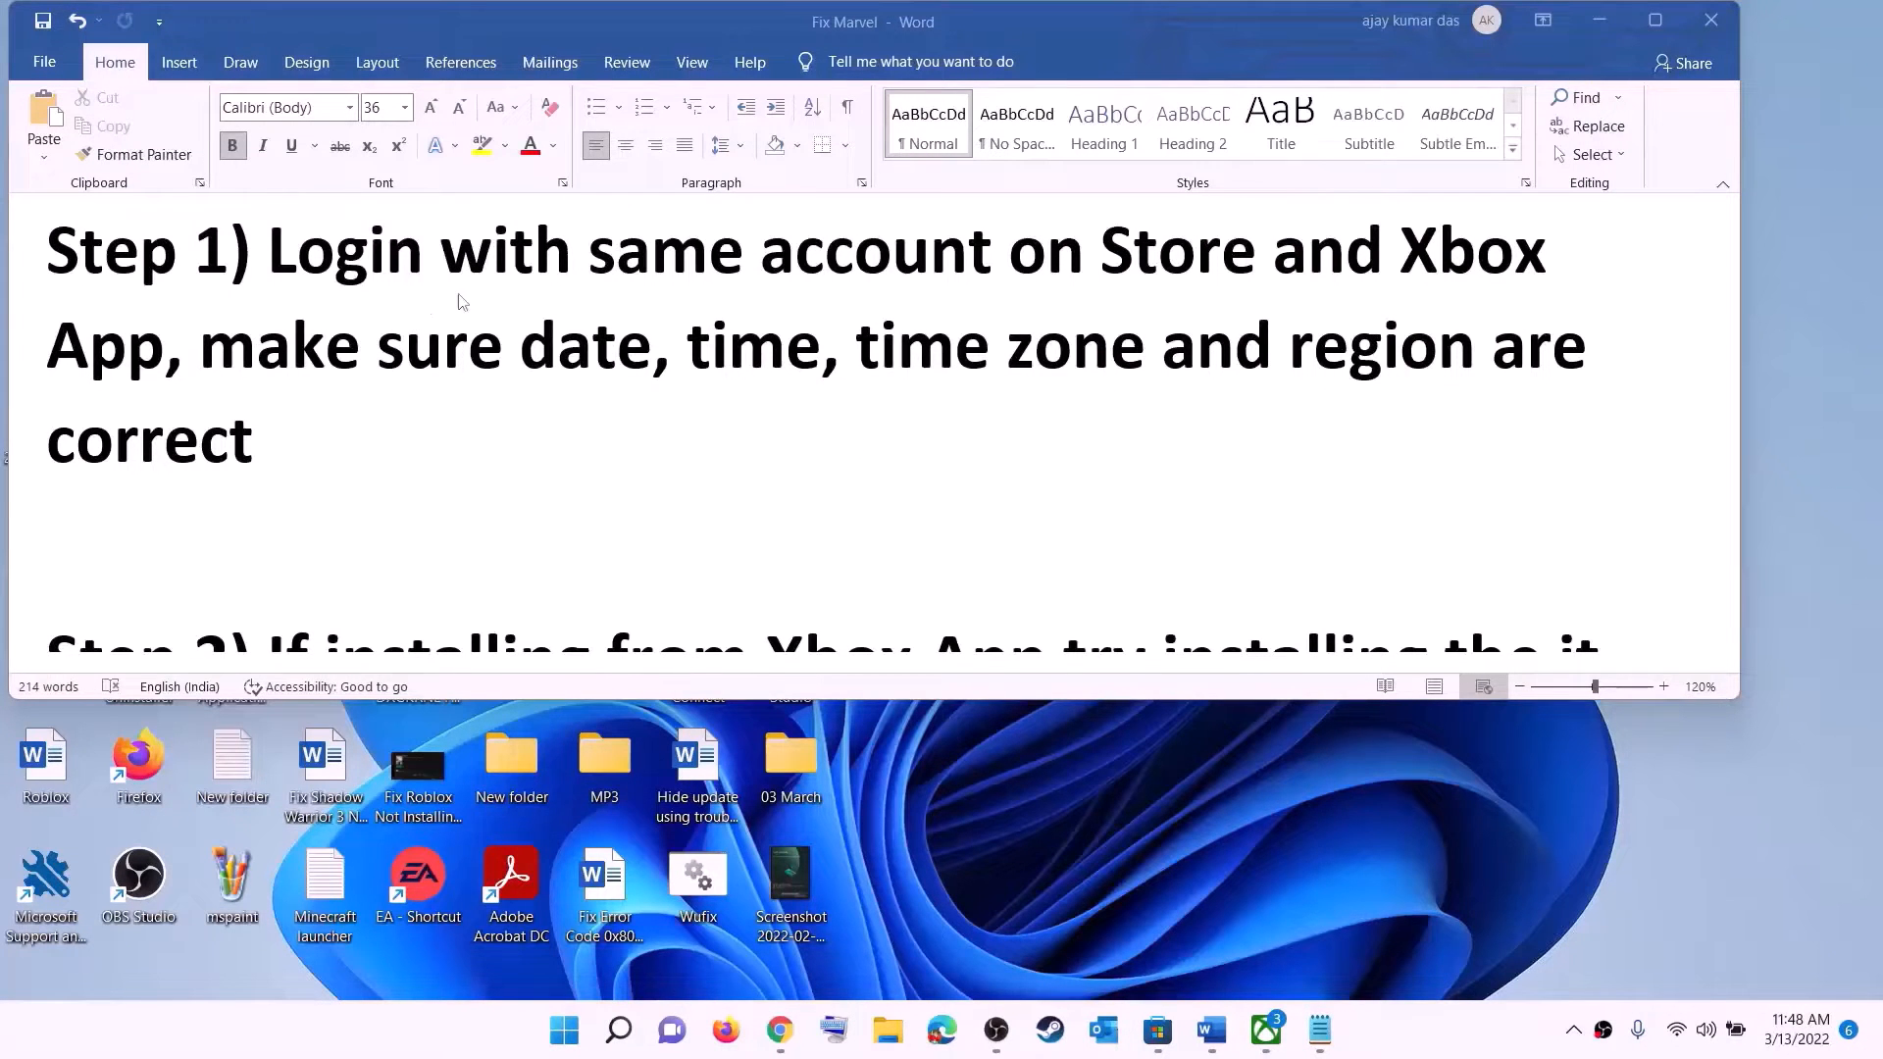
Switch to Microsoft Store and sign out of the current account
{"action": "left_click", "coordinate": [1156, 1031]}
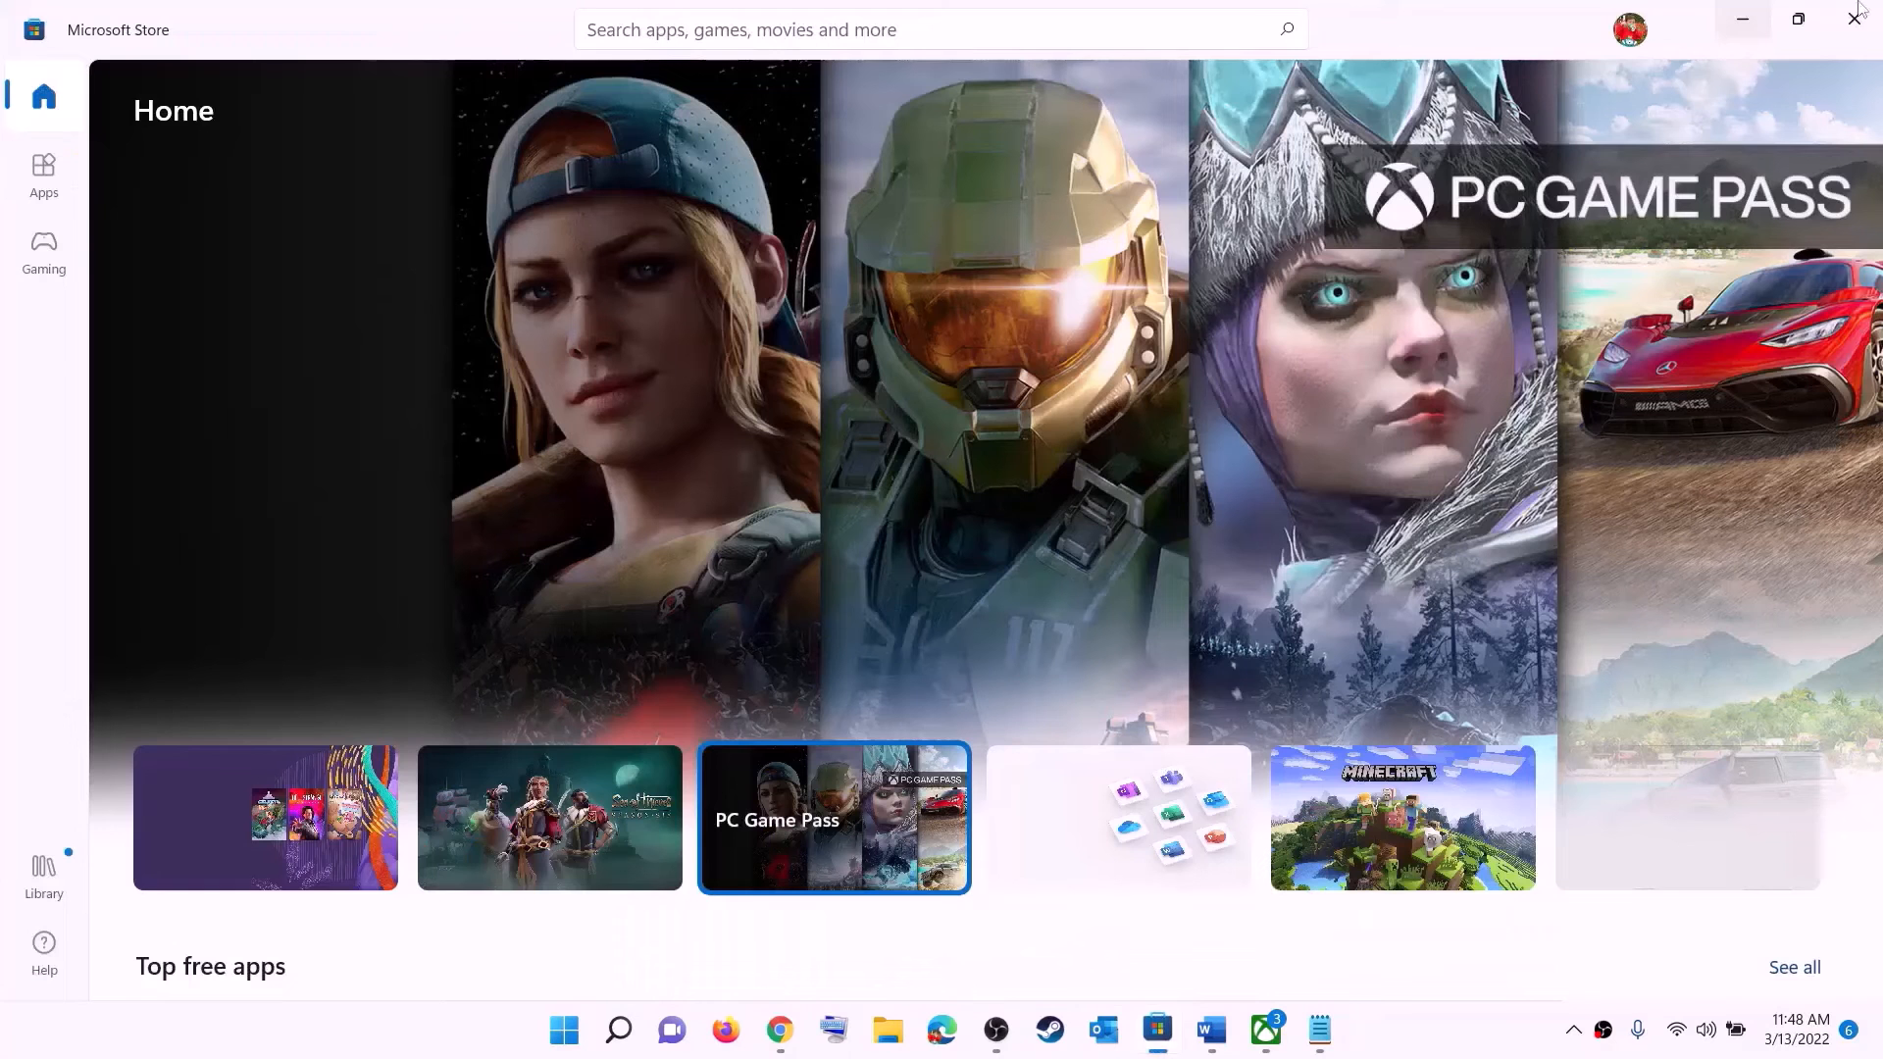
{"action": "left_click", "coordinate": [1628, 38]}
{"action": "left_click", "coordinate": [1373, 136]}
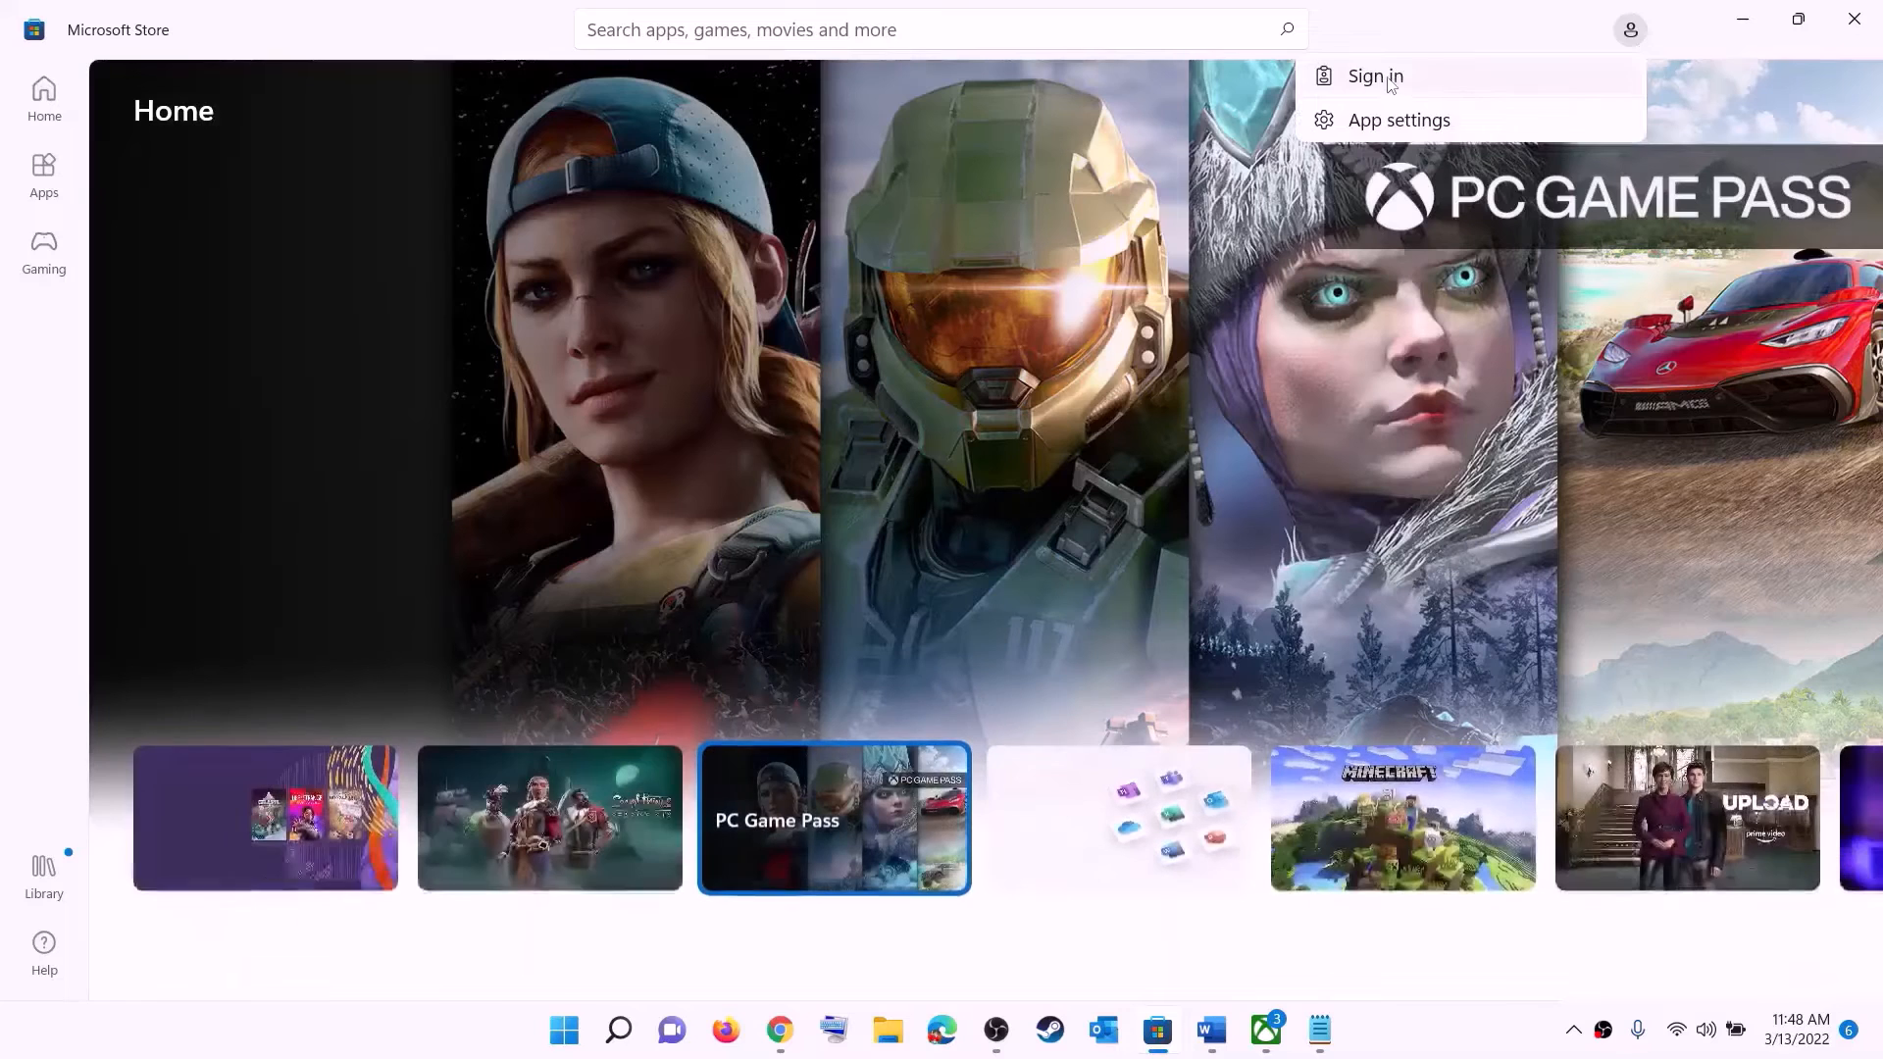
Sign back in to the Store with the first saved Microsoft account, entering the account's PIN for verification
{"action": "left_click", "coordinate": [1390, 81]}
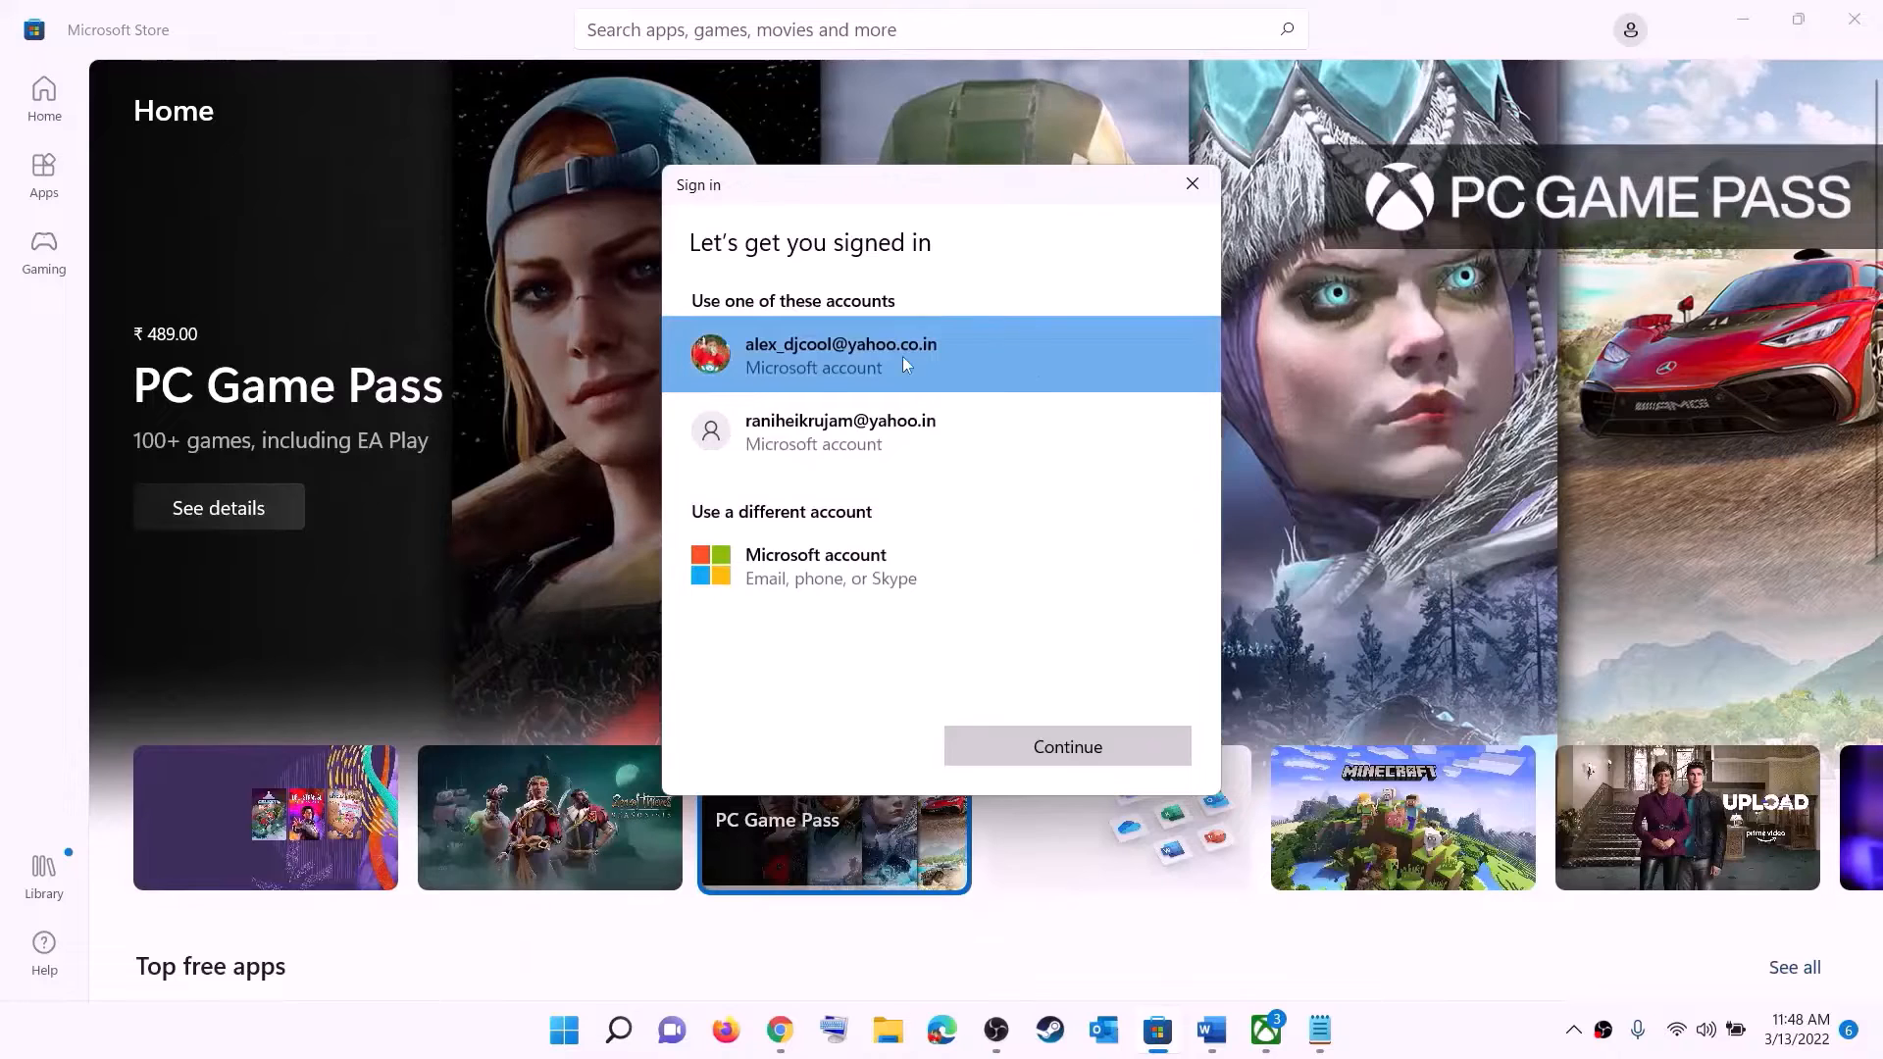
{"action": "left_click", "coordinate": [1027, 755]}
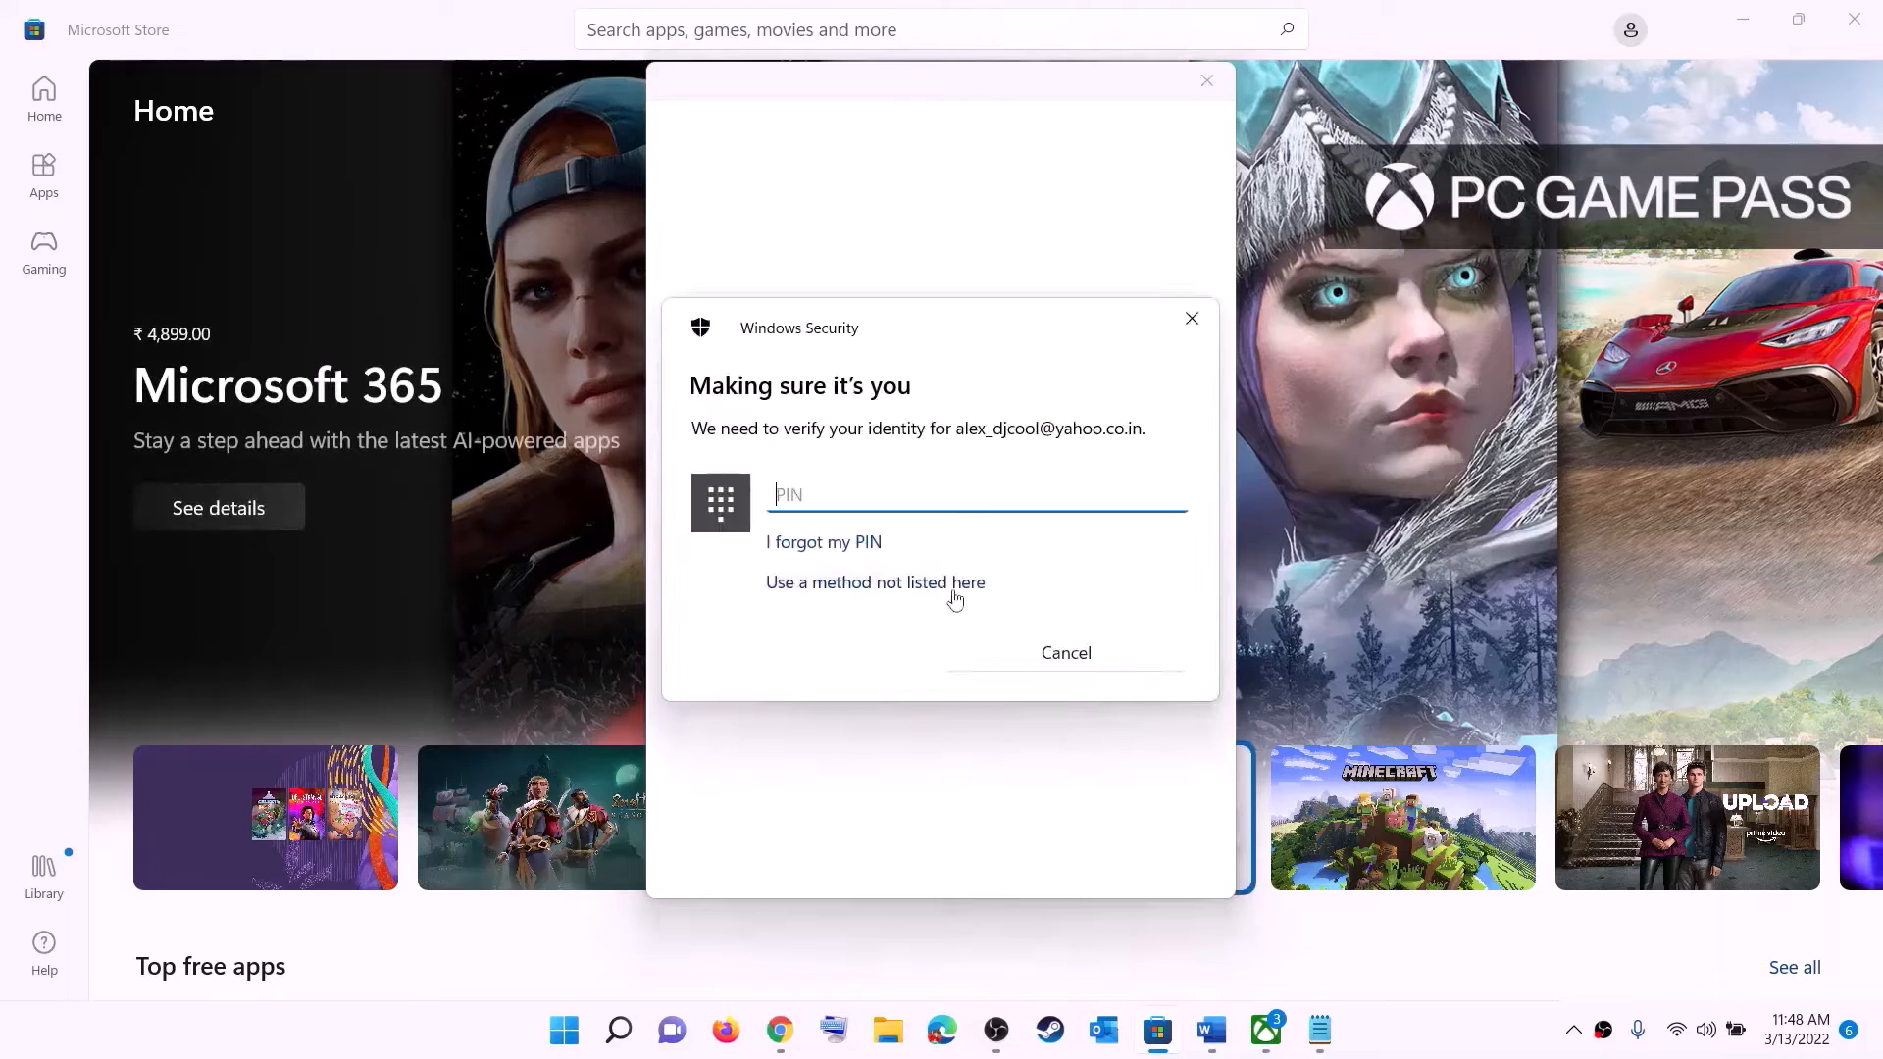
{"action": "type", "text": "•••"}
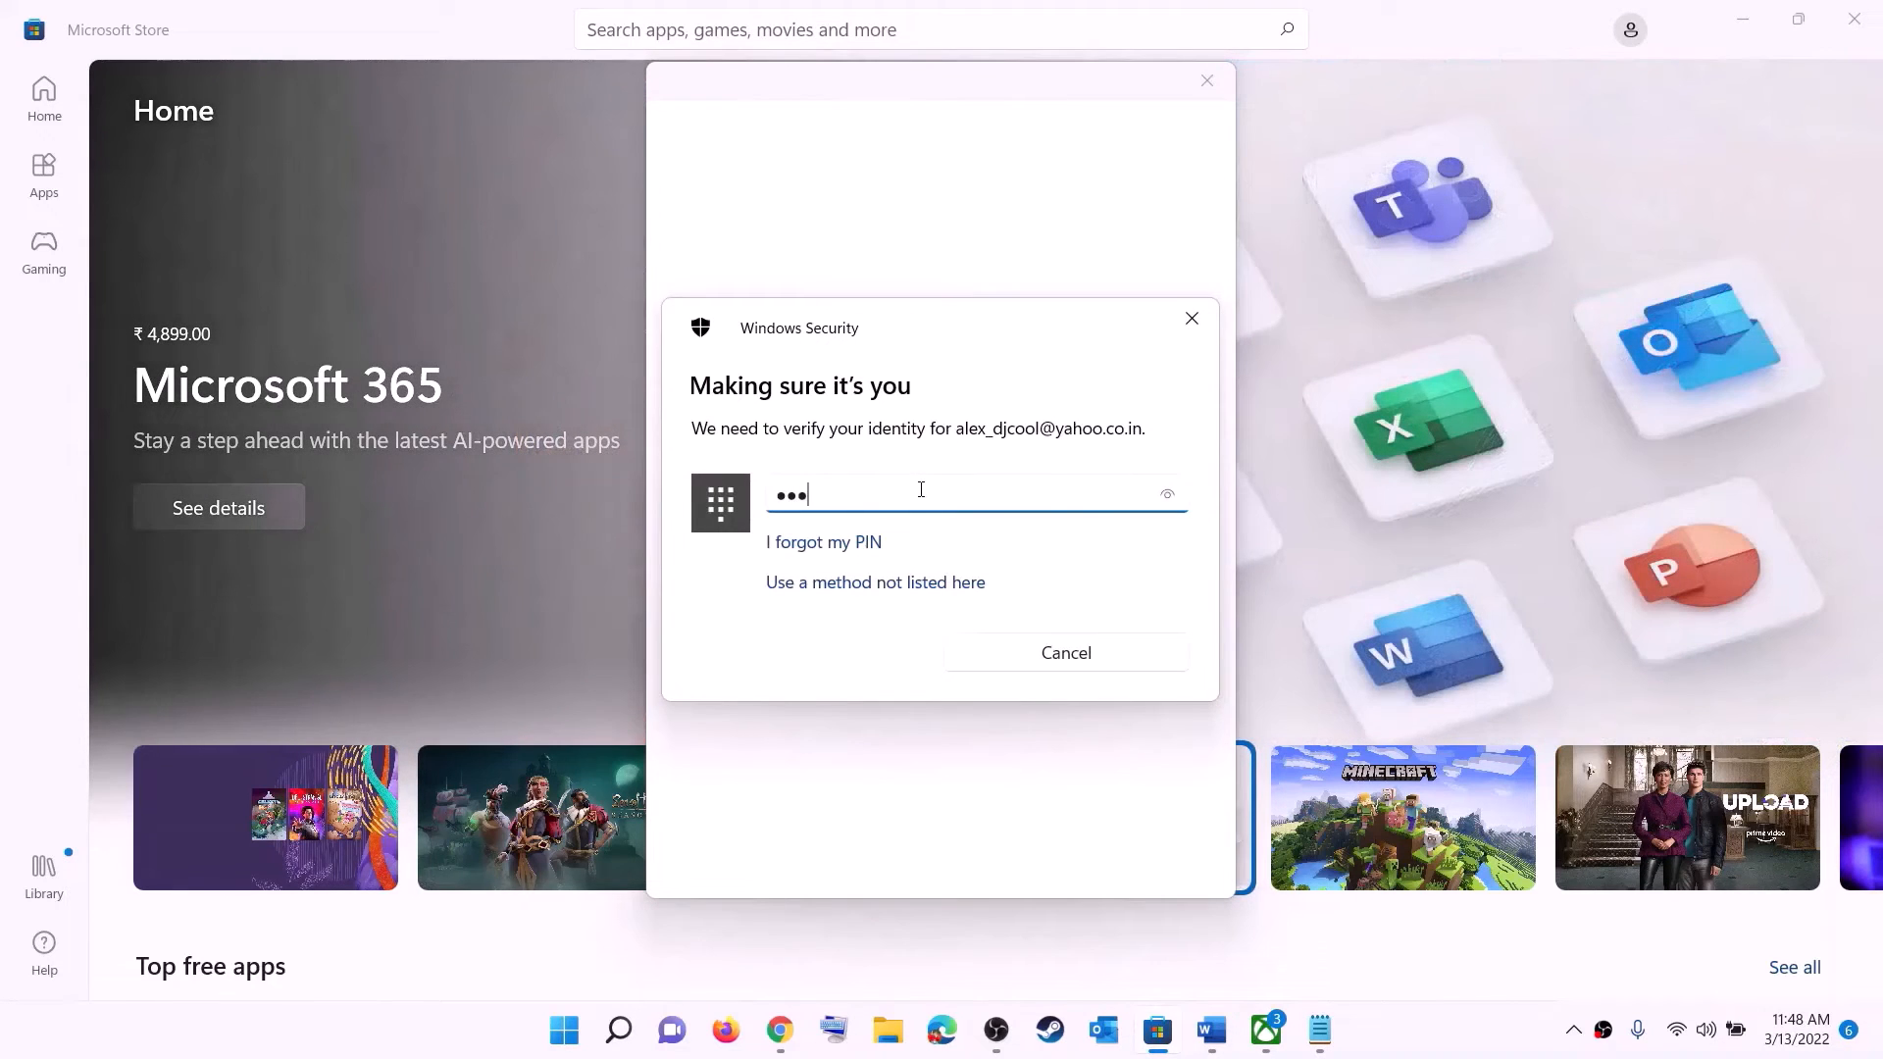
{"action": "type", "text": "•"}
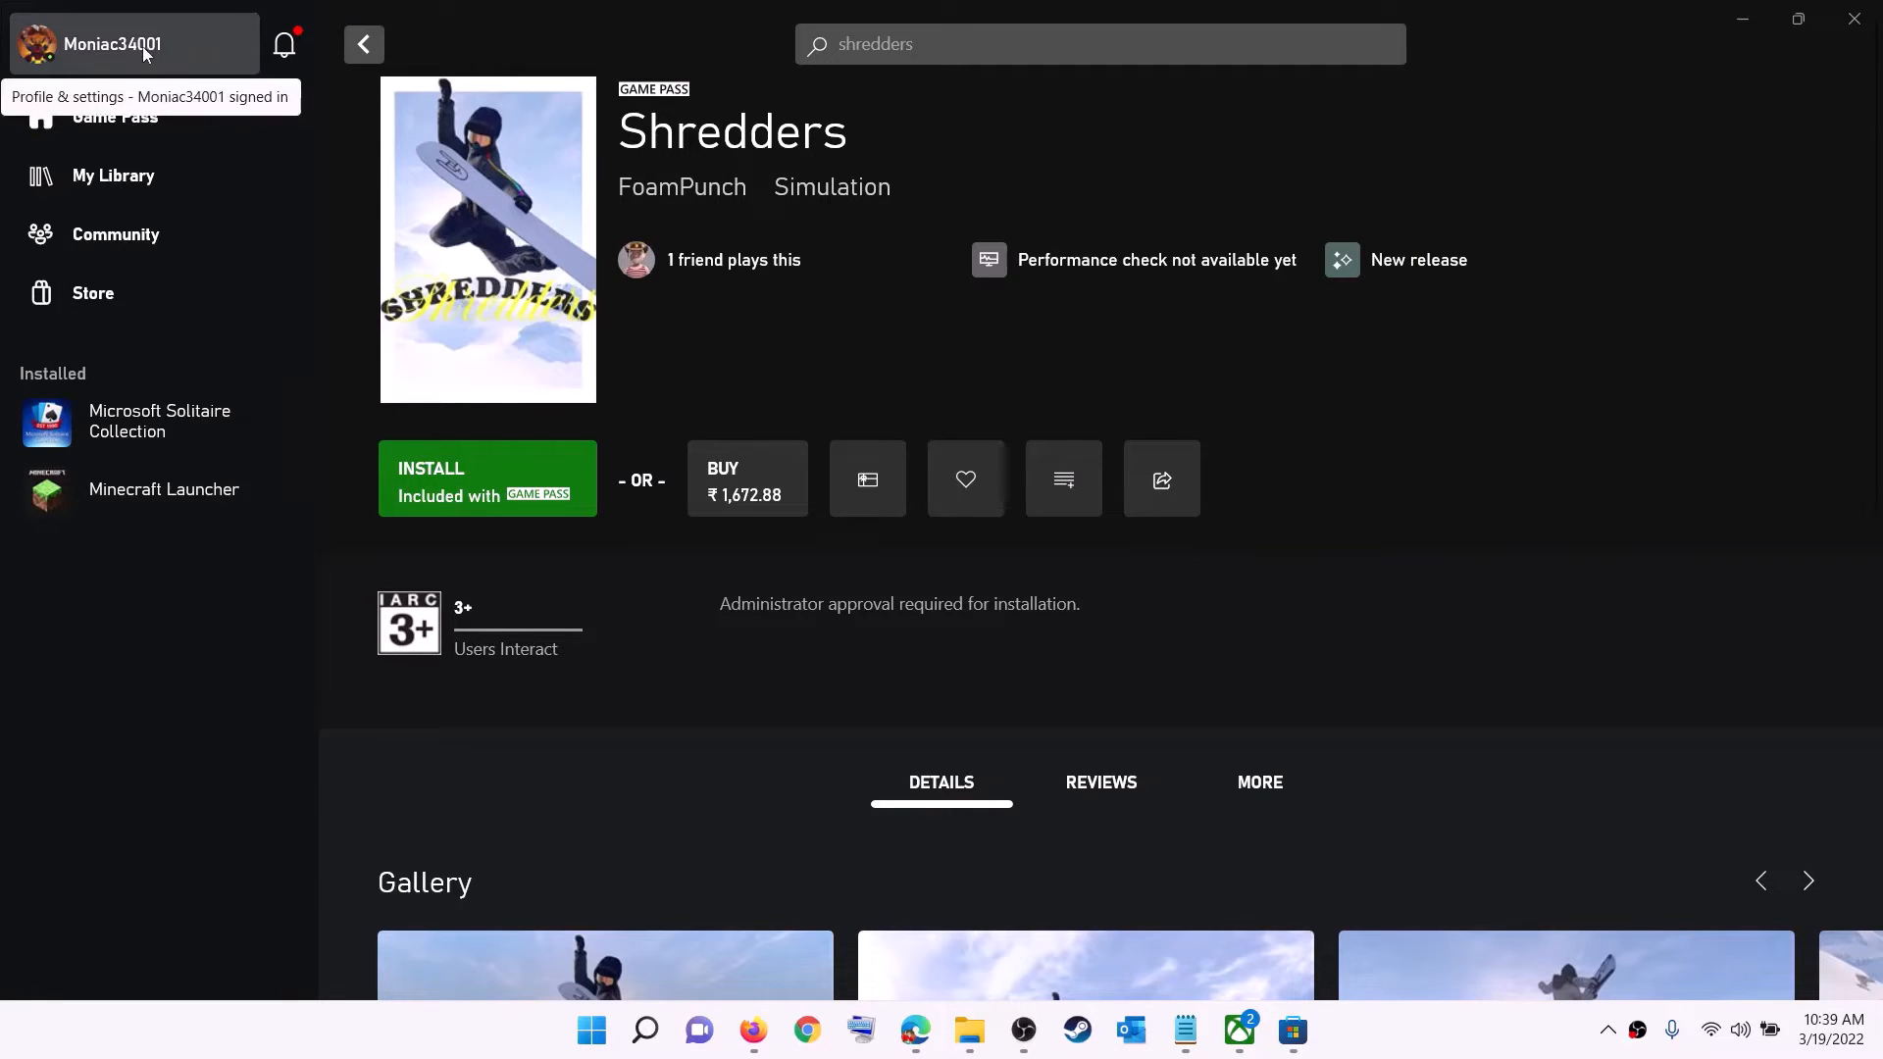
Sign out of the Xbox app profile and start signing in again
{"action": "left_click", "coordinate": [114, 51]}
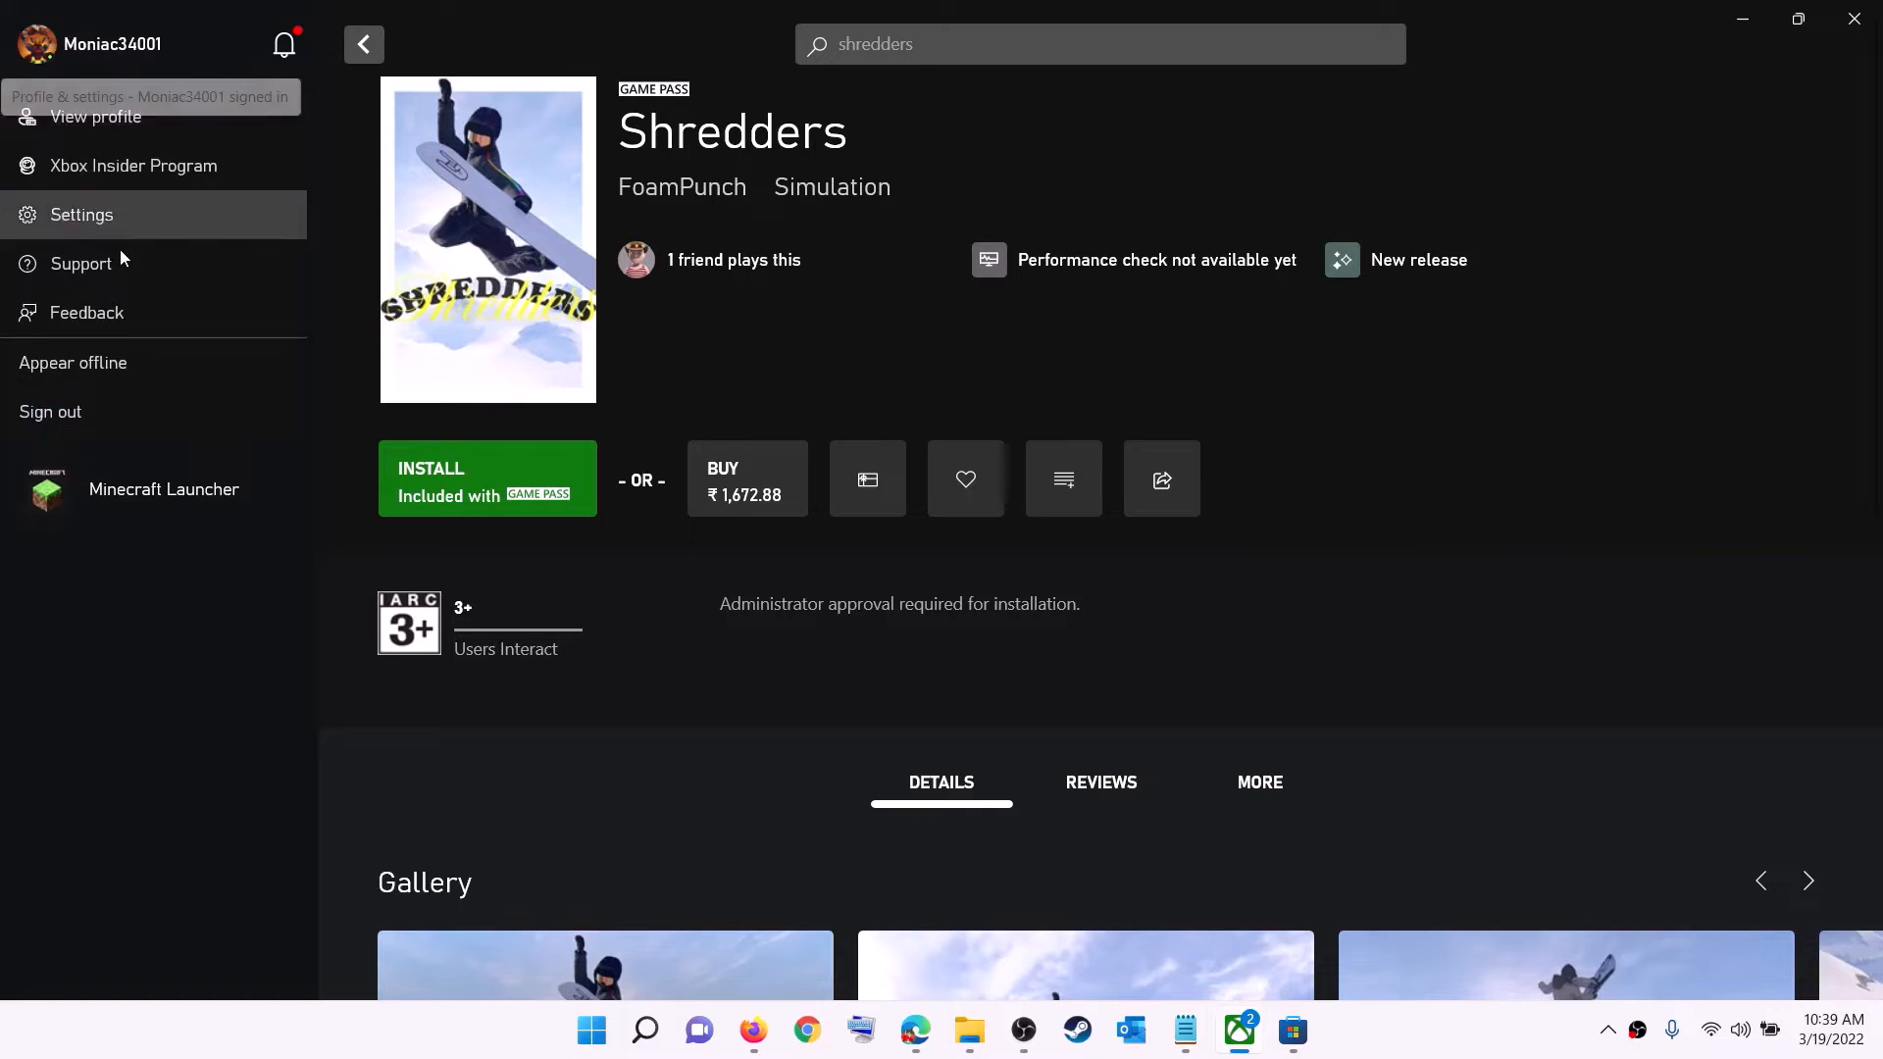
{"action": "left_click", "coordinate": [103, 416]}
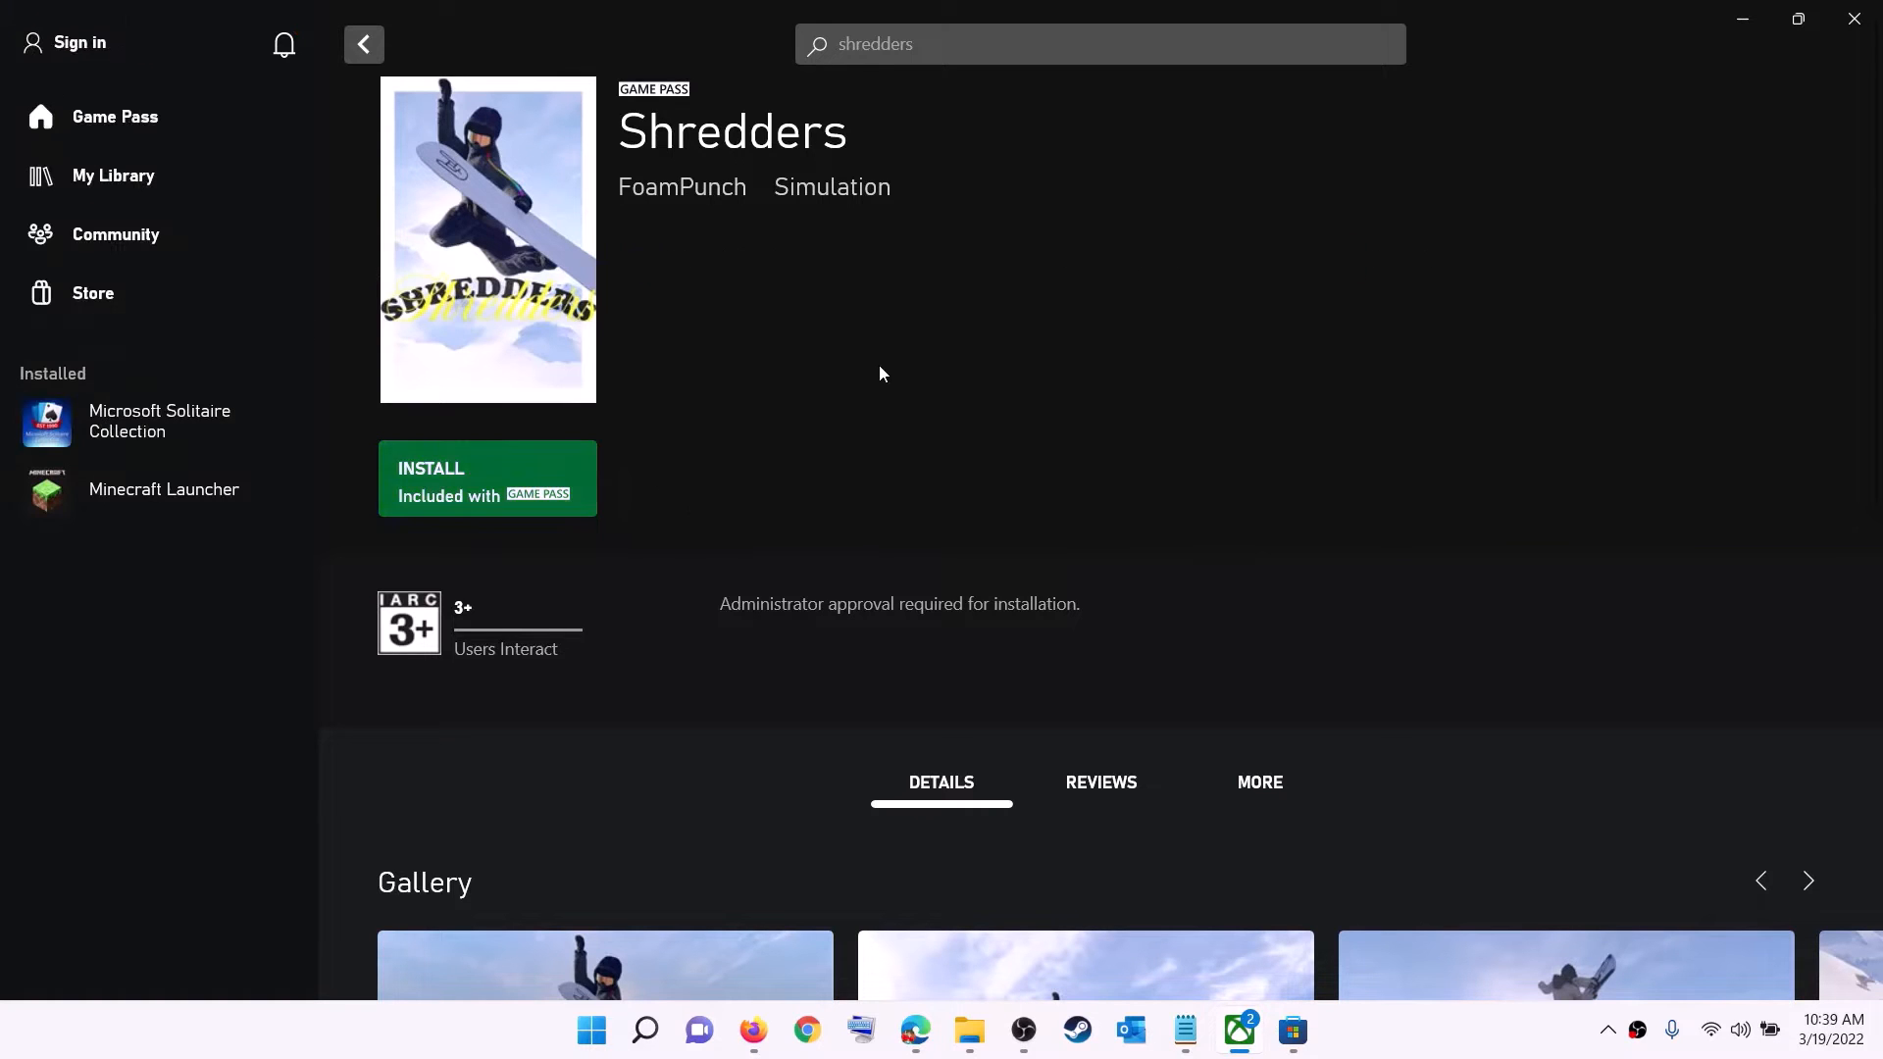
{"action": "left_click", "coordinate": [83, 43]}
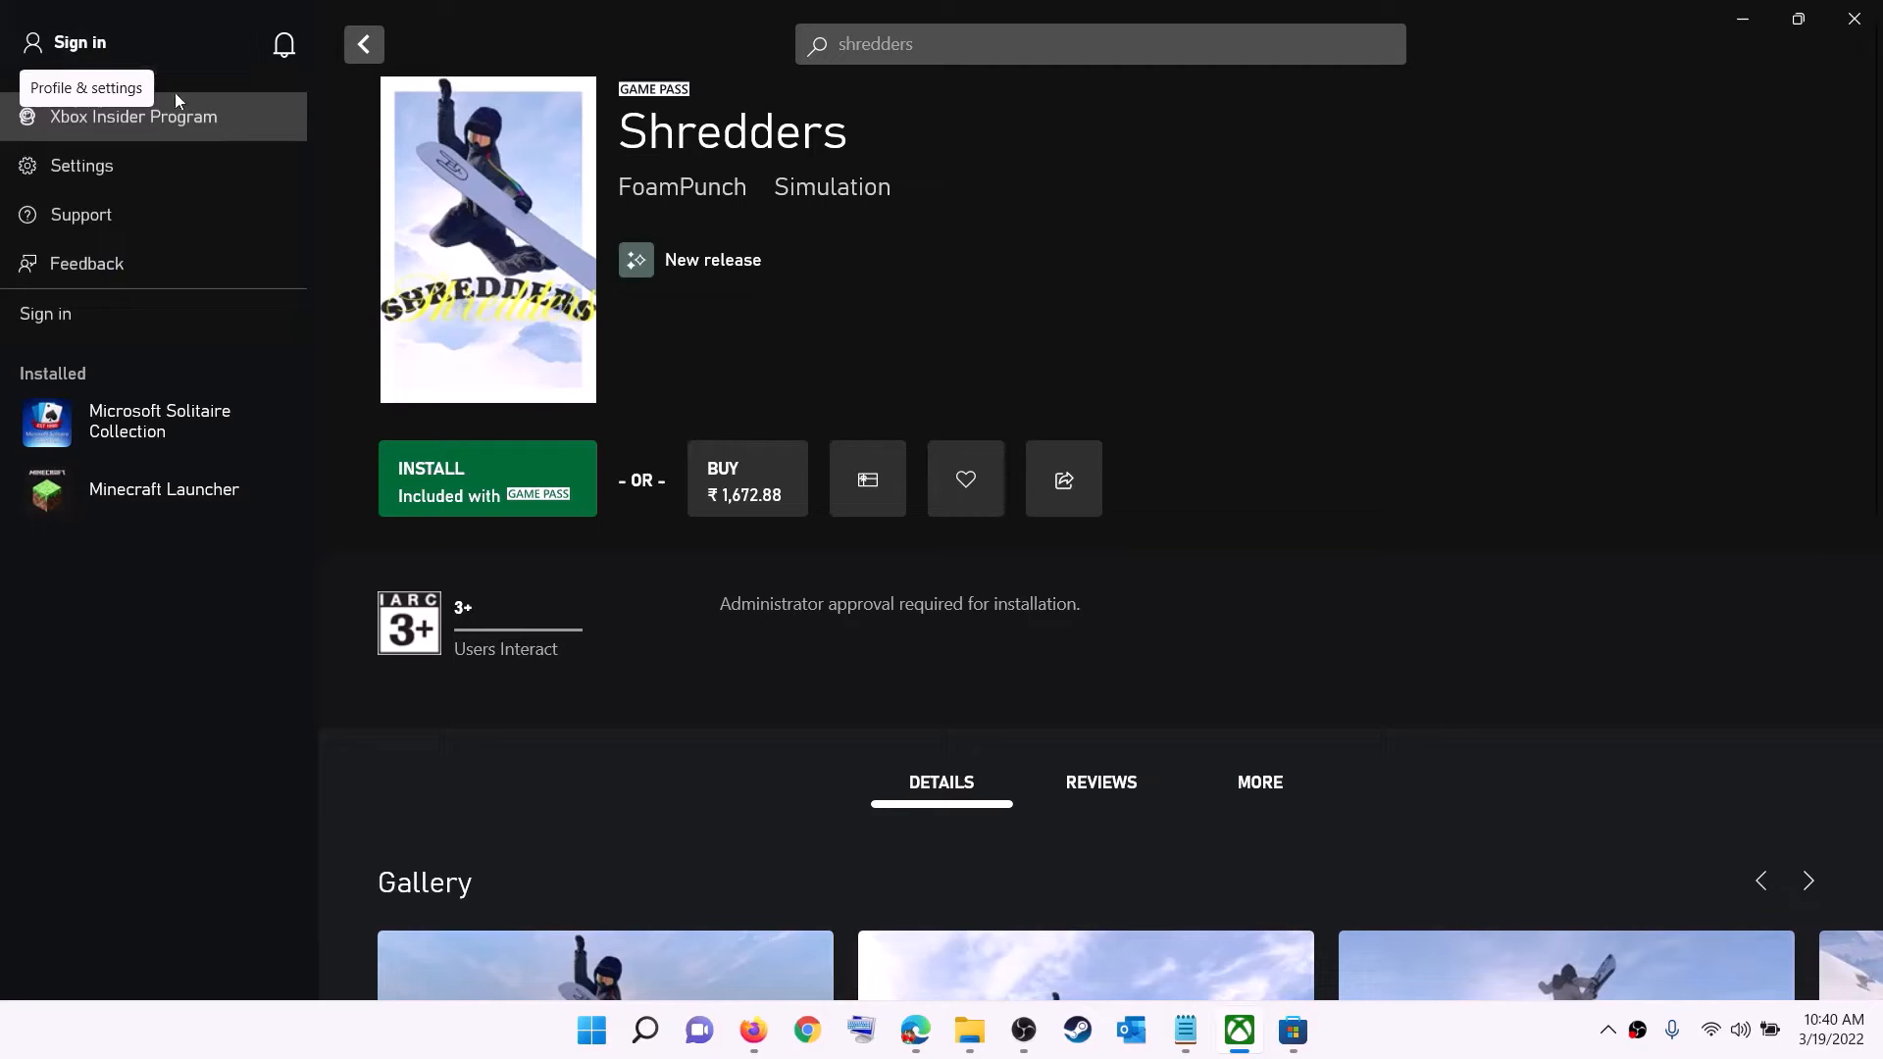
{"action": "left_click", "coordinate": [66, 315]}
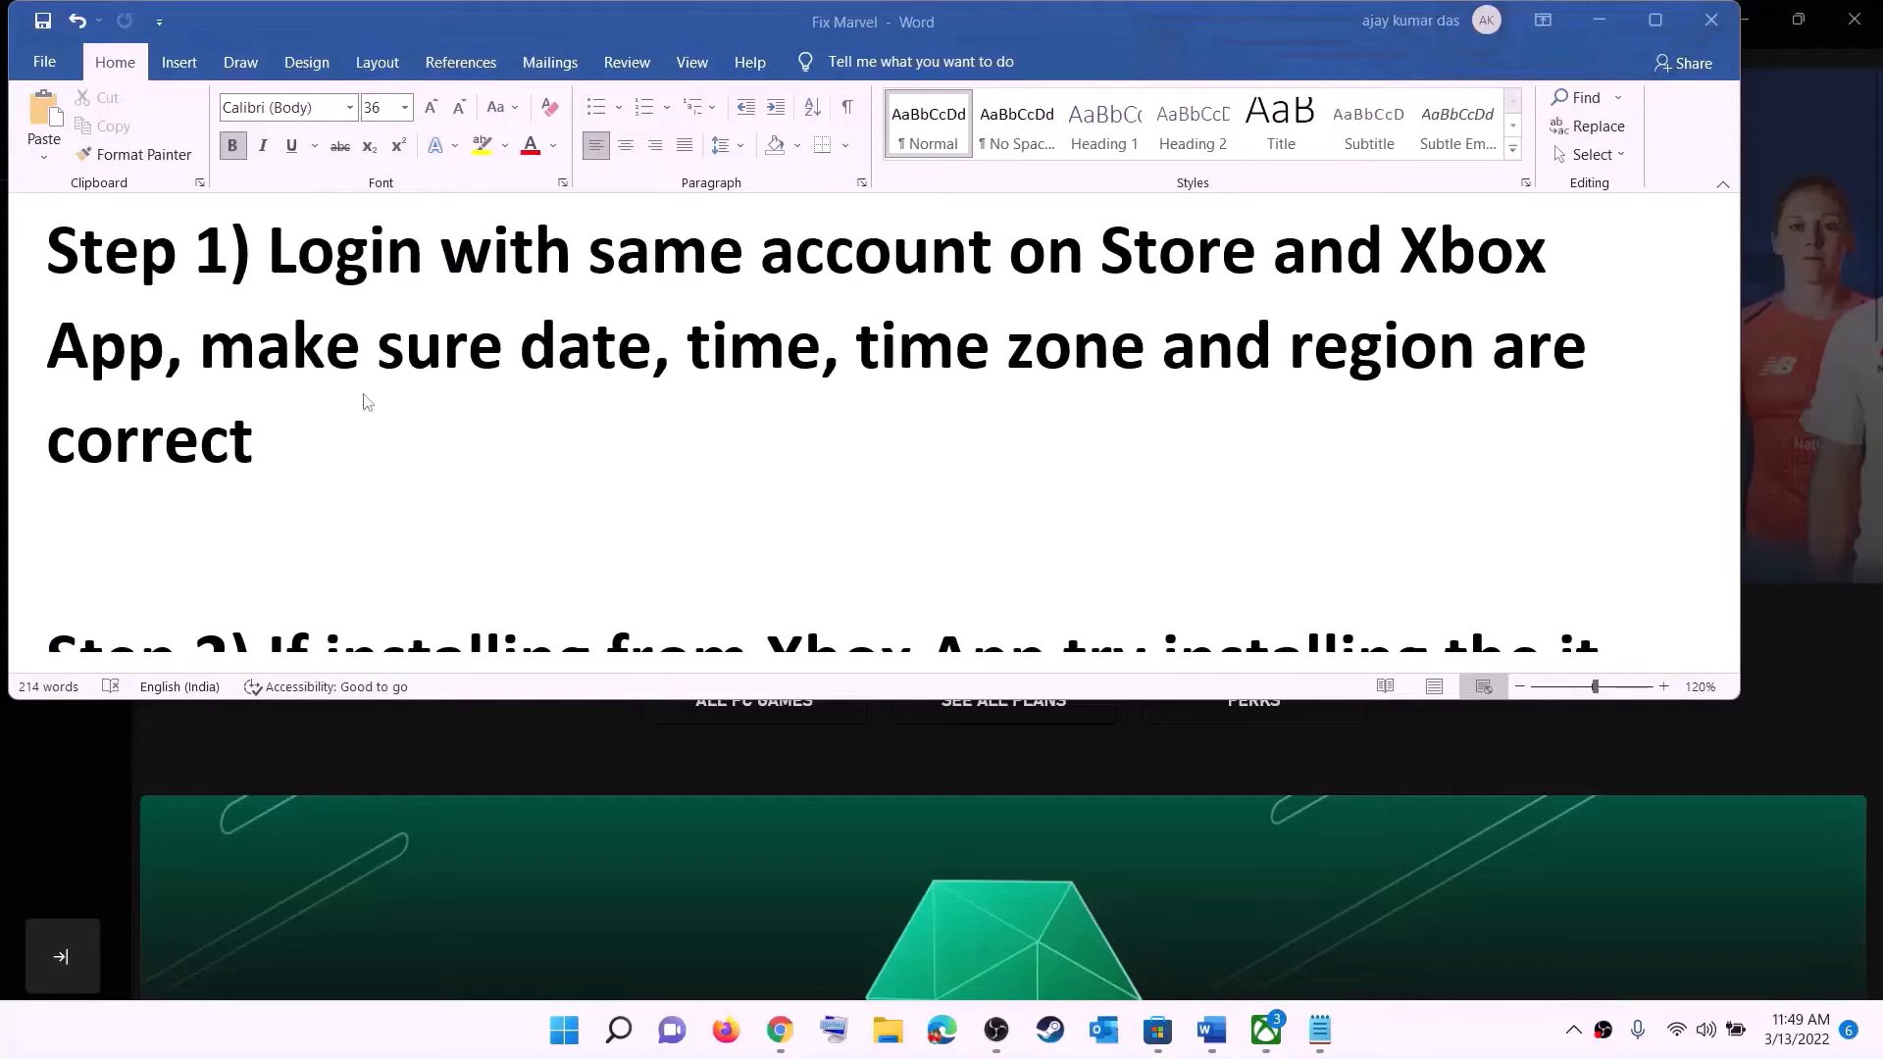
Highlight the Step 1 instruction about correct date, time, time zone and region in the Word document, and minimize the document
{"action": "left_click", "coordinate": [364, 401]}
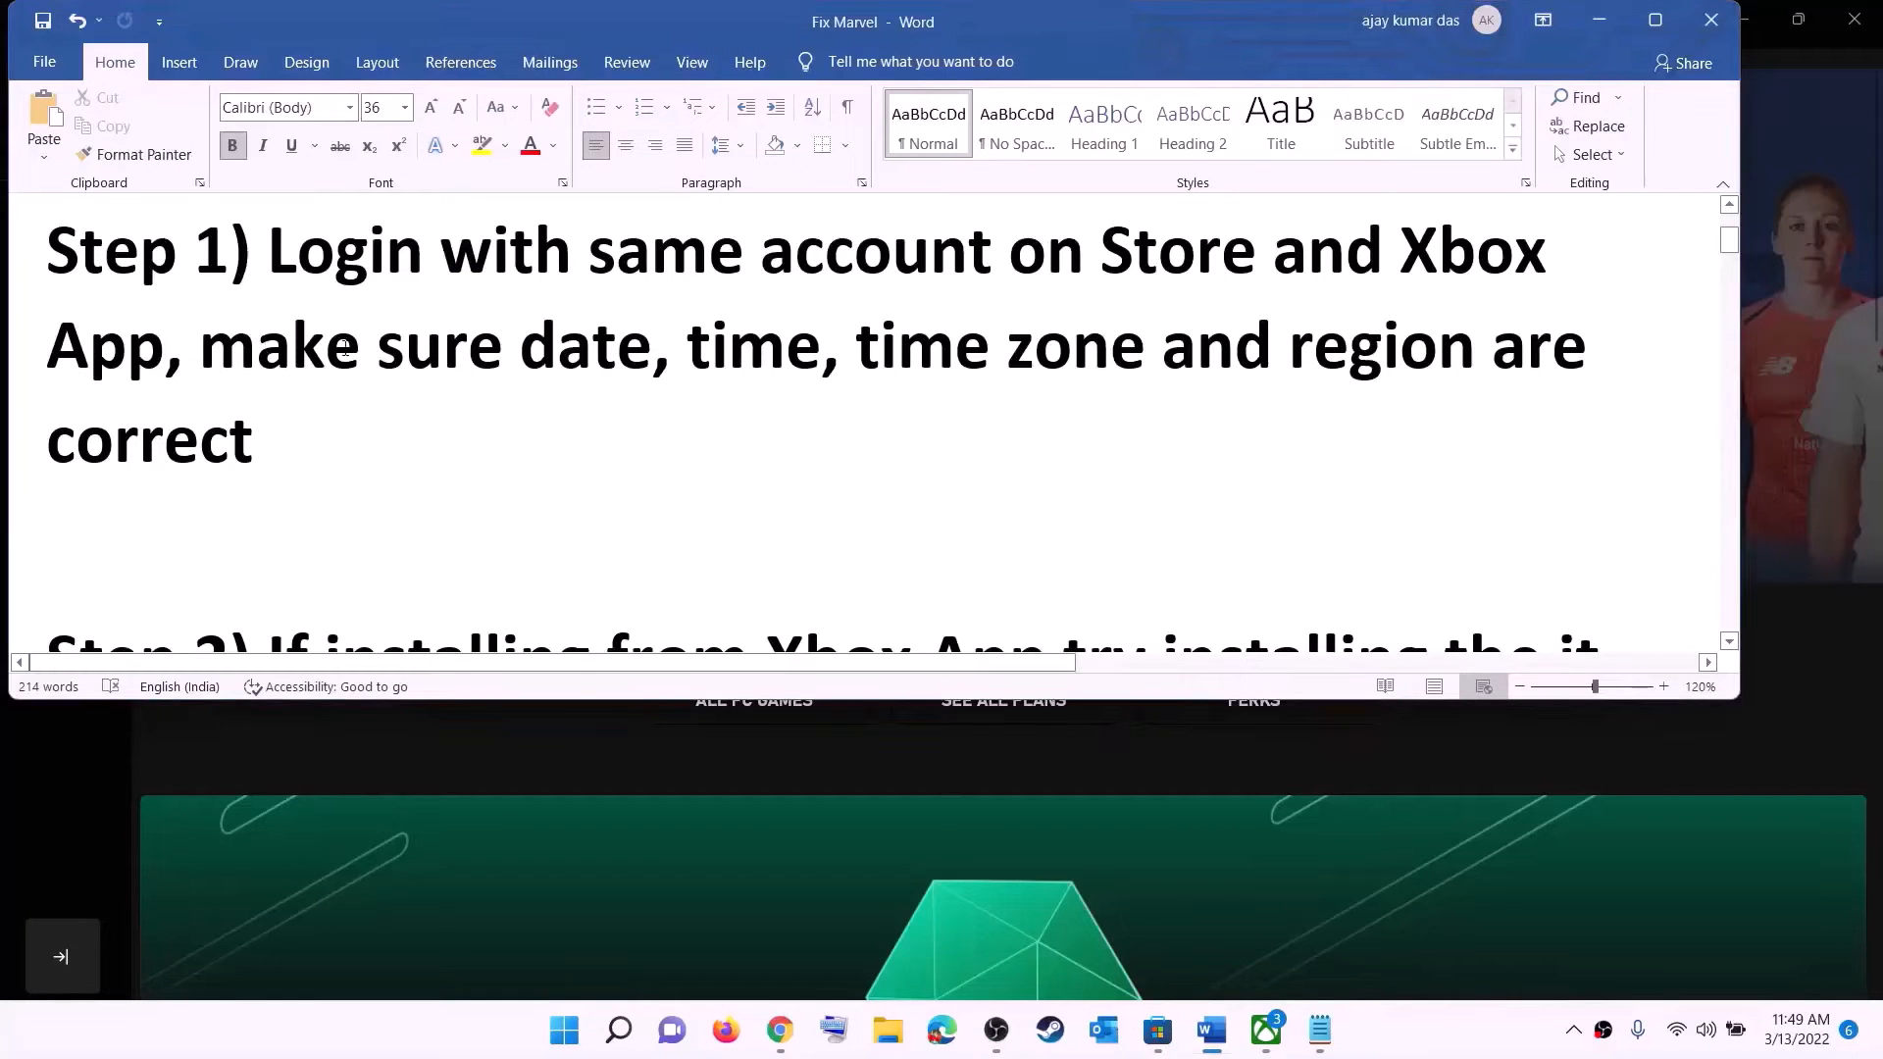
{"action": "left_click_drag", "start_coordinate": [347, 347], "coordinate": [1432, 404]}
{"action": "left_click", "coordinate": [1600, 20]}
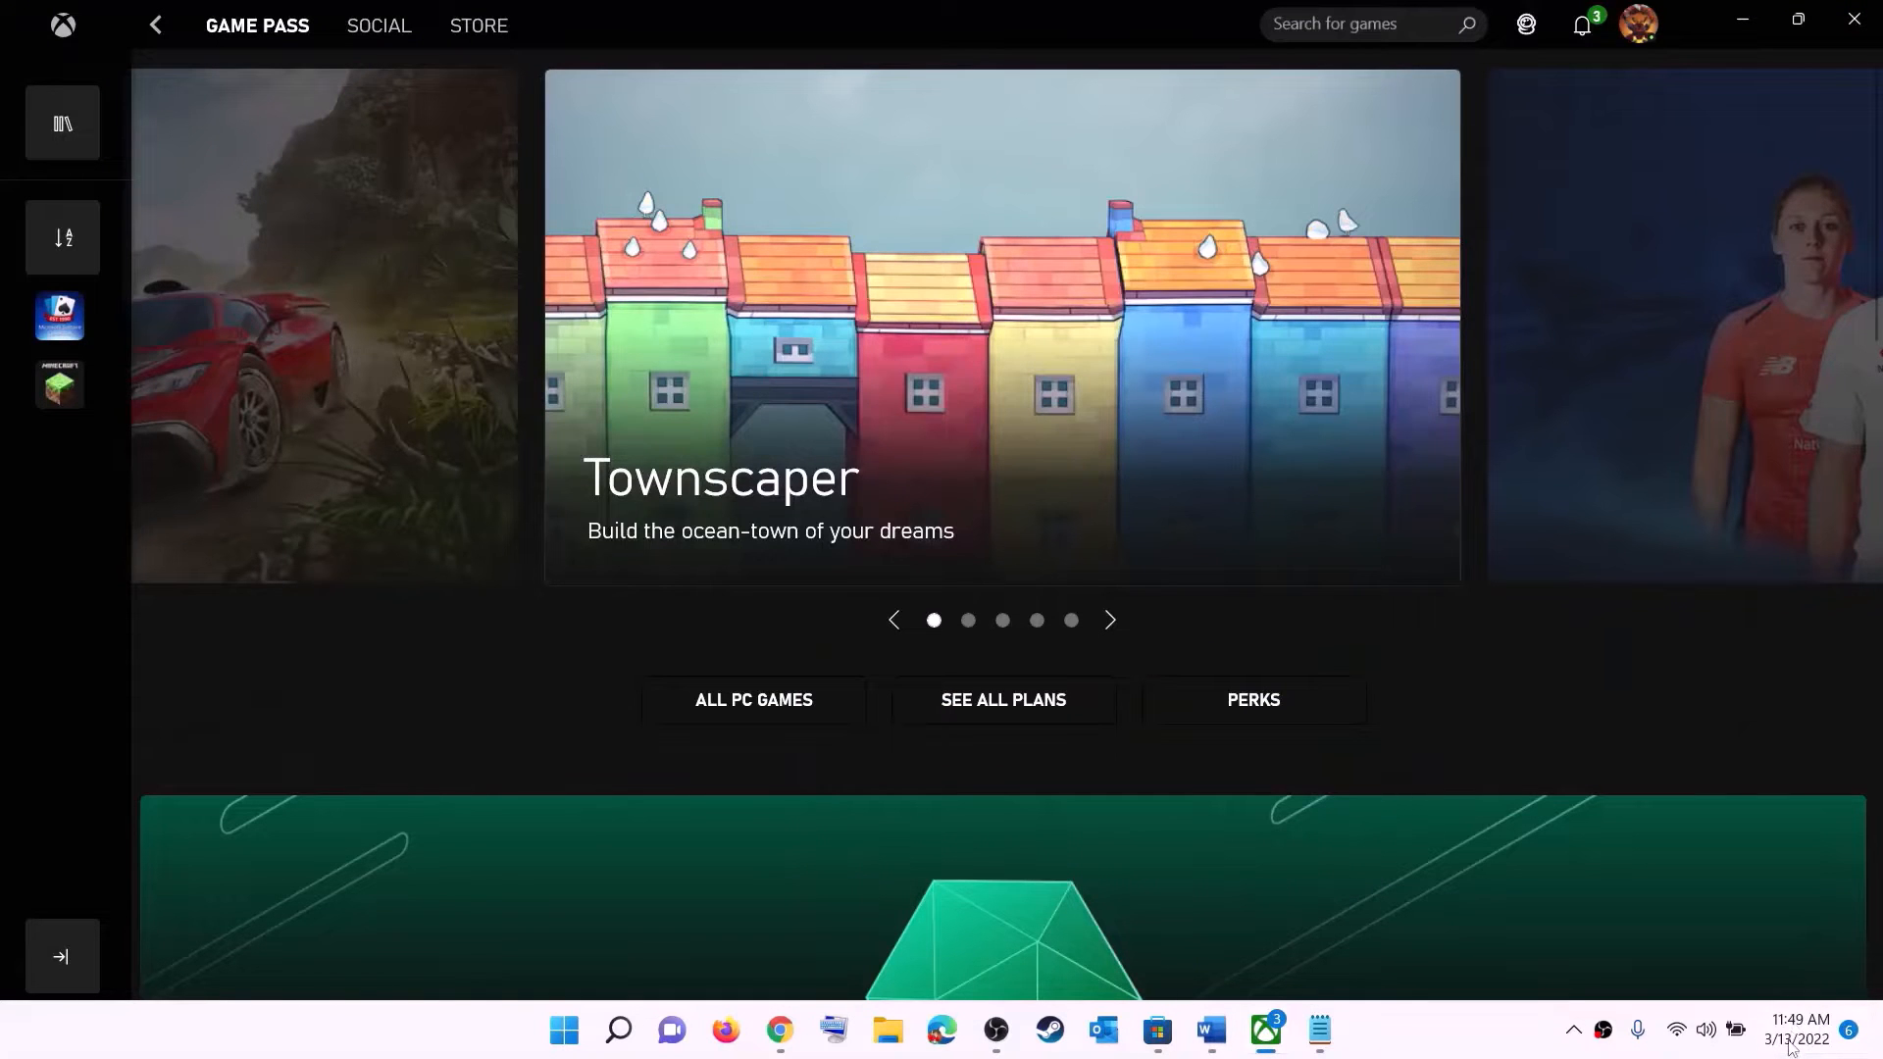
In the Windows date and time settings, choose time zone (UTC+05:30) Chennai, Kolkata, Mumbai, New Delhi and synchronize the clock
{"action": "right_click", "coordinate": [1790, 1048]}
{"action": "left_click", "coordinate": [1783, 925]}
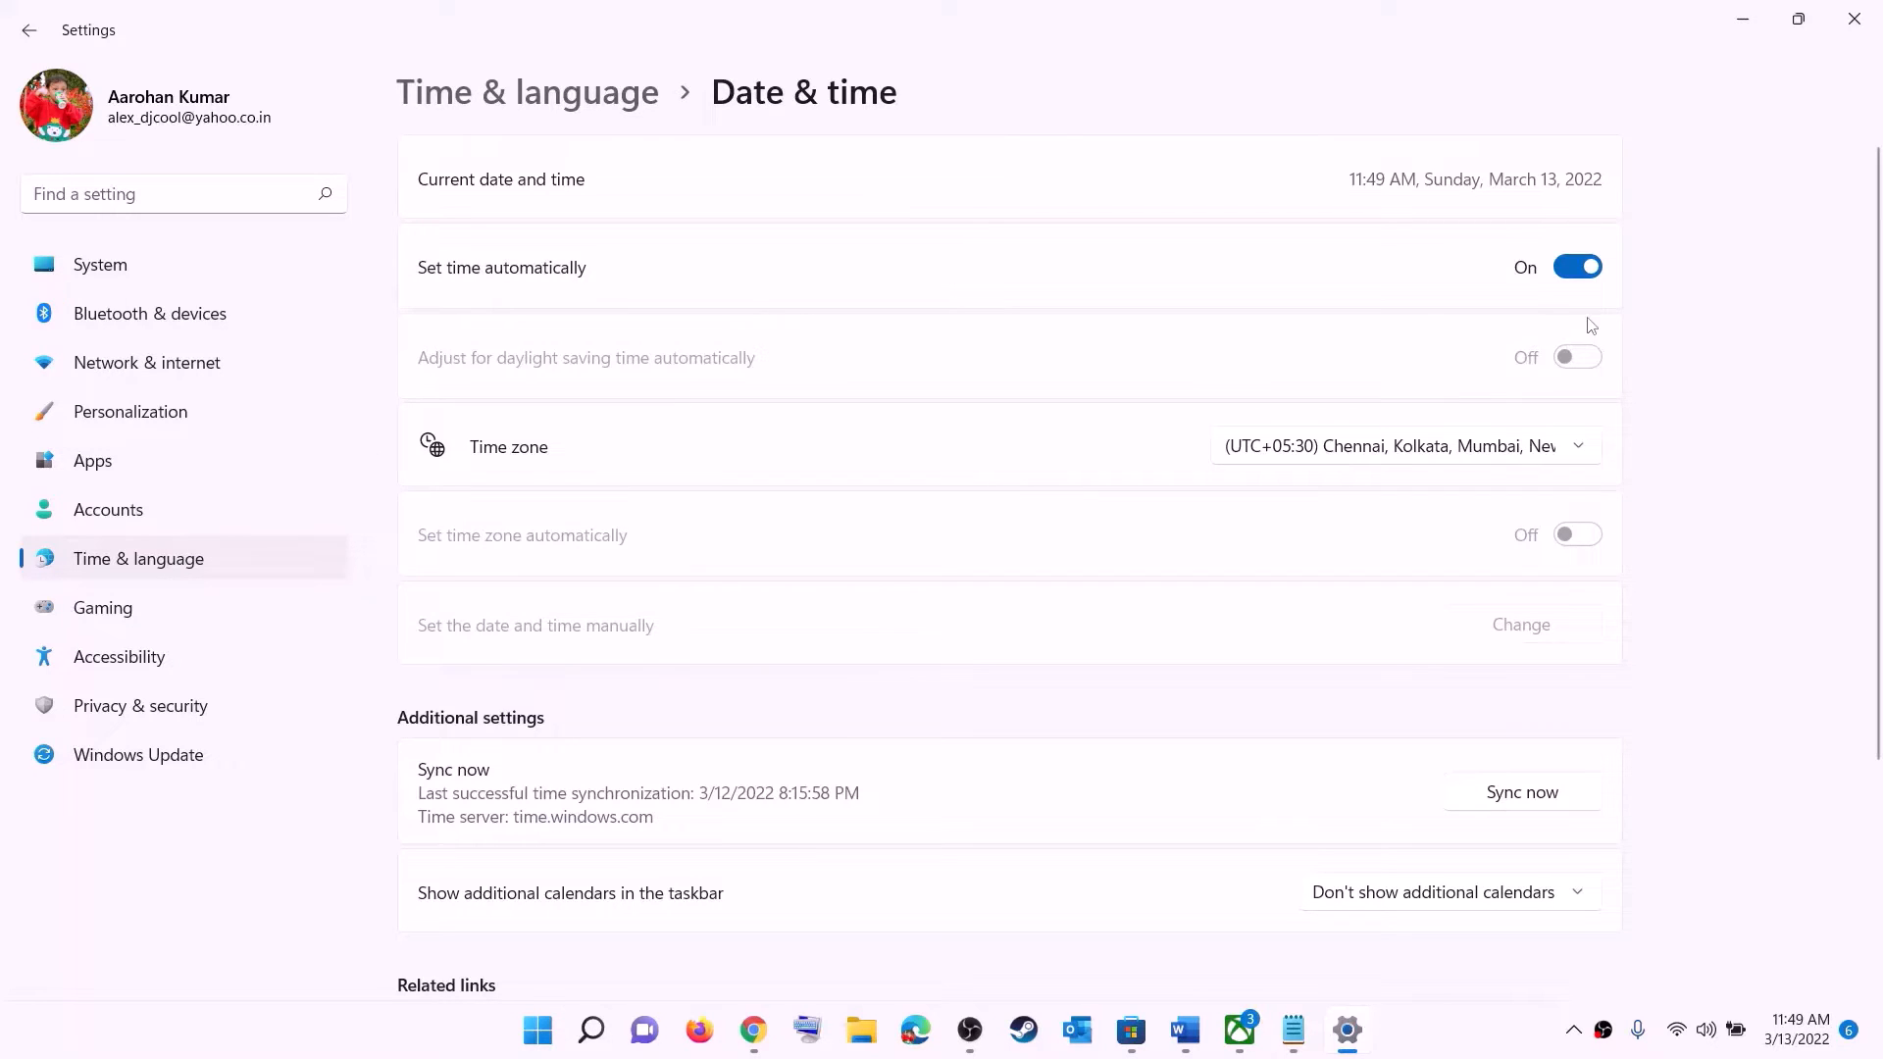
{"action": "left_click", "coordinate": [1377, 448]}
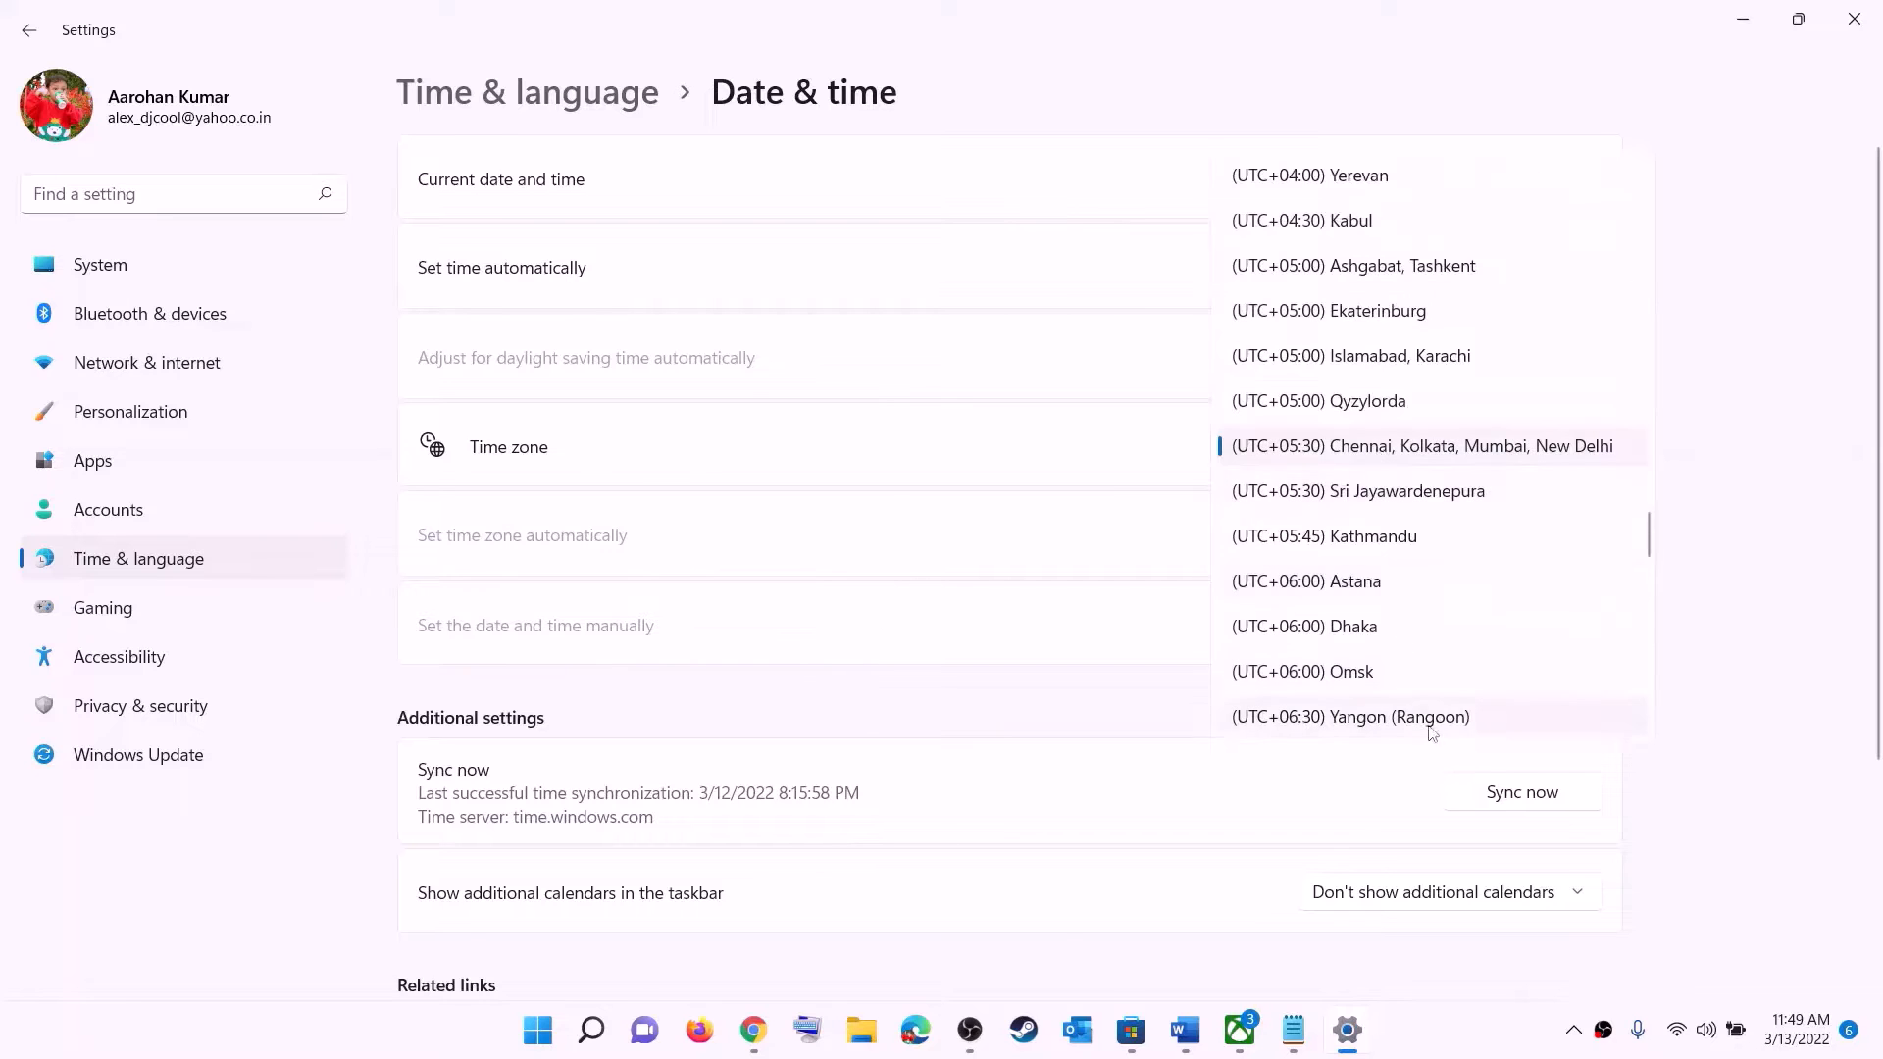
{"action": "left_click", "coordinate": [1435, 449]}
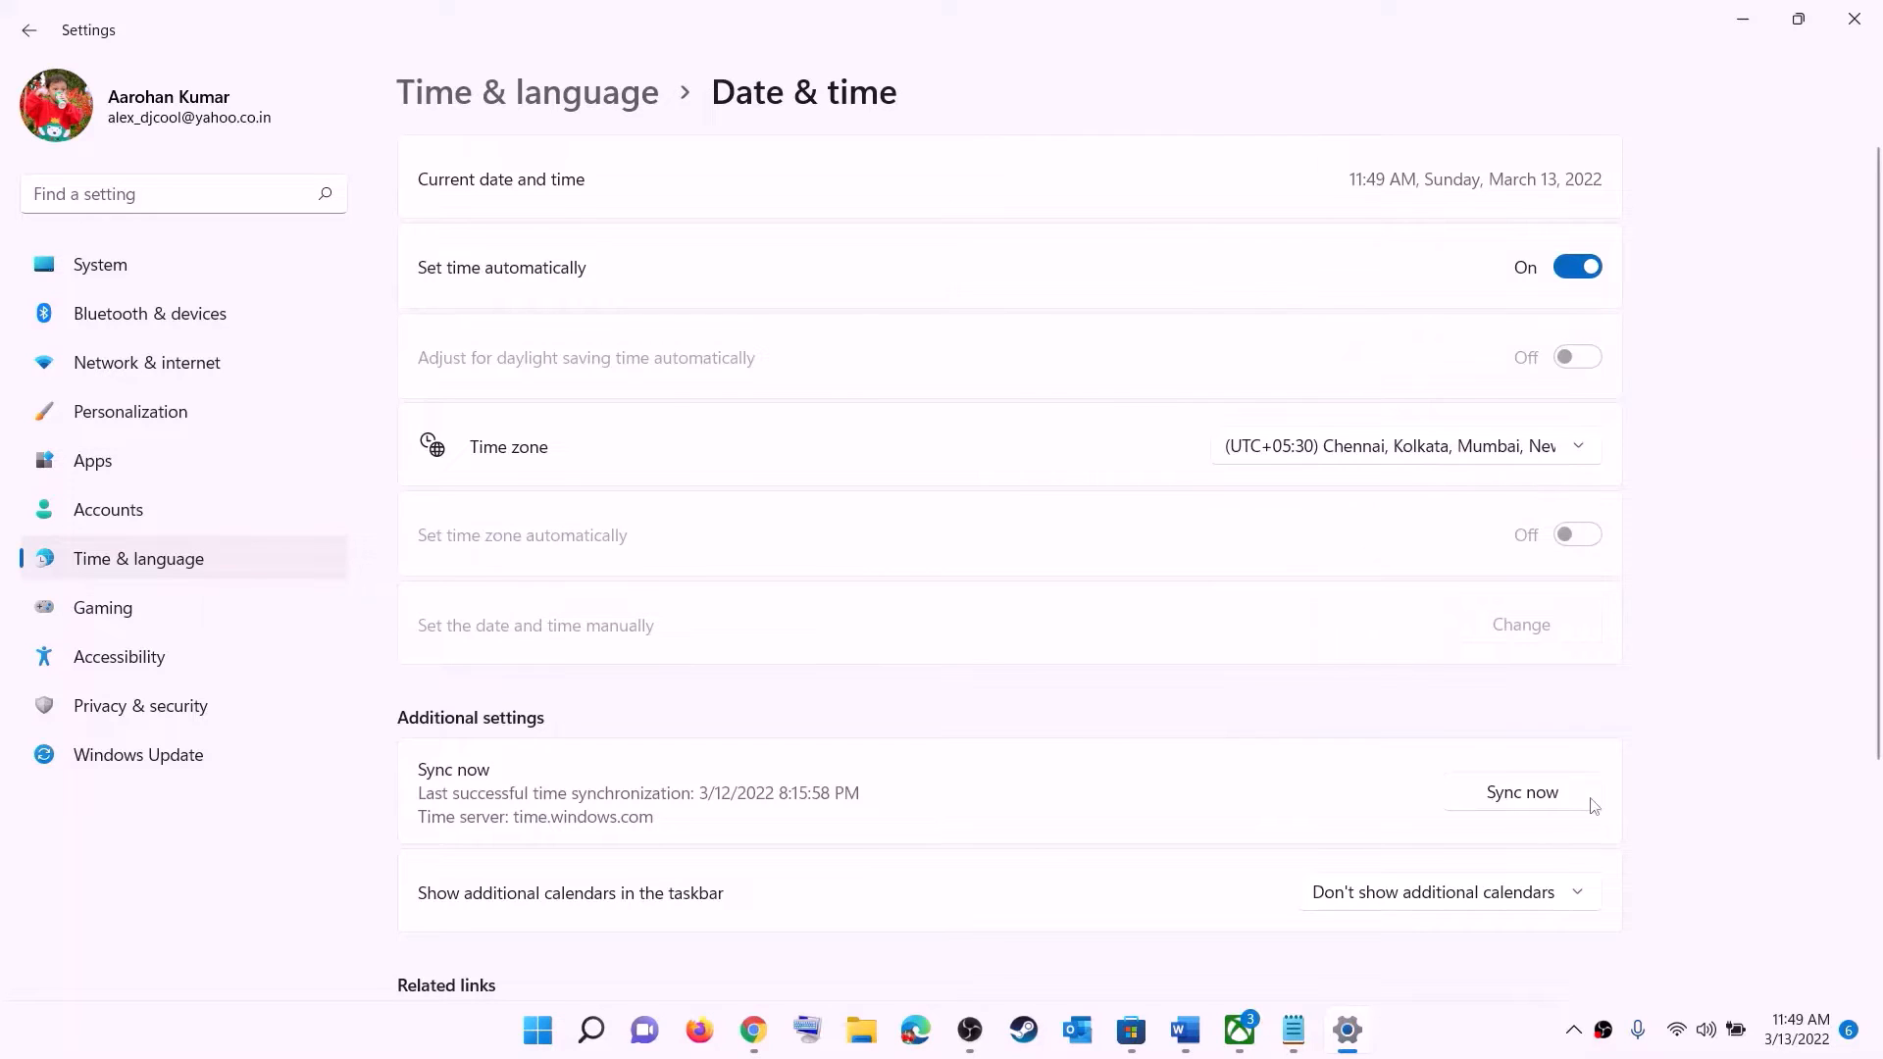
{"action": "left_click", "coordinate": [1536, 799]}
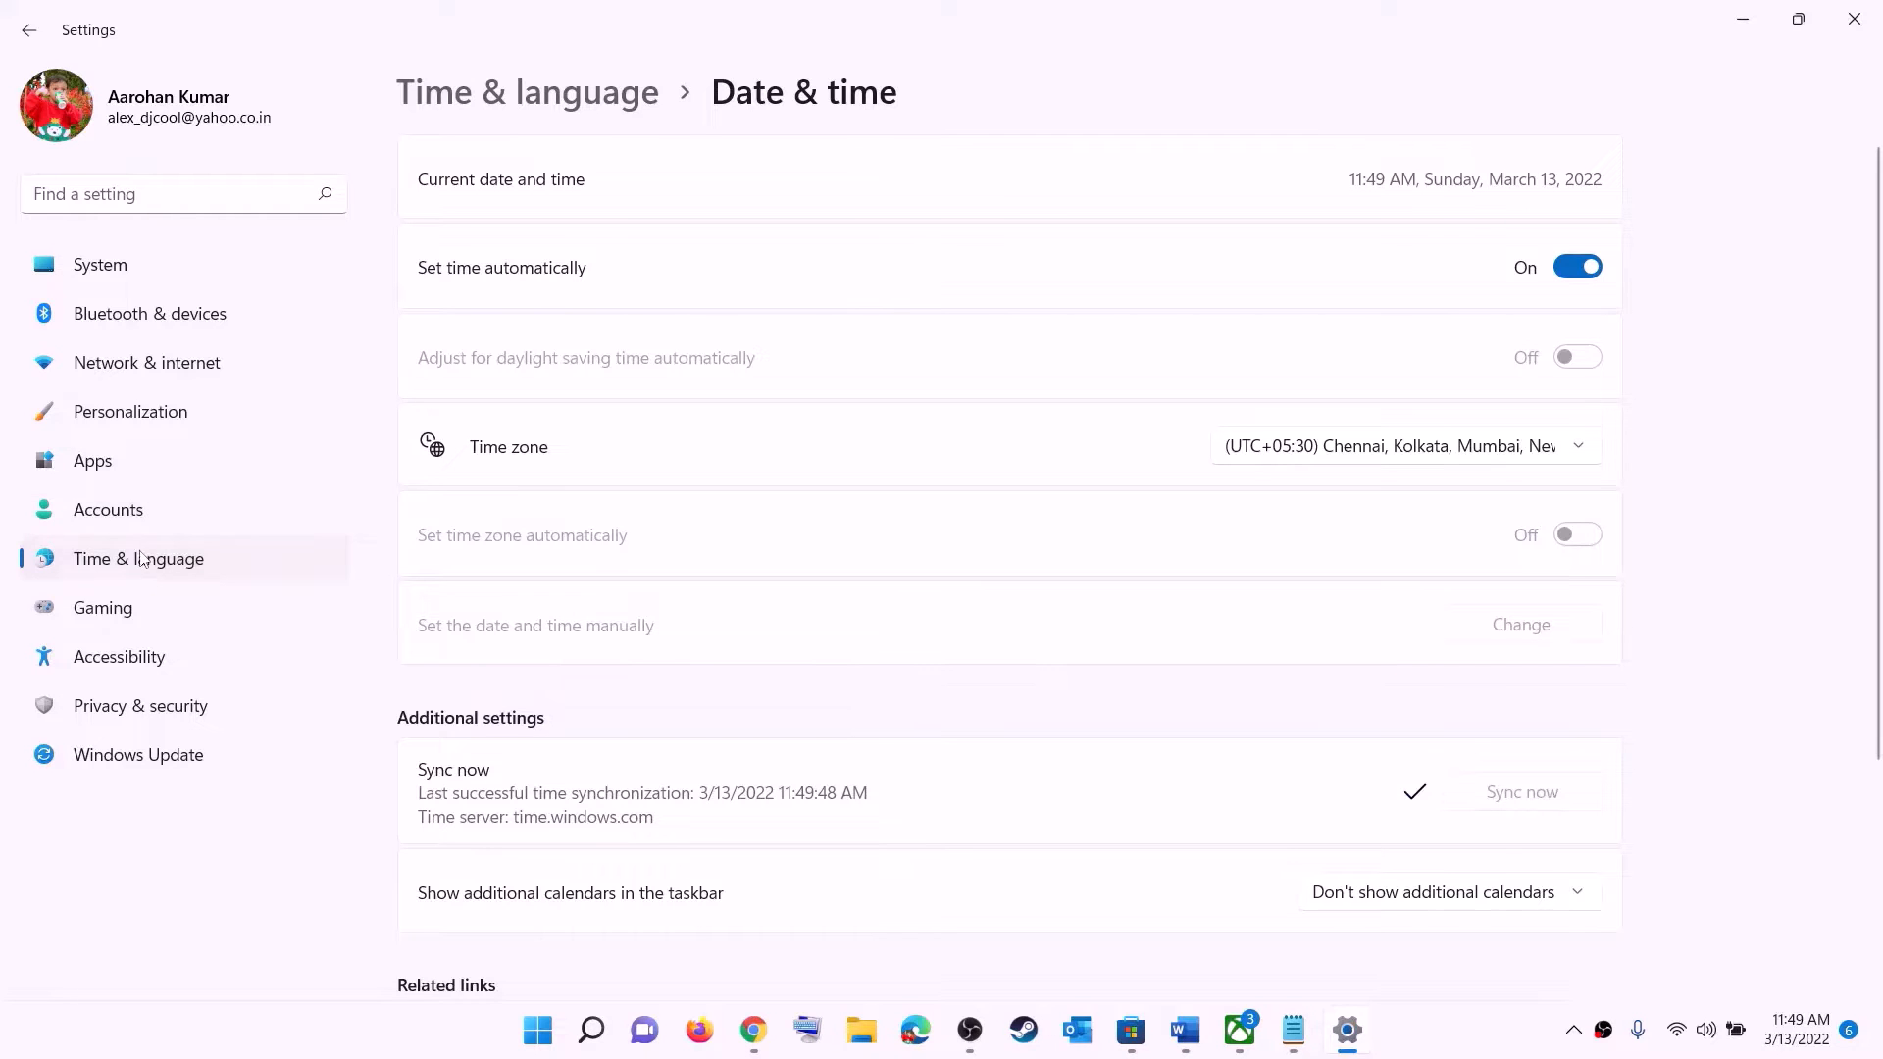
Check the country or region choice in the Language & region settings, and close Settings
{"action": "left_click", "coordinate": [147, 559]}
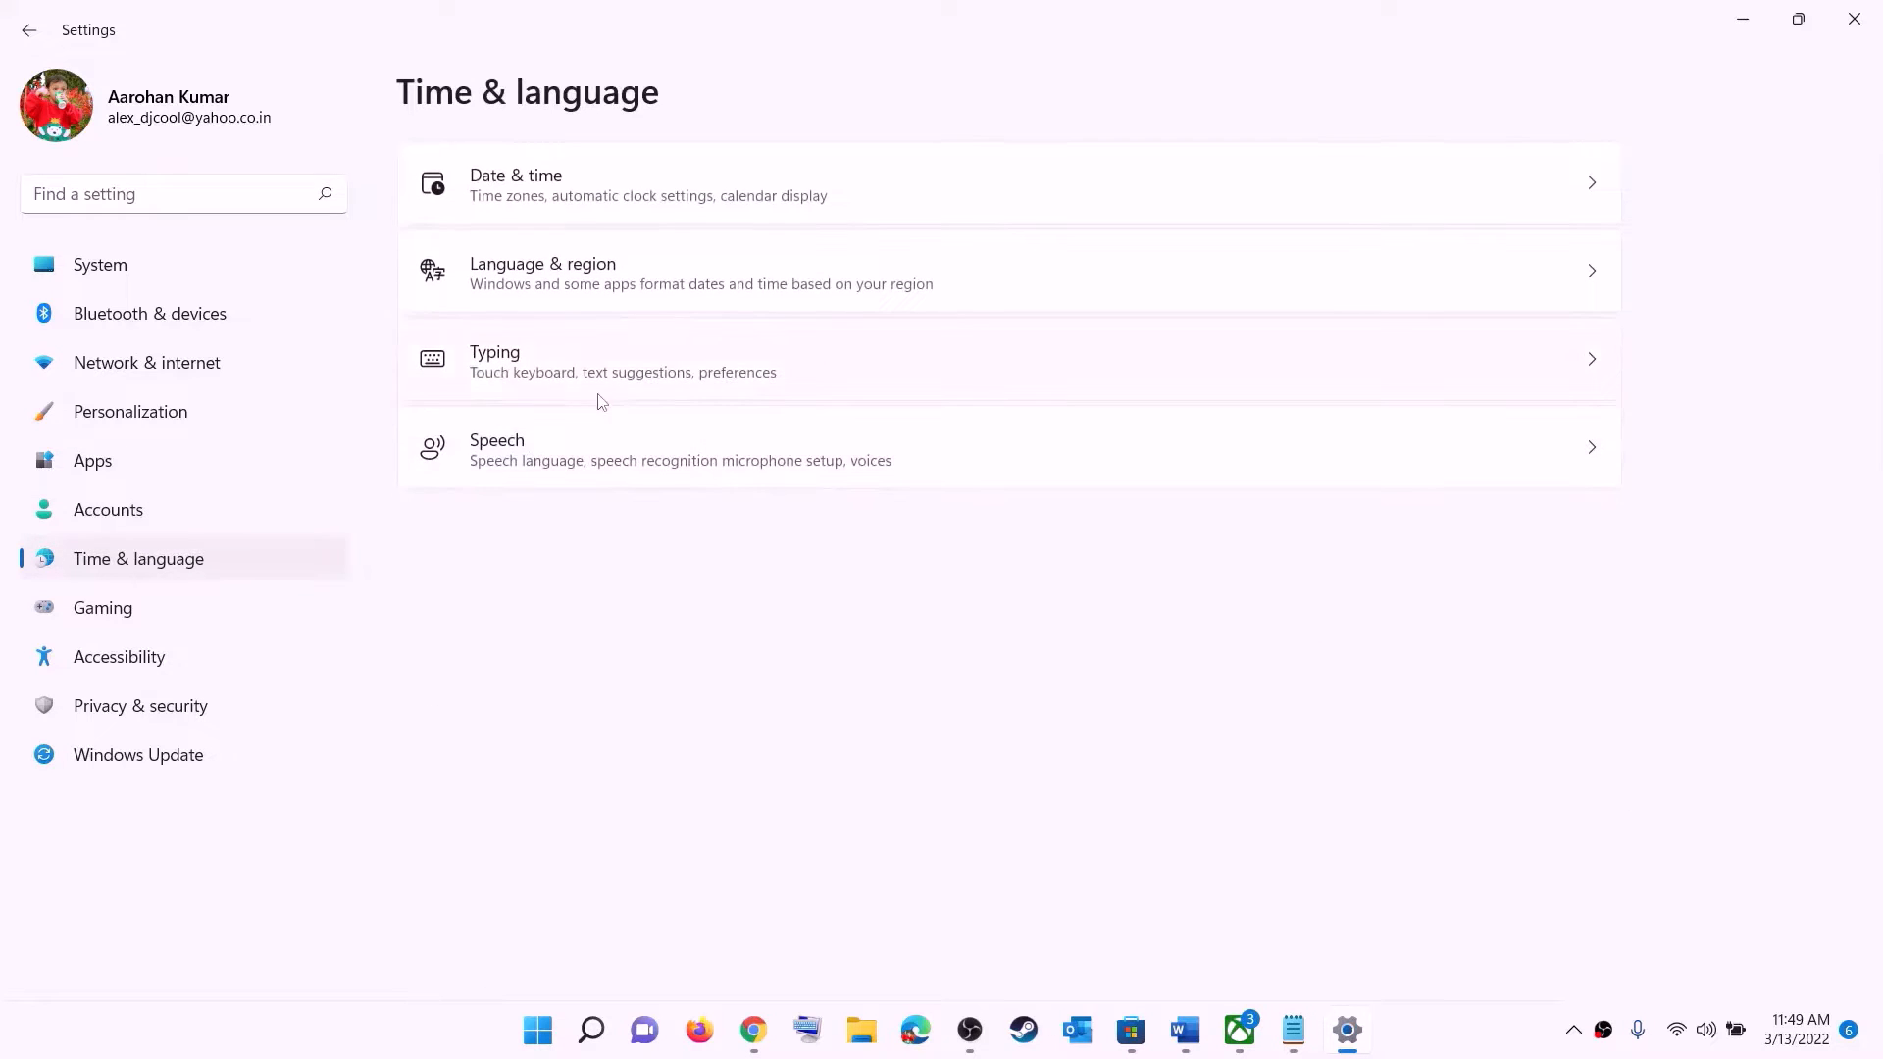
{"action": "left_click", "coordinate": [534, 295]}
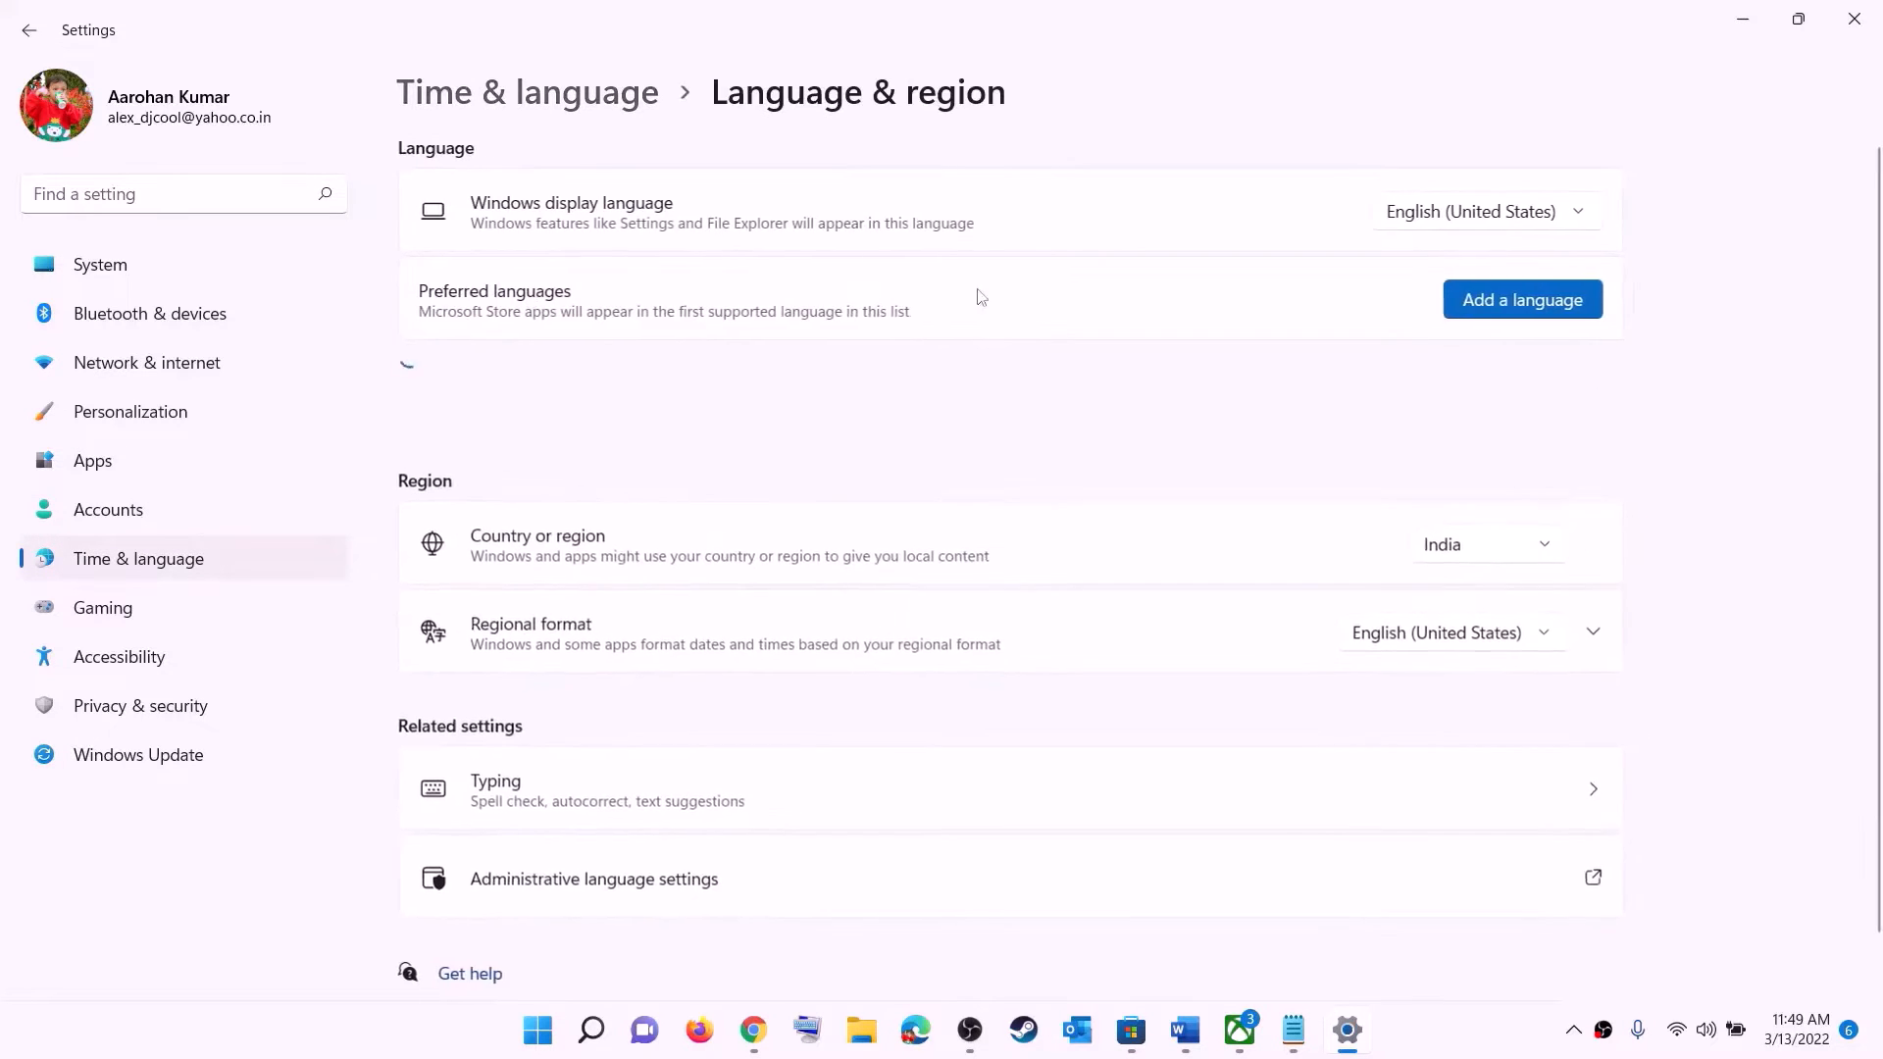
{"action": "left_click", "coordinate": [1521, 558]}
{"action": "left_click", "coordinate": [1820, 367]}
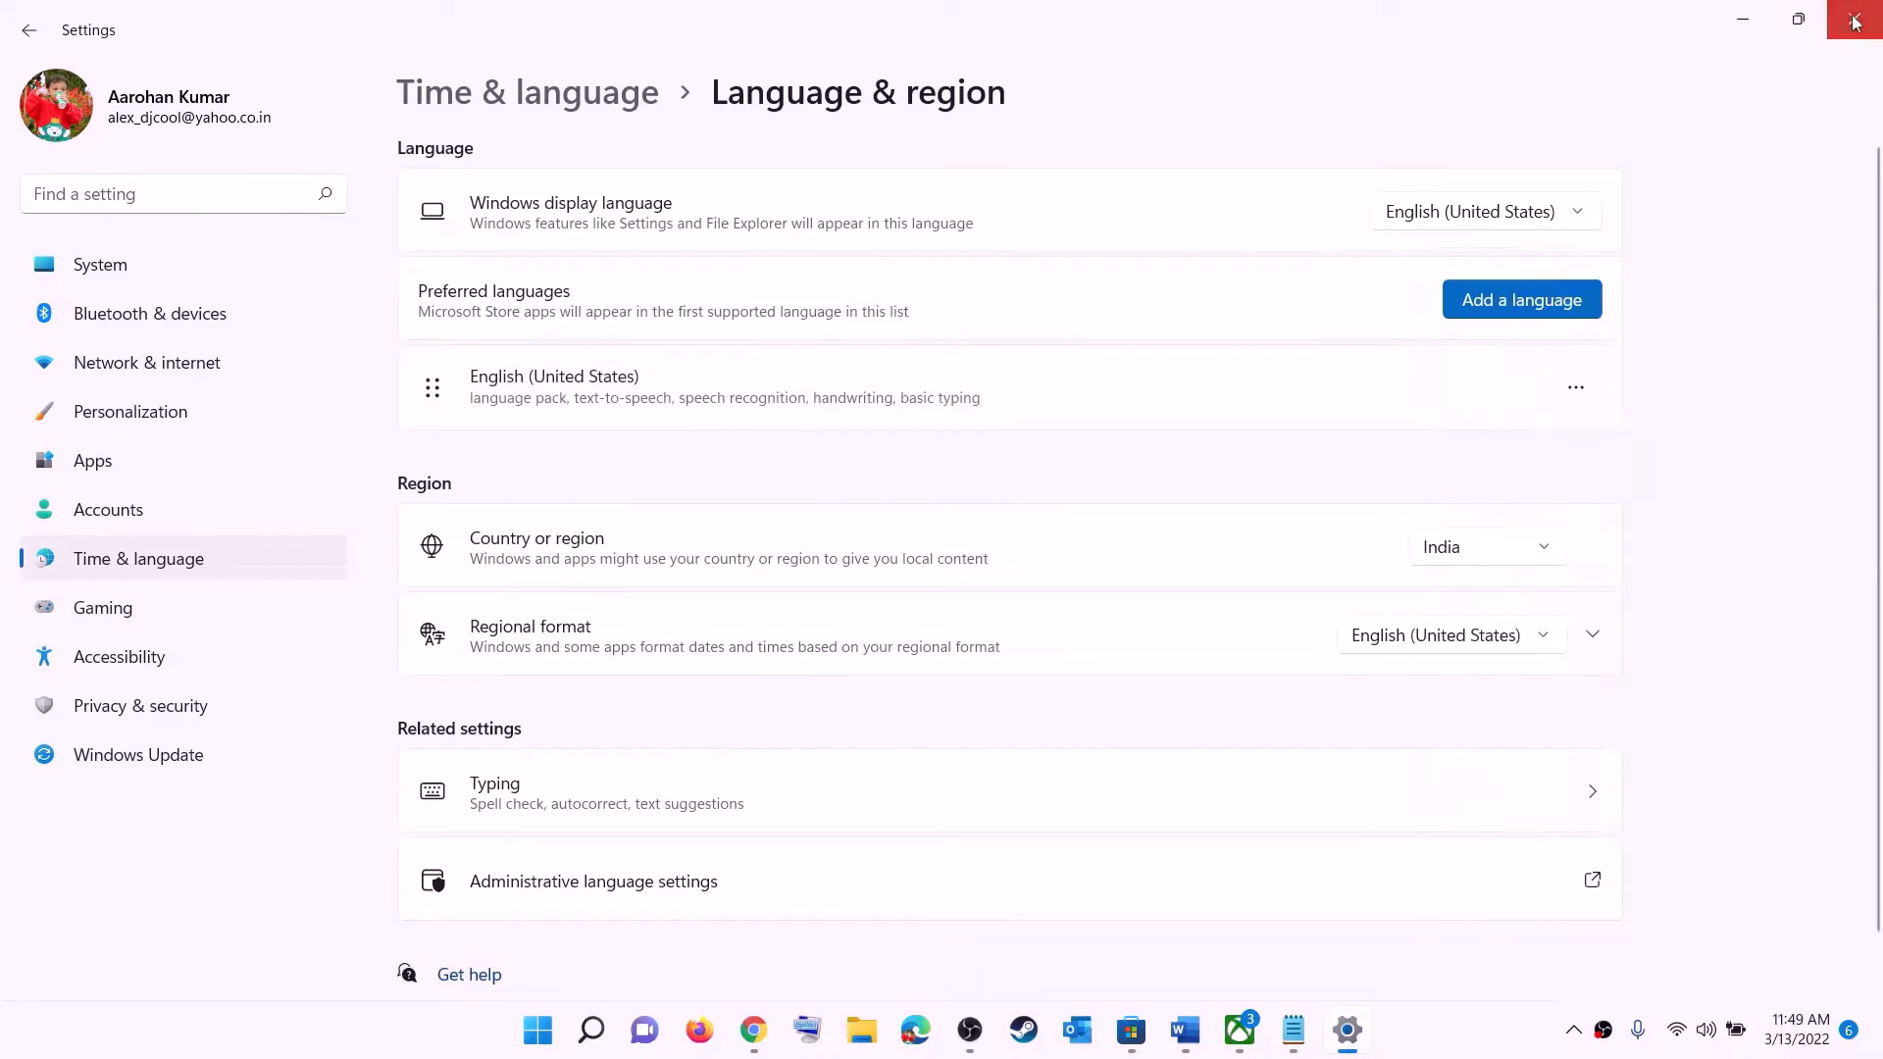
{"action": "left_click", "coordinate": [1855, 18]}
Switch to the Word document and highlight Step 2's advice to try installing from the Microsoft Store library
{"action": "left_click", "coordinate": [1208, 1030]}
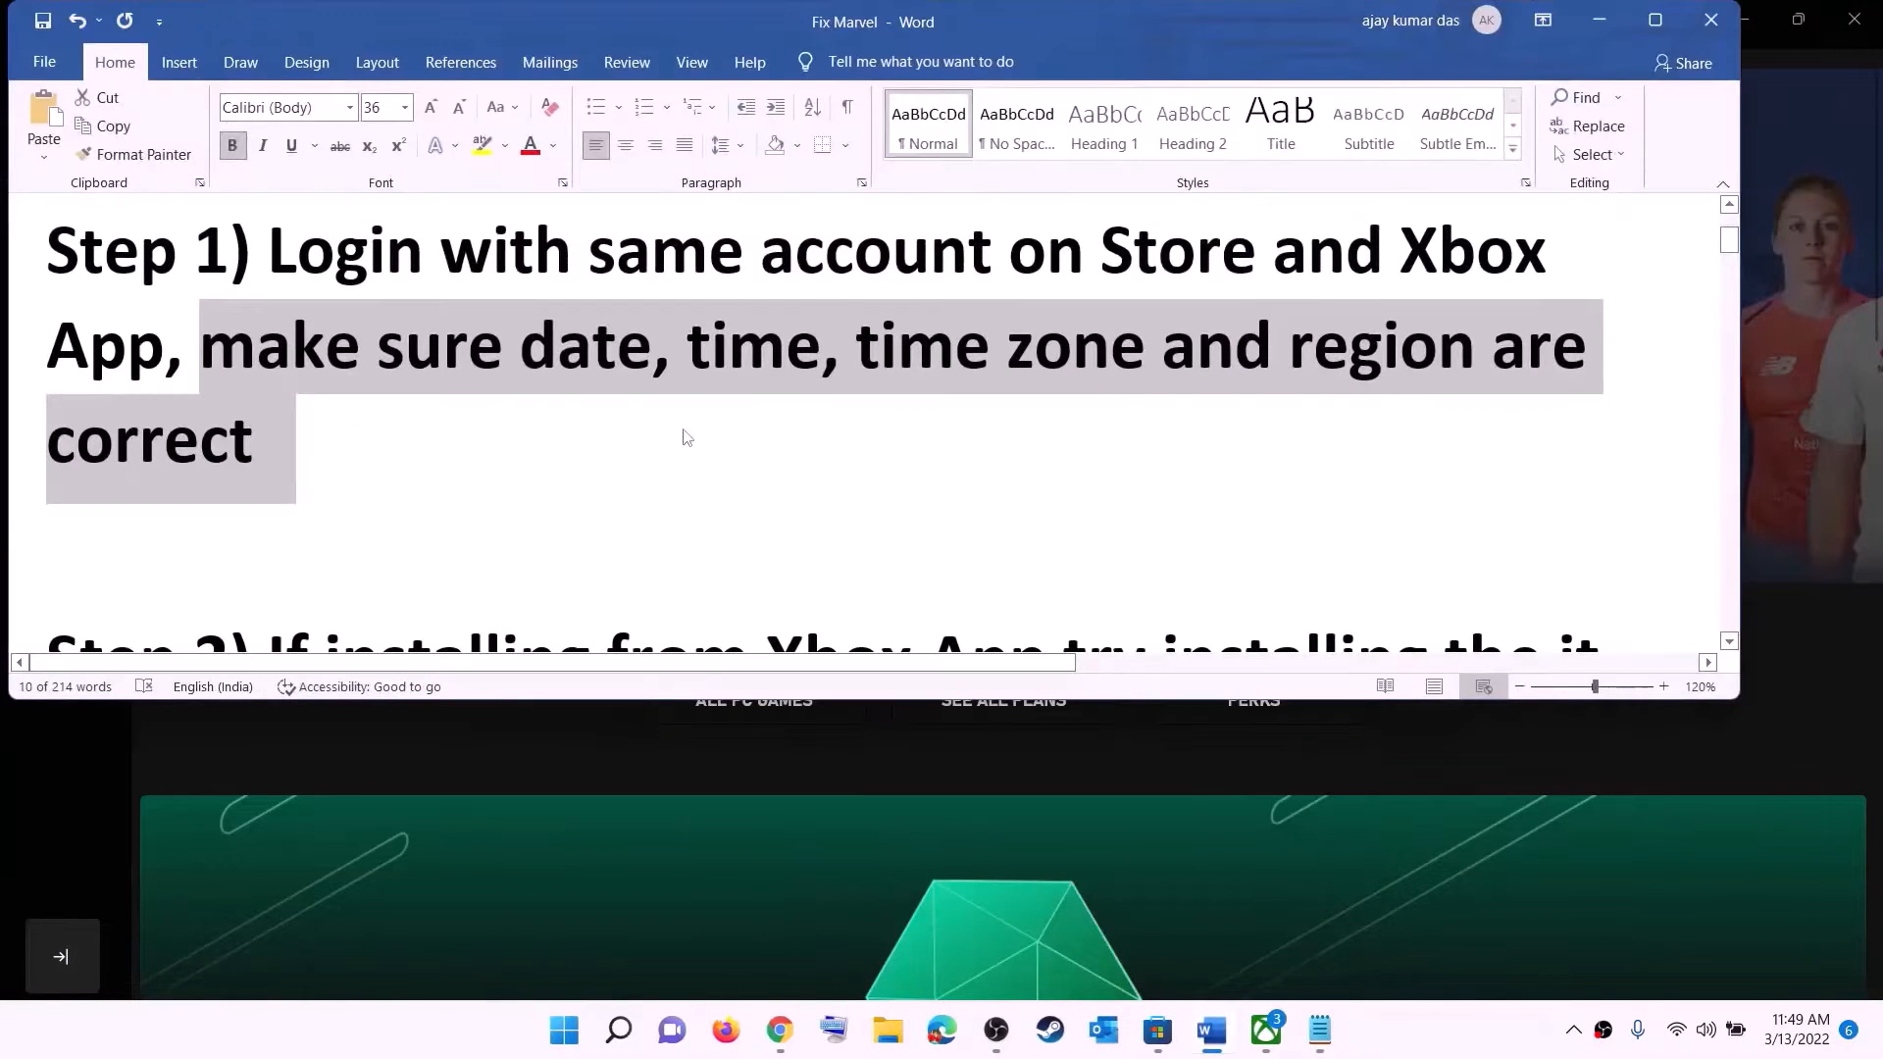
{"action": "scroll", "coordinate": [391, 429], "scroll_direction": "down", "scroll_amount": 2}
{"action": "scroll", "coordinate": [391, 429], "scroll_direction": "down", "scroll_amount": 1}
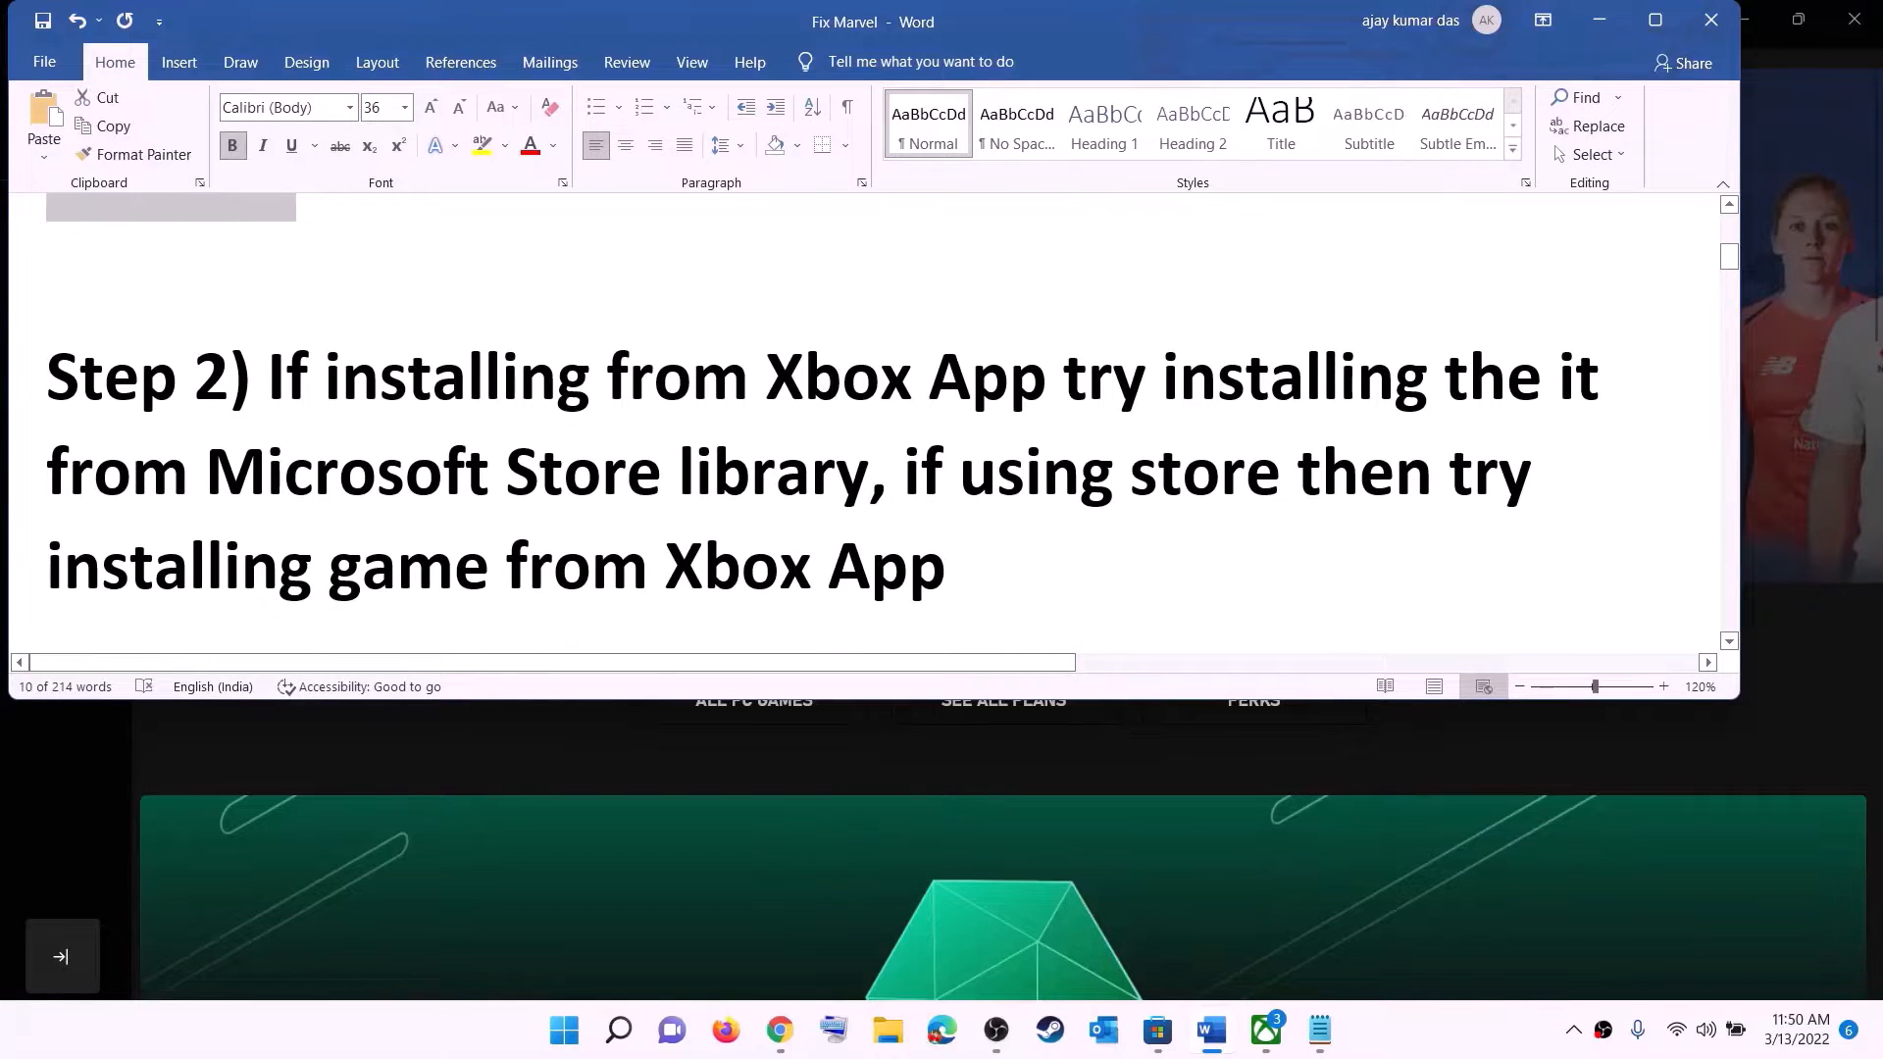
{"action": "left_click_drag", "start_coordinate": [773, 372], "coordinate": [646, 422]}
{"action": "left_click_drag", "start_coordinate": [1064, 381], "coordinate": [869, 474]}
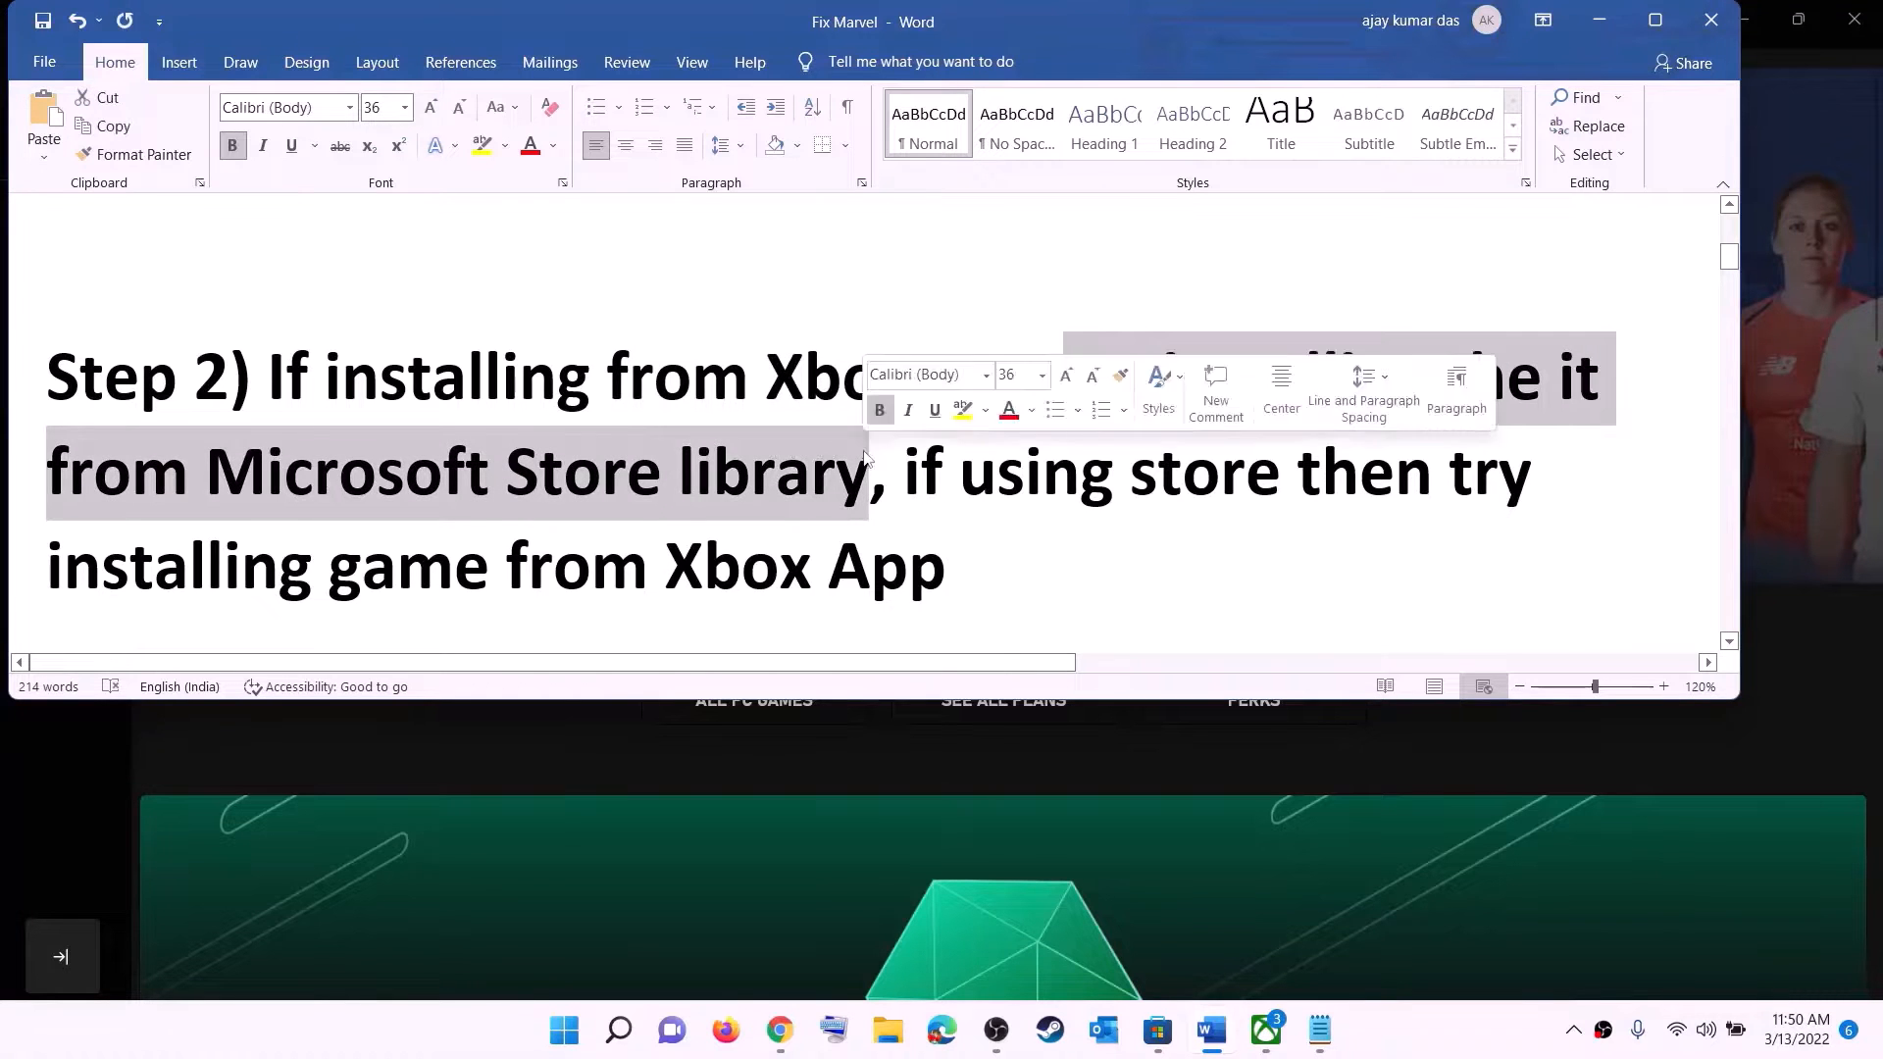
Switch to Microsoft Store and look through the Library's list of apps and games
{"action": "left_click", "coordinate": [1155, 1043]}
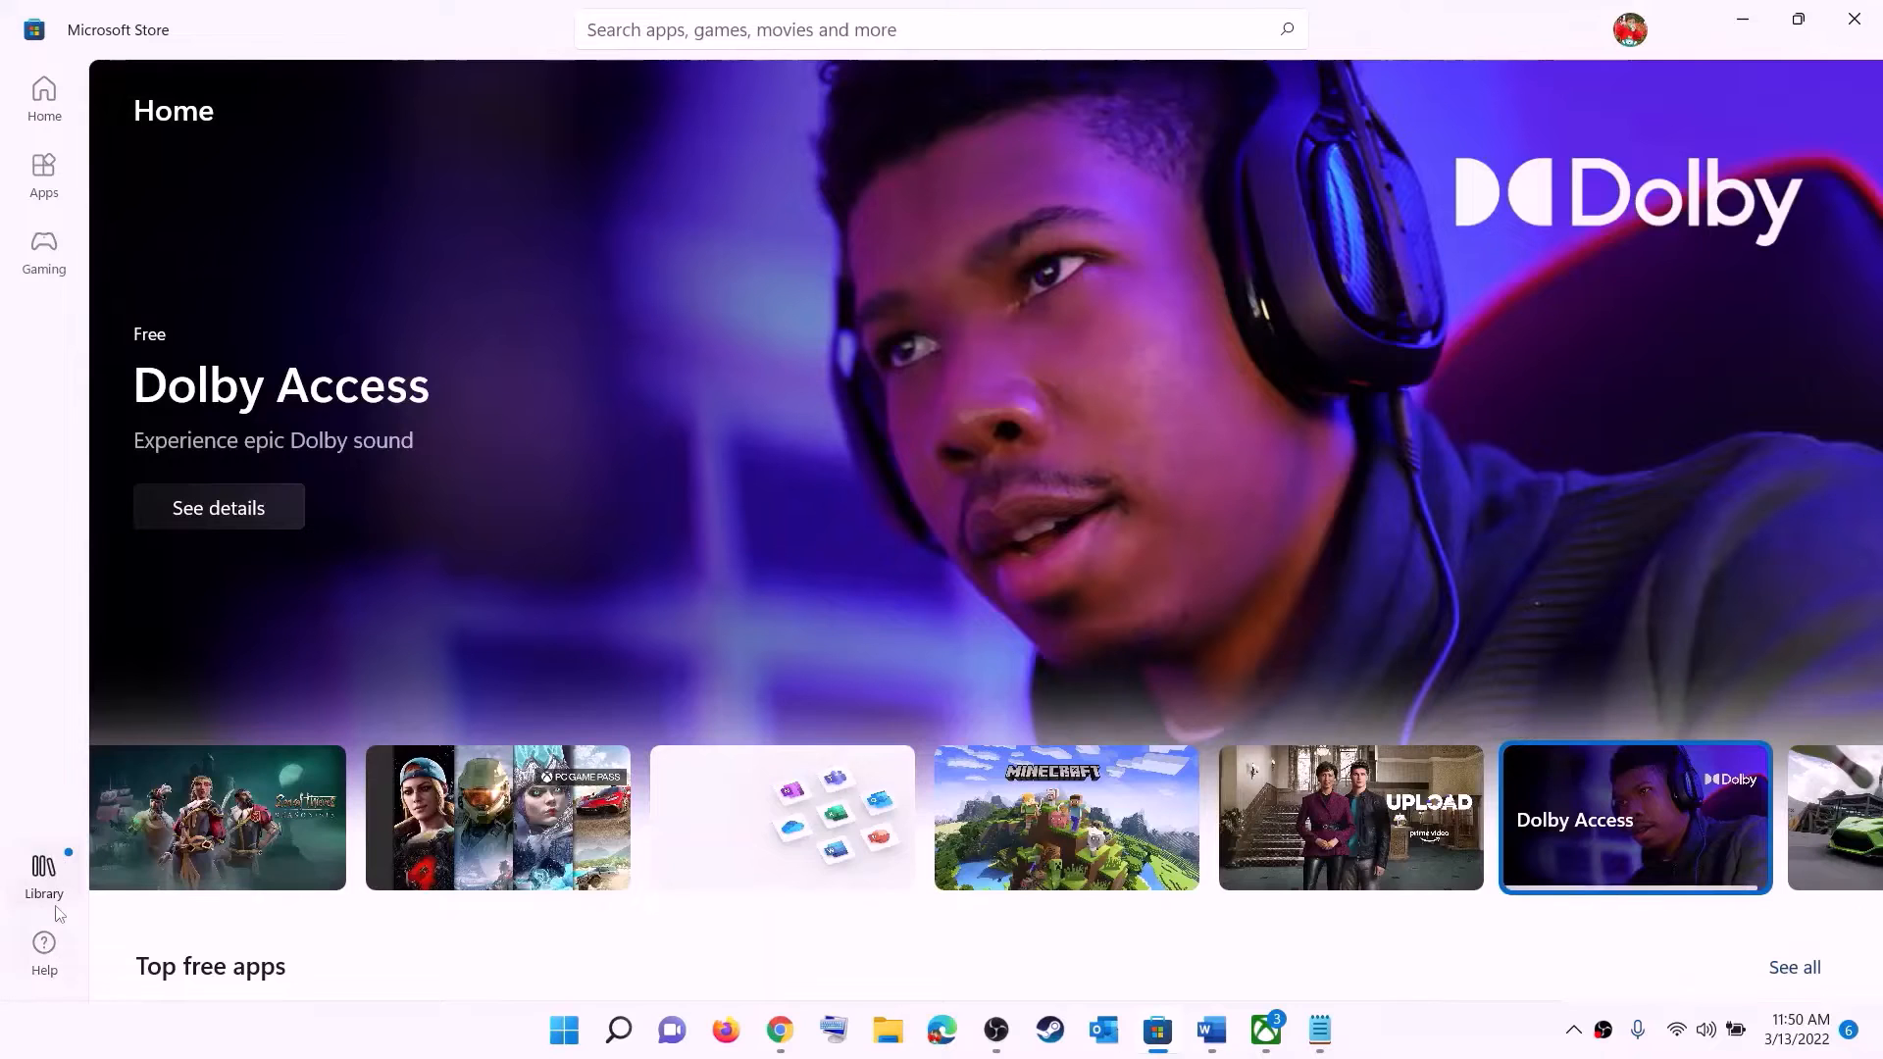
{"action": "left_click", "coordinate": [44, 886]}
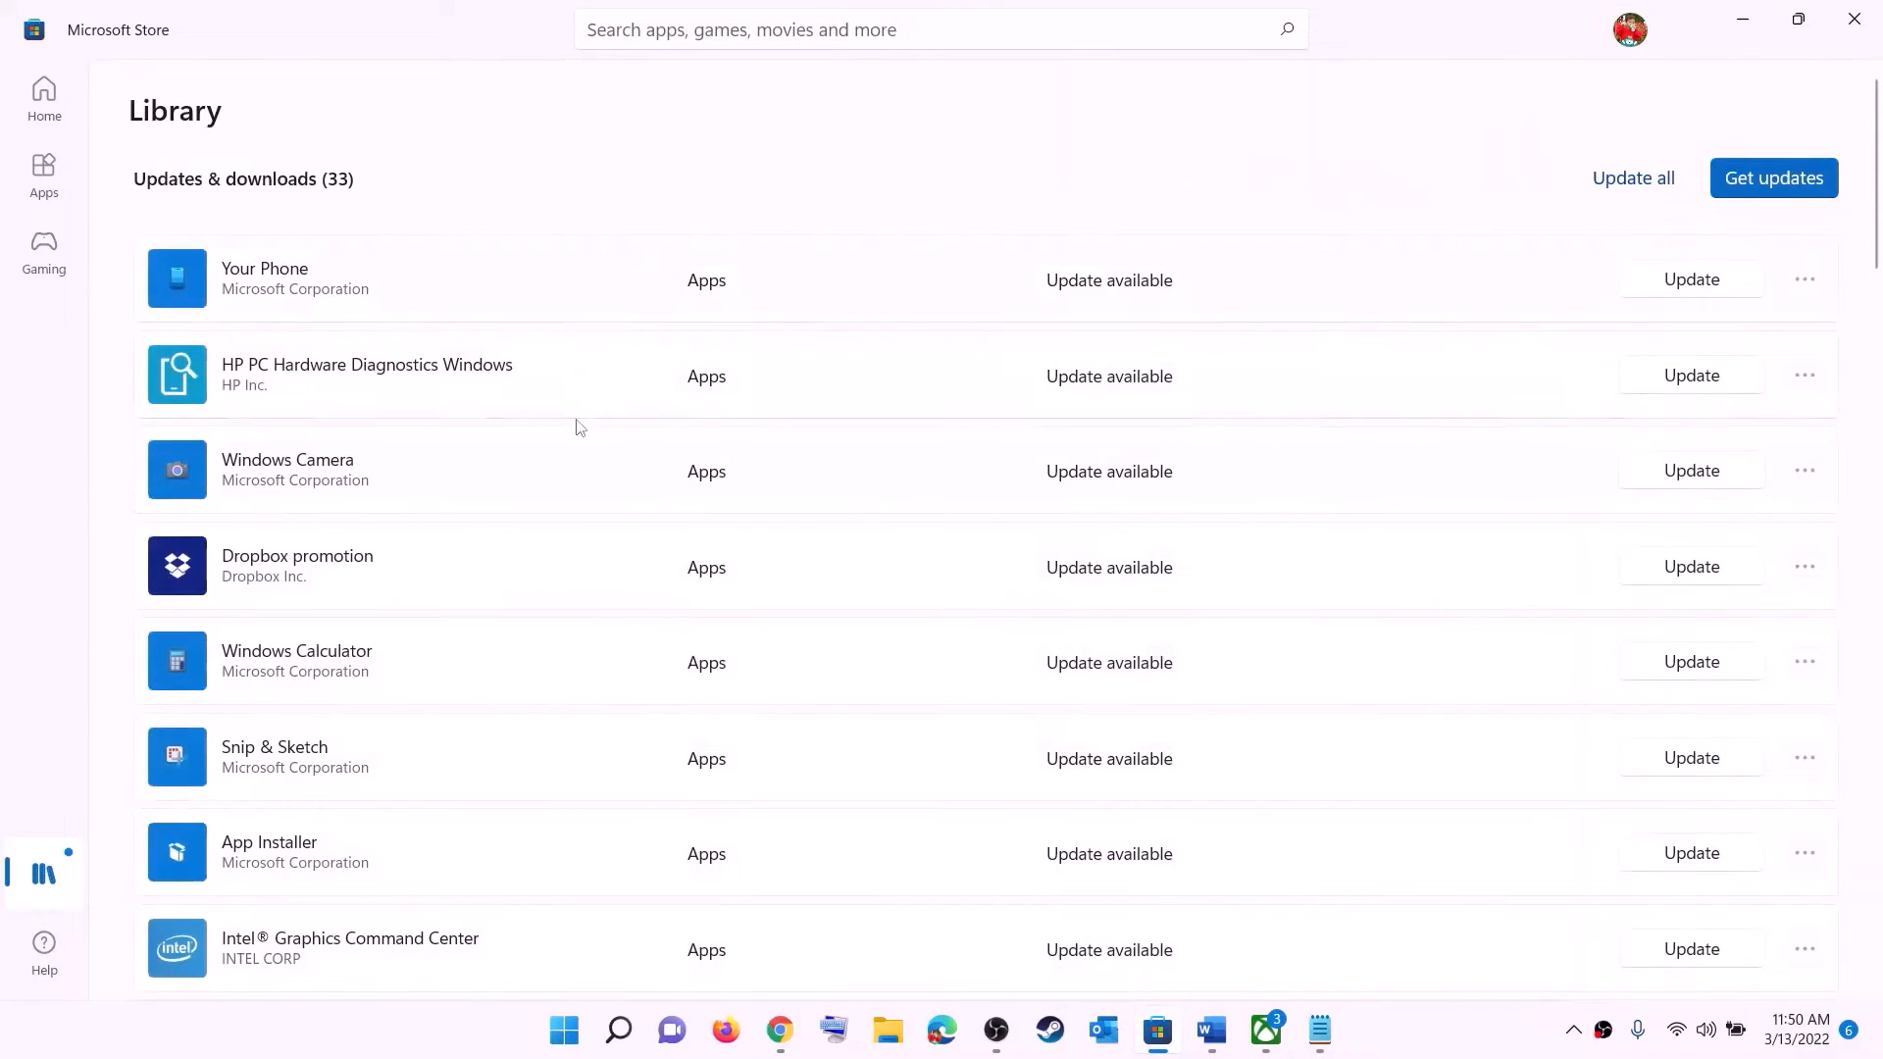
{"action": "scroll", "coordinate": [1289, 619], "scroll_direction": "down", "scroll_amount": 5}
{"action": "scroll", "coordinate": [1127, 706], "scroll_direction": "down", "scroll_amount": 4}
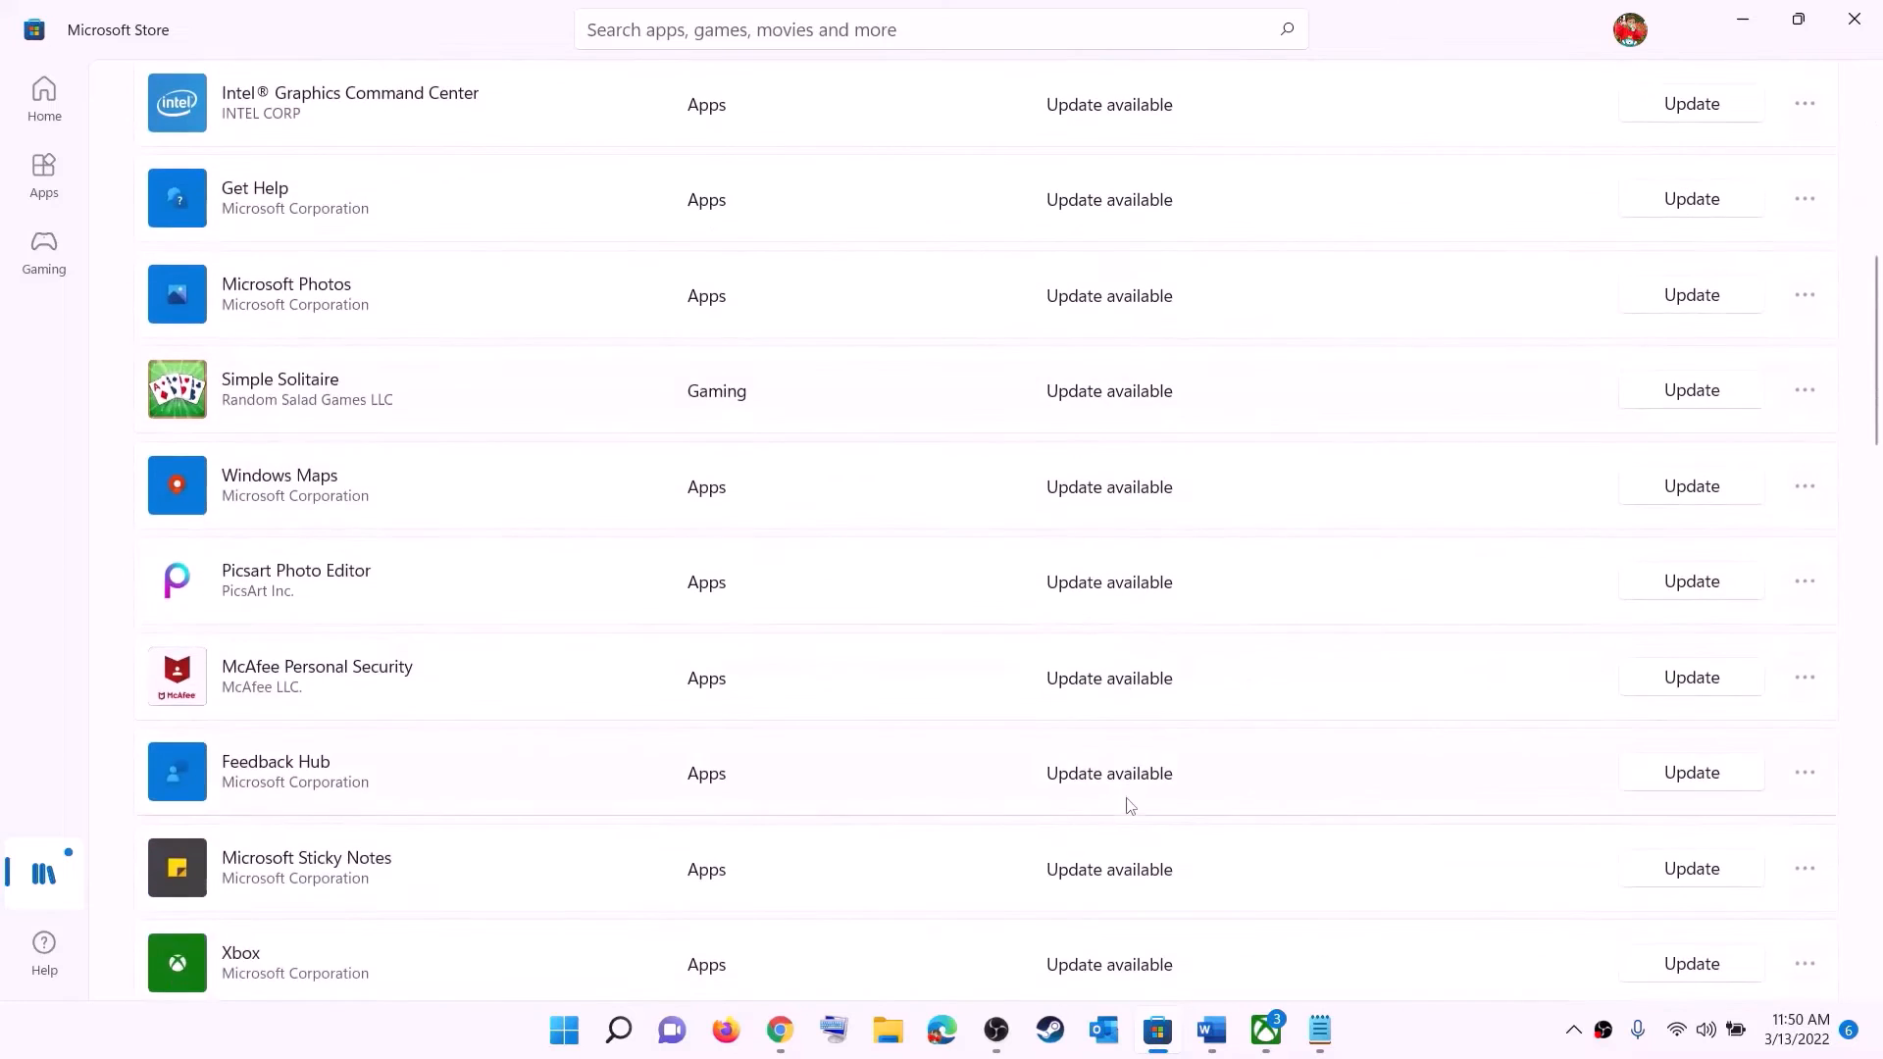
{"action": "scroll", "coordinate": [1127, 794], "scroll_direction": "up", "scroll_amount": 9}
{"action": "scroll", "coordinate": [1144, 657], "scroll_direction": "down", "scroll_amount": 20}
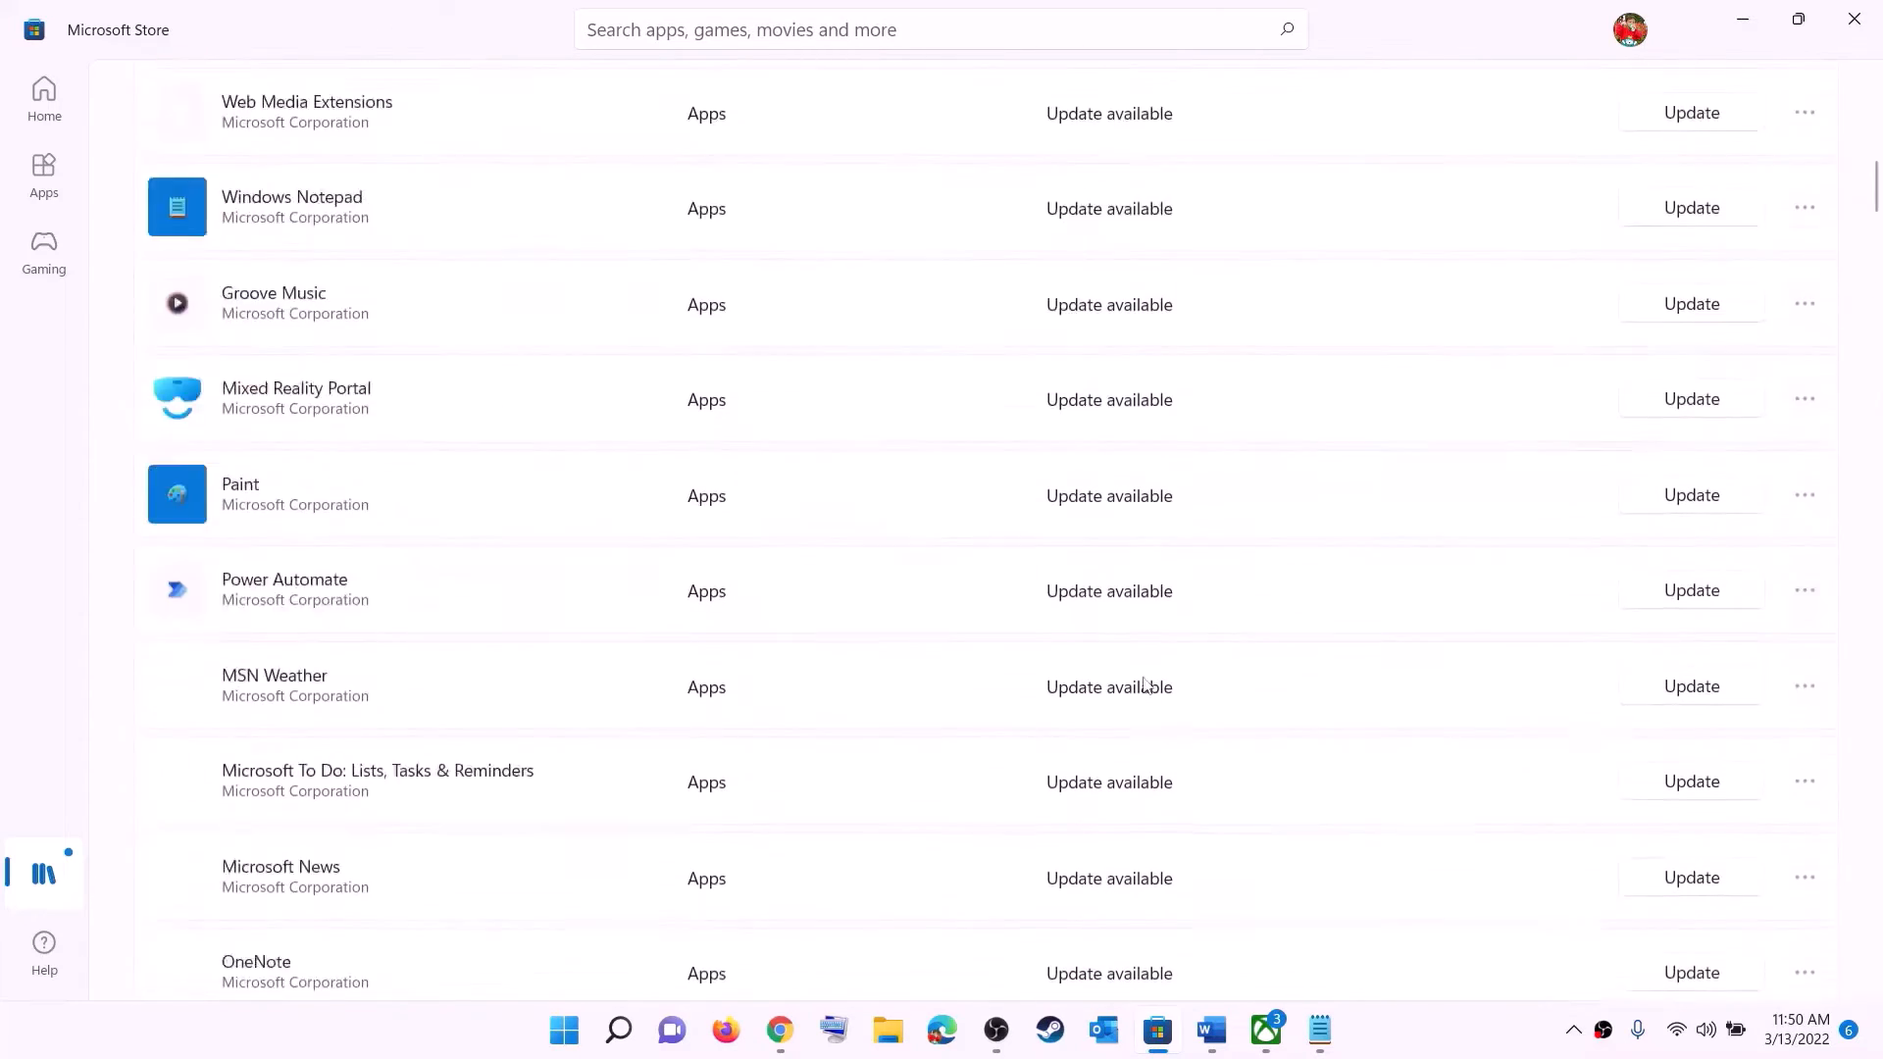
{"action": "scroll", "coordinate": [1218, 622], "scroll_direction": "up", "scroll_amount": 20}
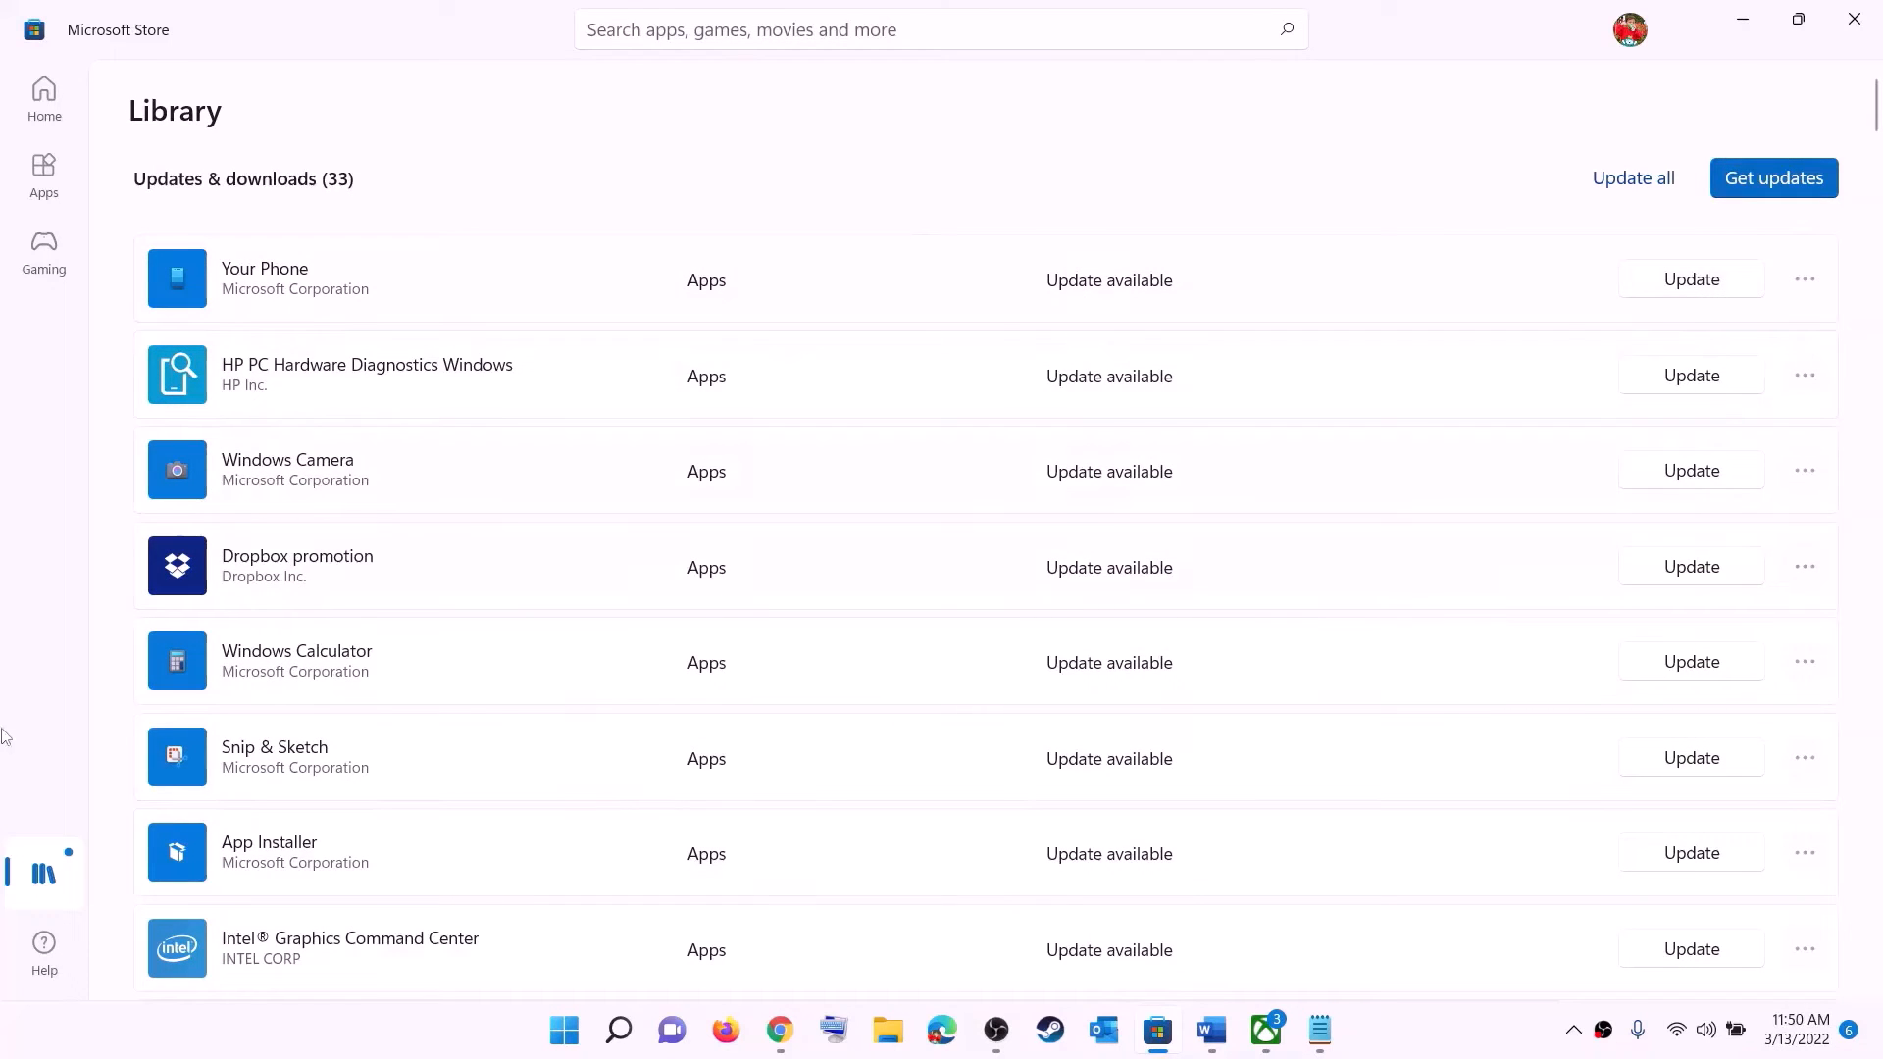
Return to the Word document and highlight Step 2's advice for Store users to install the game from Xbox App
{"action": "left_click", "coordinate": [1214, 1030]}
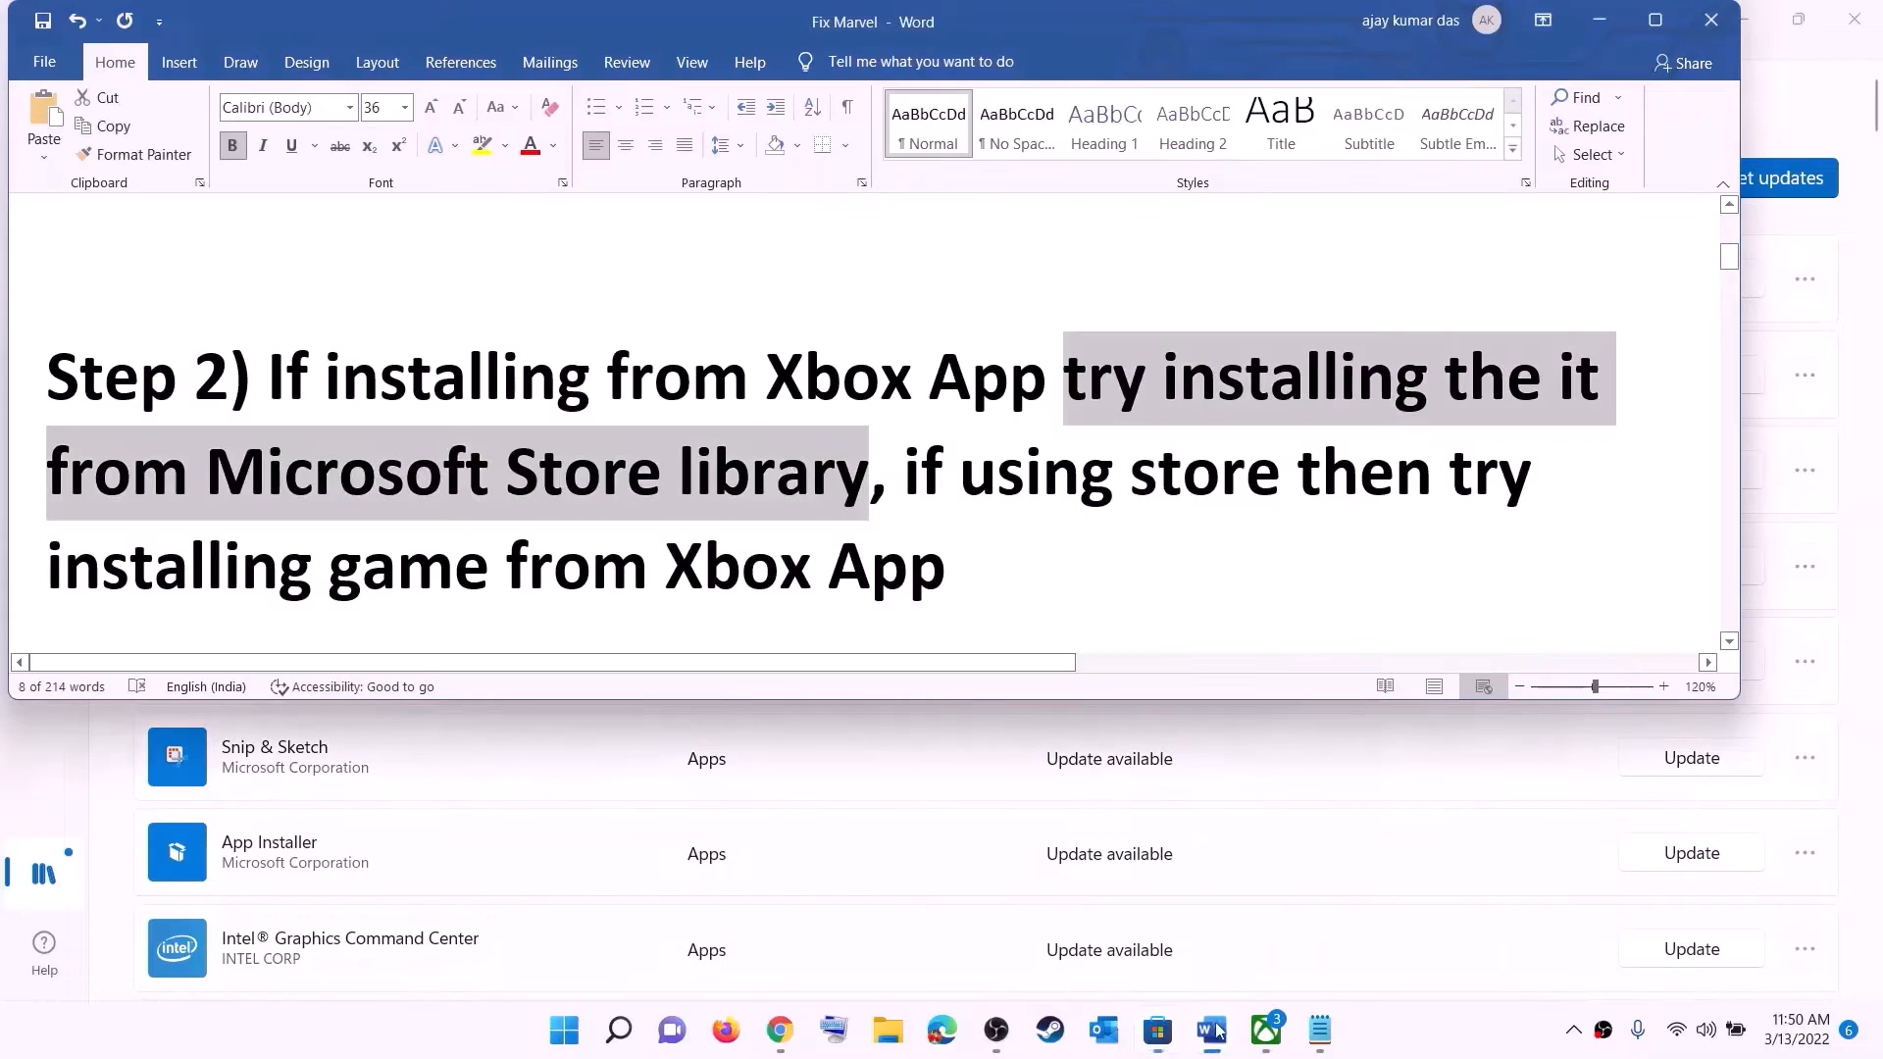
{"action": "left_click_drag", "start_coordinate": [961, 475], "coordinate": [1177, 508]}
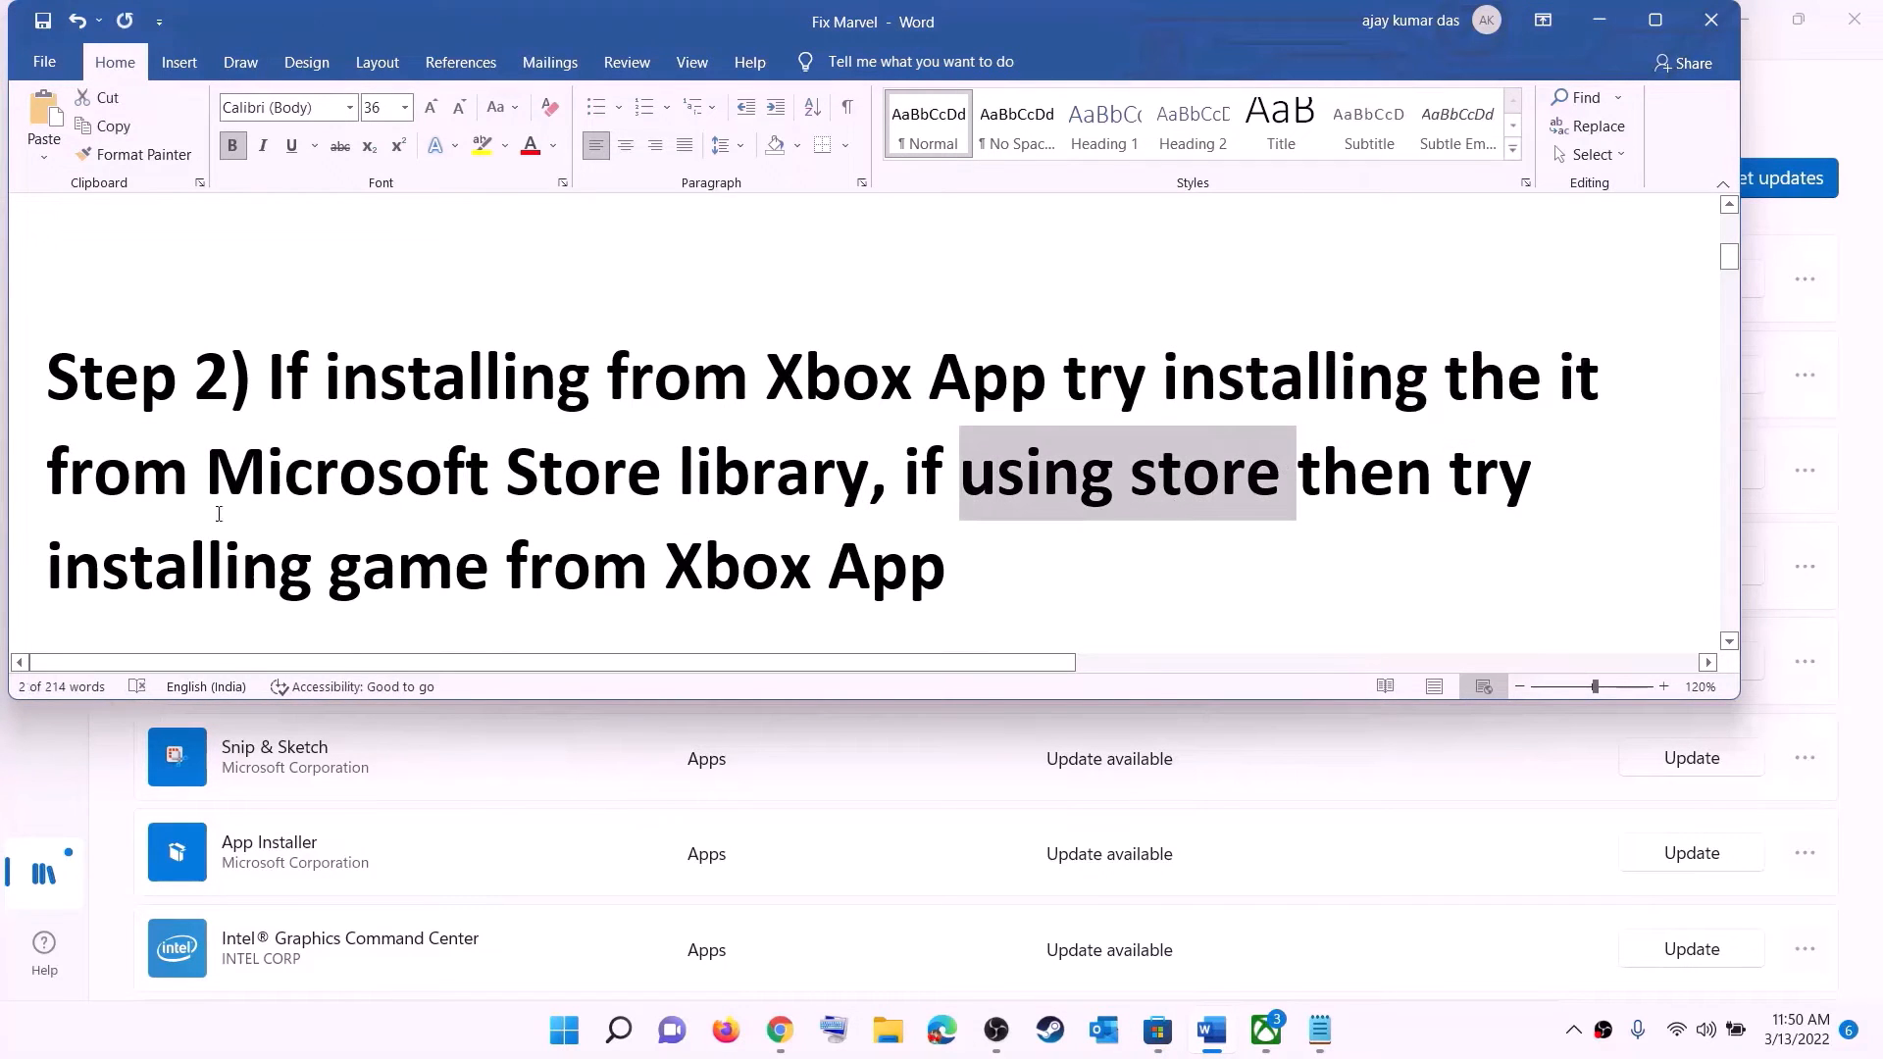
{"action": "left_click_drag", "start_coordinate": [288, 544], "coordinate": [967, 546]}
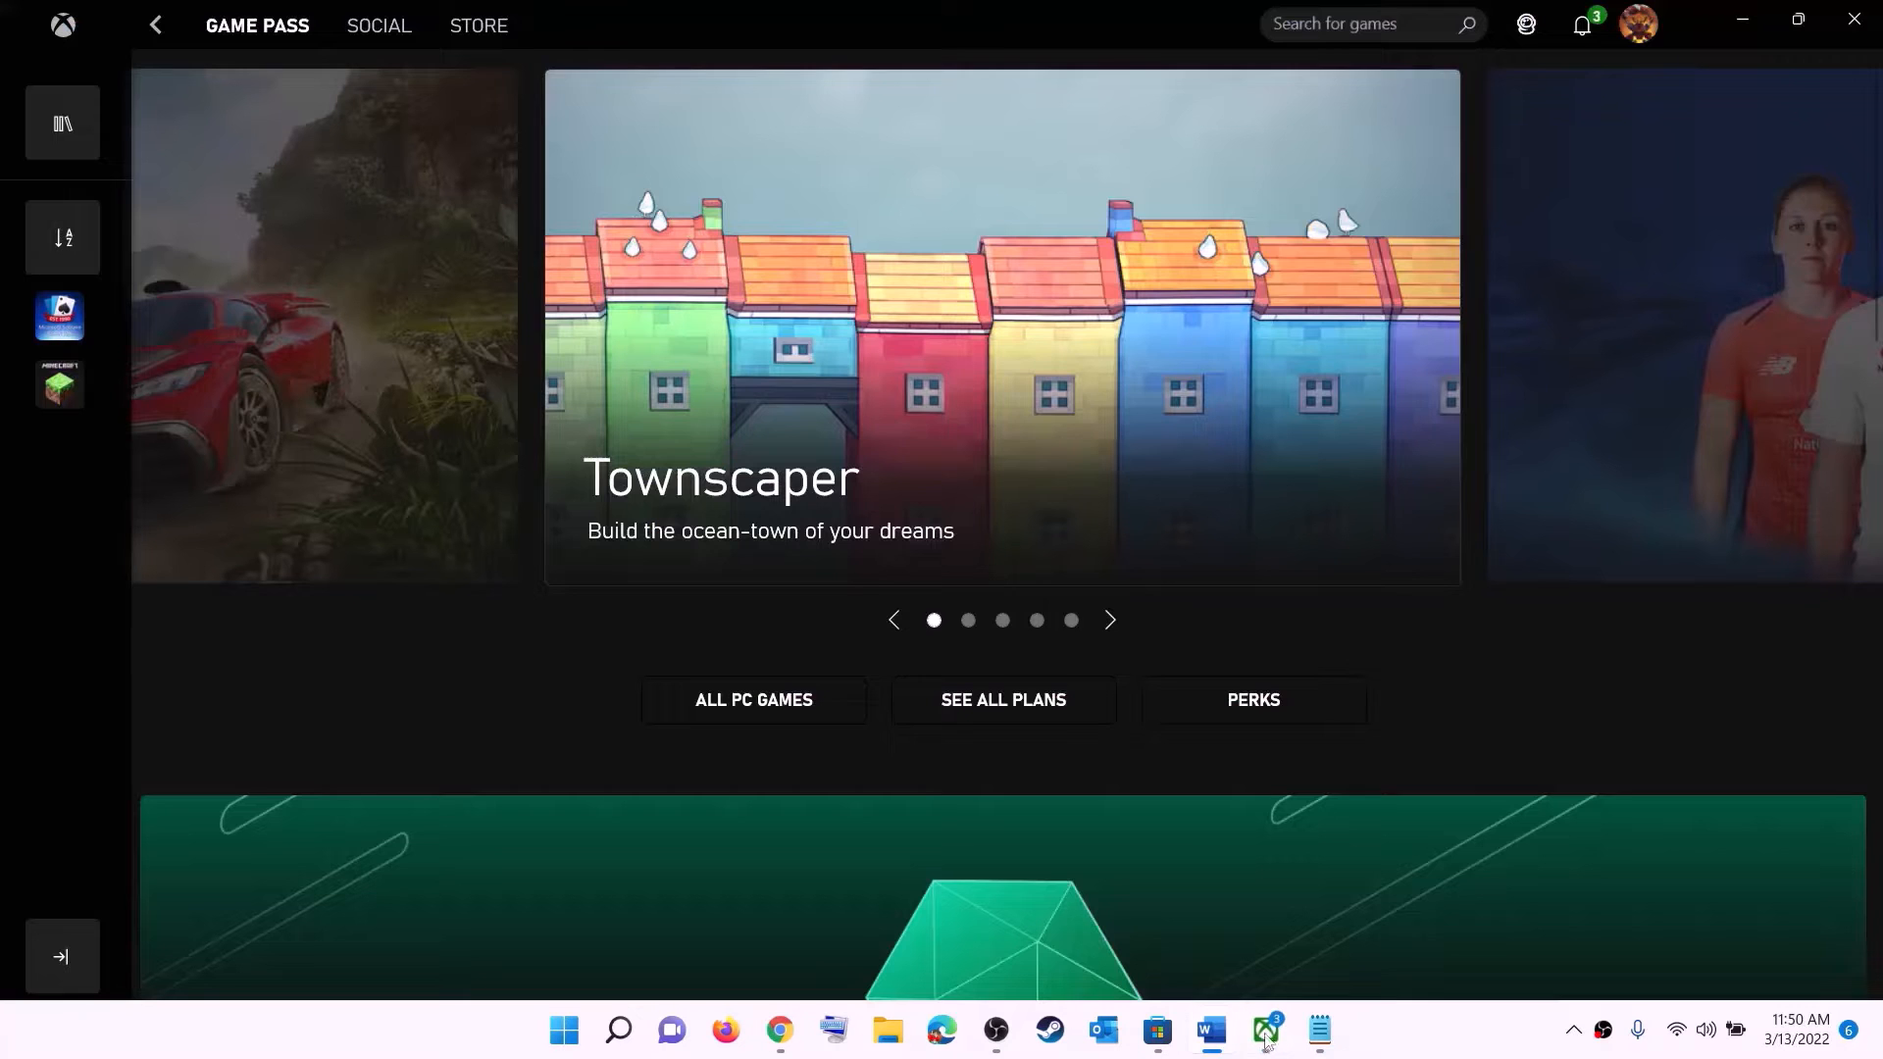
Switch to the Xbox app, activate its game search, and minimize the app
{"action": "left_click", "coordinate": [1265, 1029]}
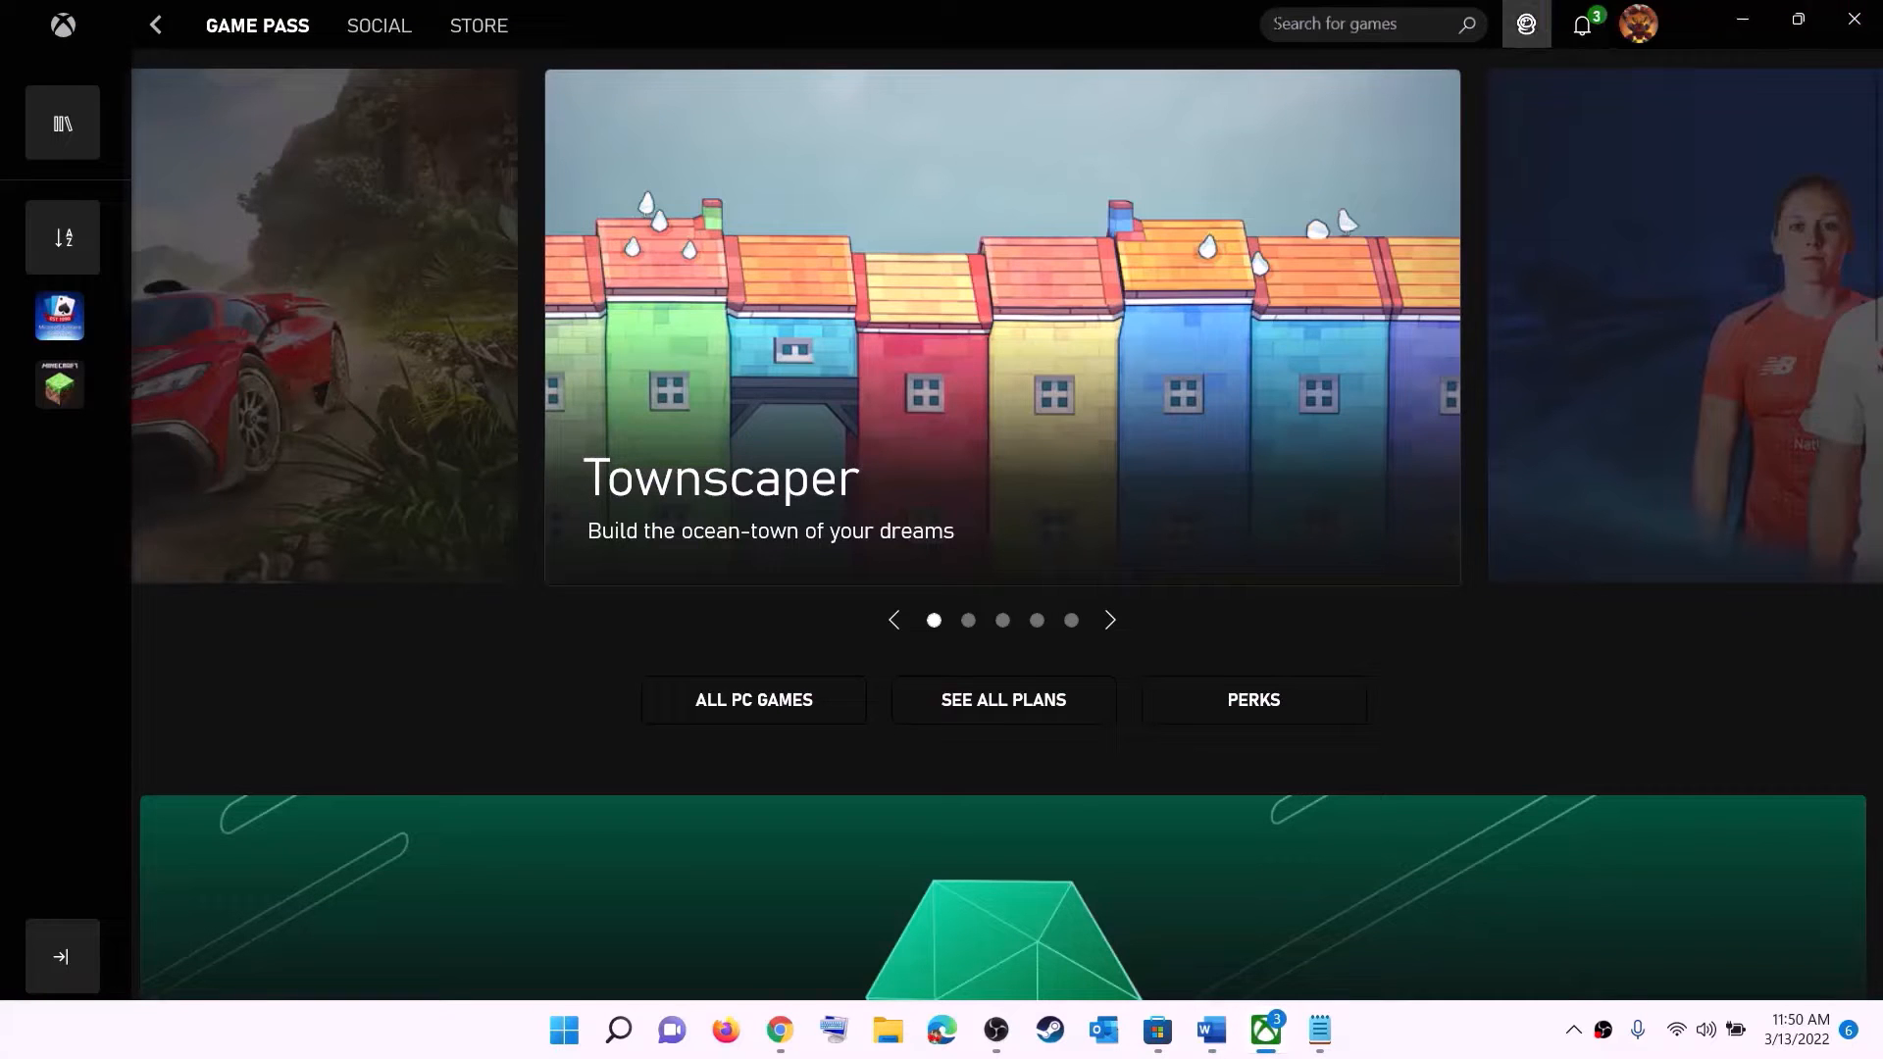
{"action": "left_click", "coordinate": [1404, 26]}
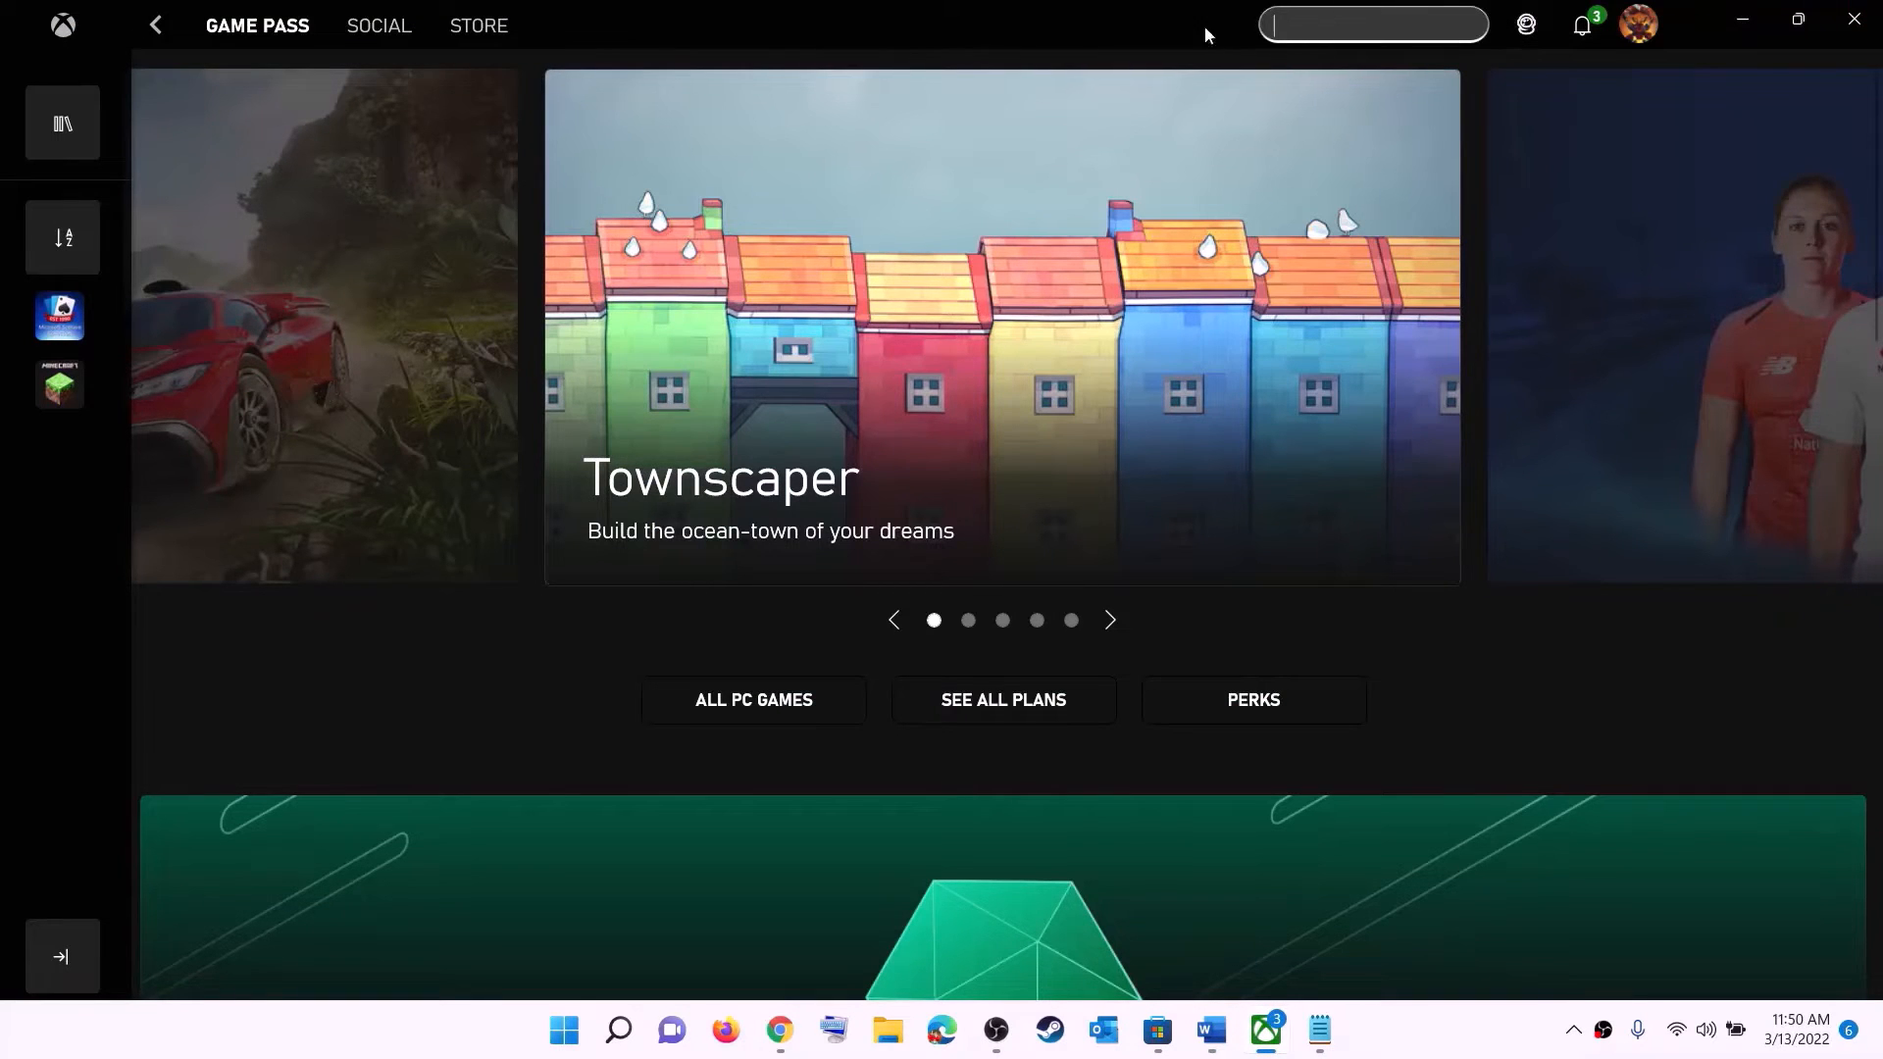
{"action": "left_click", "coordinate": [1743, 20]}
Copy the full Get-AppxPackage PowerShell command under Step 3 of the Word document
{"action": "left_click", "coordinate": [998, 475]}
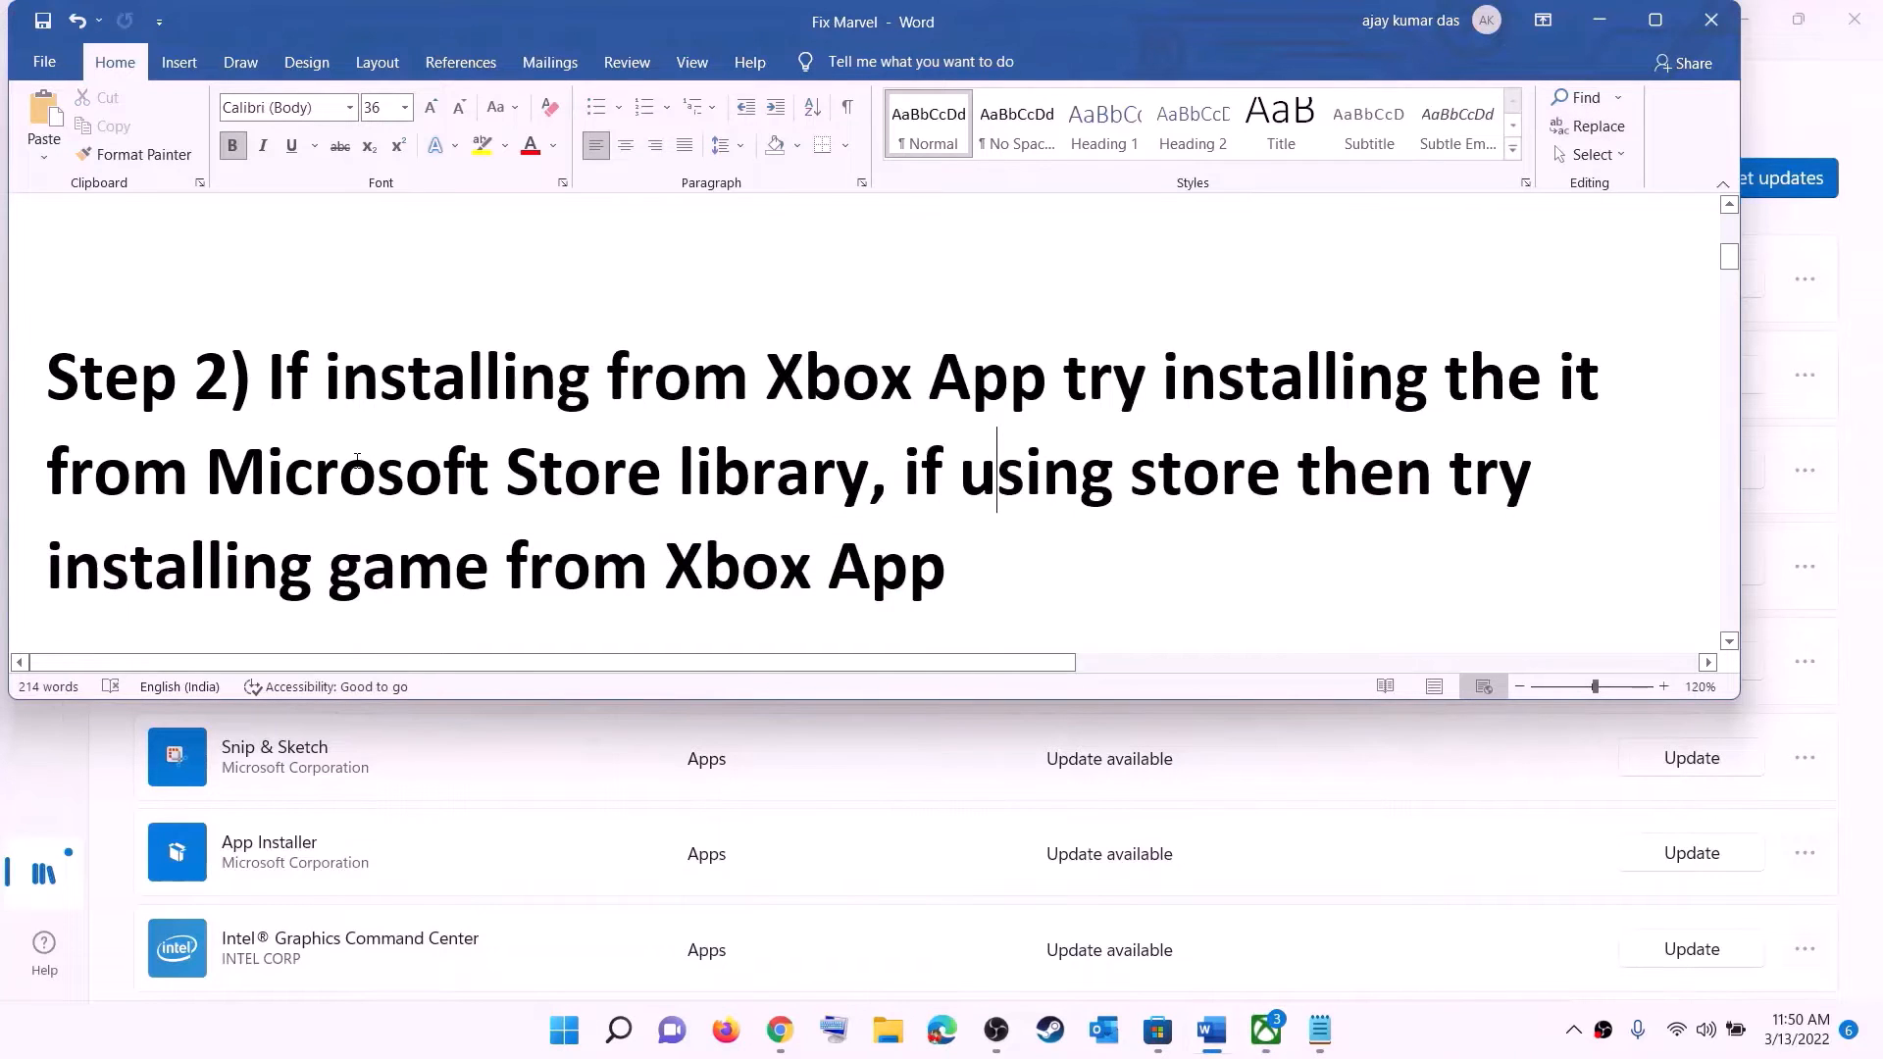
{"action": "scroll", "coordinate": [588, 465], "scroll_direction": "down", "scroll_amount": 8}
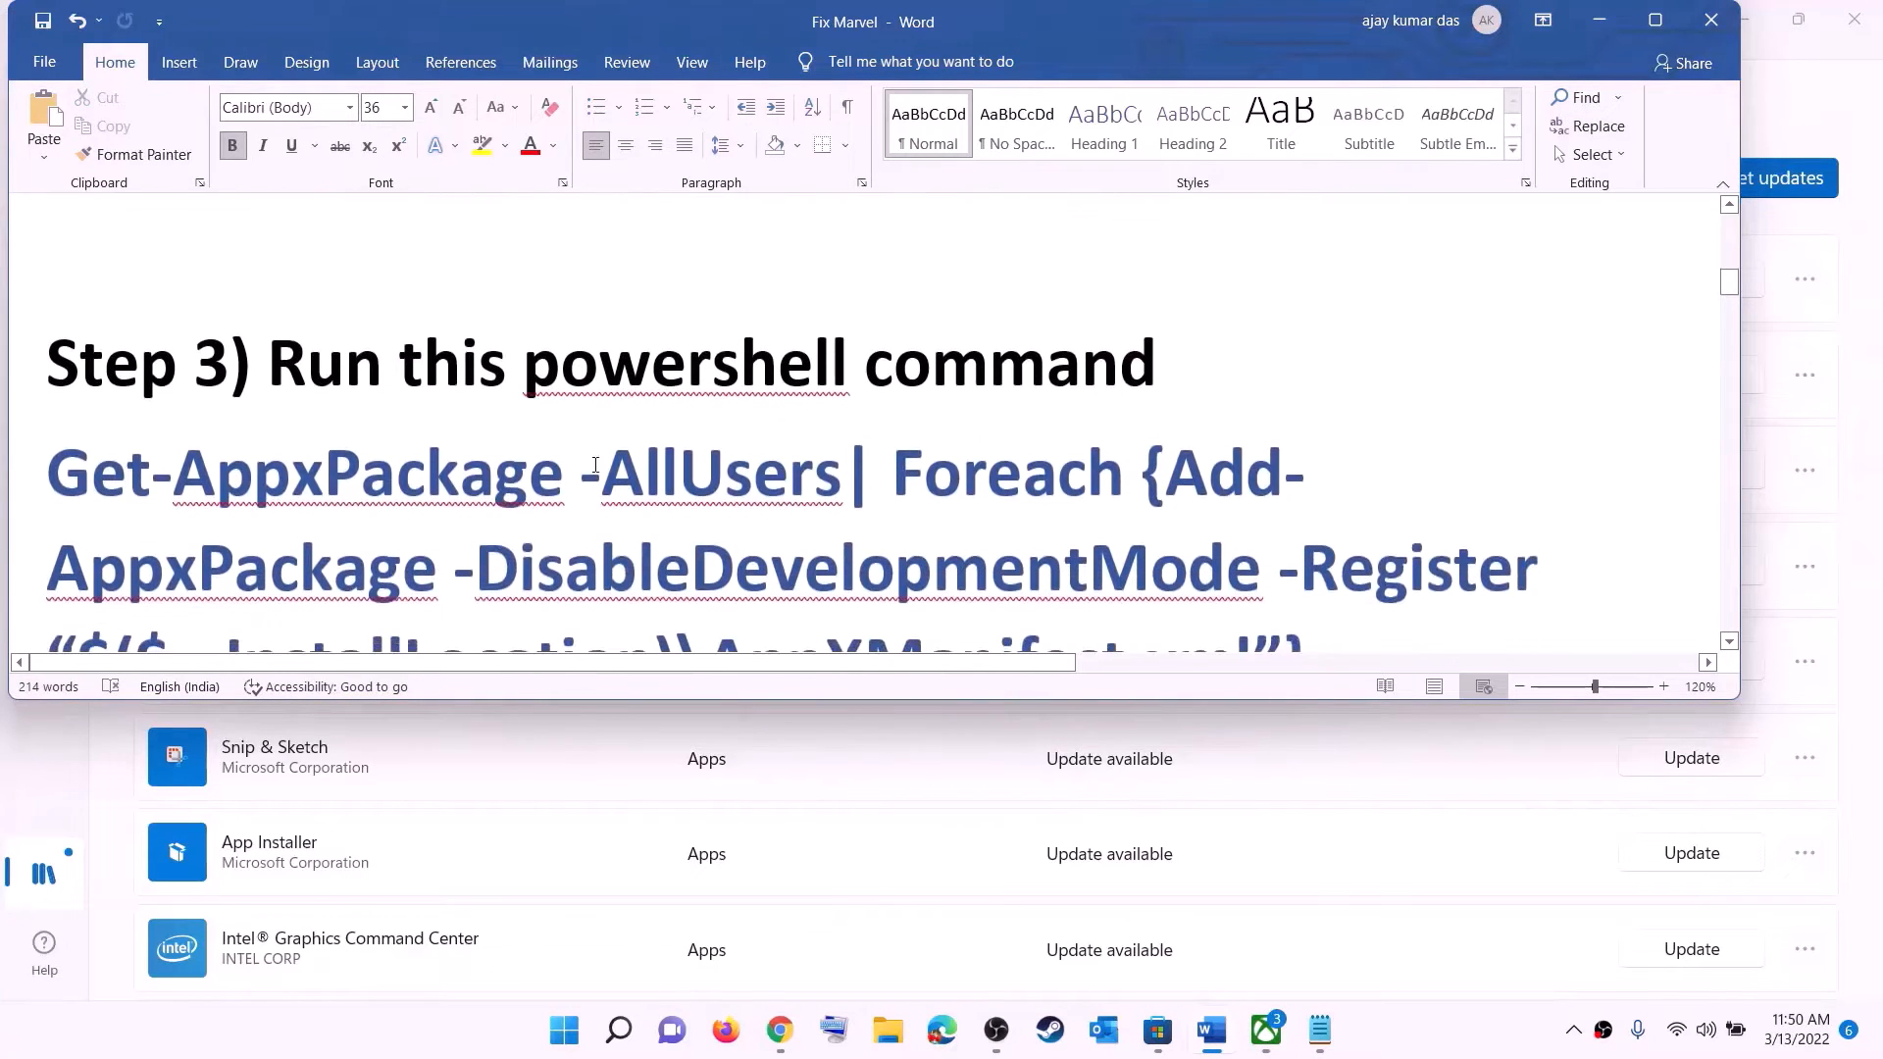
{"action": "scroll", "coordinate": [595, 465], "scroll_direction": "down", "scroll_amount": 2}
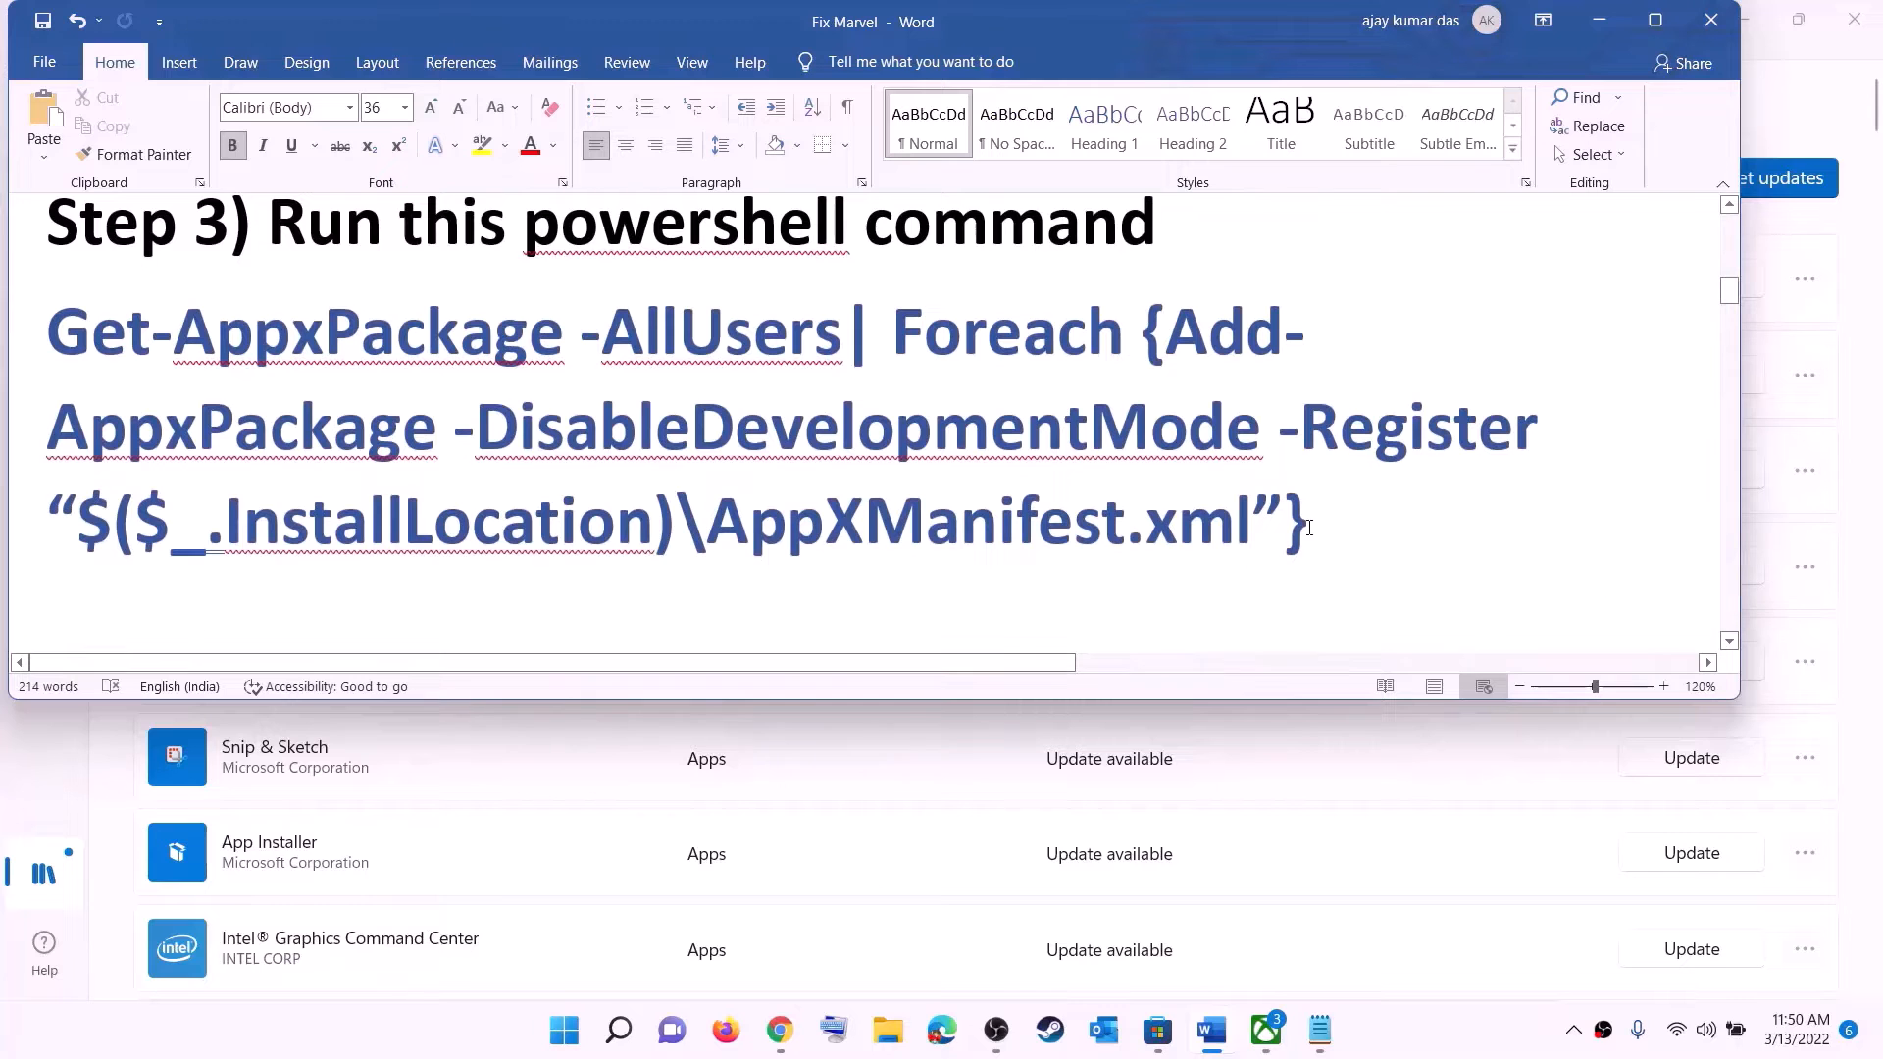
{"action": "triple_click", "coordinate": [916, 432]}
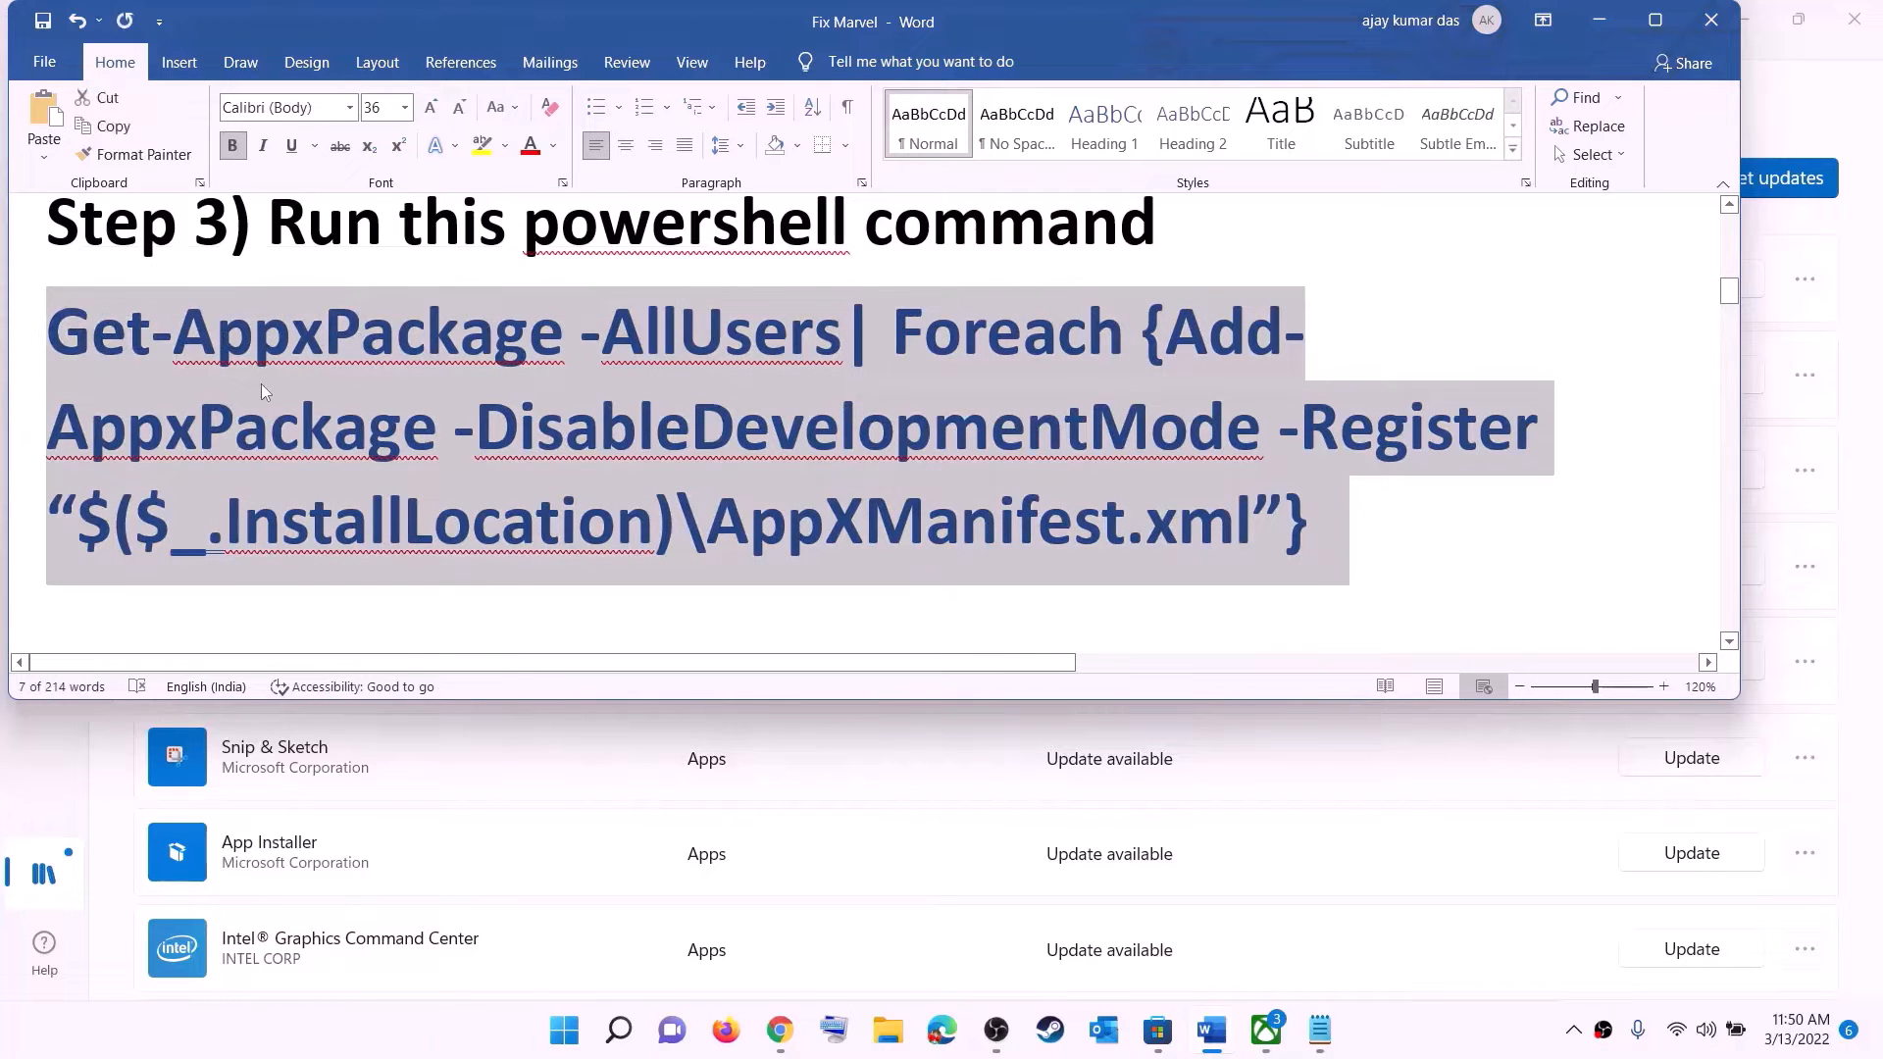
{"action": "right_click", "coordinate": [261, 384]}
{"action": "left_click", "coordinate": [317, 431]}
Search Windows for "powers" and launch Windows PowerShell as administrator
{"action": "left_click", "coordinate": [565, 1029]}
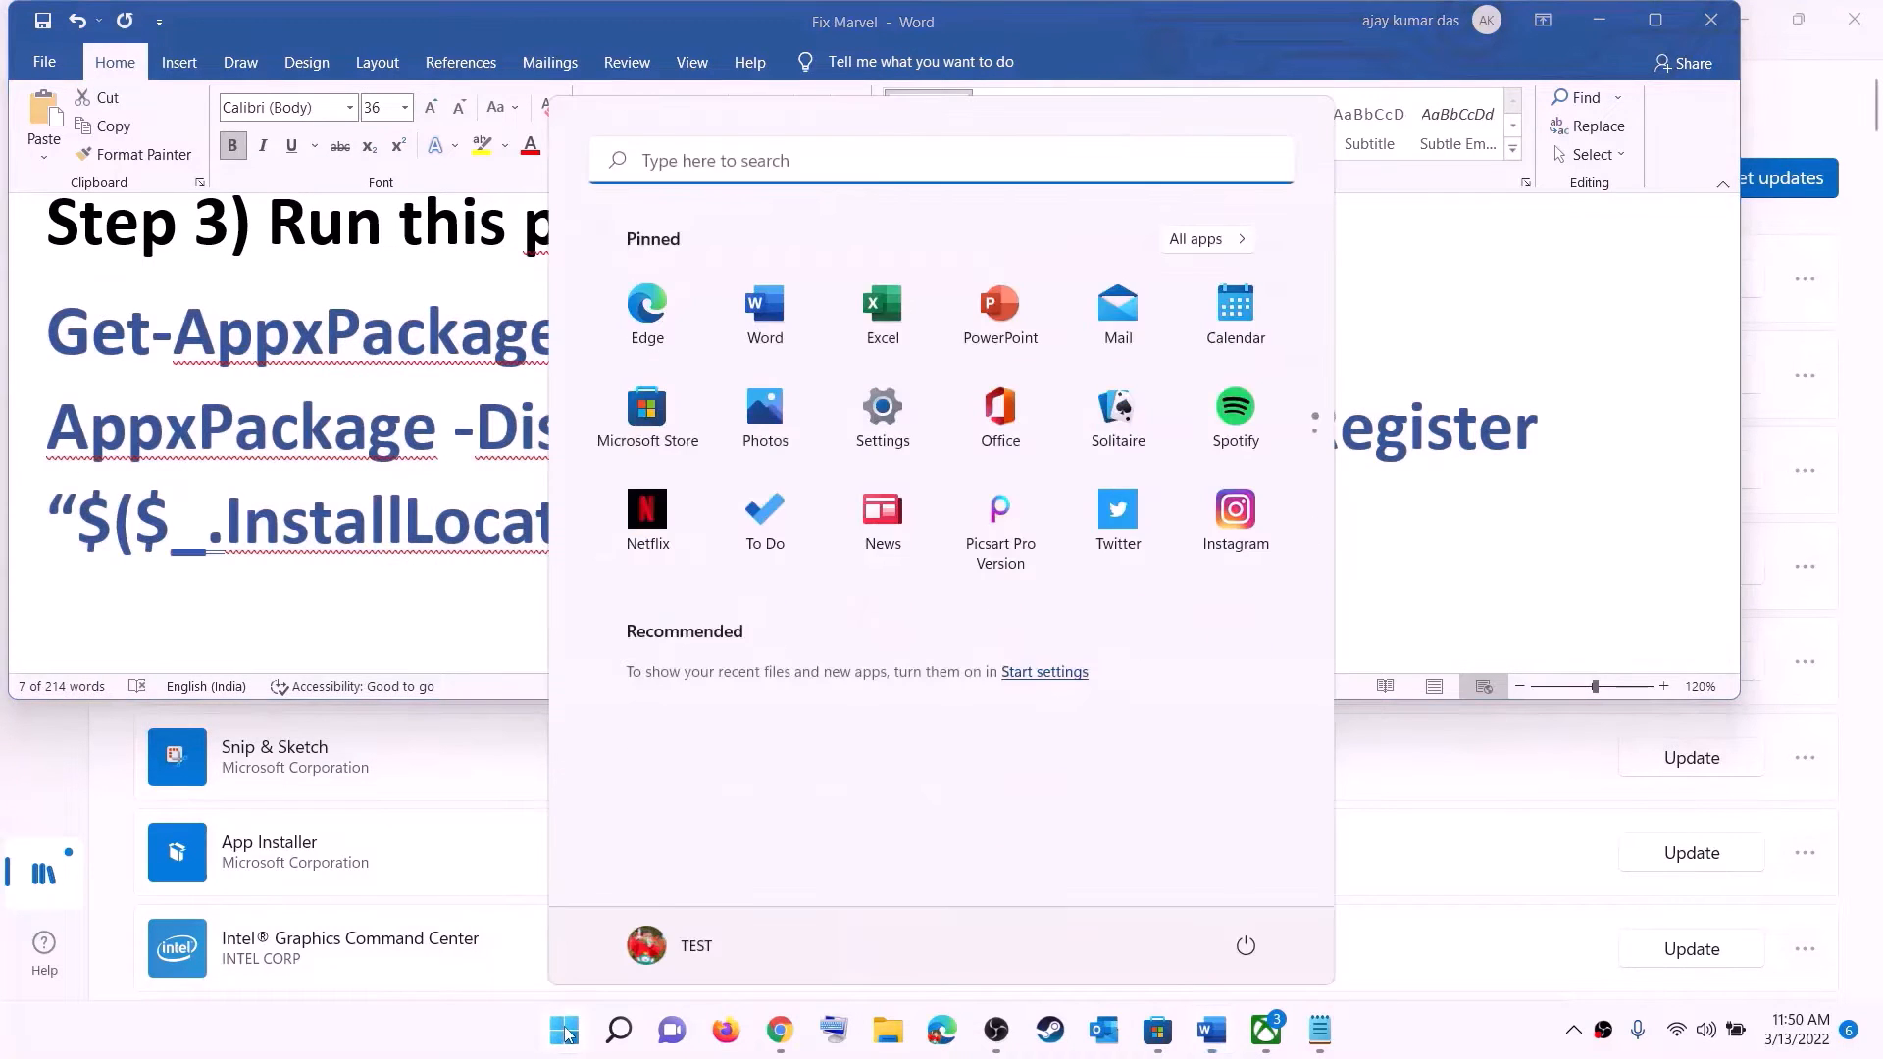
{"action": "type", "text": "powers"}
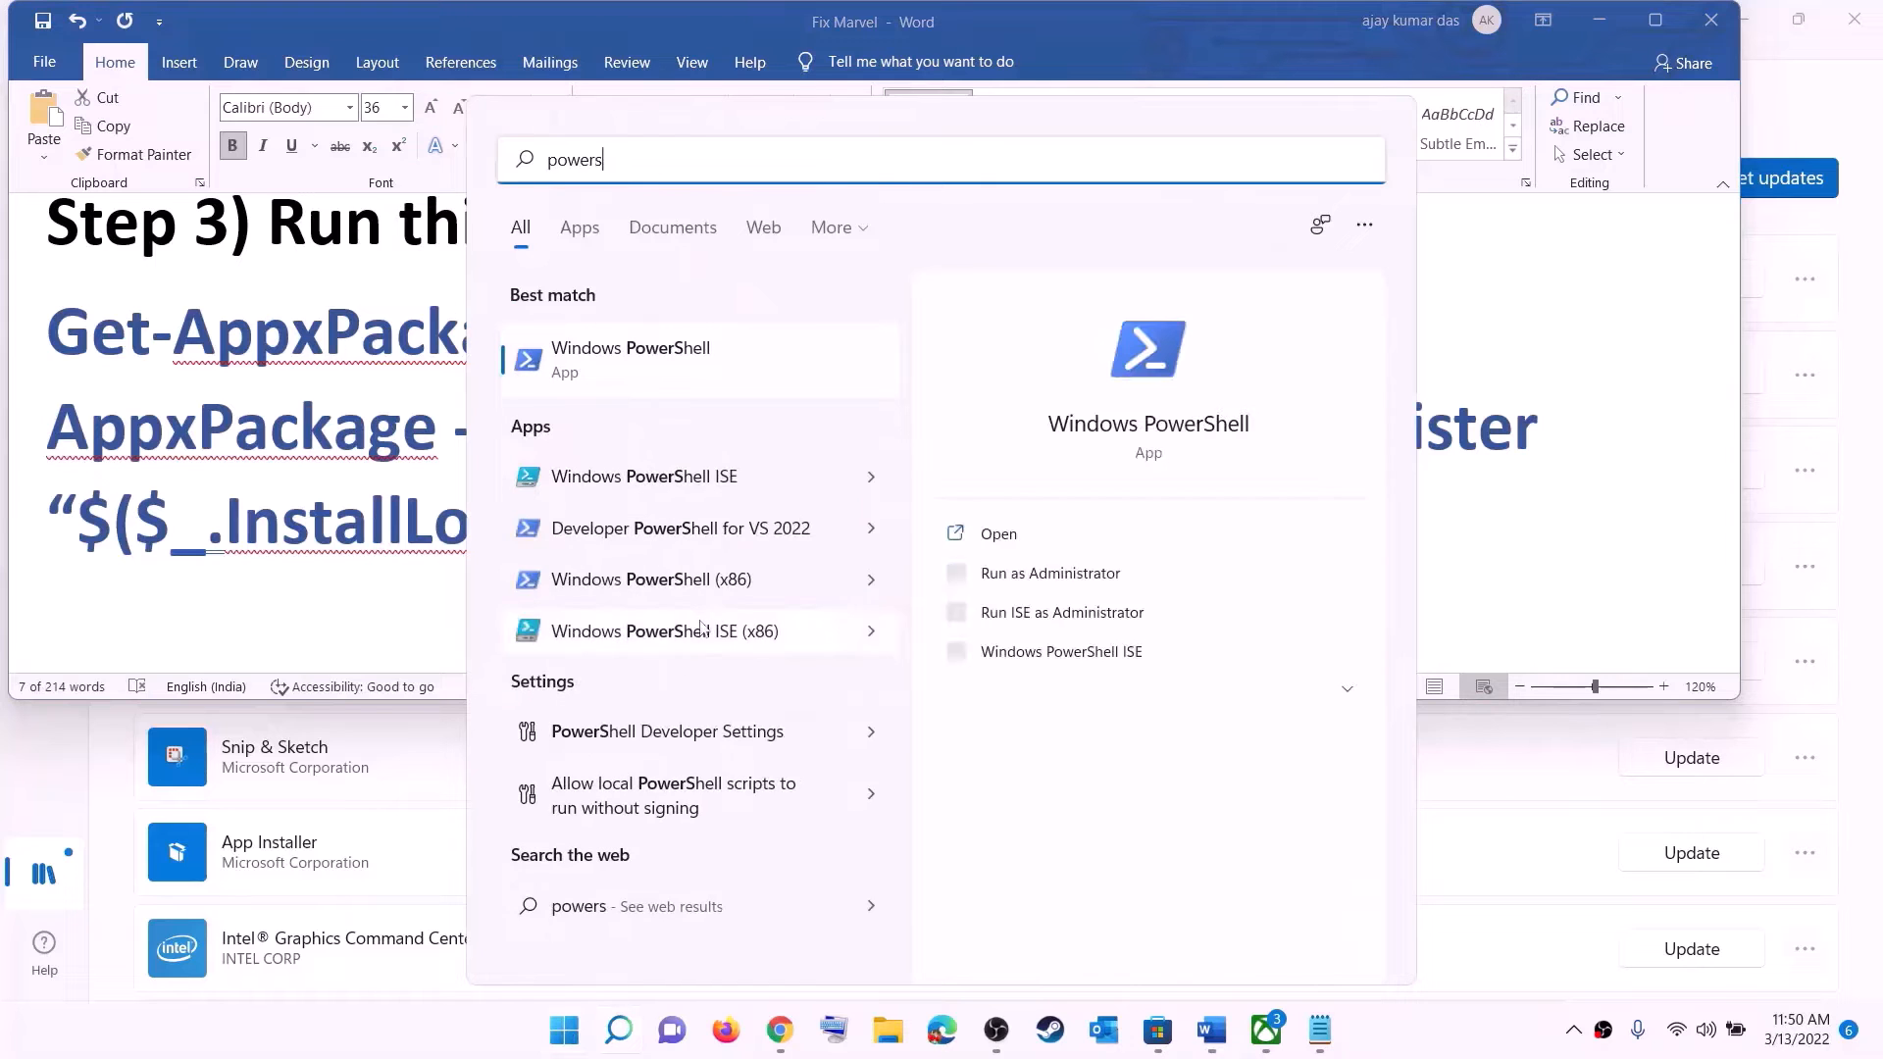
{"action": "right_click", "coordinate": [650, 368]}
{"action": "left_click", "coordinate": [835, 406]}
{"action": "left_click", "coordinate": [855, 706]}
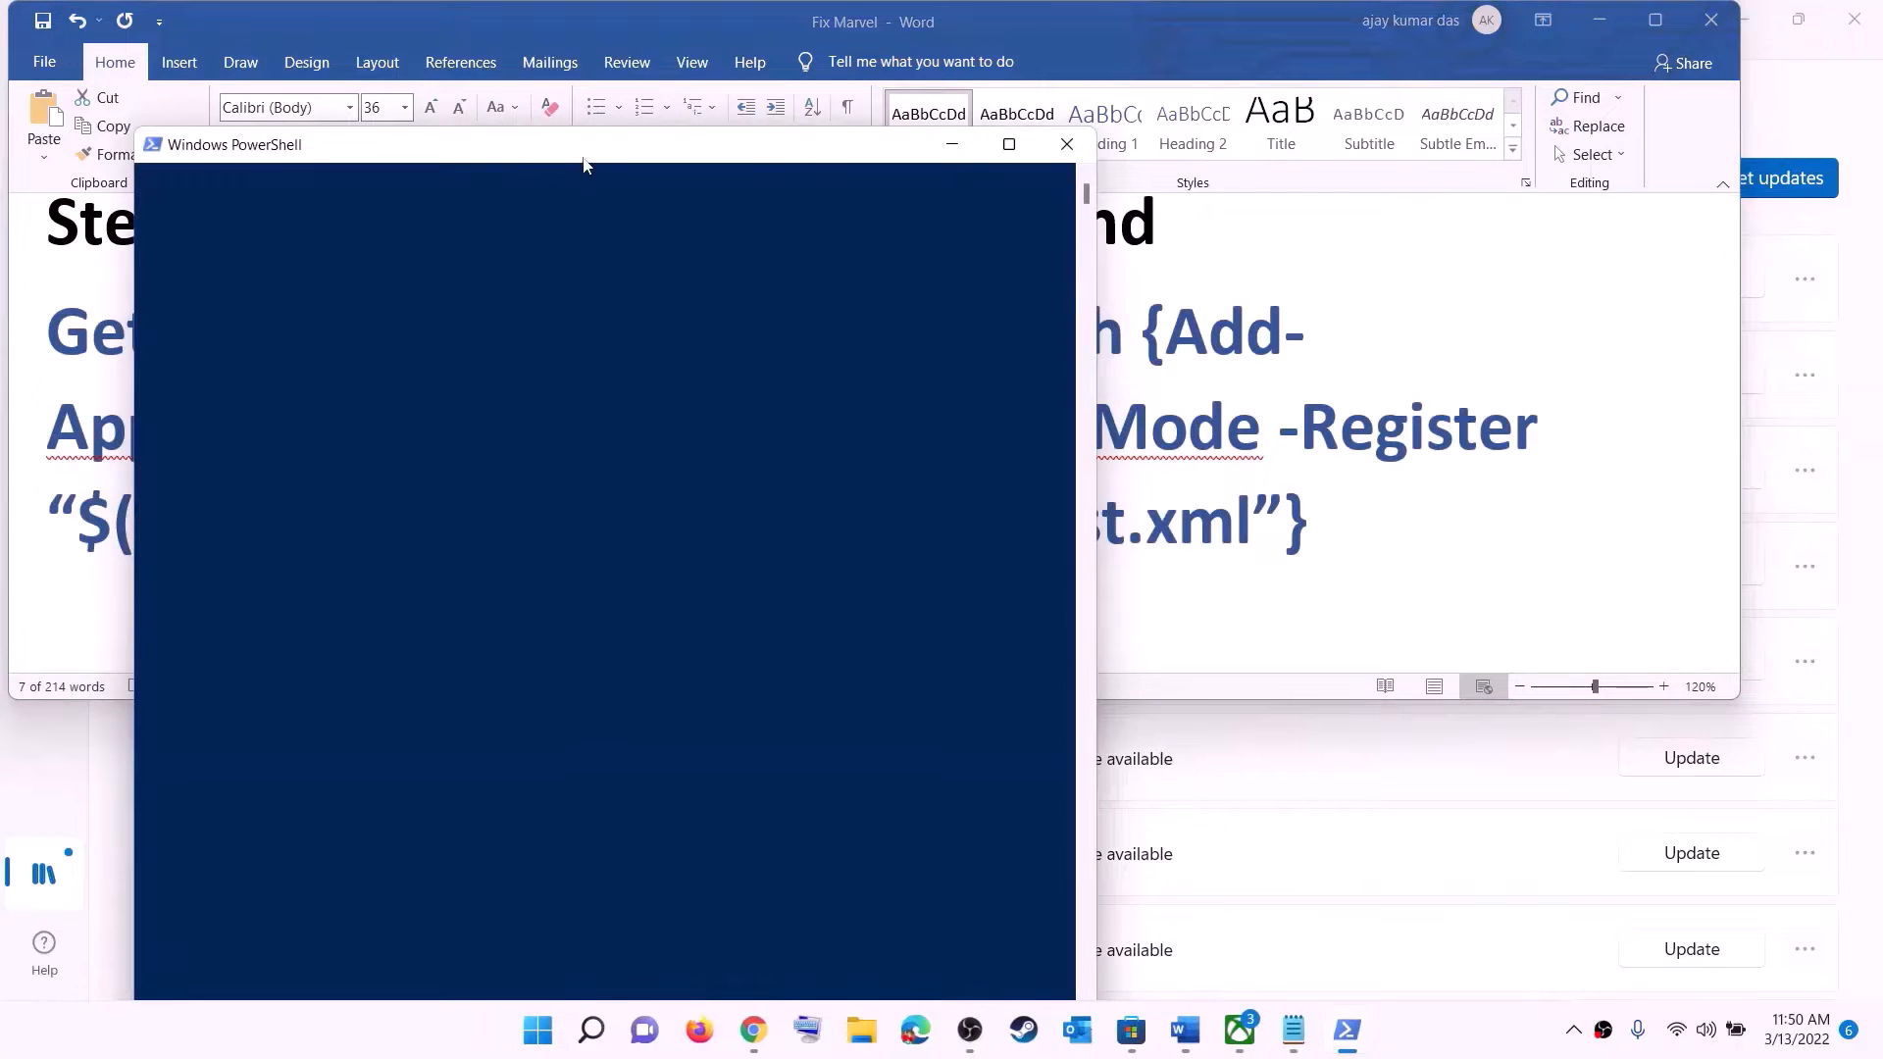
Run the copied Get-AppxPackage command in the administrator PowerShell window and close the window
{"action": "left_click_drag", "start_coordinate": [588, 162], "coordinate": [838, 177]}
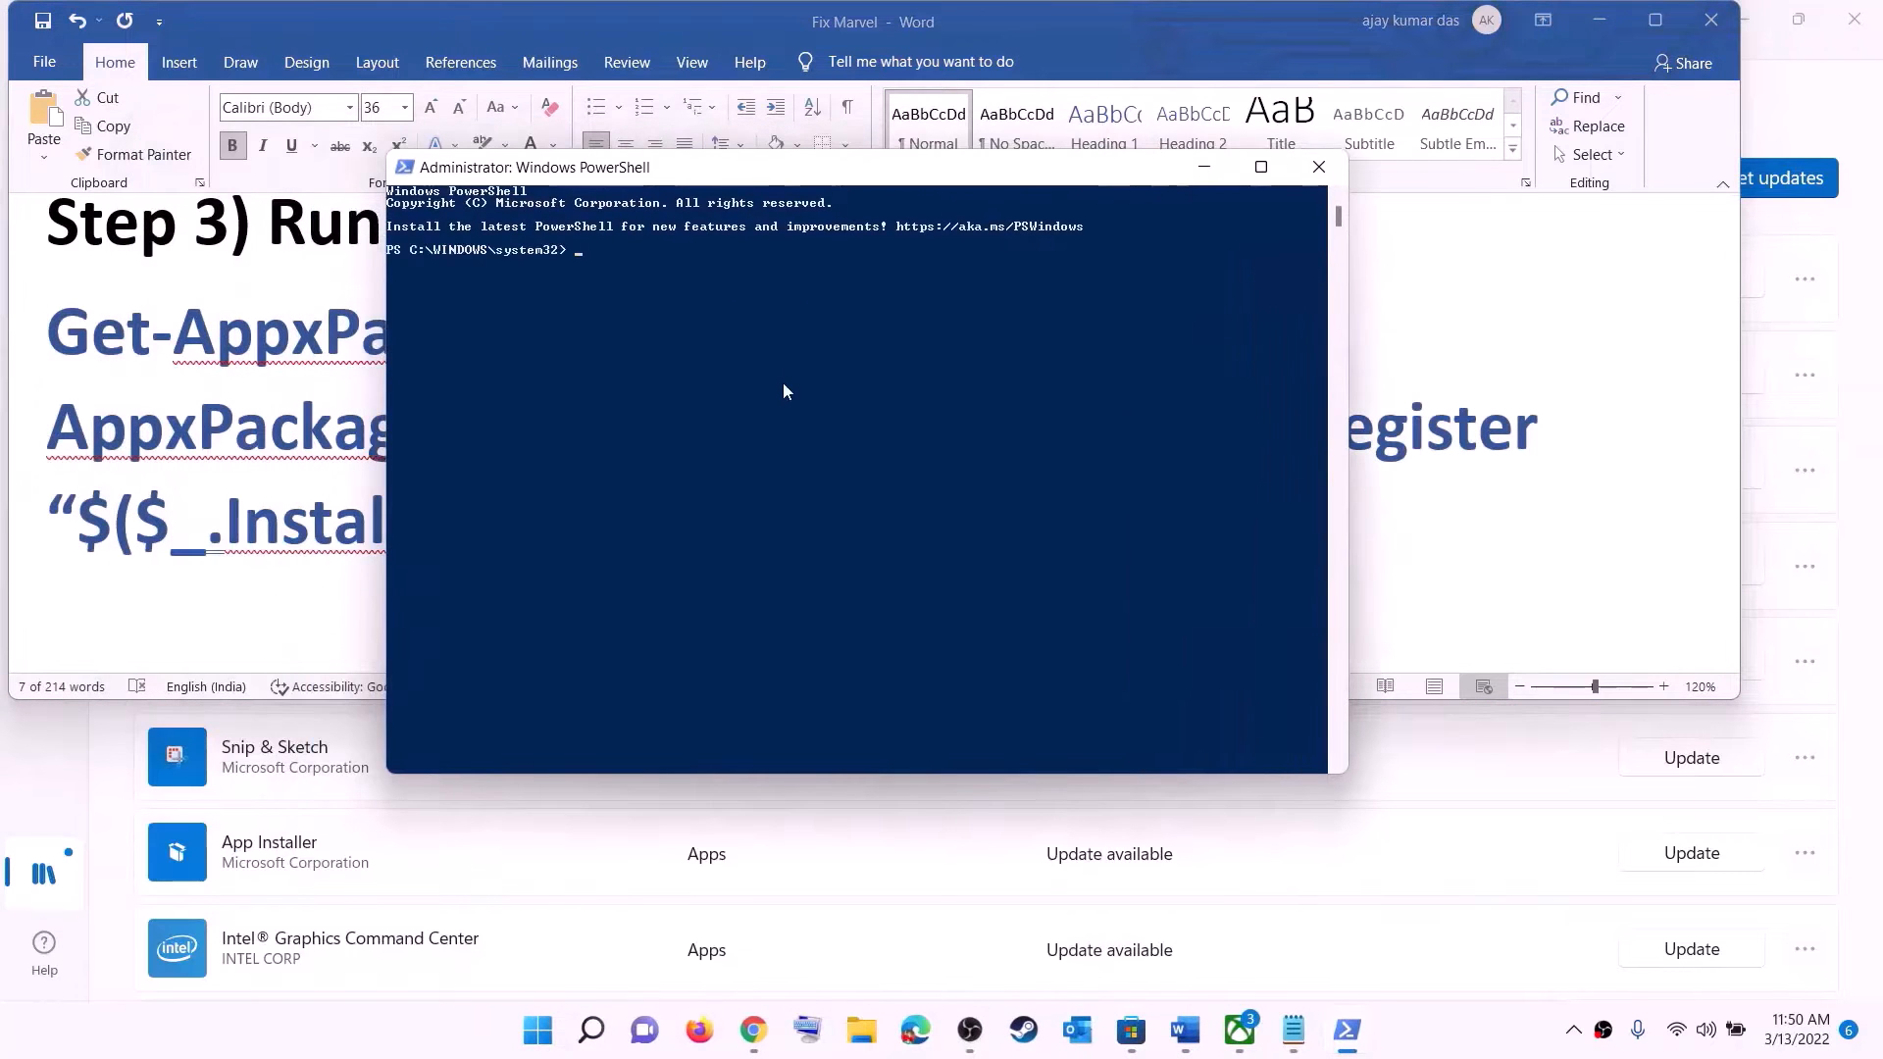
{"action": "right_click", "coordinate": [782, 382]}
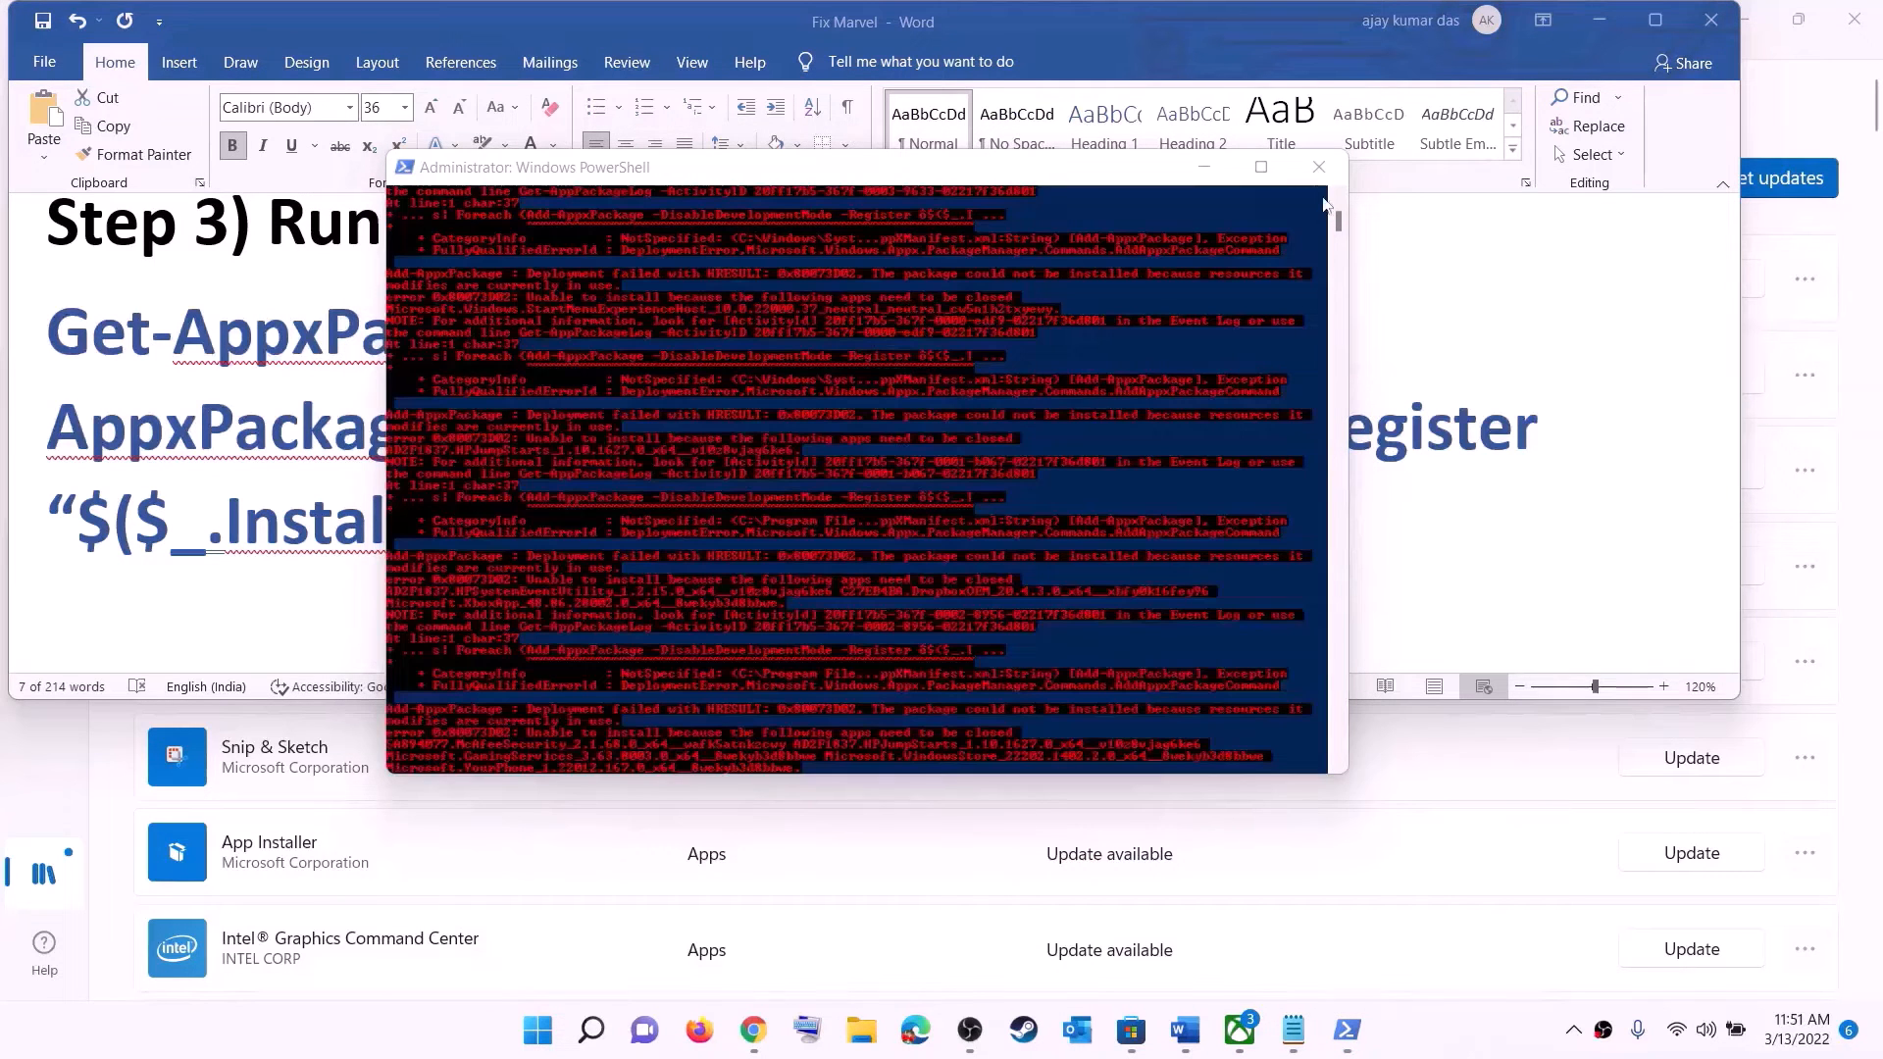
{"action": "left_click", "coordinate": [1319, 167]}
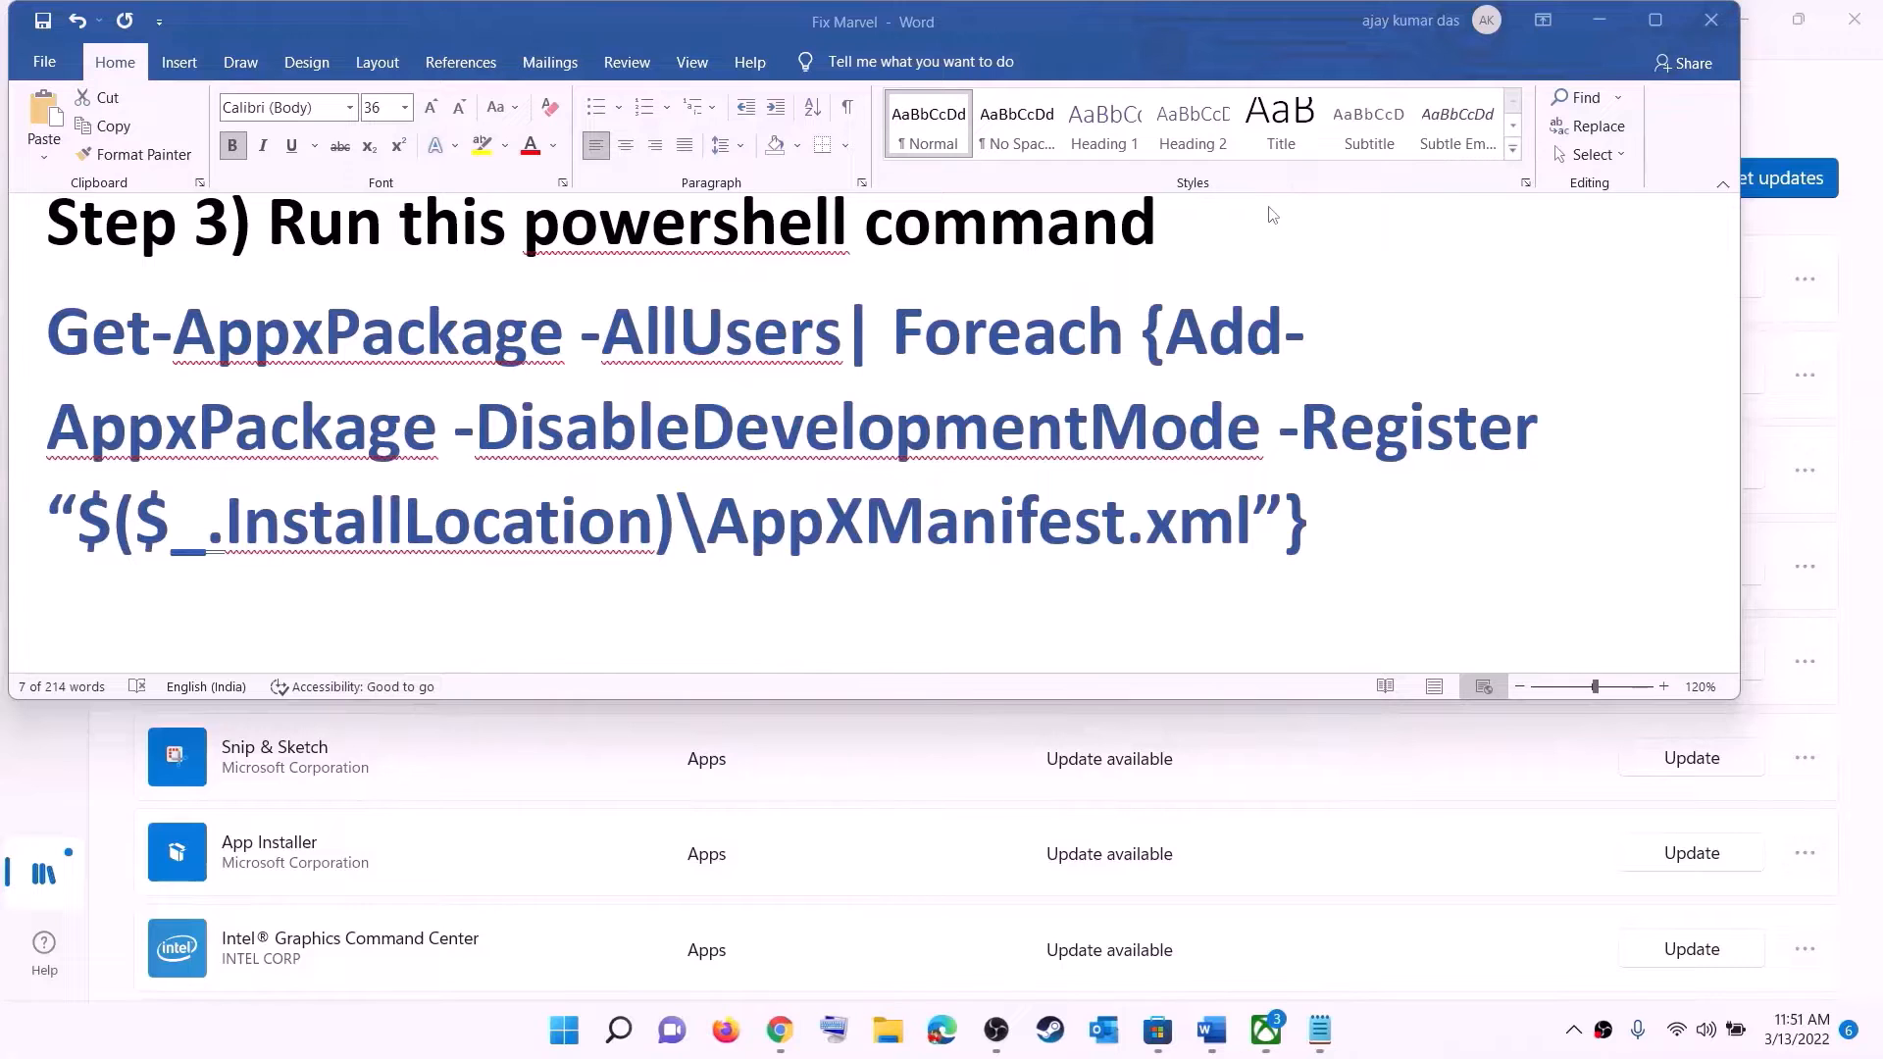
In the Word document, set the font size of Step 4's Microsoft Store cache path to 14
{"action": "left_click", "coordinate": [902, 452]}
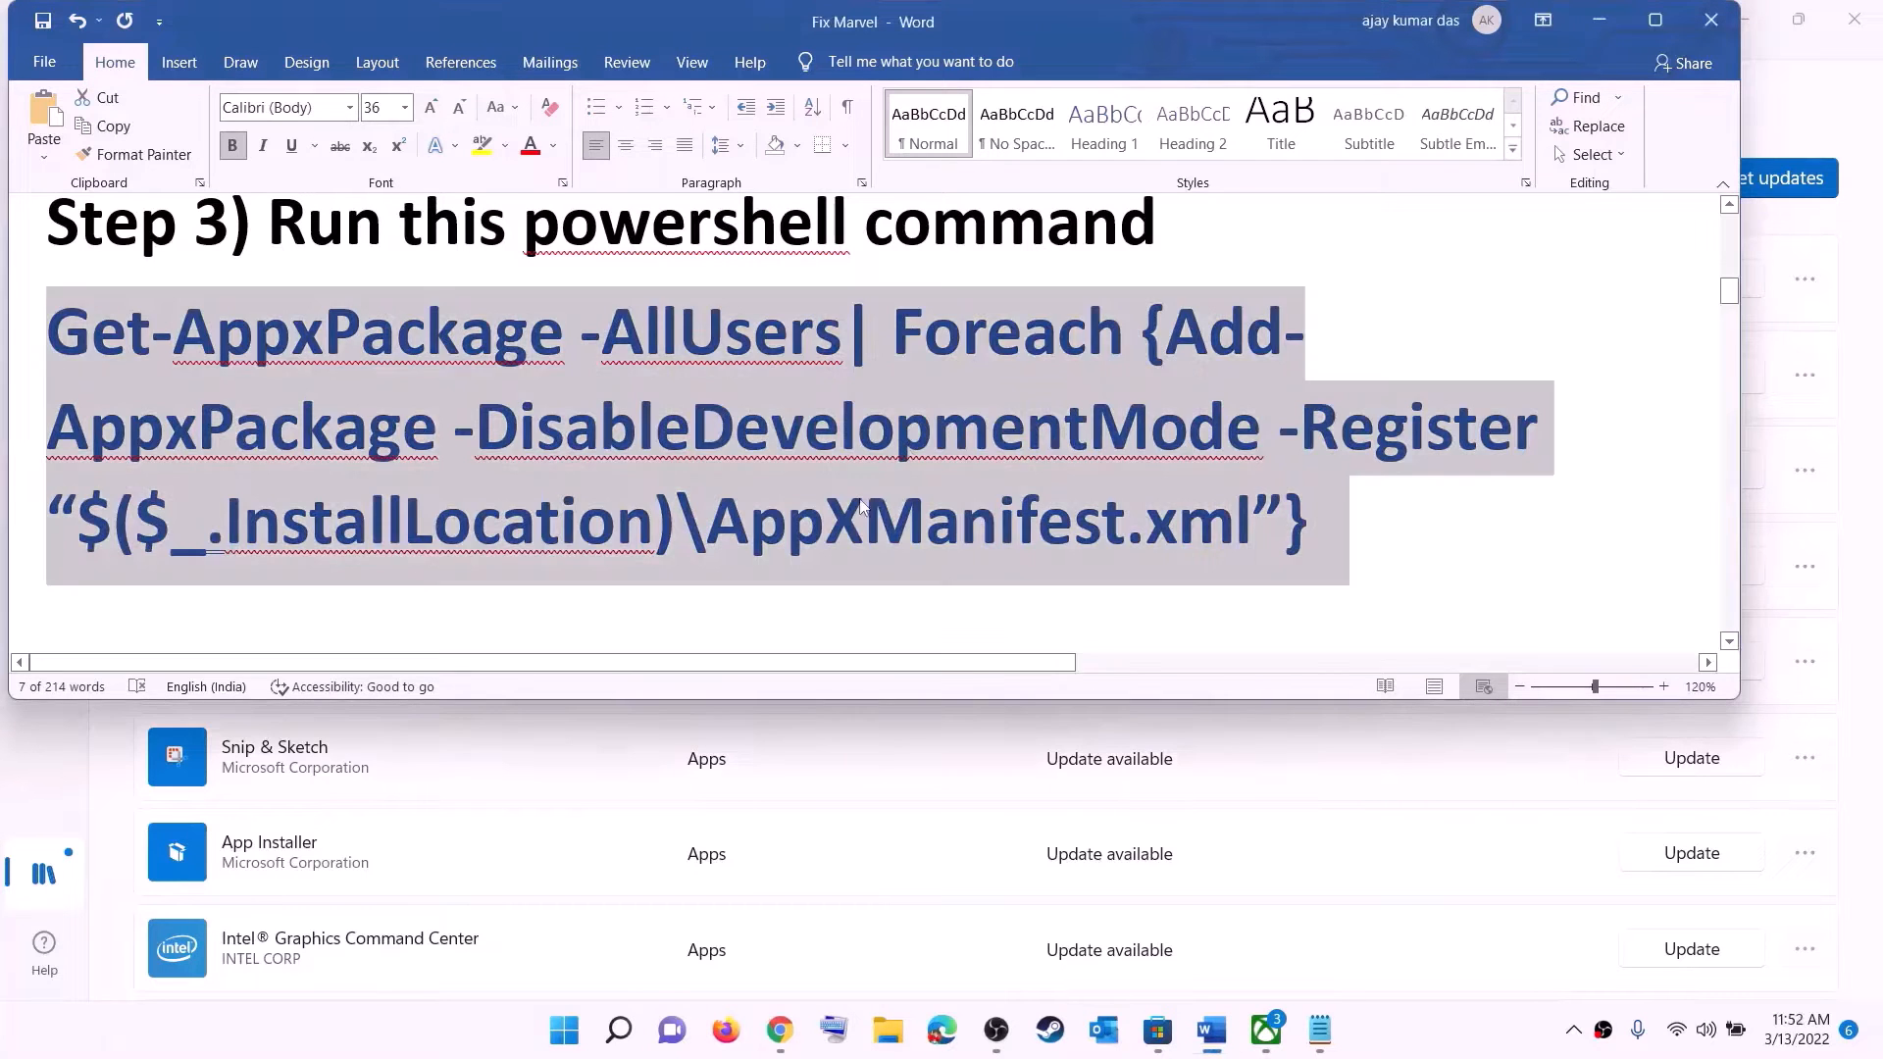
{"action": "scroll", "coordinate": [853, 431], "scroll_direction": "down", "scroll_amount": 4}
{"action": "scroll", "coordinate": [954, 426], "scroll_direction": "up", "scroll_amount": 1}
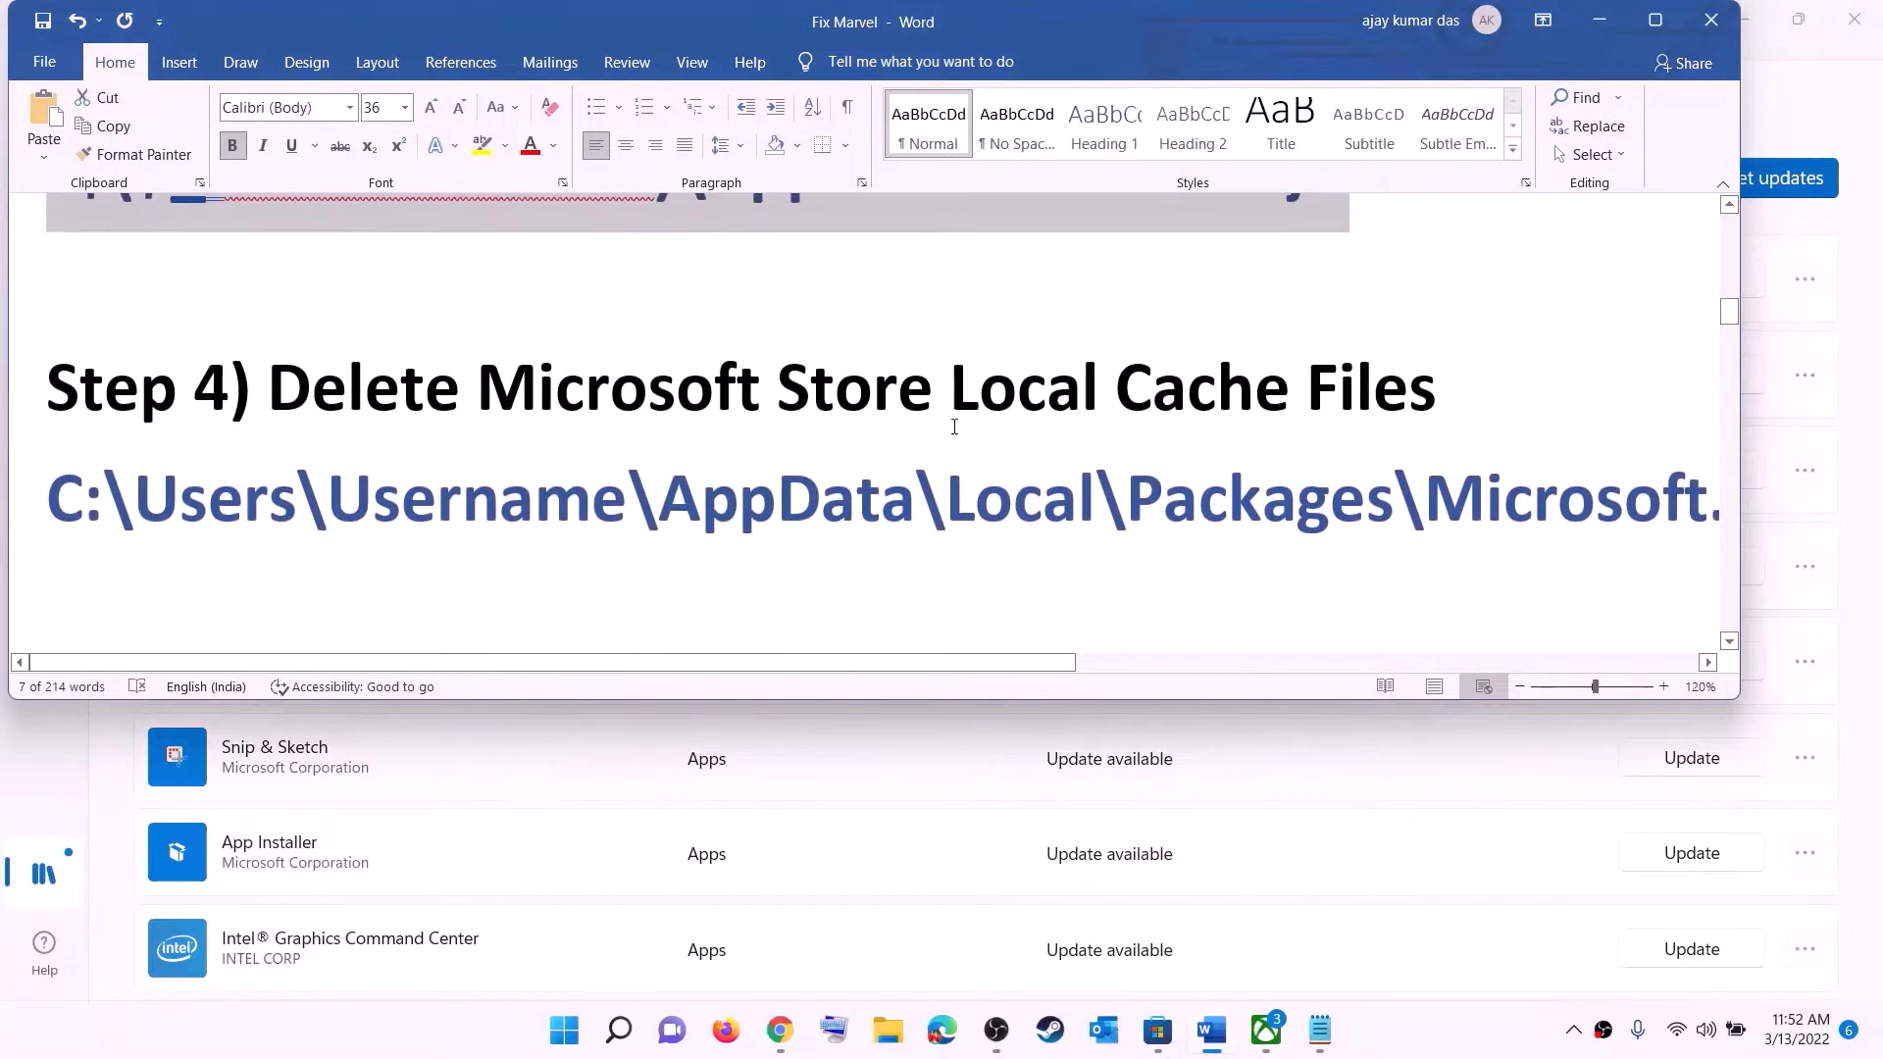
{"action": "triple_click", "coordinate": [934, 507]}
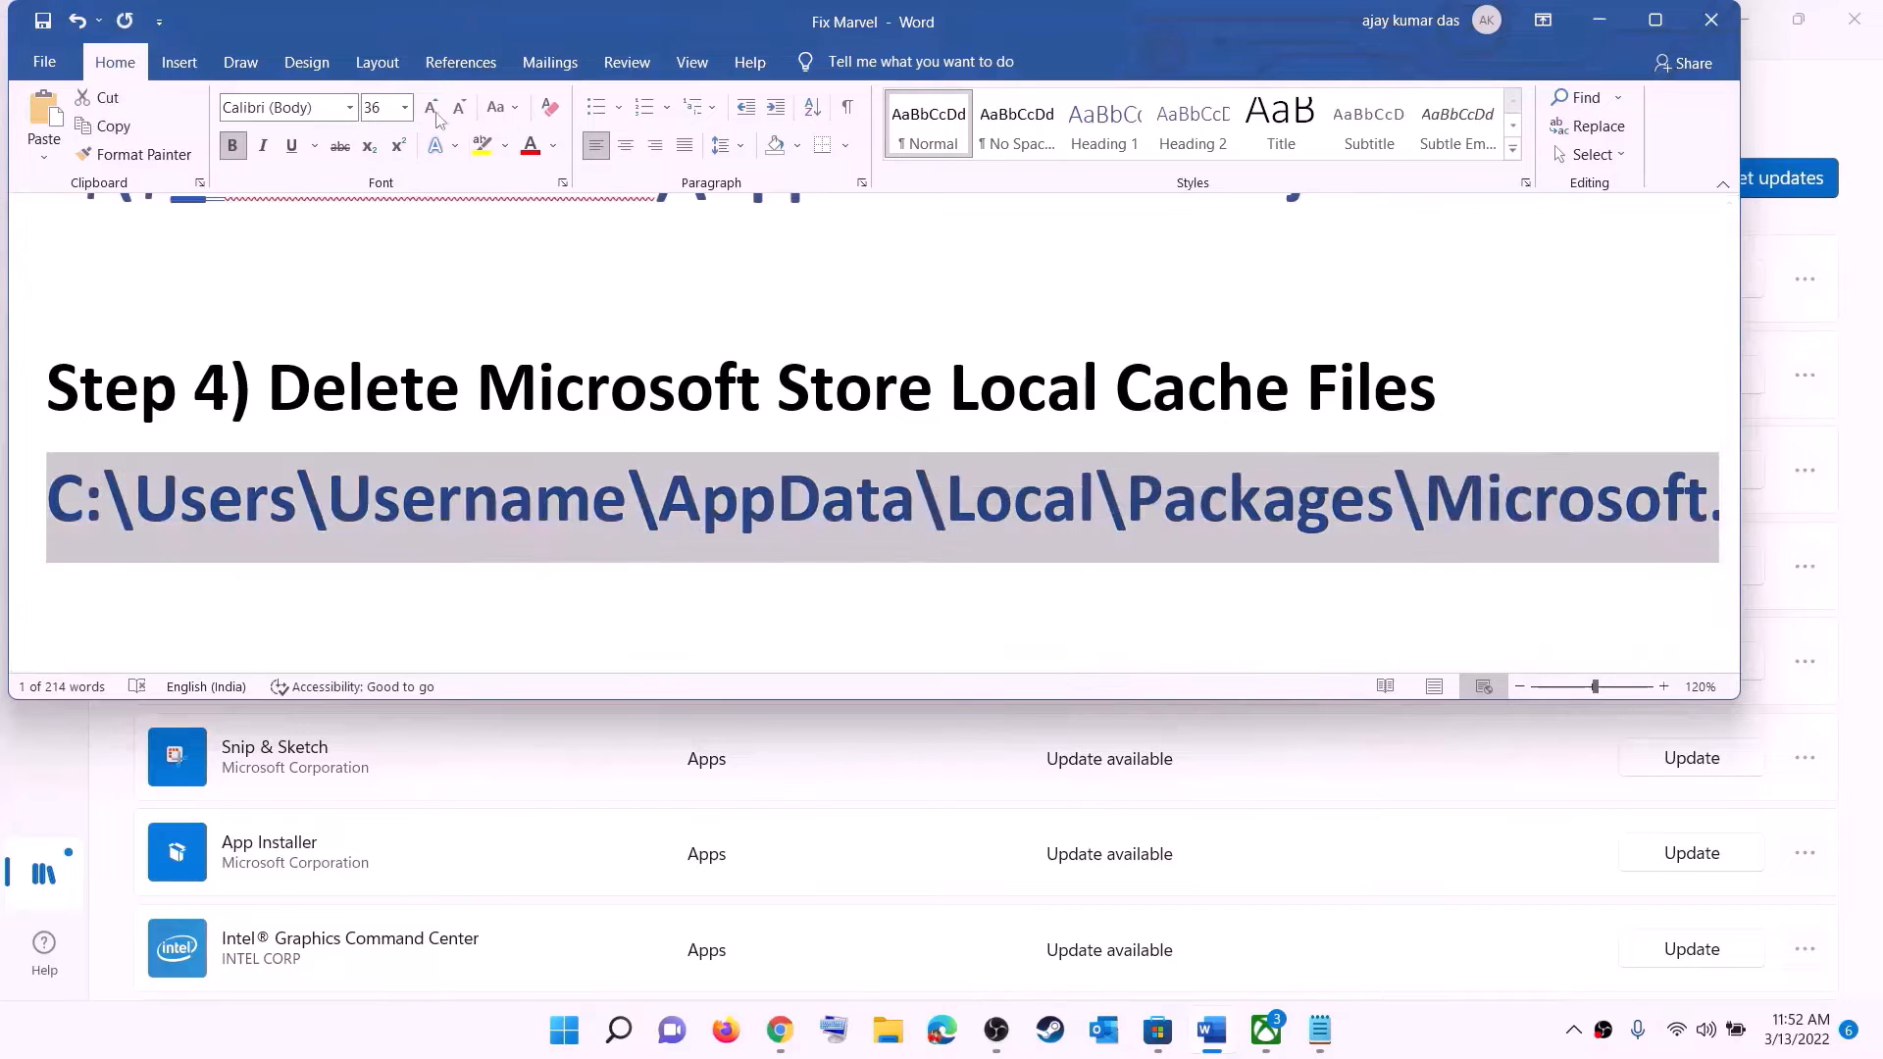
{"action": "left_click", "coordinate": [405, 108]}
{"action": "left_click", "coordinate": [379, 280]}
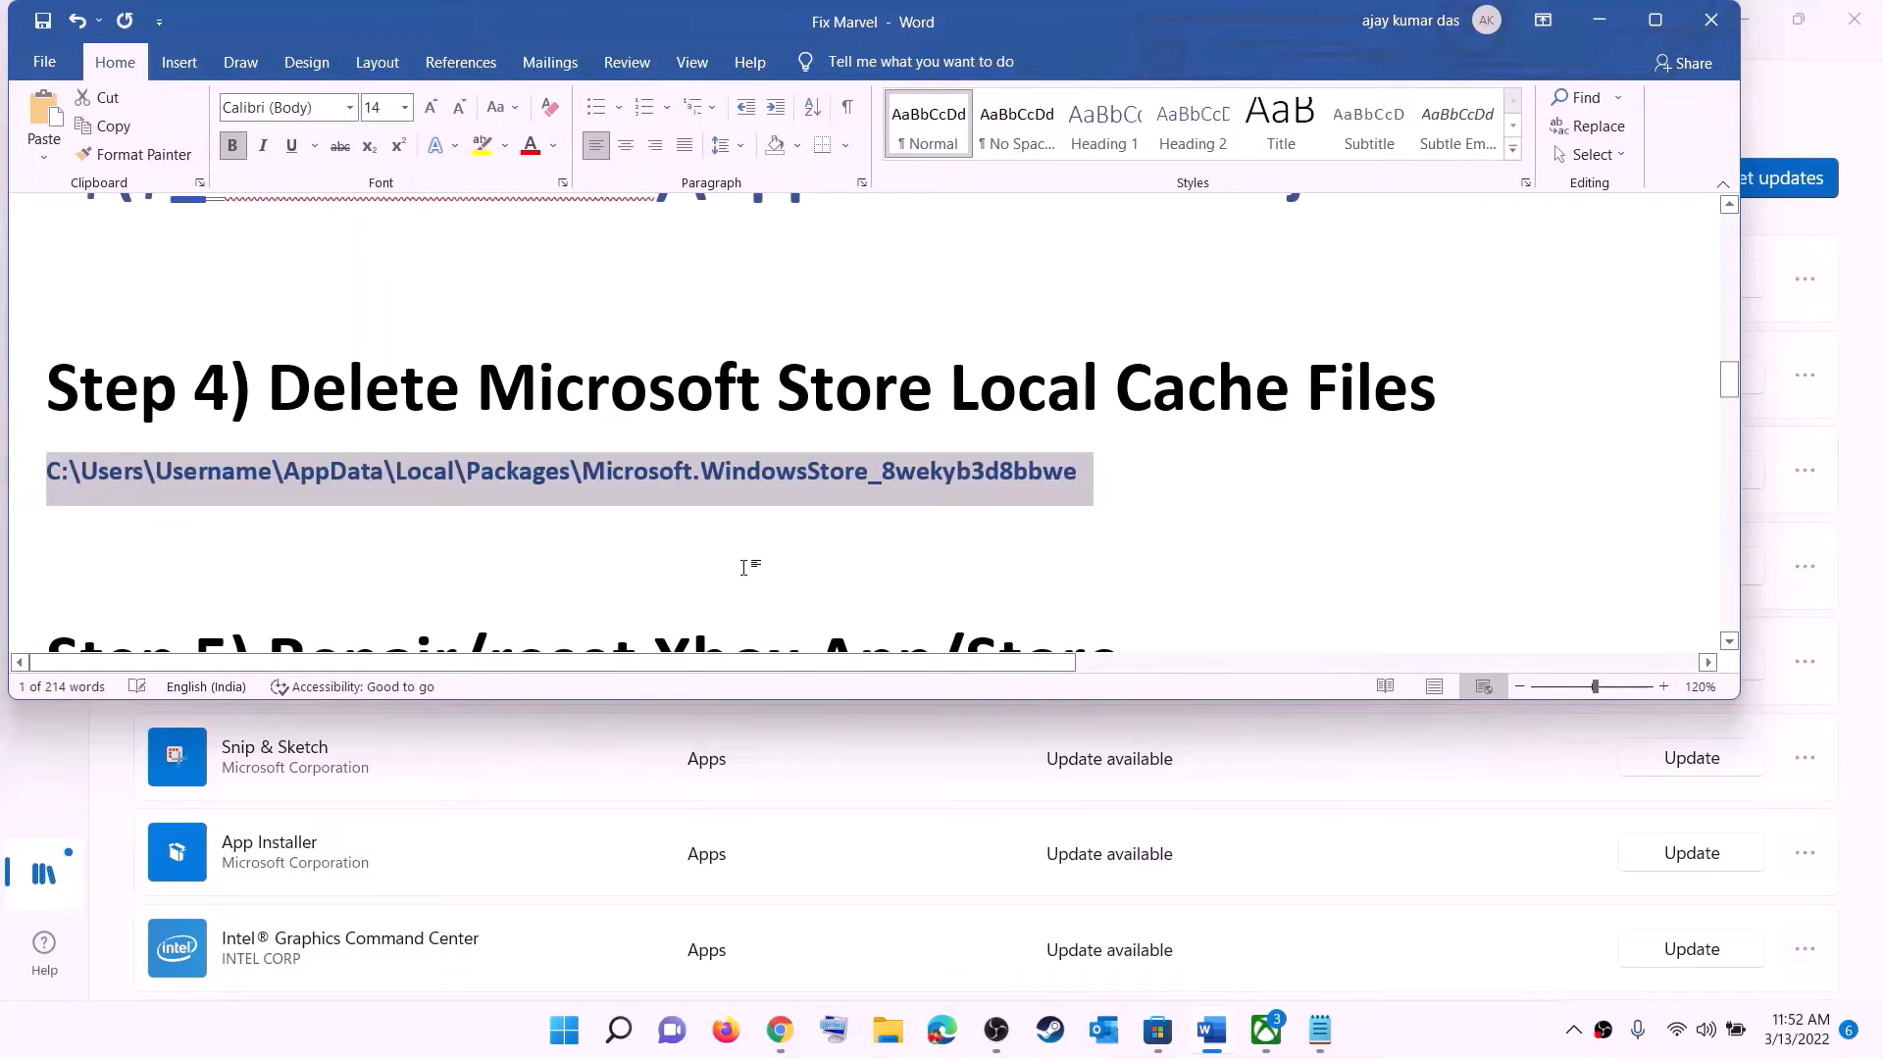
{"action": "left_click", "coordinate": [929, 486]}
Switch to File Explorer and open the user's profile folder inside Users on the C: drive
{"action": "left_click", "coordinate": [888, 1030]}
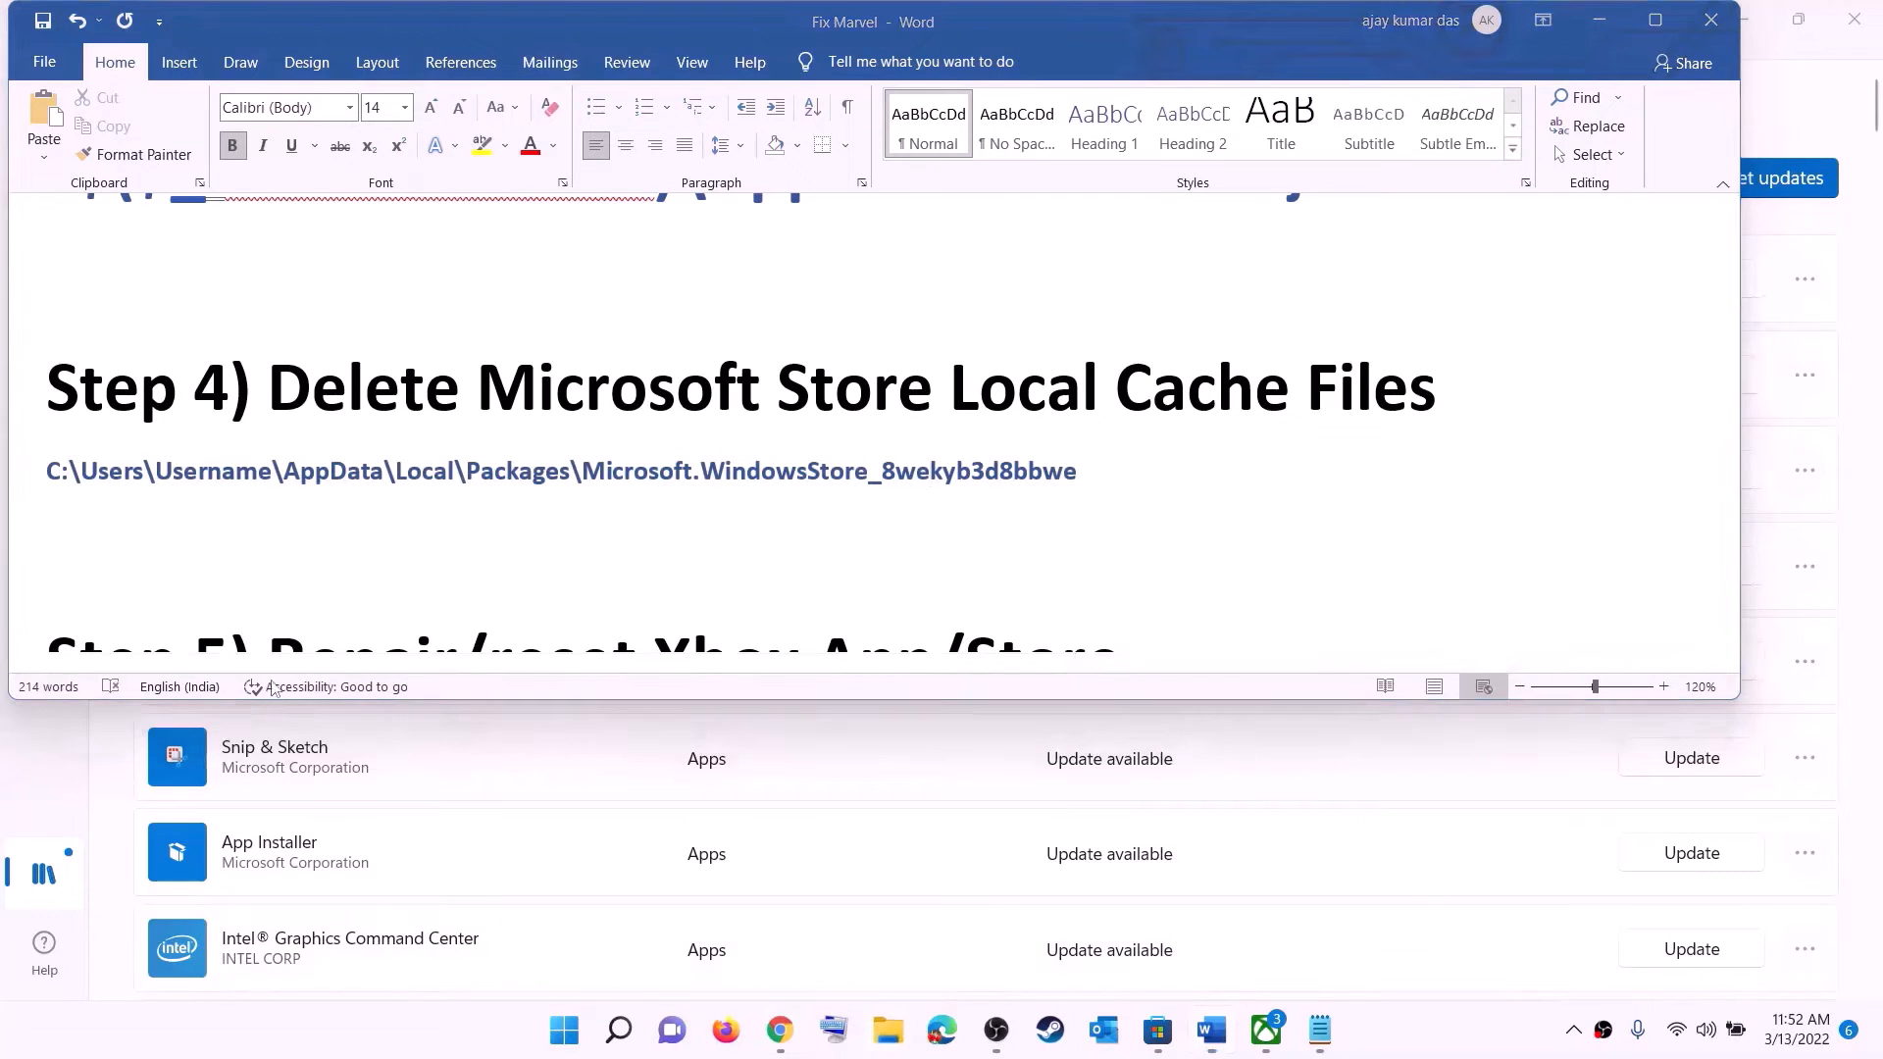
{"action": "left_click", "coordinate": [90, 482]}
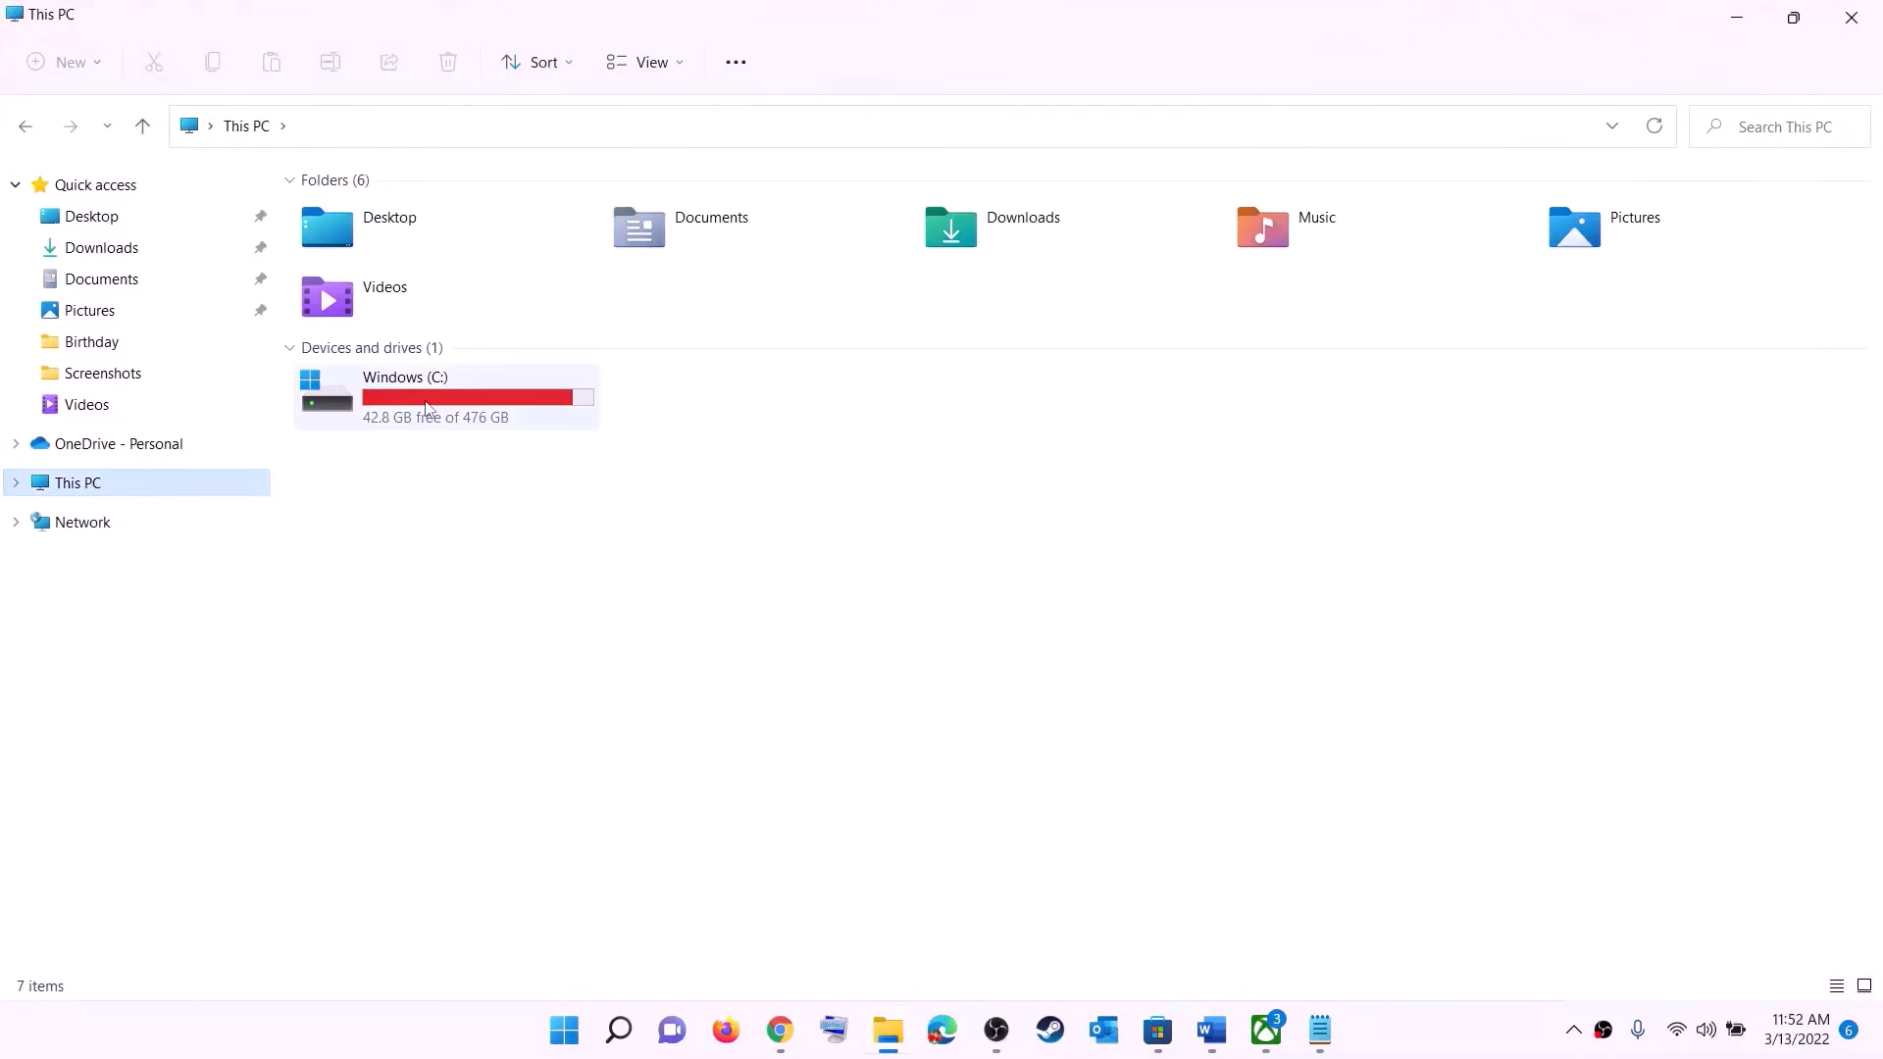
{"action": "double_click", "coordinate": [429, 404]}
{"action": "scroll", "coordinate": [484, 613], "scroll_direction": "down", "scroll_amount": 4}
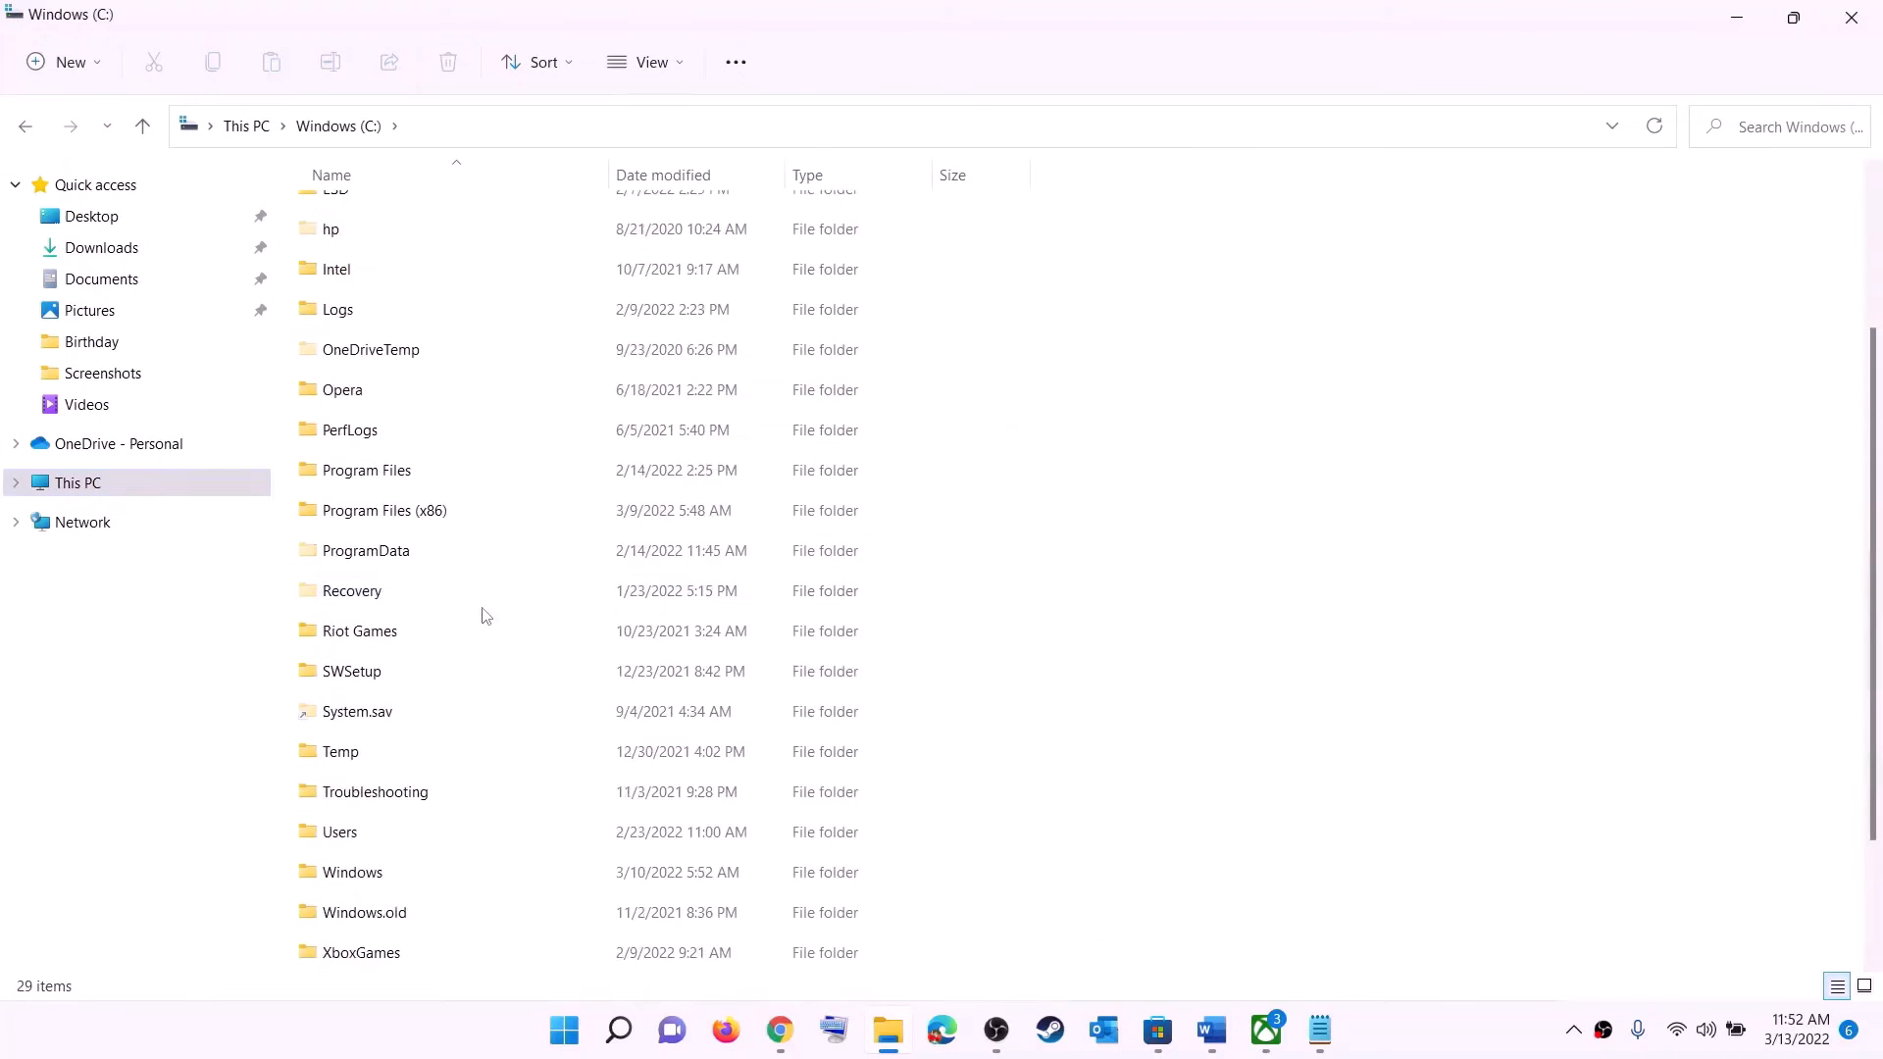
{"action": "left_click", "coordinate": [339, 677]}
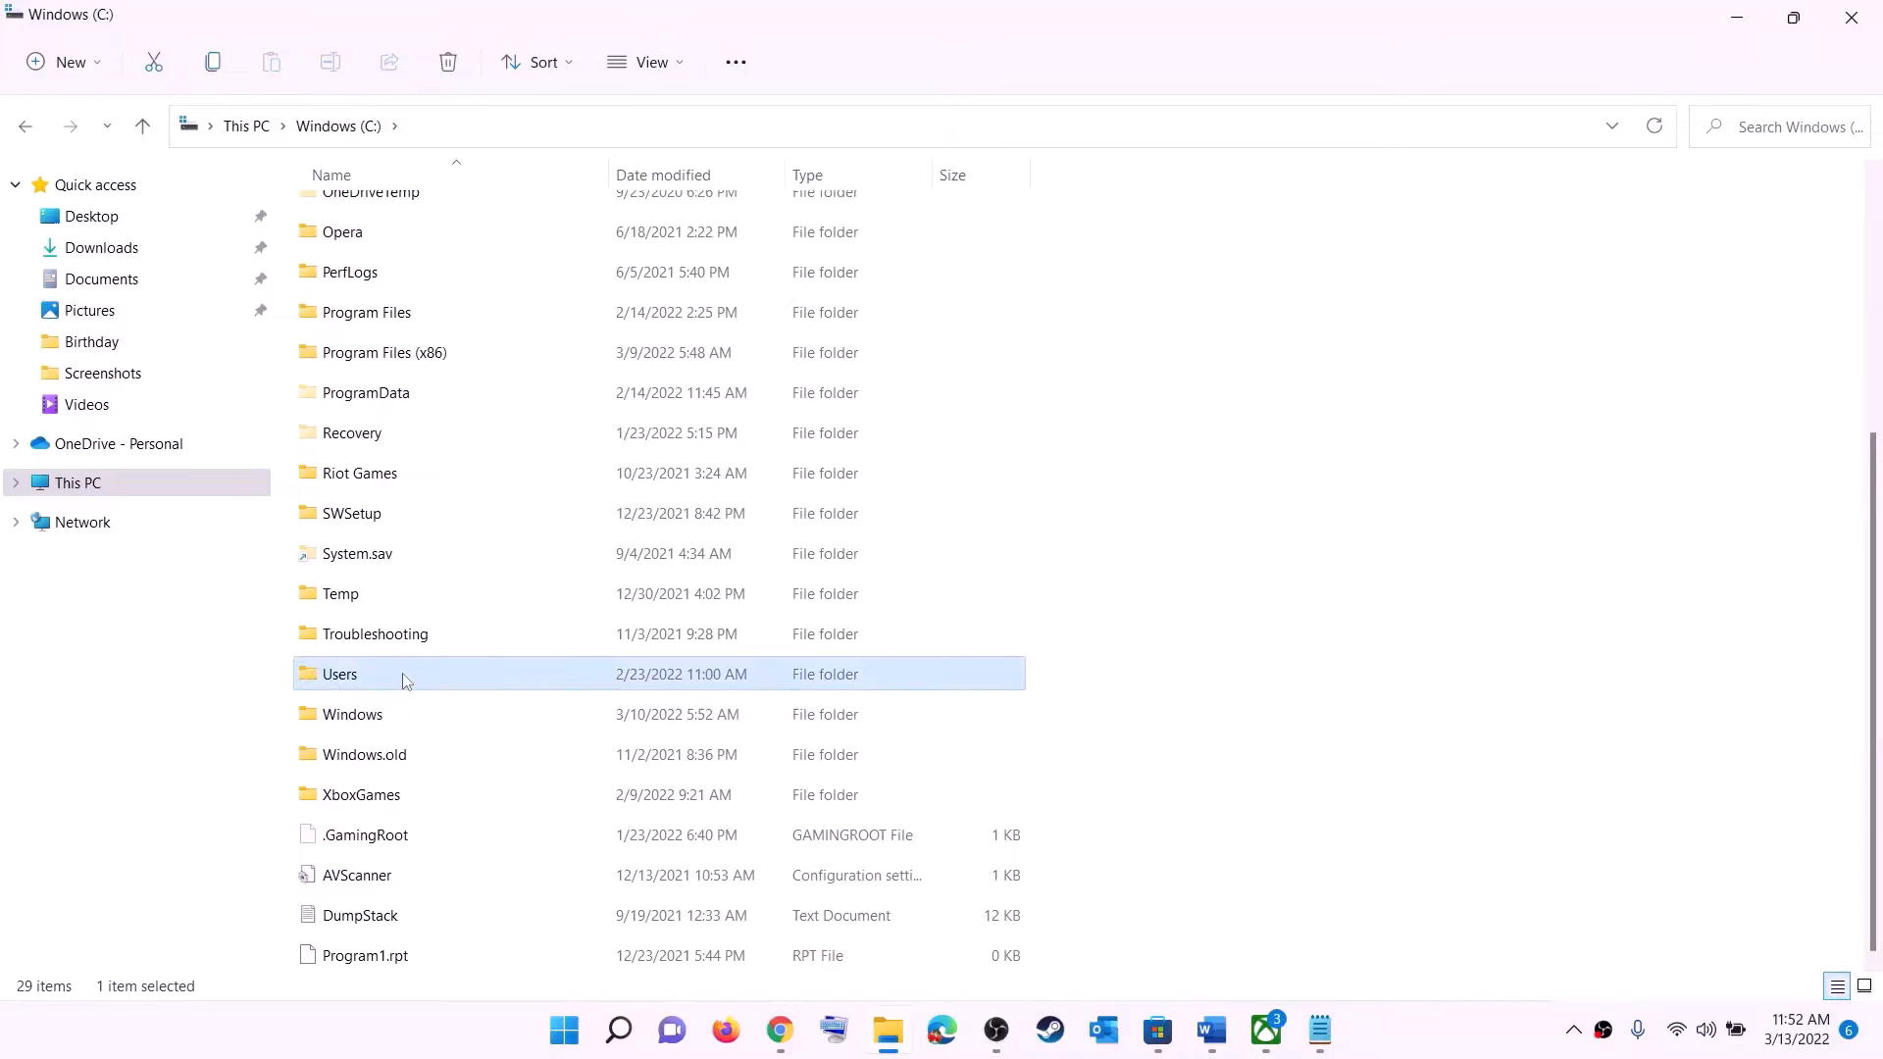
{"action": "double_click", "coordinate": [405, 681]}
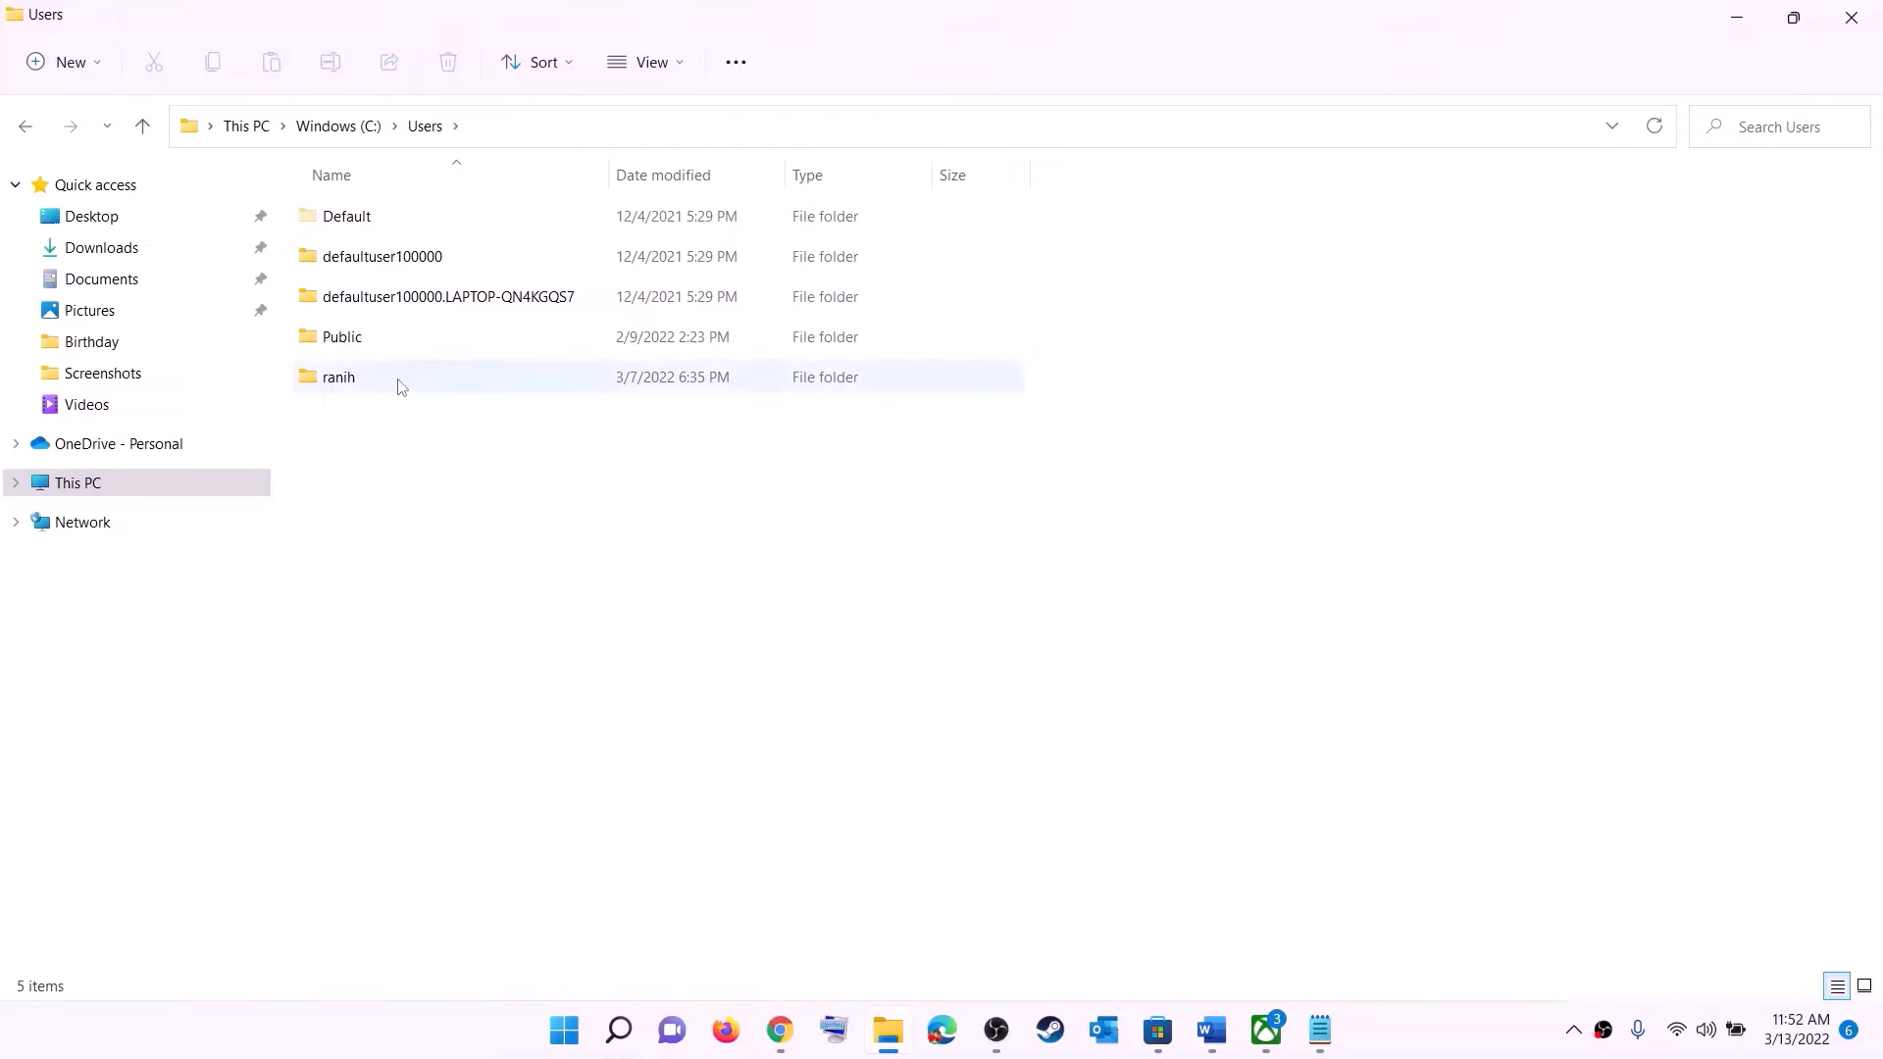
{"action": "double_click", "coordinate": [339, 379]}
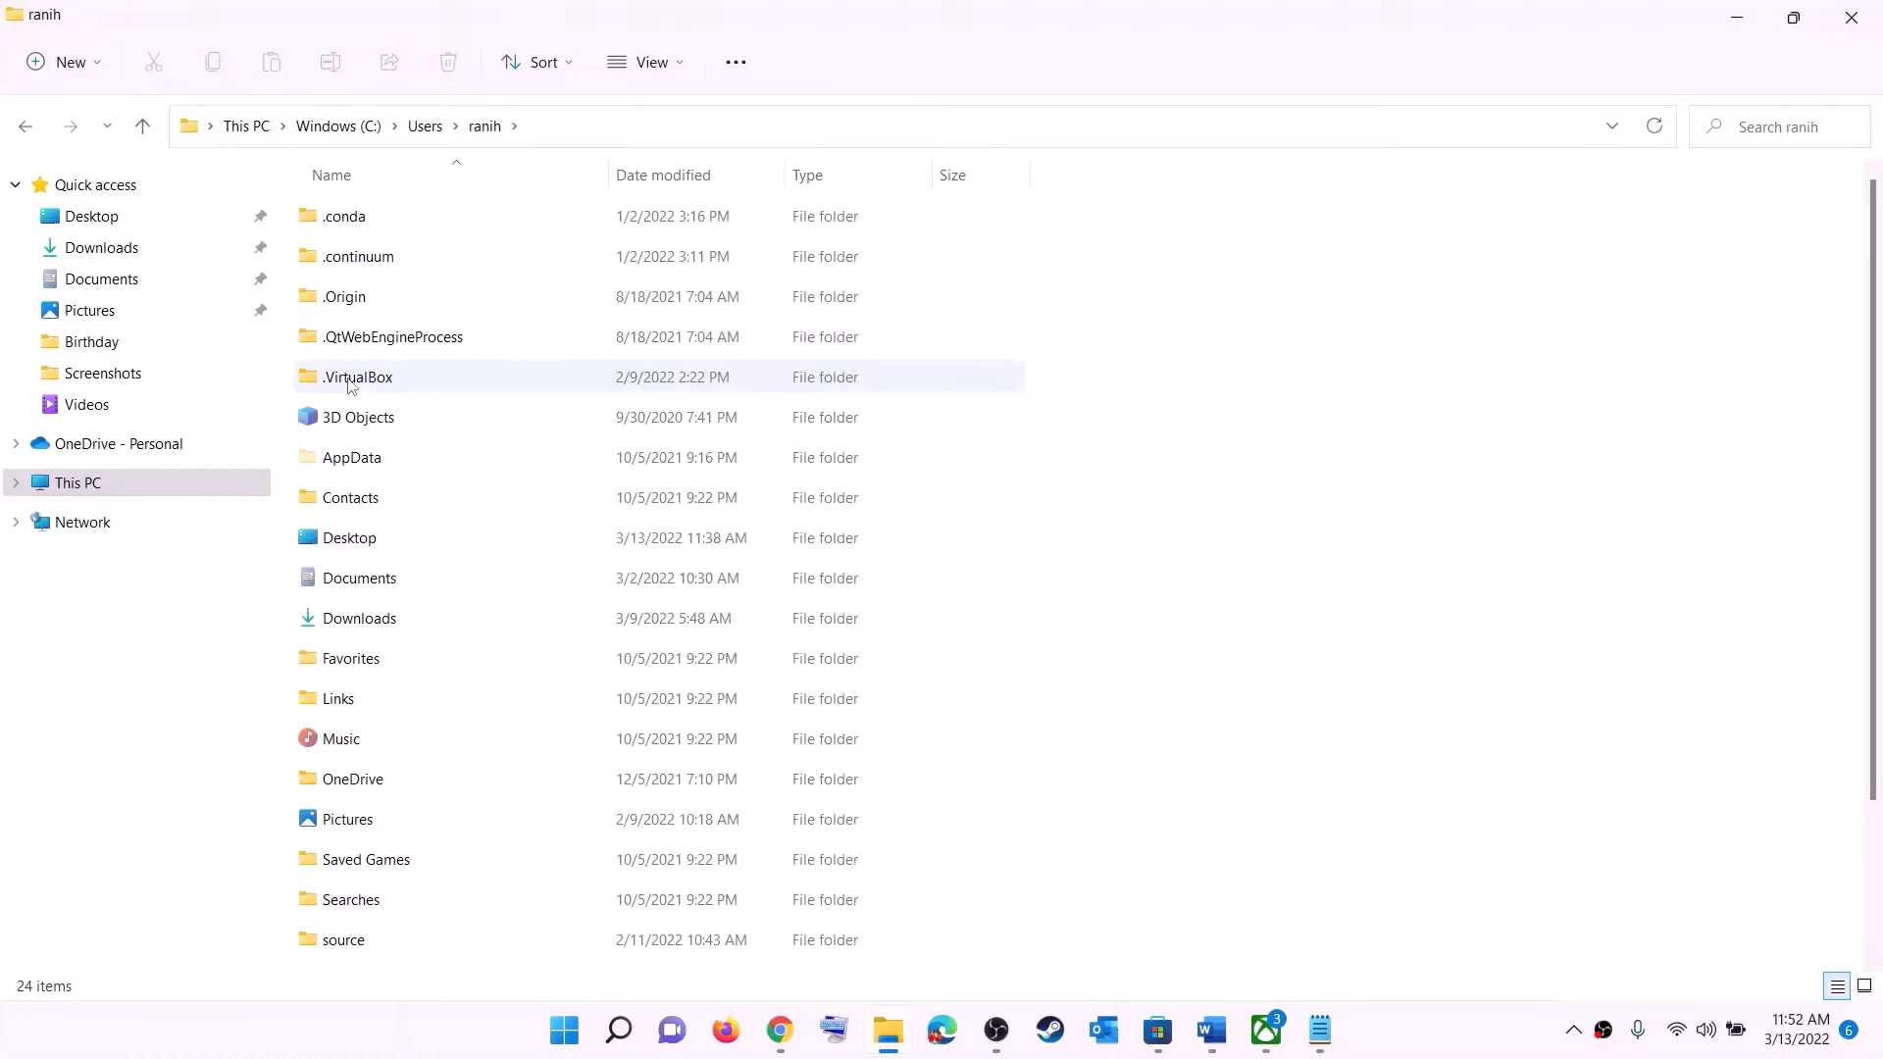
Check whether File Explorer is set to show hidden items, as needed for the AppData folder
{"action": "left_click", "coordinate": [328, 457]}
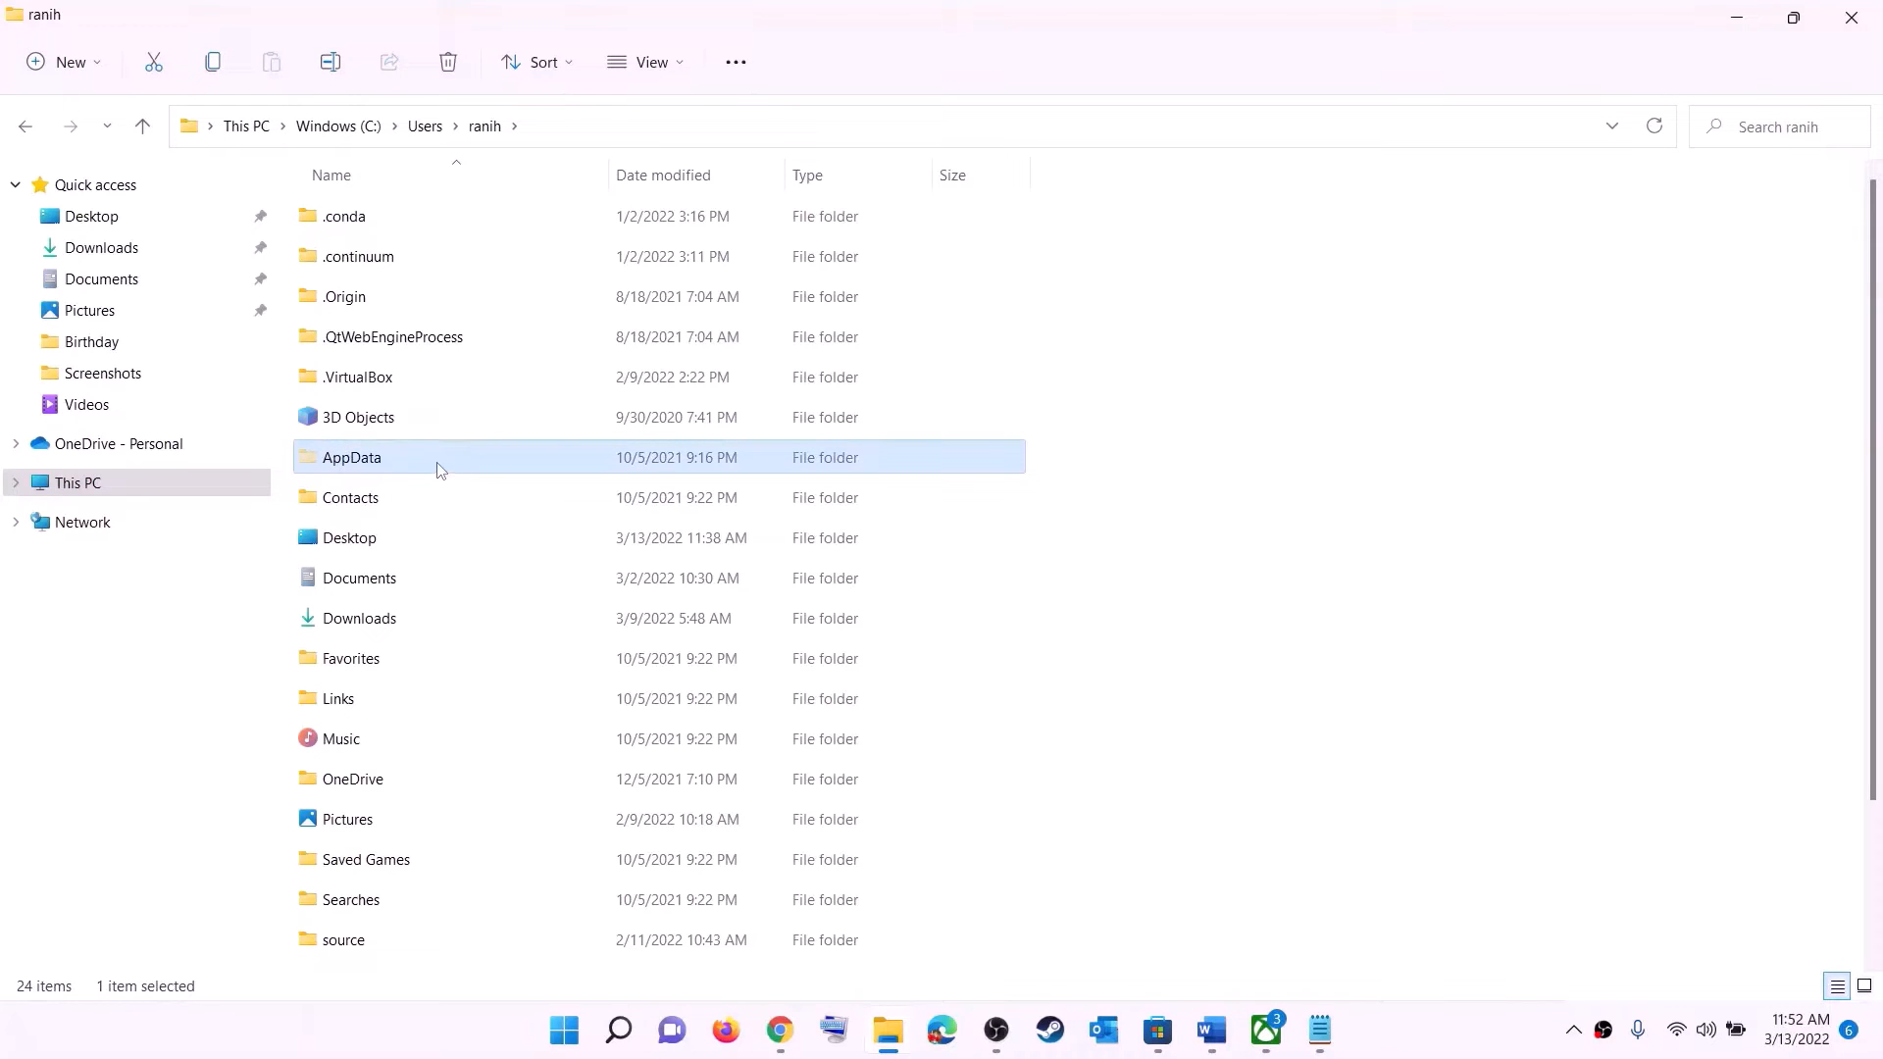
{"action": "left_click", "coordinate": [684, 62]}
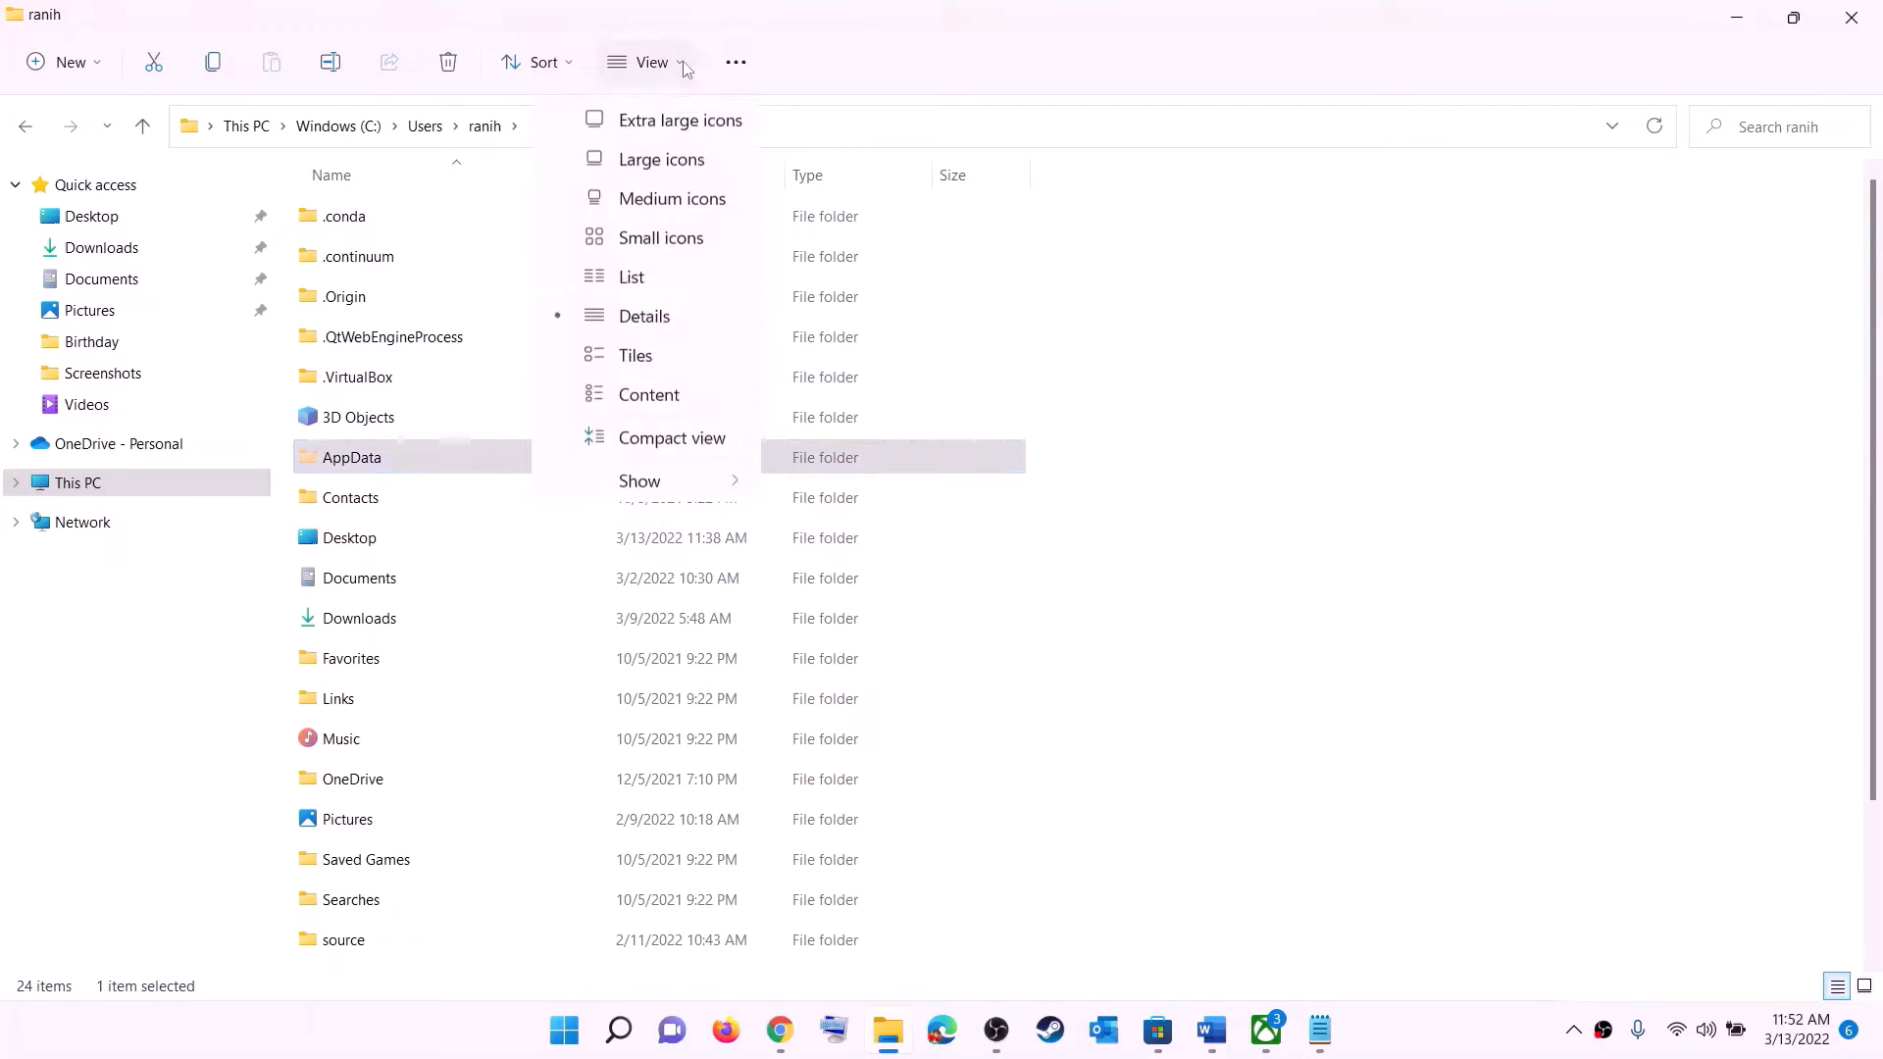
{"action": "left_click", "coordinate": [640, 480]}
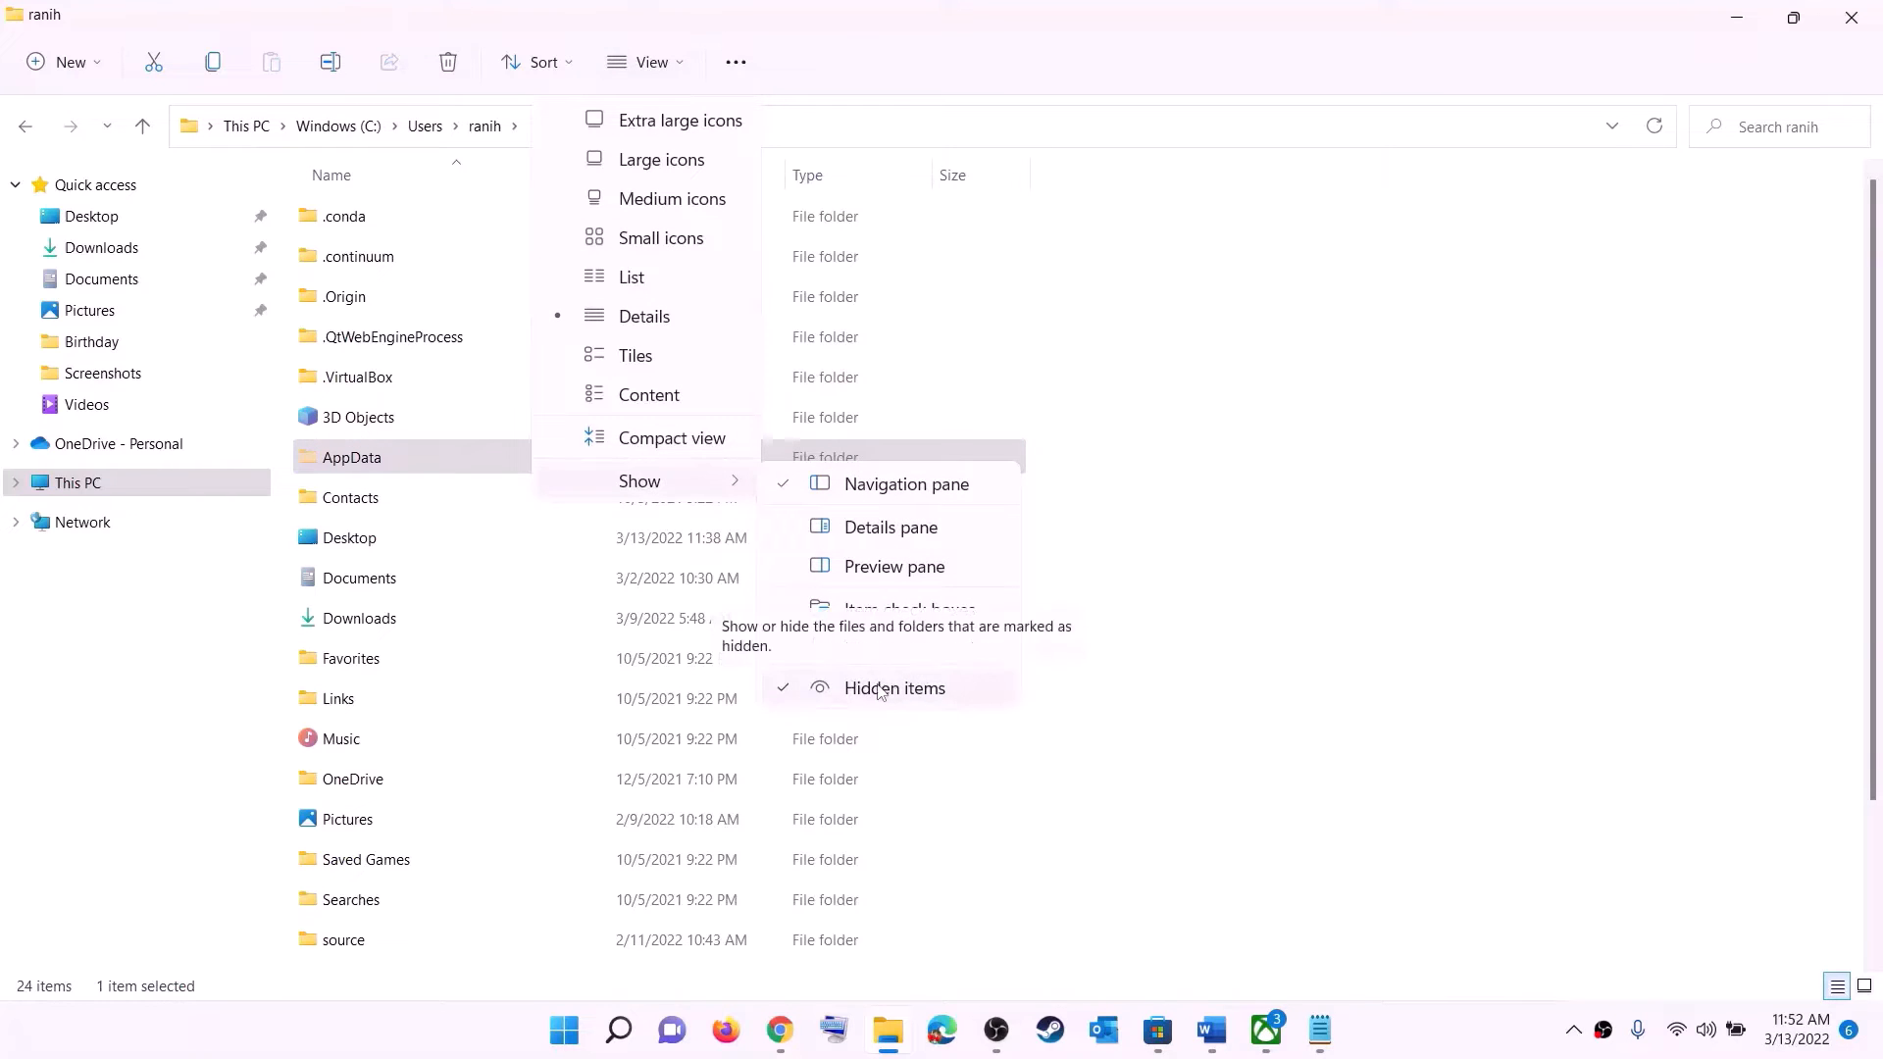
{"action": "left_click", "coordinate": [389, 459]}
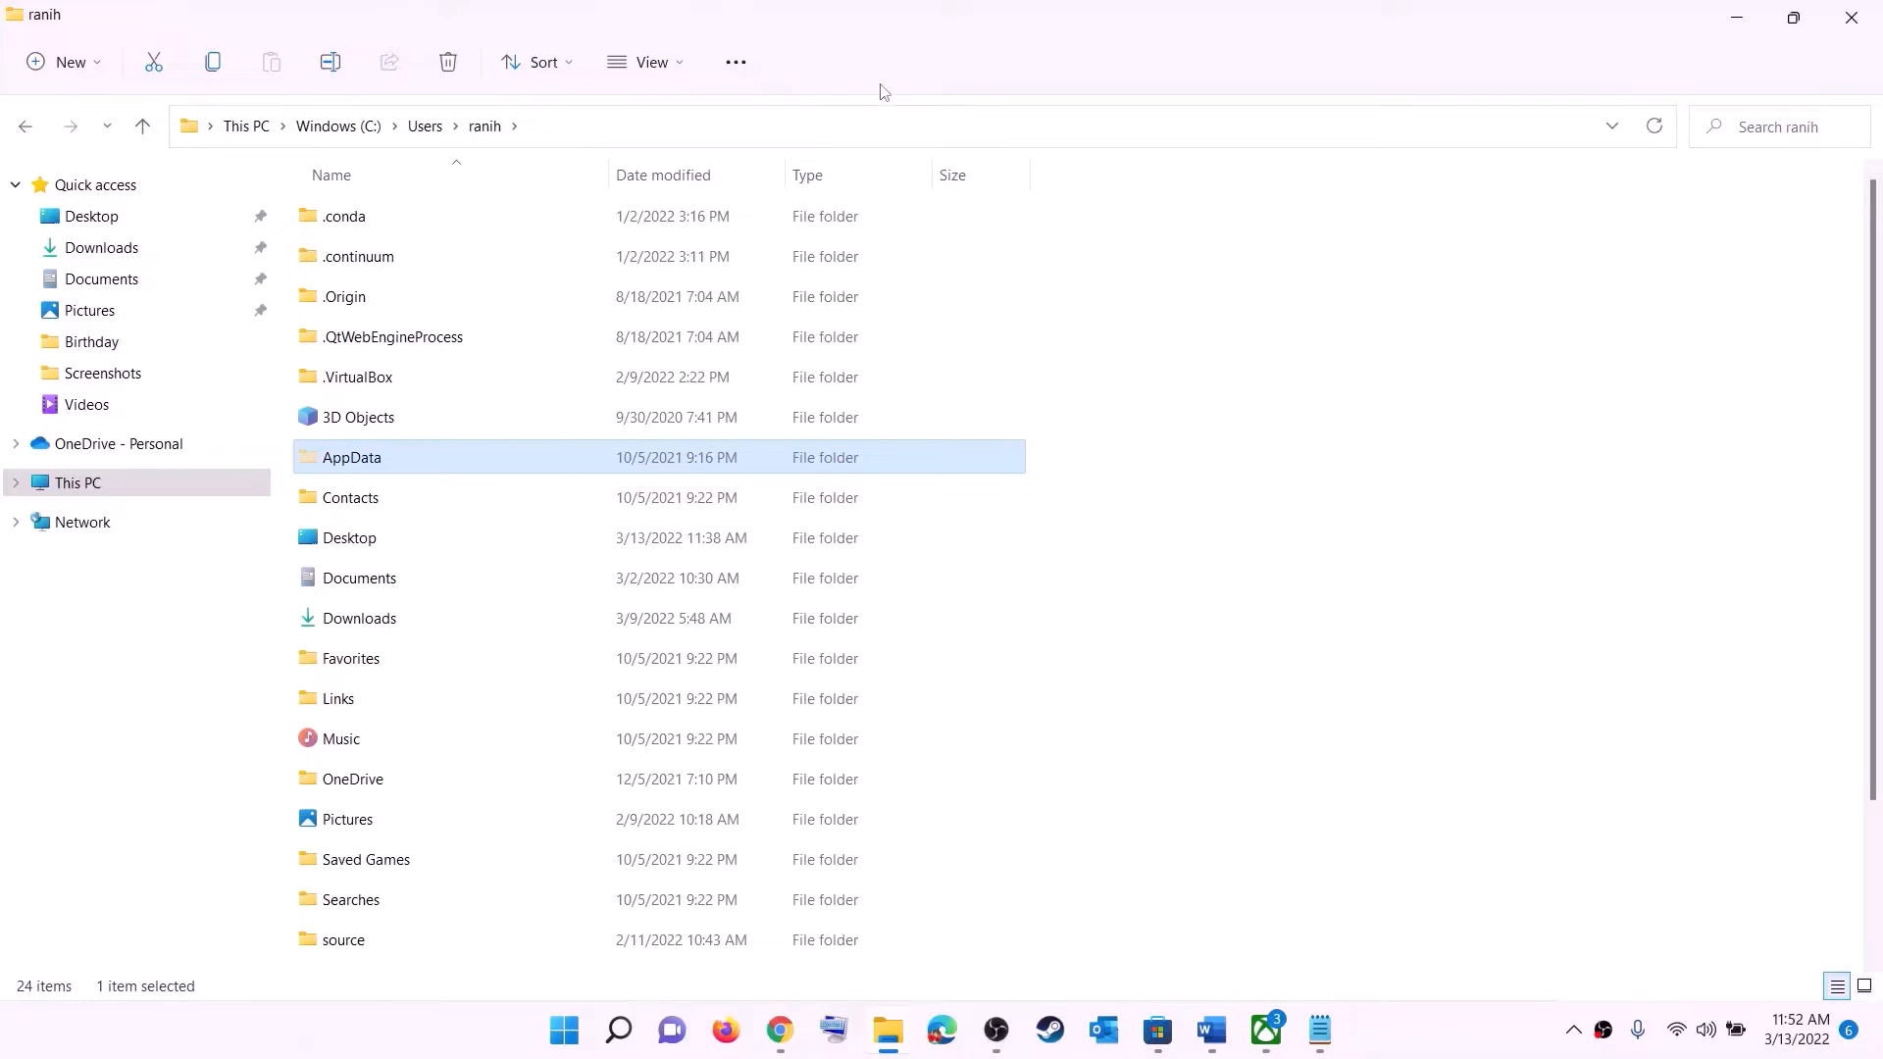
Open the AppData folder and go into its Local subfolder
{"action": "left_click", "coordinate": [413, 461]}
{"action": "left_click", "coordinate": [457, 458]}
{"action": "double_click", "coordinate": [429, 465]}
{"action": "left_click", "coordinate": [380, 217]}
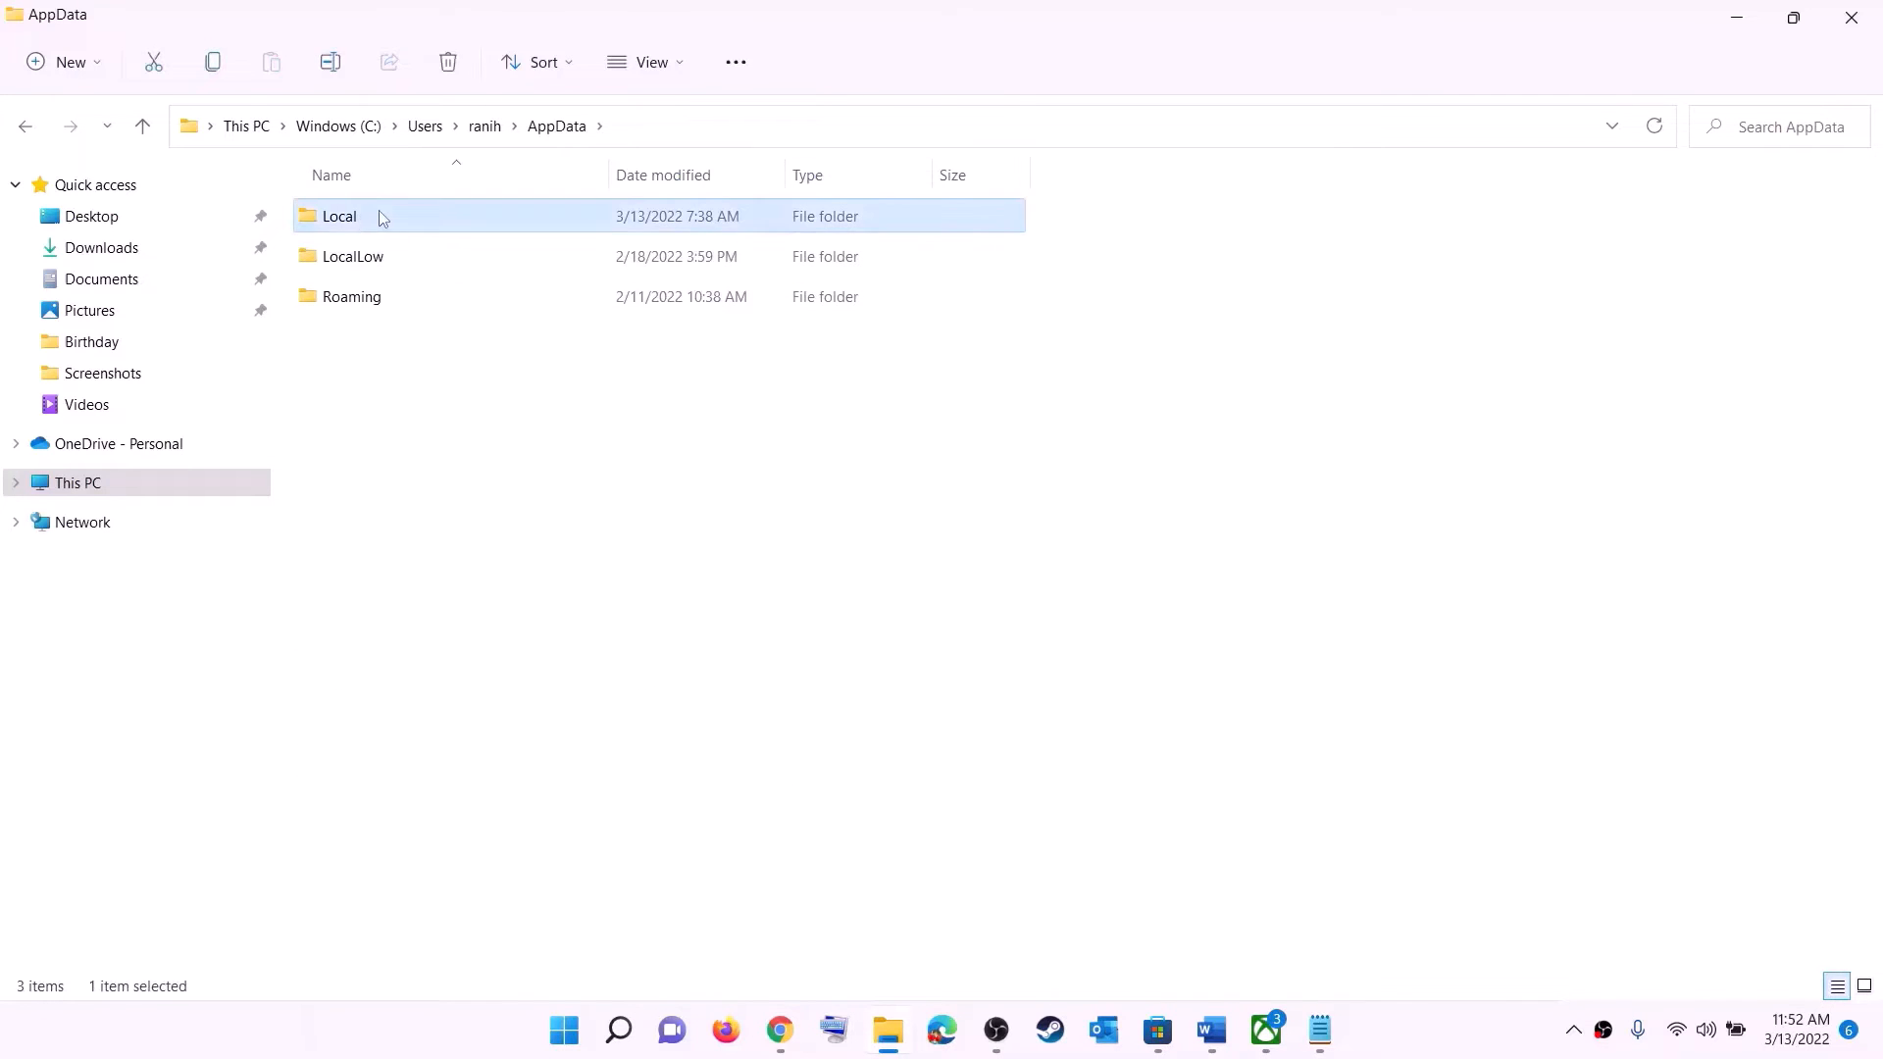
{"action": "double_click", "coordinate": [380, 216]}
Find the Packages folder inside Local and open it
{"action": "left_click", "coordinate": [429, 466]}
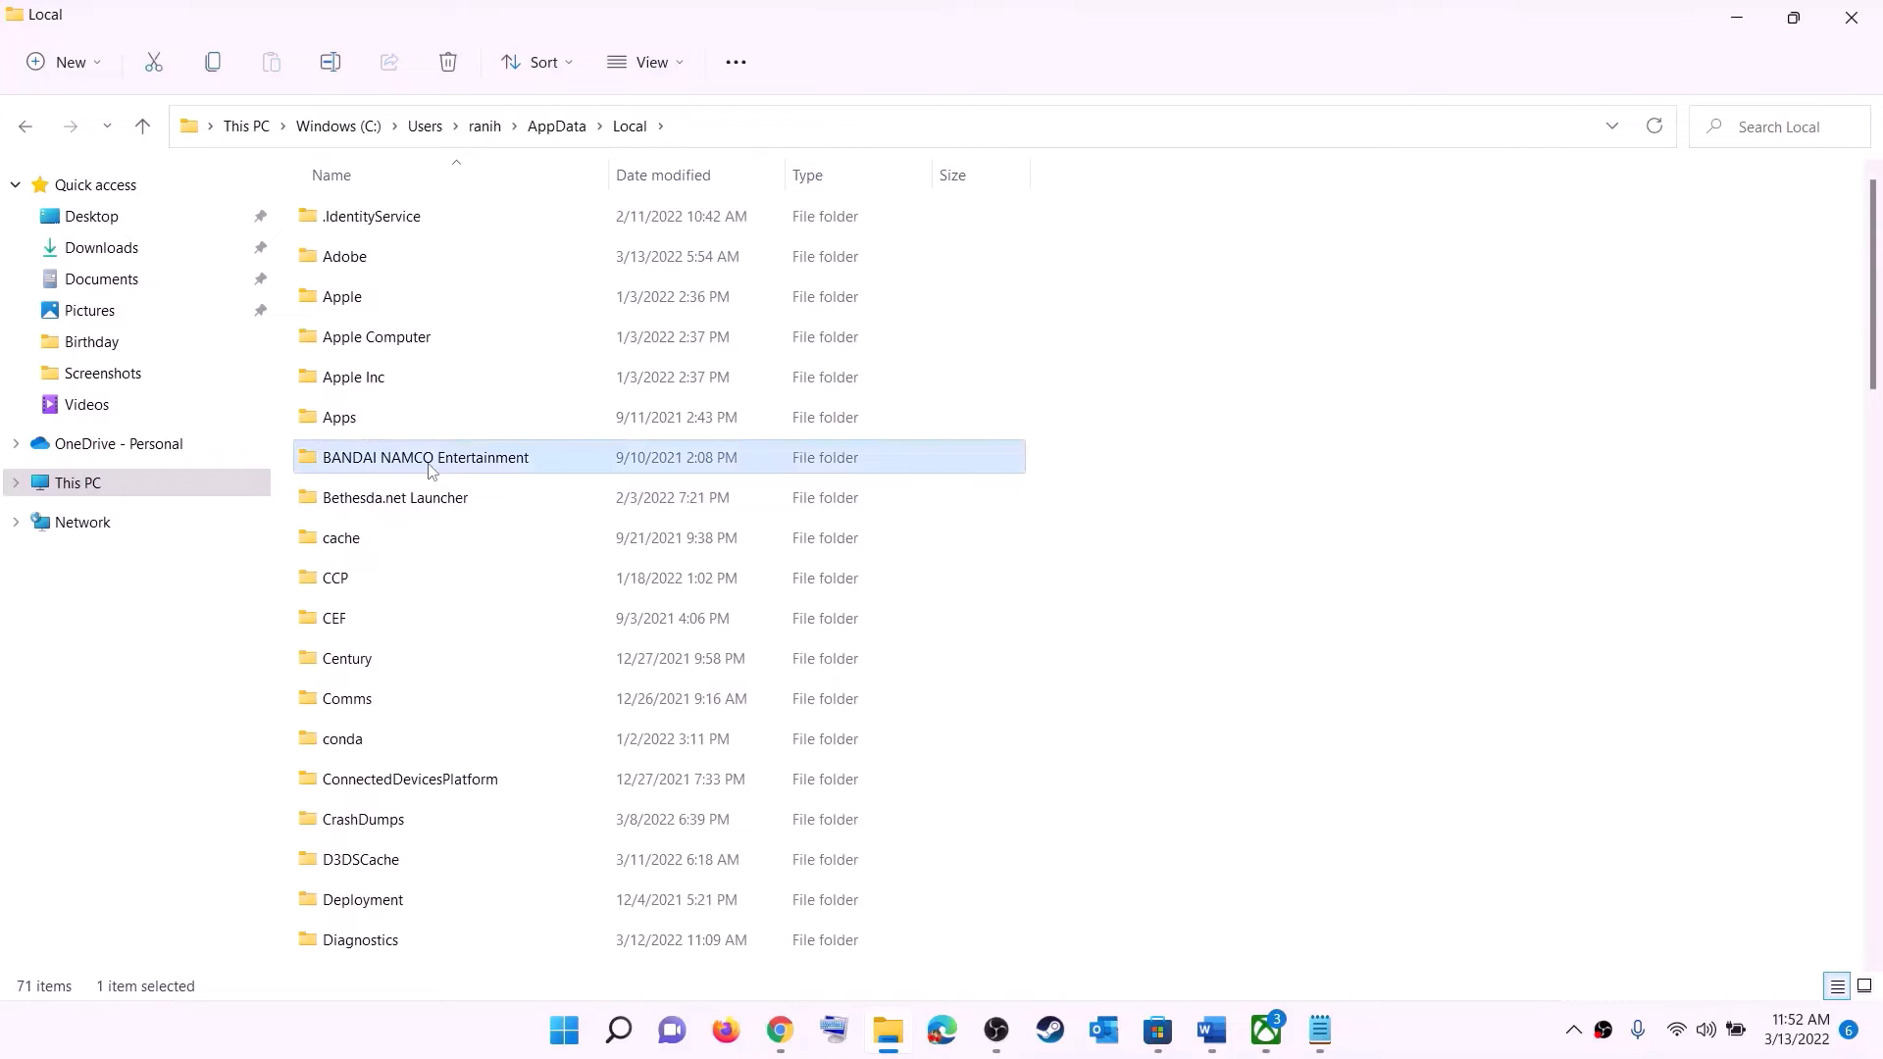
{"action": "key", "text": "p"}
{"action": "left_click", "coordinate": [405, 222]}
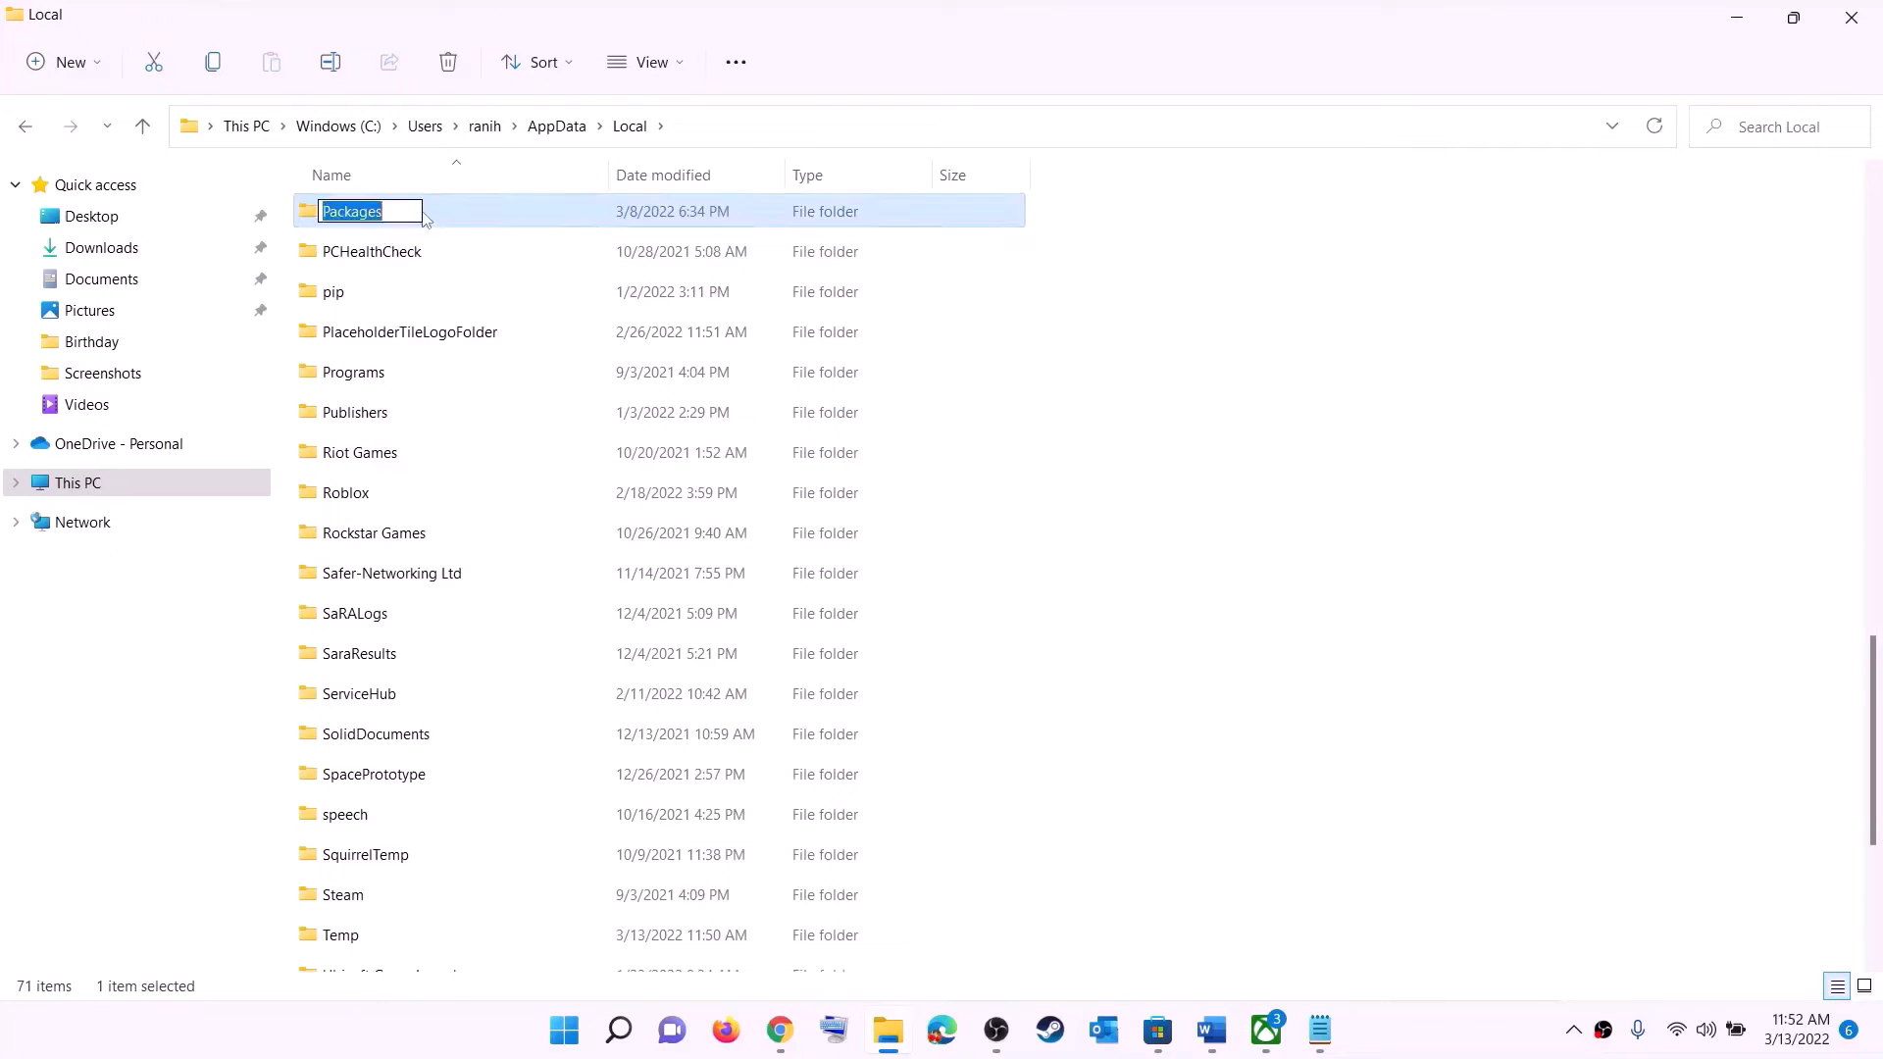
{"action": "left_click", "coordinate": [439, 203]}
{"action": "double_click", "coordinate": [438, 209]}
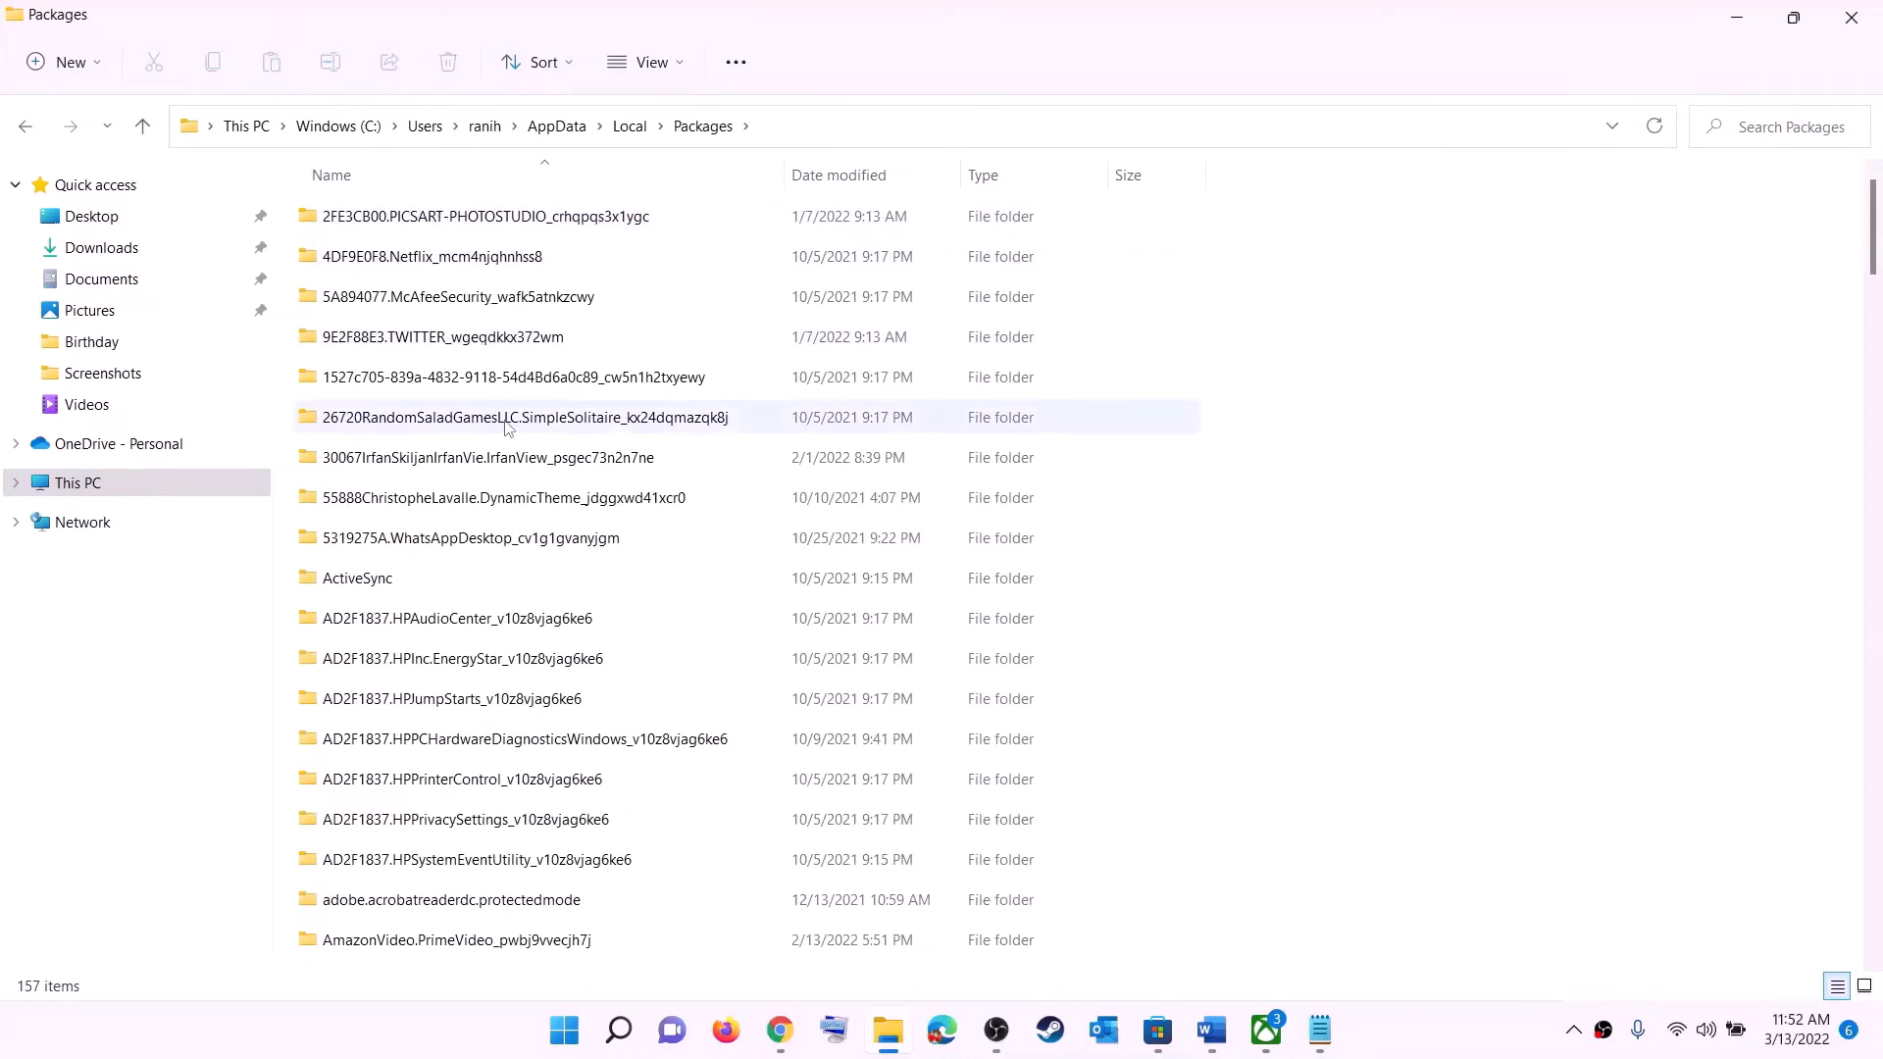
Locate the Microsoft.WindowsStore_8wekyb3d8bbwe folder in Packages and open it
{"action": "scroll", "coordinate": [530, 589], "scroll_direction": "down", "scroll_amount": 13}
{"action": "scroll", "coordinate": [589, 667], "scroll_direction": "down", "scroll_amount": 15}
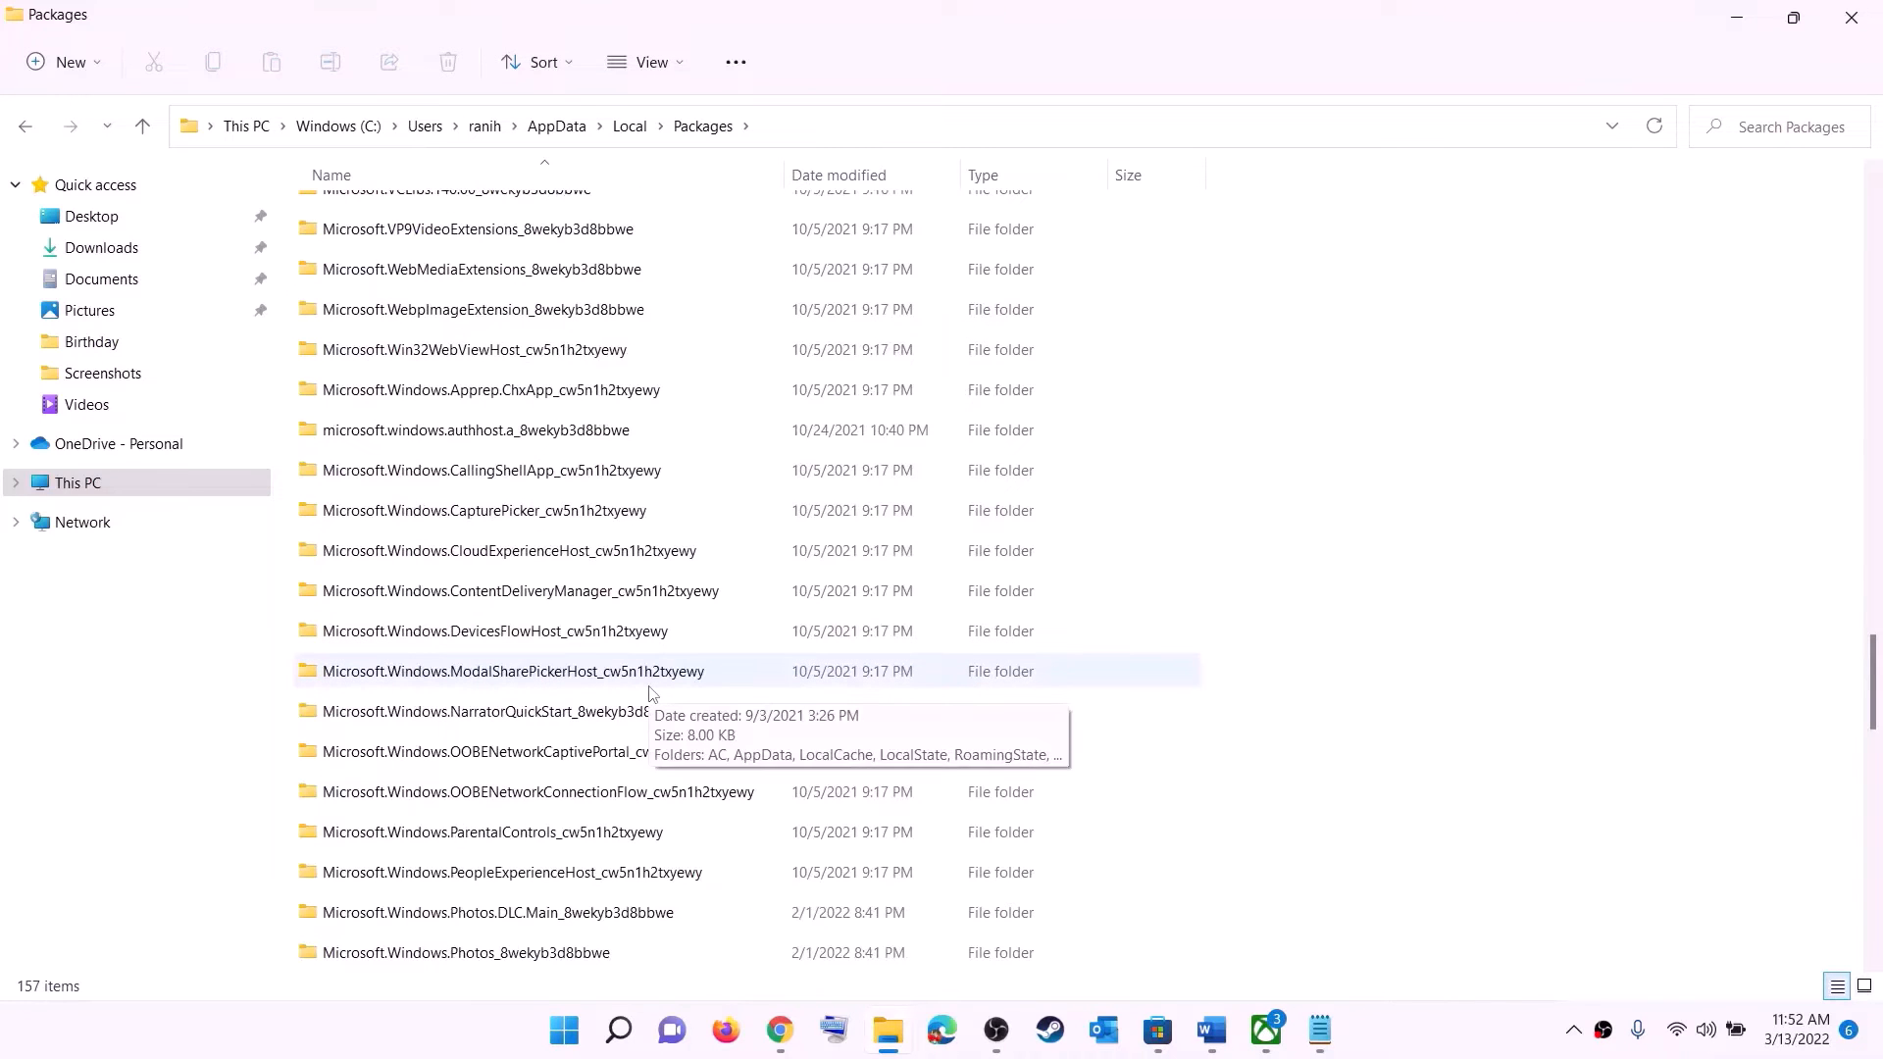
{"action": "scroll", "coordinate": [650, 693], "scroll_direction": "down", "scroll_amount": 6}
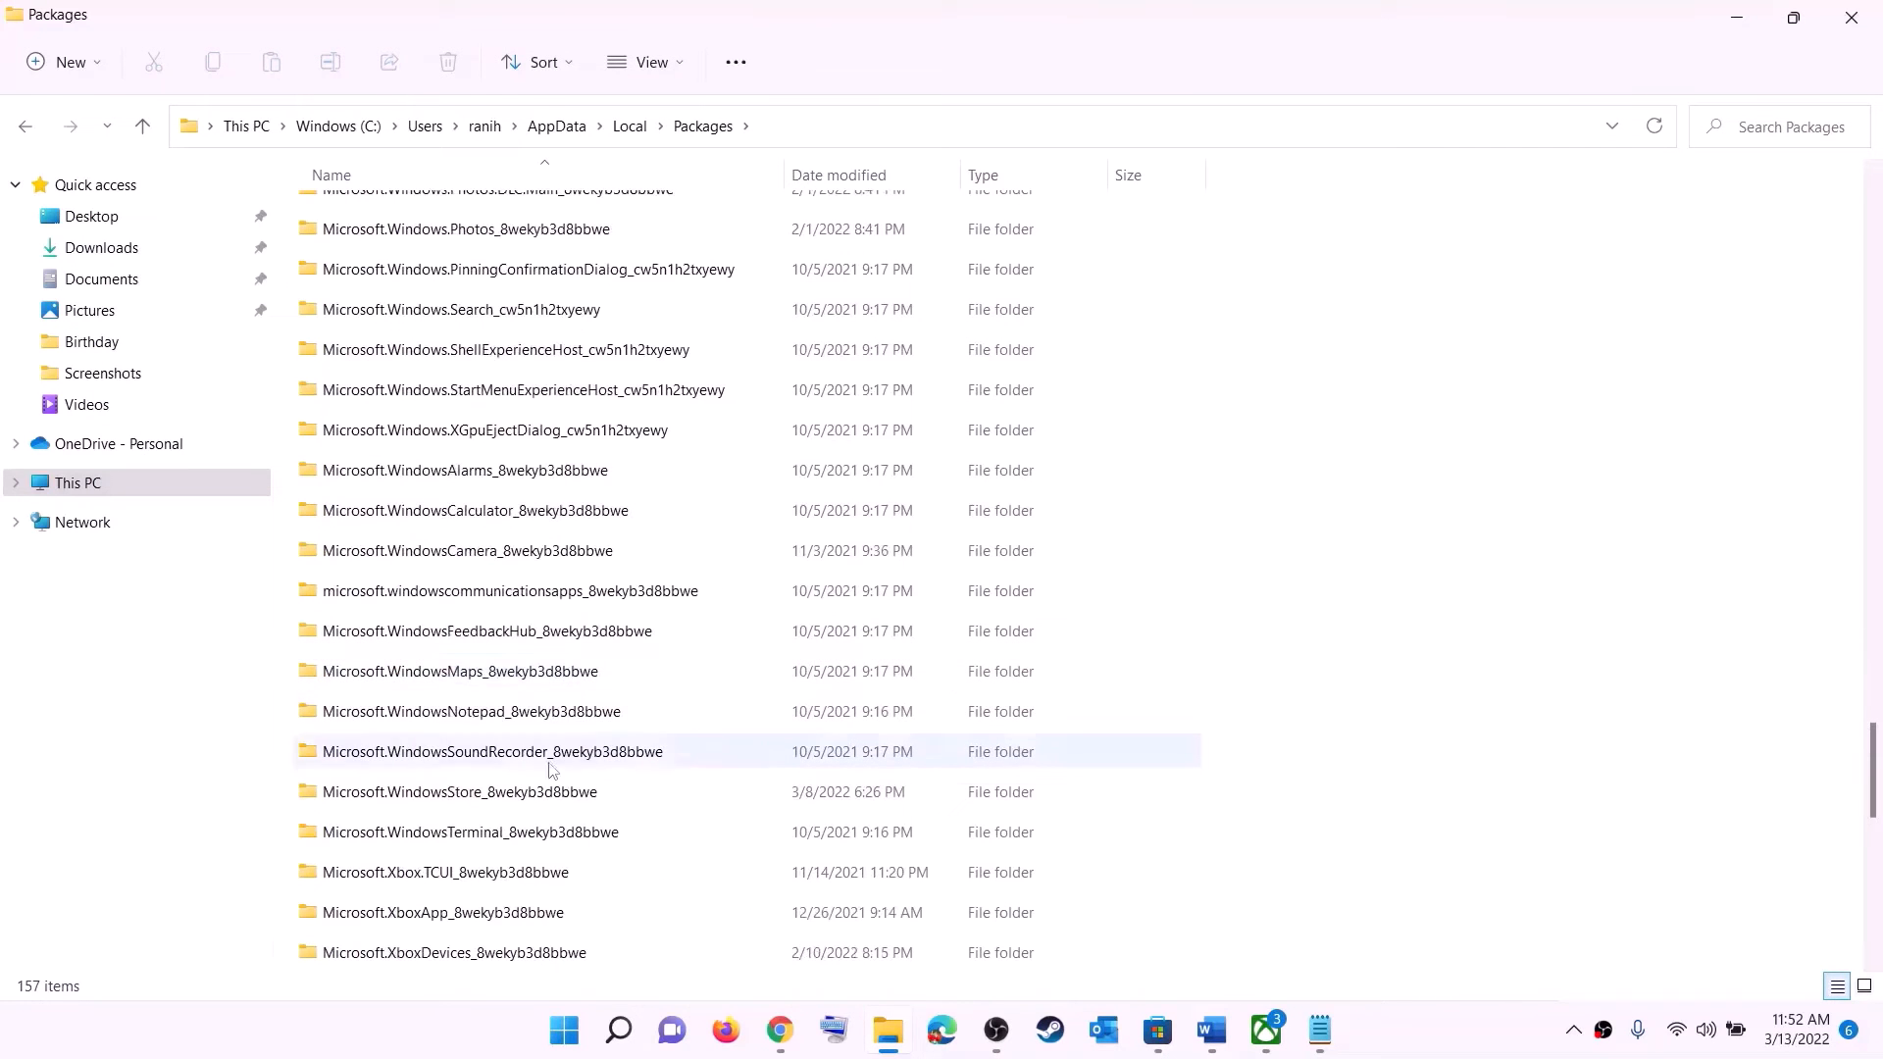
{"action": "left_click", "coordinate": [424, 799]}
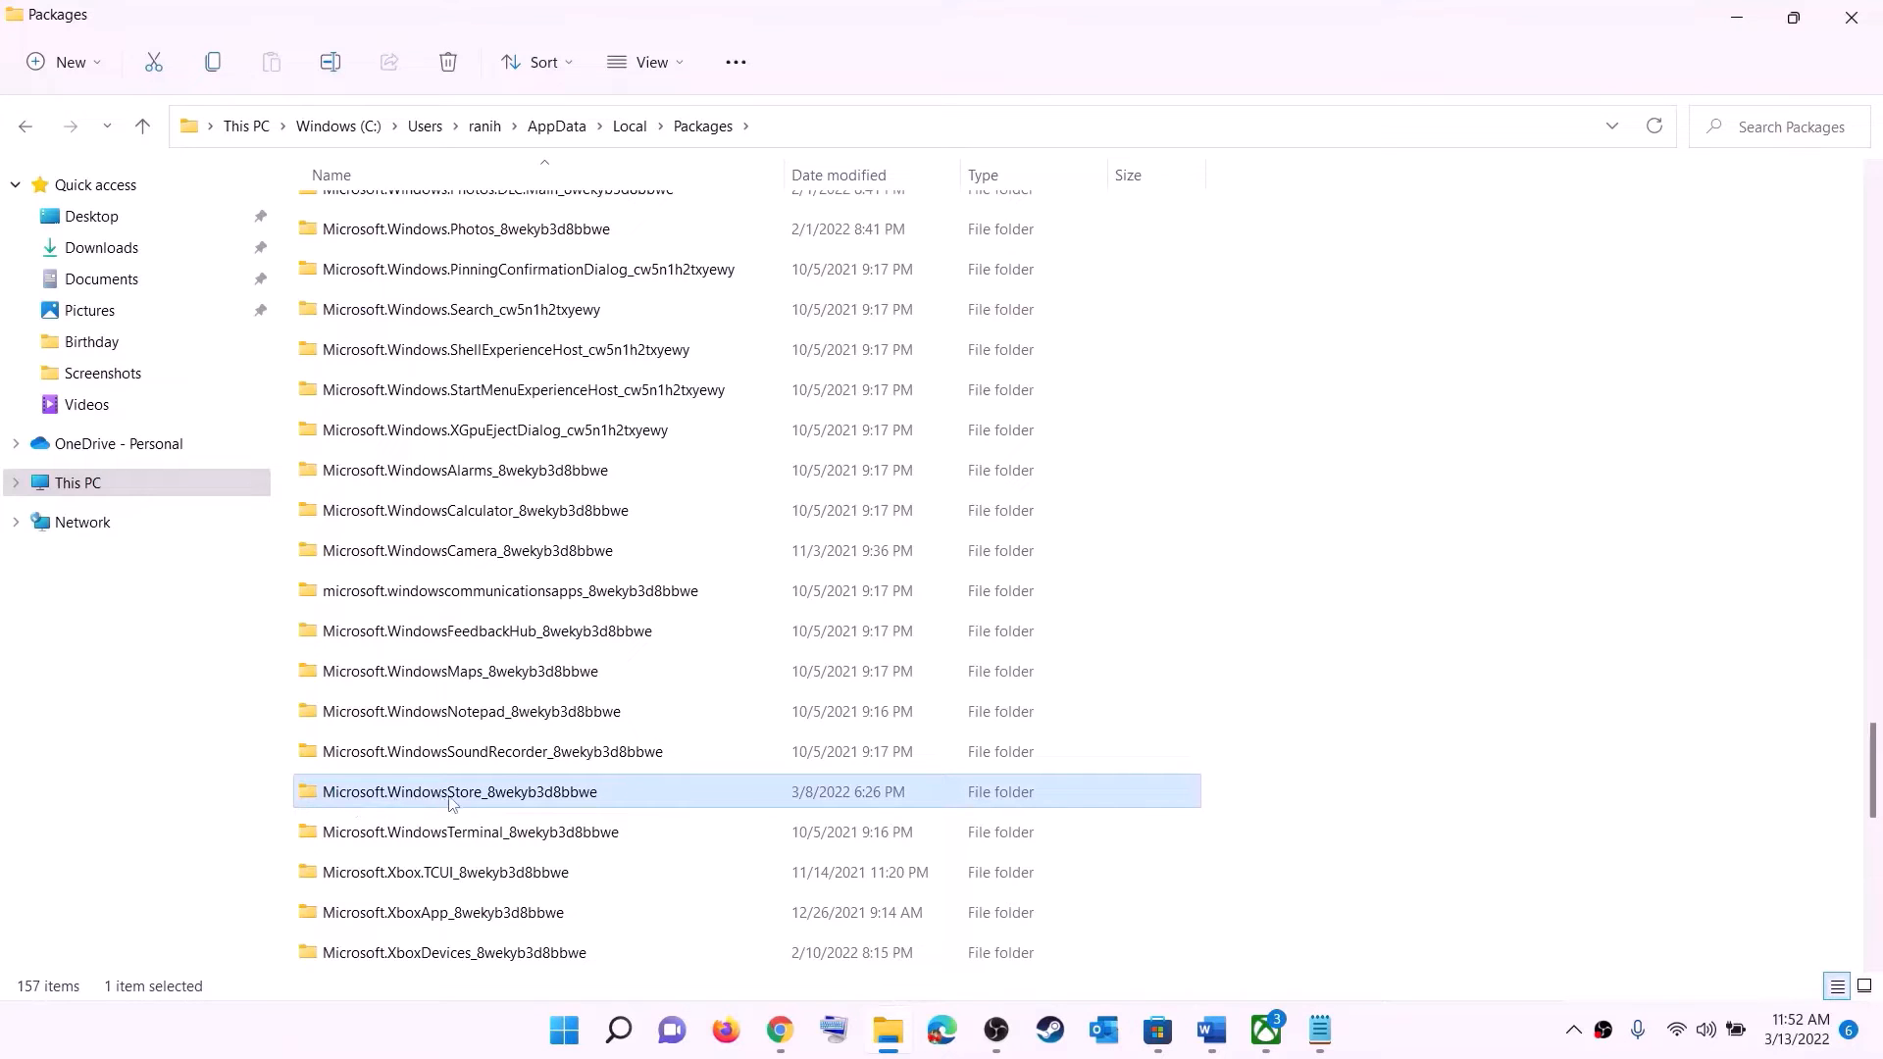
{"action": "left_click", "coordinate": [379, 792]}
{"action": "left_click", "coordinate": [688, 795]}
{"action": "left_click", "coordinate": [536, 794]}
{"action": "double_click", "coordinate": [664, 800]}
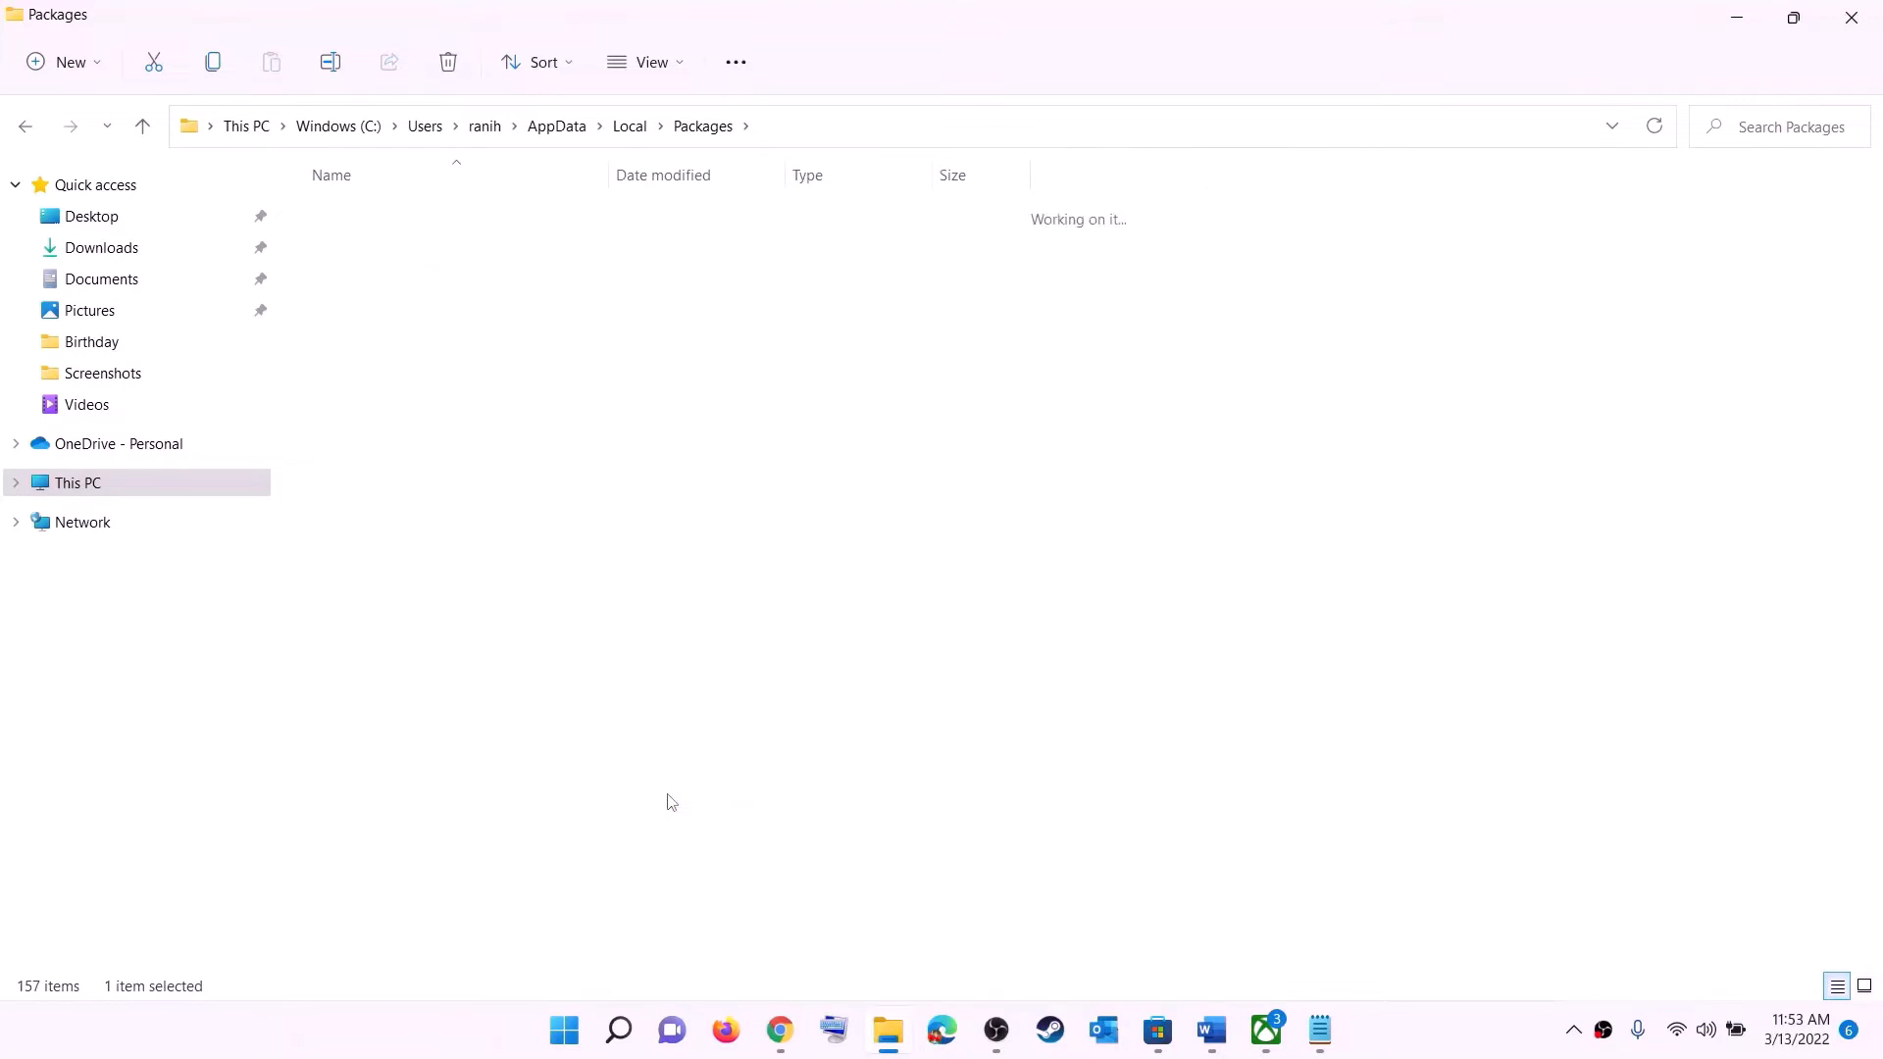
Delete the LocalCache folder from the Microsoft Store package folder
{"action": "left_click", "coordinate": [358, 304]}
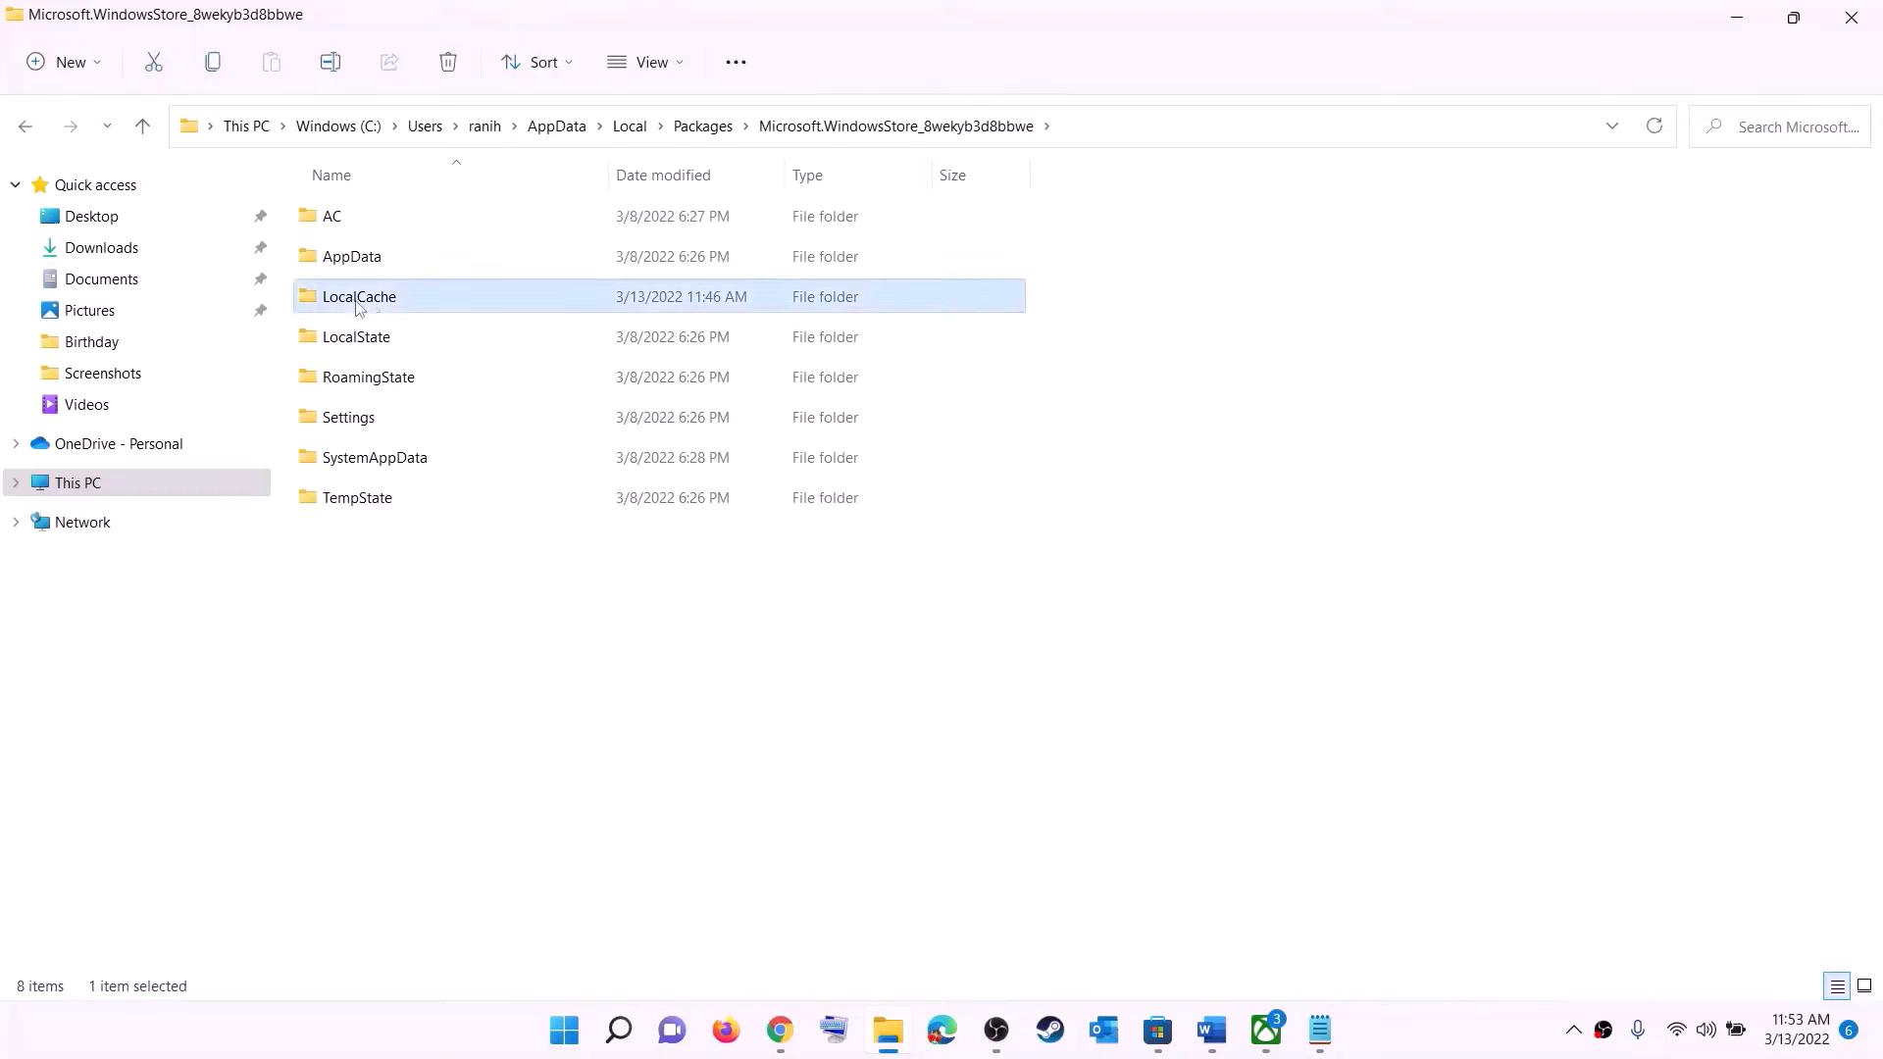
{"action": "right_click", "coordinate": [402, 307]}
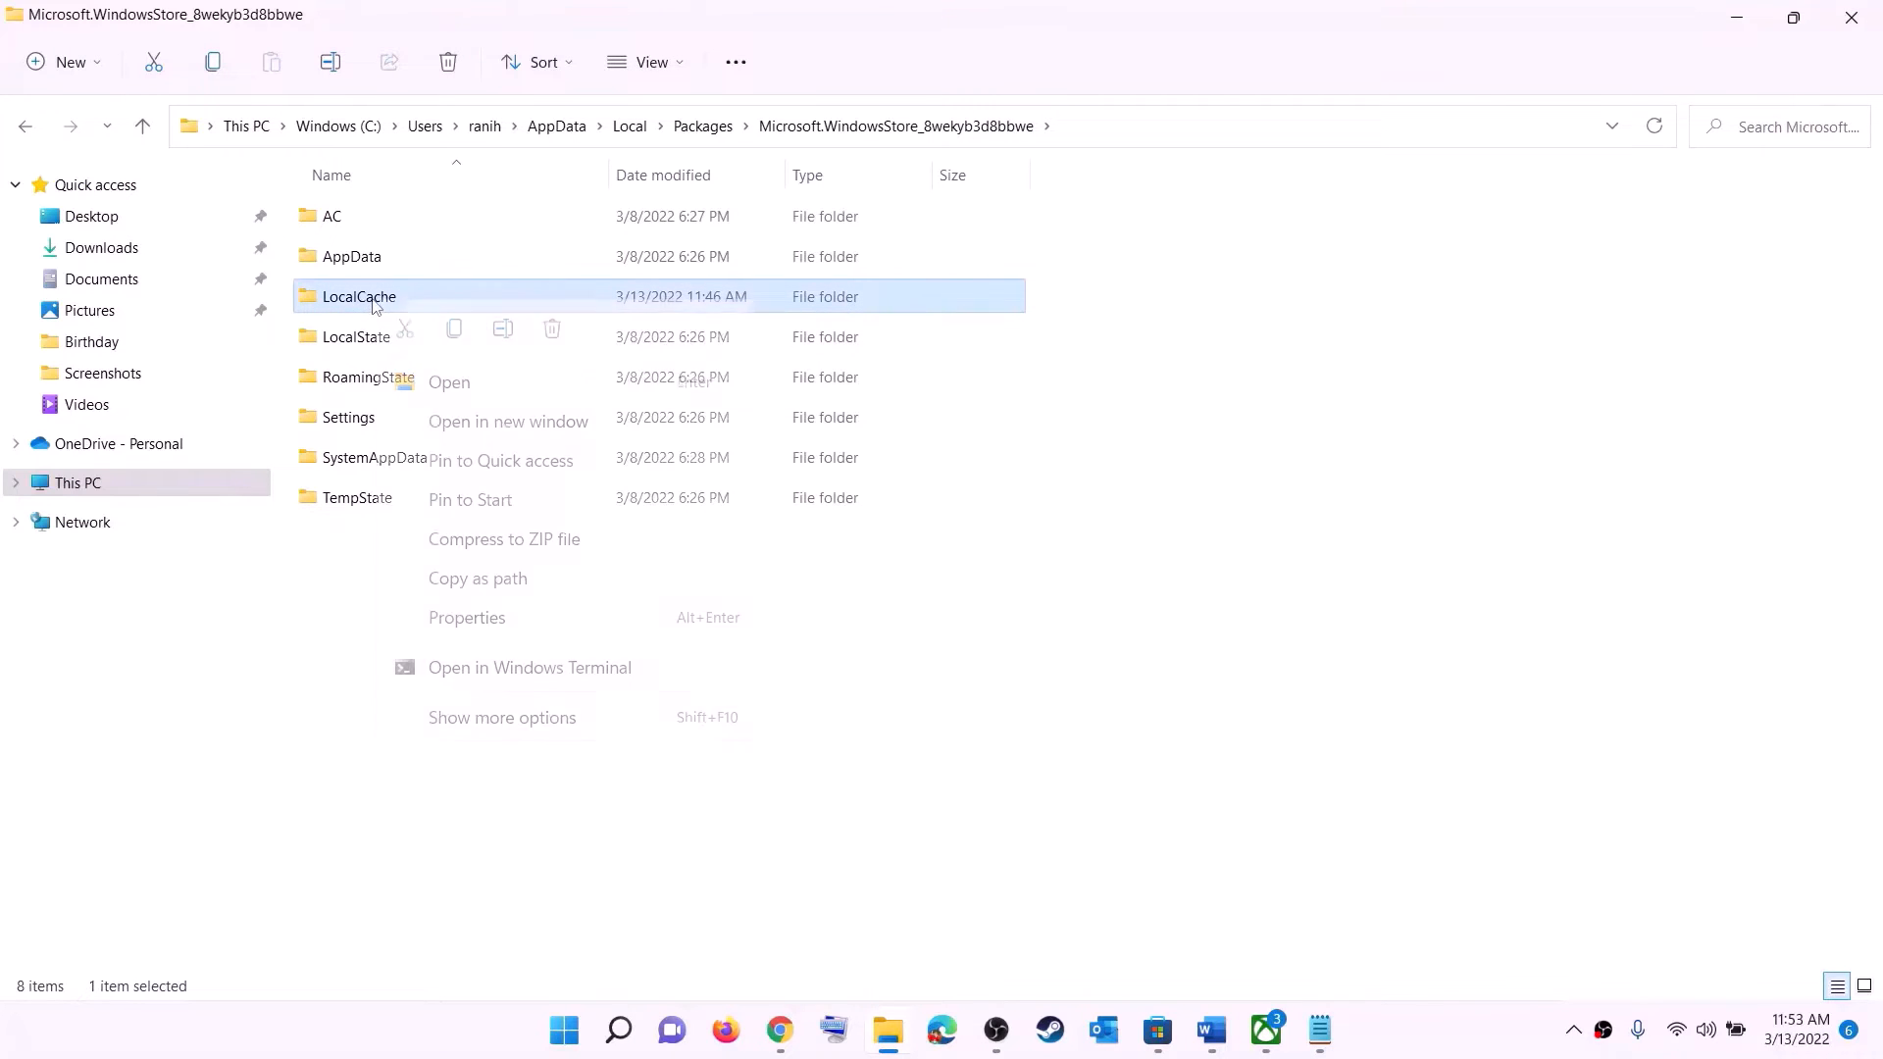
{"action": "left_click", "coordinate": [553, 332]}
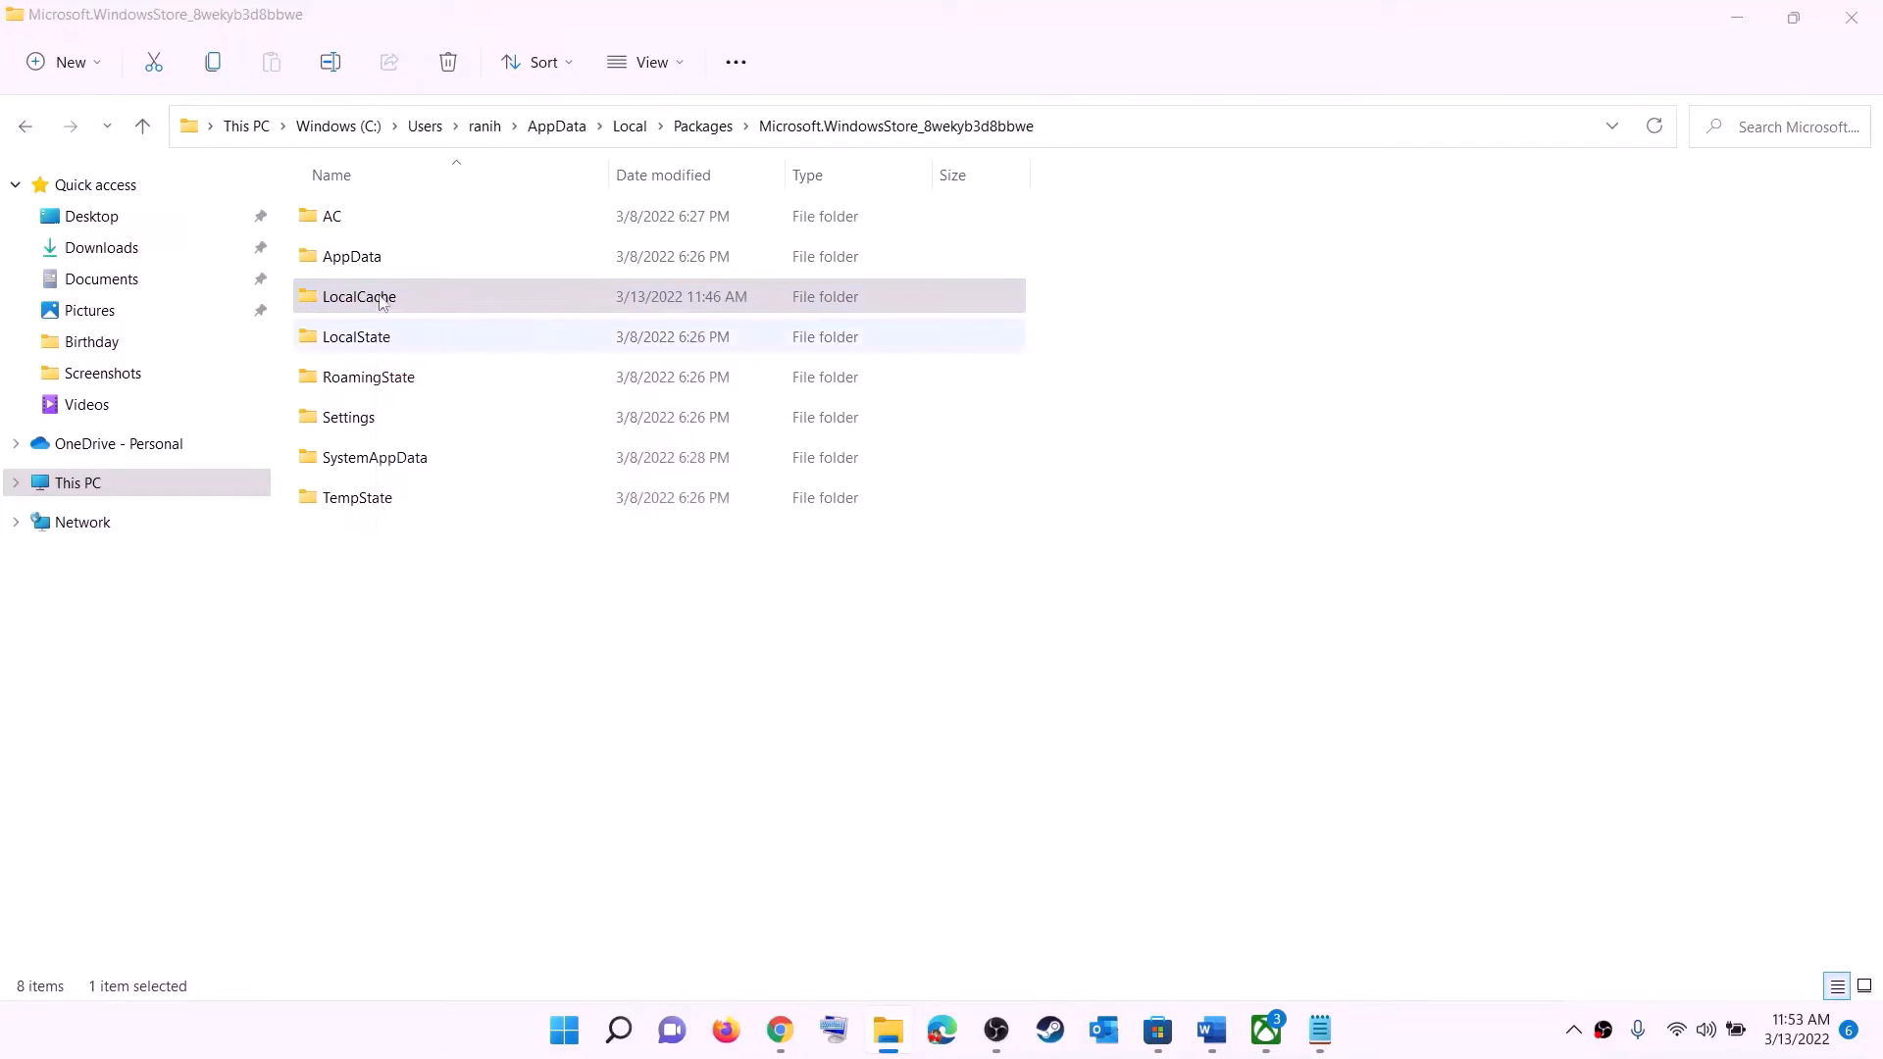
{"action": "left_click", "coordinate": [567, 1030]}
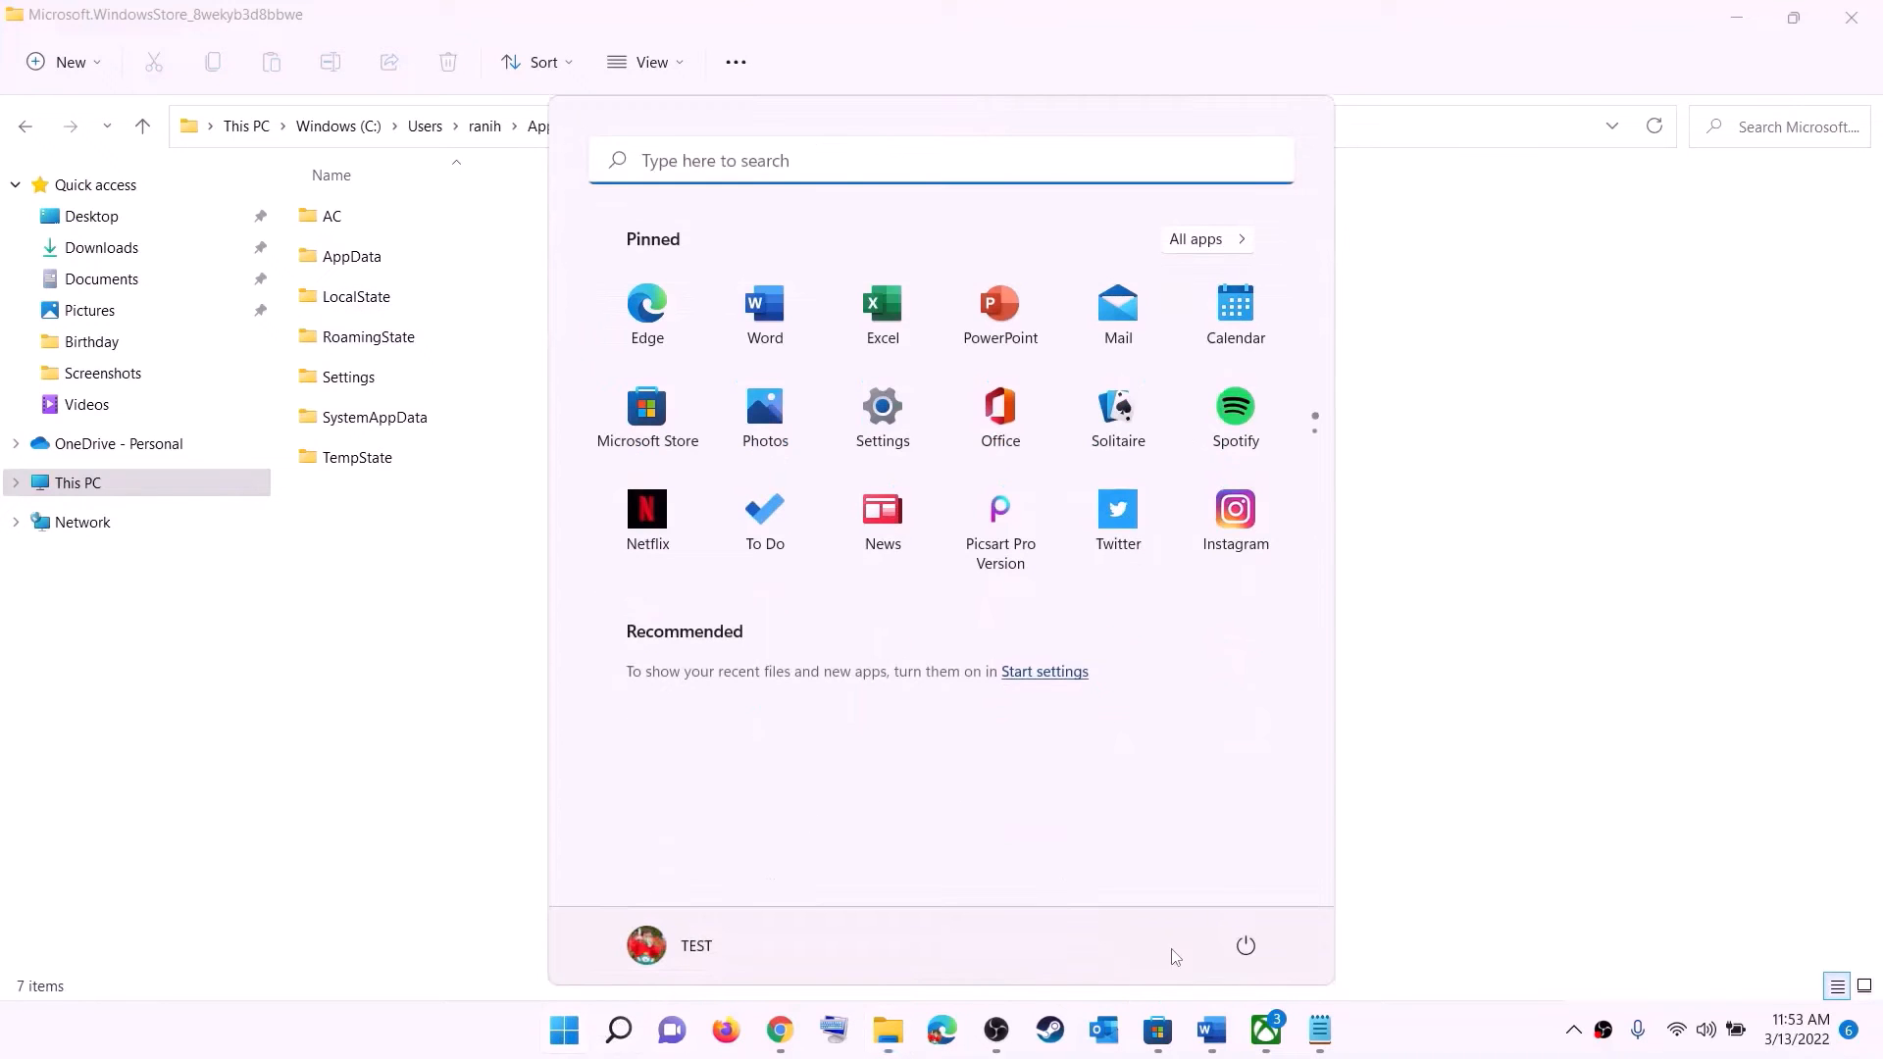
{"action": "left_click", "coordinate": [1245, 945]}
{"action": "key", "text": "Escape"}
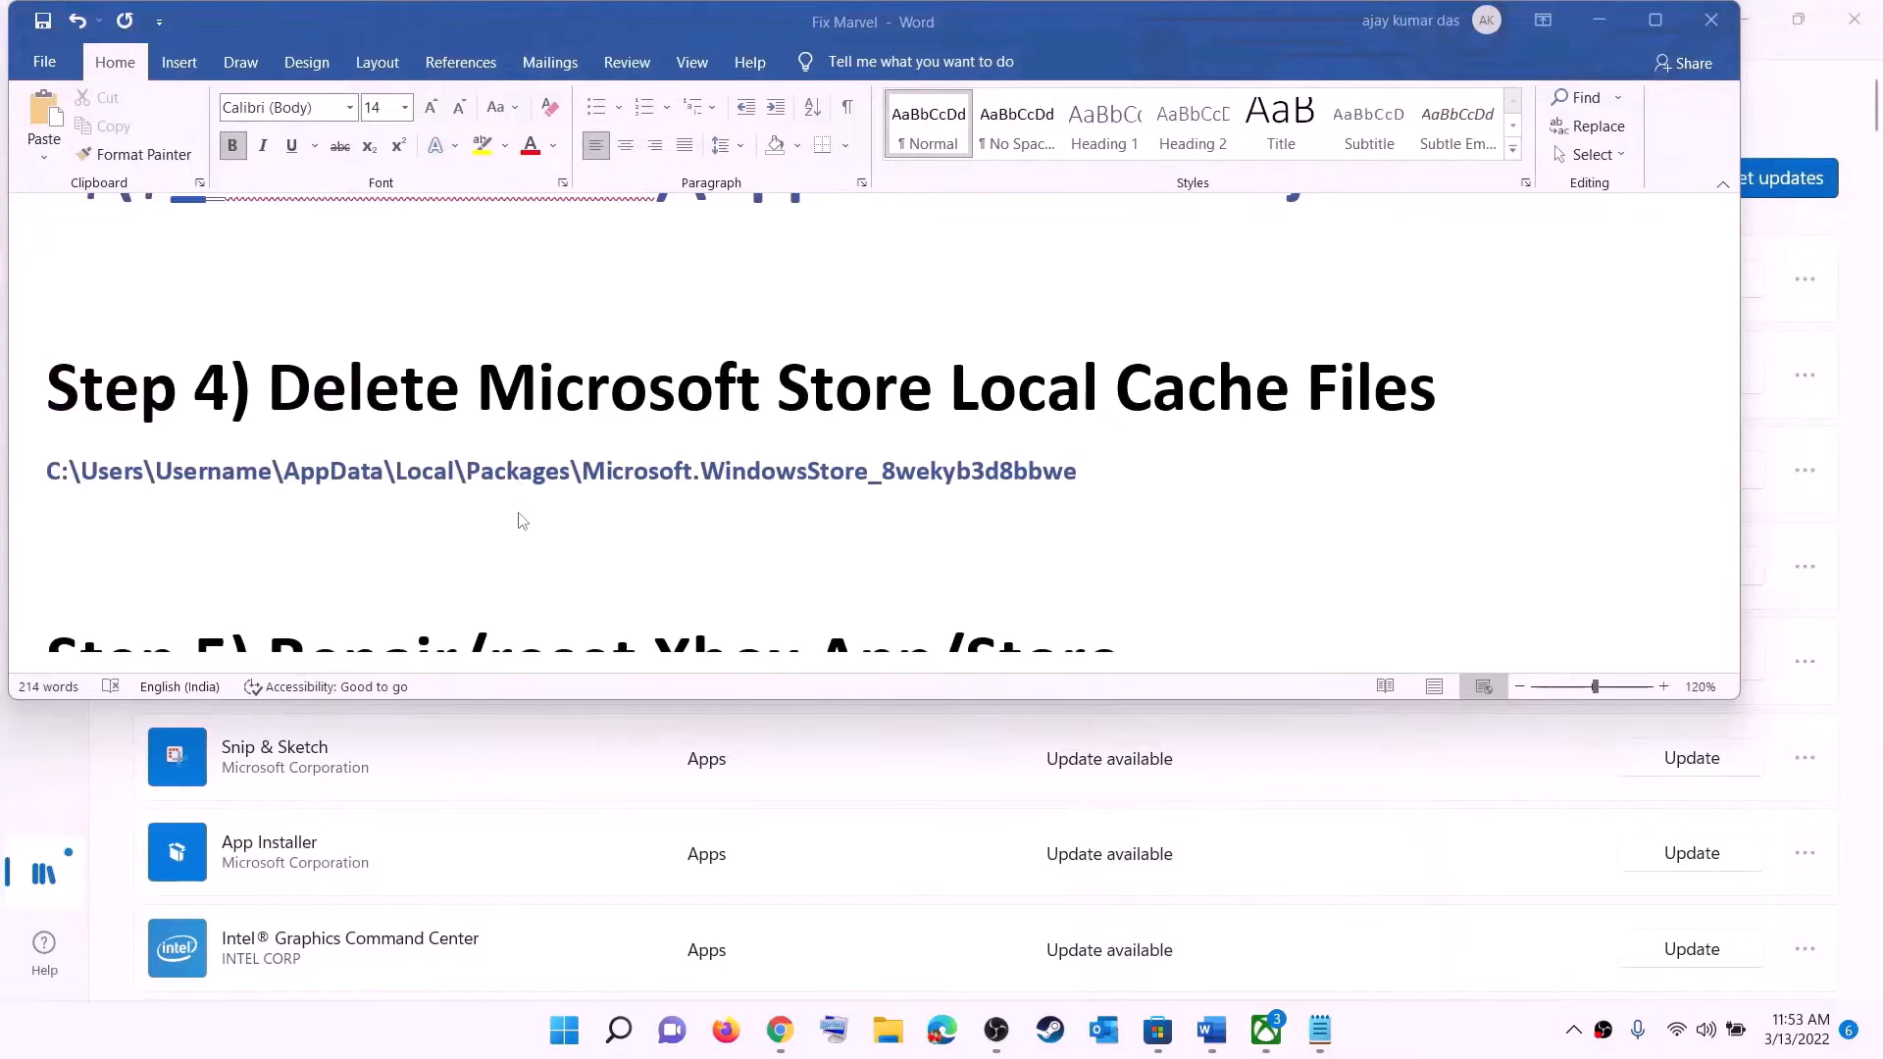
Go to Step 5 in the Word document and highlight its heading about repairing or resetting the Xbox app and Store
{"action": "scroll", "coordinate": [549, 534], "scroll_direction": "down", "scroll_amount": 3}
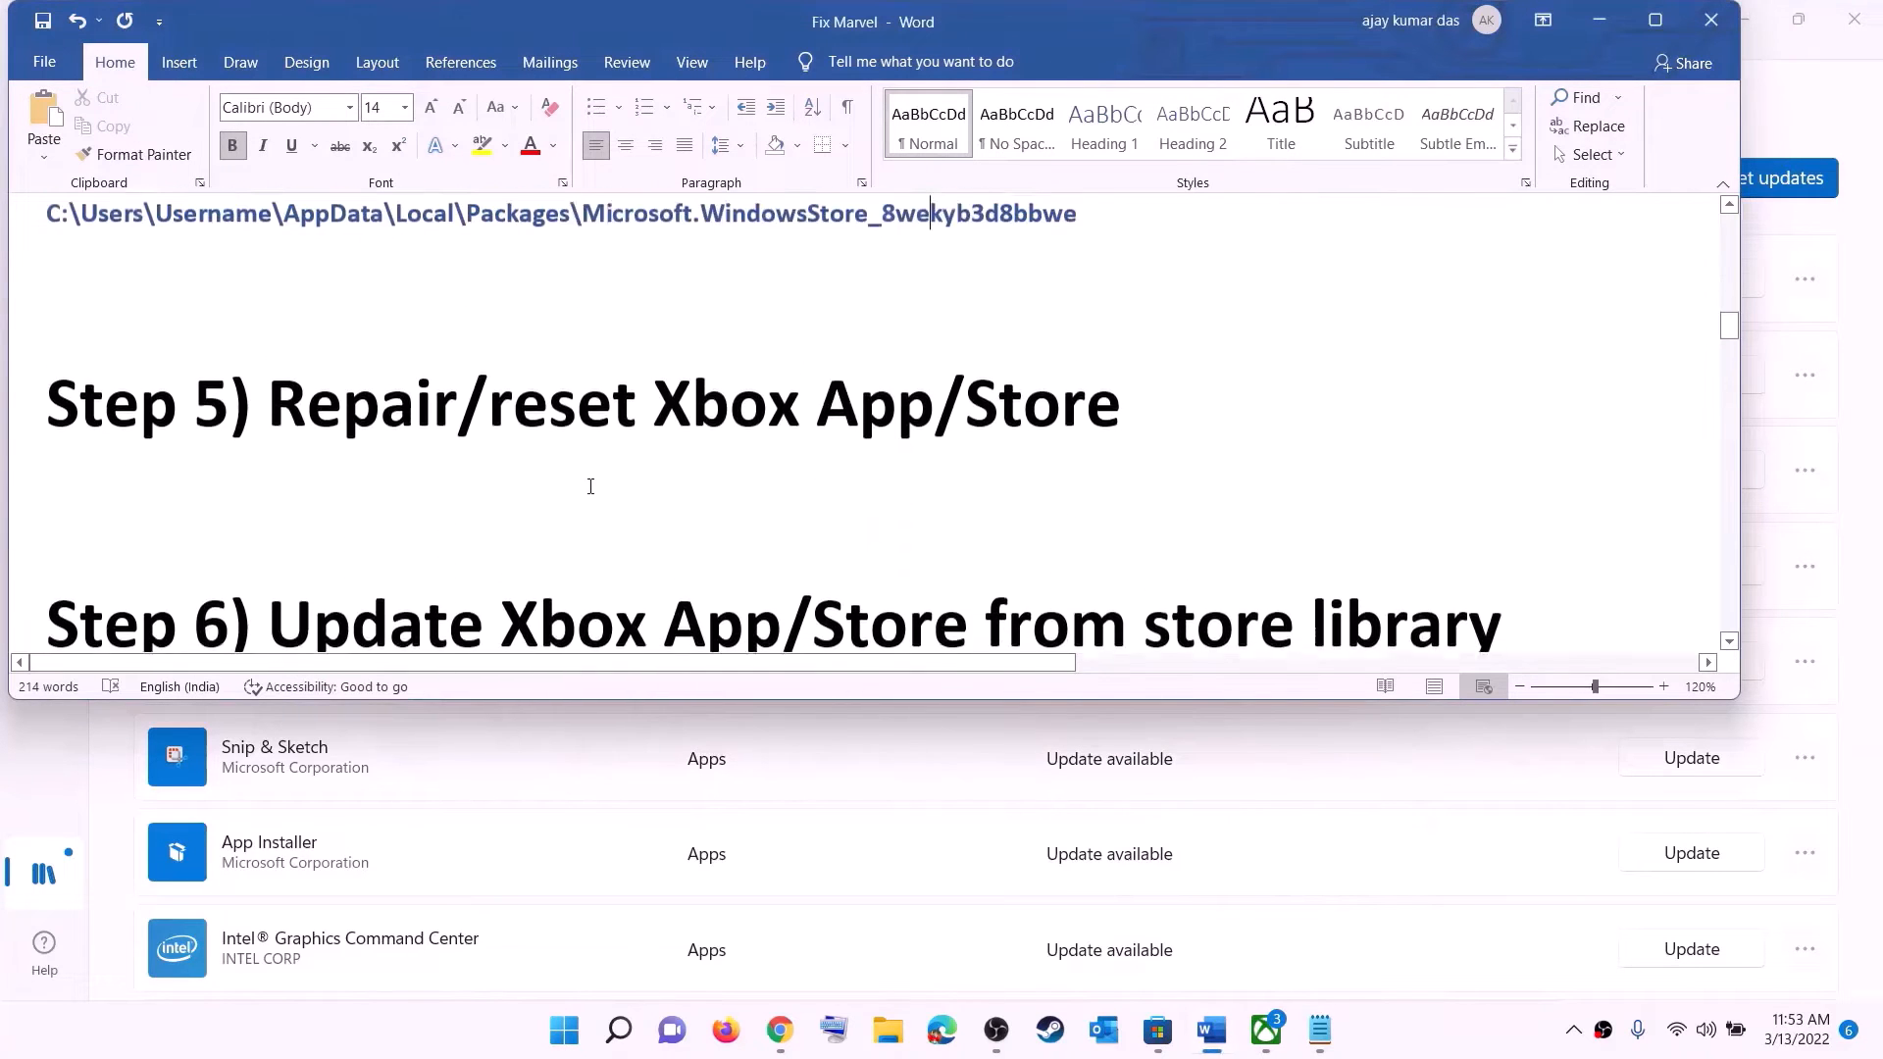
{"action": "scroll", "coordinate": [474, 543], "scroll_direction": "up", "scroll_amount": 1}
{"action": "left_click_drag", "start_coordinate": [474, 542], "coordinate": [1157, 534]}
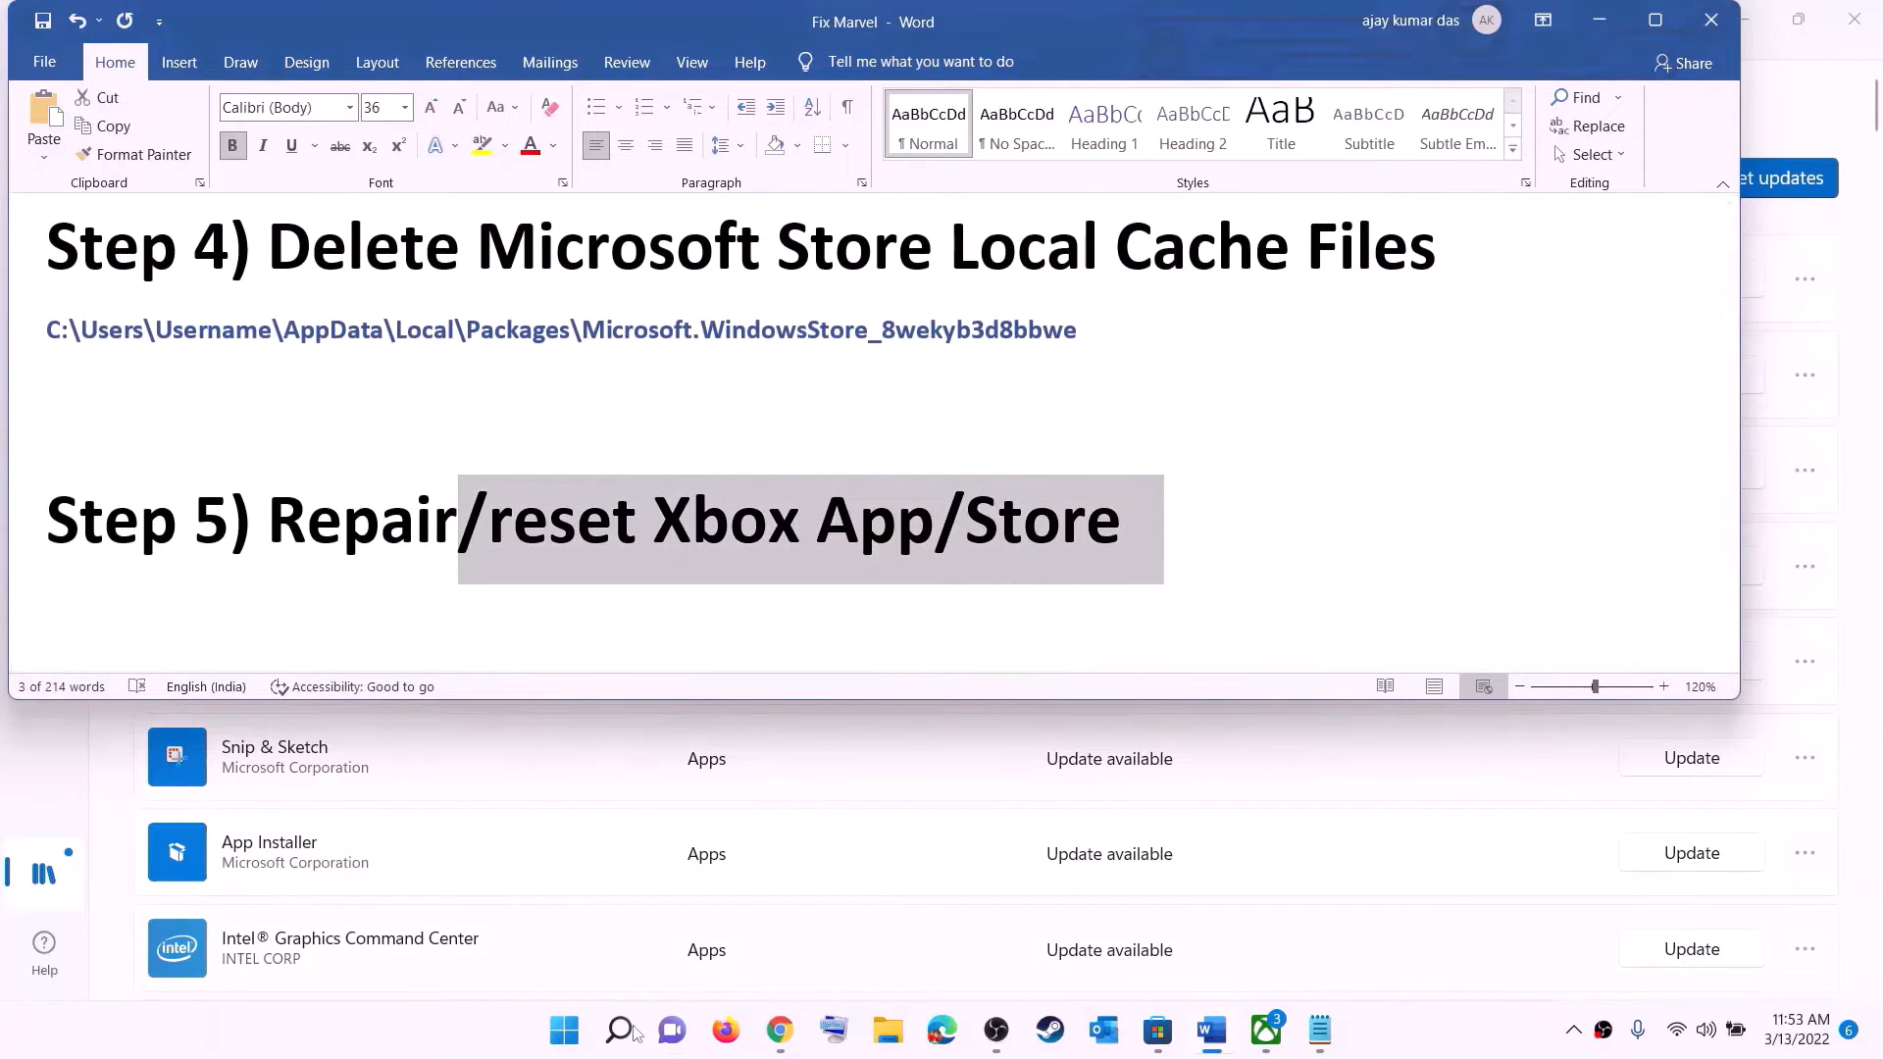
Search Windows for xbox and open the app settings of the Xbox app
{"action": "left_click", "coordinate": [564, 1032]}
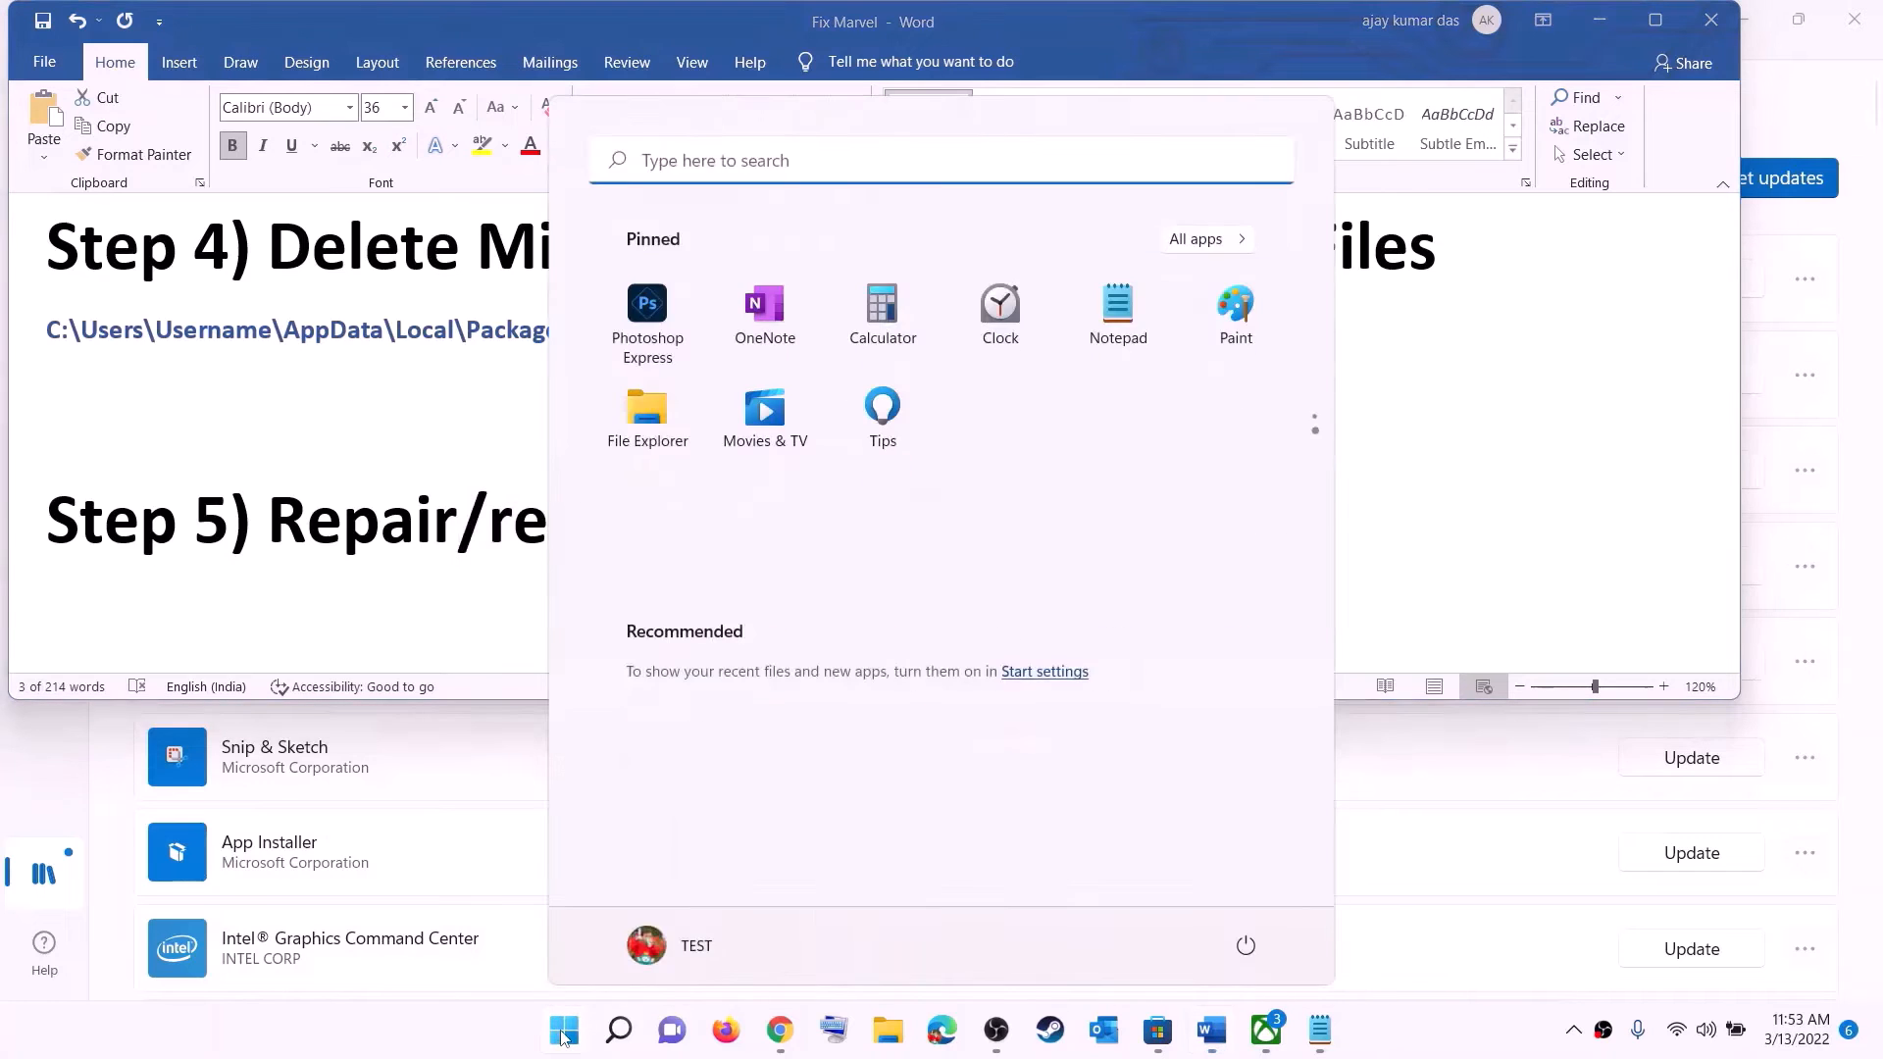
{"action": "type", "text": "xbox"}
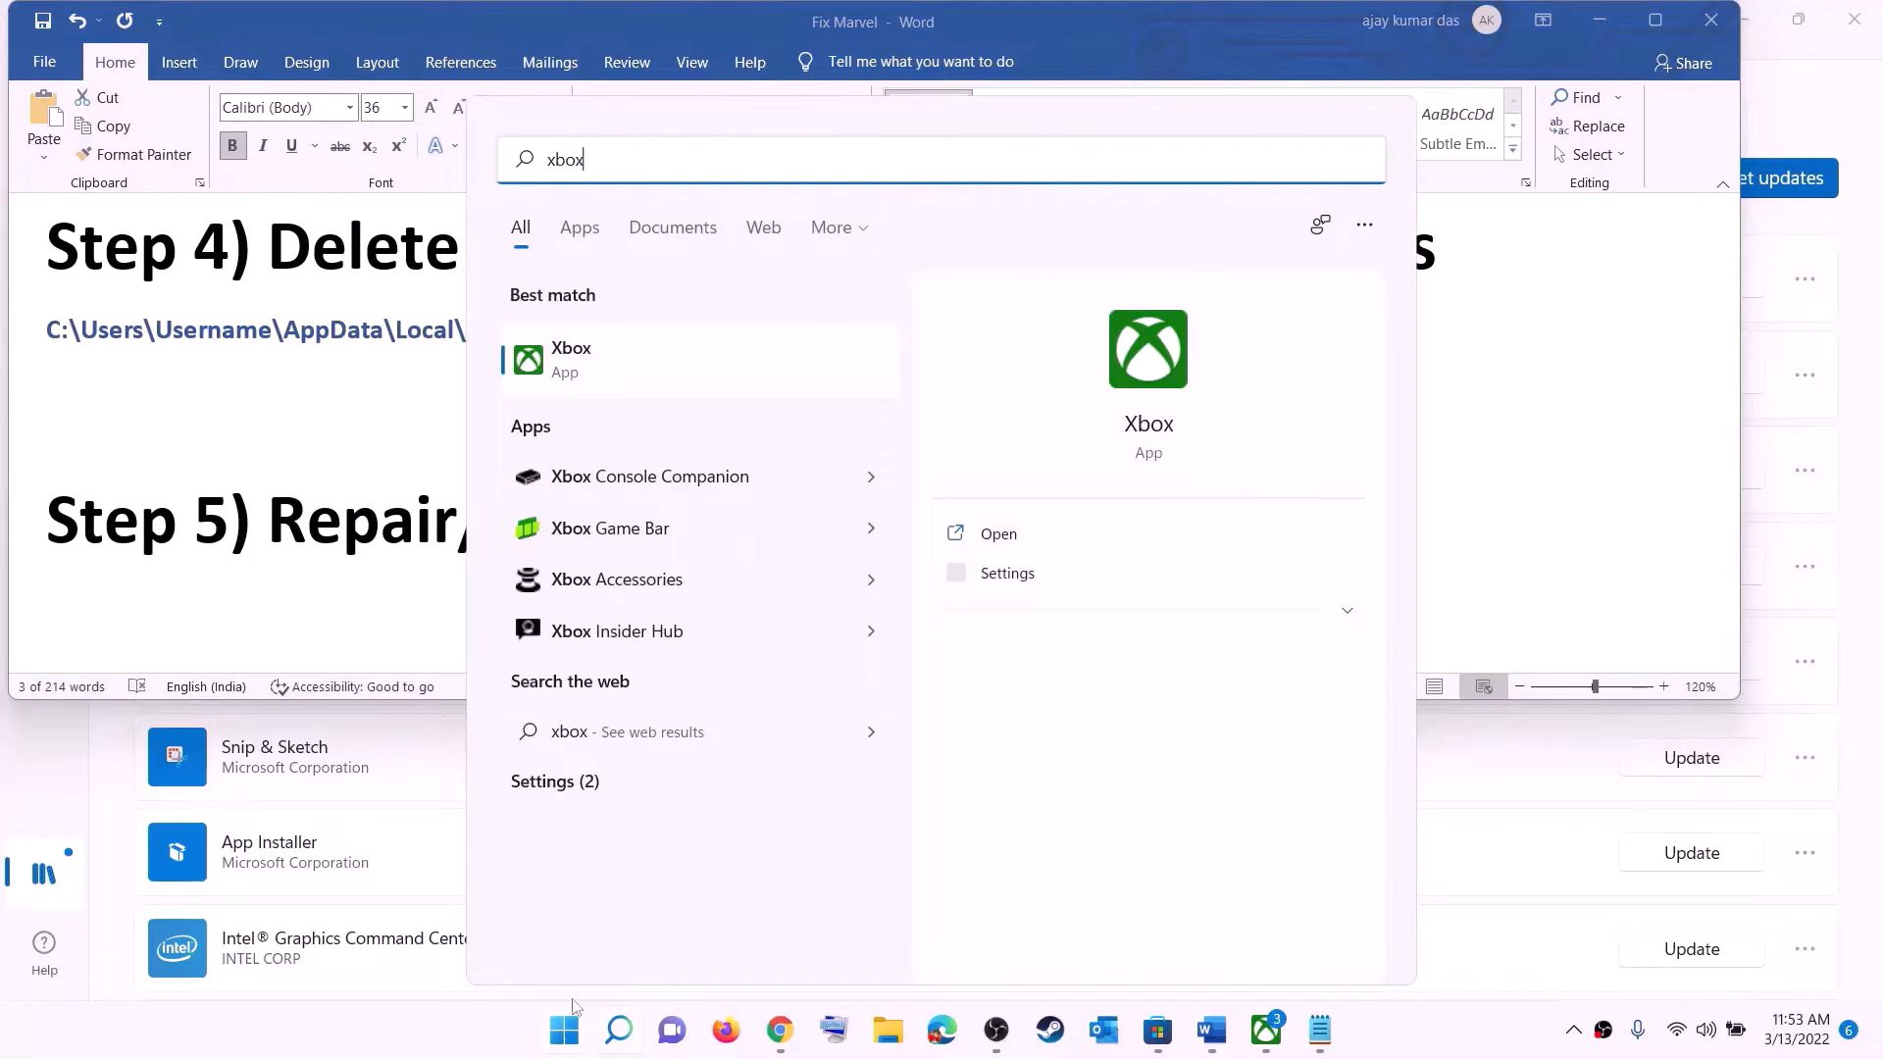
{"action": "right_click", "coordinate": [589, 364]}
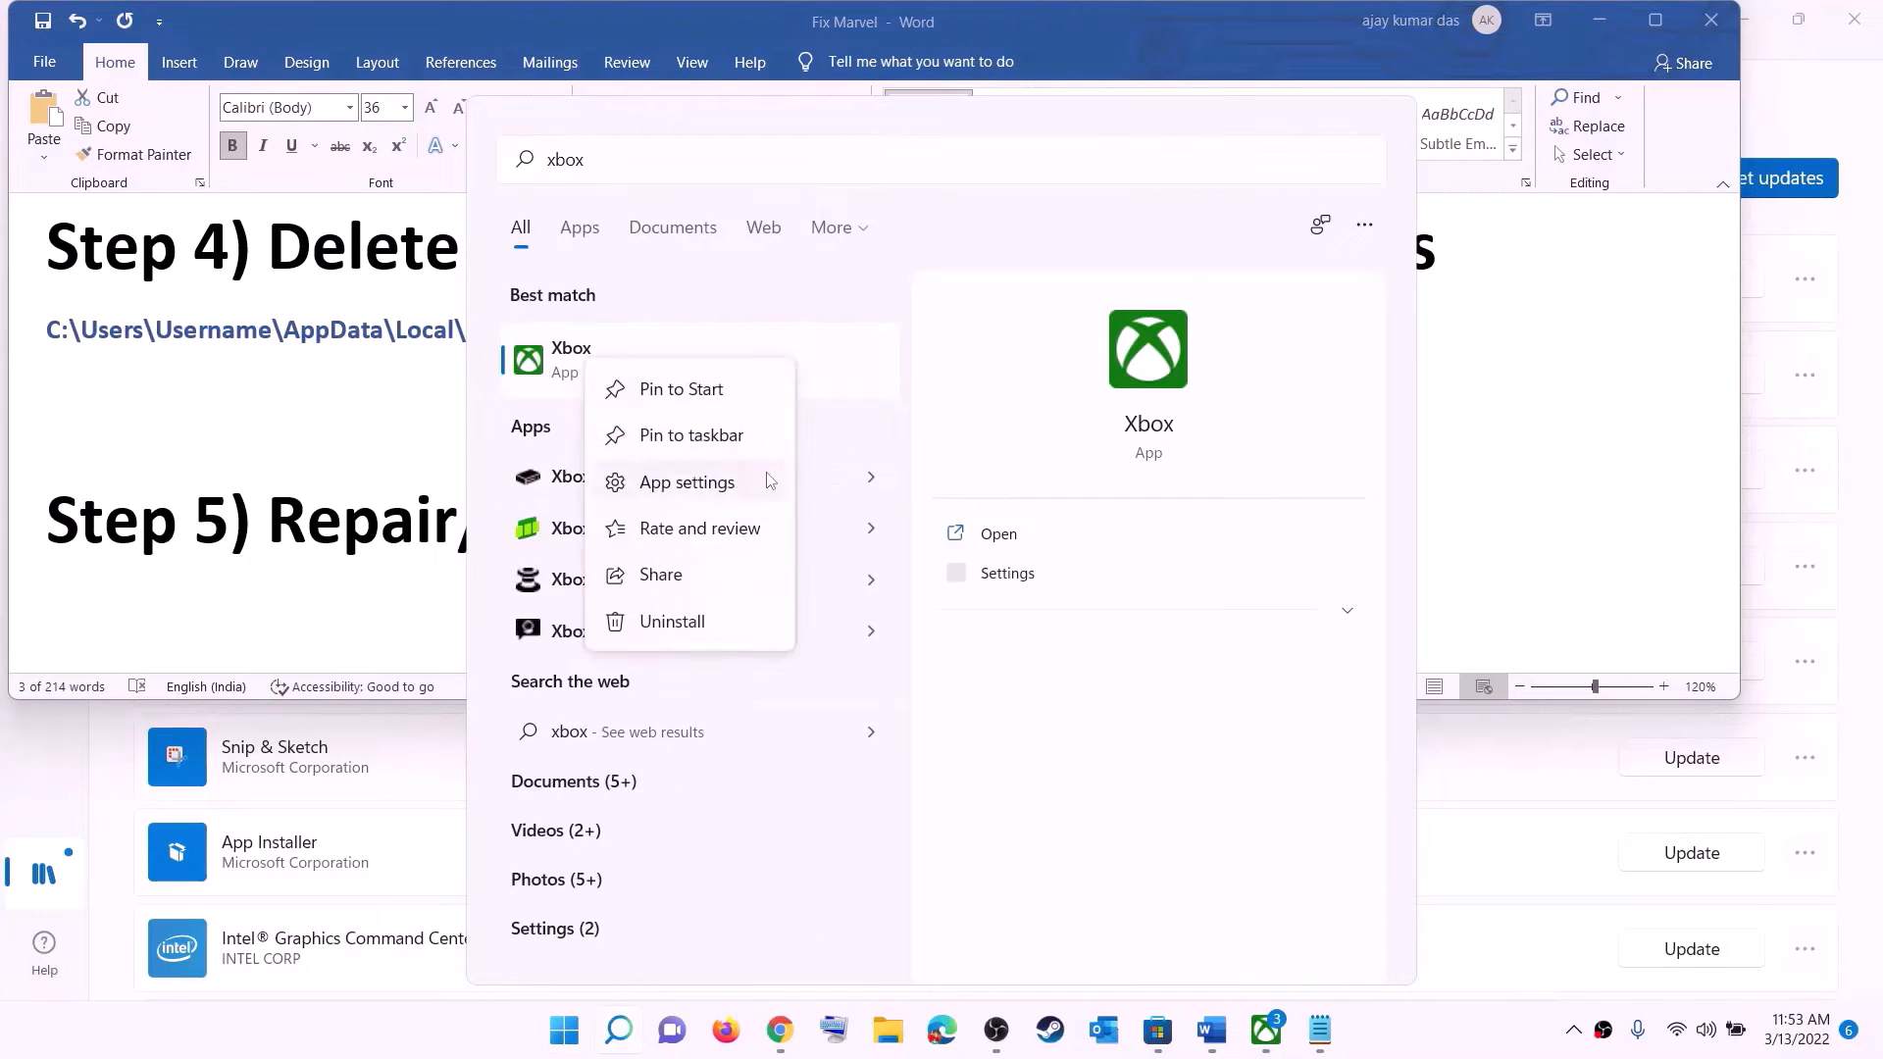
{"action": "key", "text": "Escape"}
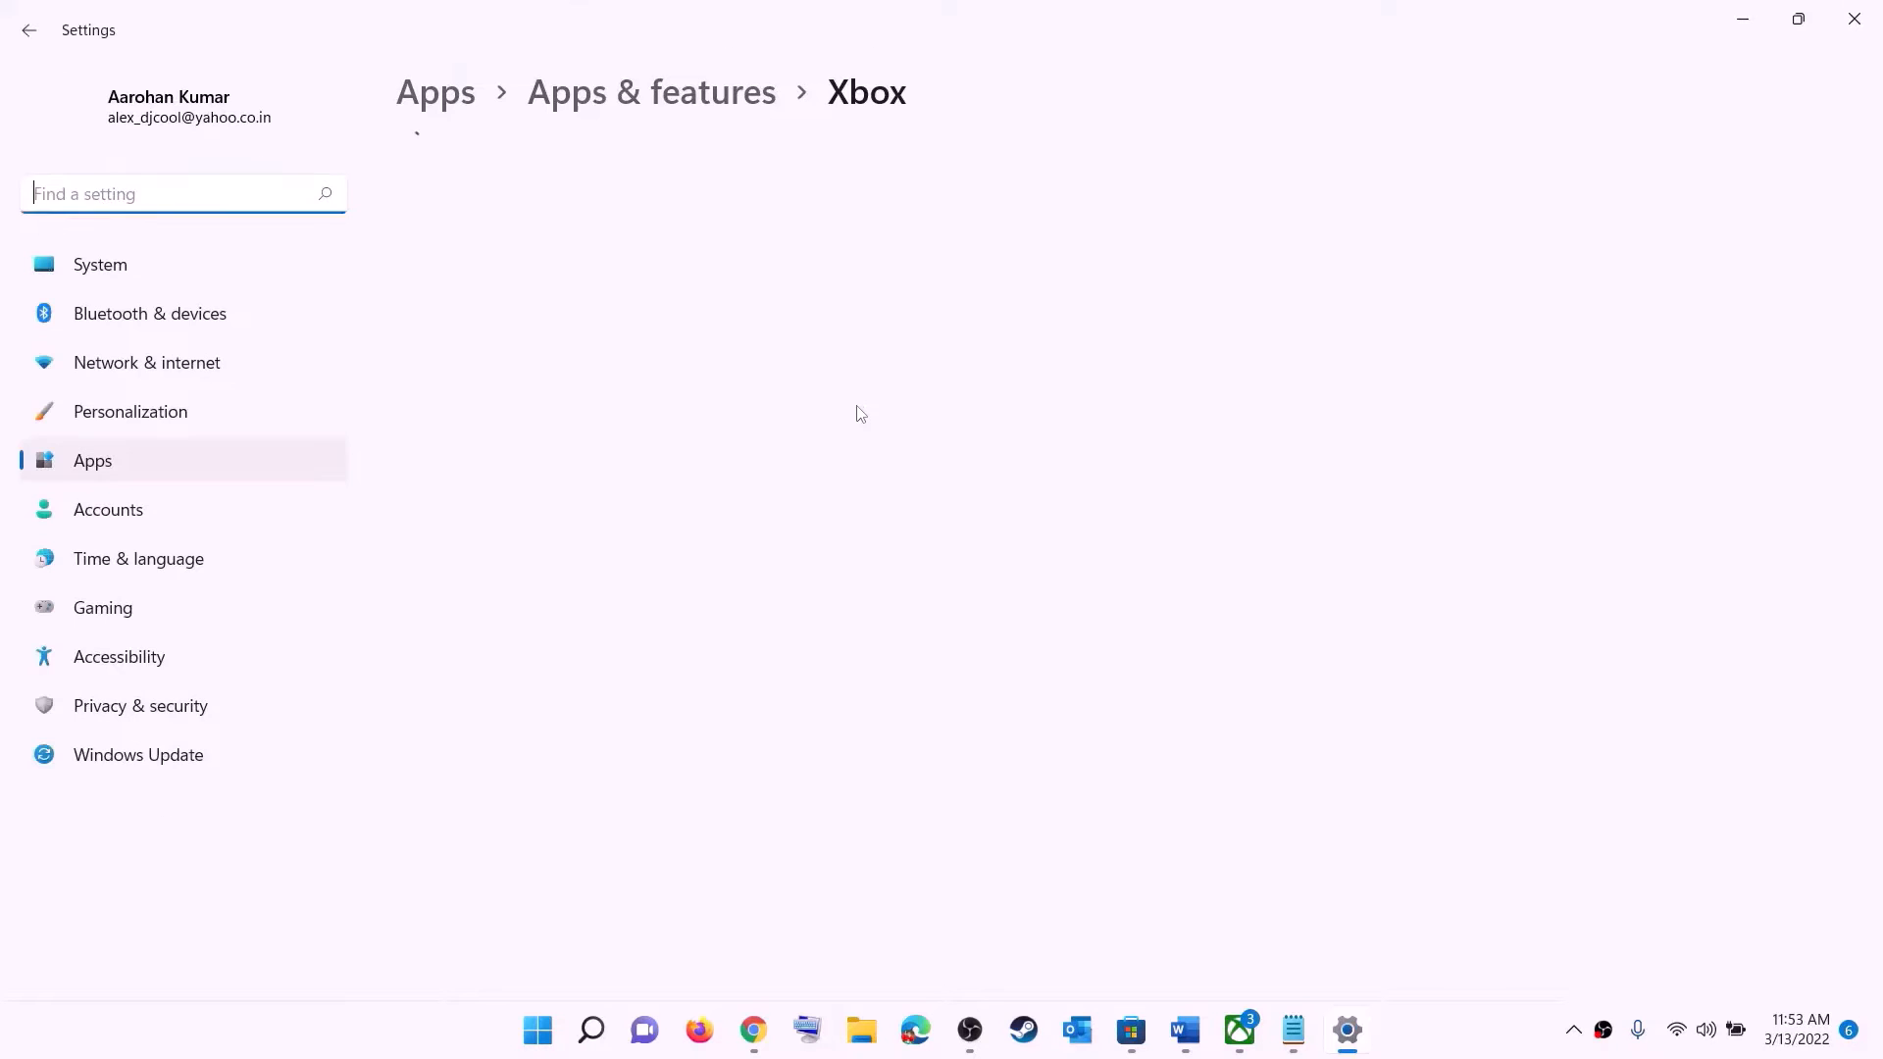
Repair the Xbox app, then reset it and confirm deleting its app data
{"action": "scroll", "coordinate": [716, 648], "scroll_direction": "down", "scroll_amount": 10}
{"action": "scroll", "coordinate": [710, 654], "scroll_direction": "down", "scroll_amount": 1}
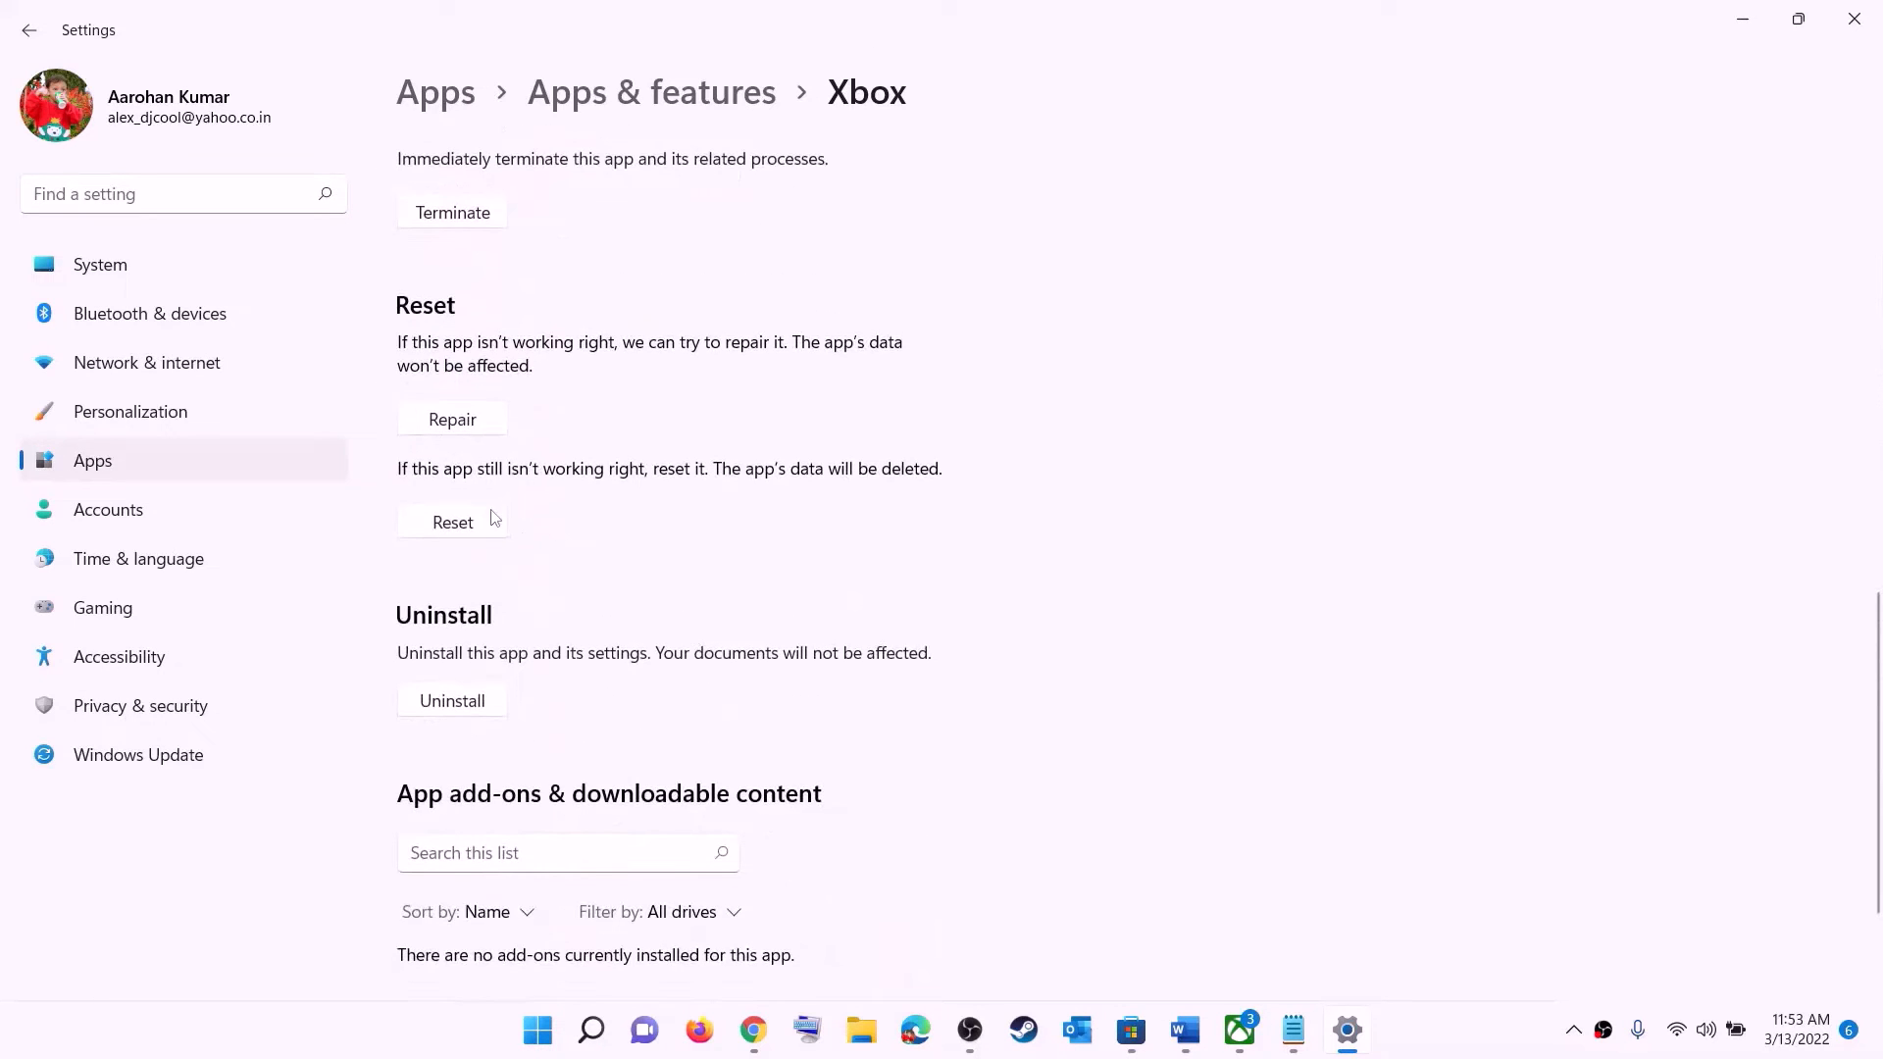
{"action": "left_click", "coordinate": [449, 431]}
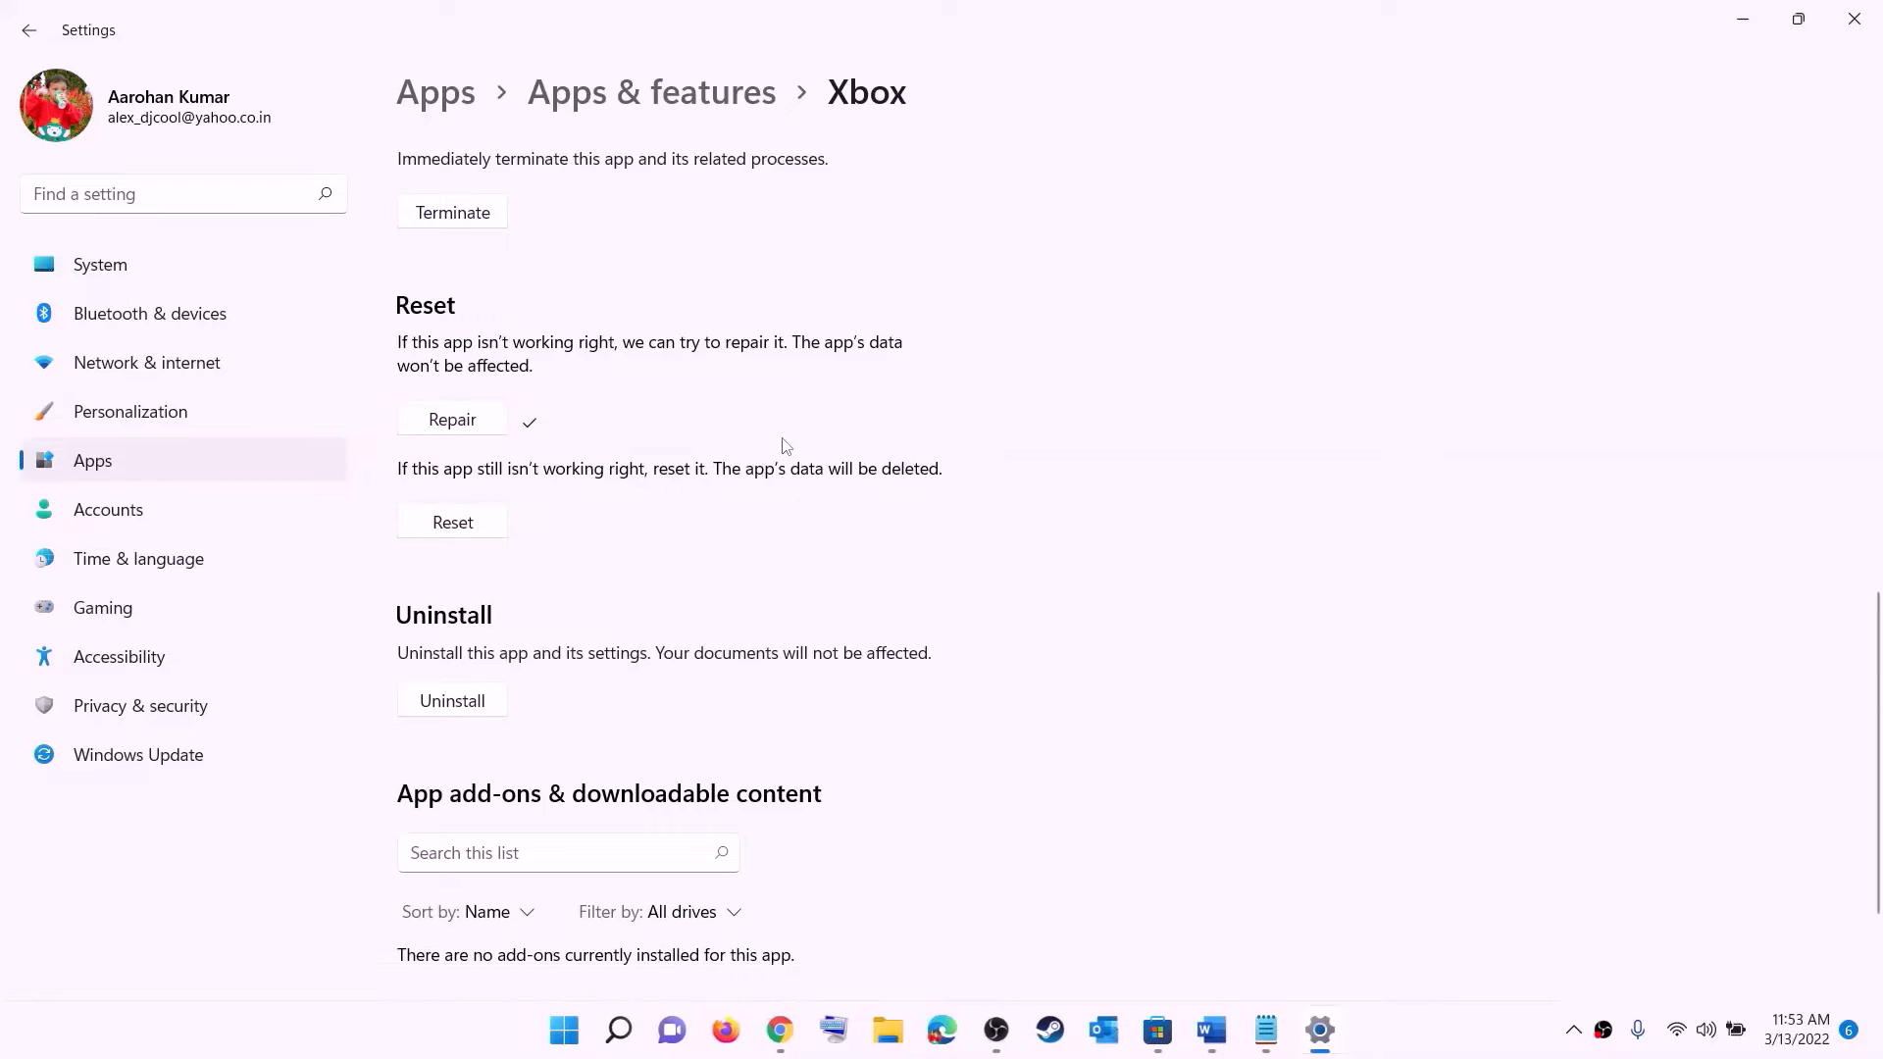
{"action": "left_click", "coordinate": [452, 532]}
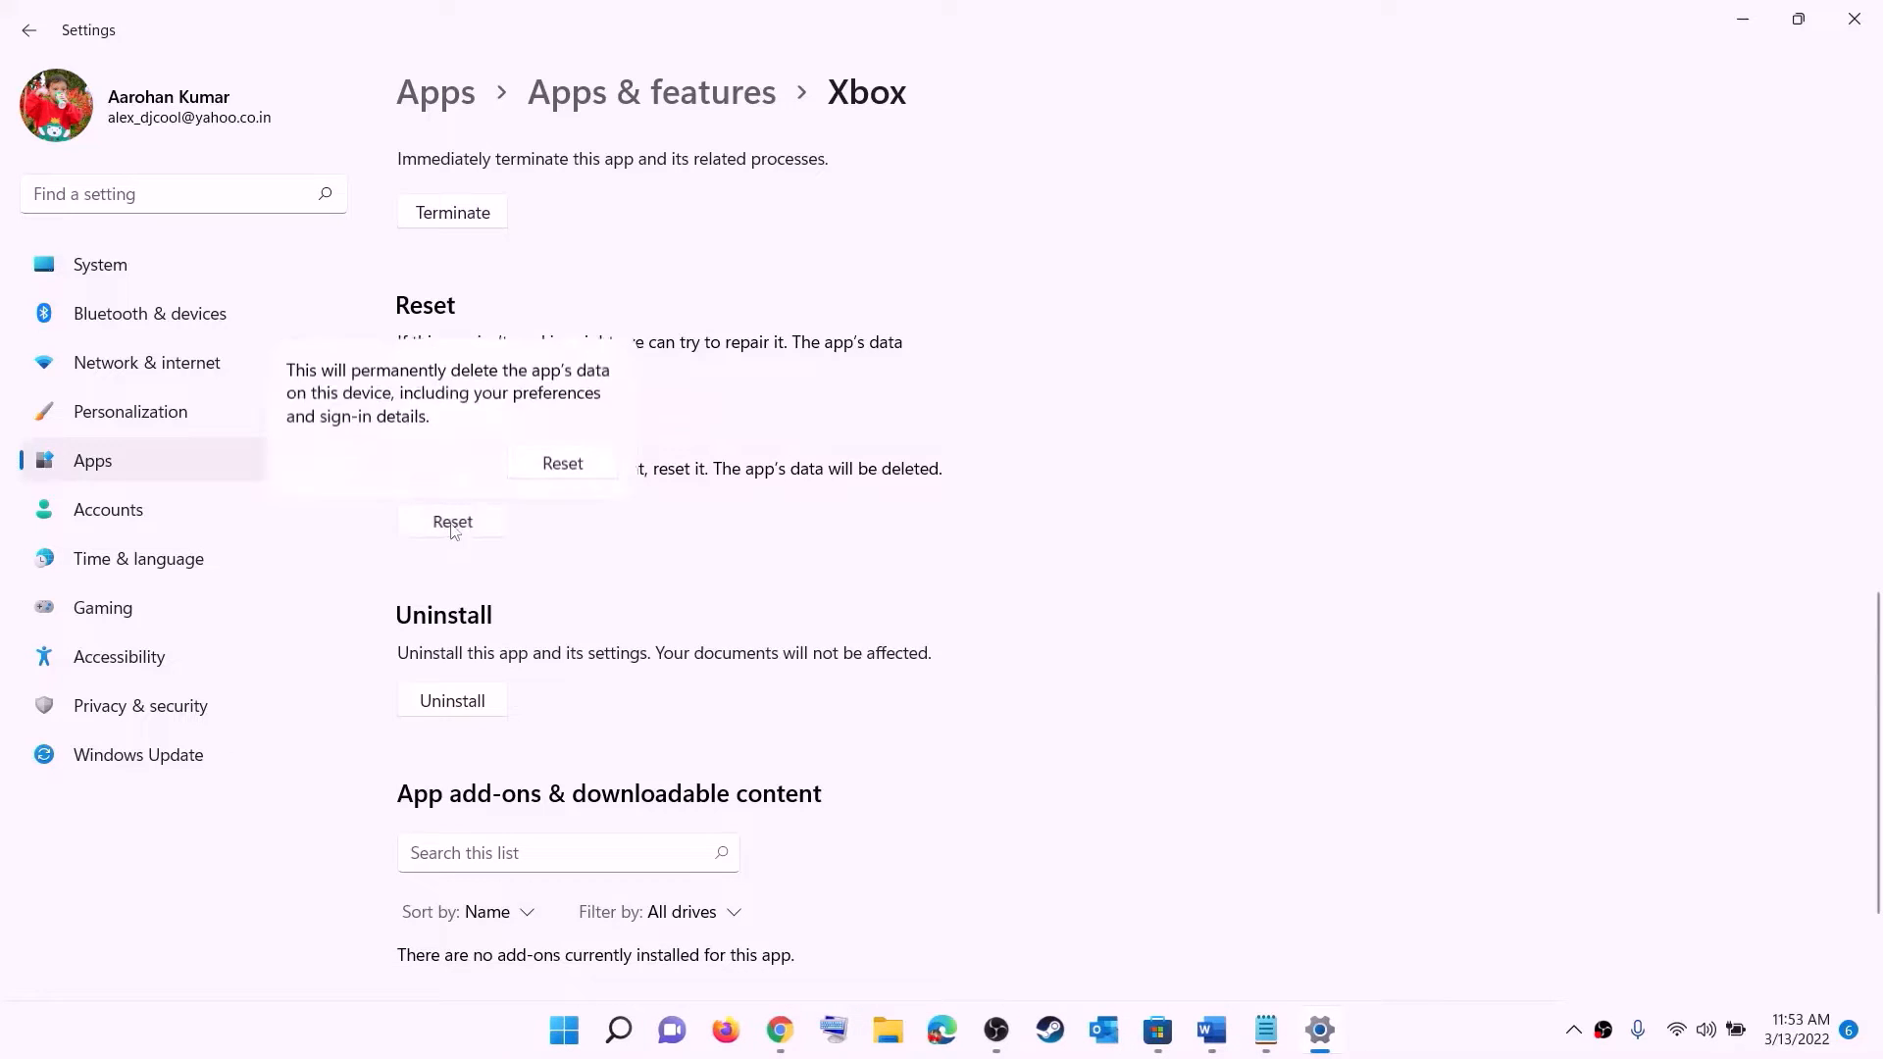
{"action": "left_click", "coordinate": [578, 468]}
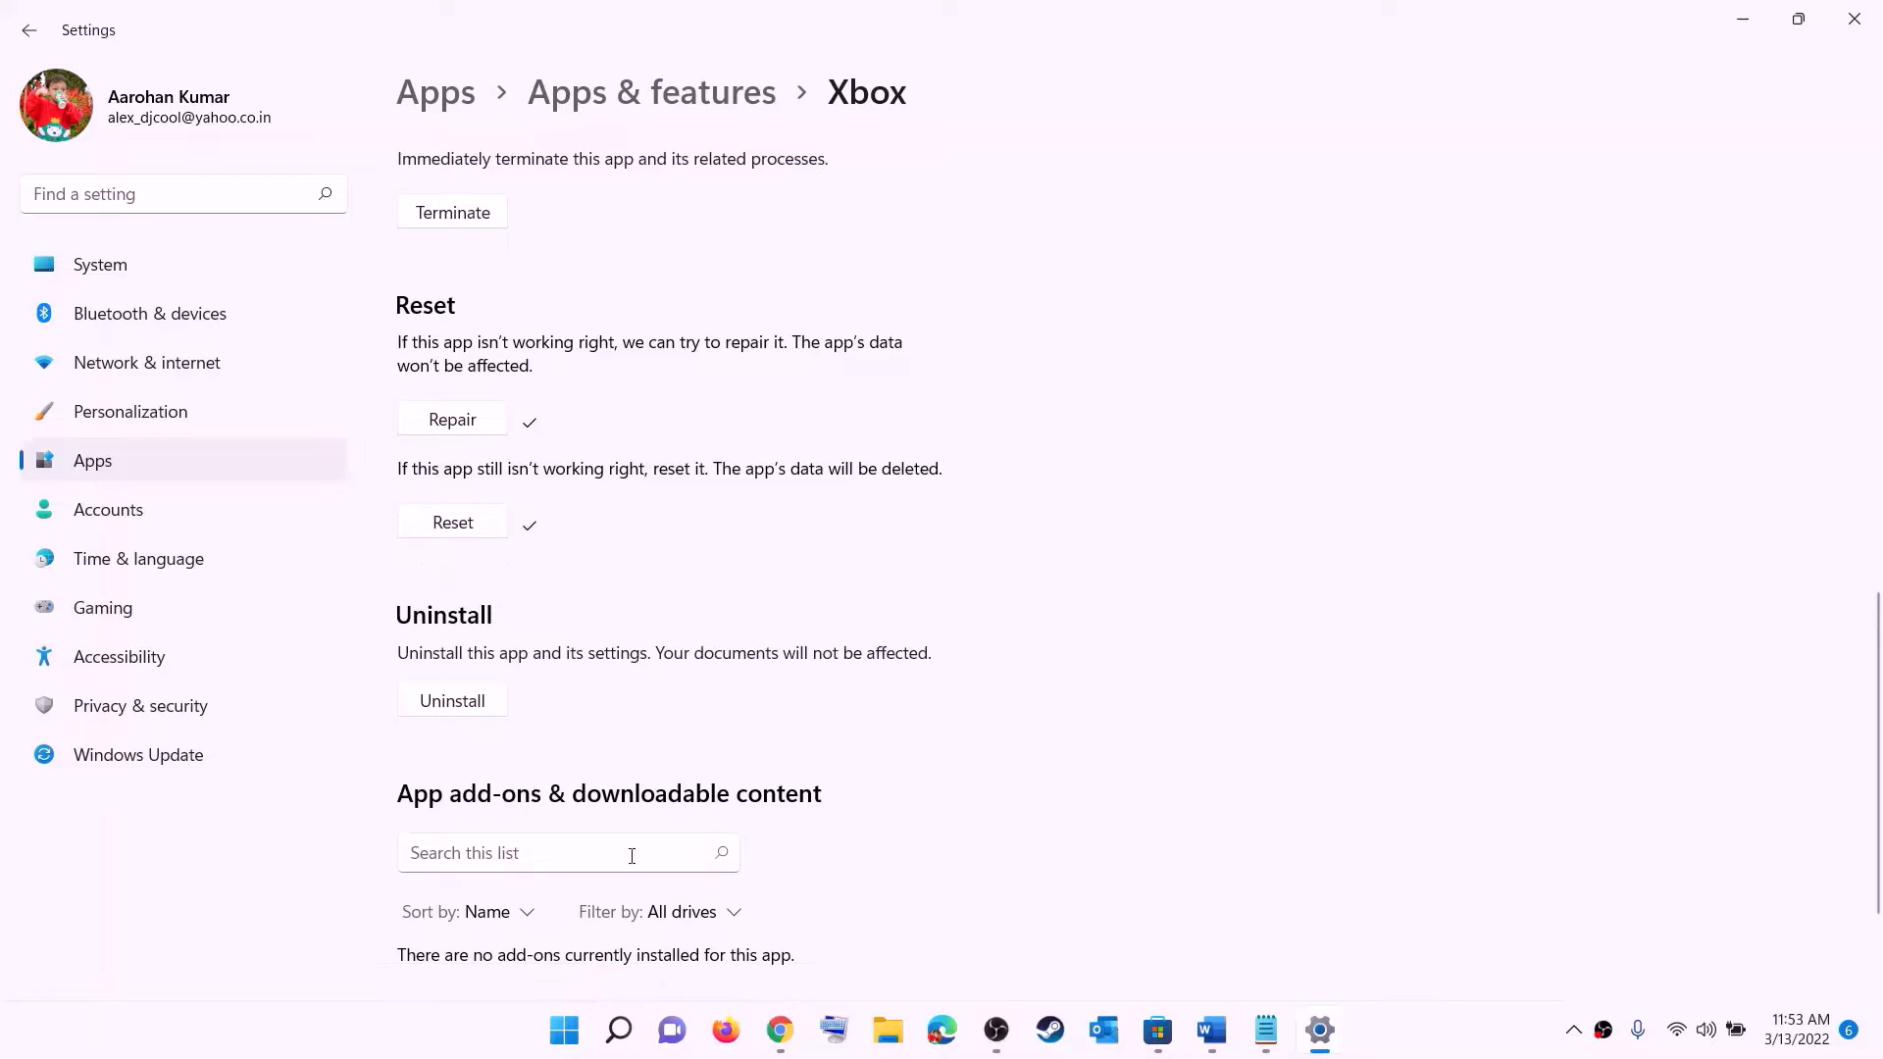
Search Windows for store and open the app settings of Microsoft Store
{"action": "left_click", "coordinate": [560, 1041]}
{"action": "type", "text": "st"}
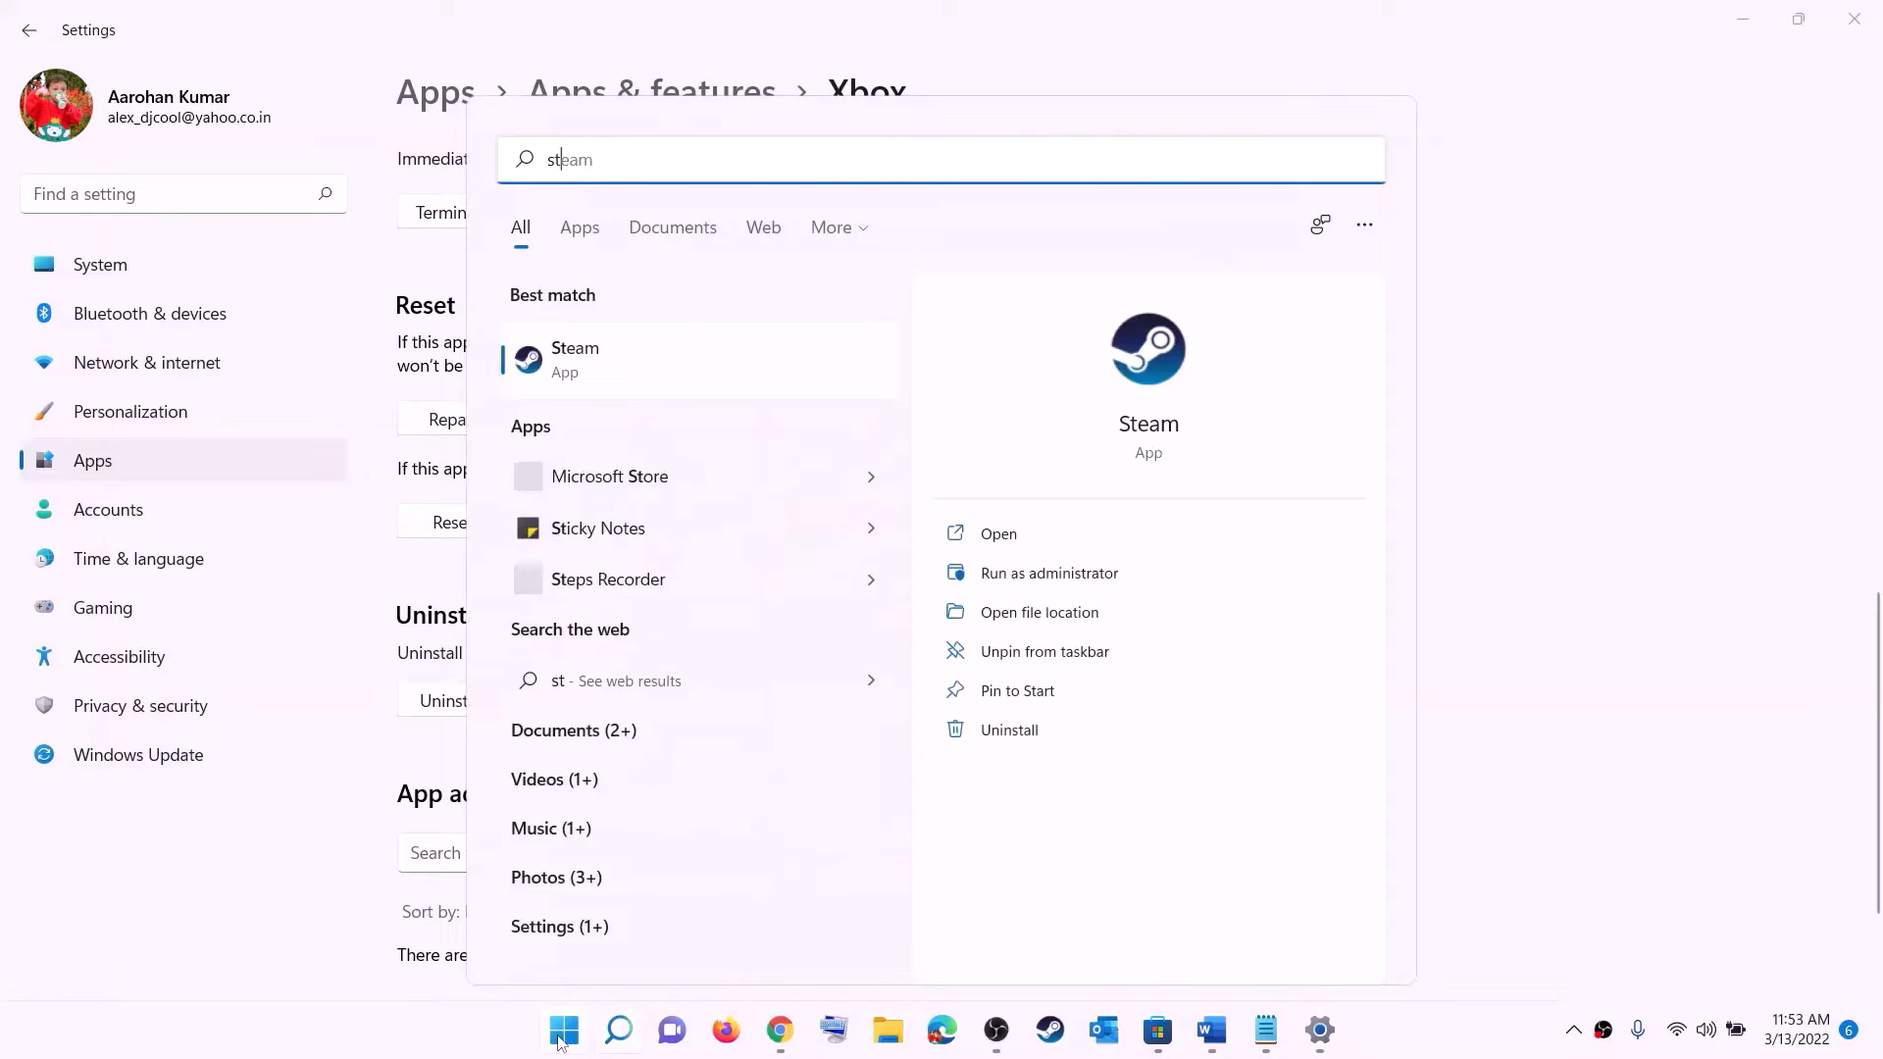
{"action": "type", "text": "ore"}
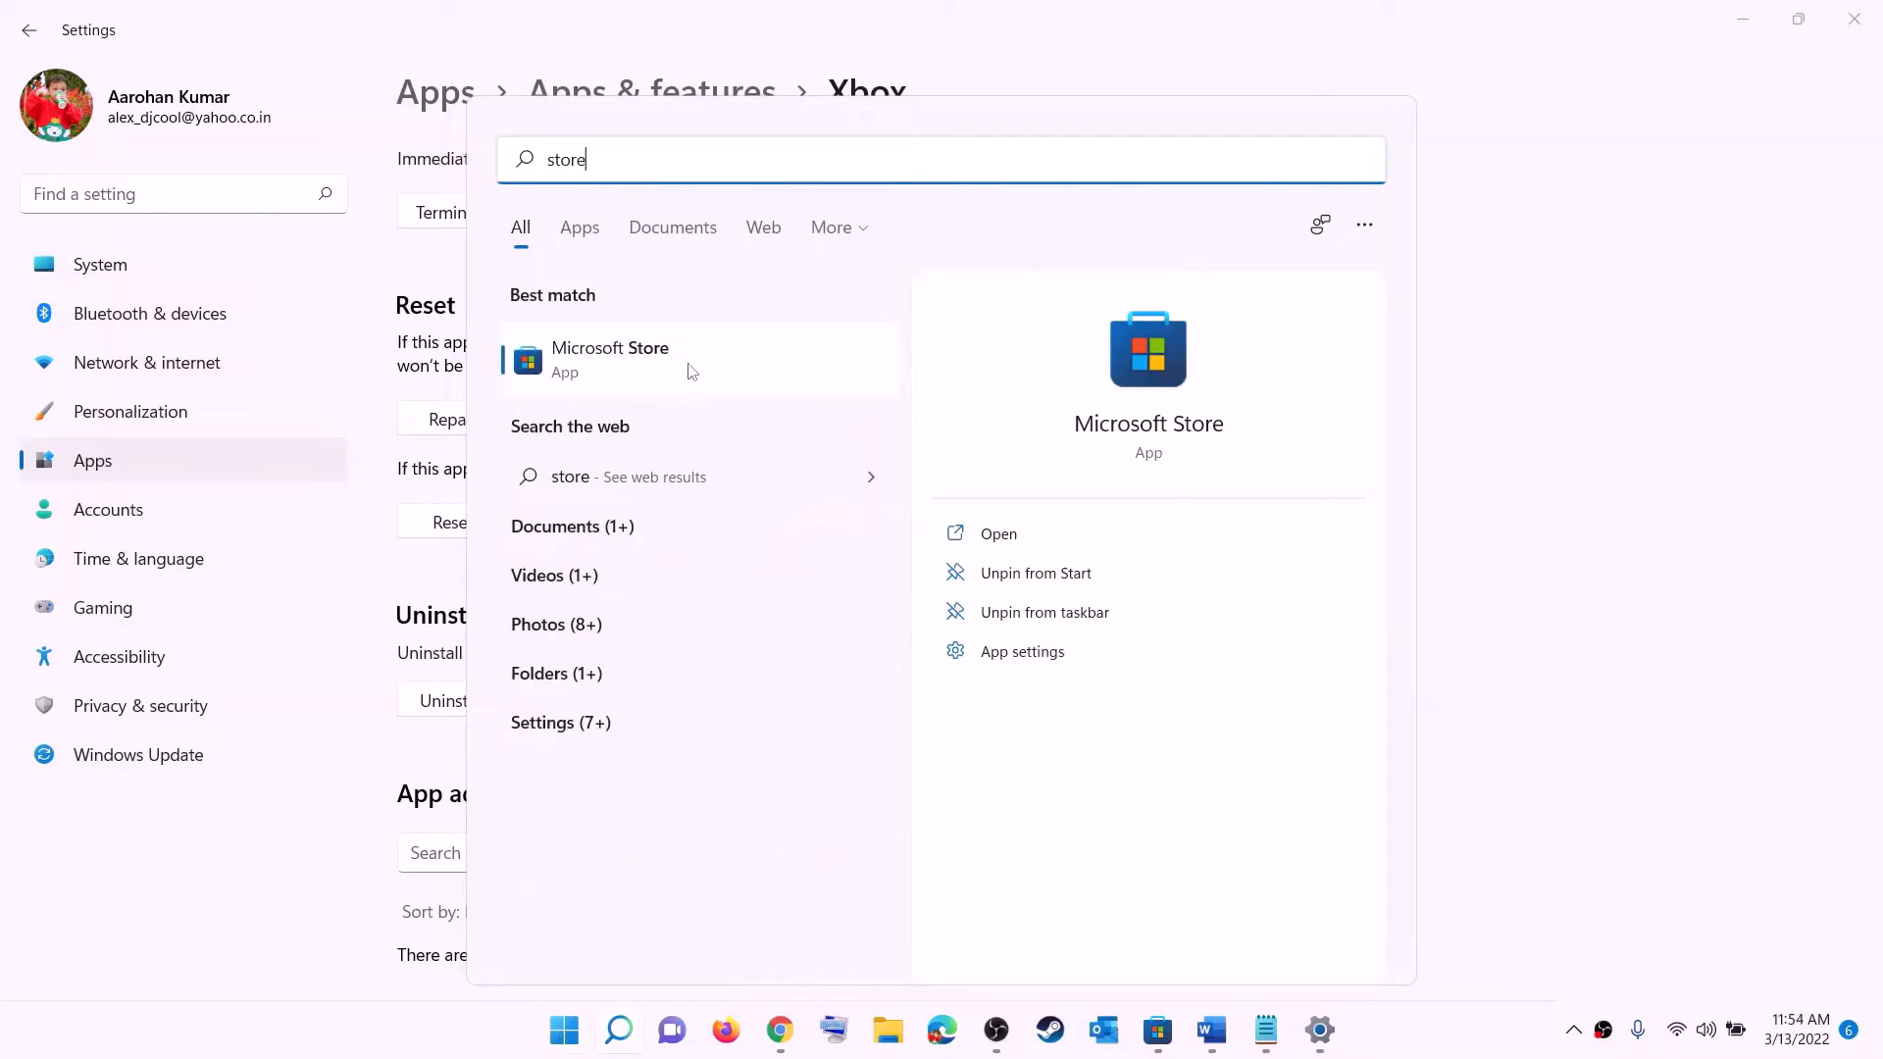
{"action": "left_click", "coordinate": [613, 381]}
{"action": "right_click", "coordinate": [613, 382]}
{"action": "left_click", "coordinate": [735, 510]}
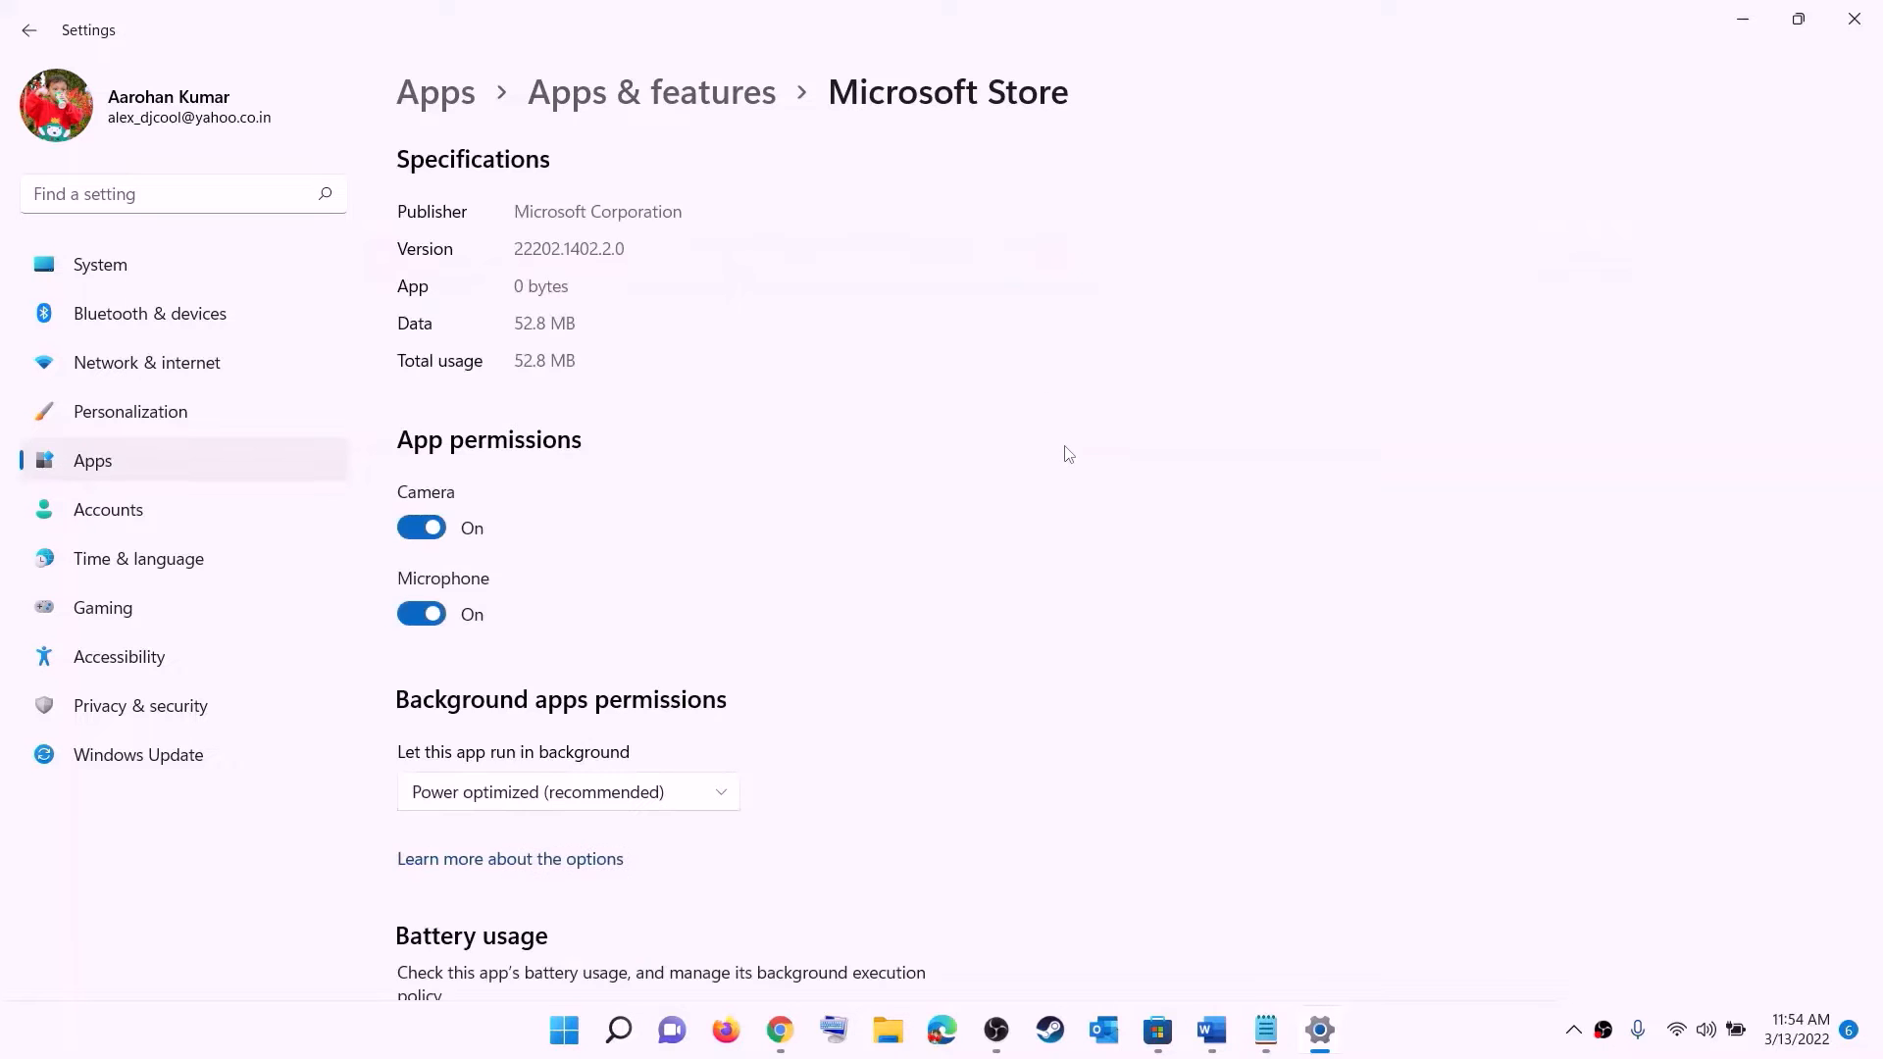
Repair Microsoft Store, then reset it and confirm deleting its app data
{"action": "scroll", "coordinate": [1068, 453], "scroll_direction": "down", "scroll_amount": 10}
{"action": "left_click", "coordinate": [464, 714]}
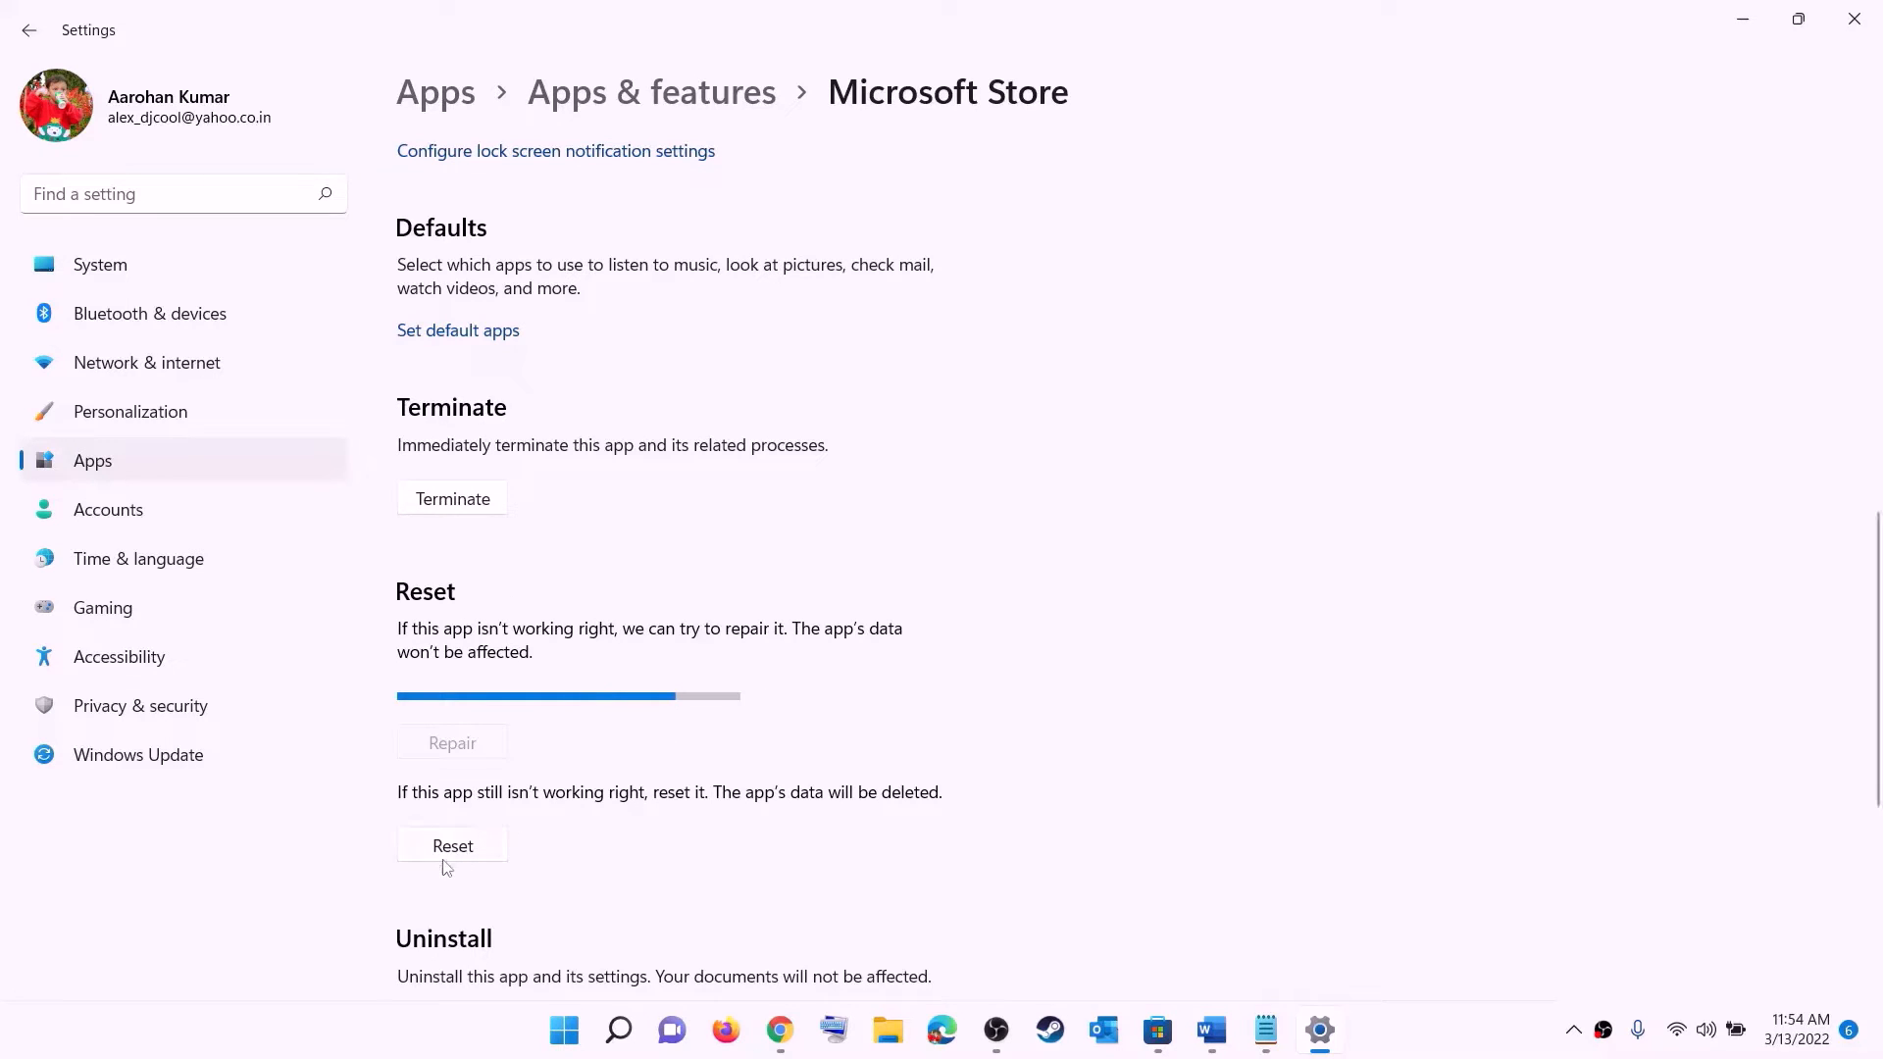
{"action": "left_click", "coordinate": [471, 854]}
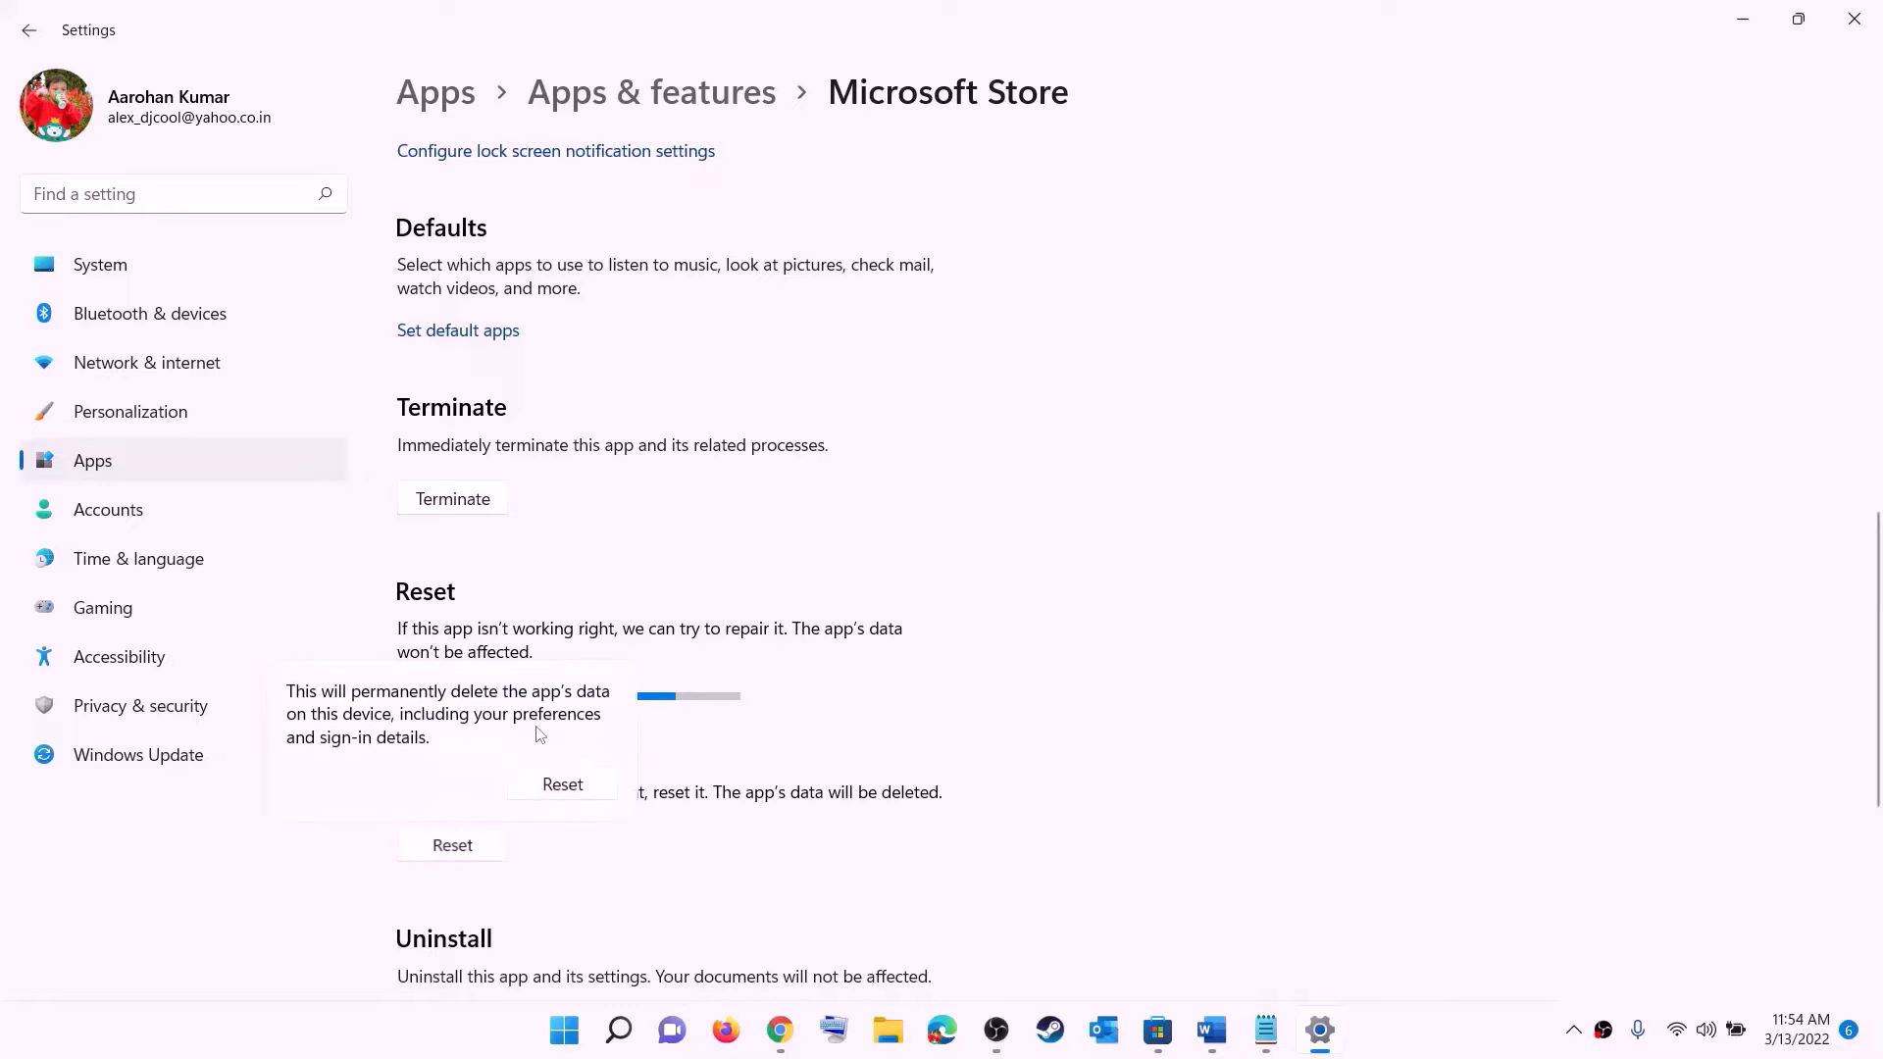
{"action": "left_click", "coordinate": [559, 782]}
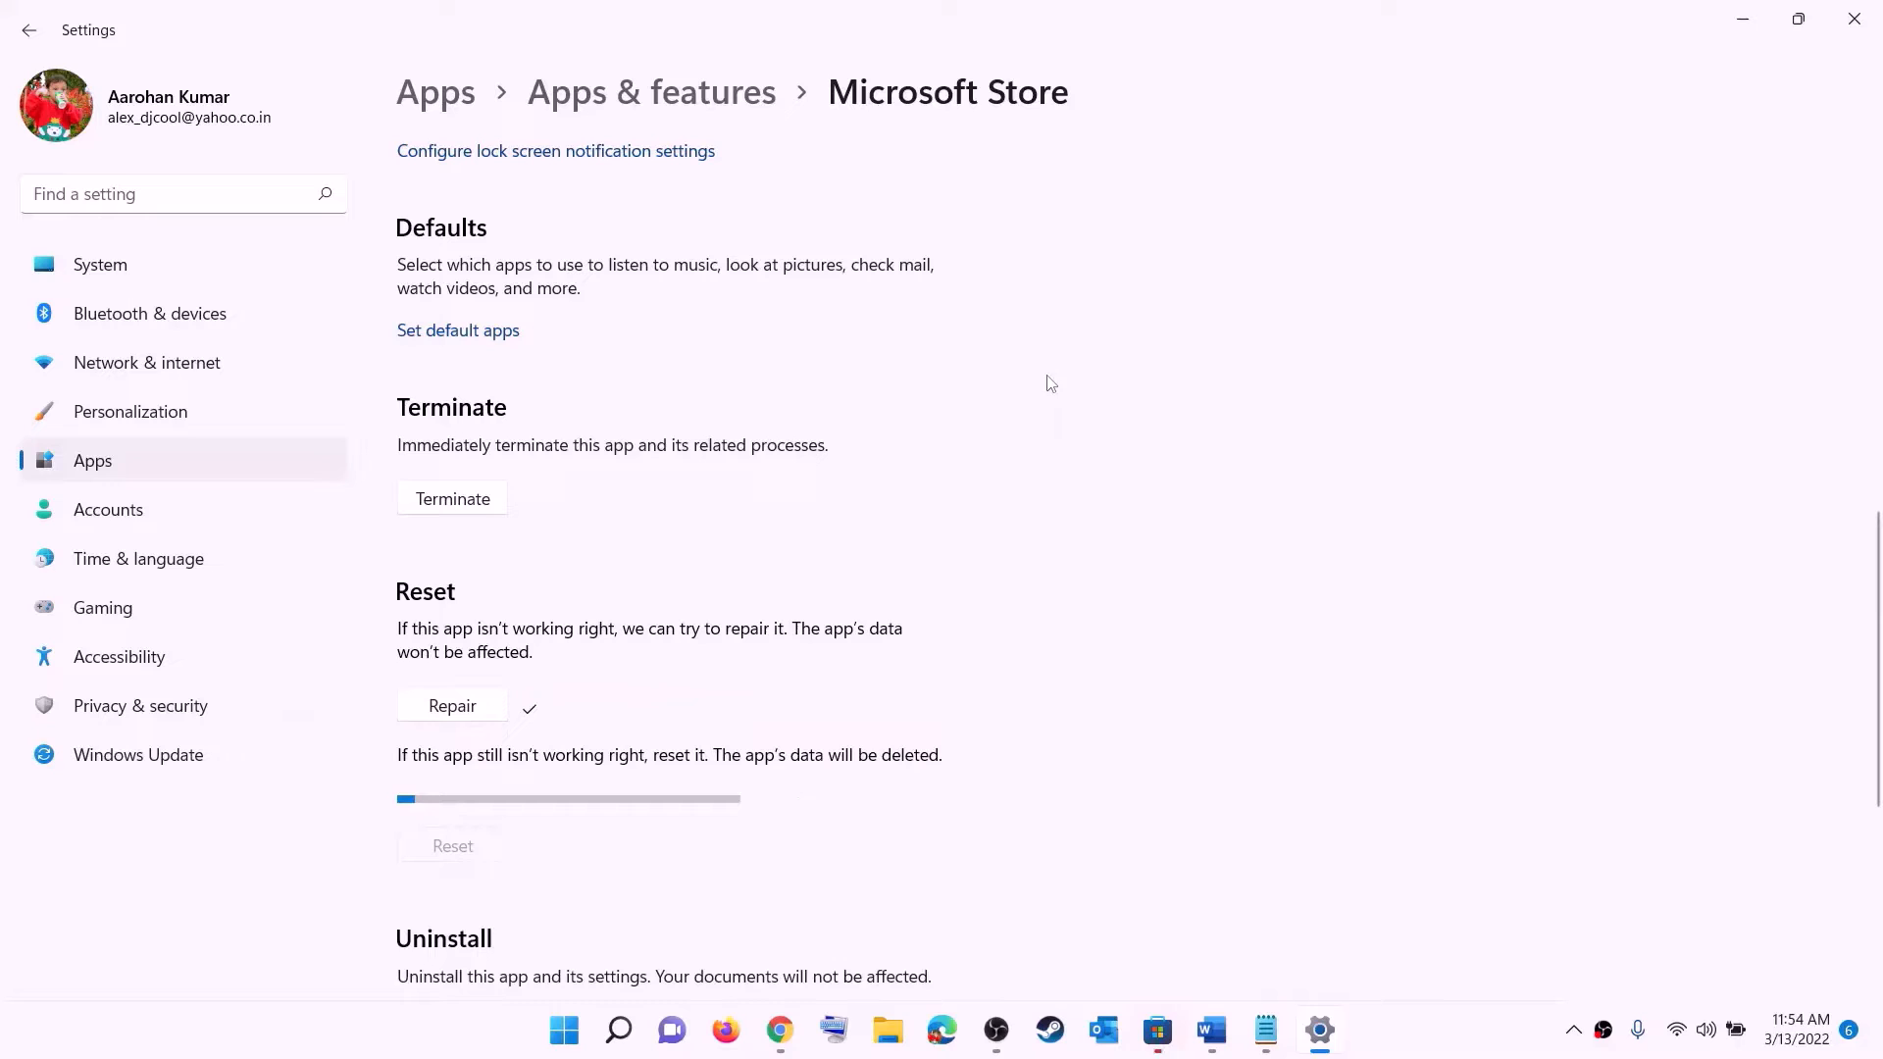
Switch to the Word document and review Step 6 about updating the Xbox app and Store from the store library
{"action": "left_click", "coordinate": [1213, 1030]}
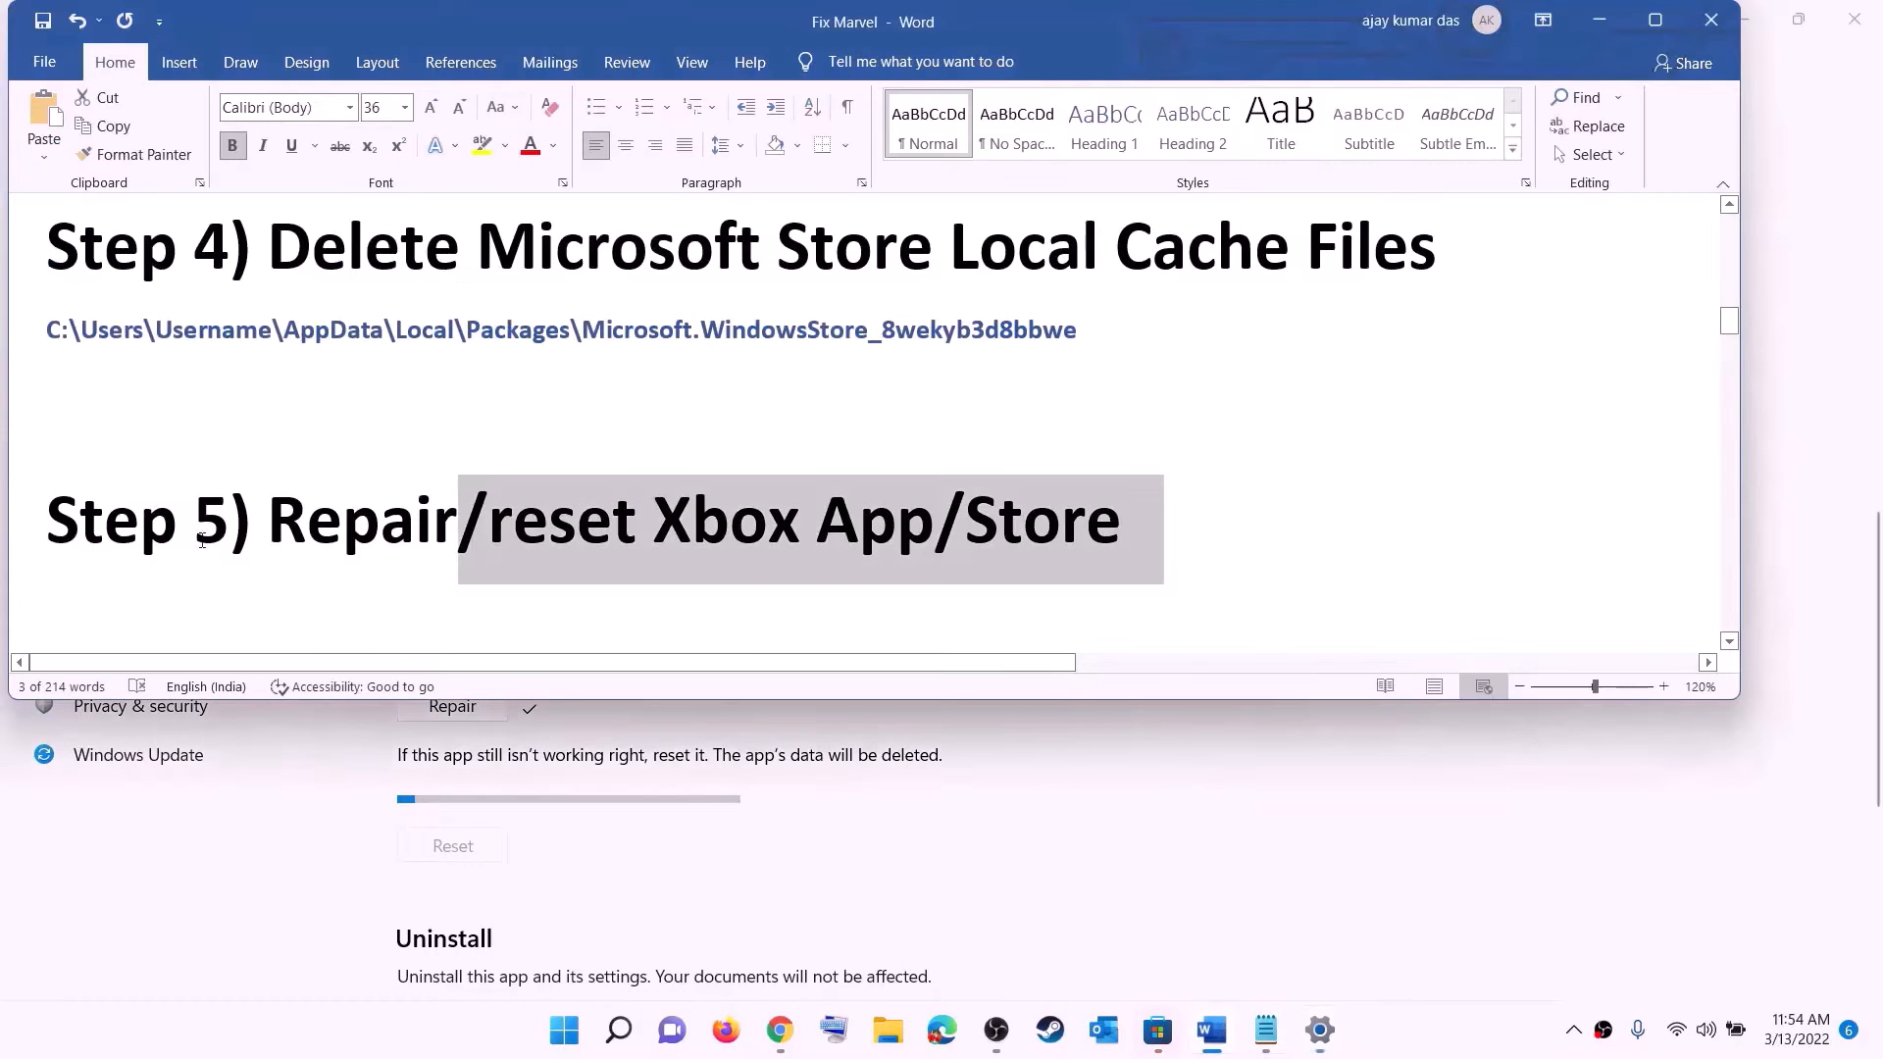
{"action": "scroll", "coordinate": [324, 515], "scroll_direction": "down", "scroll_amount": 2}
{"action": "left_click_drag", "start_coordinate": [323, 514], "coordinate": [1496, 509]}
{"action": "left_click", "coordinate": [988, 514]}
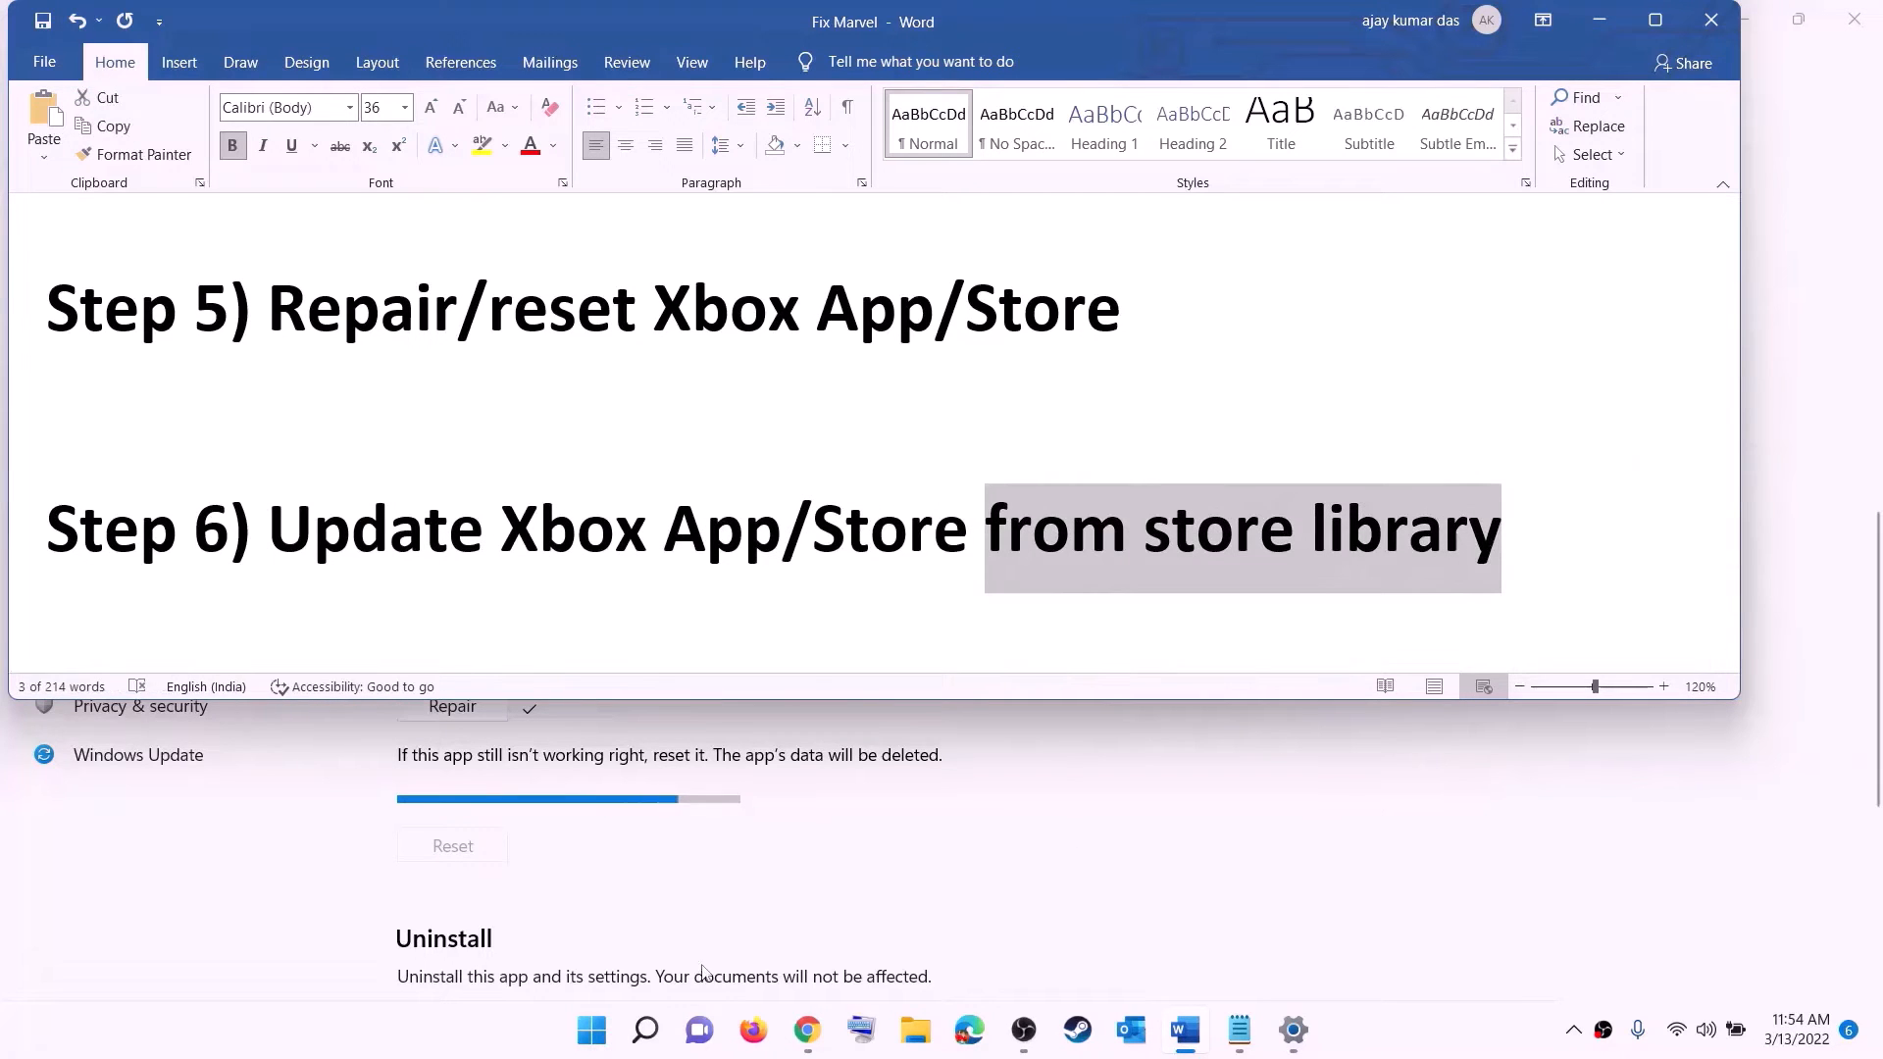
Search Windows for store, launch Microsoft Store and maximize its window
{"action": "left_click", "coordinate": [591, 1029]}
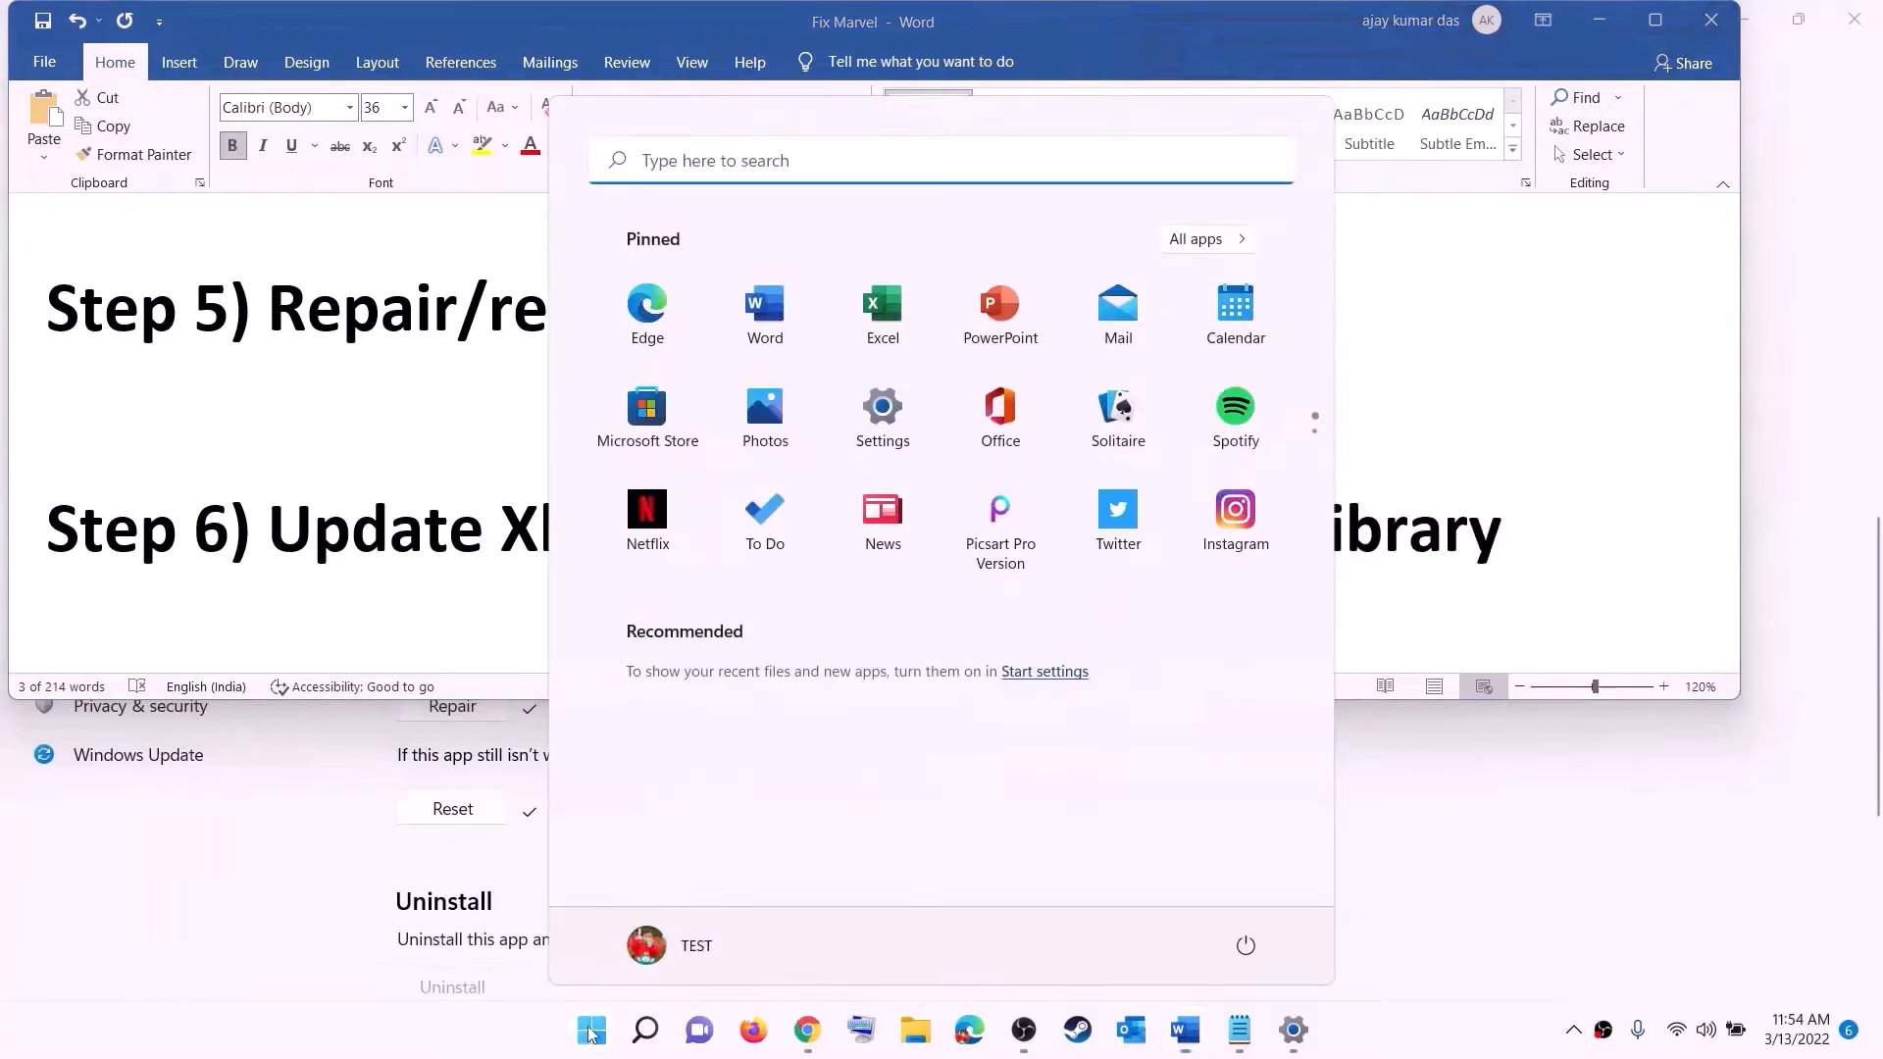
{"action": "type", "text": "store"}
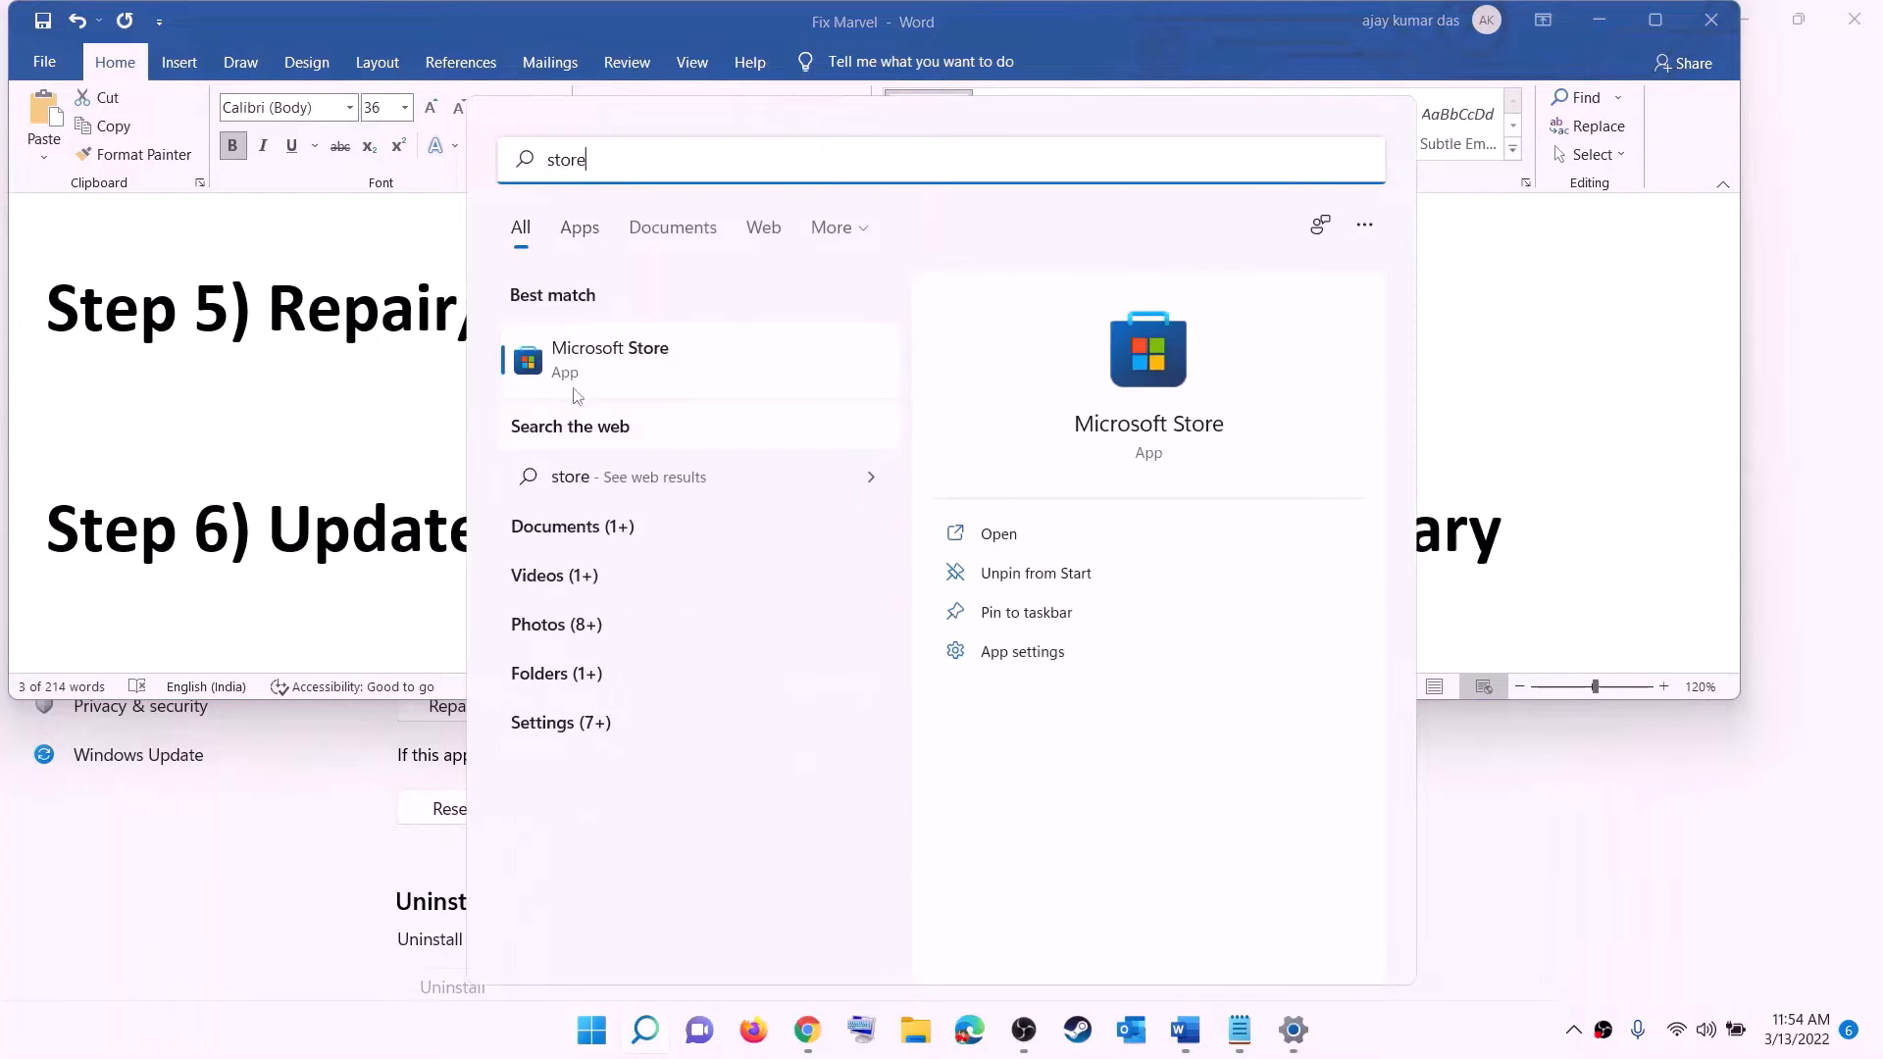
{"action": "left_click", "coordinate": [566, 363]}
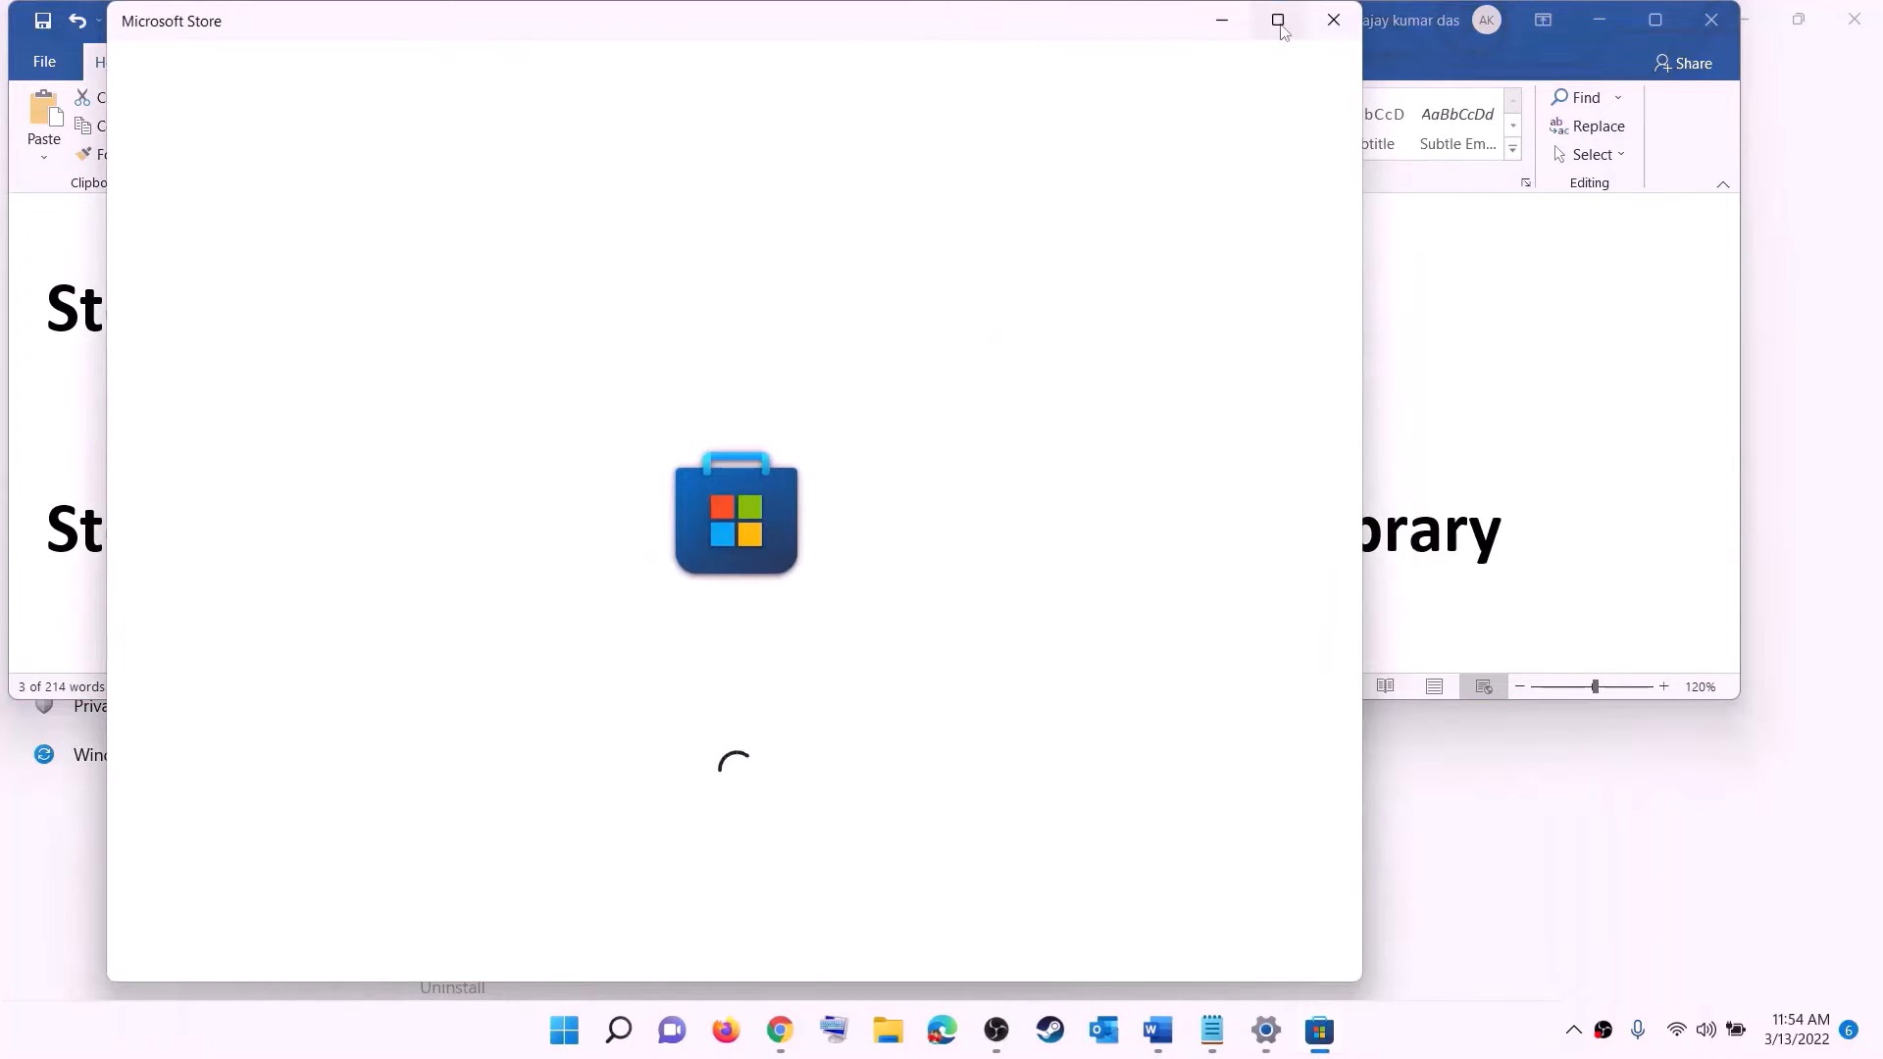
{"action": "left_click", "coordinate": [1276, 17]}
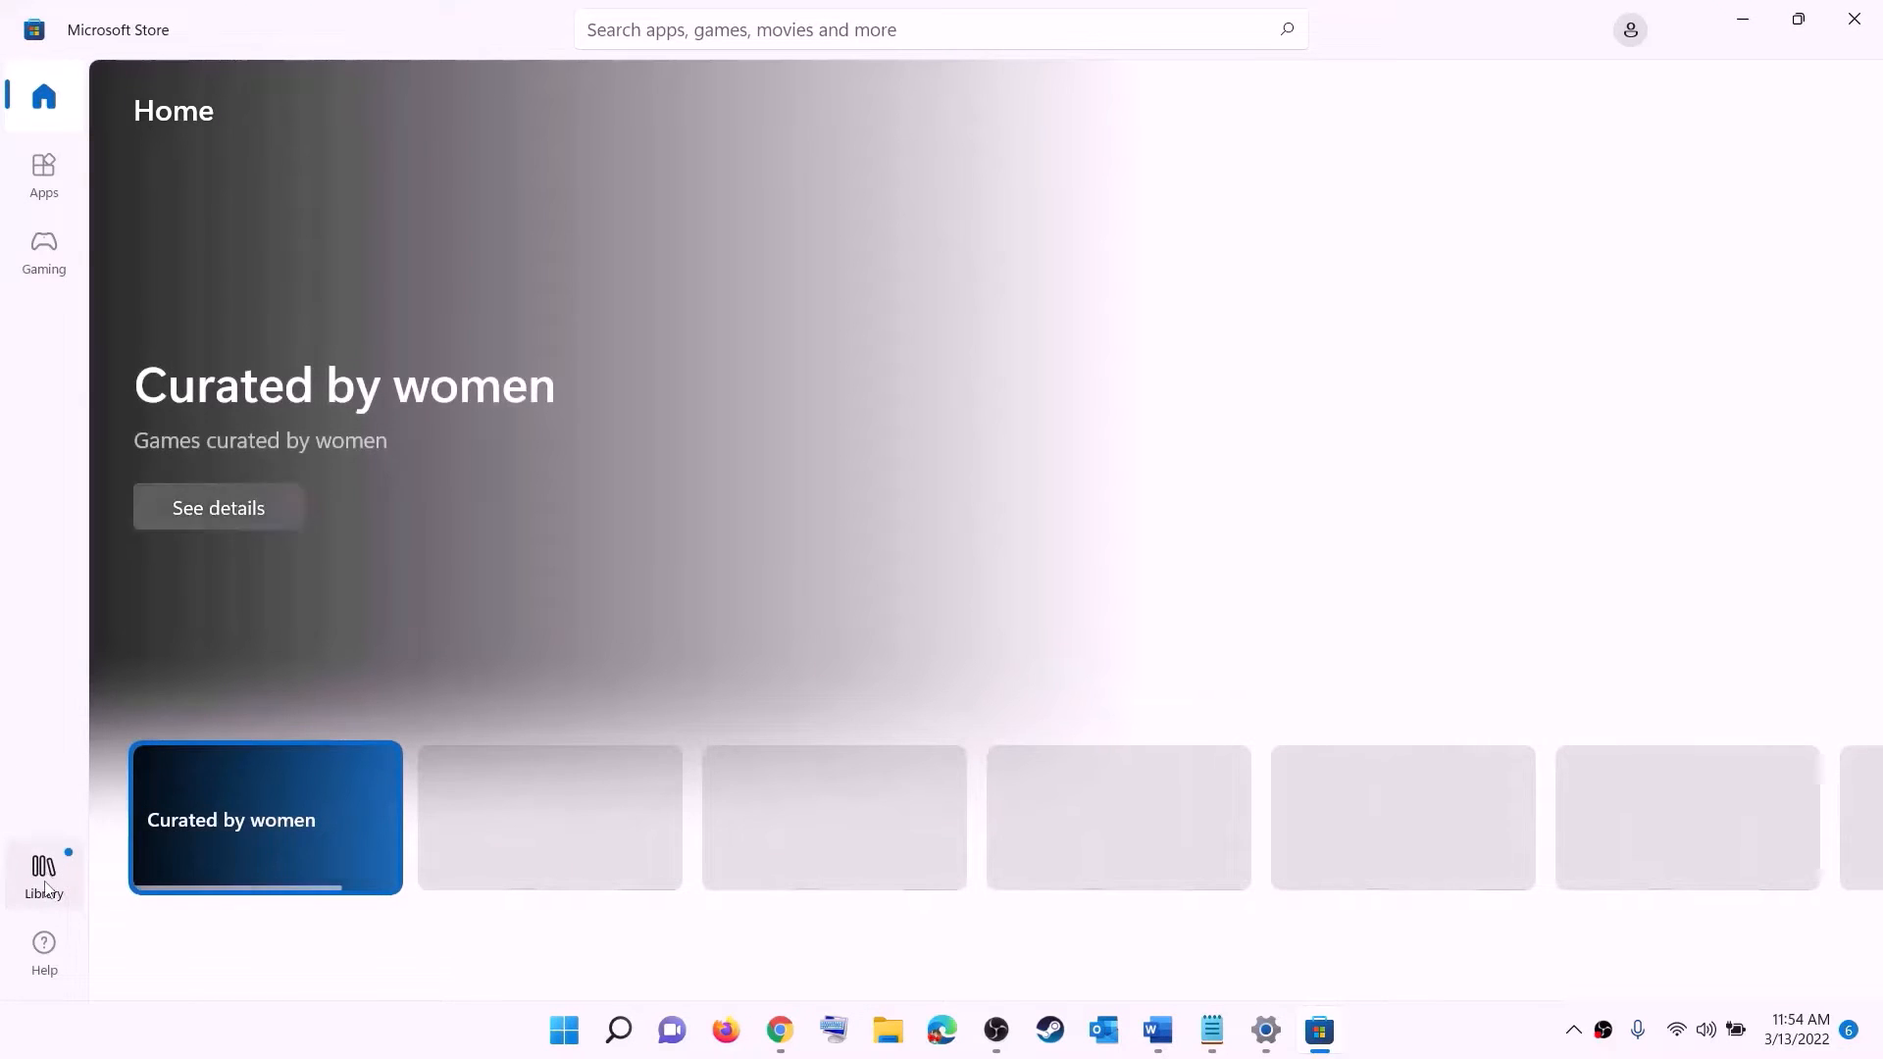
Open the Microsoft Store library and check for app updates
{"action": "left_click", "coordinate": [45, 880]}
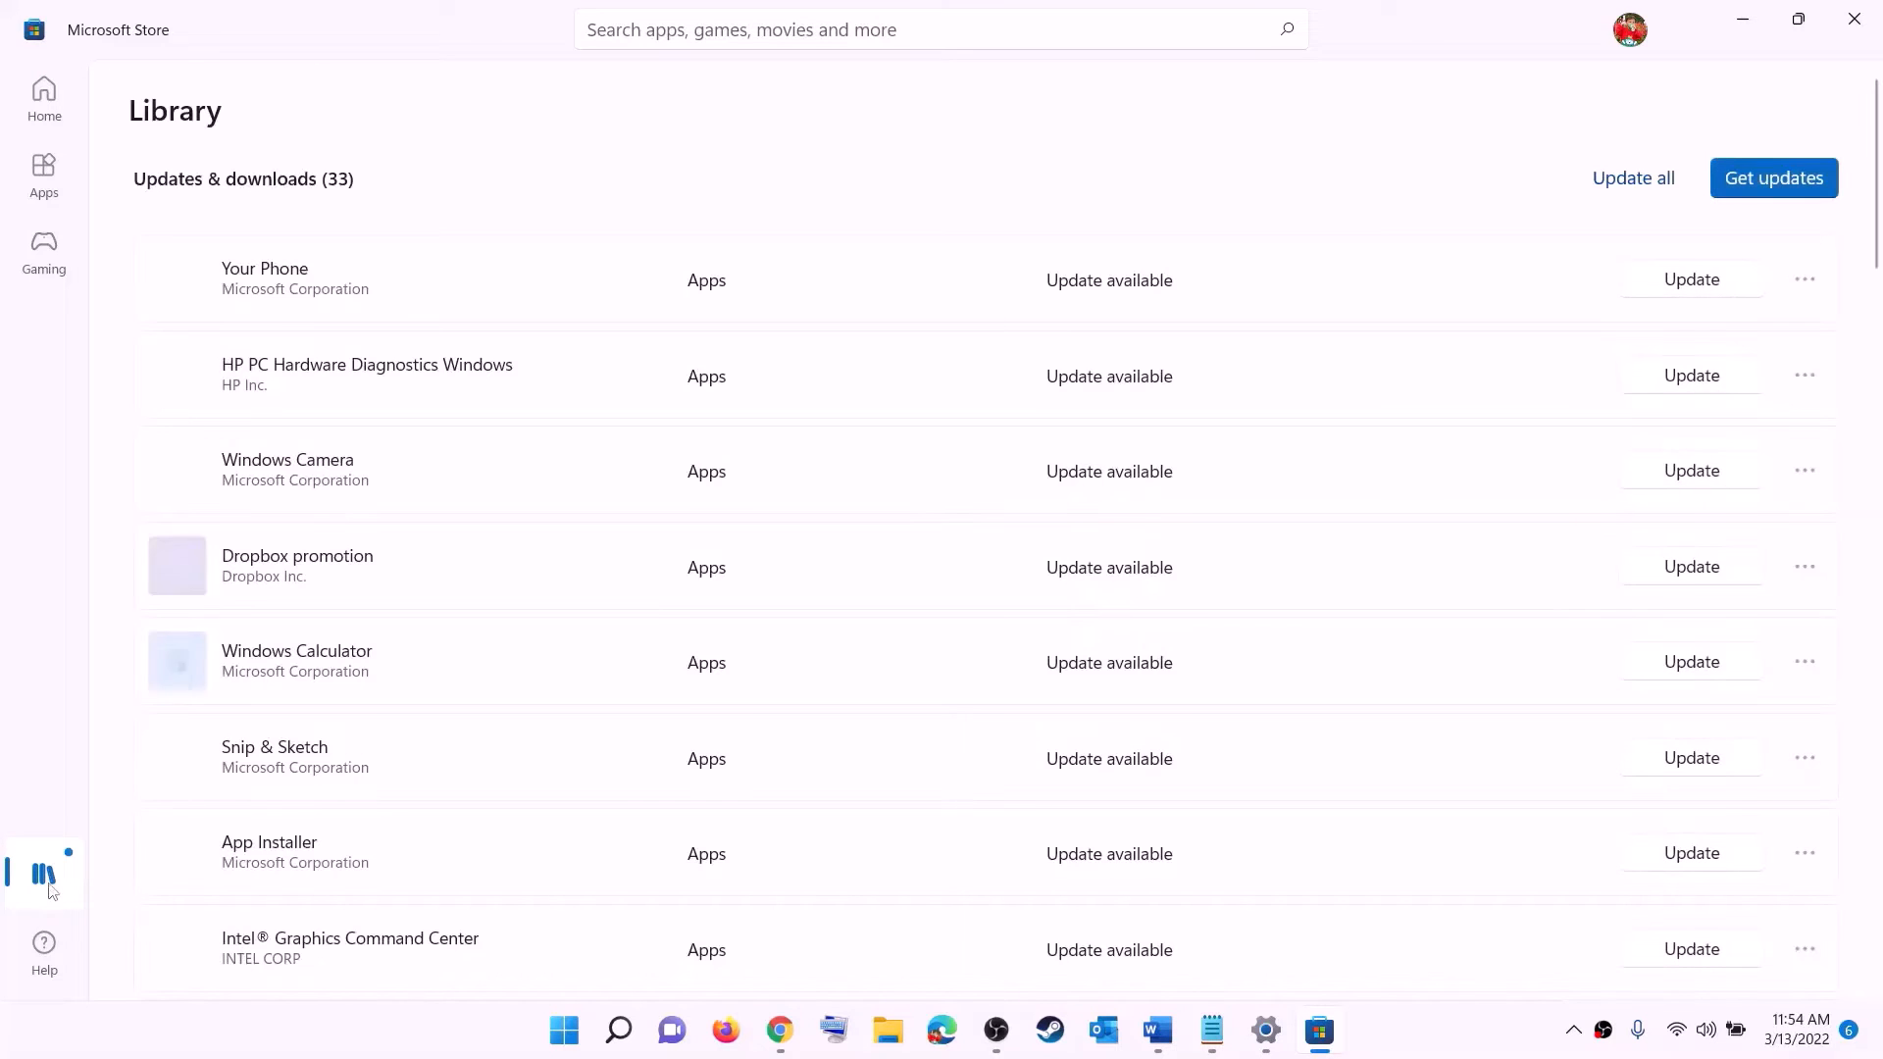
{"action": "left_click", "coordinate": [1810, 178]}
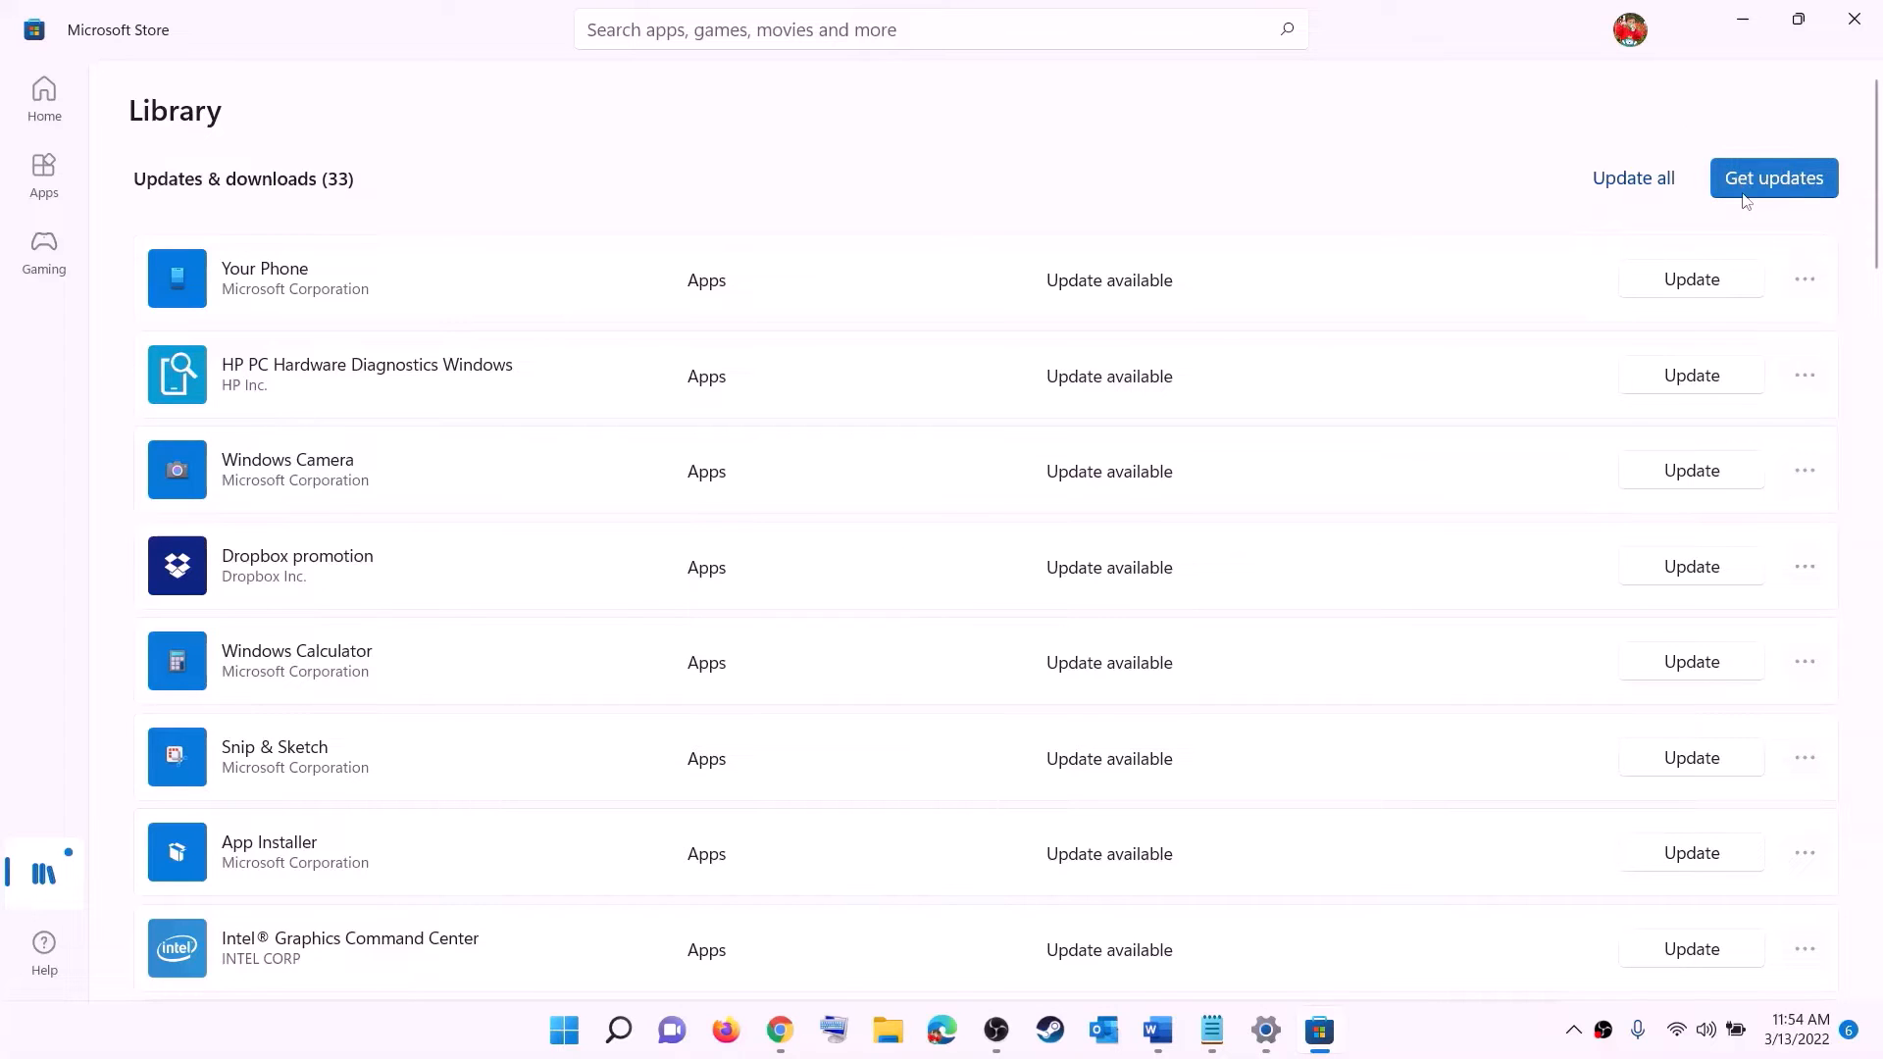
{"action": "left_click", "coordinate": [1812, 181]}
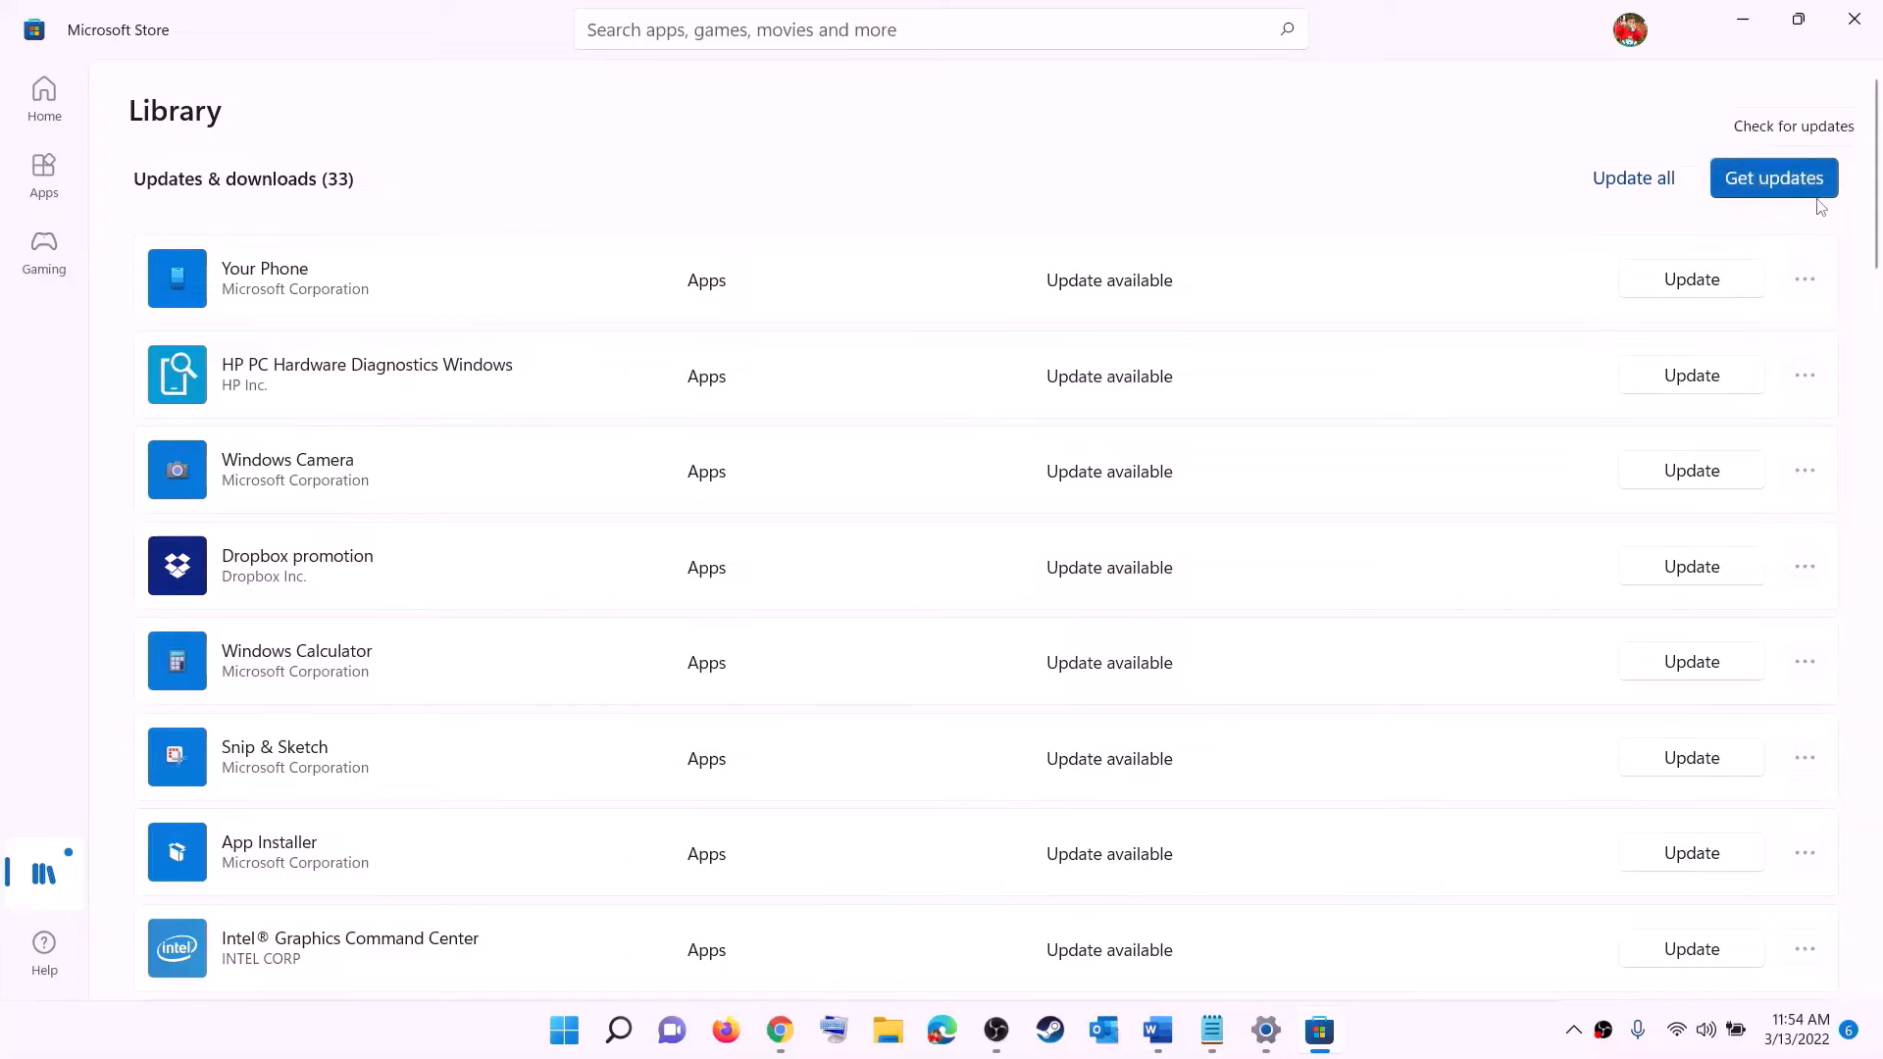
{"action": "left_click", "coordinate": [1785, 188]}
Minimize the Store and review Step 7 in the Word document about installing Xbox Identity Provider and Gaming Services
{"action": "left_click", "coordinate": [1743, 18]}
{"action": "scroll", "coordinate": [374, 566], "scroll_direction": "down", "scroll_amount": 2}
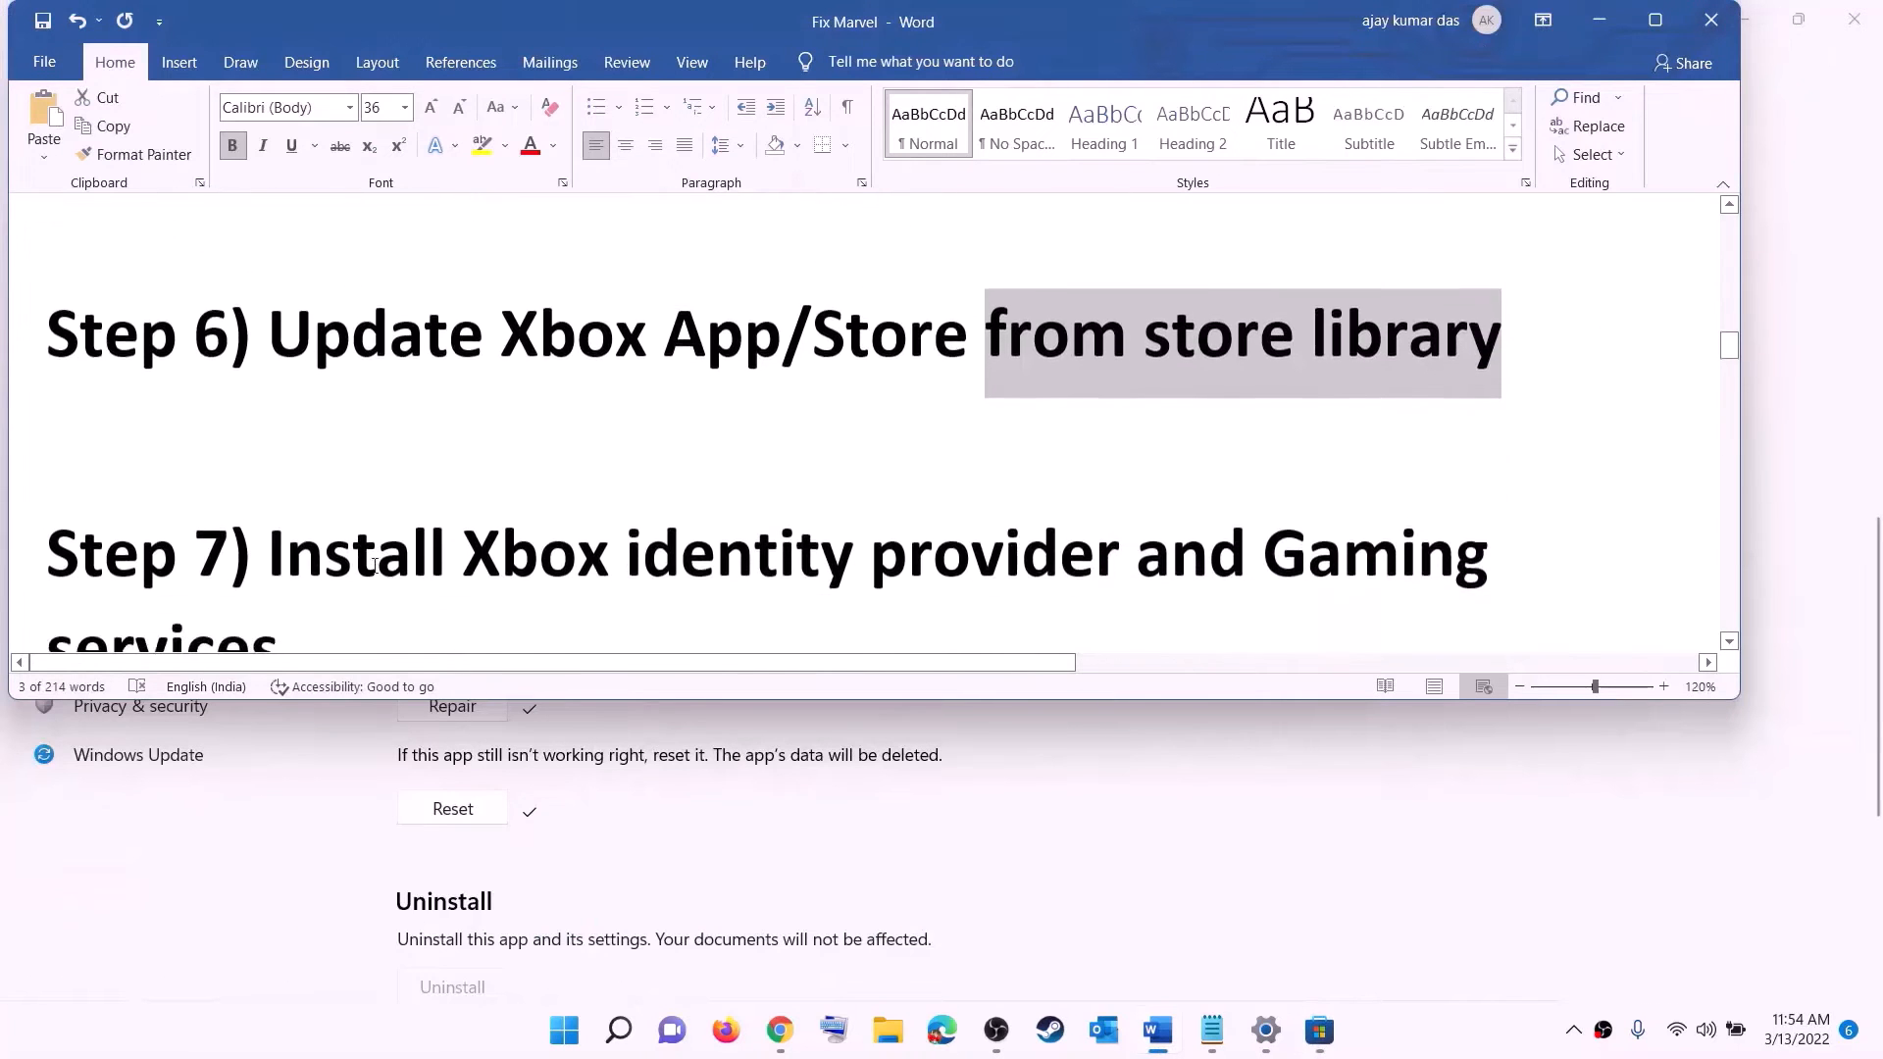
{"action": "scroll", "coordinate": [374, 566], "scroll_direction": "down", "scroll_amount": 1}
{"action": "left_click_drag", "start_coordinate": [465, 469], "coordinate": [1262, 468]}
{"action": "scroll", "coordinate": [614, 524], "scroll_direction": "down", "scroll_amount": 3}
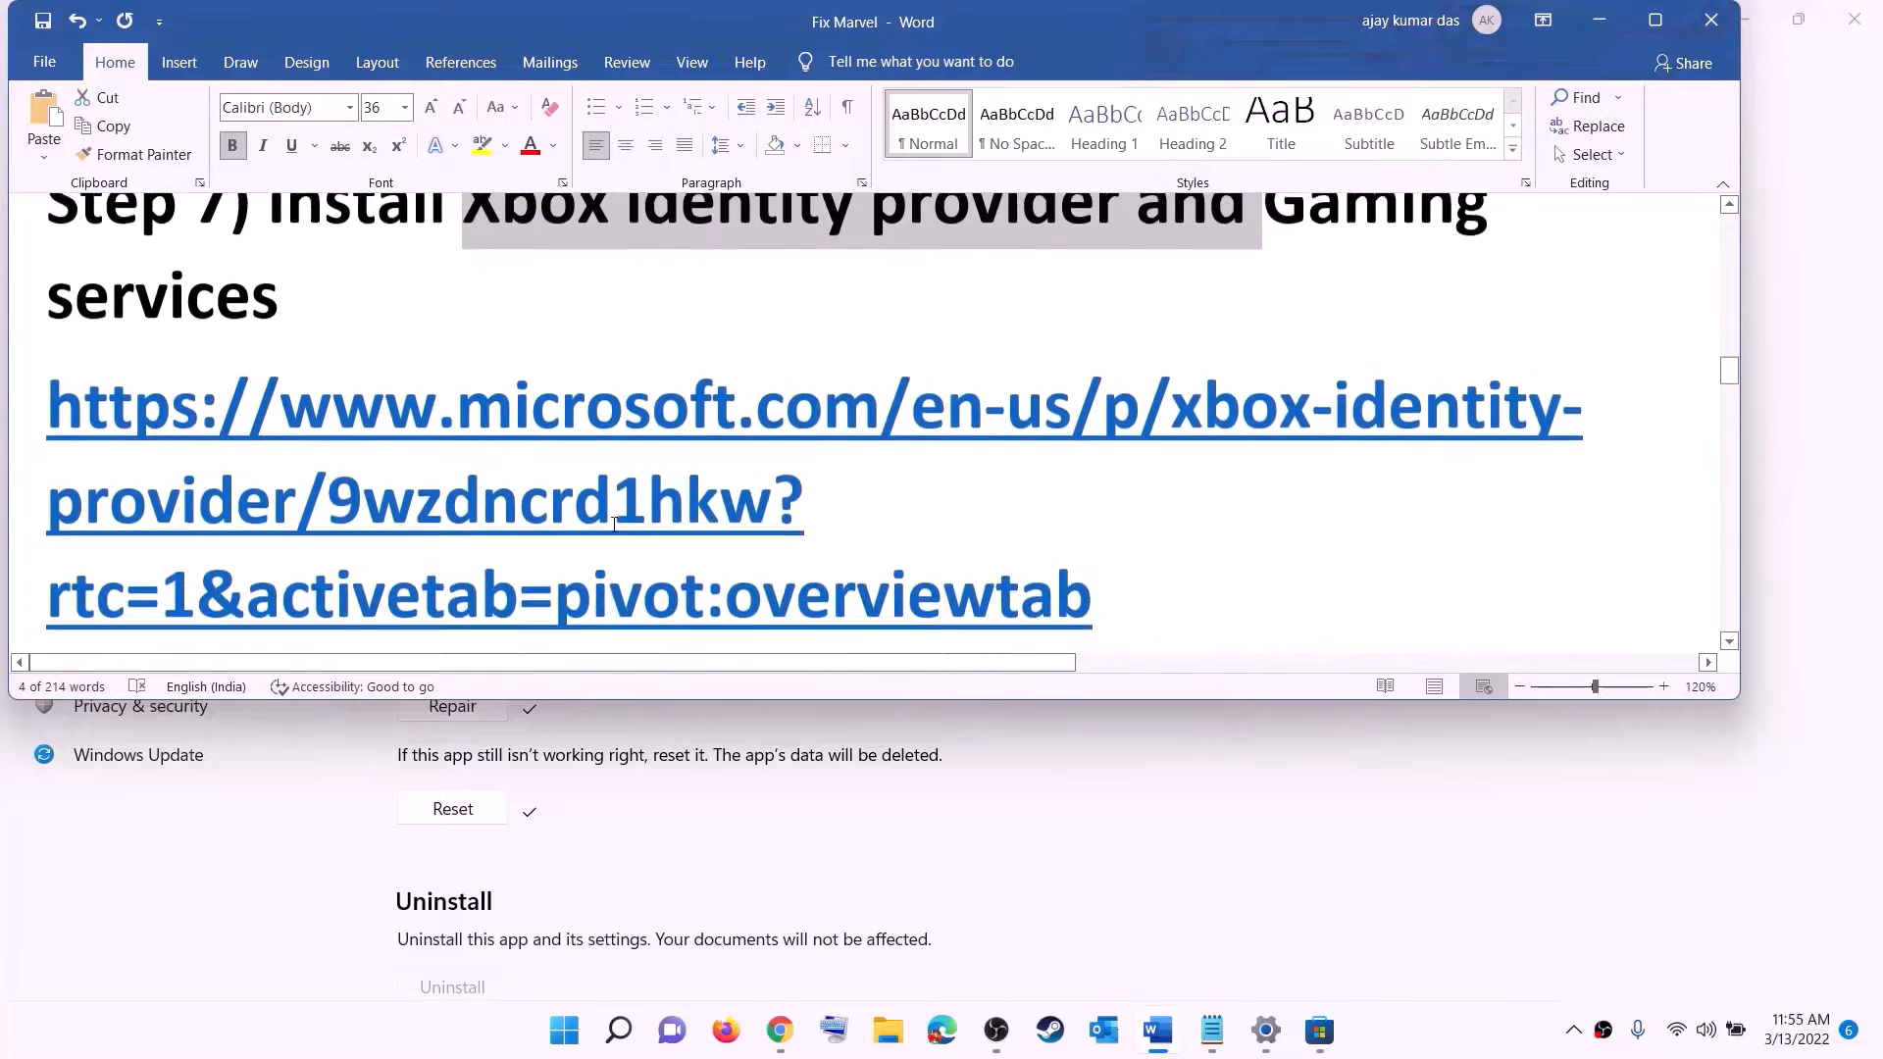
Copy the Xbox Identity Provider link from Step 7 of the document and open it in Chrome
{"action": "scroll", "coordinate": [614, 525], "scroll_direction": "down", "scroll_amount": 1}
{"action": "triple_click", "coordinate": [718, 450]}
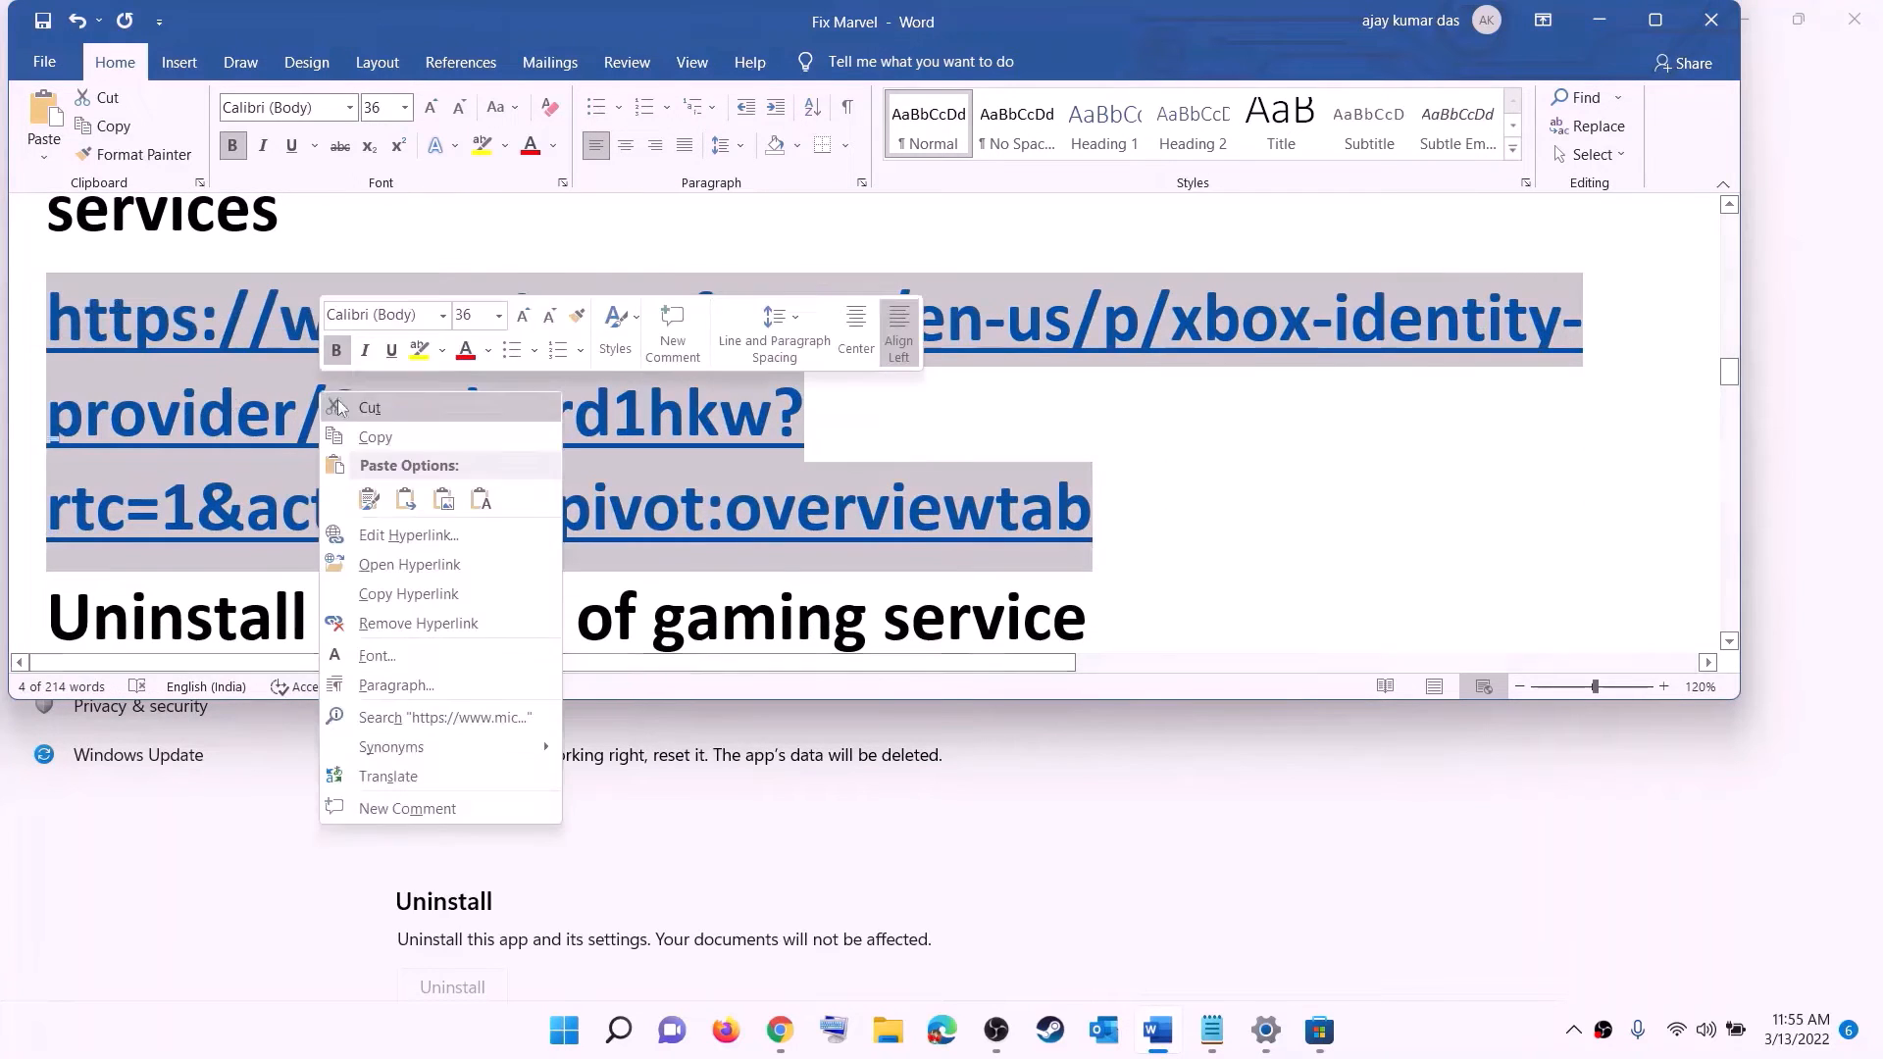
{"action": "right_click", "coordinate": [320, 393]}
{"action": "left_click", "coordinate": [388, 439]}
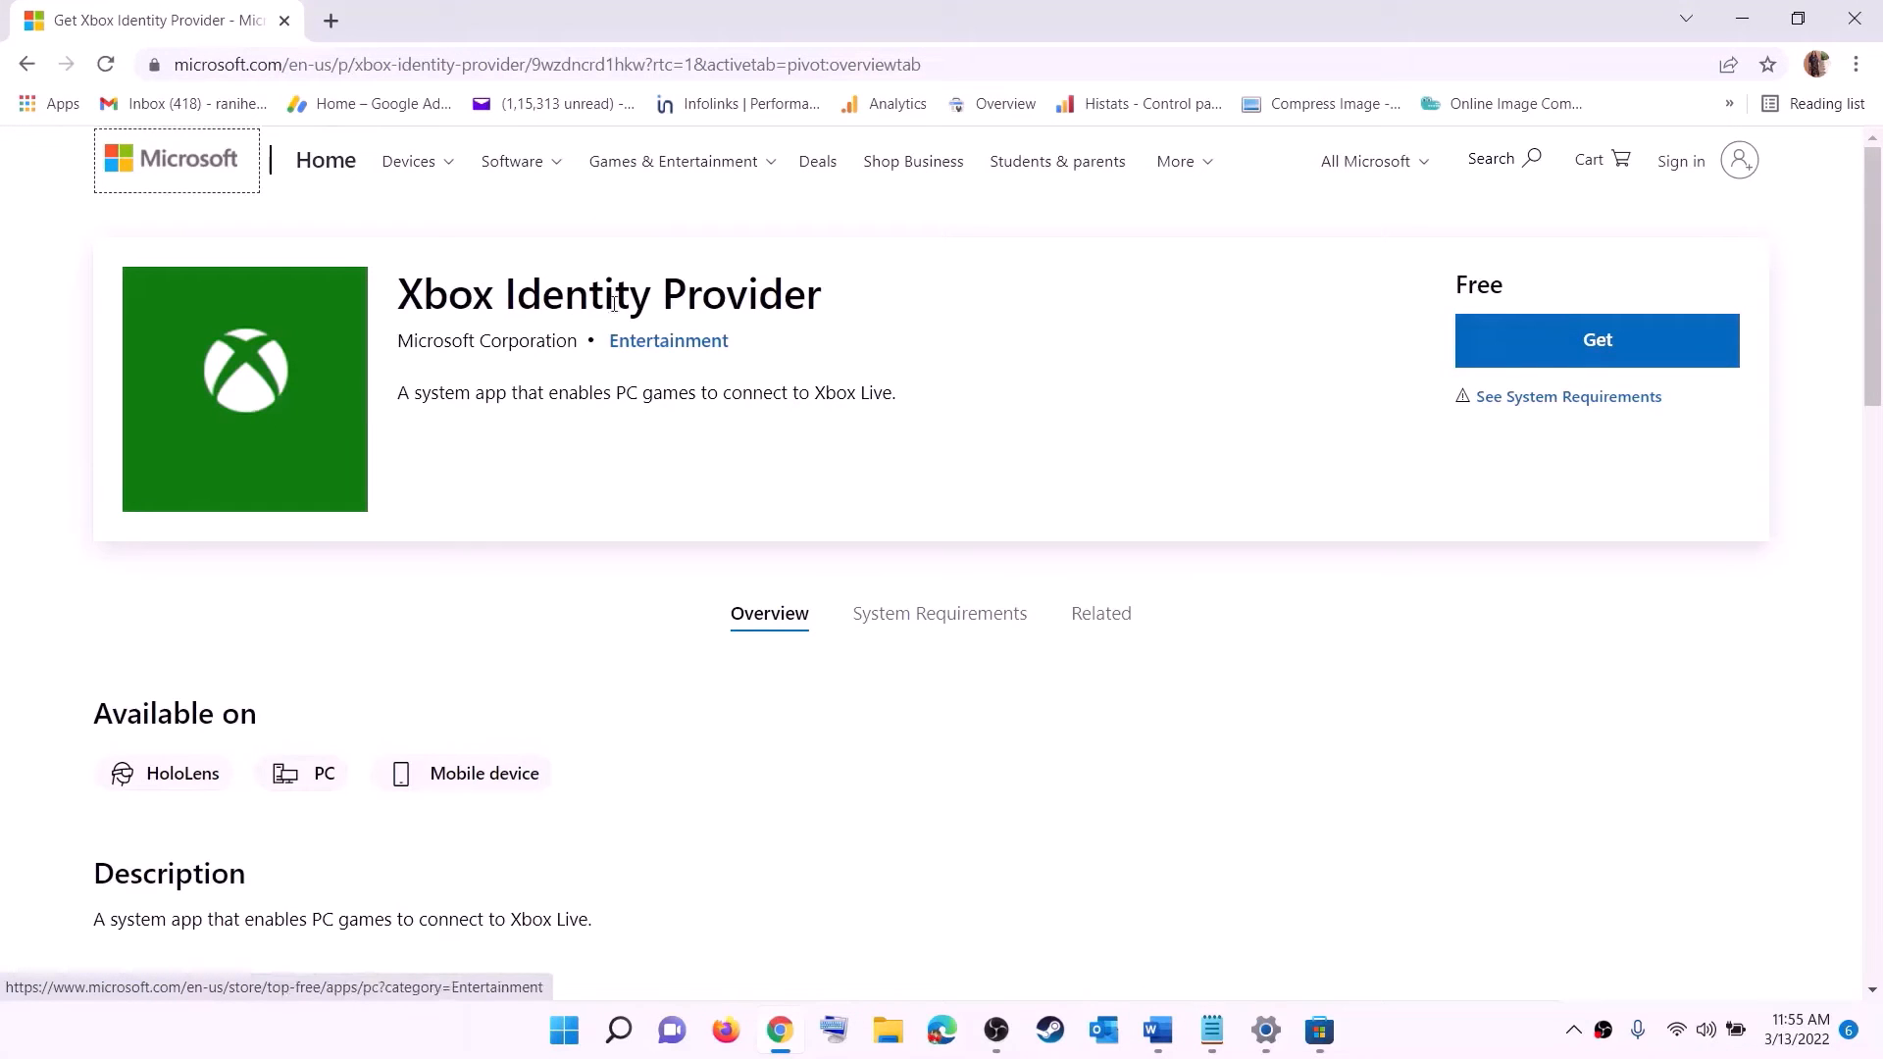
Get Xbox Identity Provider from its web page, allowing it to open in Microsoft Store, and check the app name there
{"action": "left_click", "coordinate": [1588, 343]}
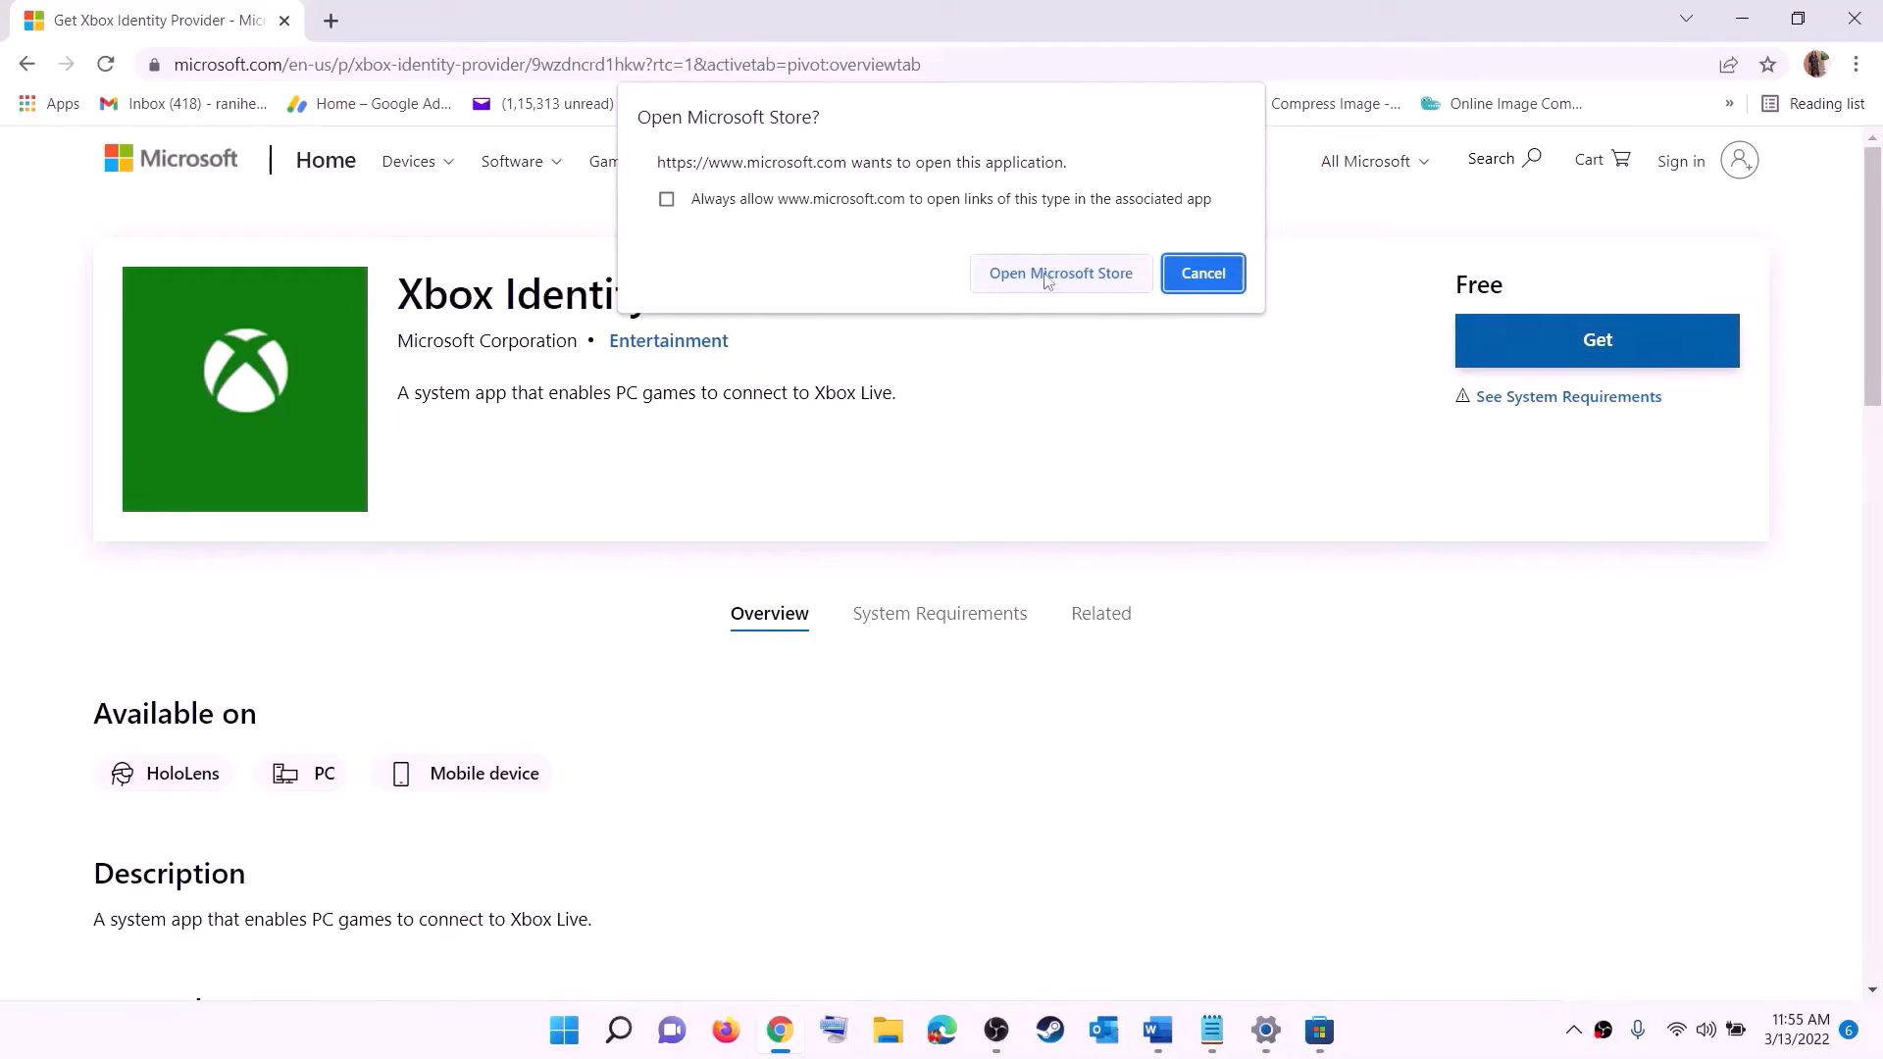
{"action": "left_click", "coordinate": [1048, 283]}
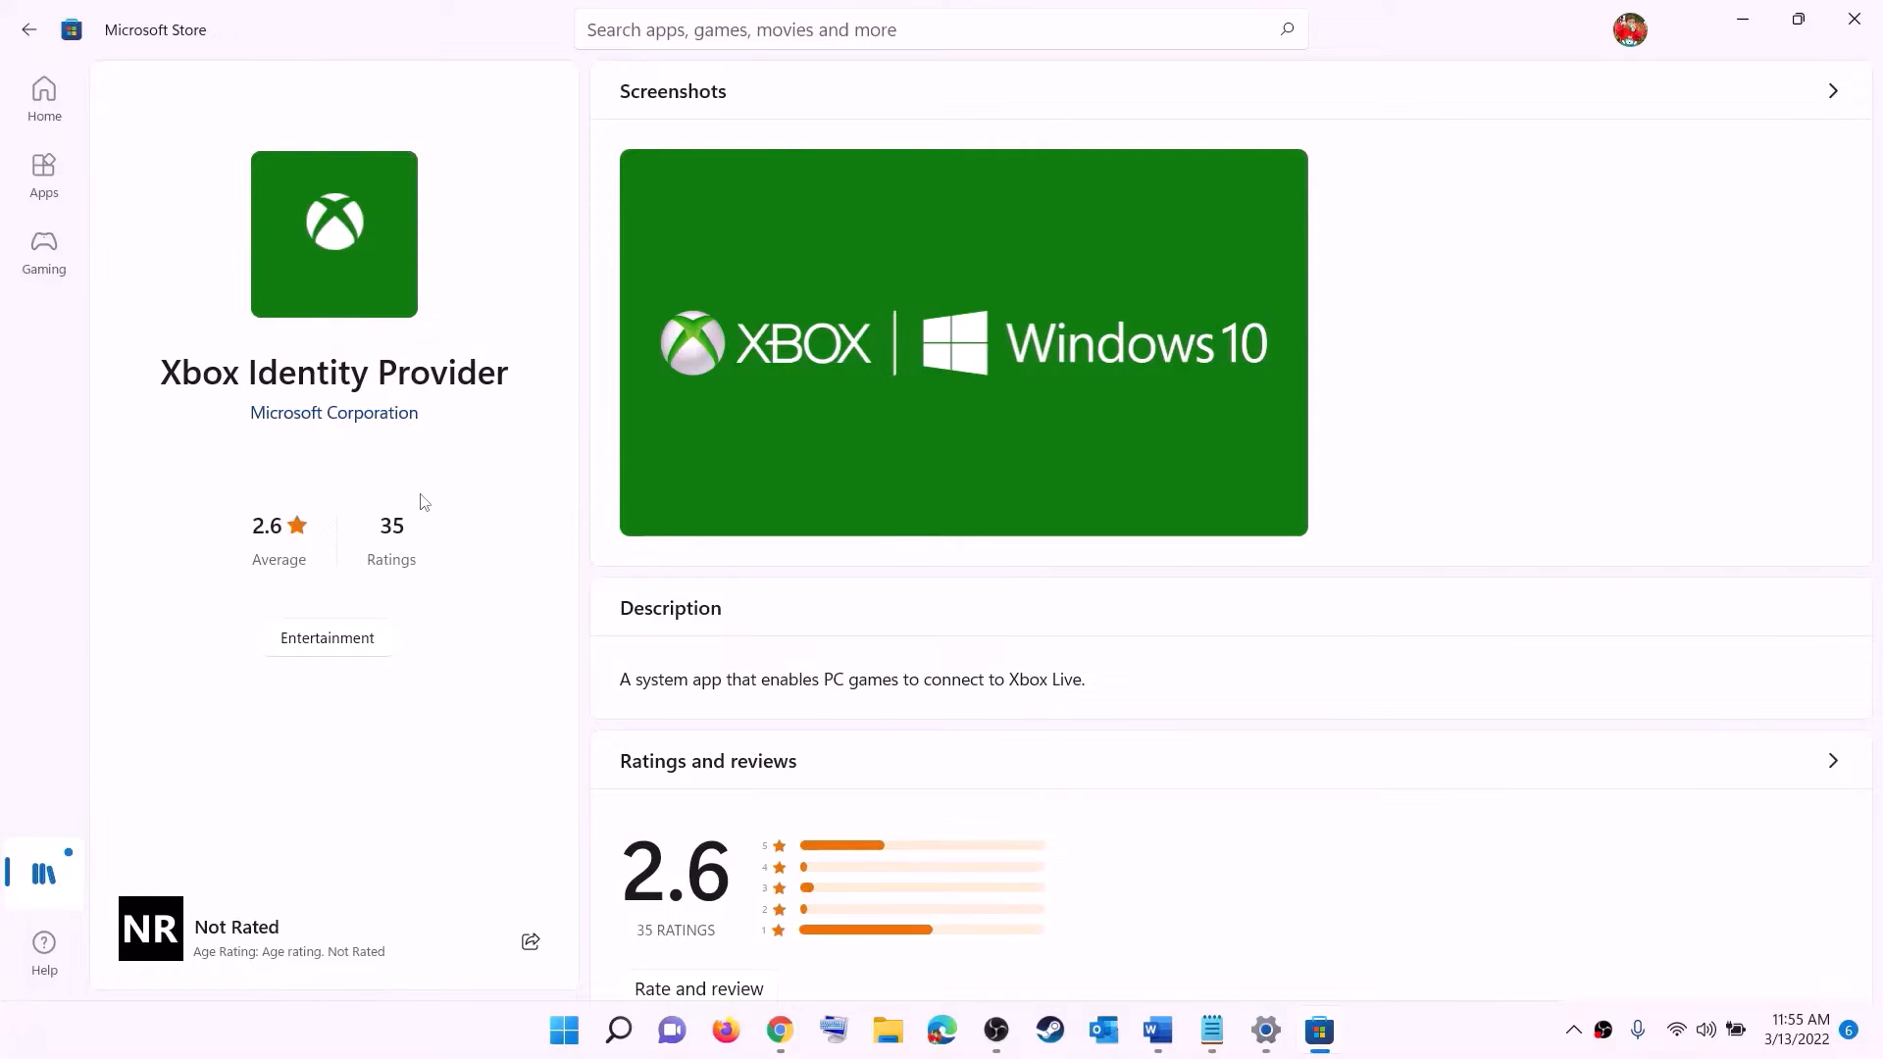
{"action": "left_click_drag", "start_coordinate": [183, 380], "coordinate": [508, 362]}
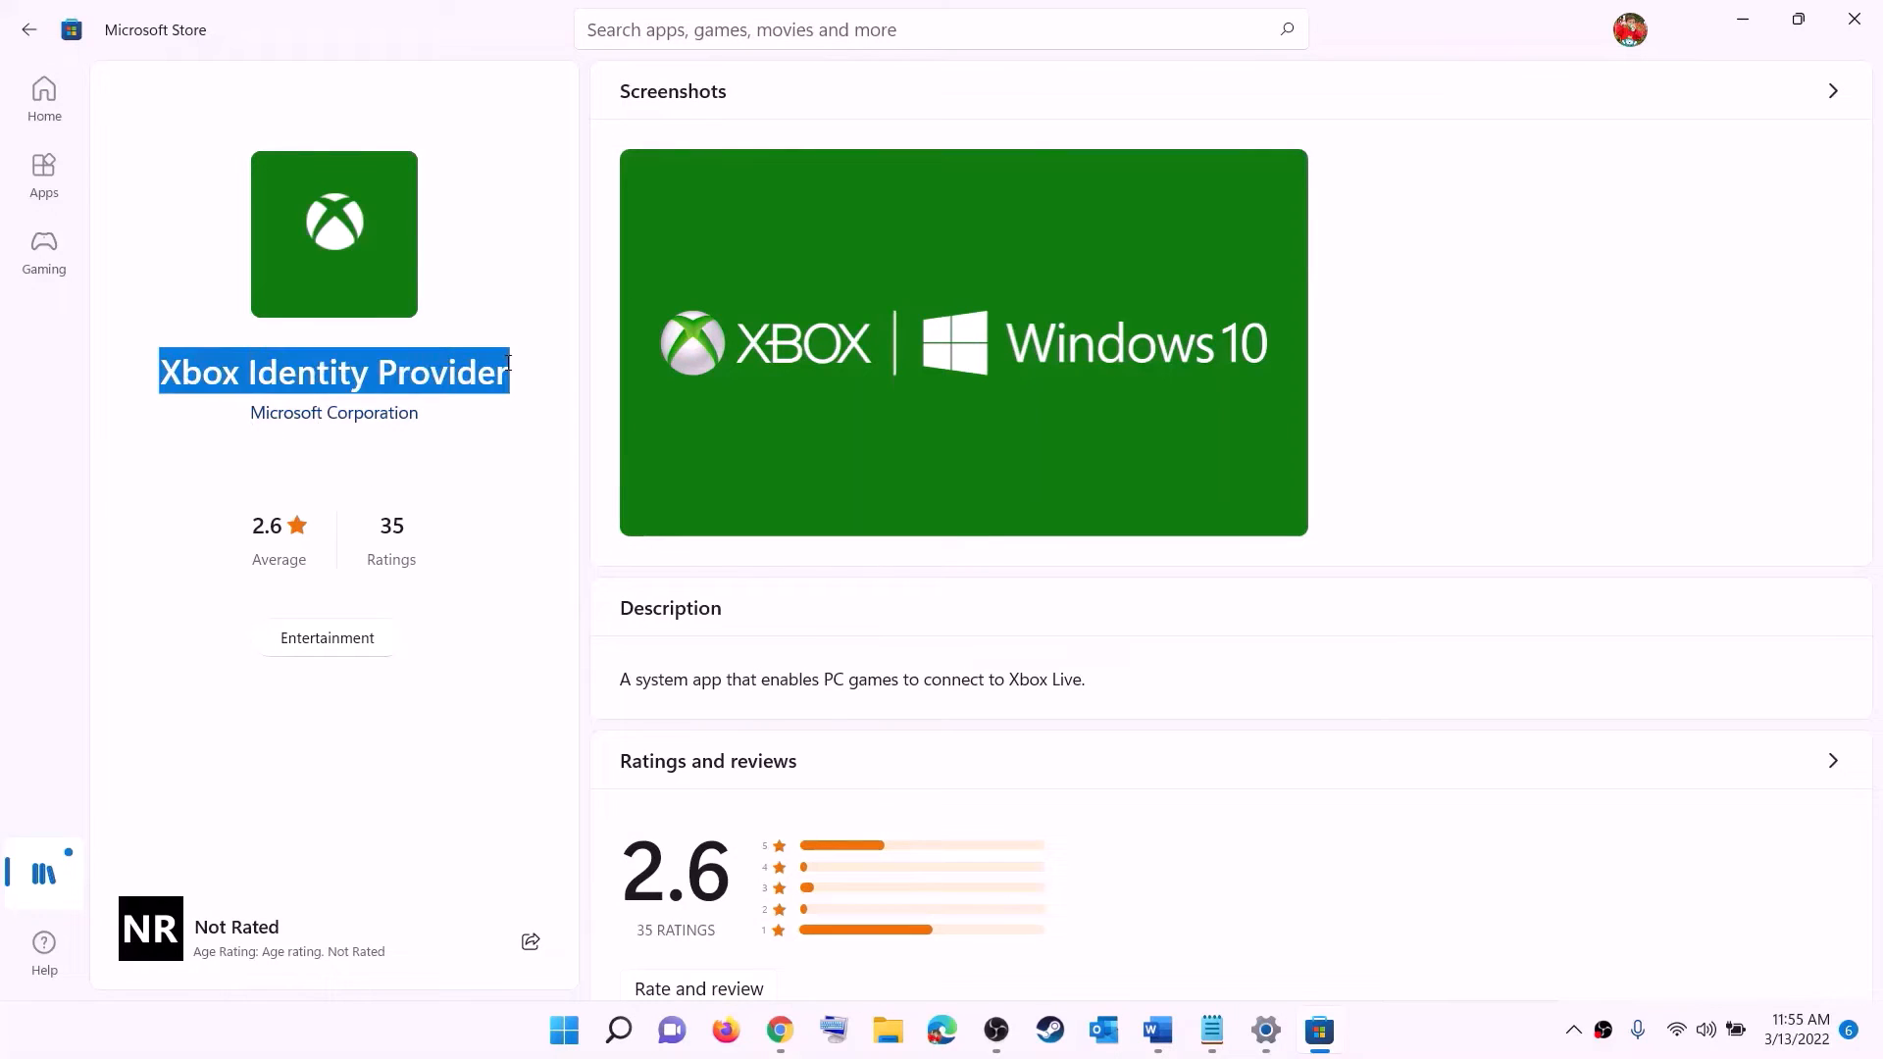
{"action": "left_click", "coordinate": [339, 476]}
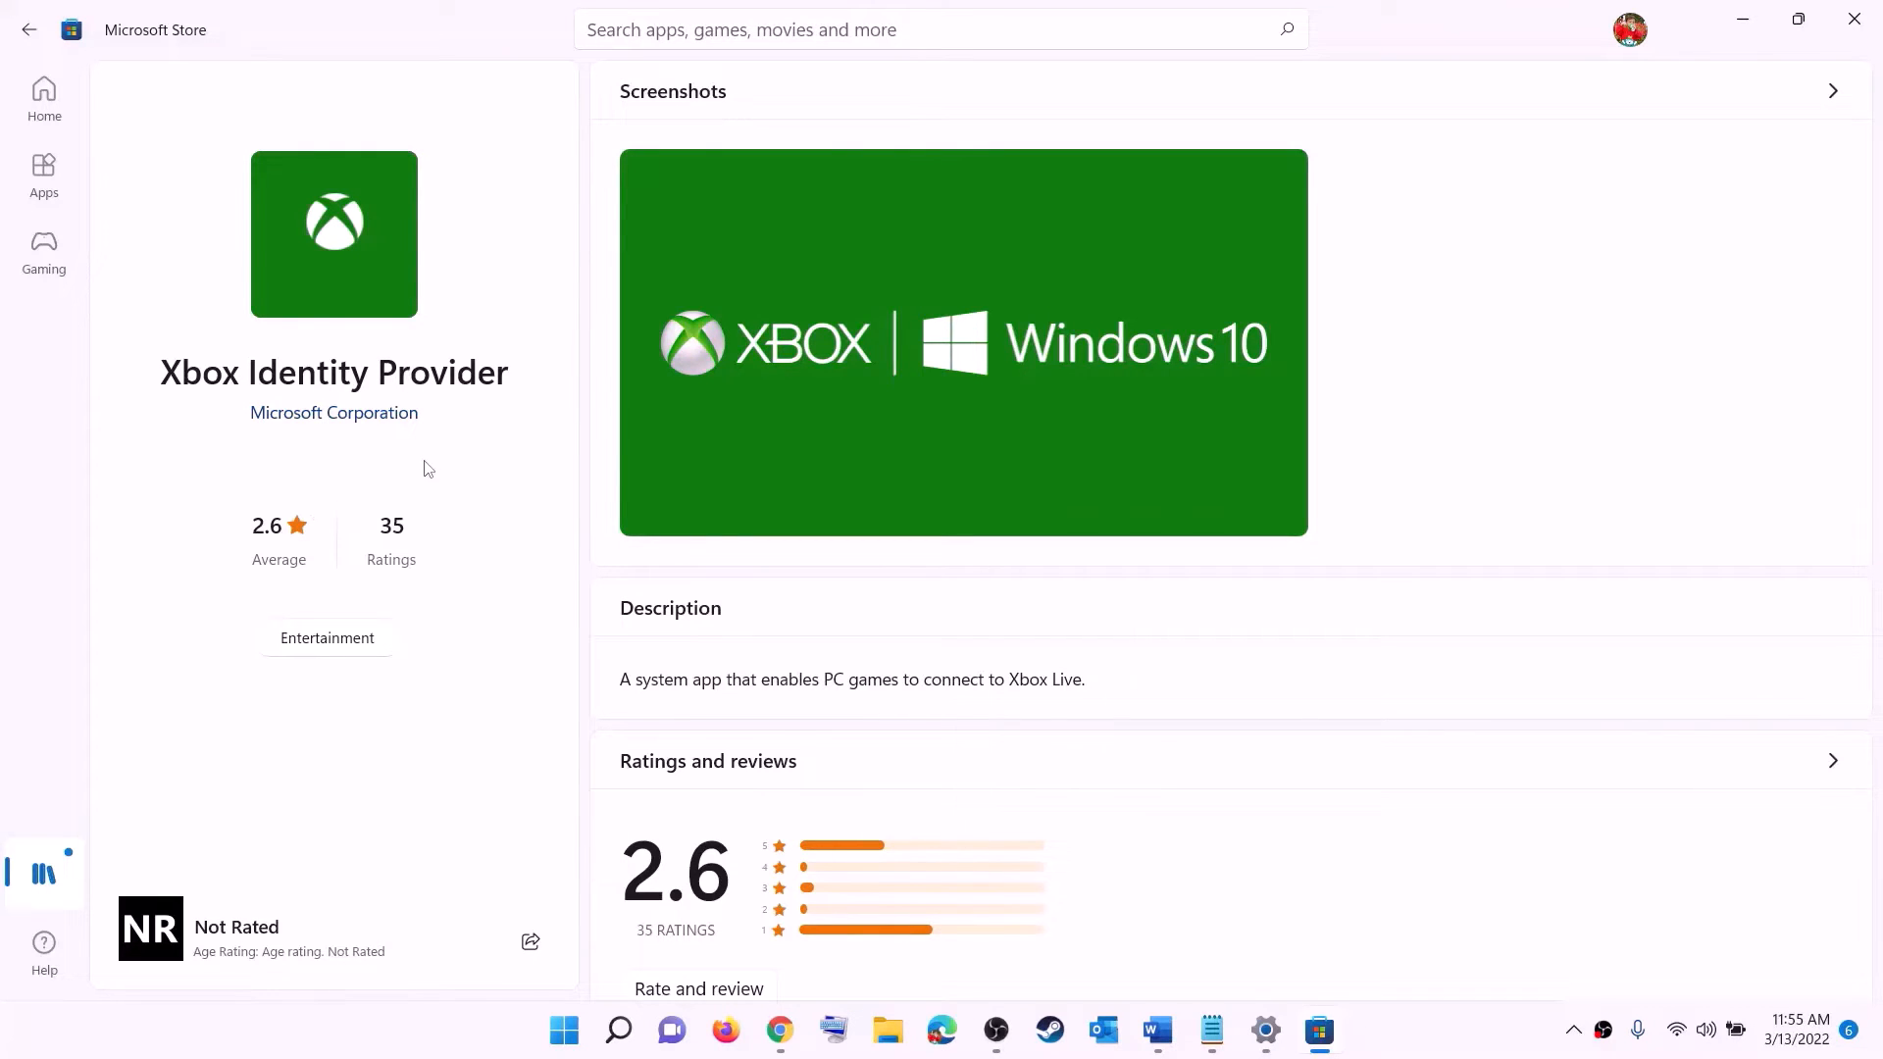
Copy the PowerShell command for uninstalling the remains of gaming service from the Word document
{"action": "key", "text": "alt+Tab"}
{"action": "left_click", "coordinate": [1155, 1031]}
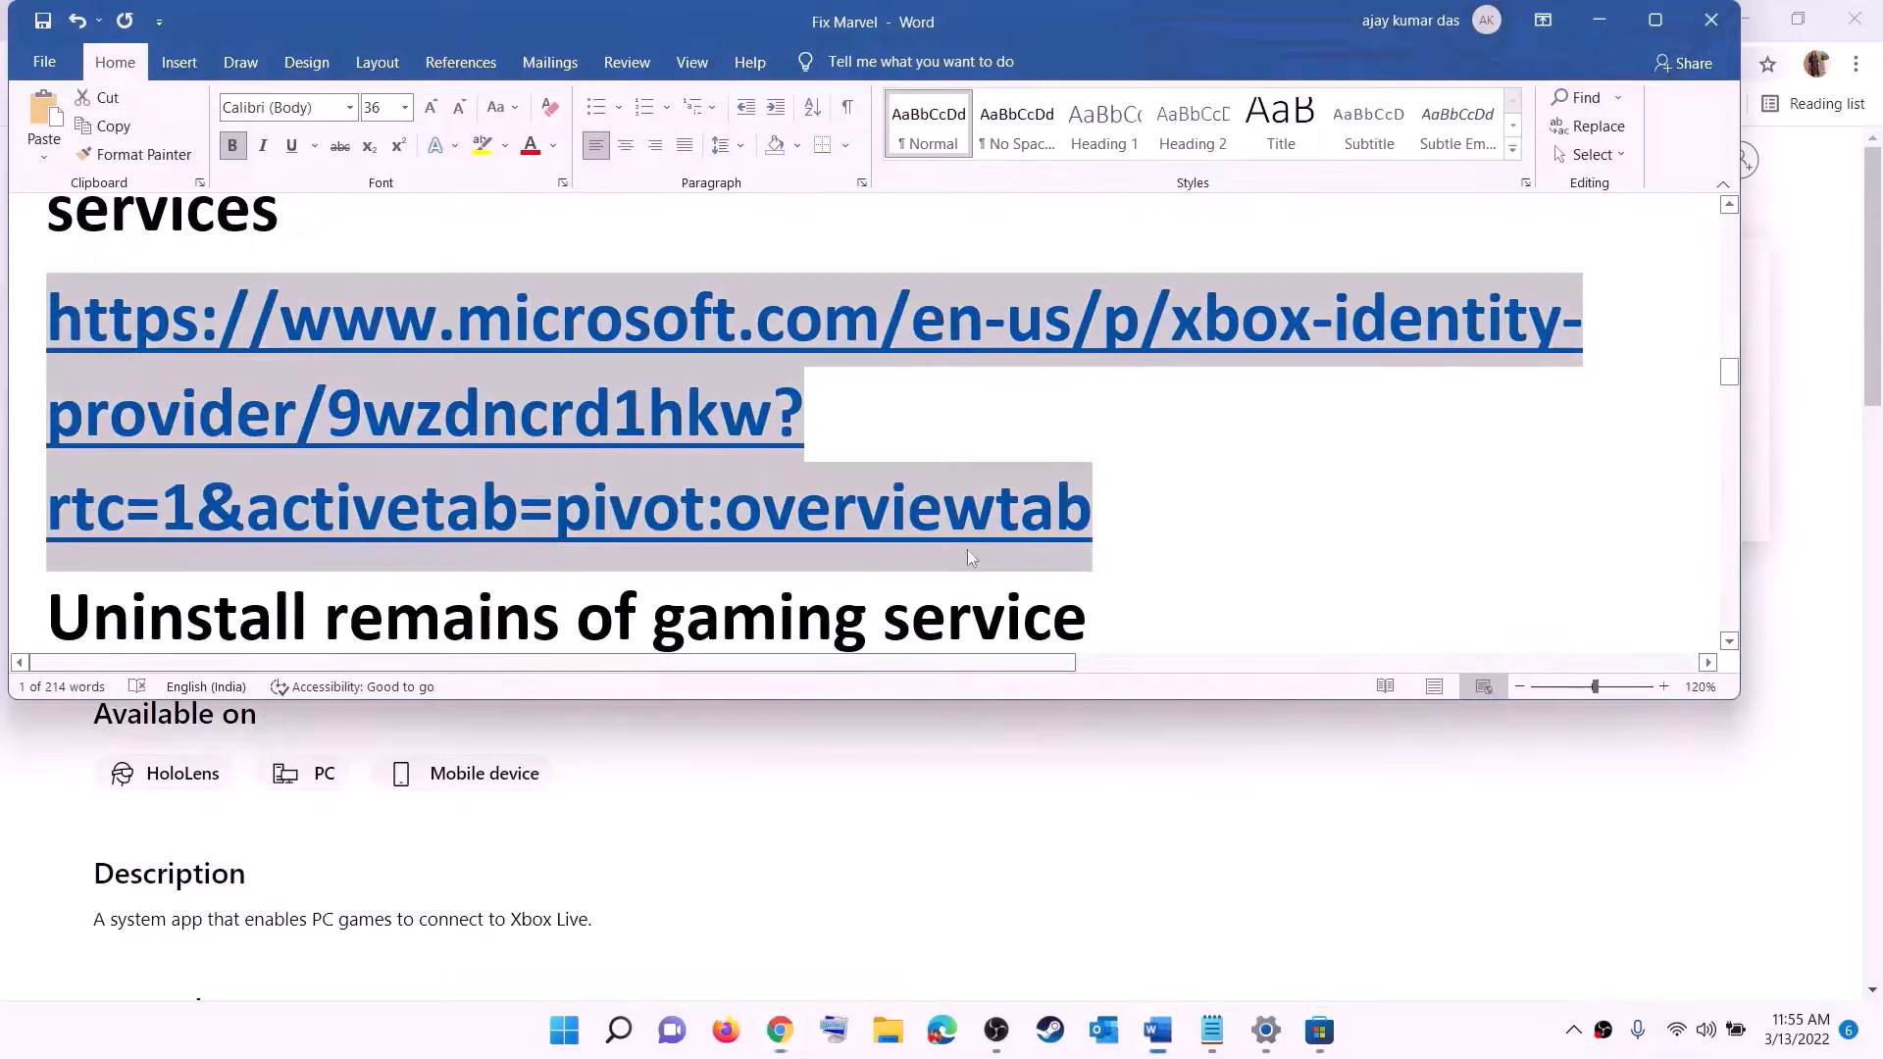
{"action": "scroll", "coordinate": [687, 471], "scroll_direction": "down", "scroll_amount": 4}
{"action": "left_click_drag", "start_coordinate": [706, 487], "coordinate": [44, 377]}
{"action": "right_click", "coordinate": [204, 412]}
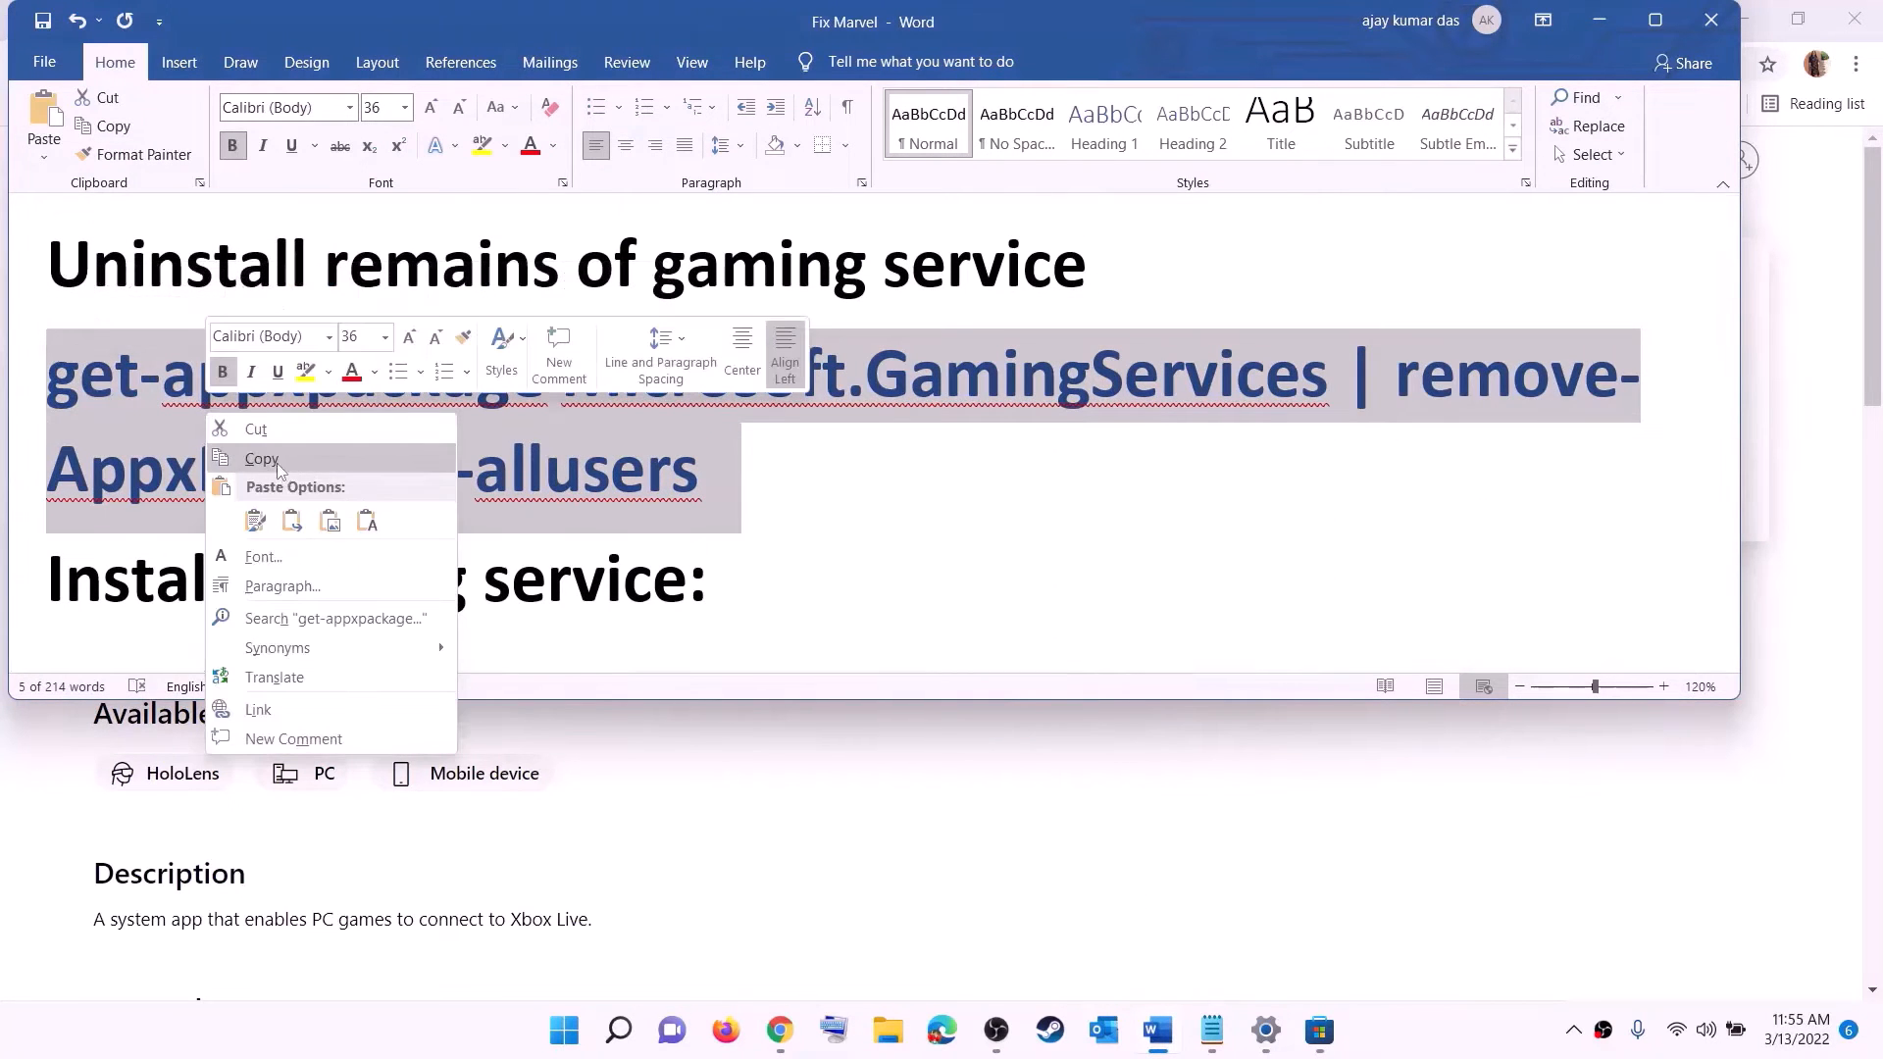
{"action": "left_click", "coordinate": [260, 458]}
Search for powershell and run Windows PowerShell as administrator, allowing it to make changes to the device
{"action": "left_click", "coordinate": [564, 1029]}
{"action": "type", "text": "powershe"}
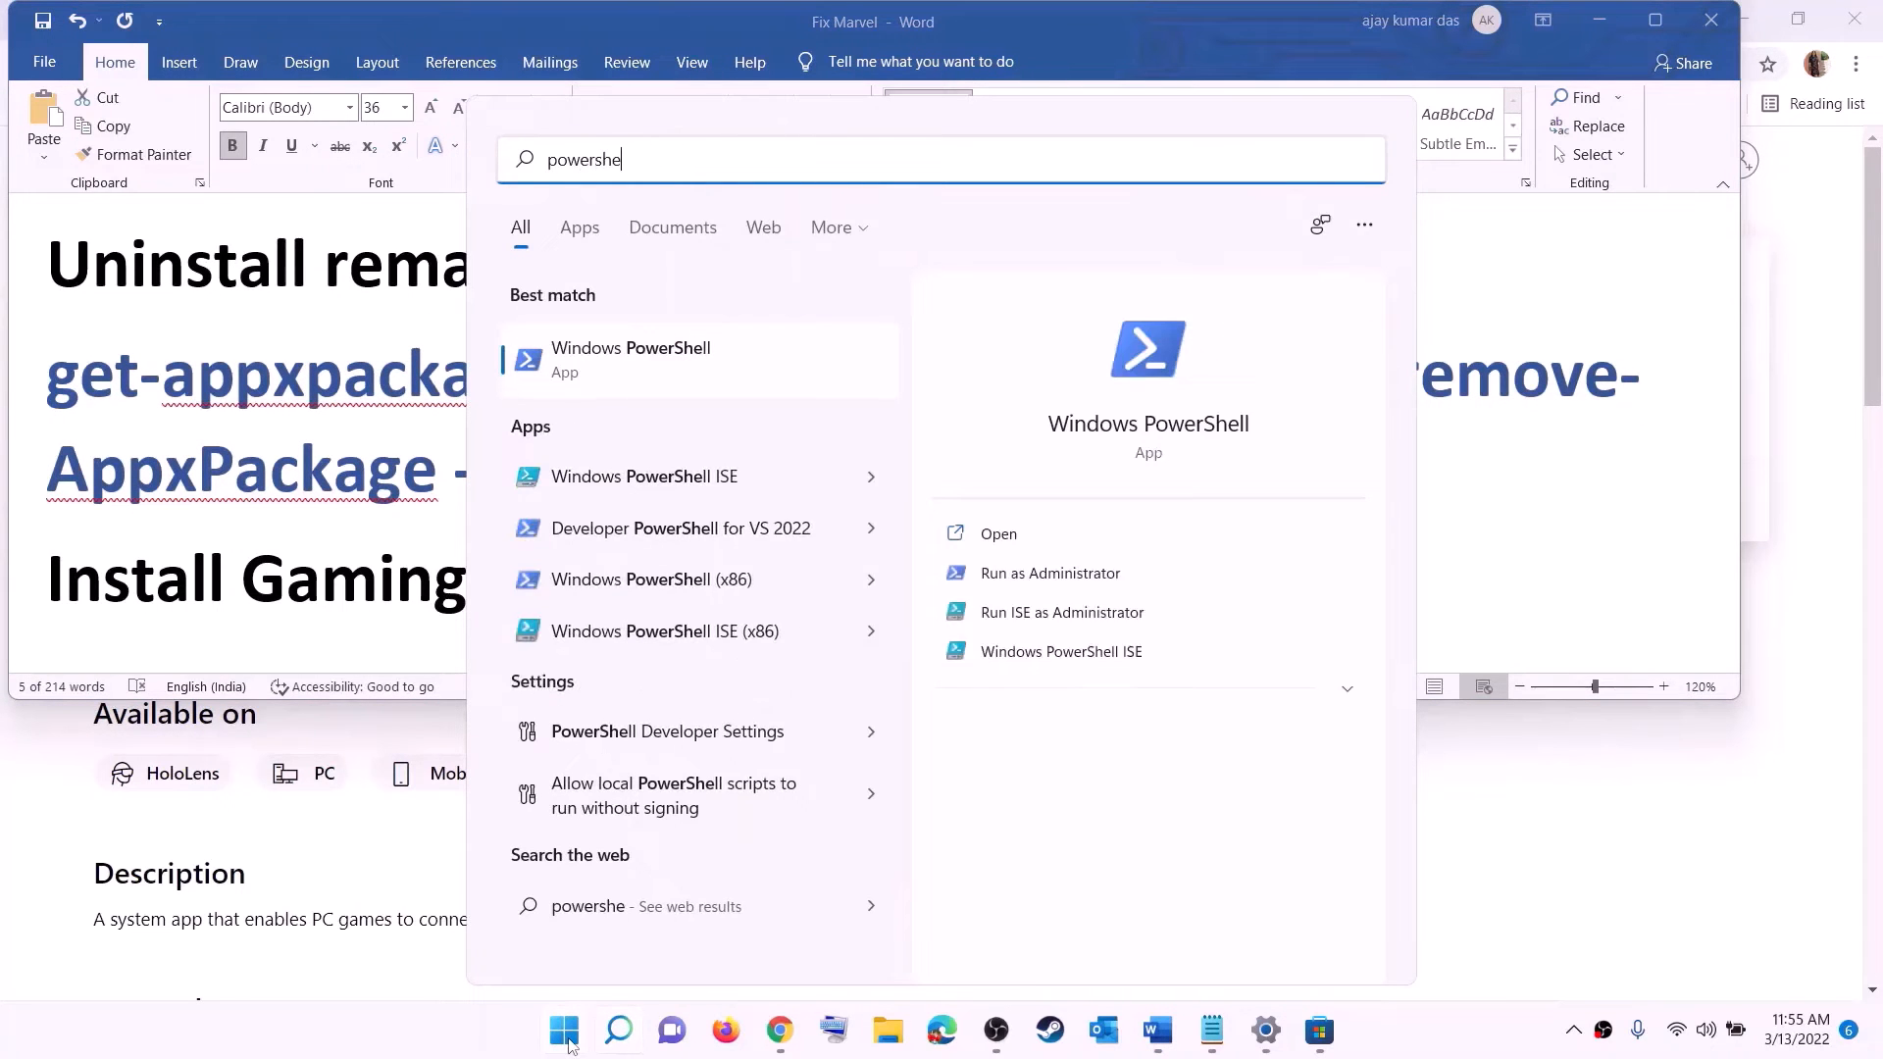
{"action": "type", "text": "ll"}
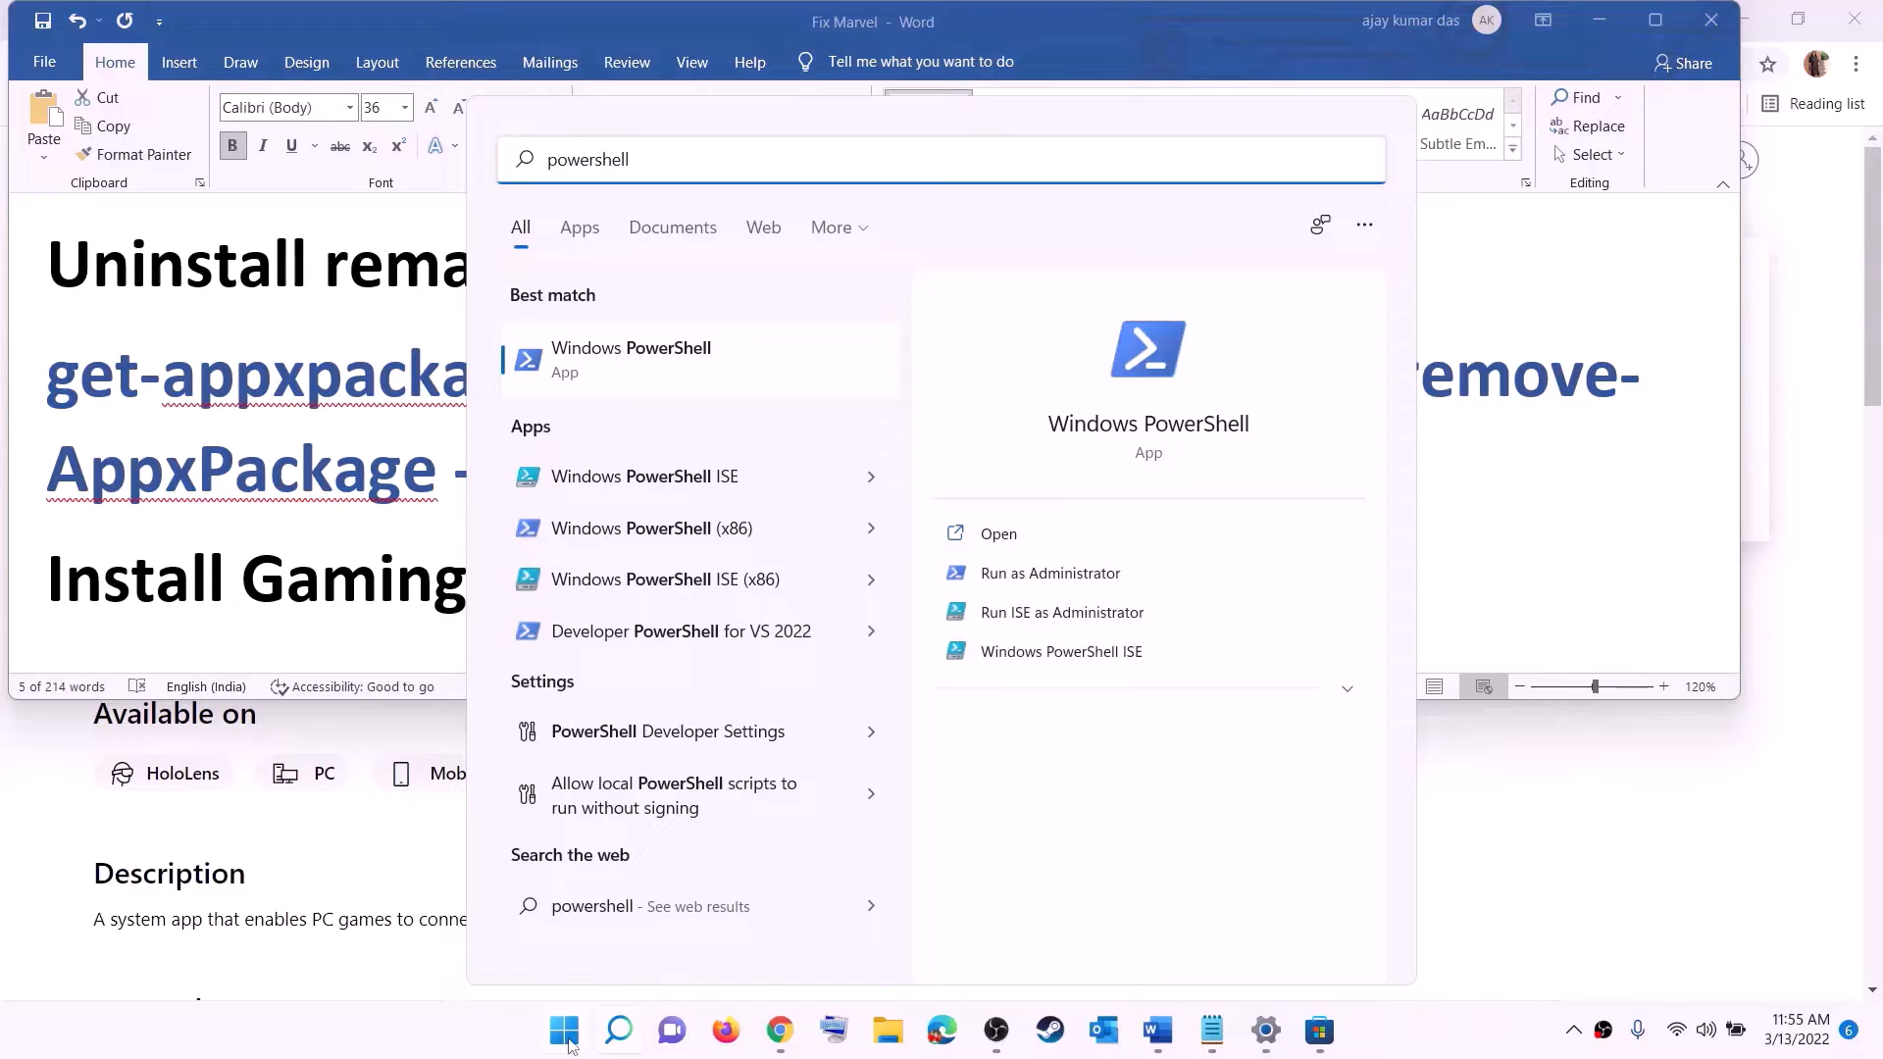
{"action": "right_click", "coordinate": [645, 373]}
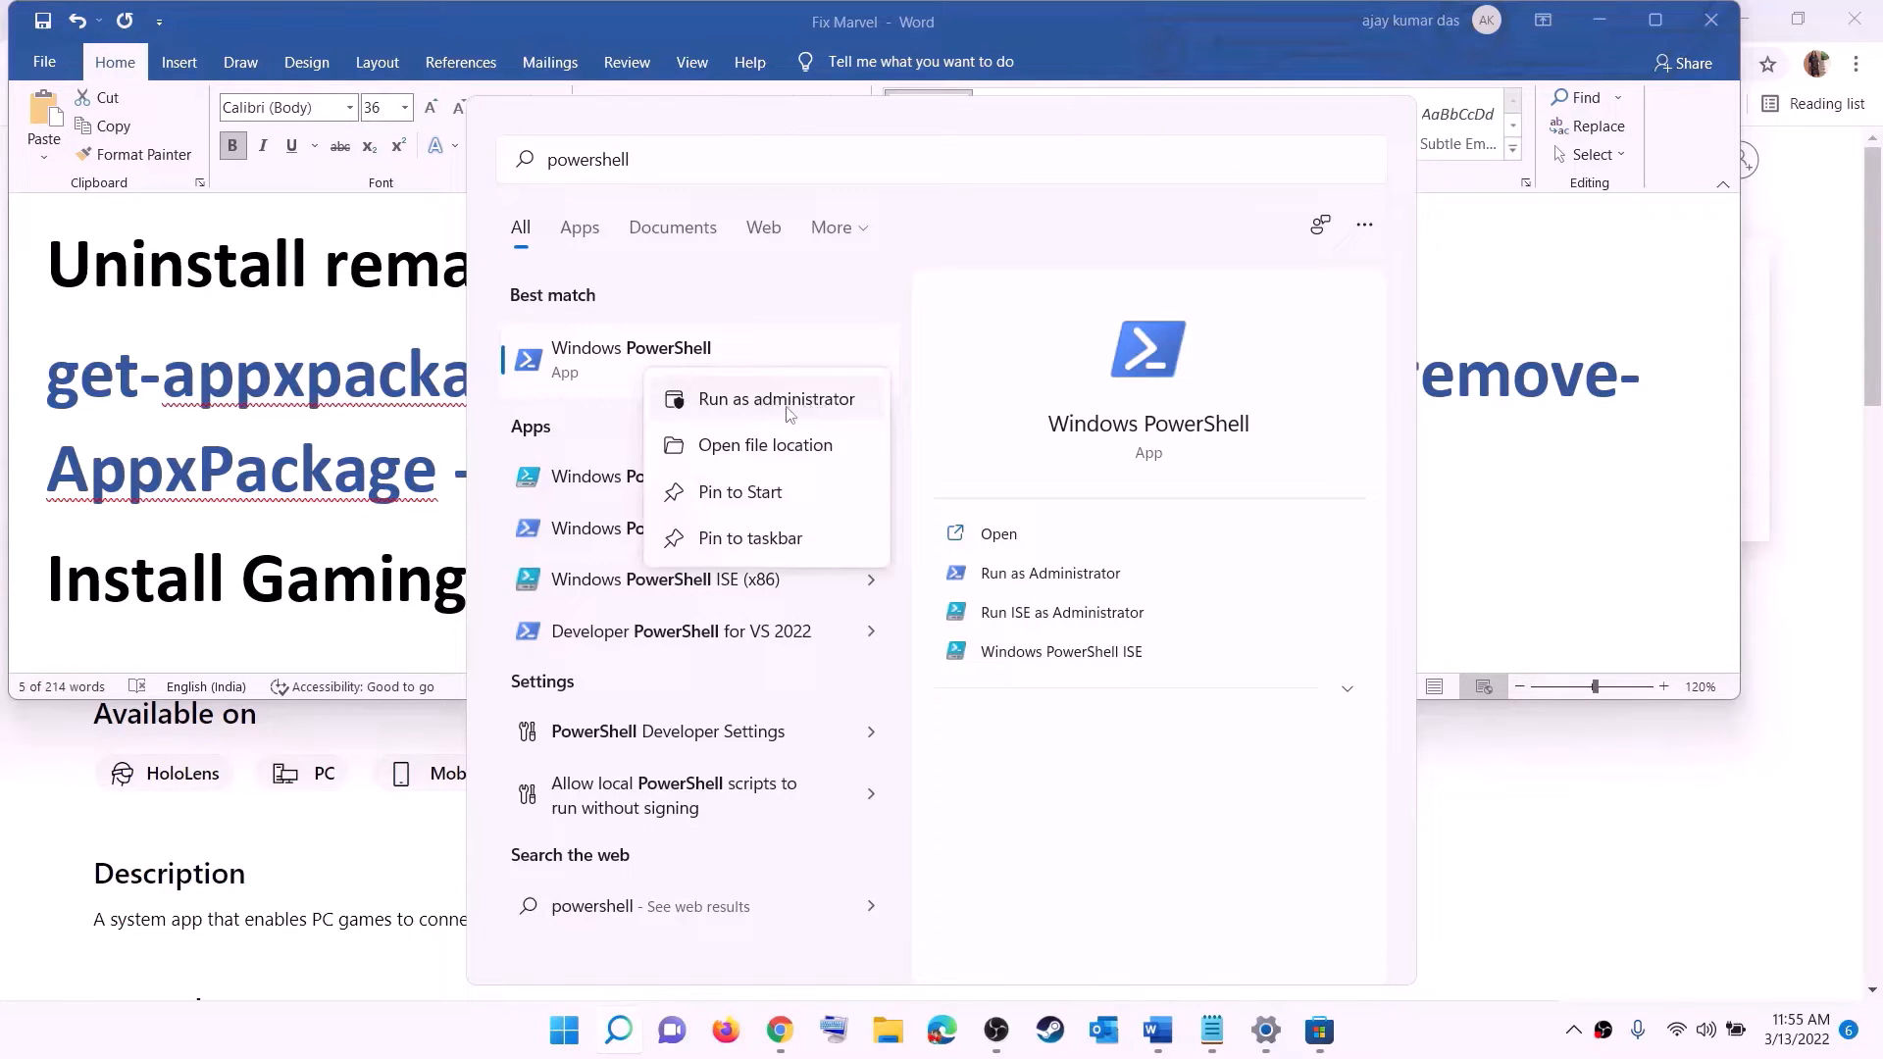
{"action": "left_click", "coordinate": [788, 402]}
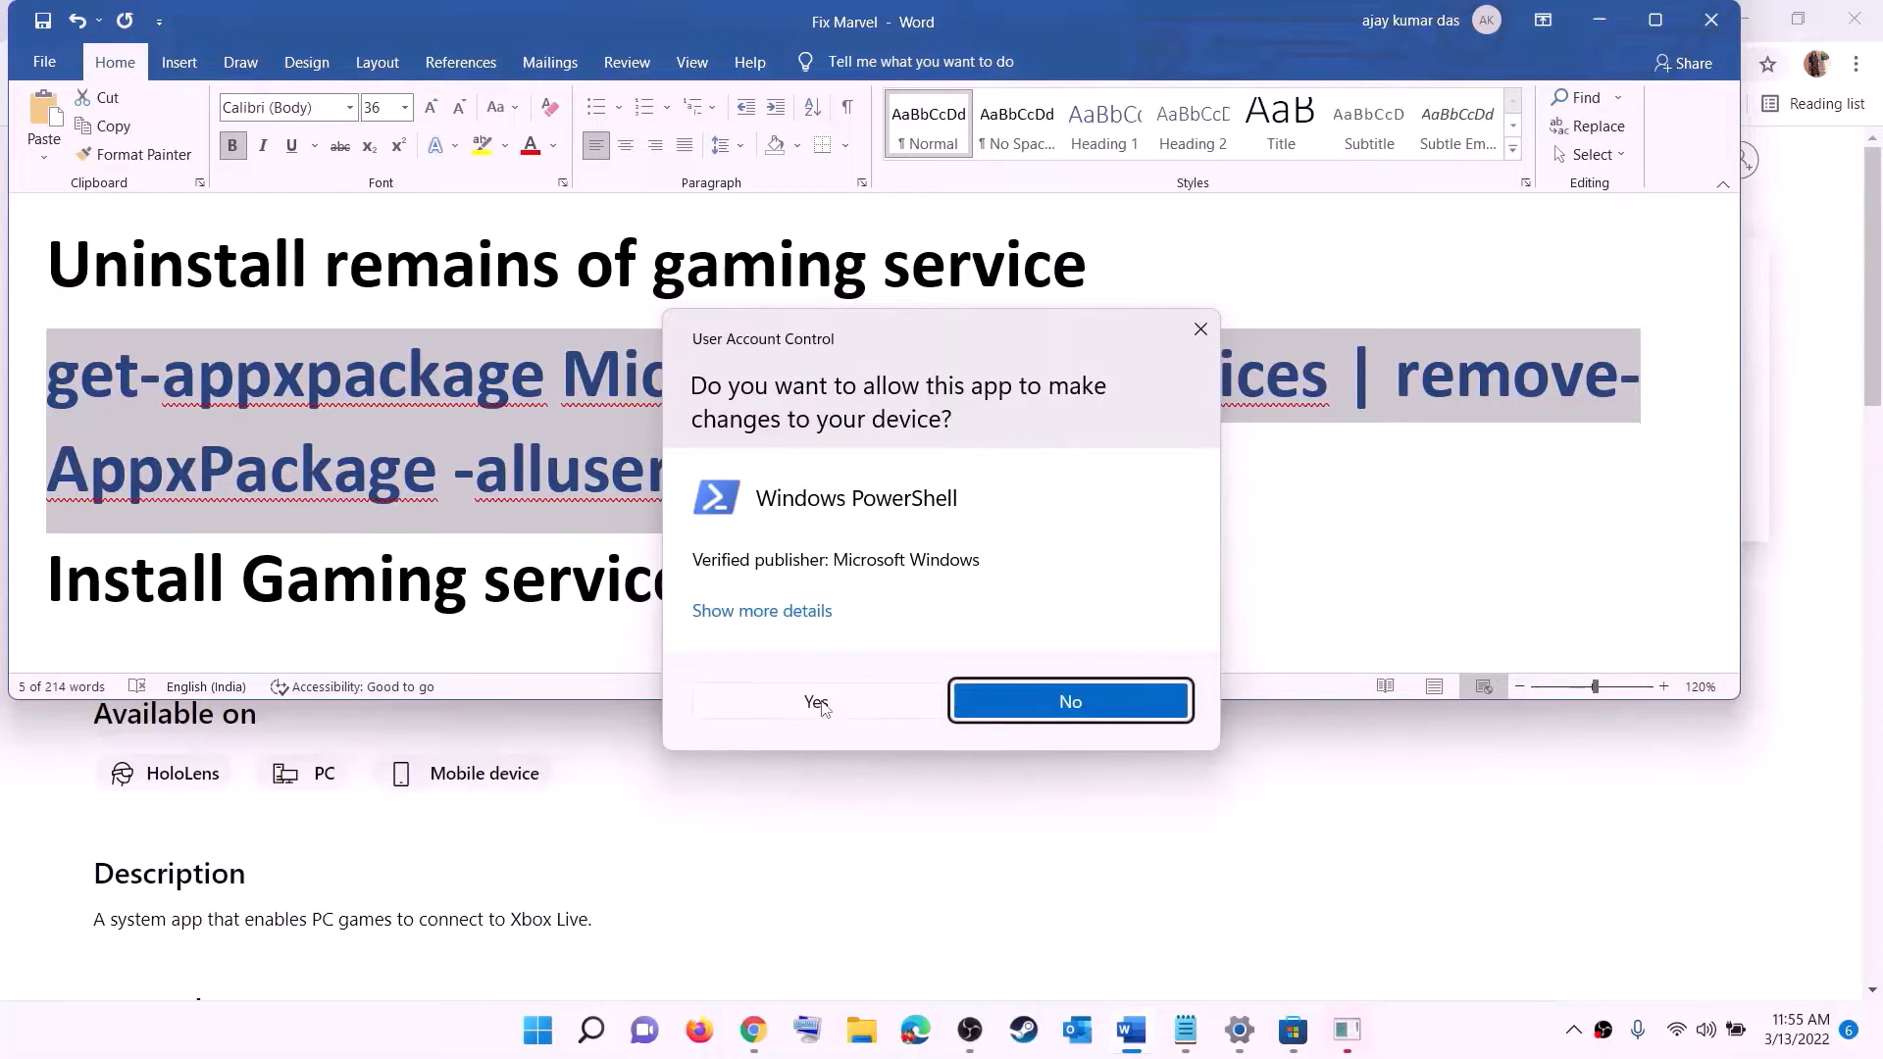
{"action": "left_click", "coordinate": [816, 702]}
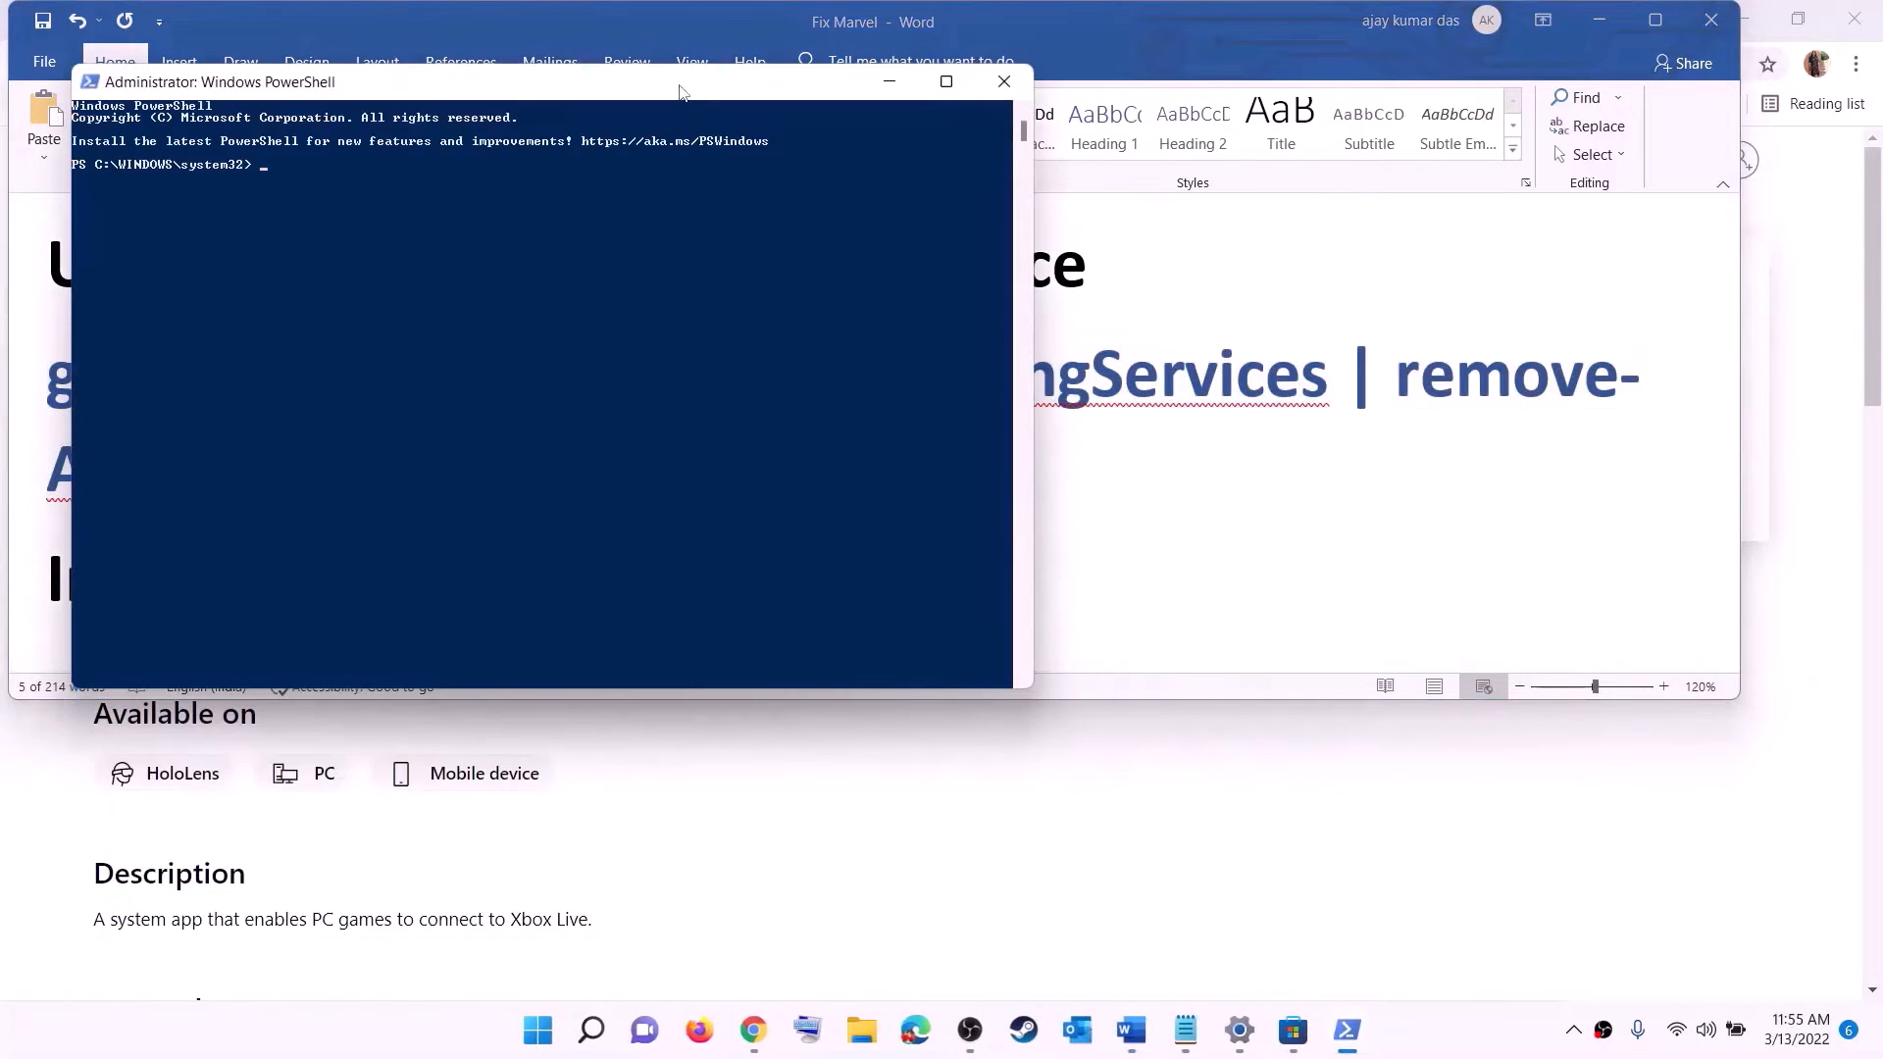
Run the copied get-appxpackage Microsoft.GamingServices | remove-AppxPackage -allusers command in PowerShell
{"action": "left_click_drag", "start_coordinate": [683, 91], "coordinate": [877, 215]}
{"action": "key", "text": "ctrl+v"}
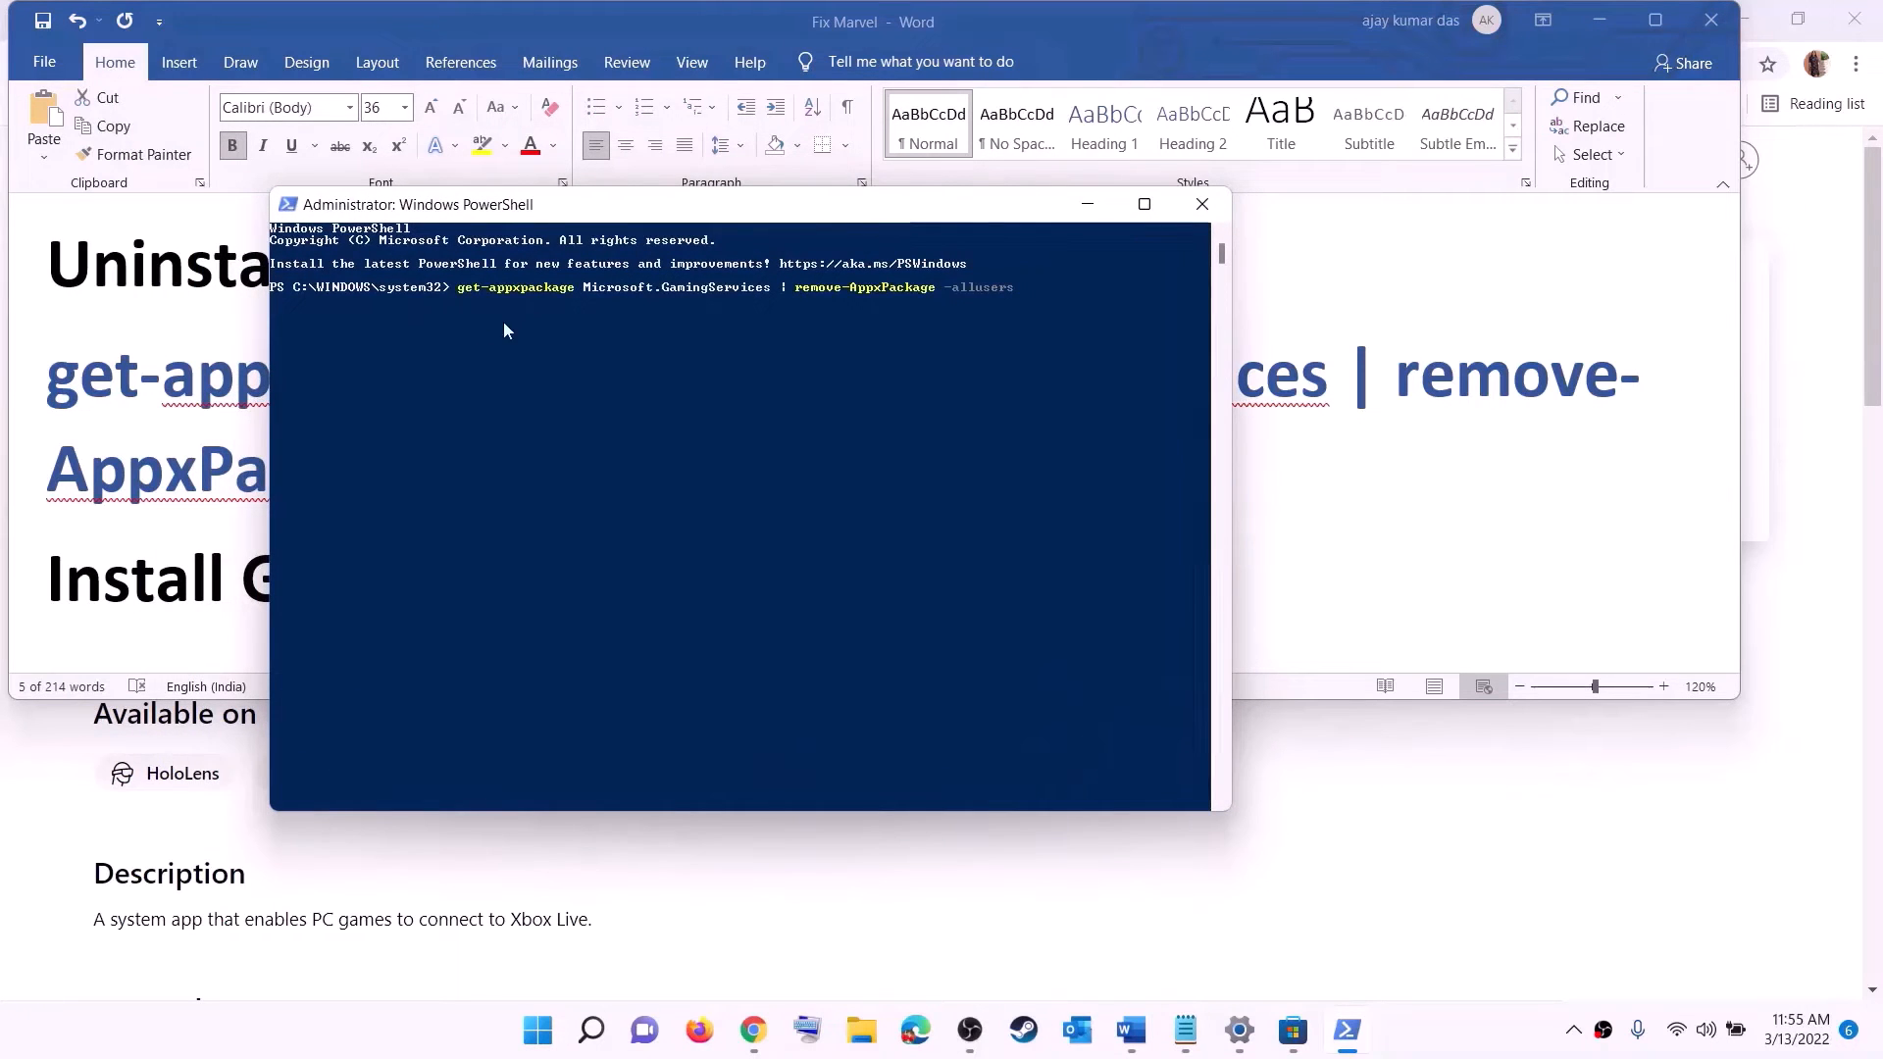
{"action": "key", "text": "Return"}
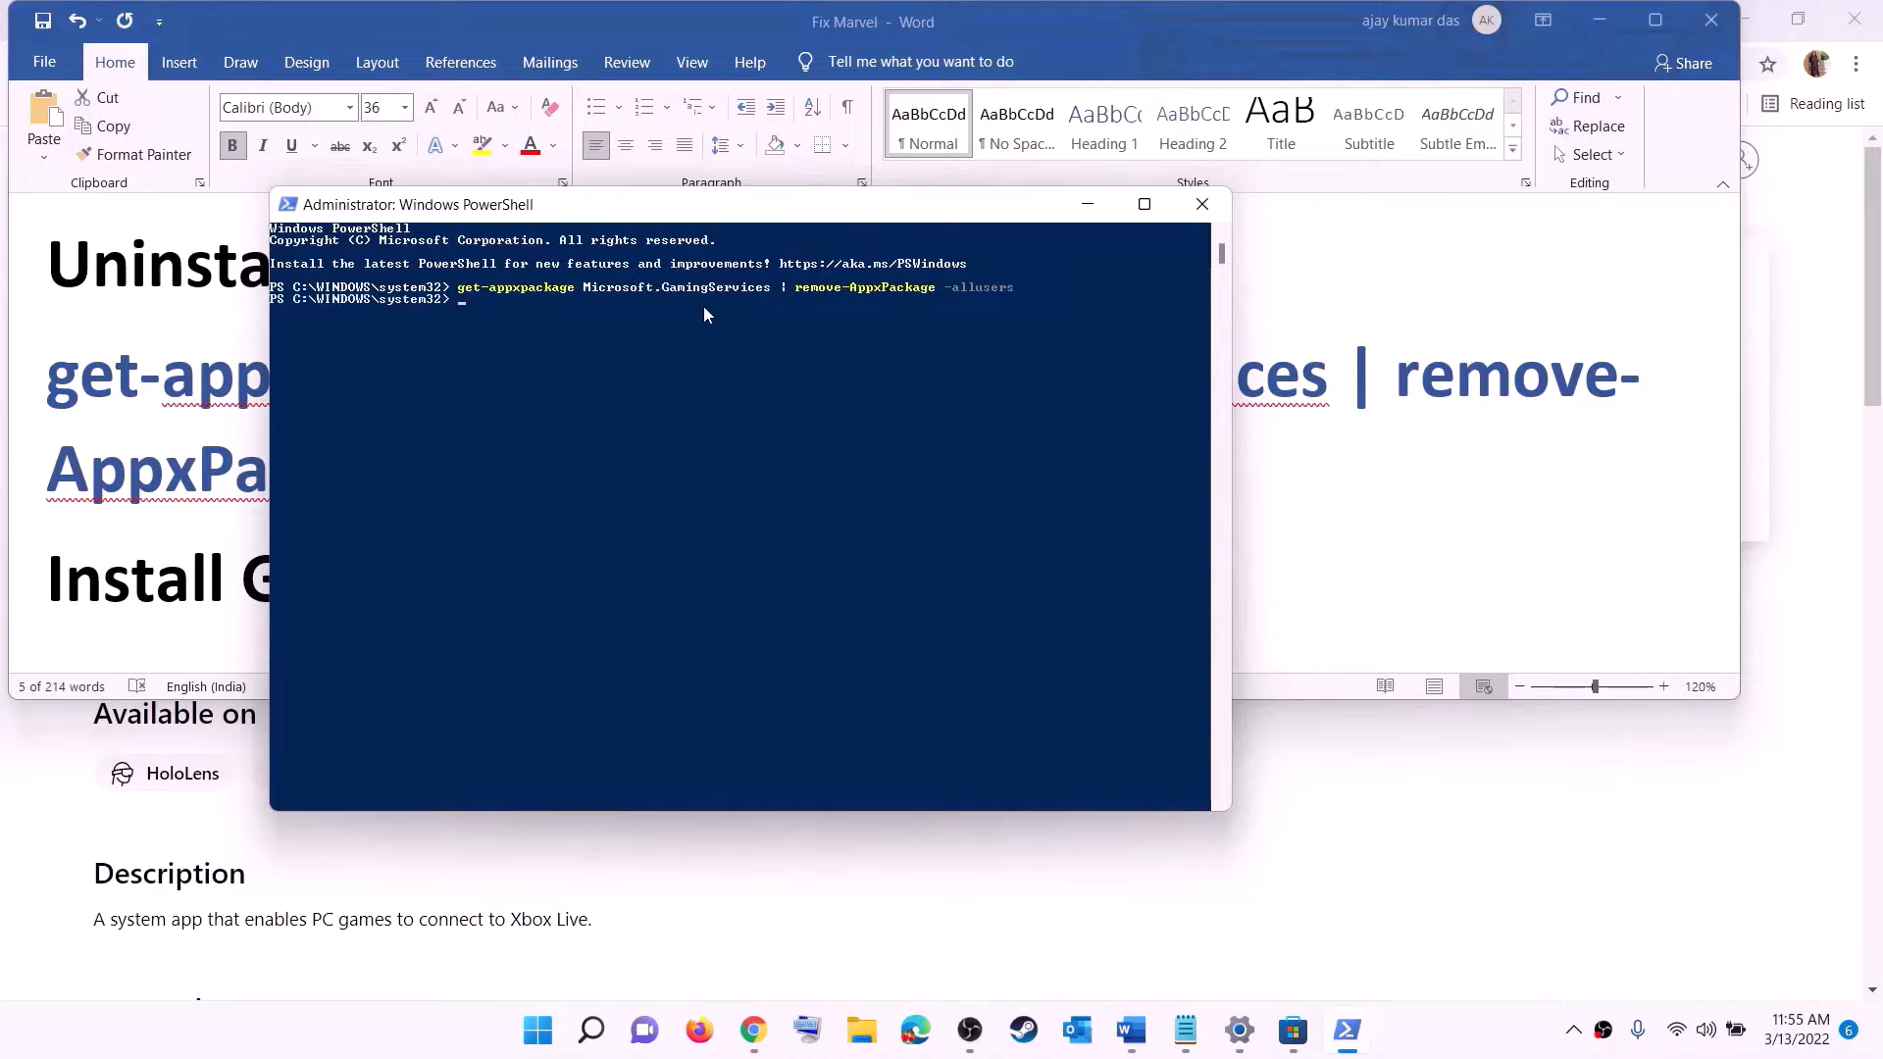
Copy the start ms-windows-store command under Install Gaming service in the Word document
{"action": "left_click", "coordinate": [238, 461]}
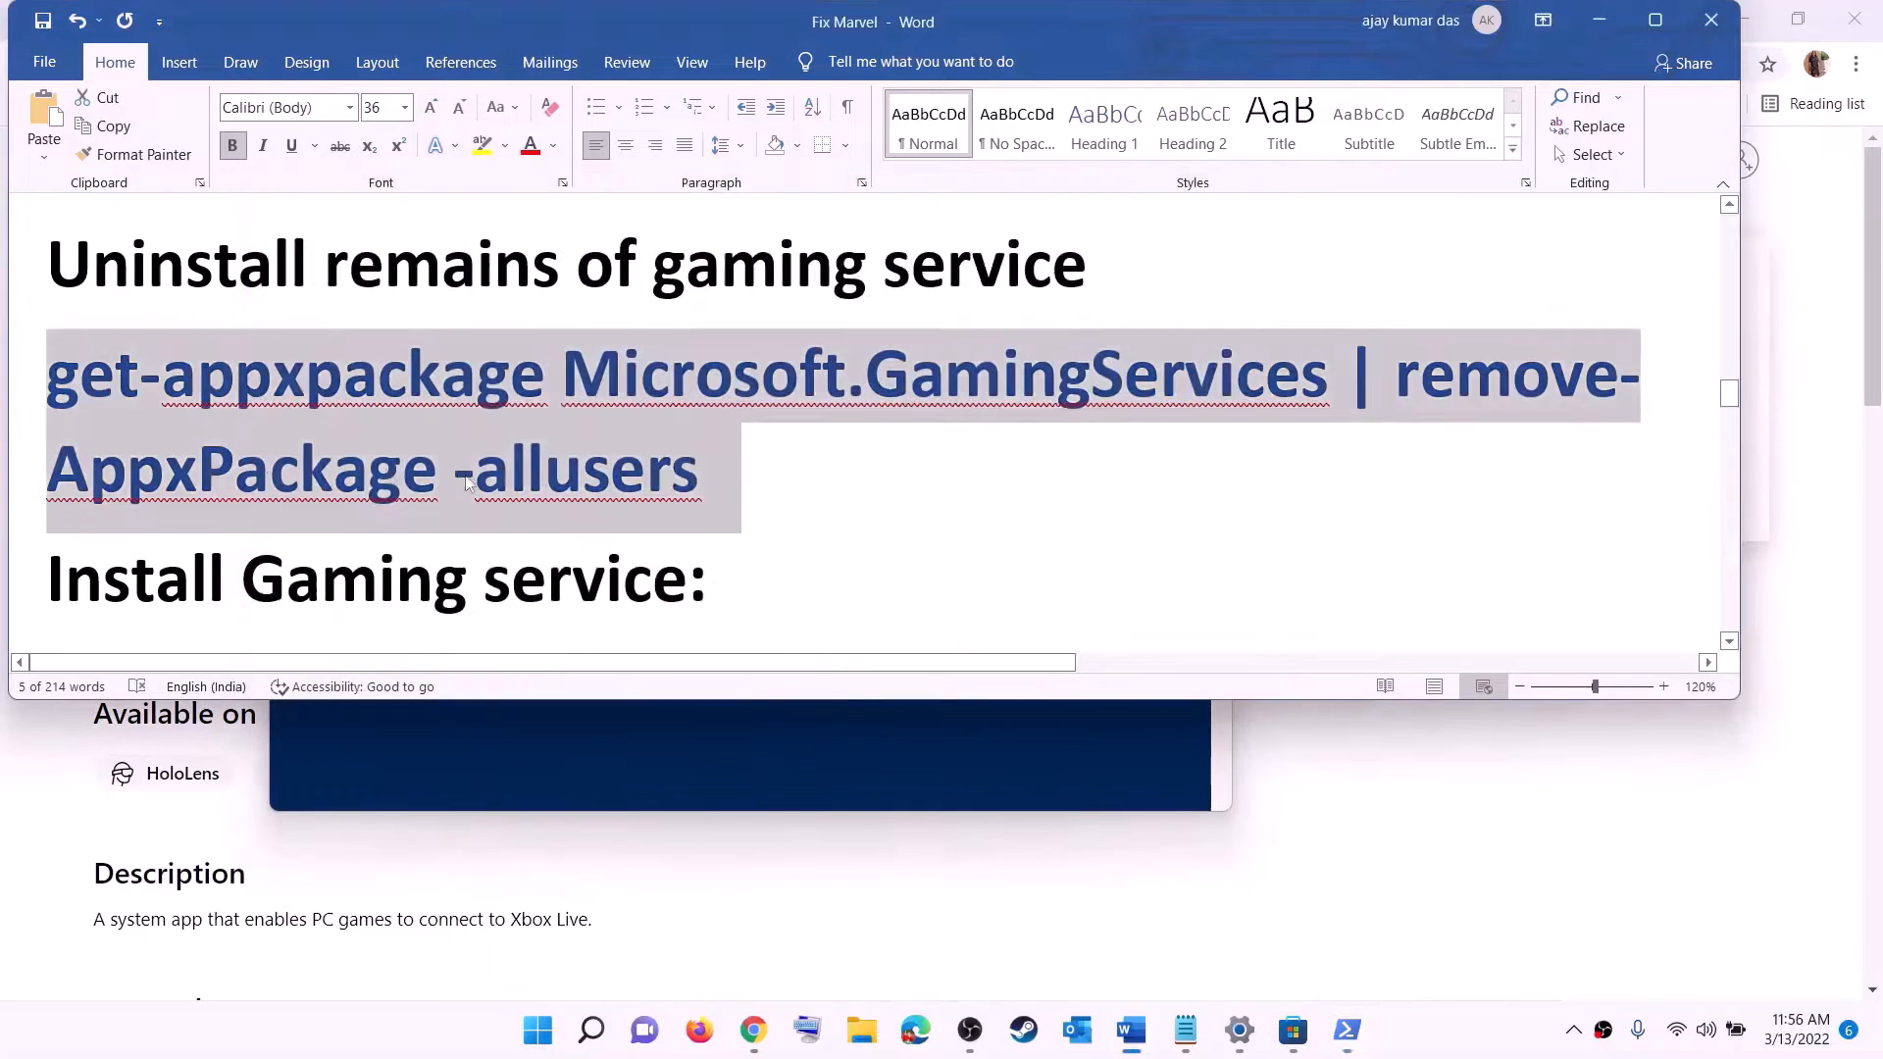
{"action": "scroll", "coordinate": [743, 513], "scroll_direction": "down", "scroll_amount": 4}
{"action": "triple_click", "coordinate": [982, 516]}
{"action": "right_click", "coordinate": [203, 447]}
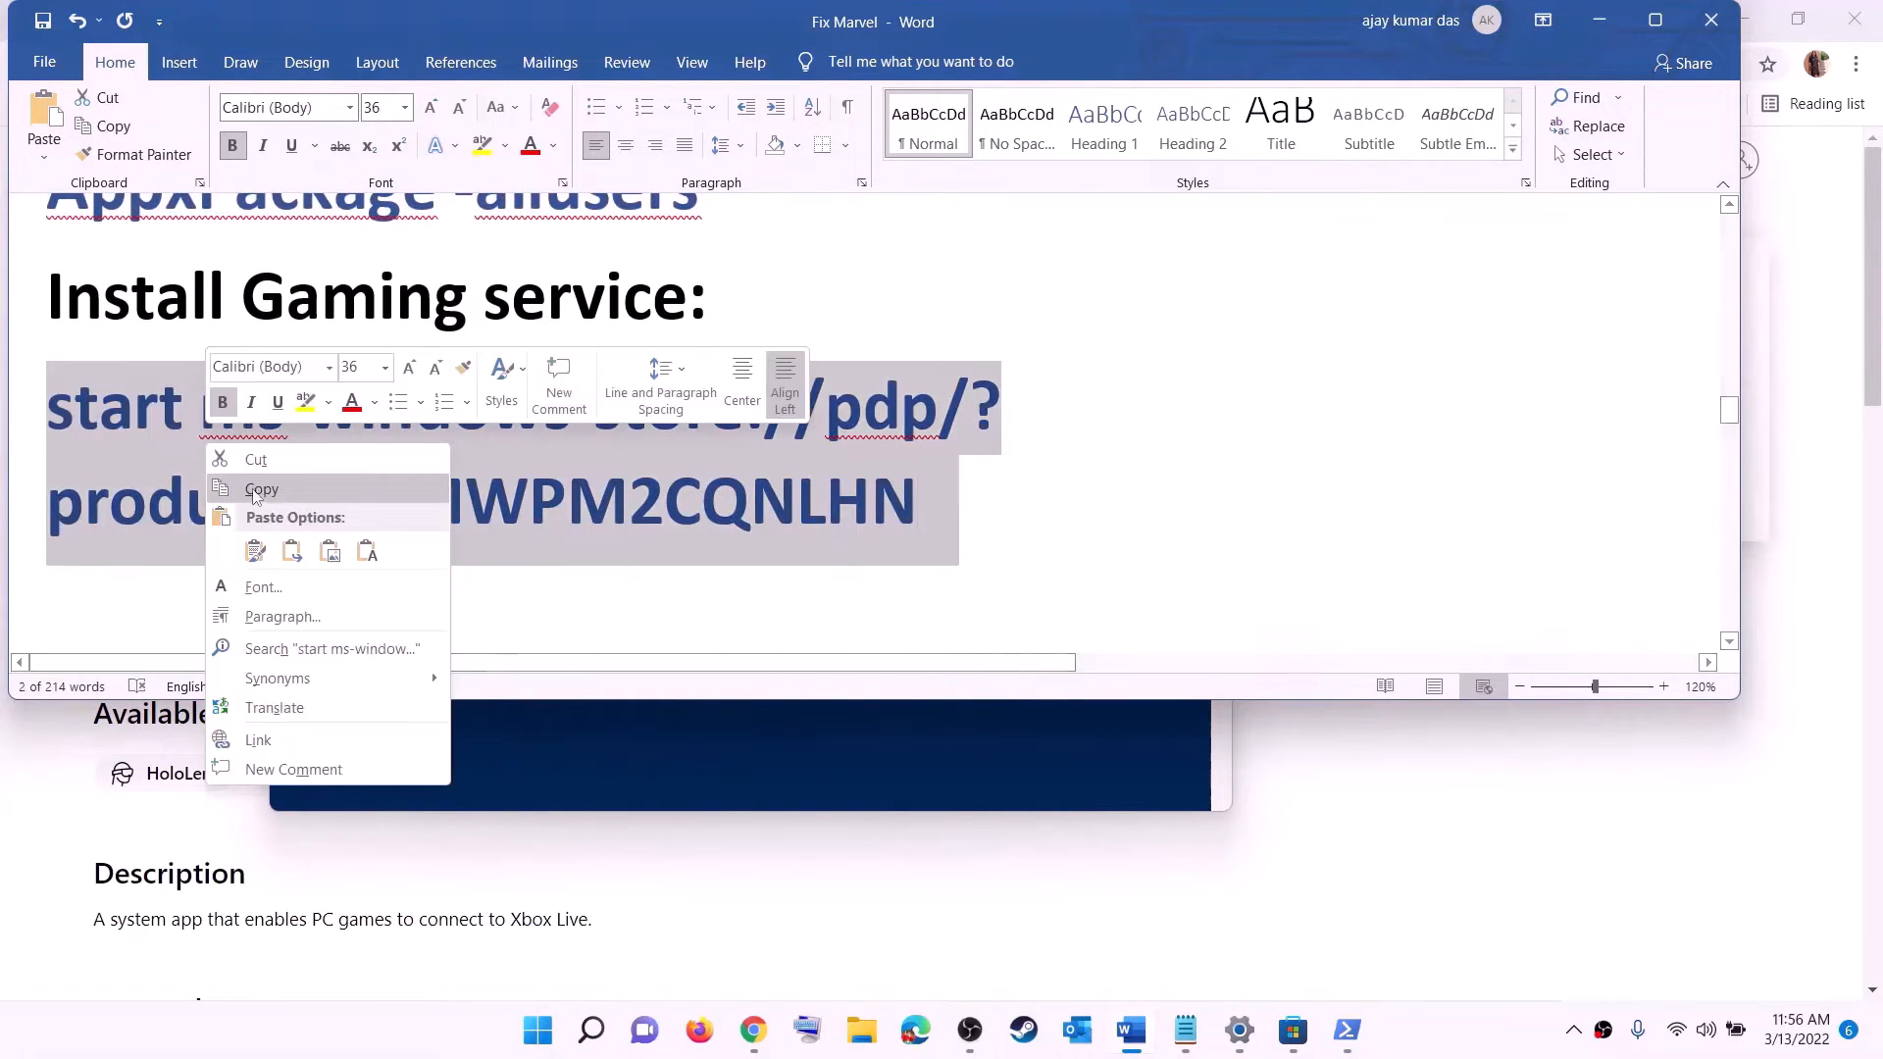
{"action": "left_click", "coordinate": [258, 488]}
Run the copied store command in PowerShell and install Gaming Services from its Microsoft Store page
{"action": "key", "text": "alt+Tab"}
{"action": "right_click", "coordinate": [561, 419]}
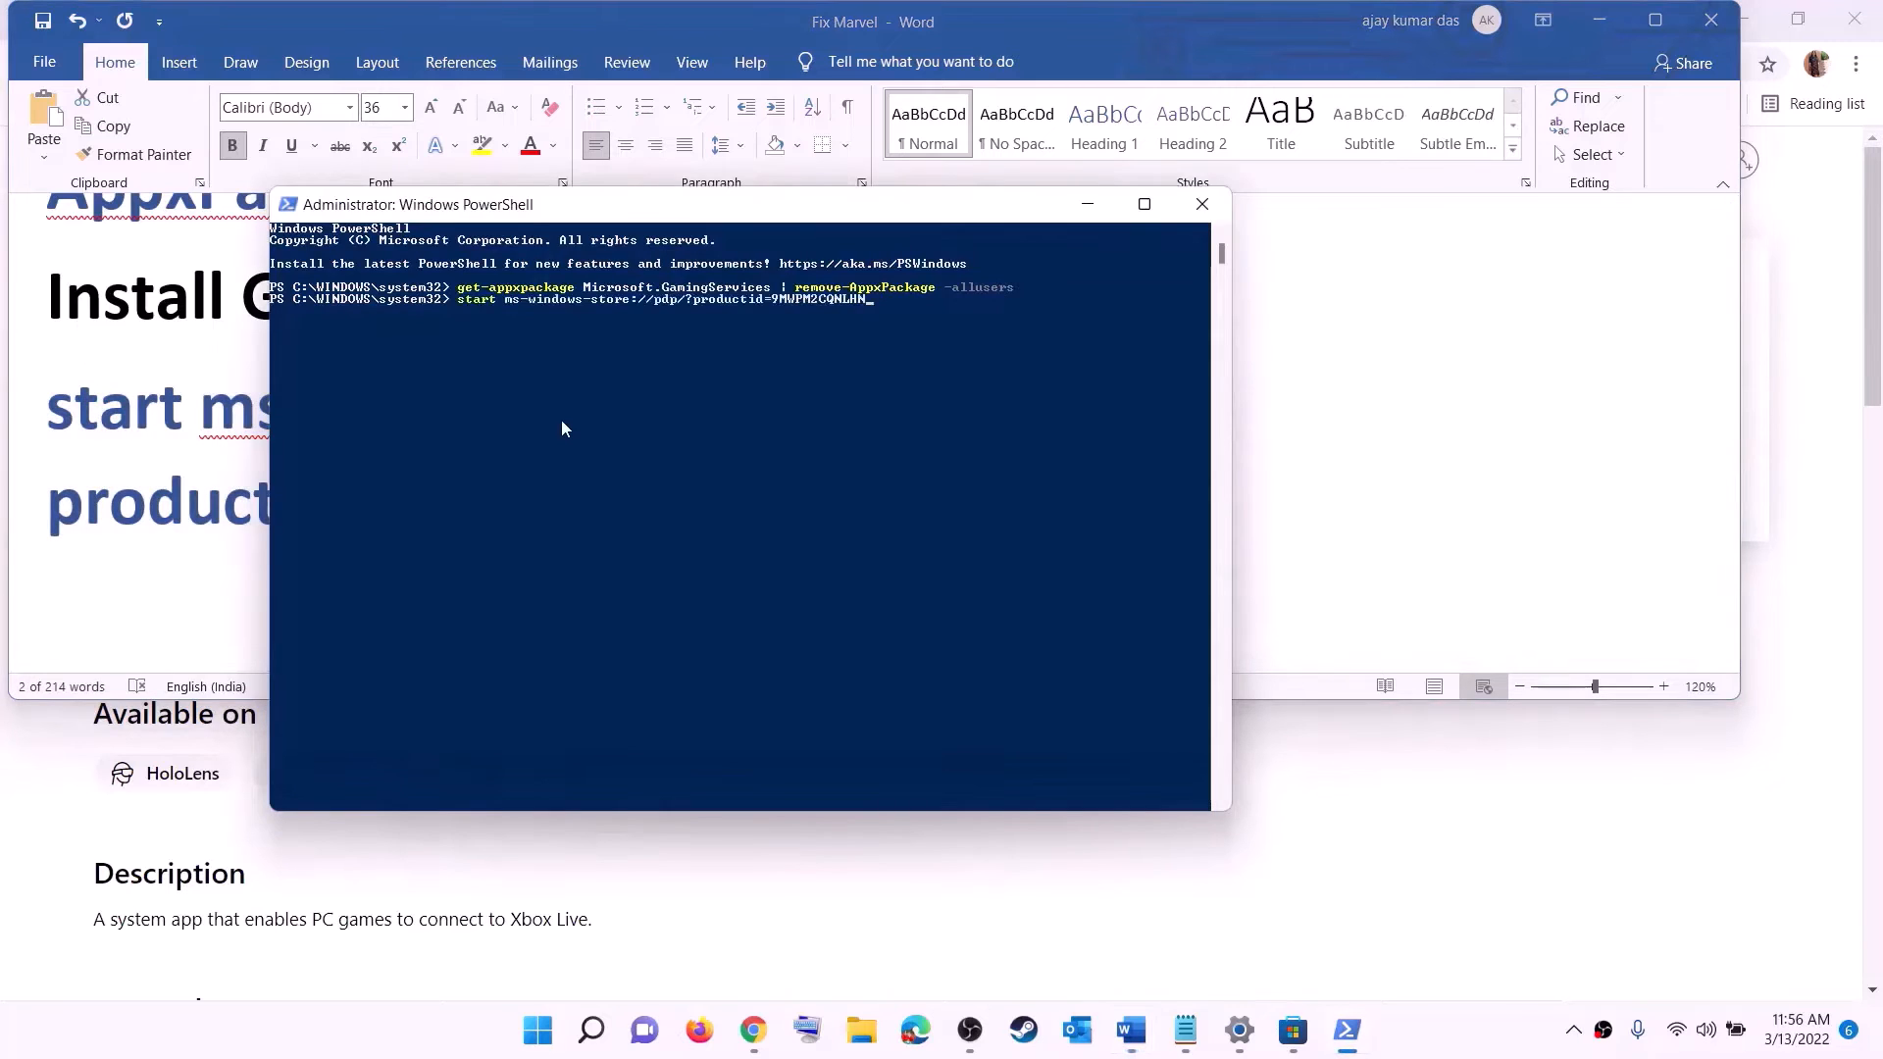
{"action": "key", "text": "Return"}
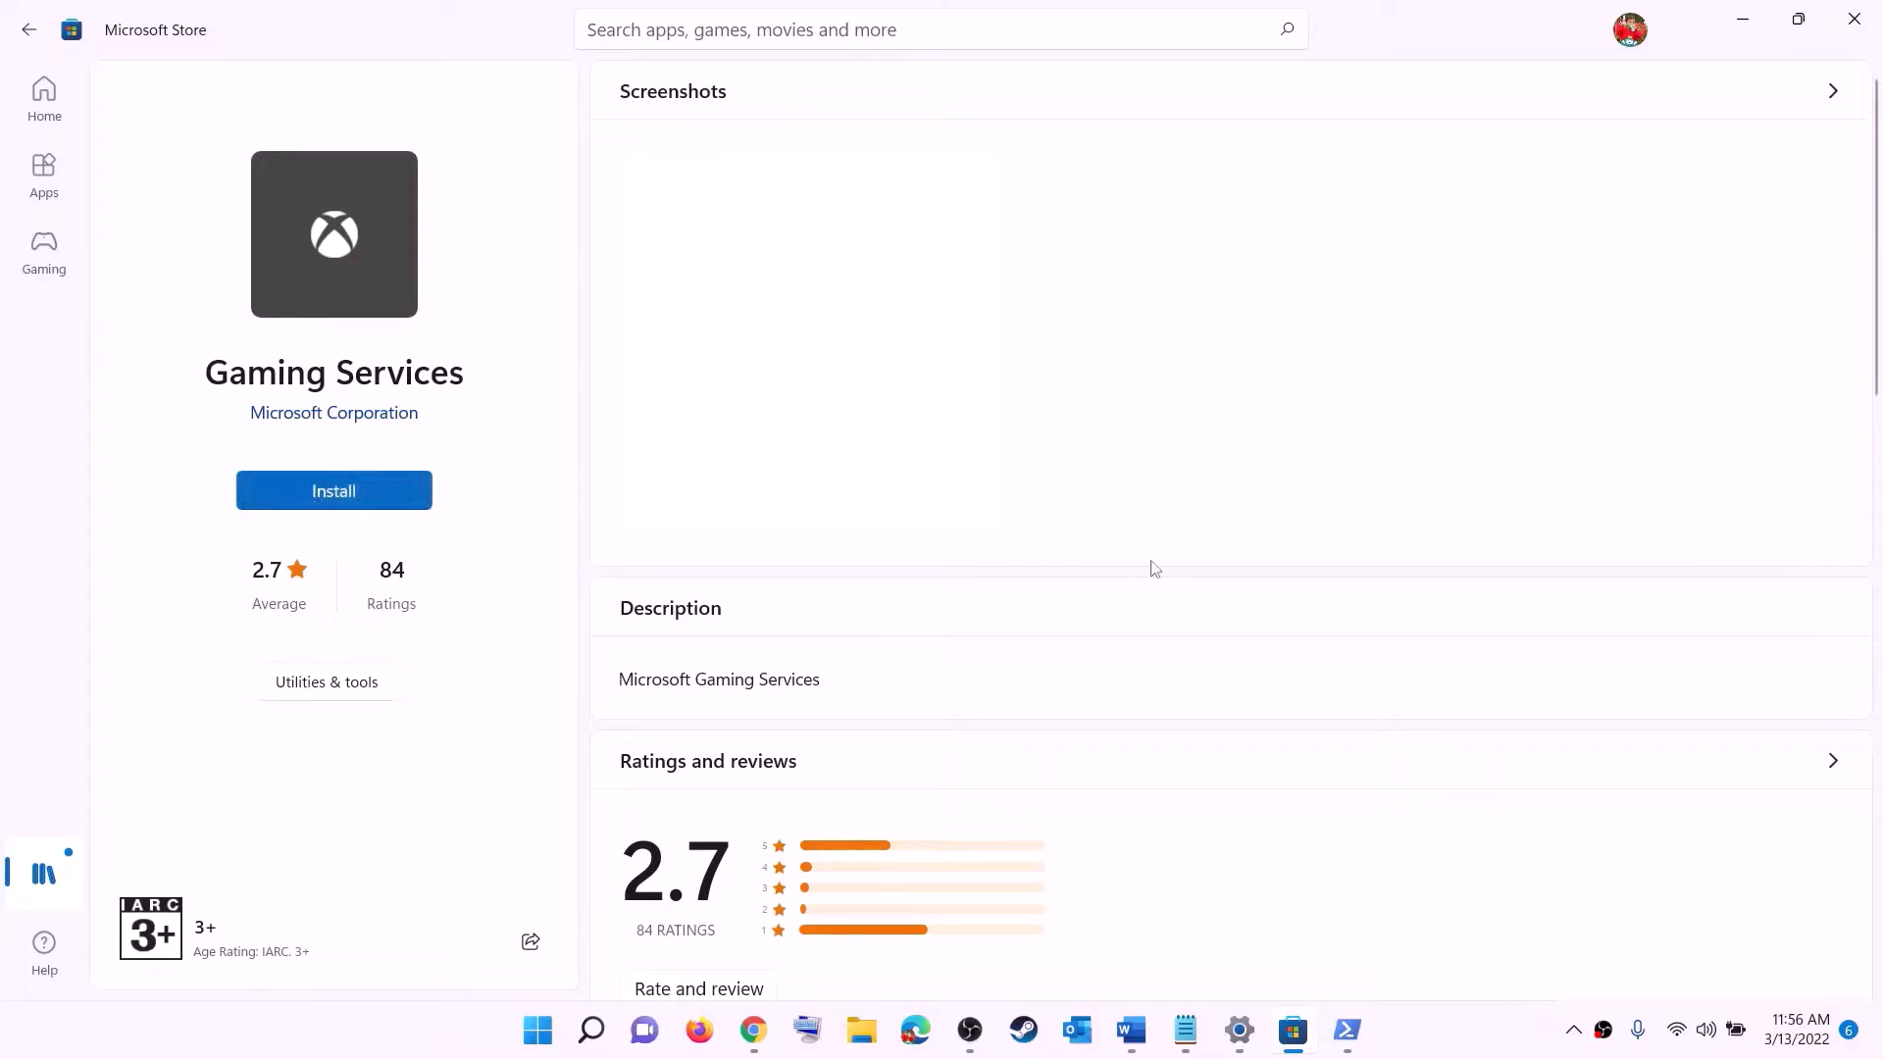
{"action": "left_click", "coordinate": [889, 700]}
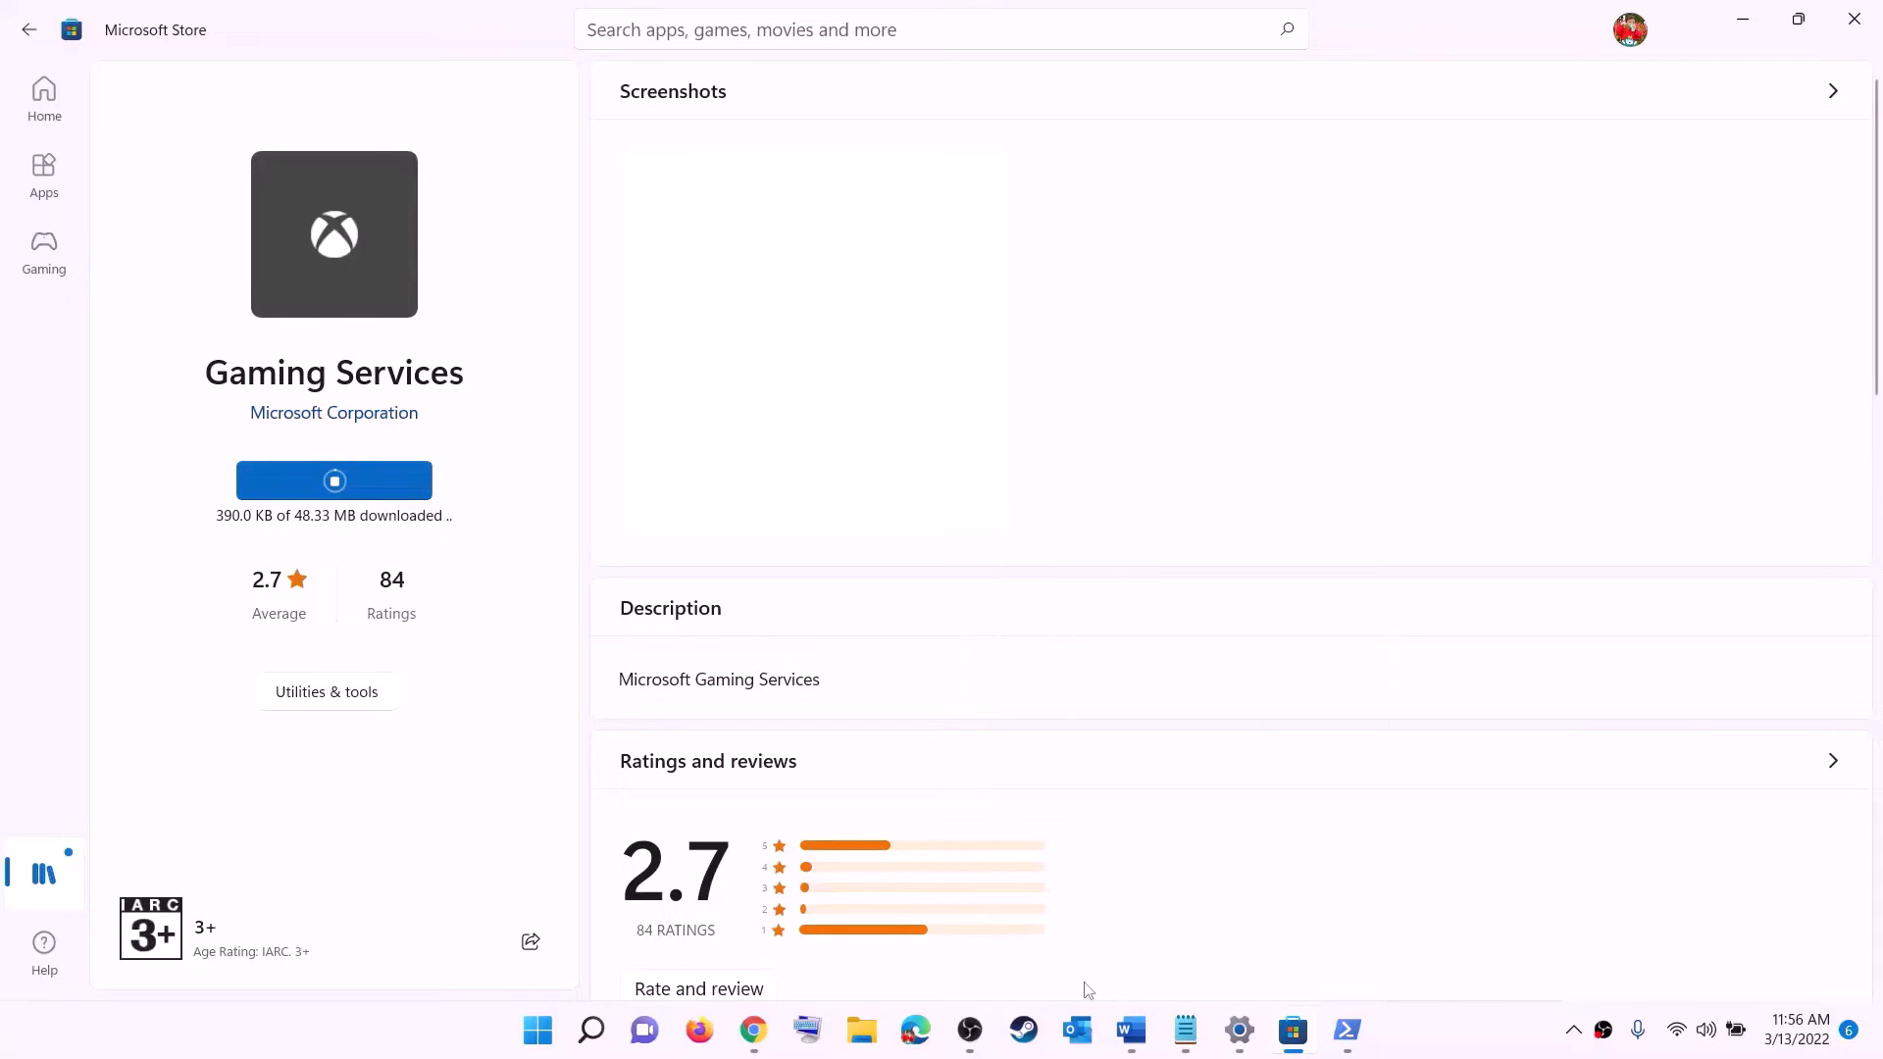
Check the list of required services in the Word document and open the Services app
{"action": "left_click", "coordinate": [1131, 1029]}
{"action": "scroll", "coordinate": [673, 493], "scroll_direction": "down", "scroll_amount": 8}
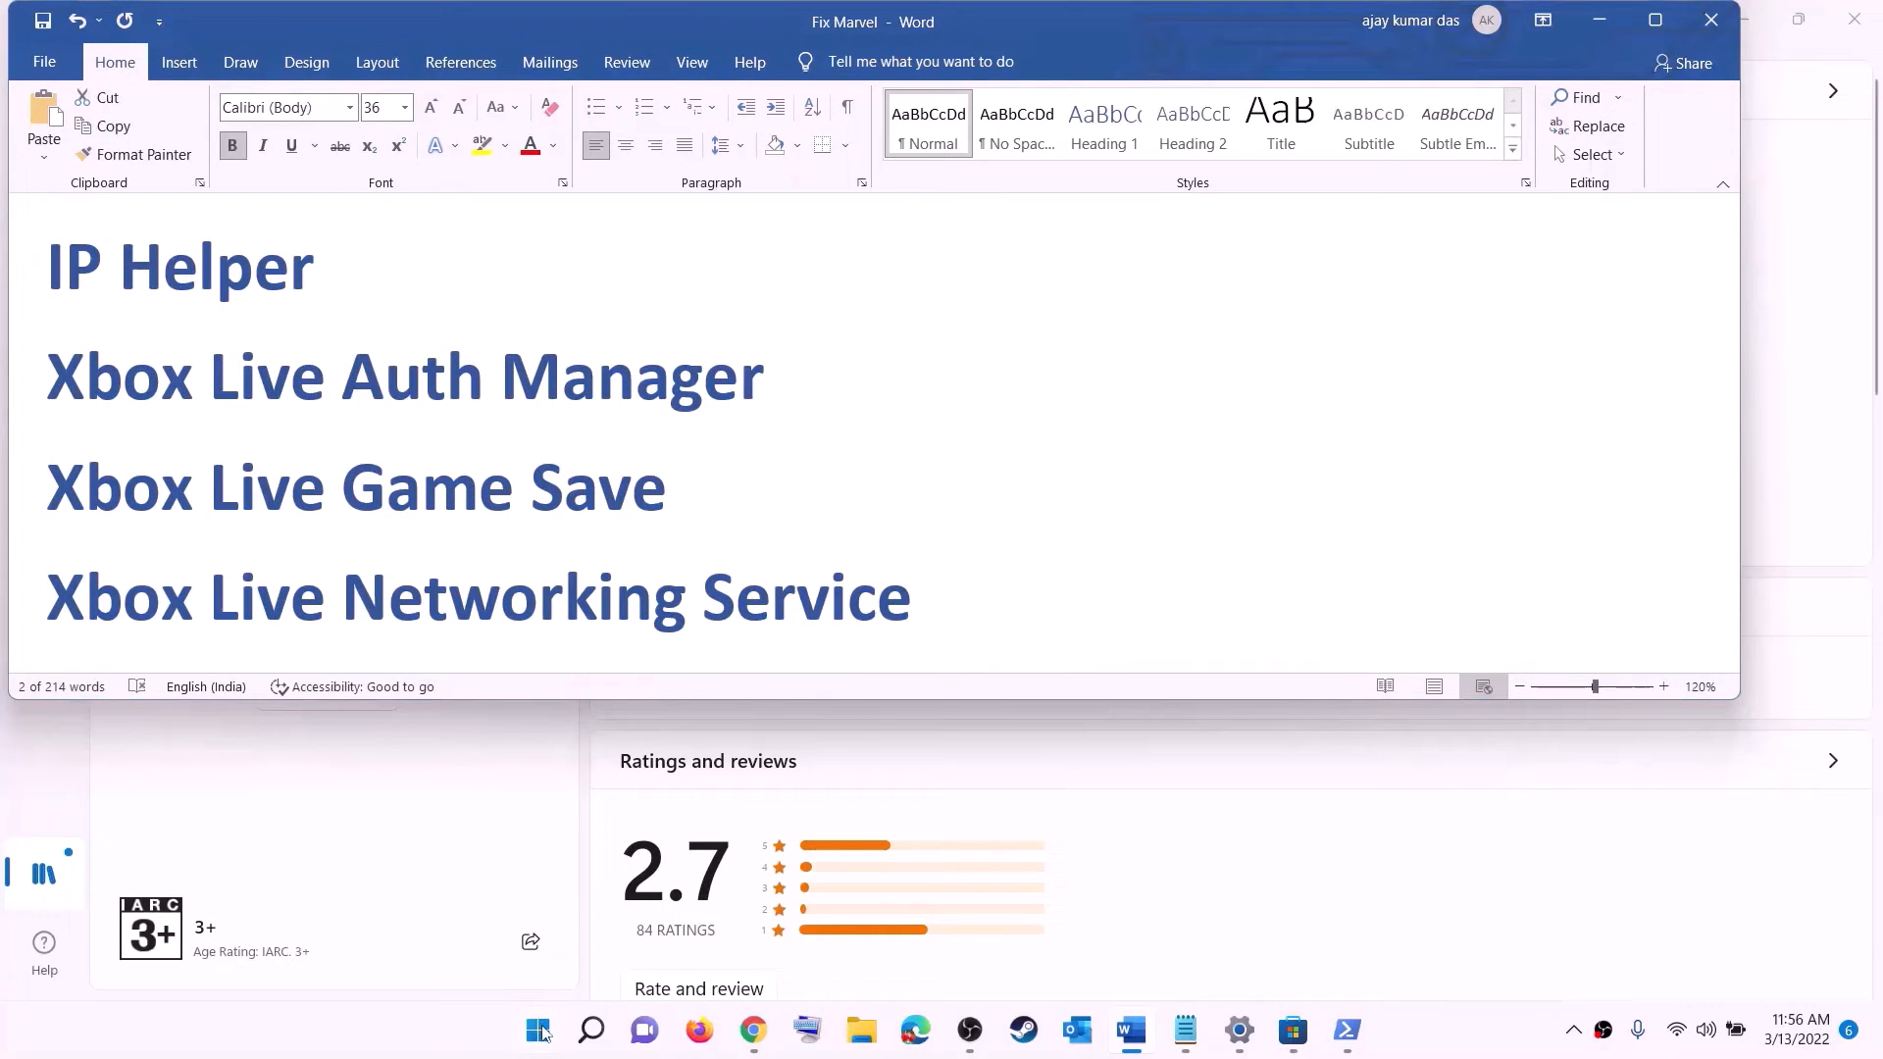
{"action": "left_click", "coordinate": [541, 1032]}
{"action": "type", "text": "serv"}
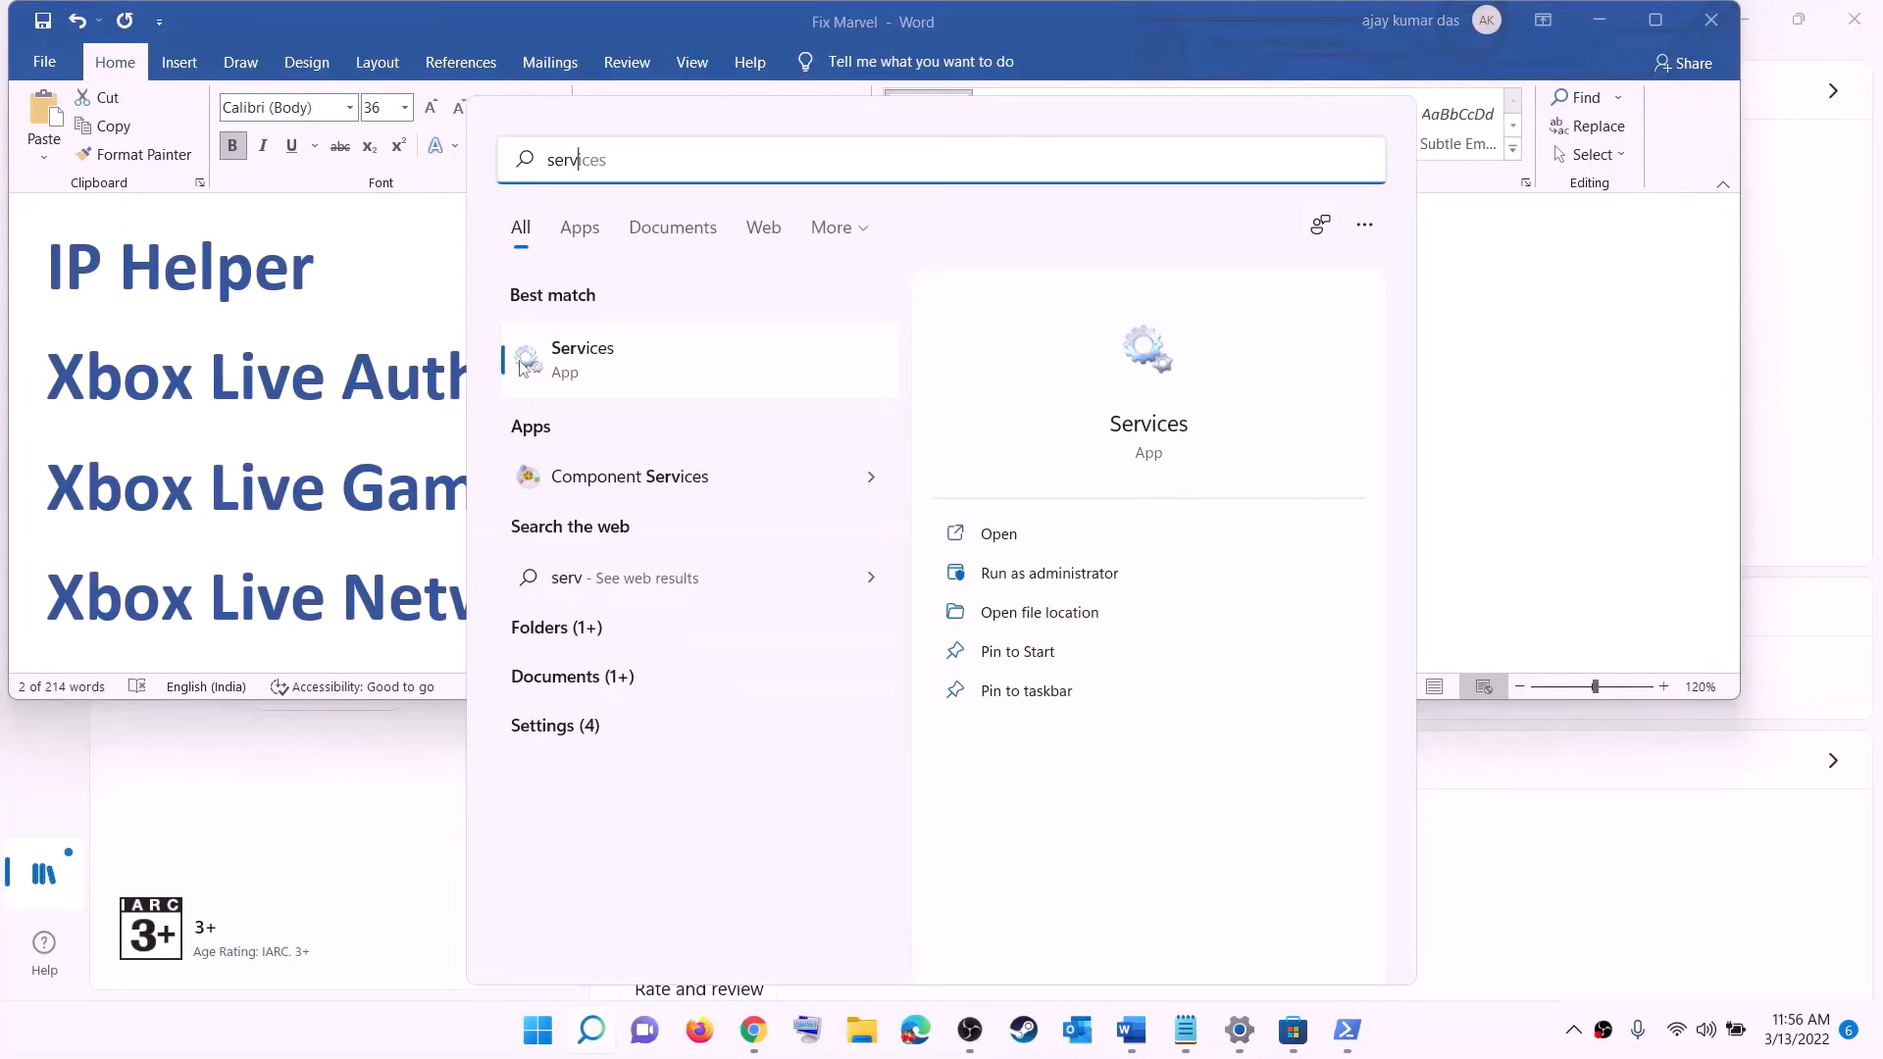
{"action": "left_click", "coordinate": [520, 365]}
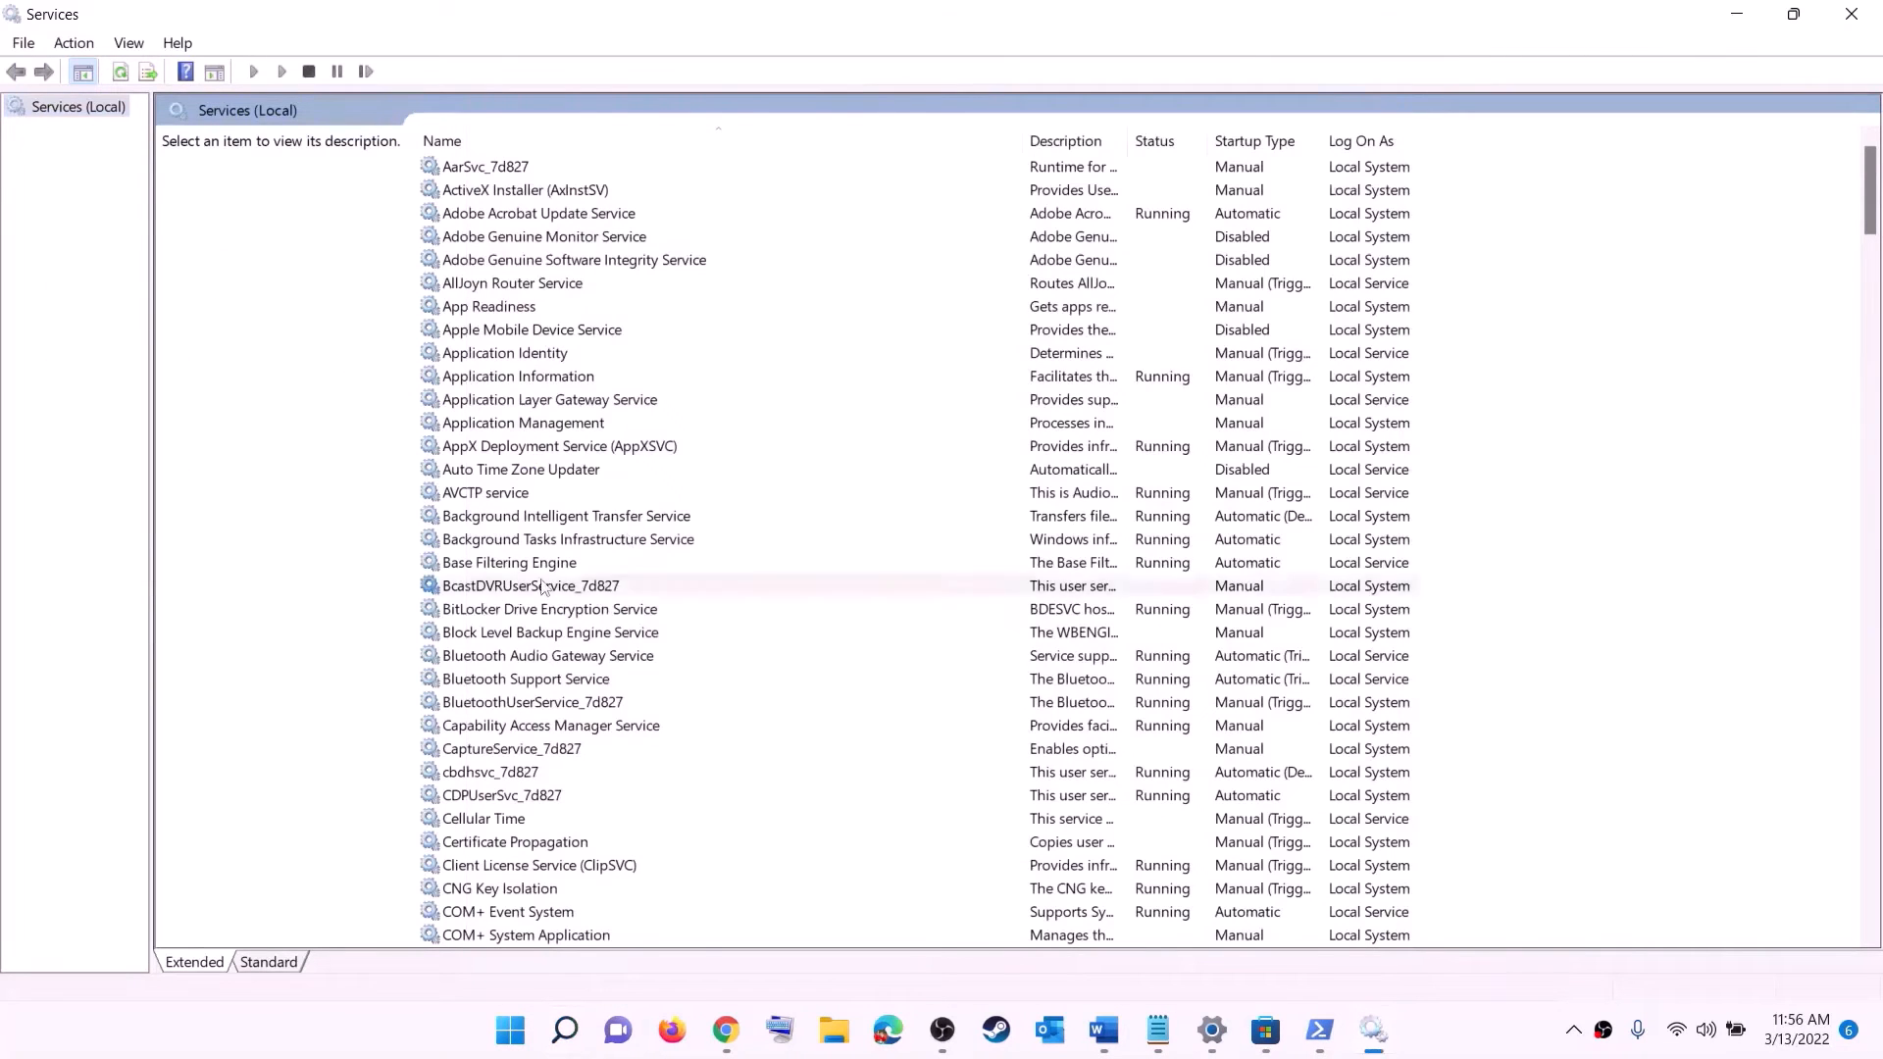
Find the IP Helper service, set its startup type to Automatic and close its properties
{"action": "left_click", "coordinate": [542, 587]}
{"action": "type", "text": "ip"}
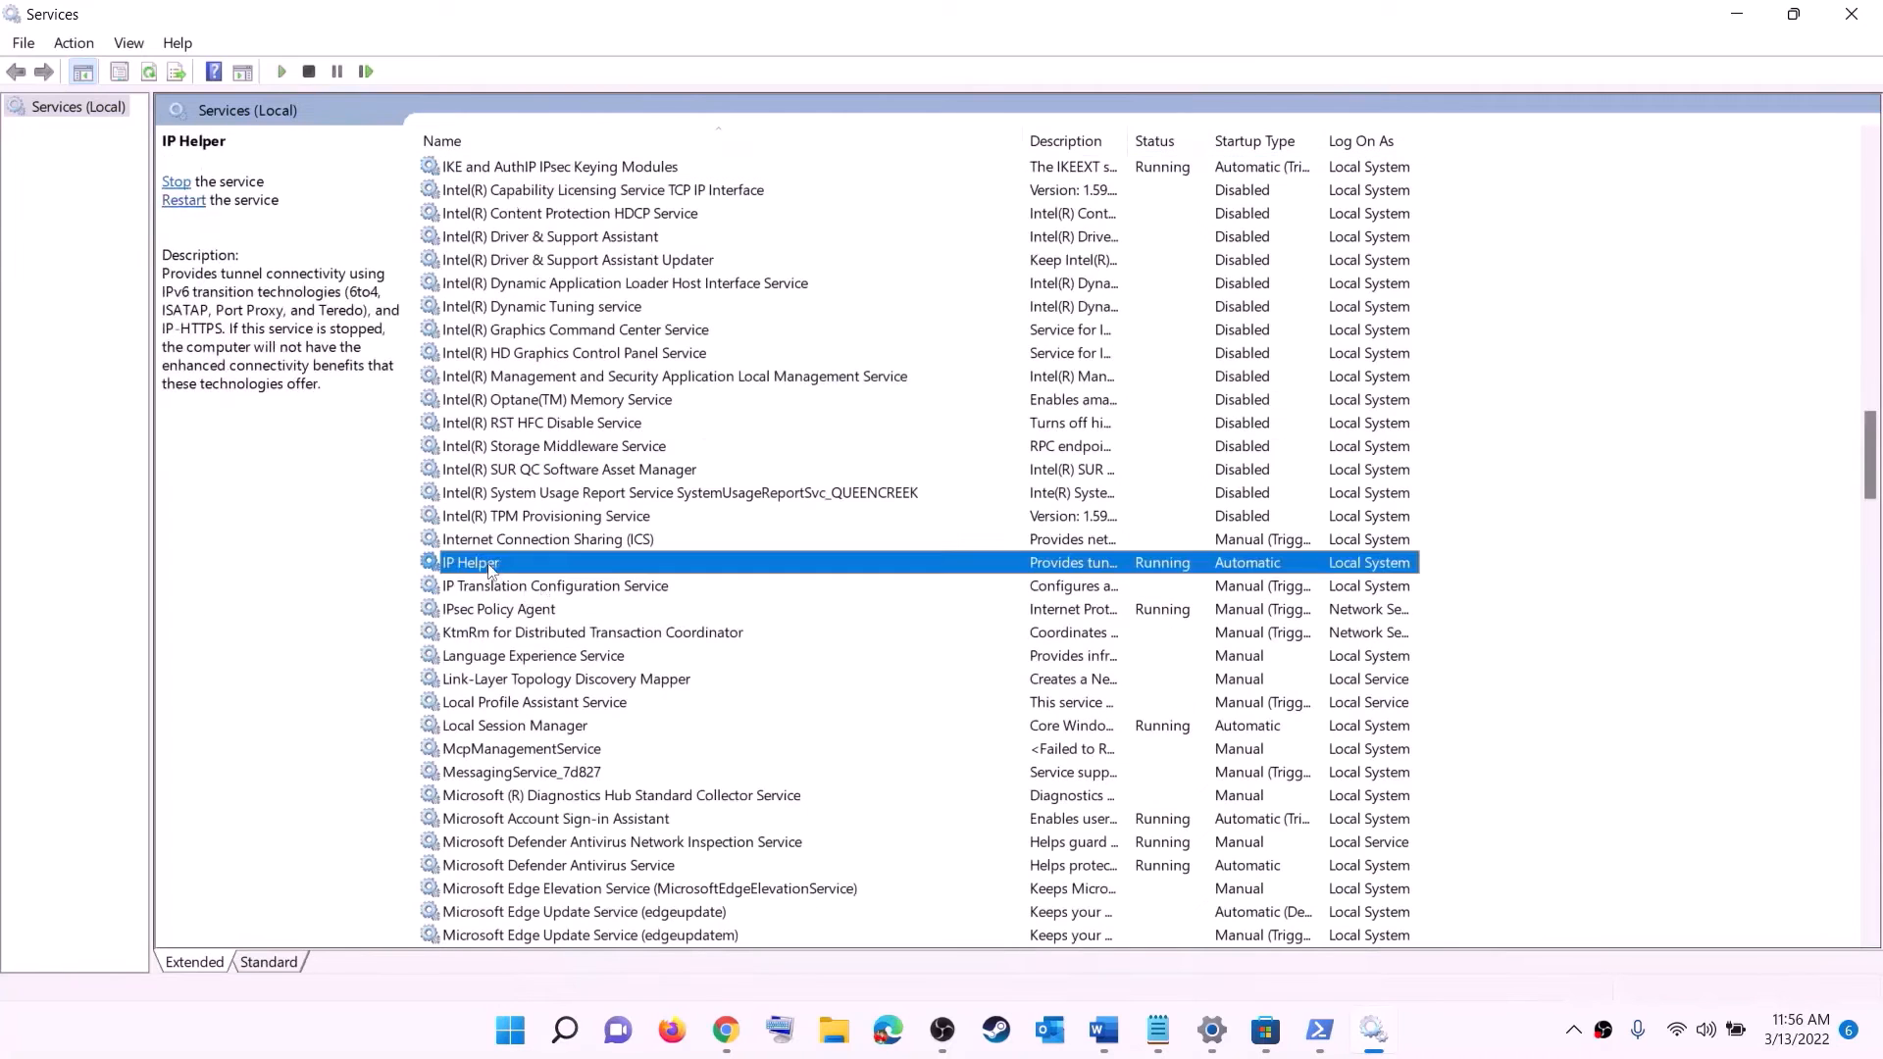
{"action": "double_click", "coordinate": [565, 571]}
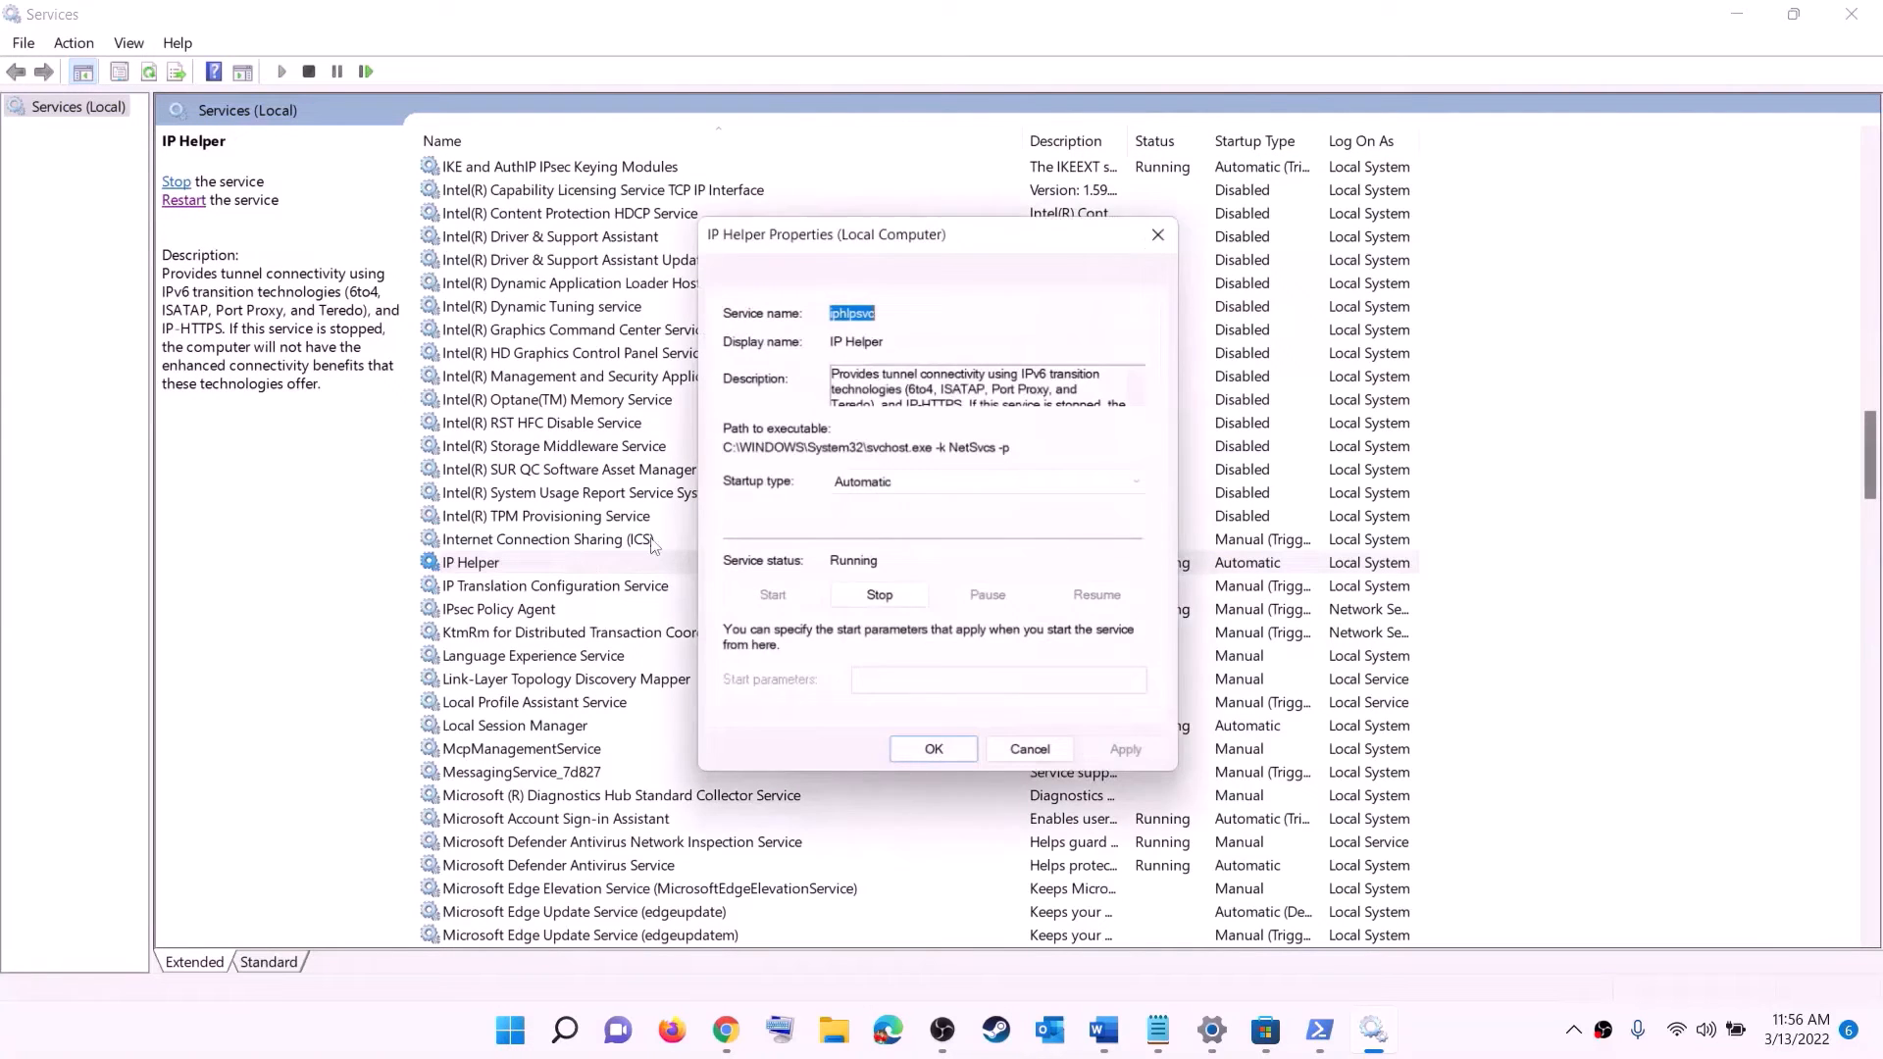
{"action": "left_click", "coordinate": [845, 485]}
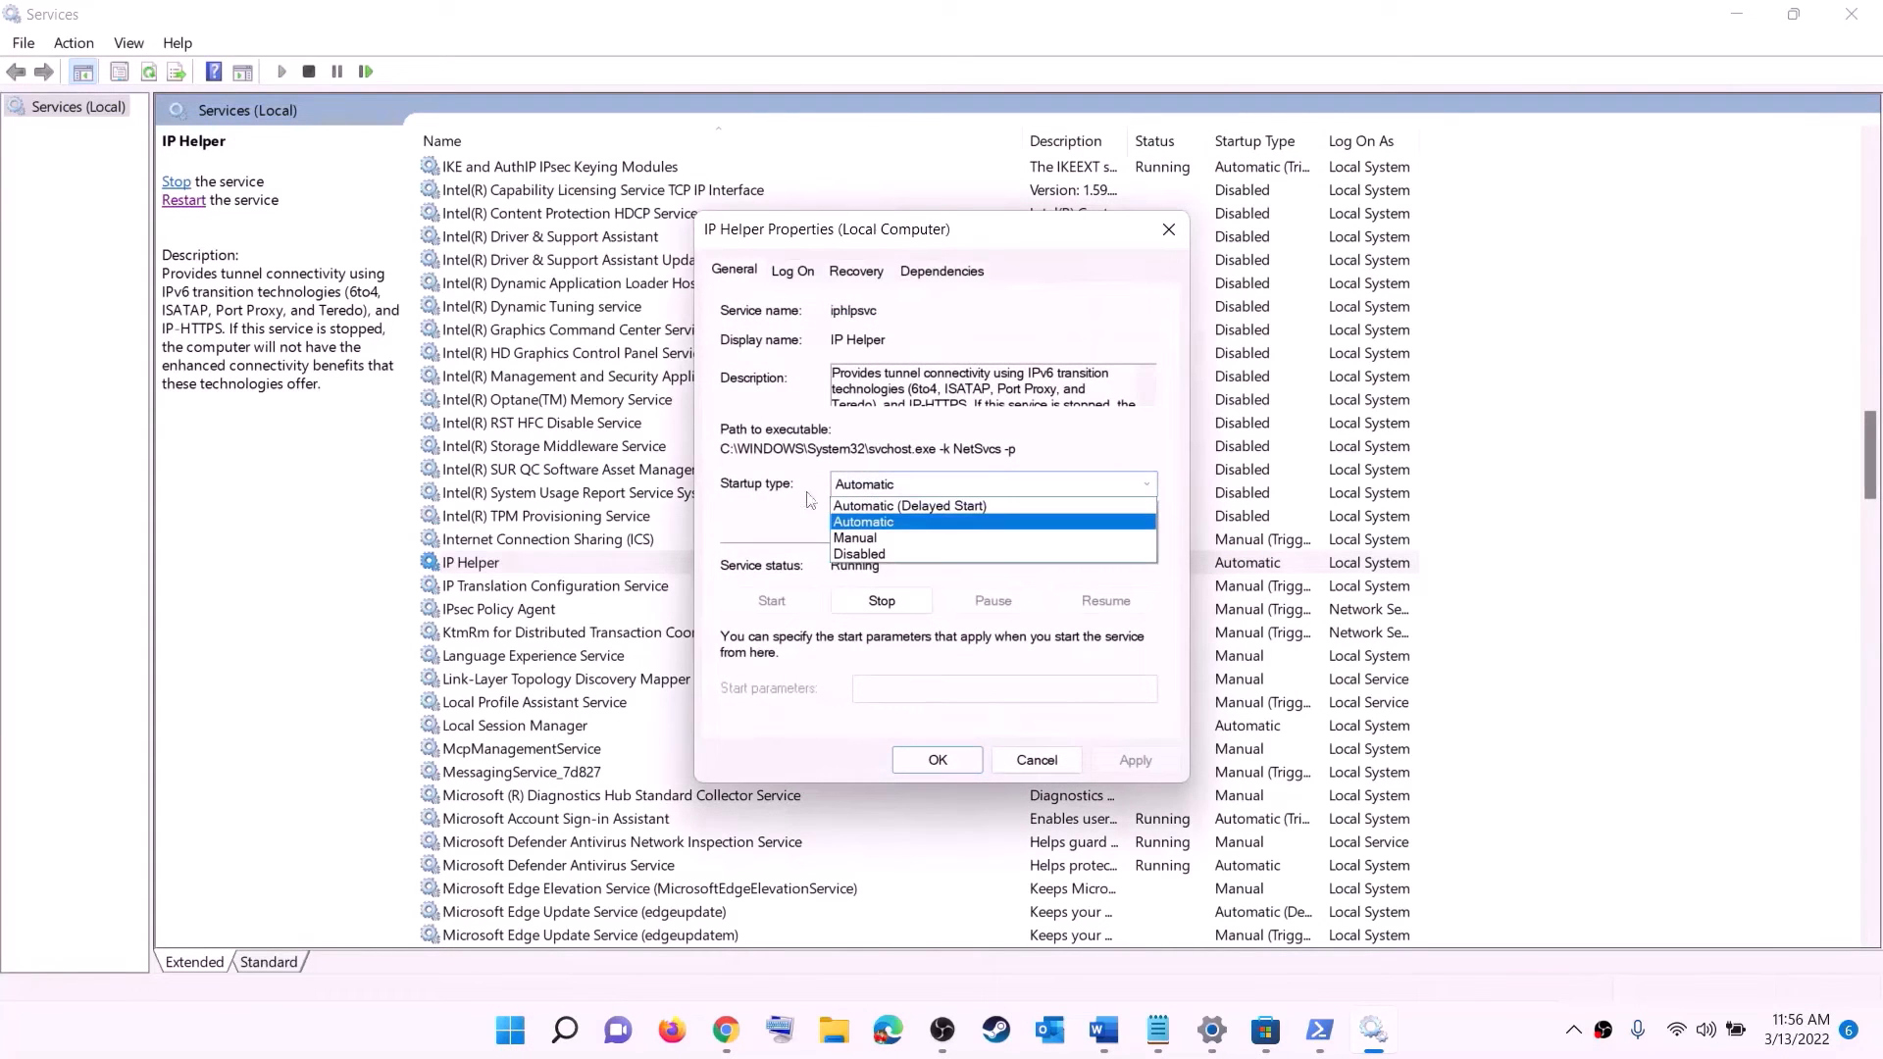
{"action": "left_click", "coordinate": [873, 522]}
{"action": "left_click", "coordinate": [1118, 766]}
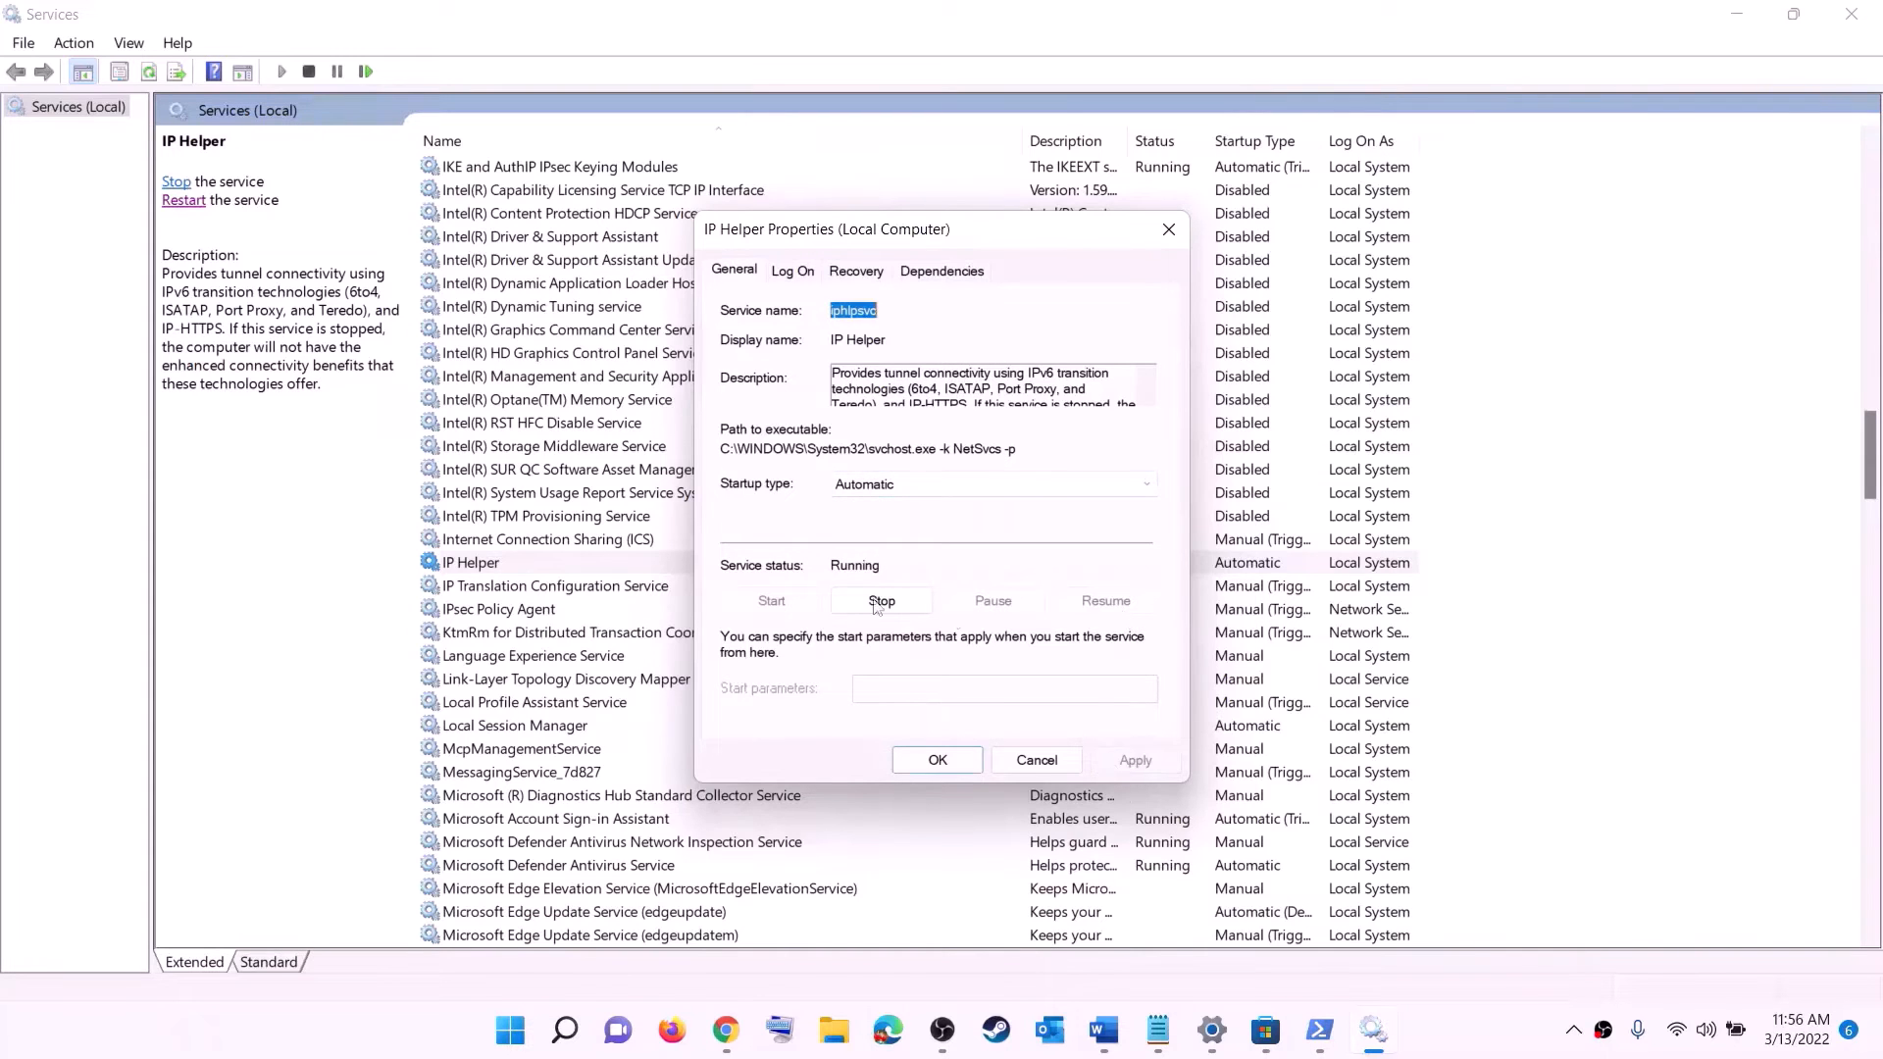
{"action": "left_click", "coordinate": [937, 760]}
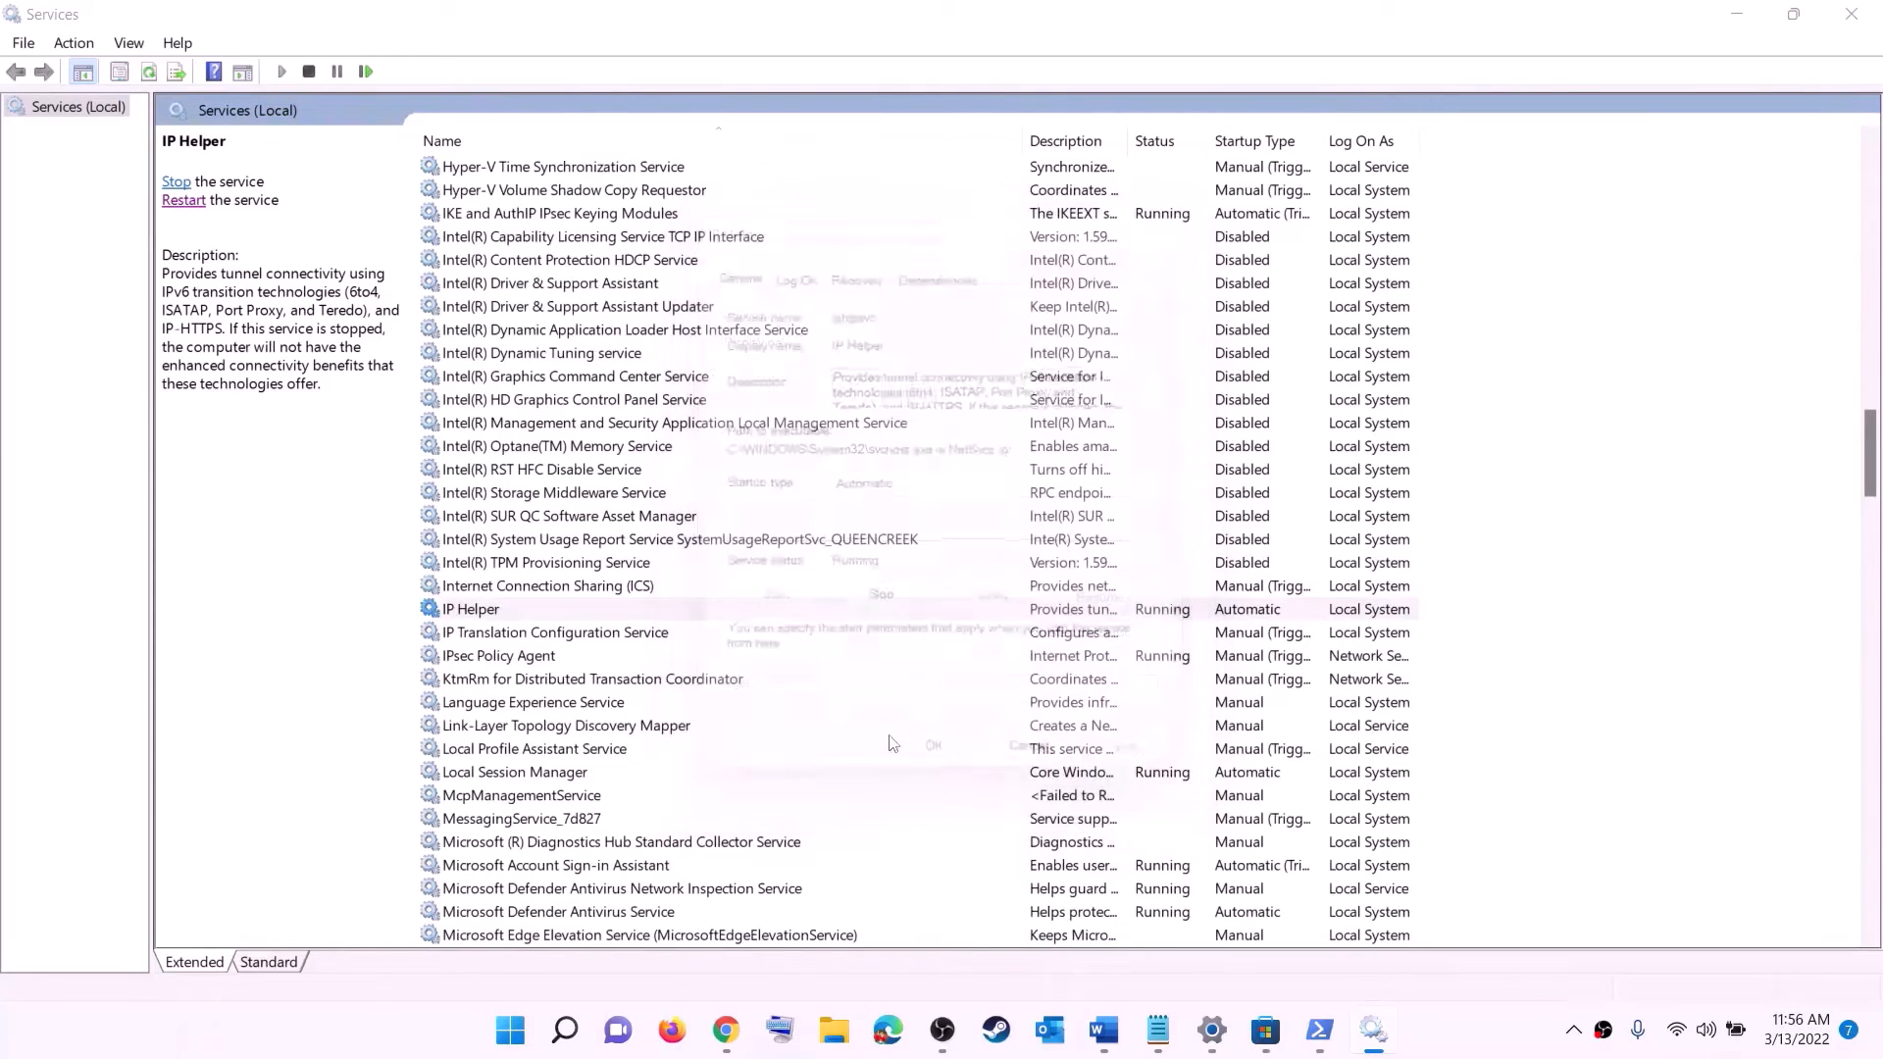
Set the startup type of Xbox Accessory Management Service to Automatic and apply it
{"action": "left_click", "coordinate": [584, 702]}
{"action": "key", "text": "x"}
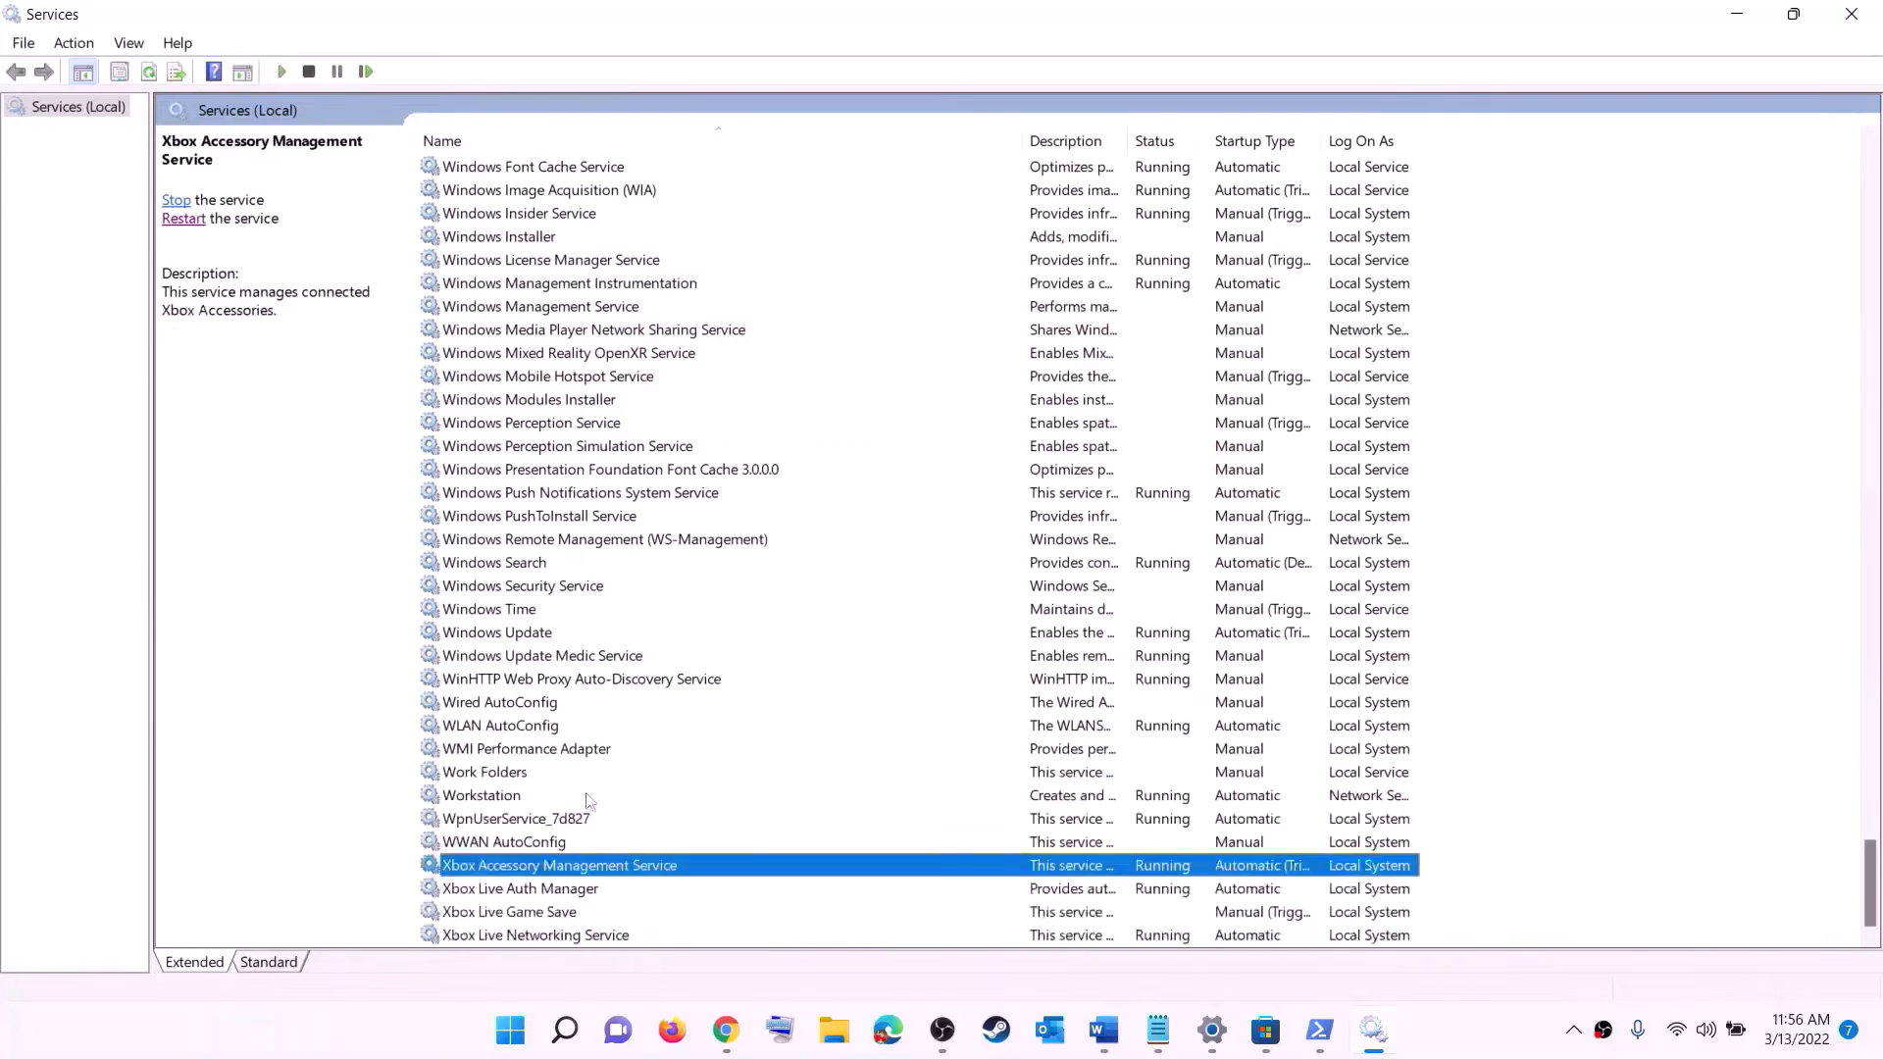
{"action": "double_click", "coordinate": [519, 868]}
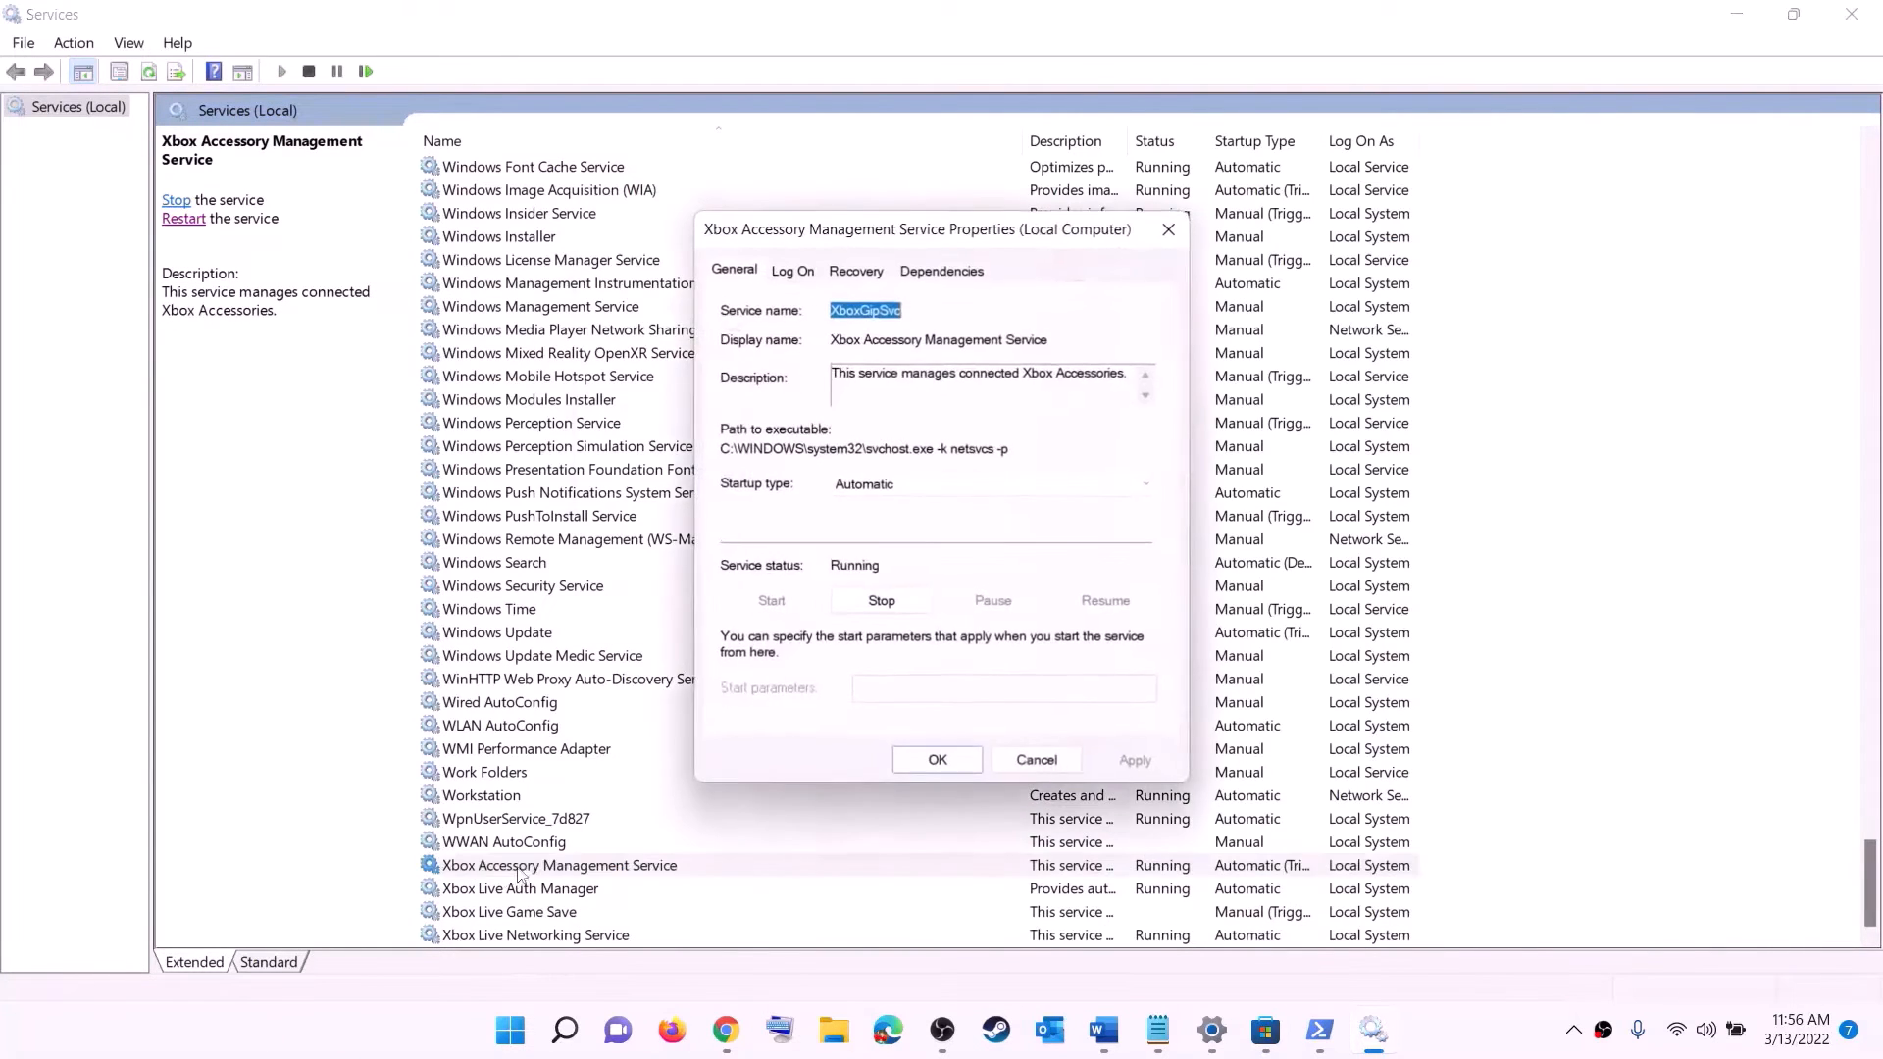
{"action": "left_click", "coordinate": [902, 484]}
{"action": "left_click", "coordinate": [888, 502]}
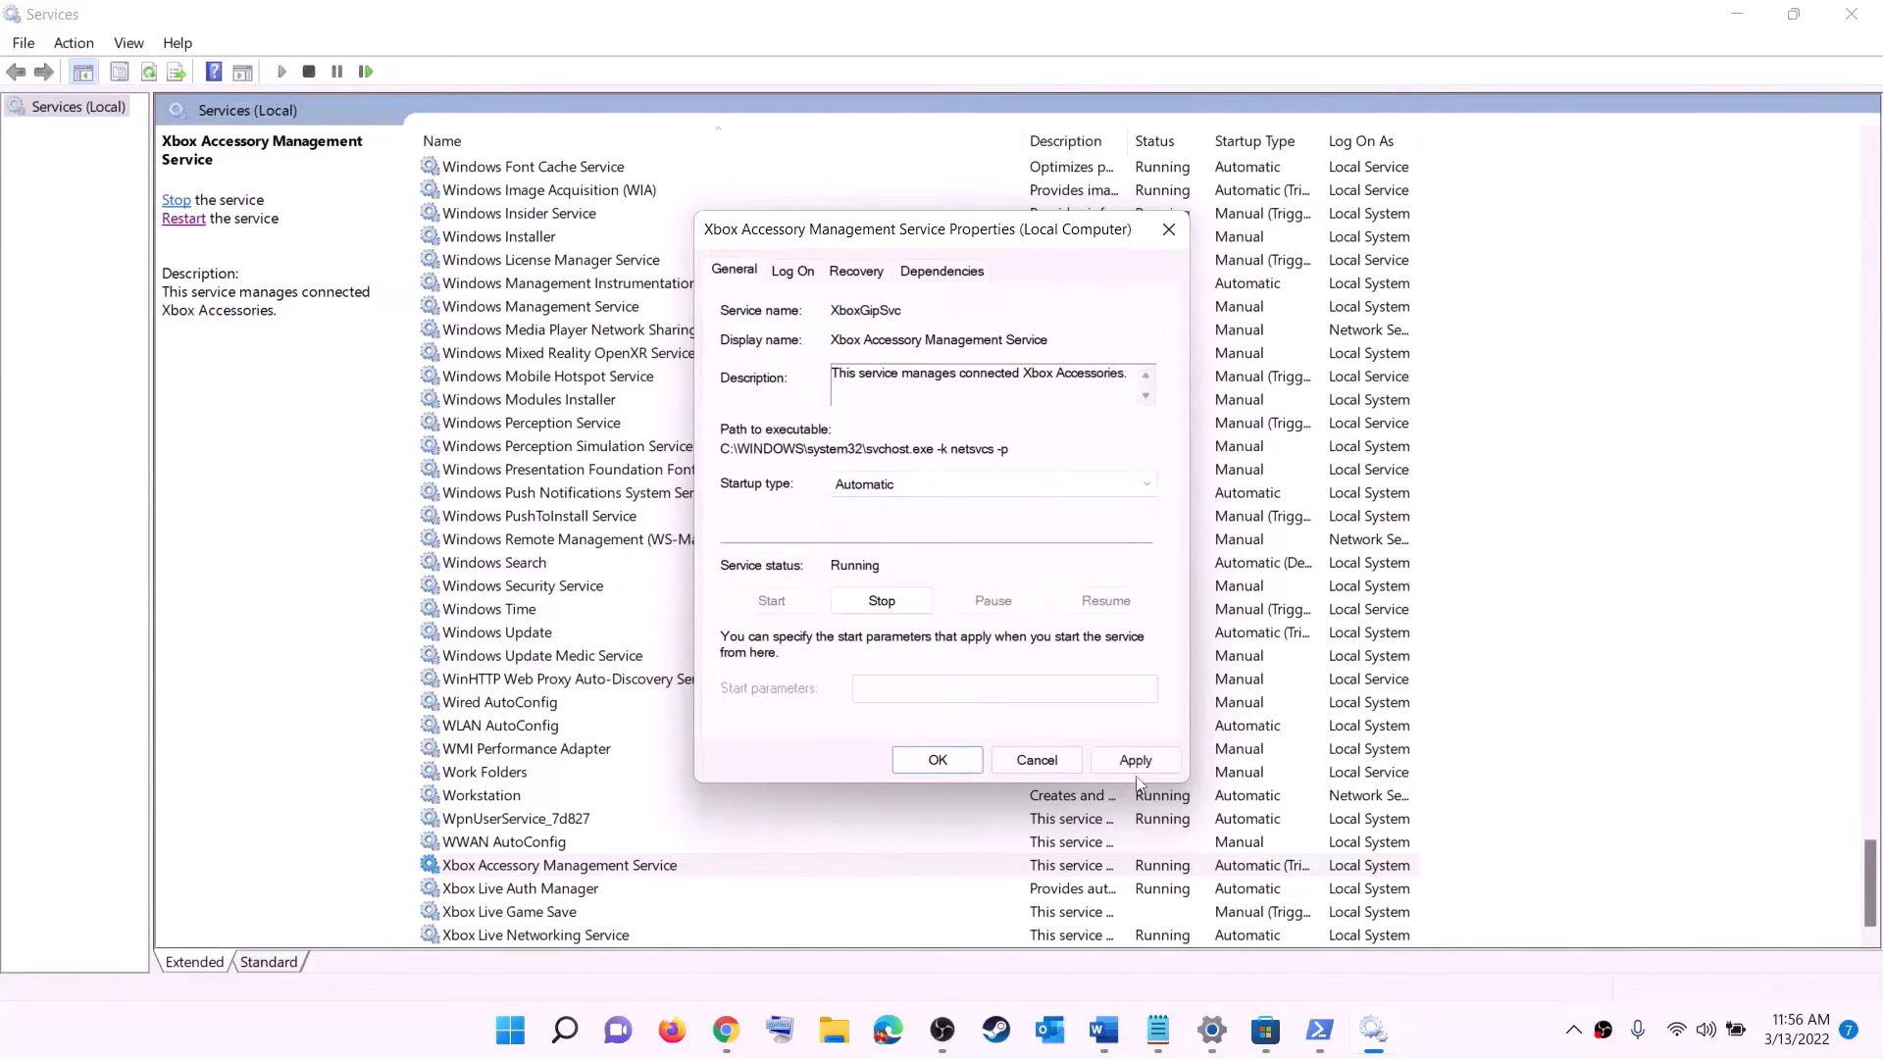
{"action": "left_click", "coordinate": [1134, 763]}
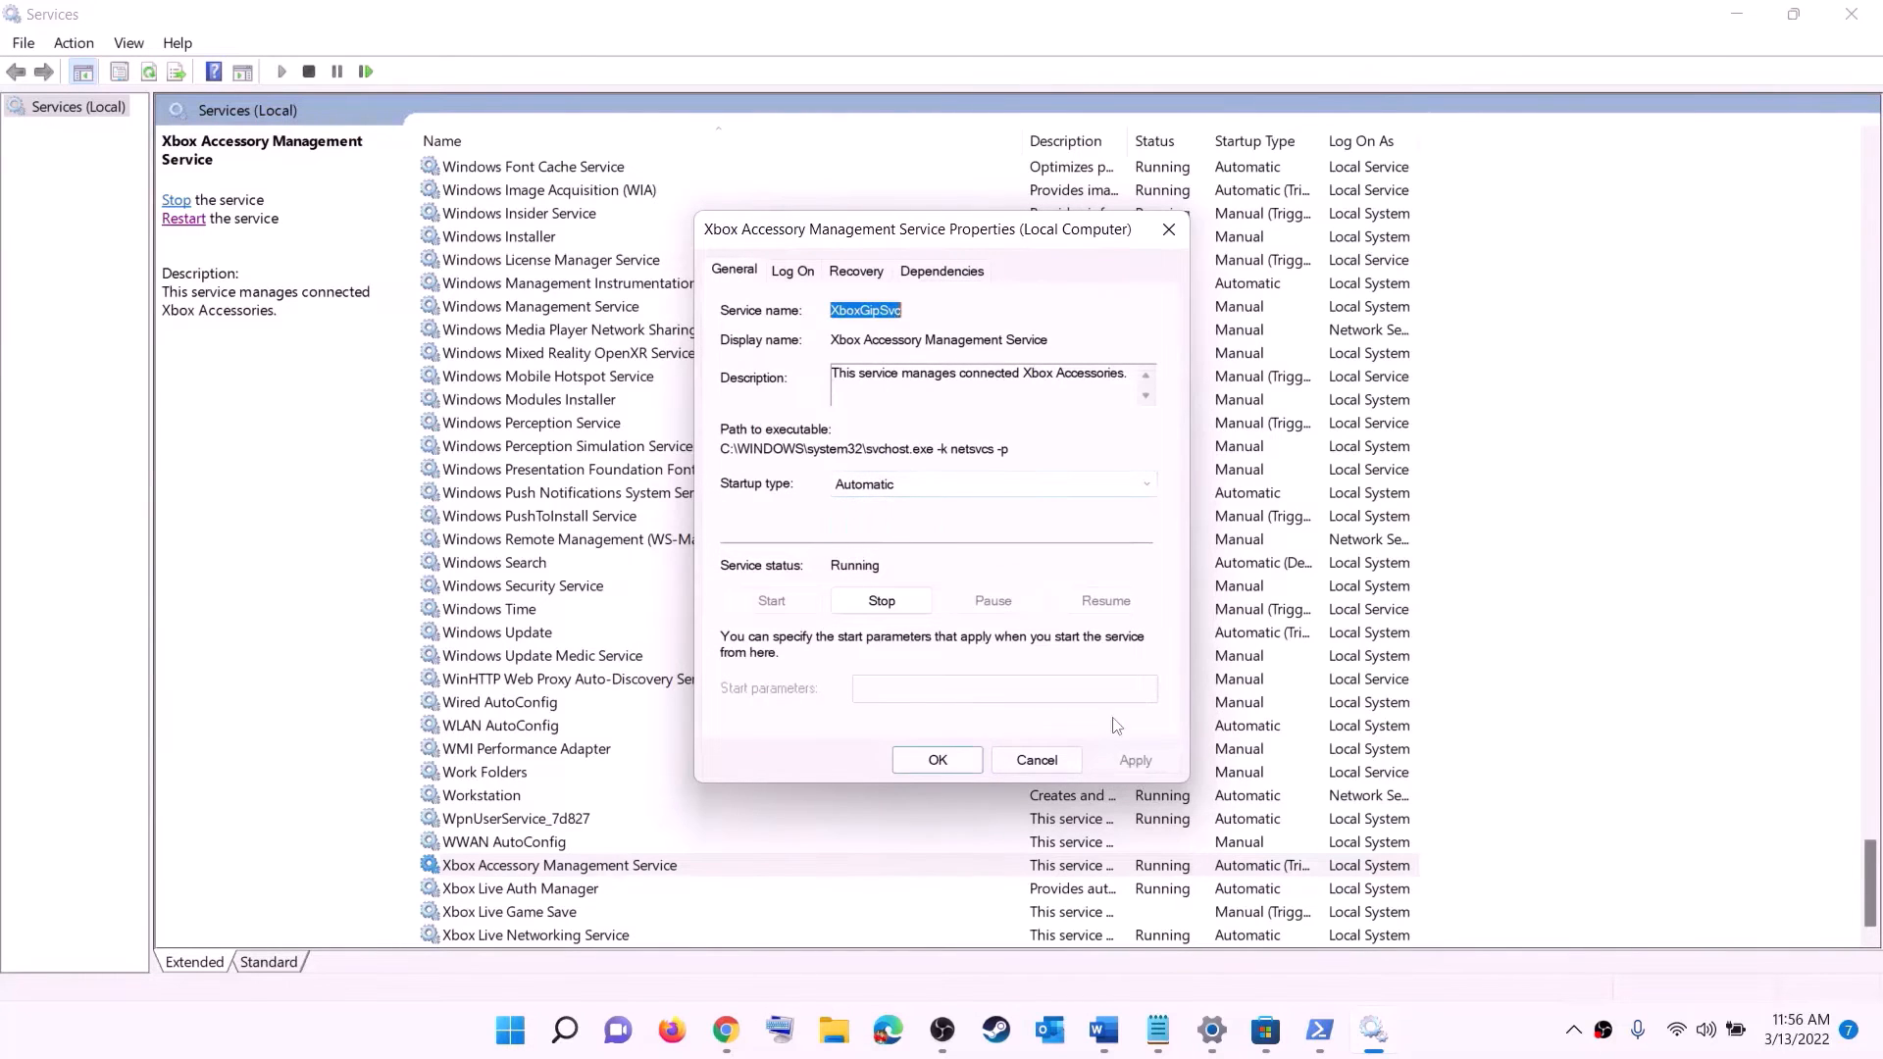
{"action": "left_click", "coordinate": [951, 765]}
Set the startup type of Xbox Live Auth Manager to Automatic
{"action": "key", "text": "Down"}
{"action": "key", "text": "Return"}
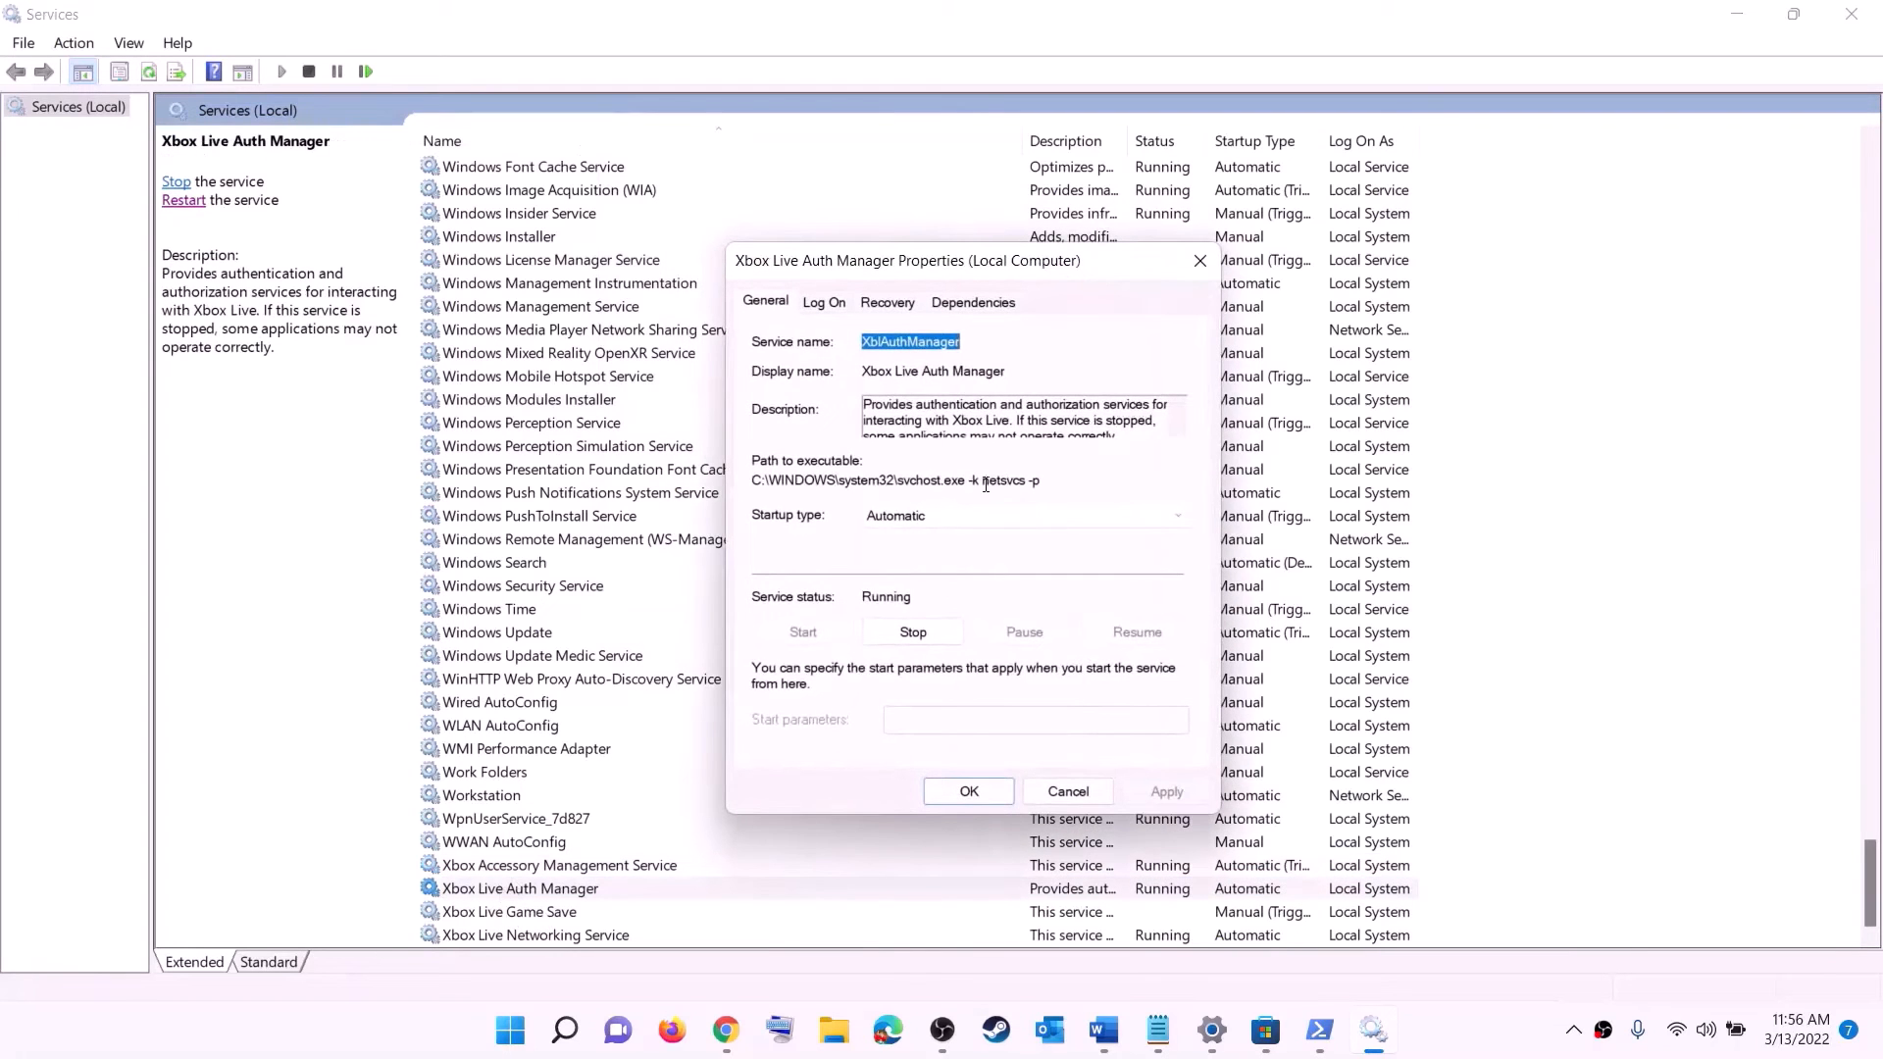
{"action": "left_click", "coordinate": [981, 516]}
{"action": "left_click", "coordinate": [932, 552]}
{"action": "left_click", "coordinate": [969, 791]}
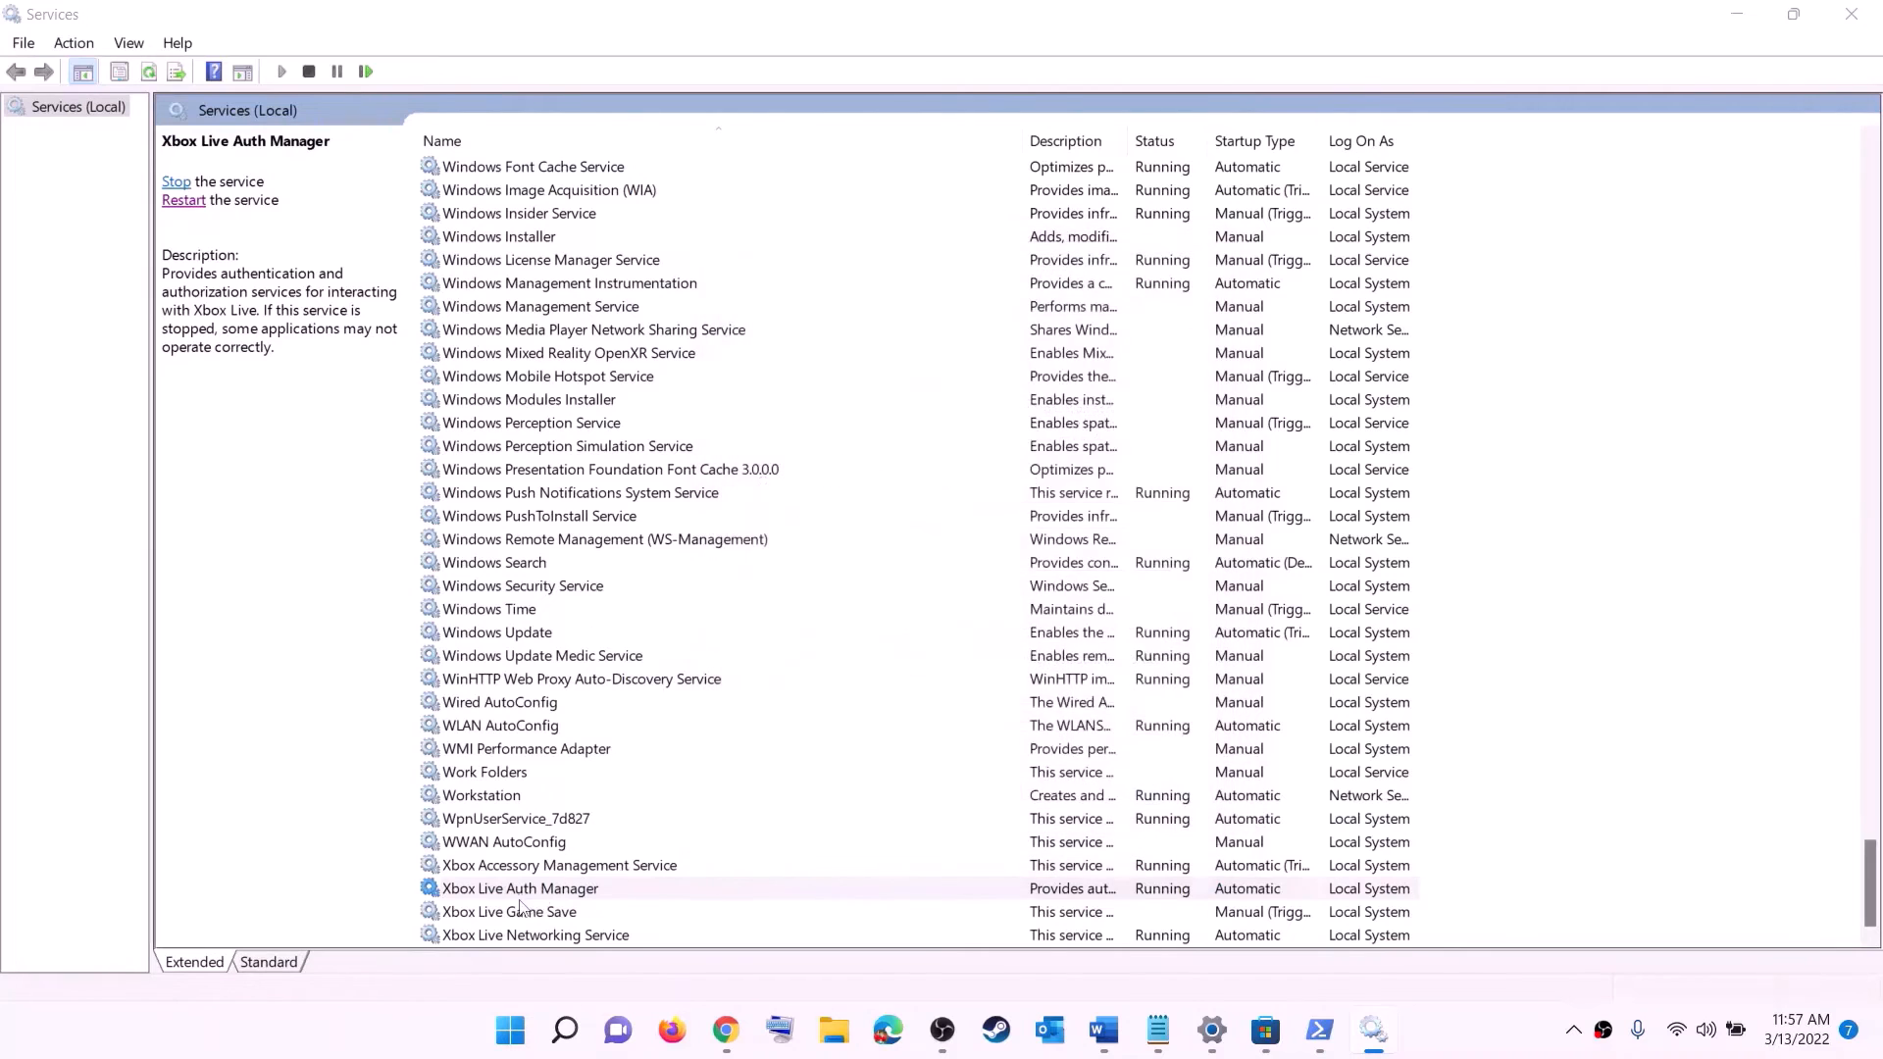
Set the startup type of Xbox Live Game Save to Automatic, apply it and start the service
{"action": "double_click", "coordinate": [521, 910]}
{"action": "left_click", "coordinate": [878, 484]}
{"action": "left_click", "coordinate": [880, 538]}
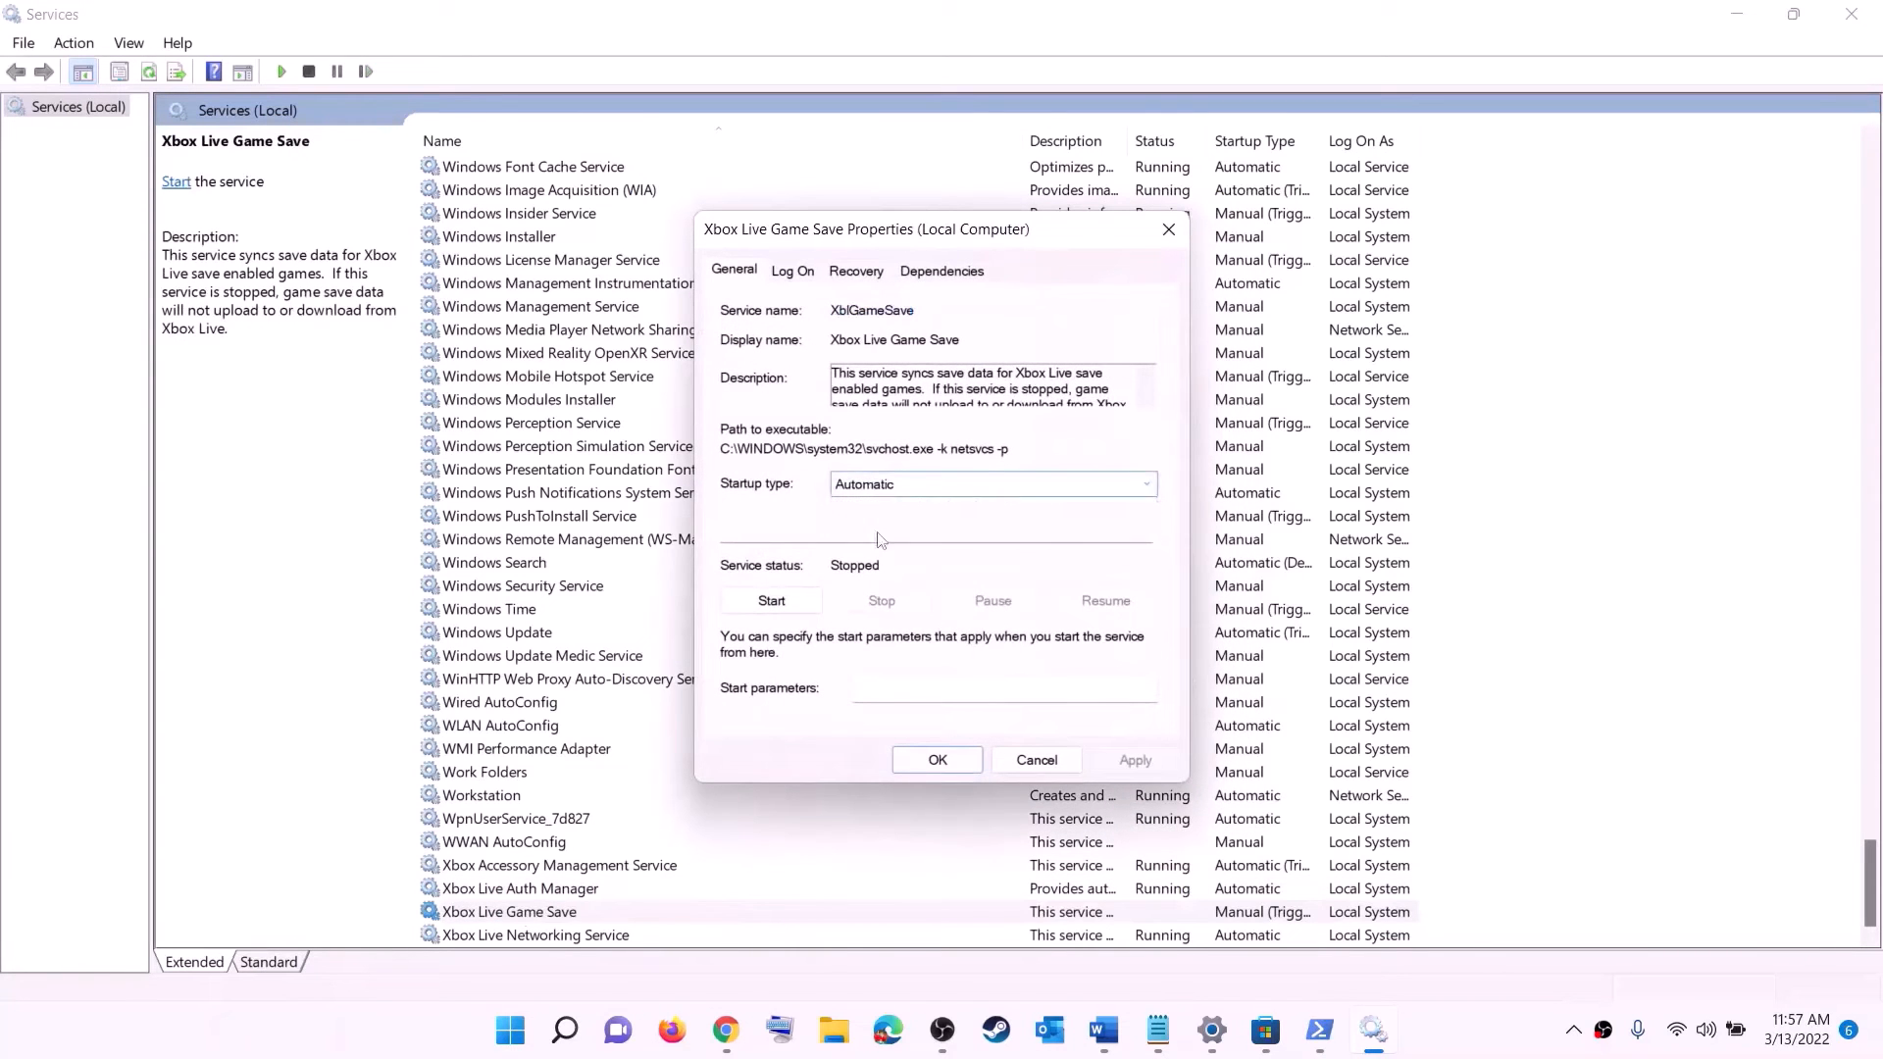
{"action": "left_click", "coordinate": [1134, 760]}
{"action": "left_click", "coordinate": [772, 600]}
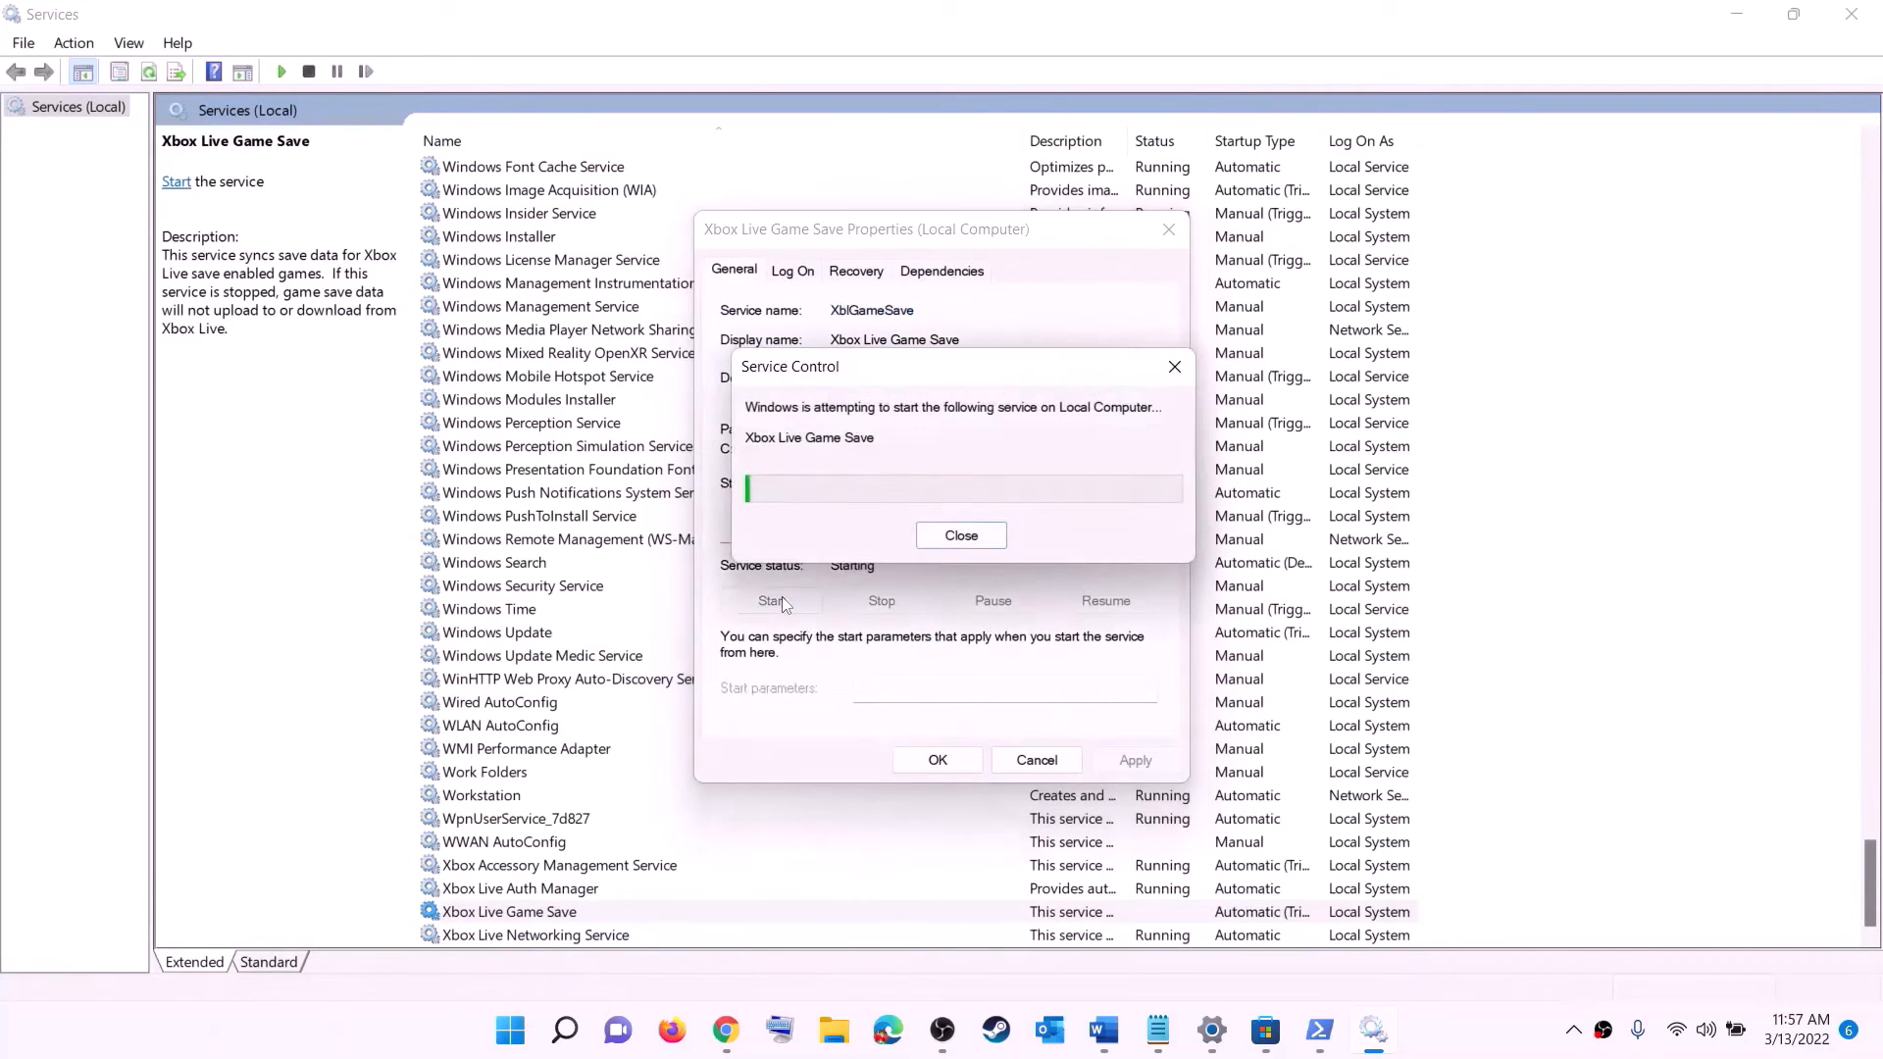
{"action": "left_click", "coordinate": [947, 763]}
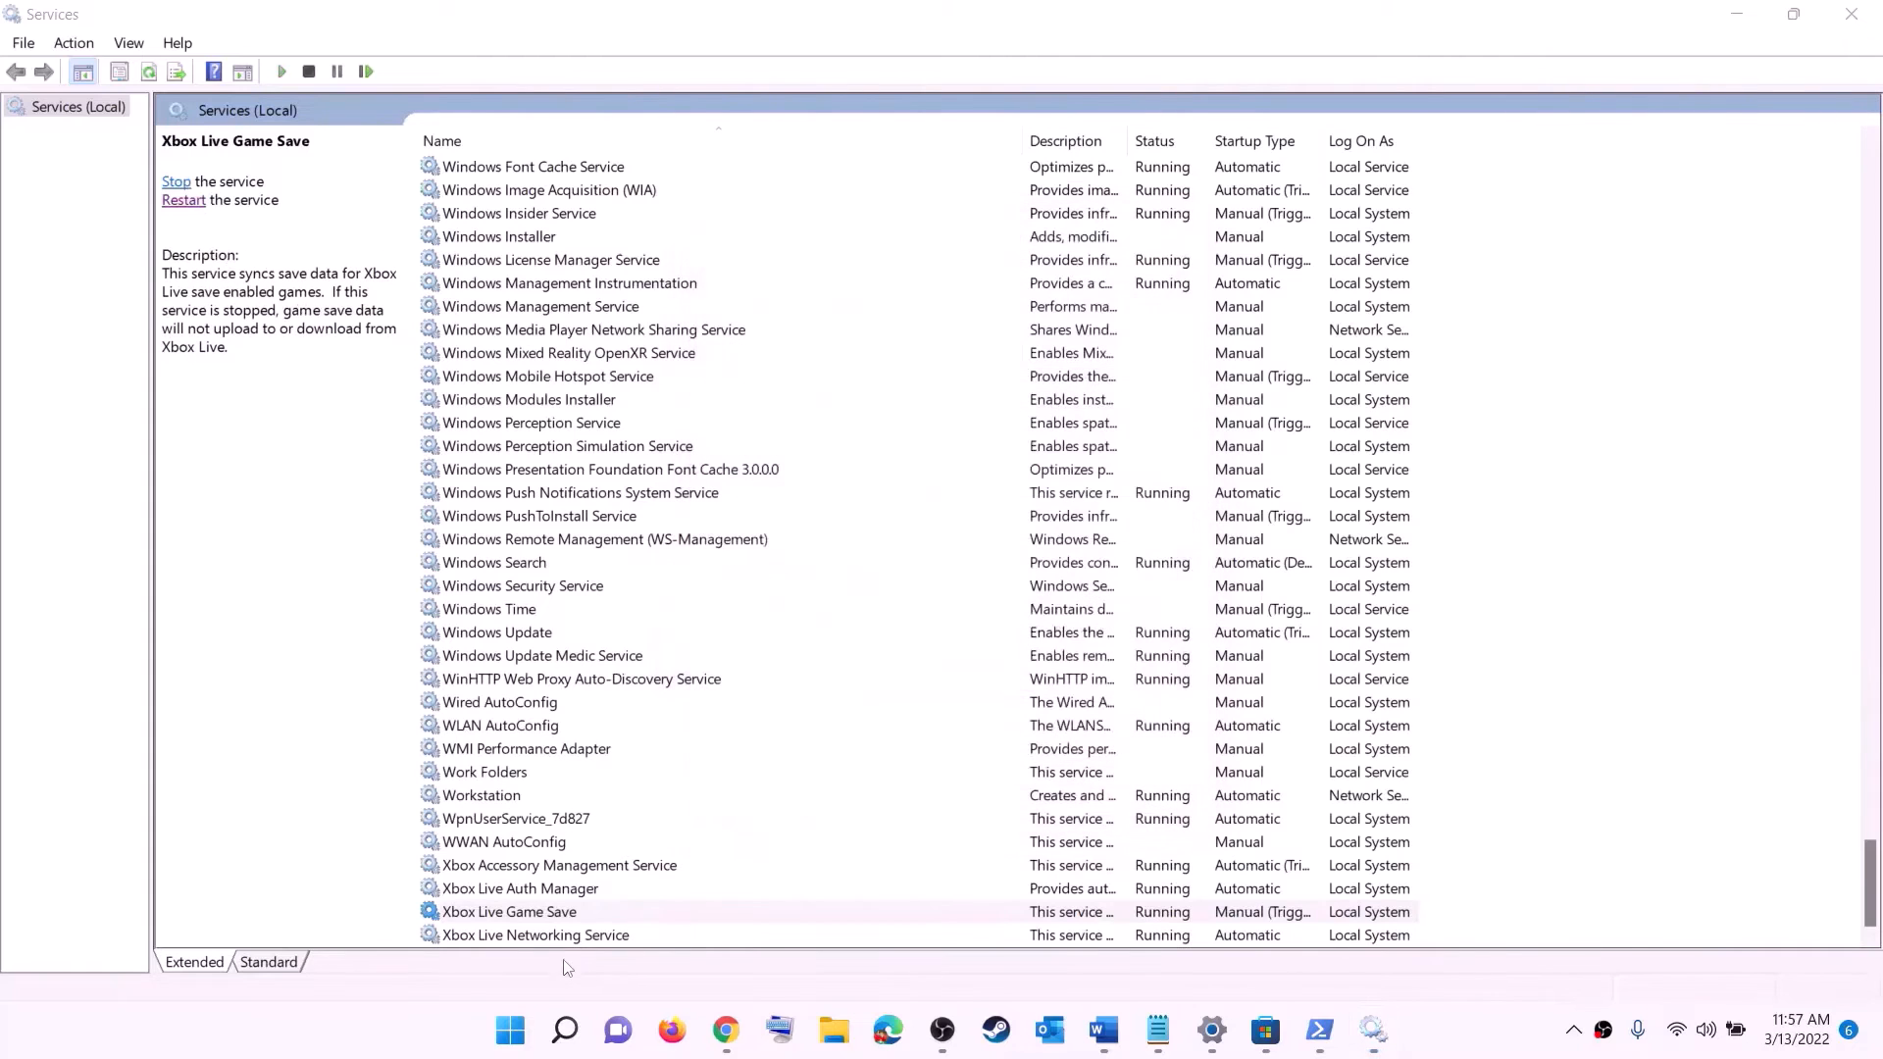
Set the startup type of Xbox Live Networking Service to Automatic
{"action": "double_click", "coordinate": [551, 936]}
{"action": "left_click", "coordinate": [990, 484]}
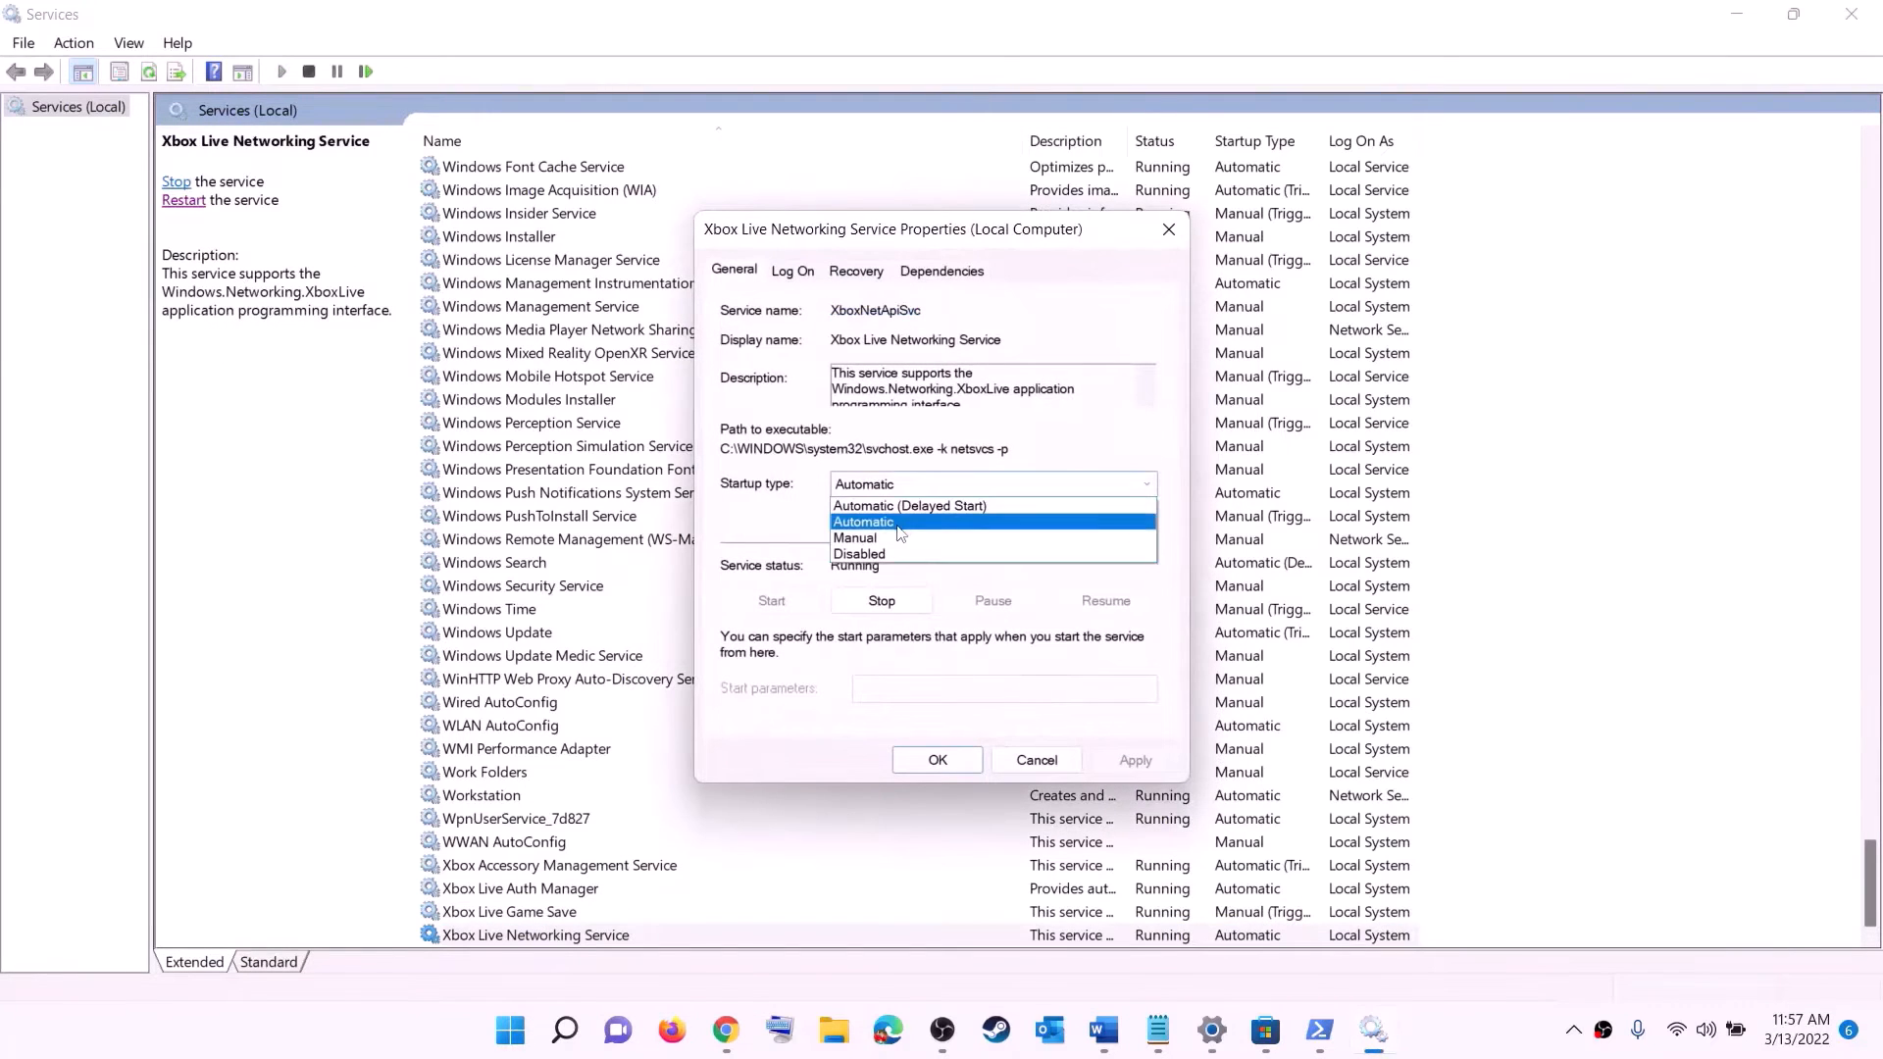
{"action": "left_click", "coordinate": [898, 522]}
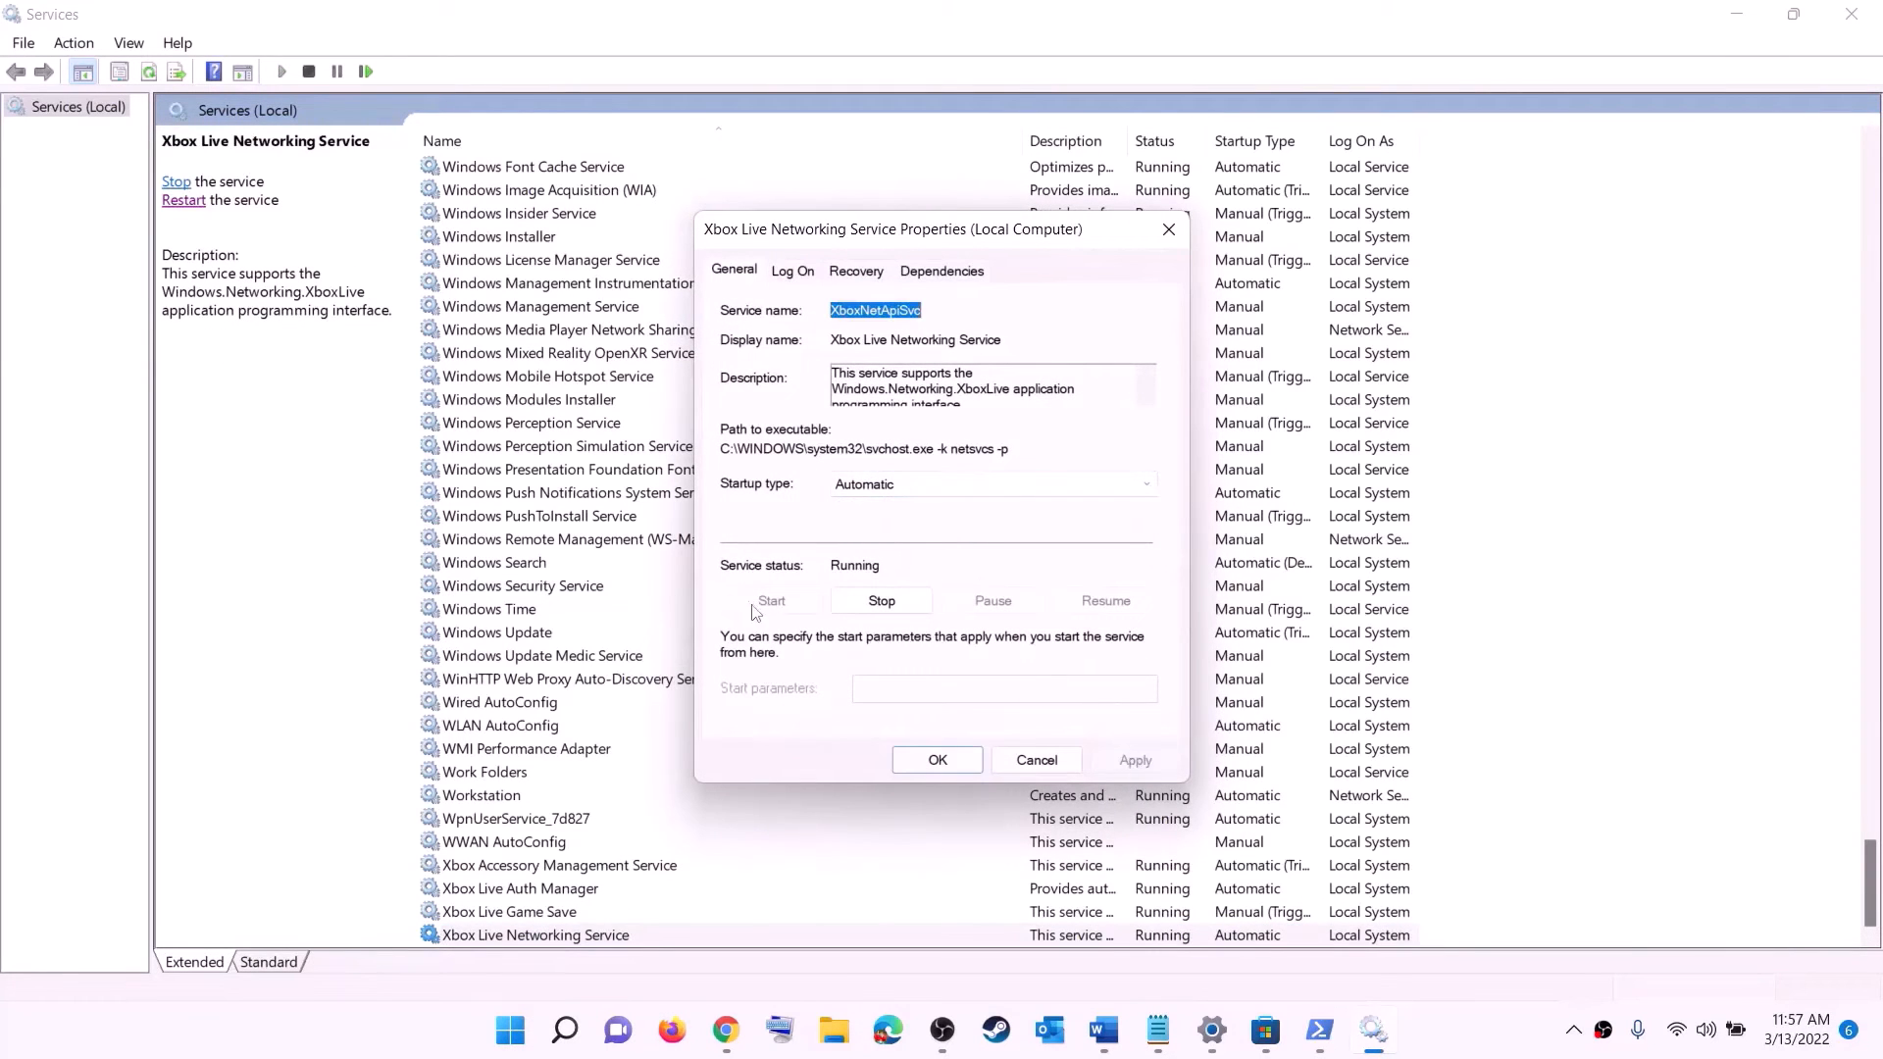
{"action": "left_click", "coordinate": [937, 760]}
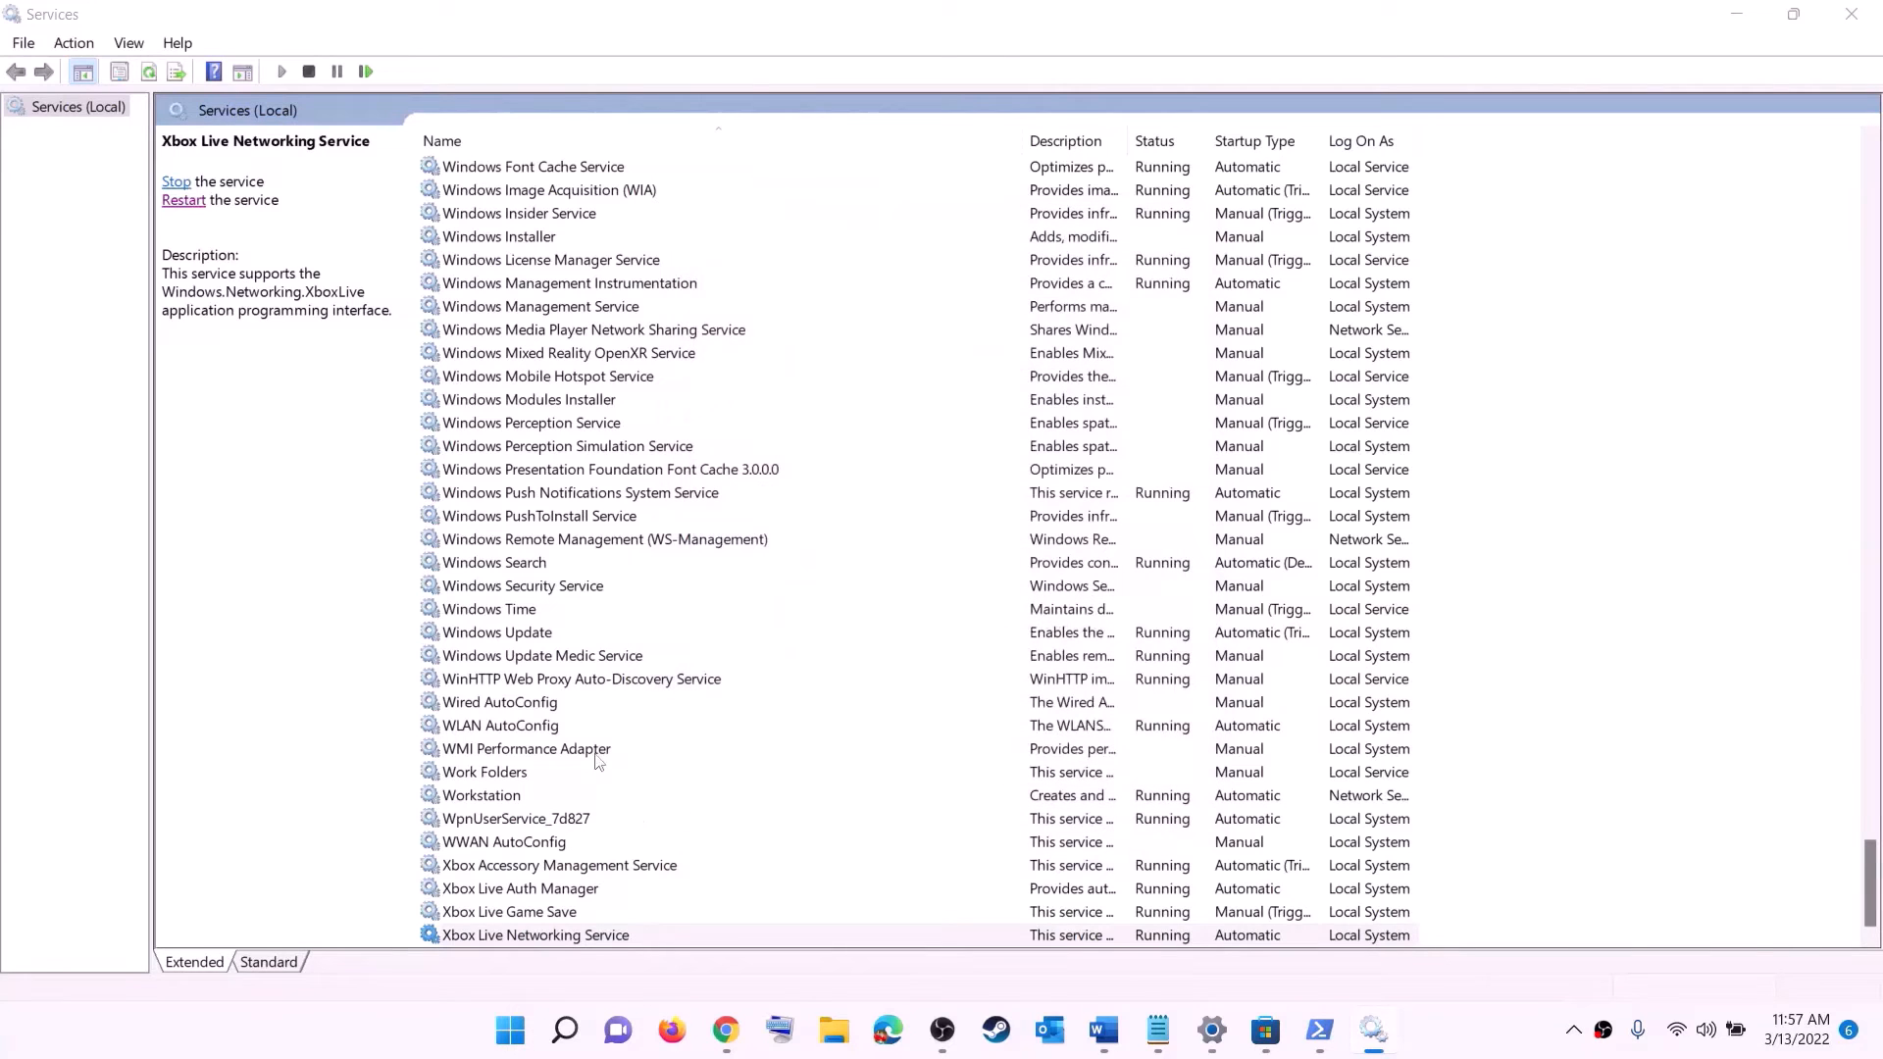
Set the startup type of the Windows Update service to Automatic (Delayed Start) and apply it
{"action": "left_click", "coordinate": [535, 636]}
{"action": "double_click", "coordinate": [876, 638]}
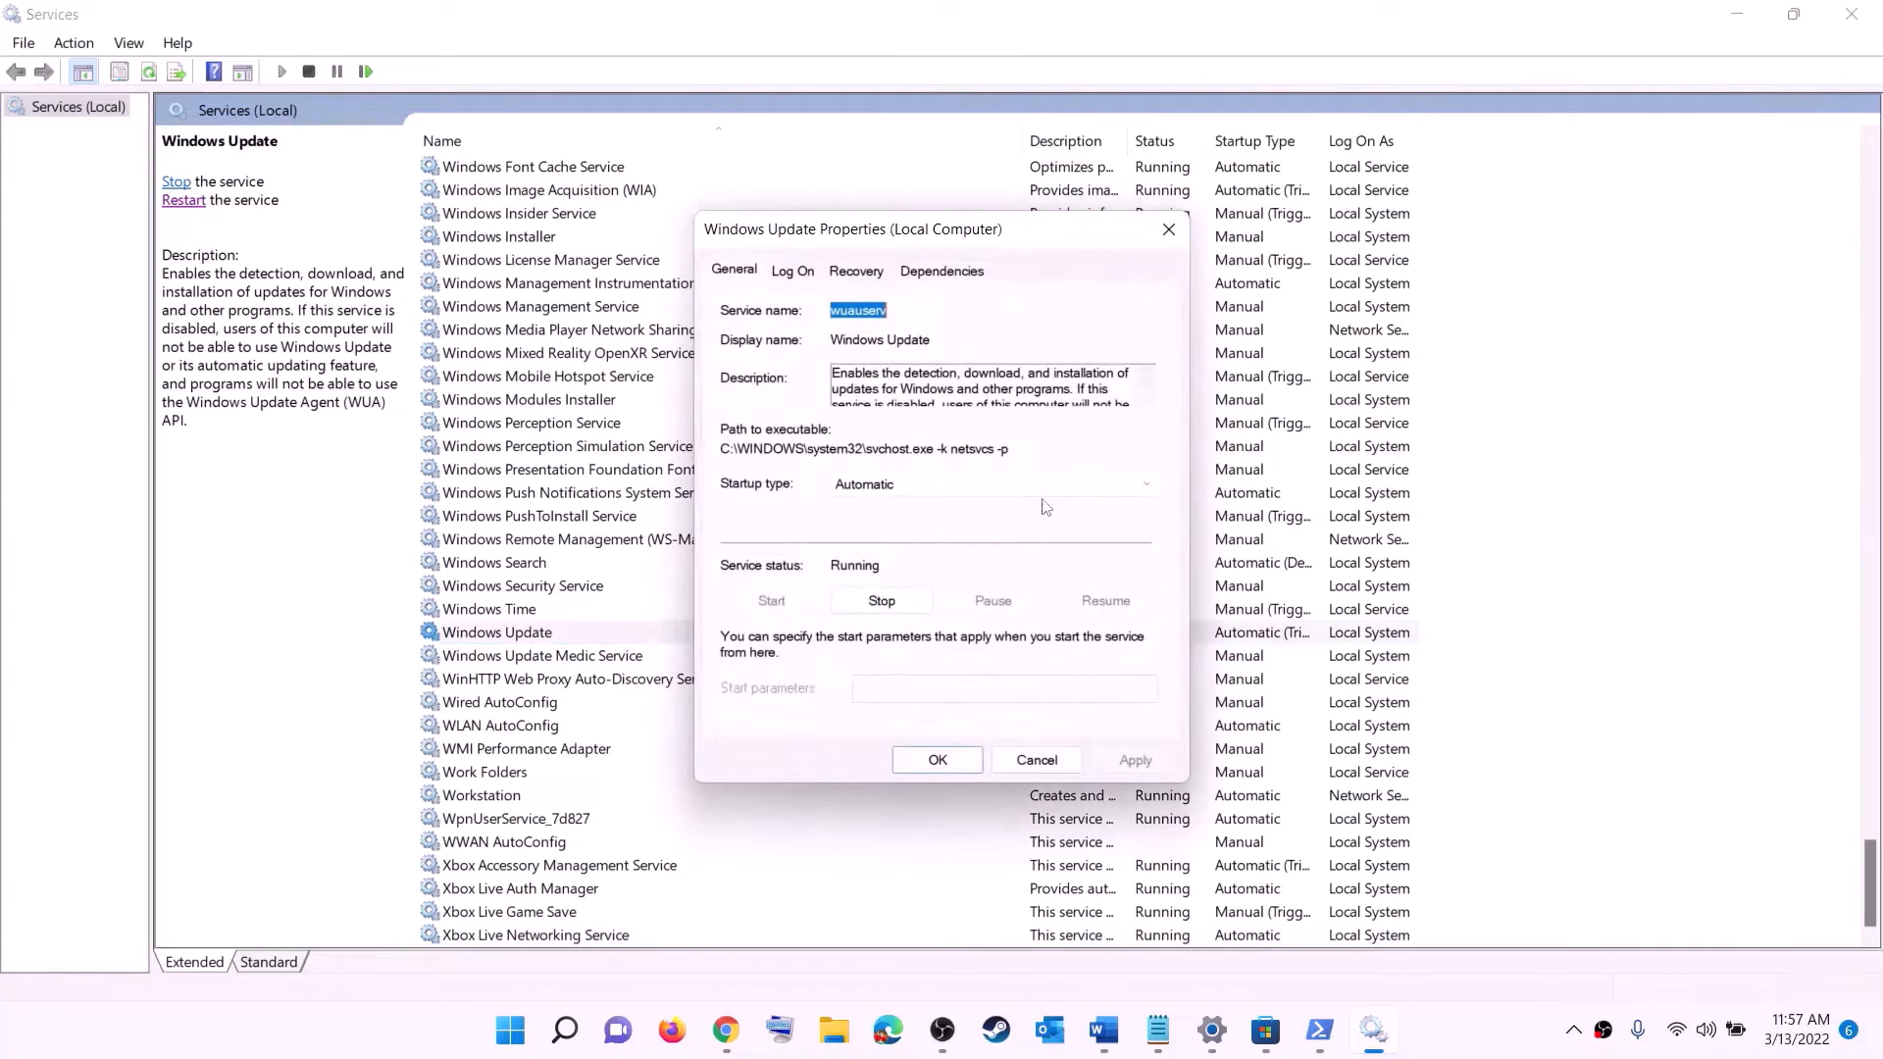
{"action": "left_click", "coordinate": [914, 487]}
{"action": "left_click", "coordinate": [888, 511]}
{"action": "left_click", "coordinate": [1138, 762]}
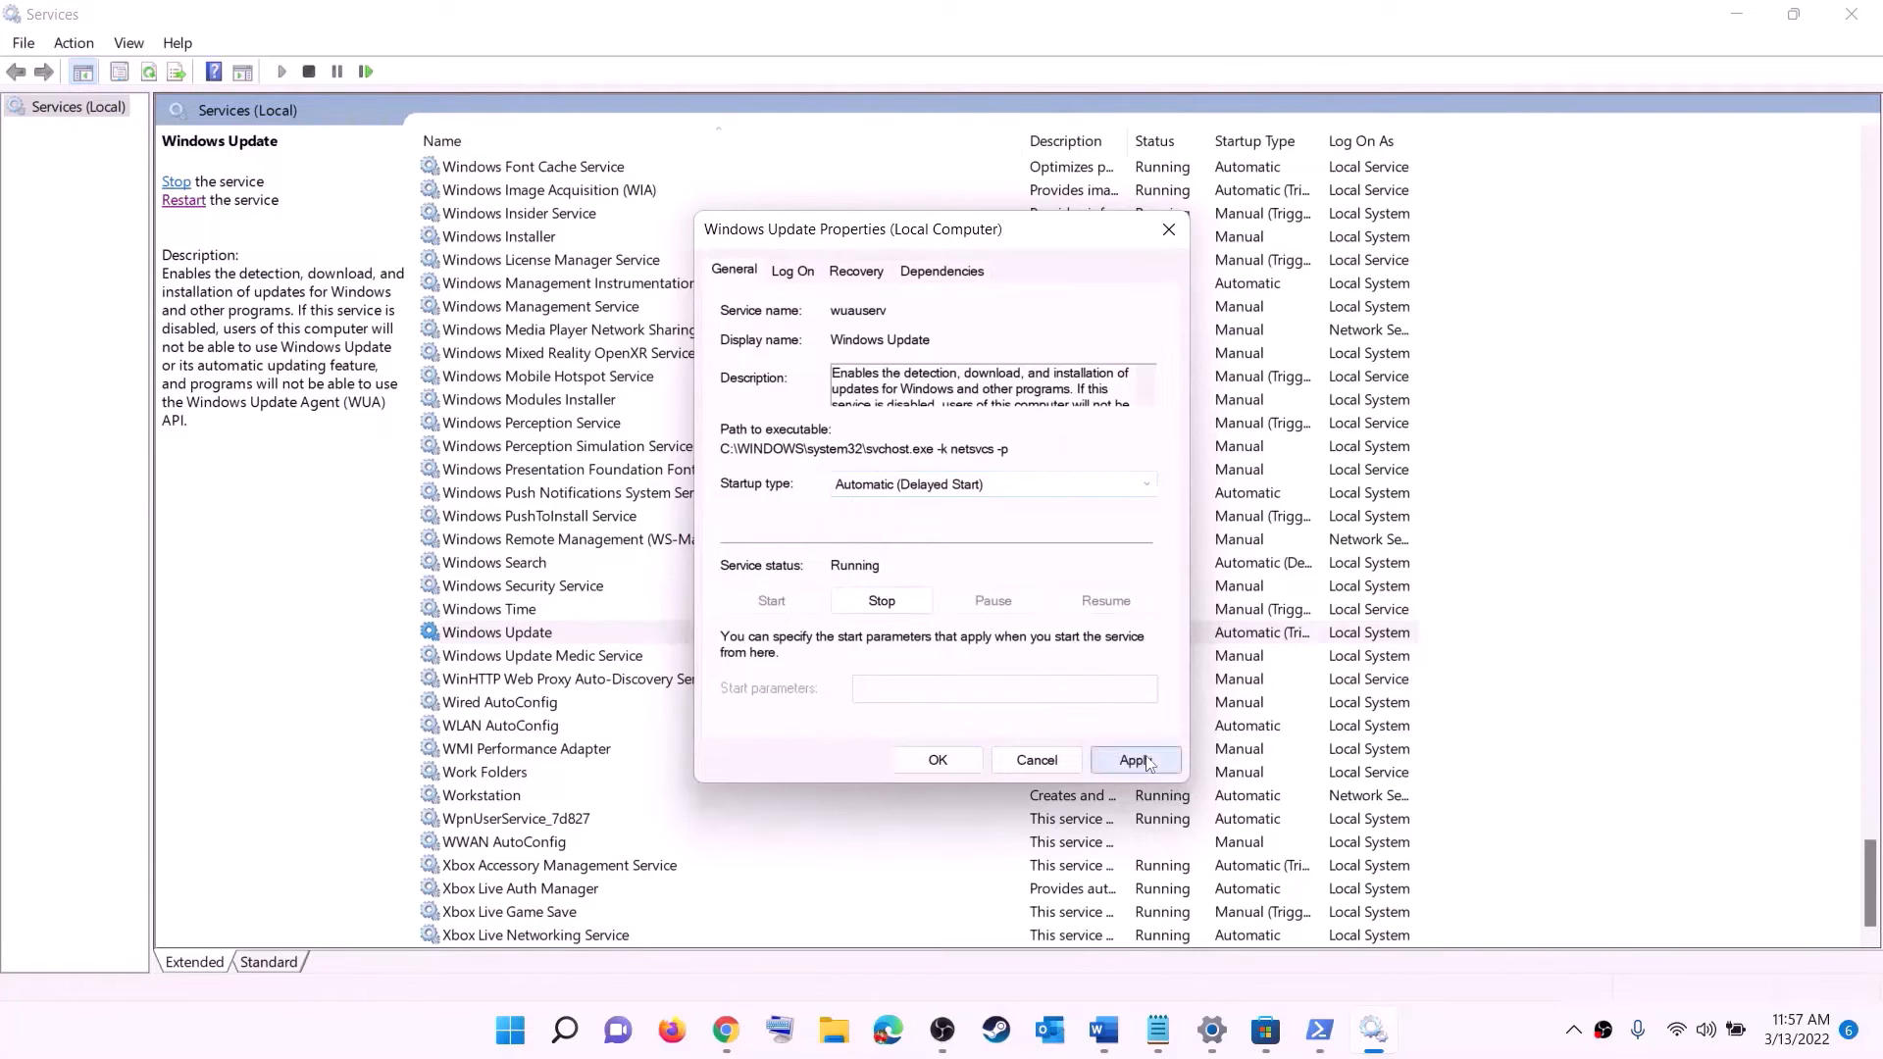
{"action": "left_click", "coordinate": [936, 761]}
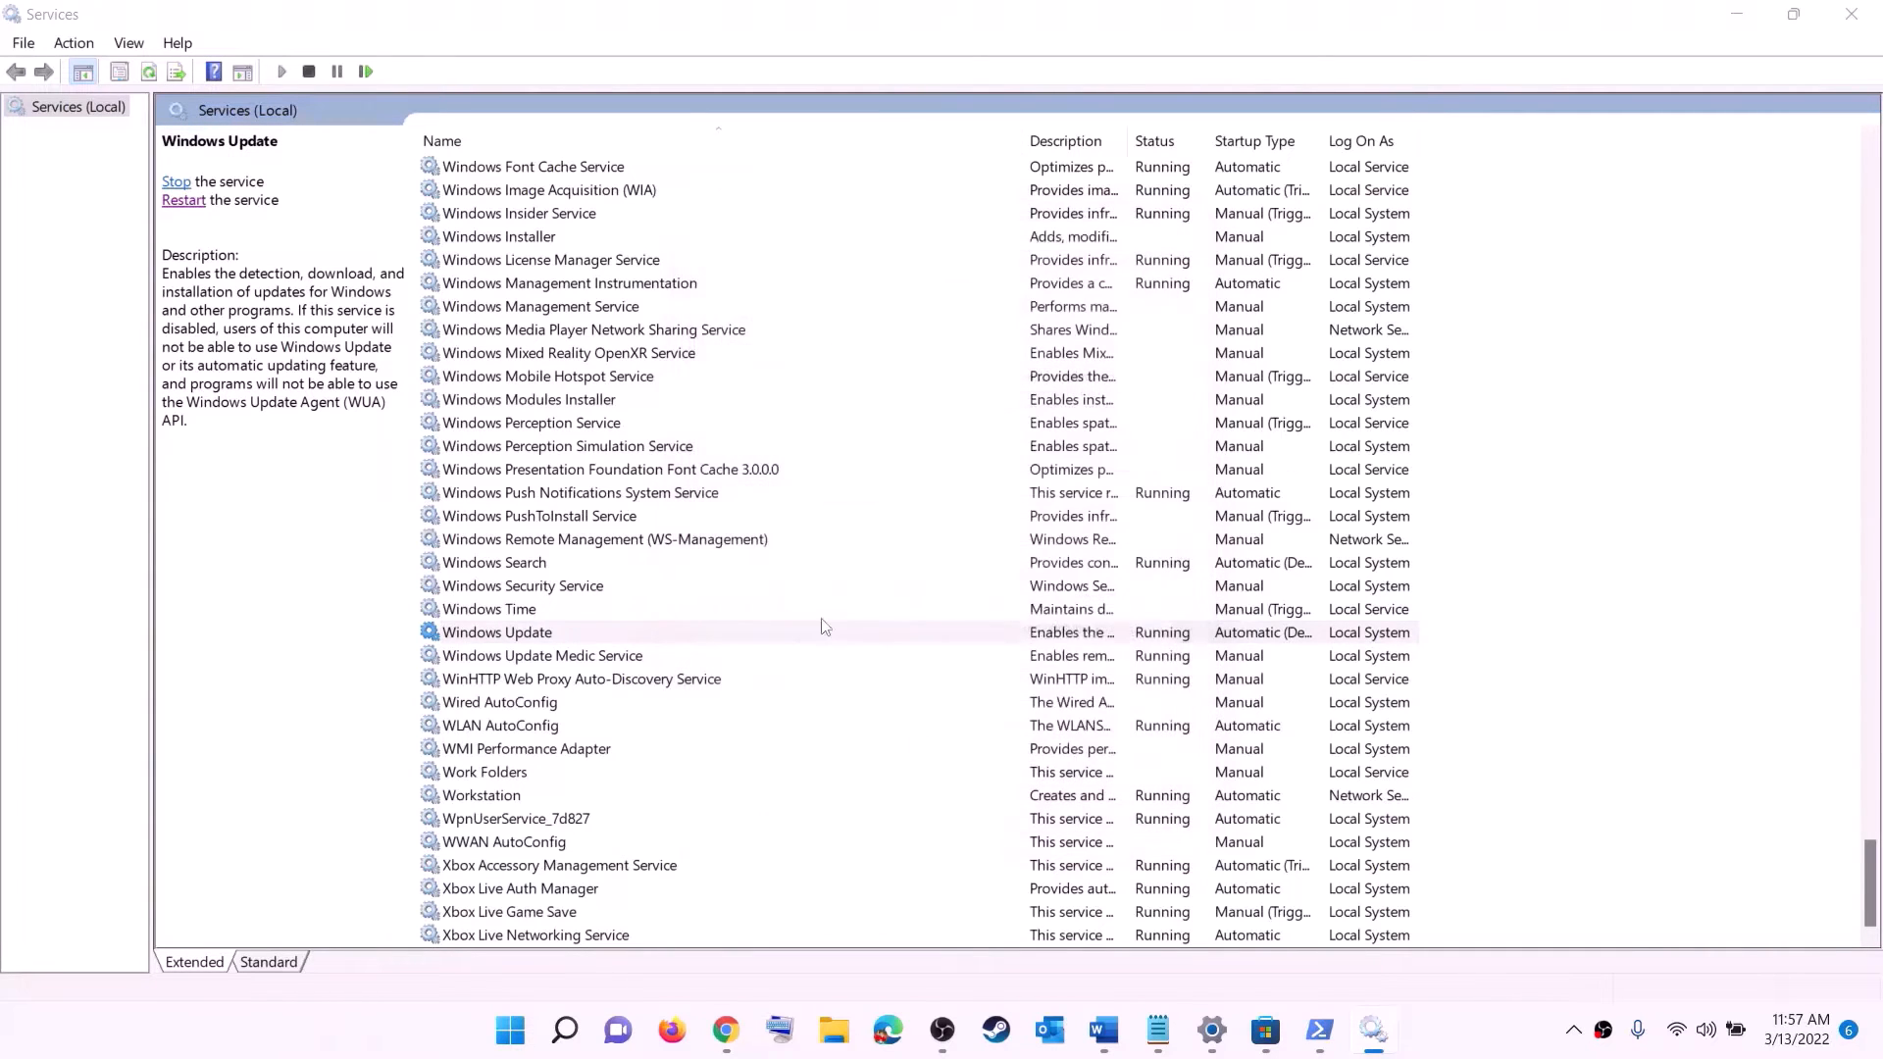
Stop both Gaming Services entries in the services list
{"action": "left_click", "coordinate": [620, 548]}
{"action": "key", "text": "g"}
{"action": "scroll", "coordinate": [1282, 519], "scroll_direction": "up", "scroll_amount": 4}
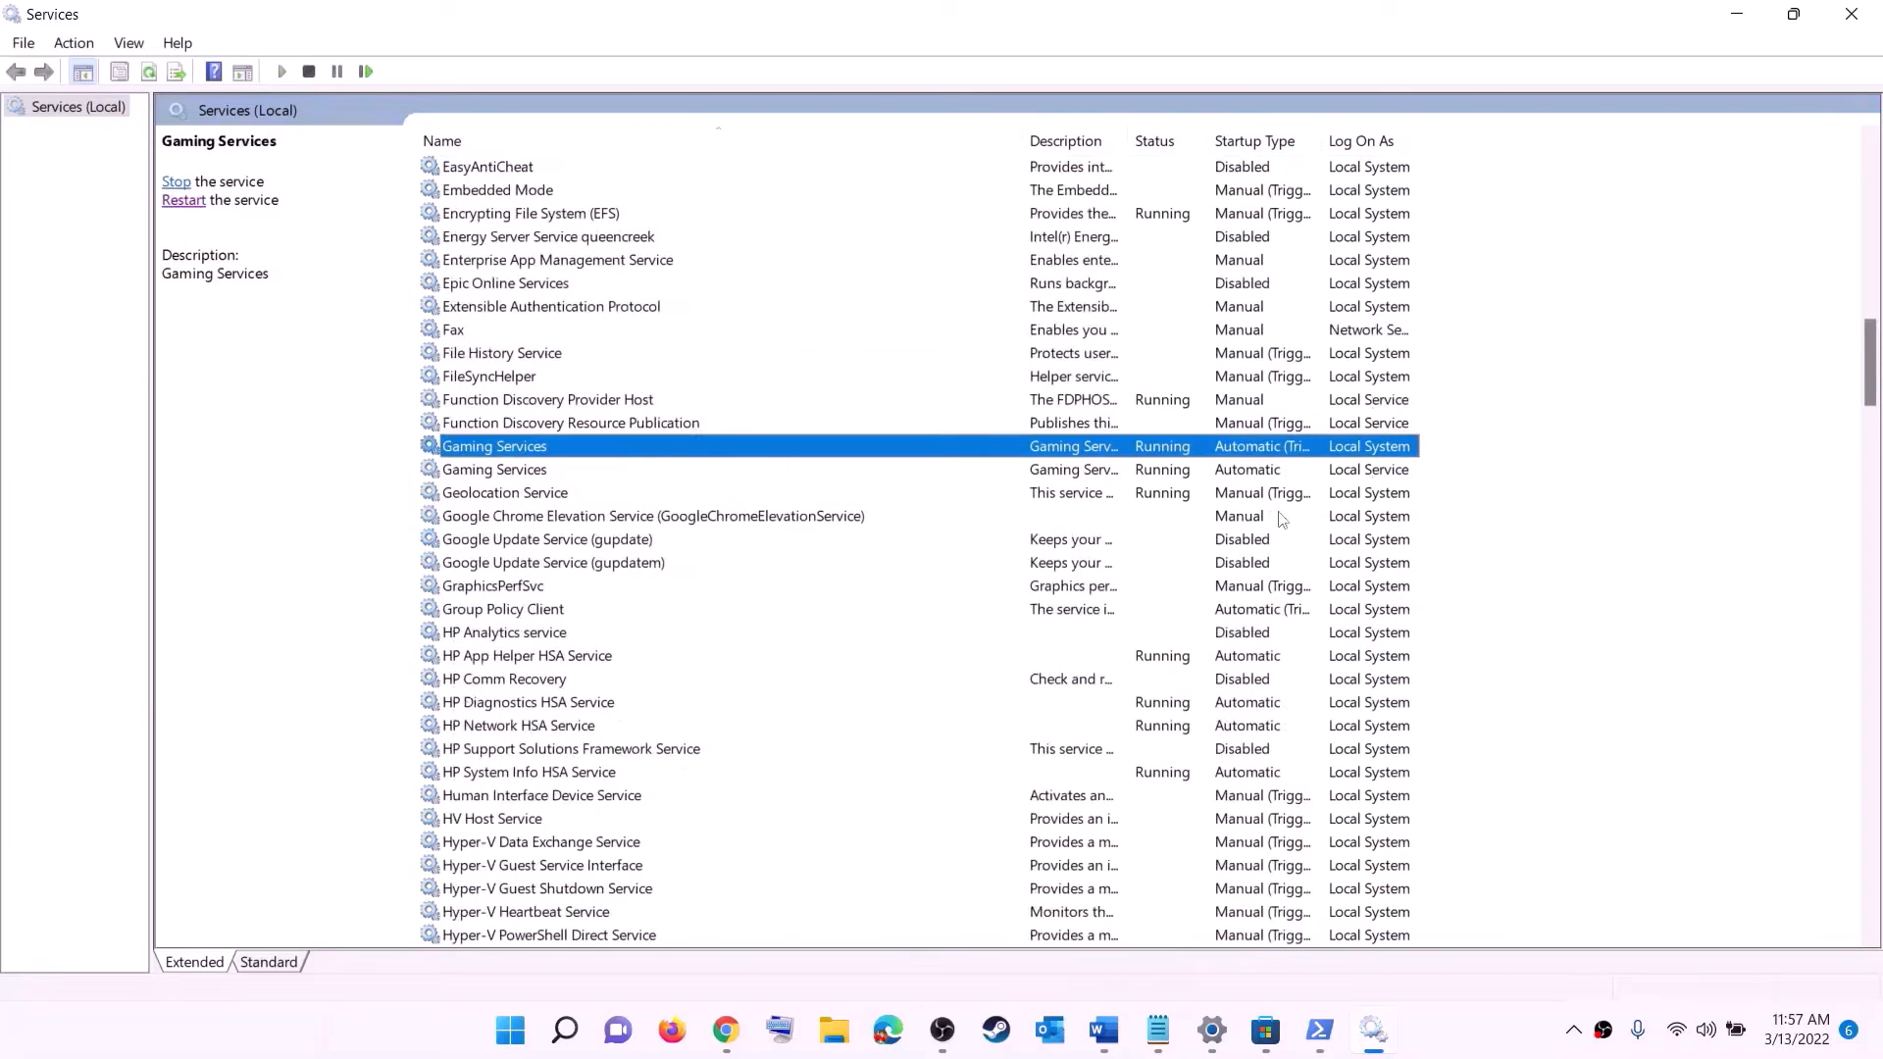
{"action": "left_click", "coordinate": [1180, 471]}
{"action": "left_click", "coordinate": [1178, 449]}
{"action": "left_click", "coordinate": [1174, 471]}
{"action": "left_click", "coordinate": [1170, 449]}
{"action": "right_click", "coordinate": [1162, 454]}
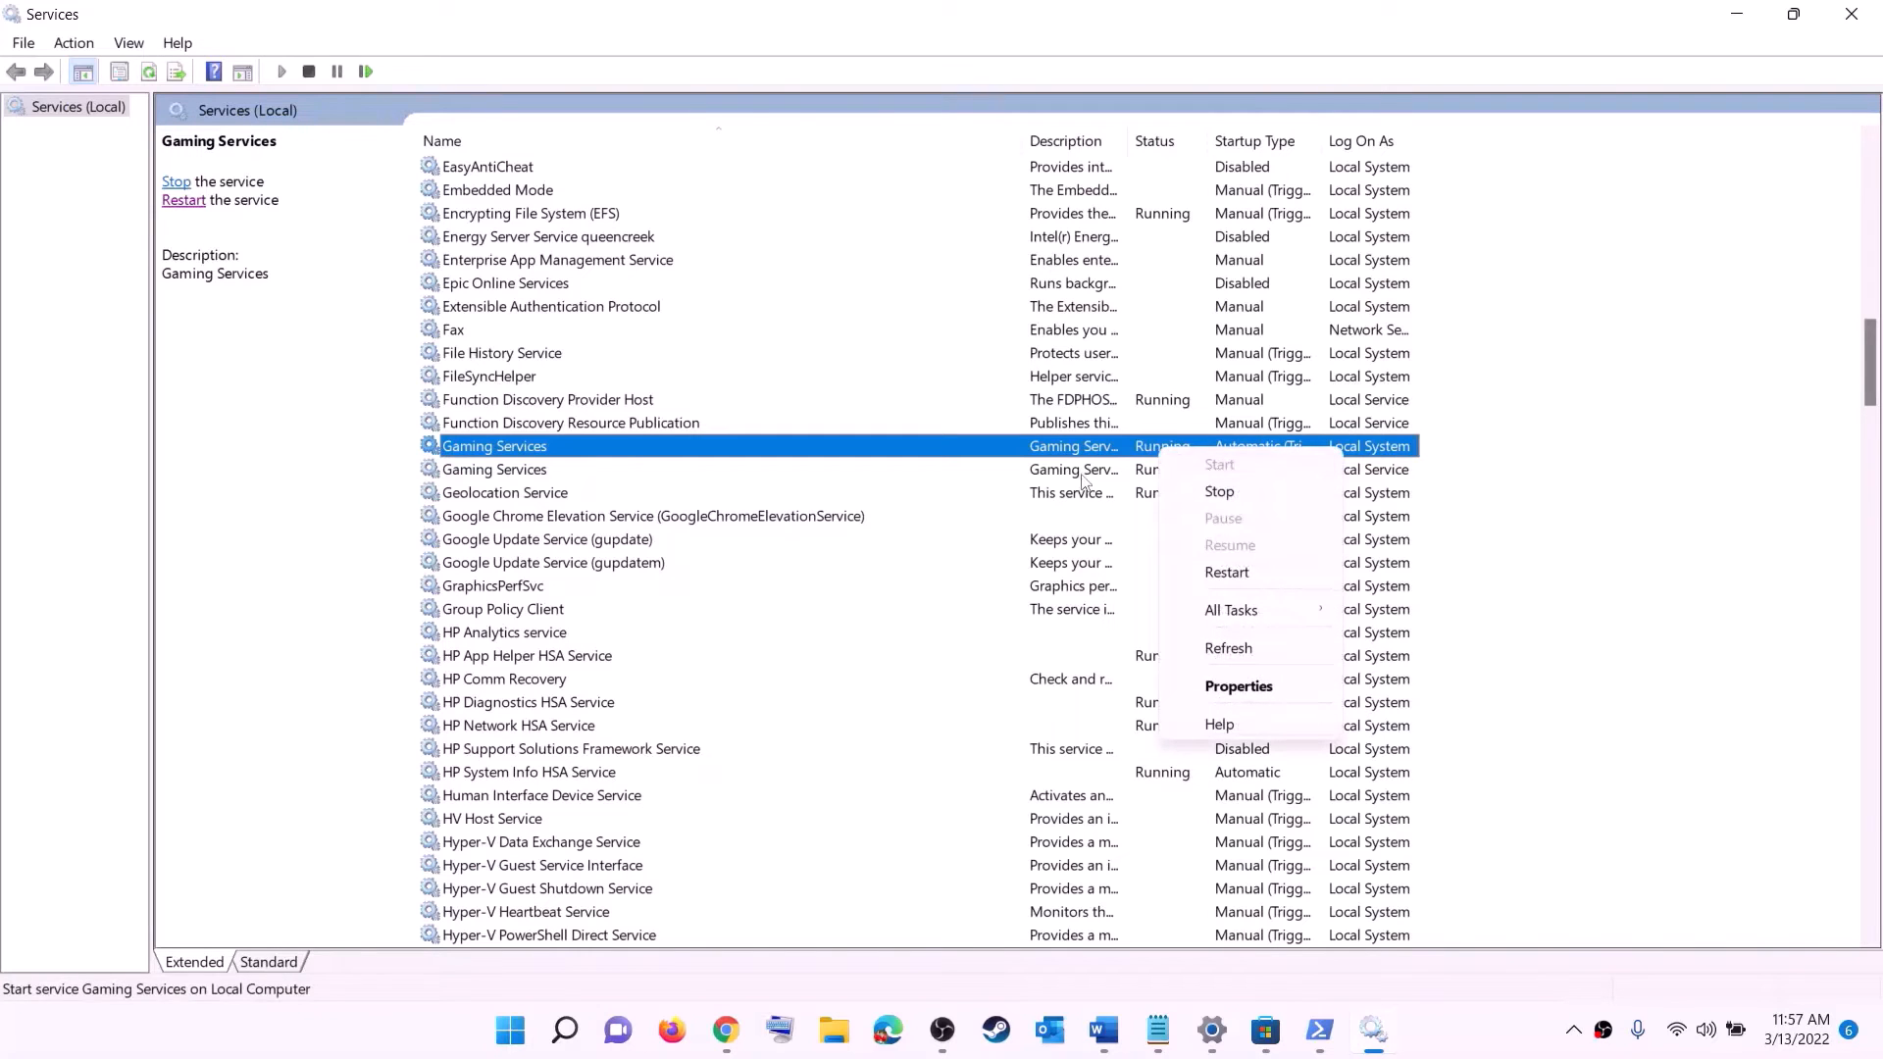
{"action": "left_click", "coordinate": [1146, 454]}
{"action": "right_click", "coordinate": [1157, 453]}
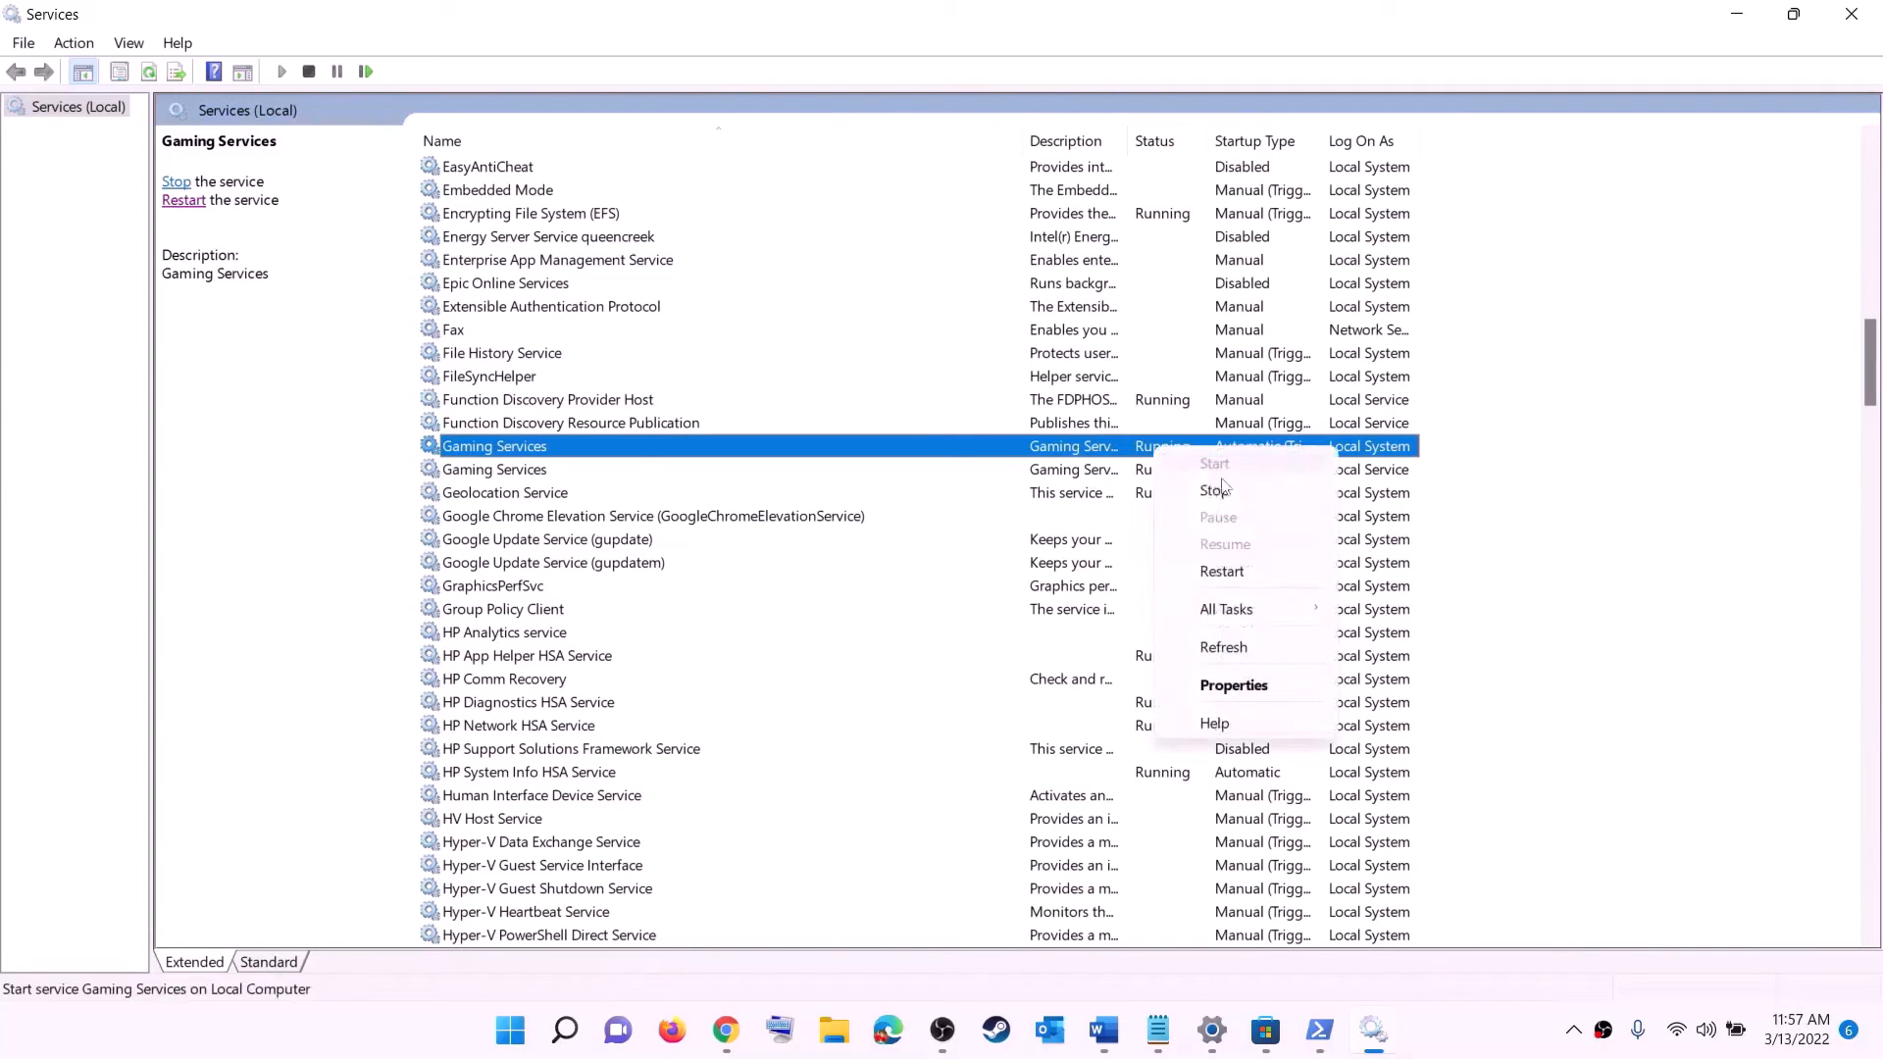
{"action": "left_click", "coordinate": [1194, 492]}
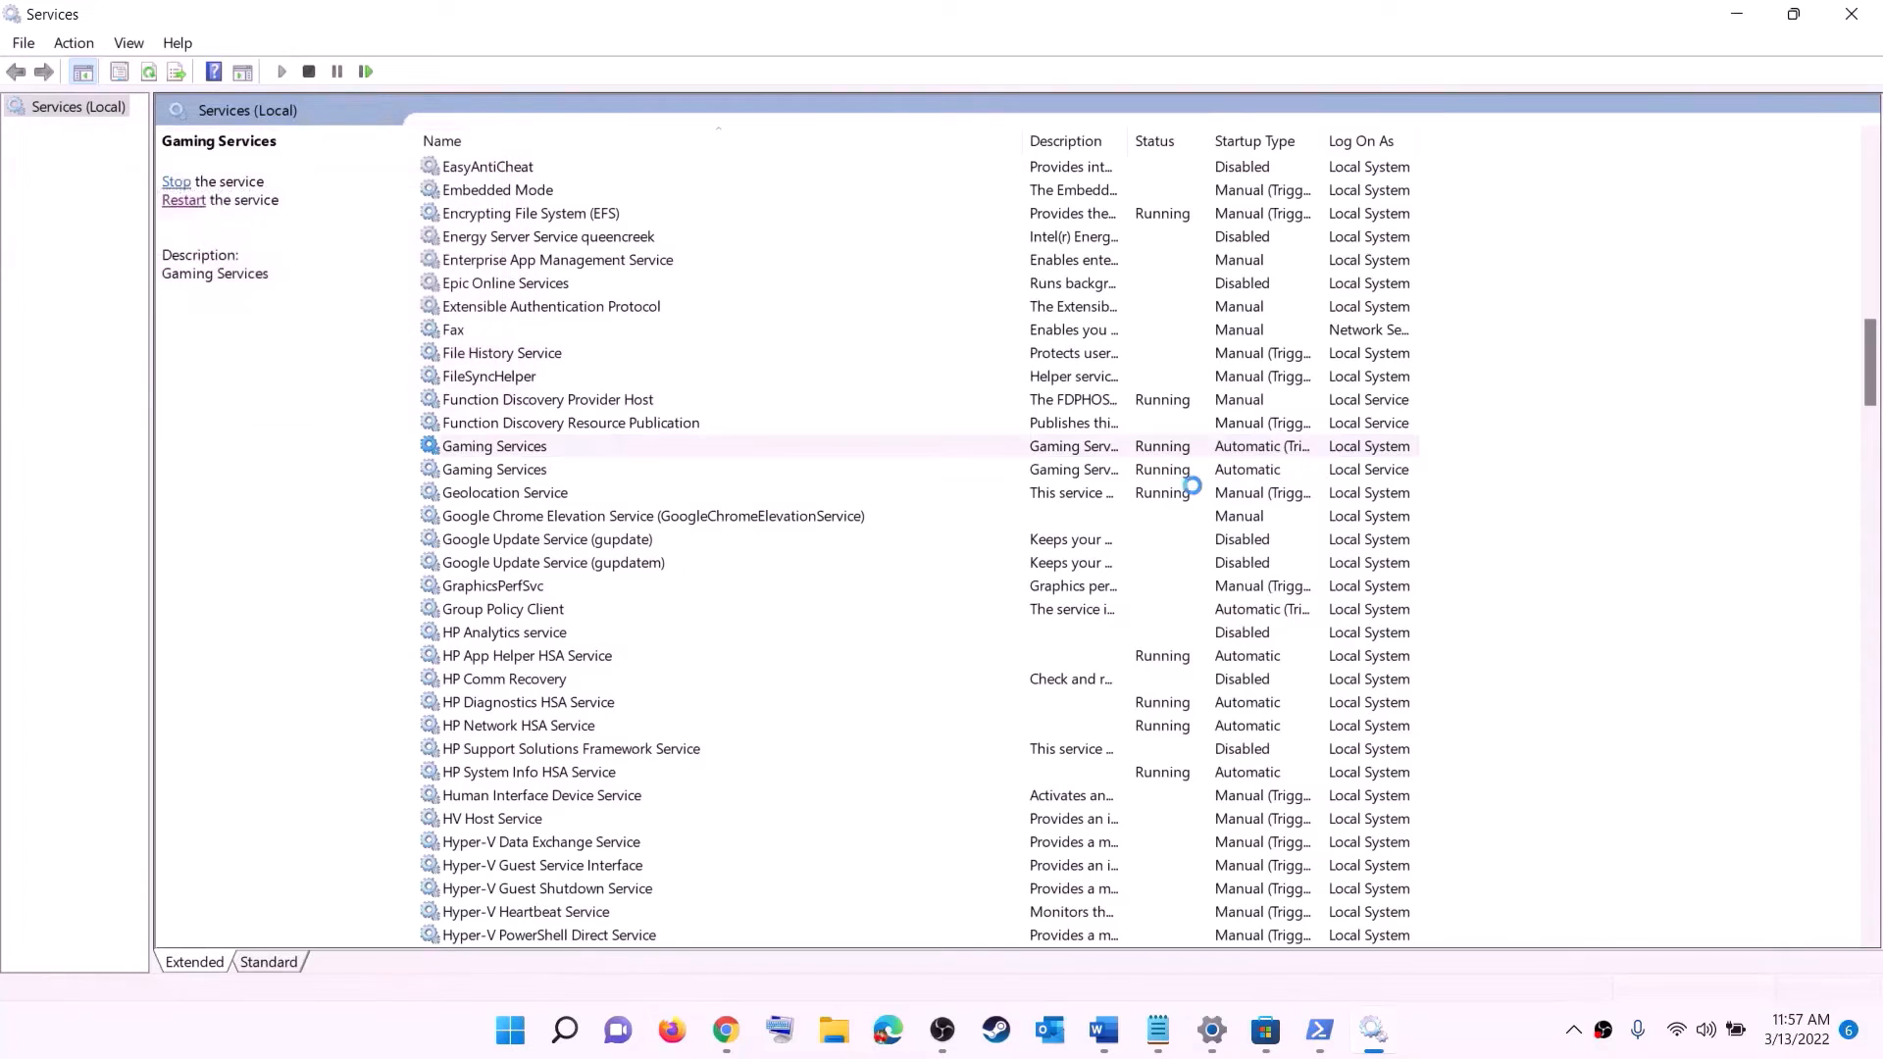
{"action": "left_click", "coordinate": [1187, 476]}
{"action": "right_click", "coordinate": [1167, 479]}
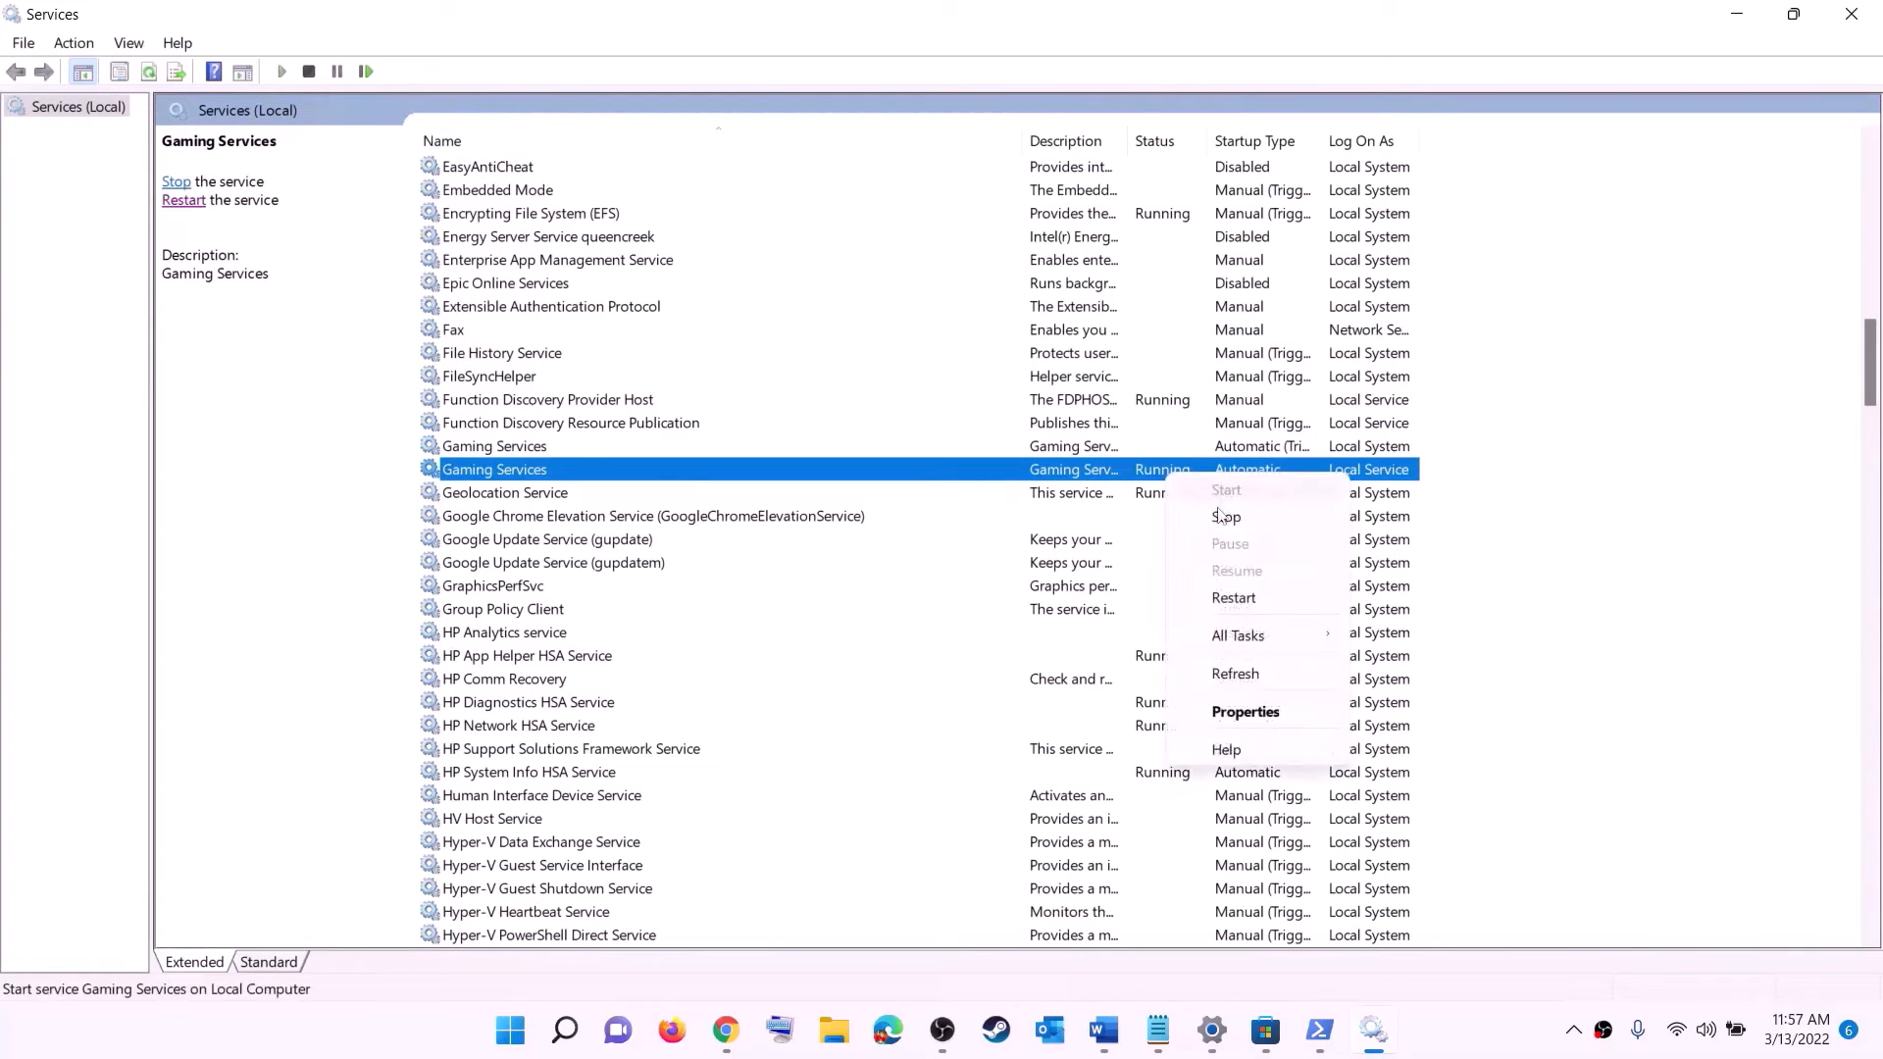
{"action": "left_click", "coordinate": [1216, 516]}
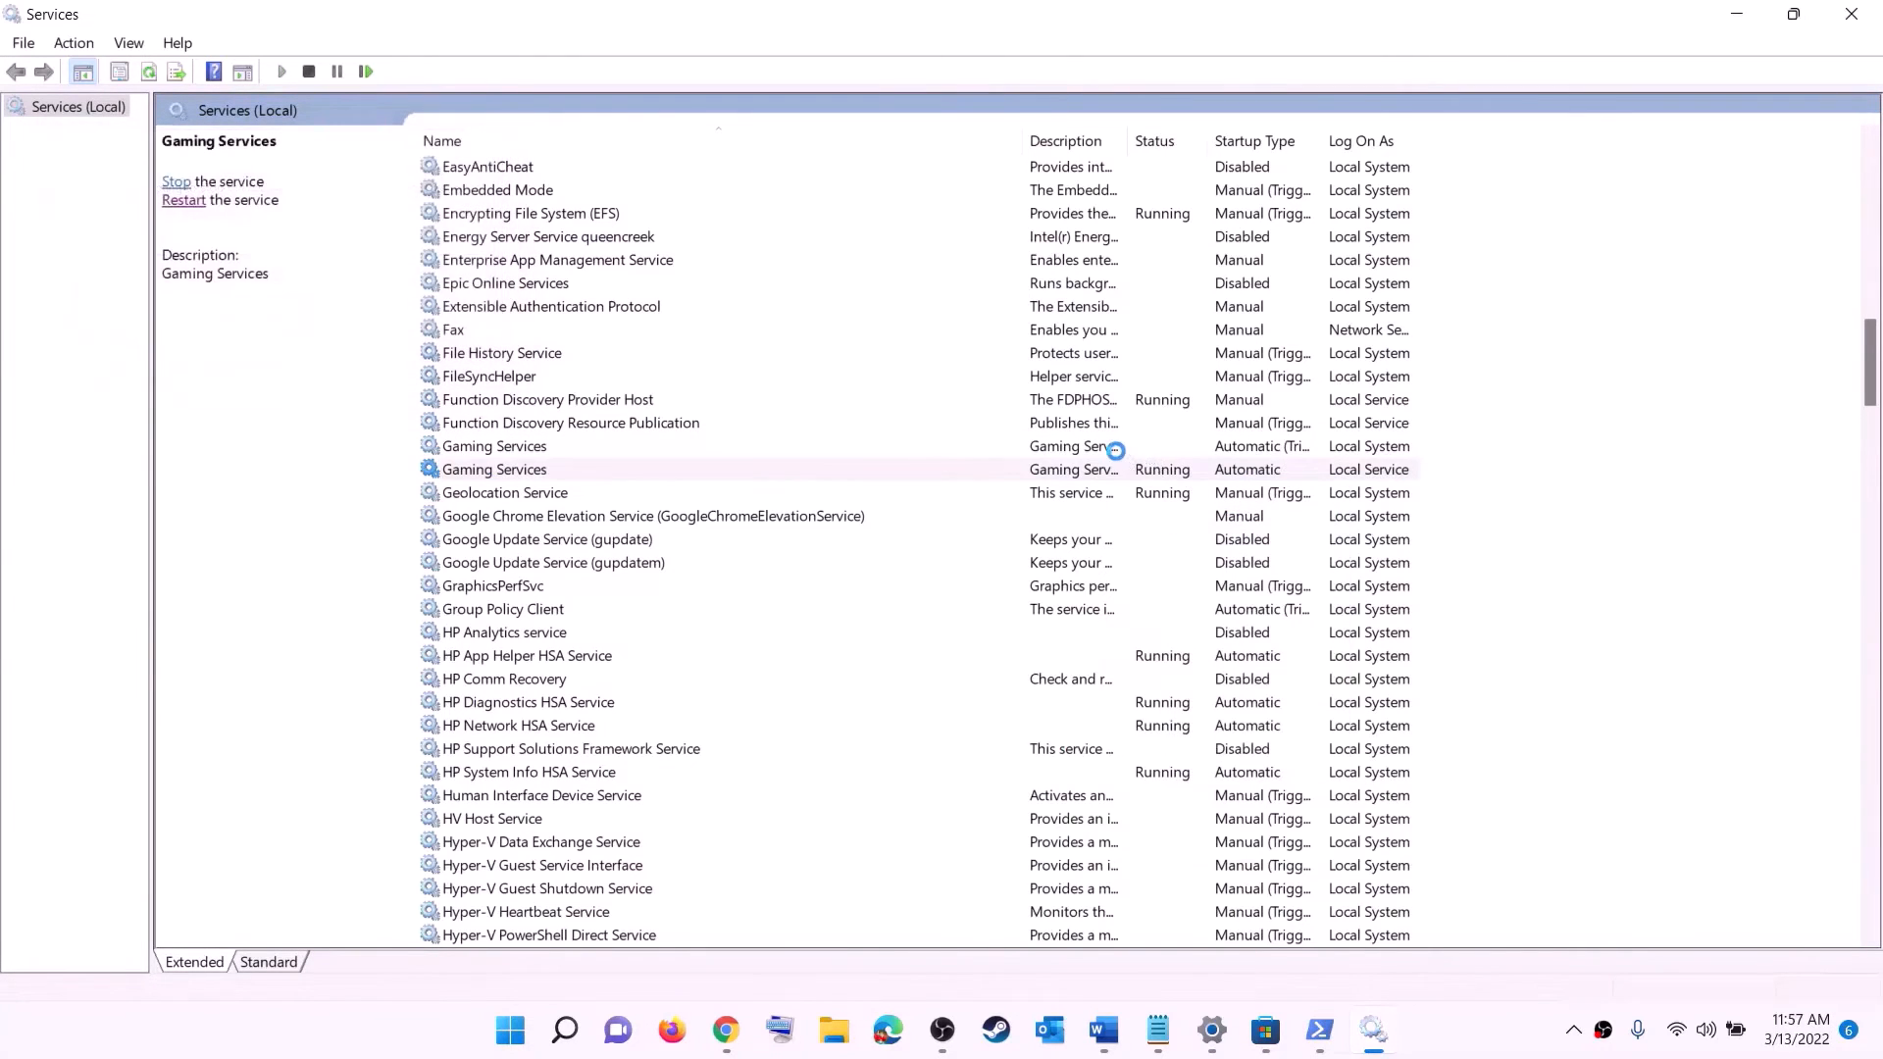
Start both Gaming Services entries again
{"action": "left_click", "coordinate": [1143, 450]}
{"action": "right_click", "coordinate": [1115, 451]}
{"action": "left_click", "coordinate": [1196, 474]}
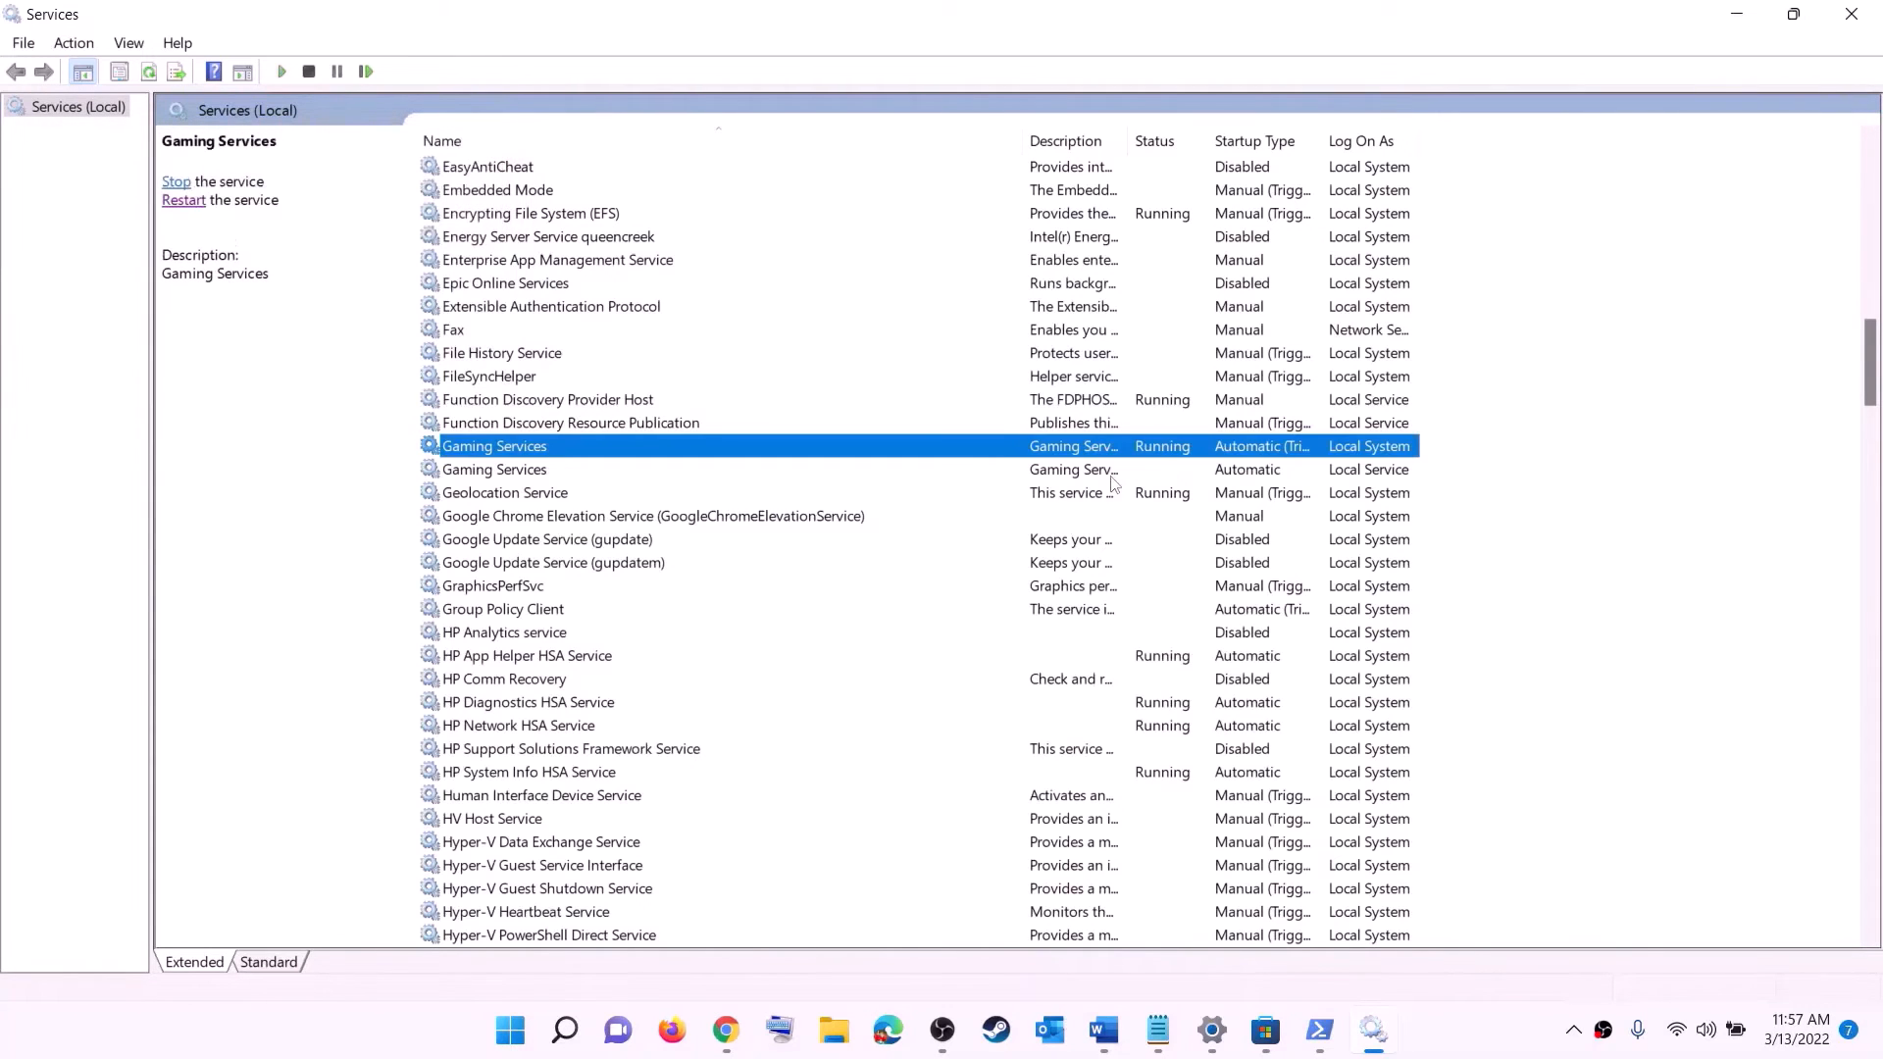
{"action": "left_click", "coordinate": [1116, 472]}
{"action": "right_click", "coordinate": [1113, 473]}
{"action": "left_click", "coordinate": [1161, 490]}
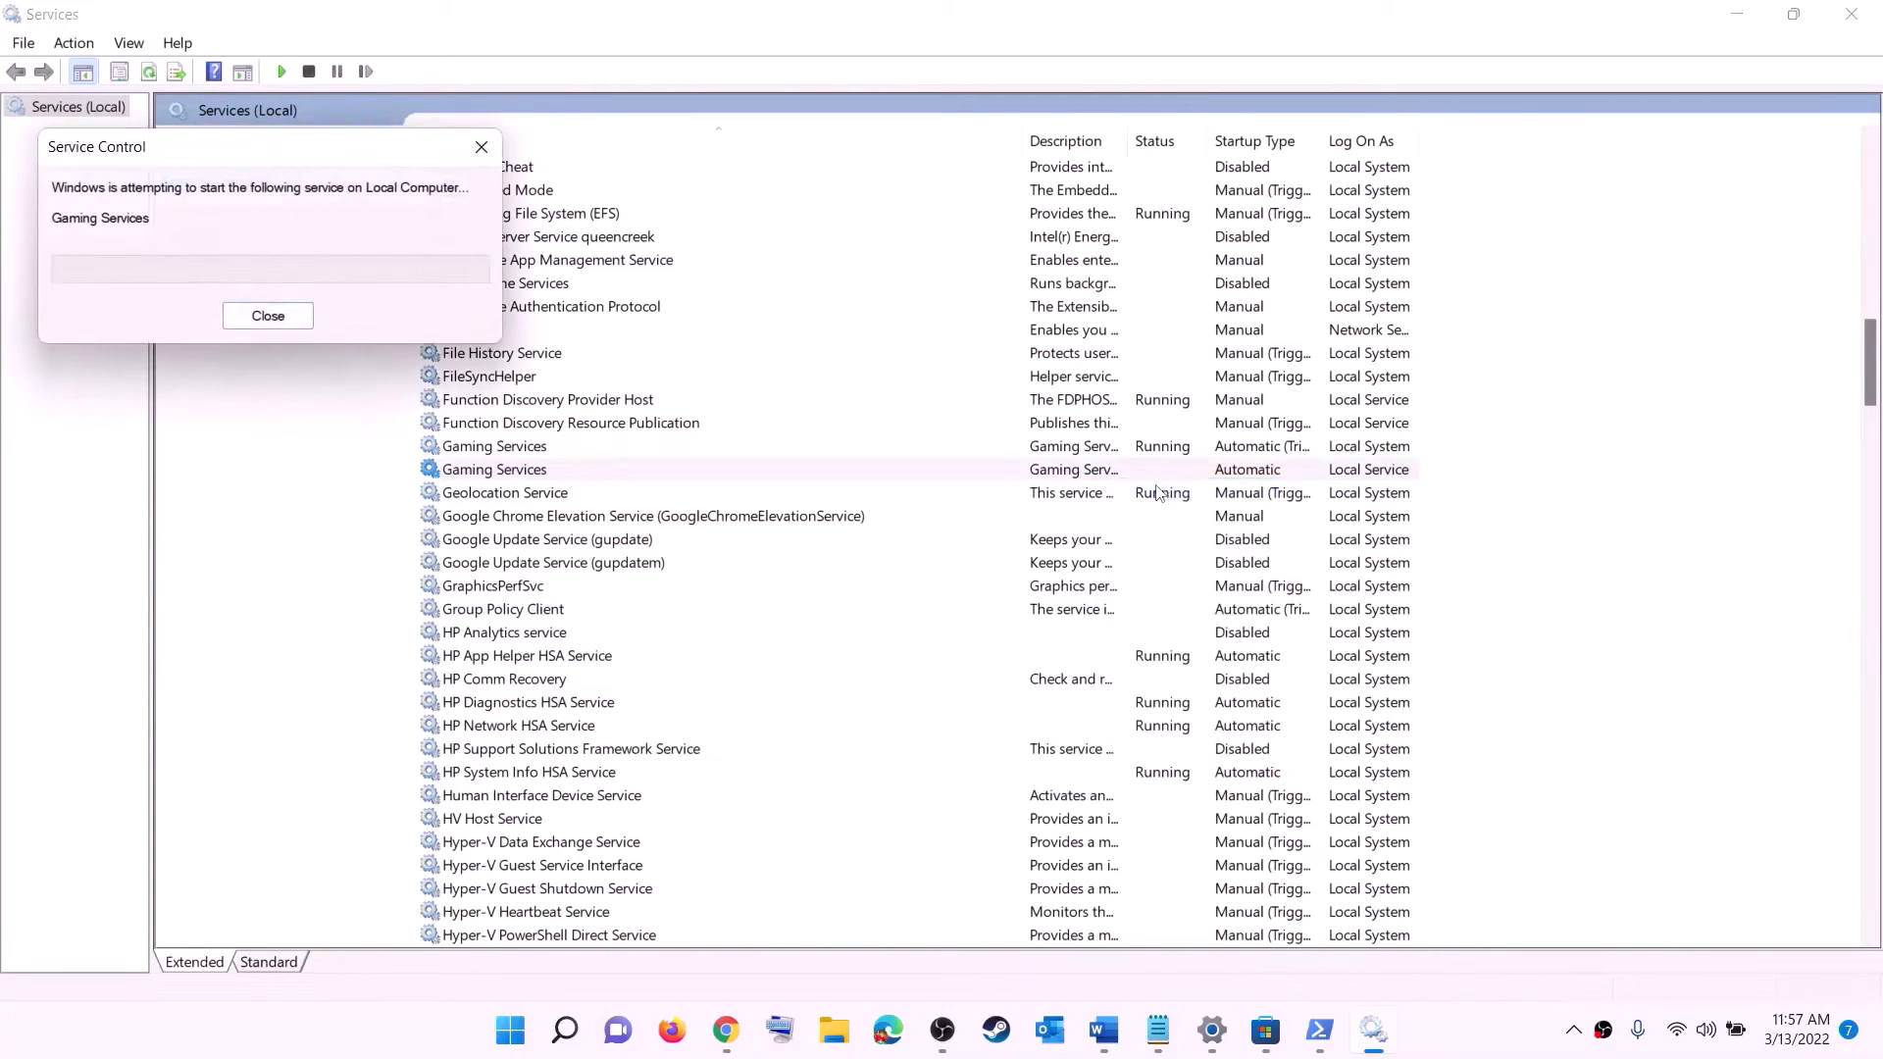
Set the startup type of Microsoft Store Install Service to Automatic and confirm its properties
{"action": "left_click", "coordinate": [1072, 613]}
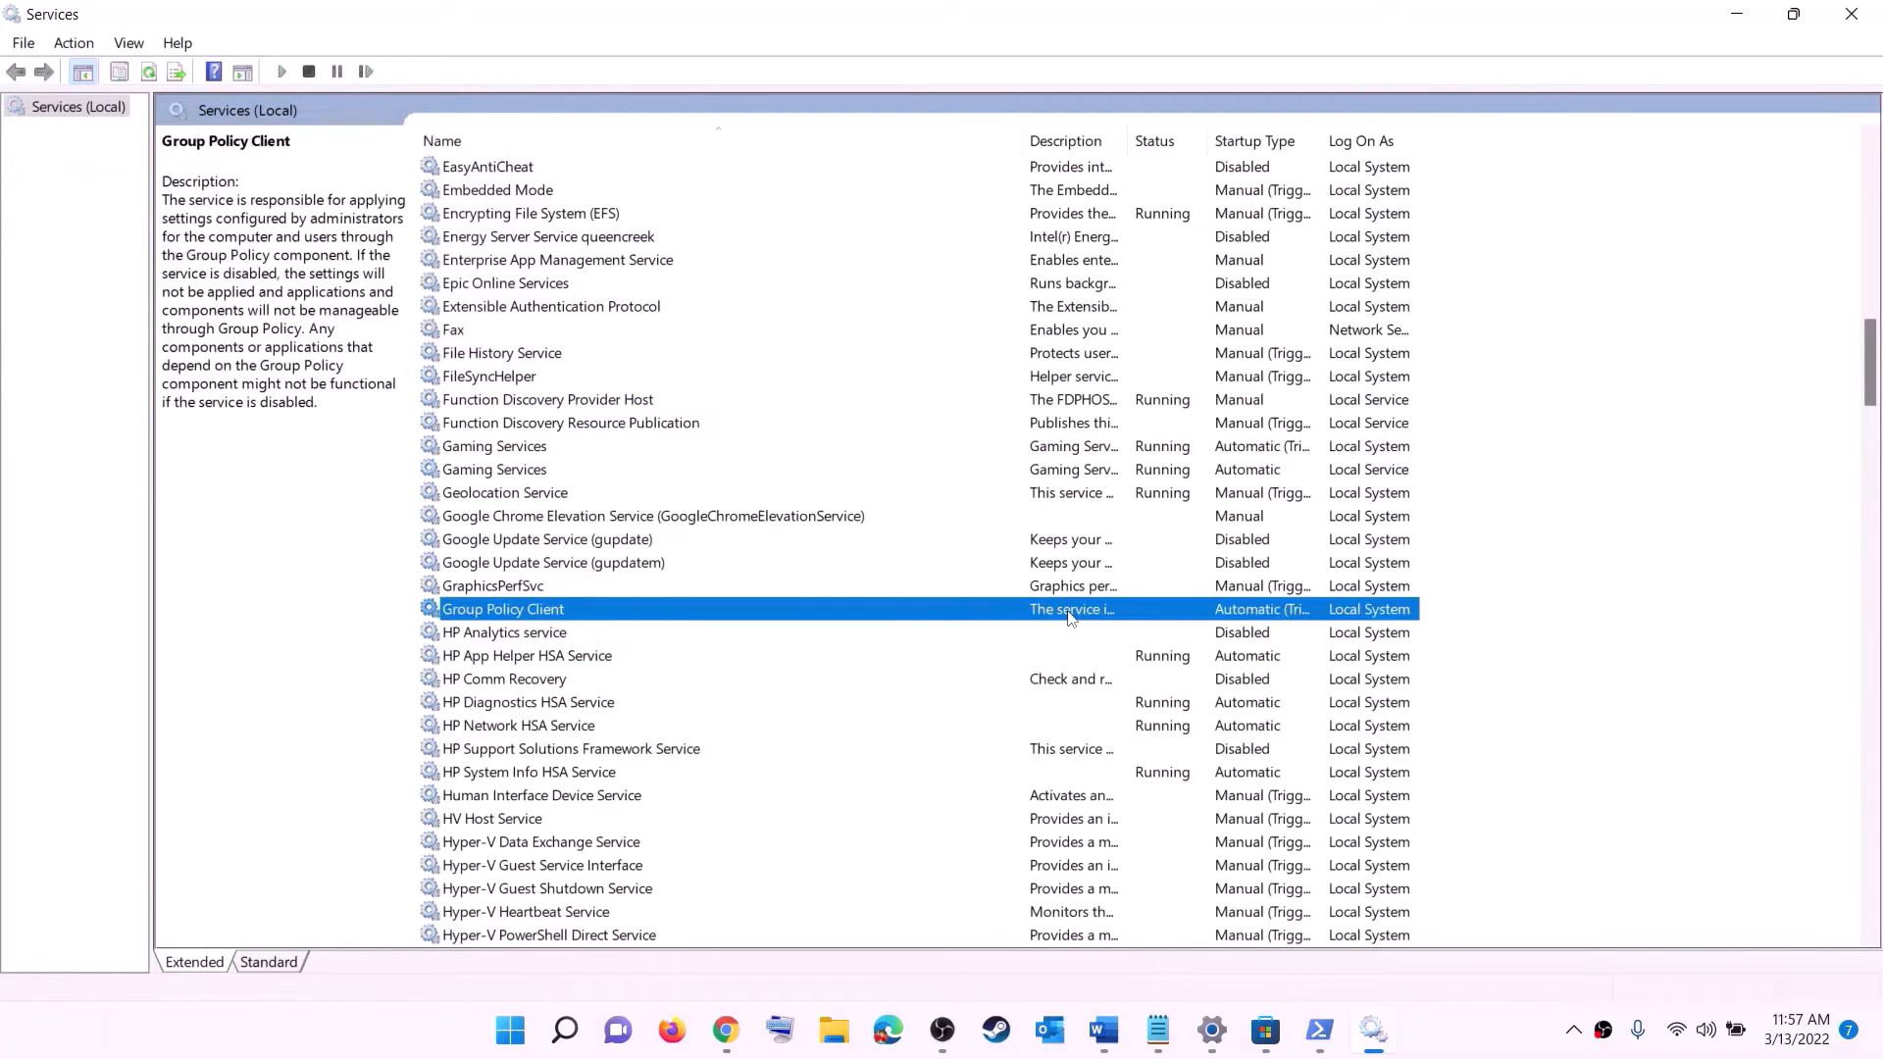
{"action": "key", "text": "m"}
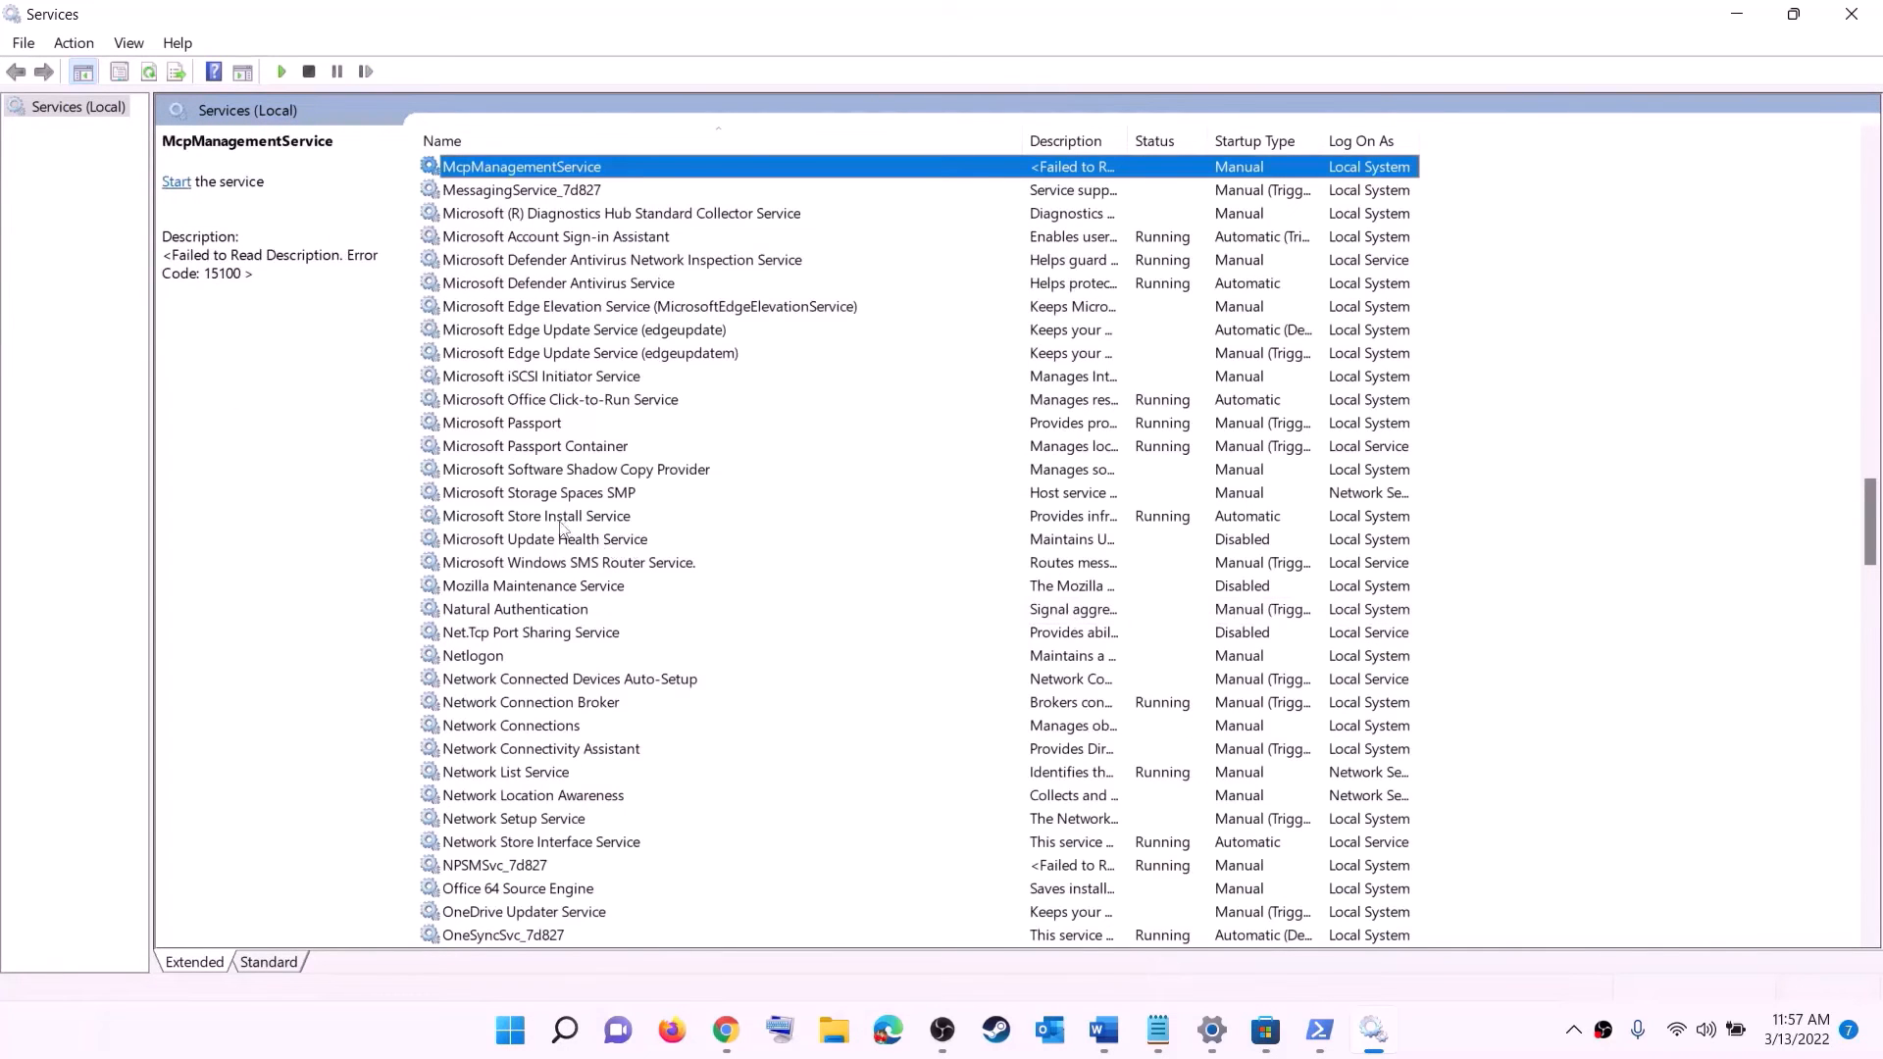
{"action": "left_click", "coordinate": [637, 517]}
{"action": "double_click", "coordinate": [727, 519]}
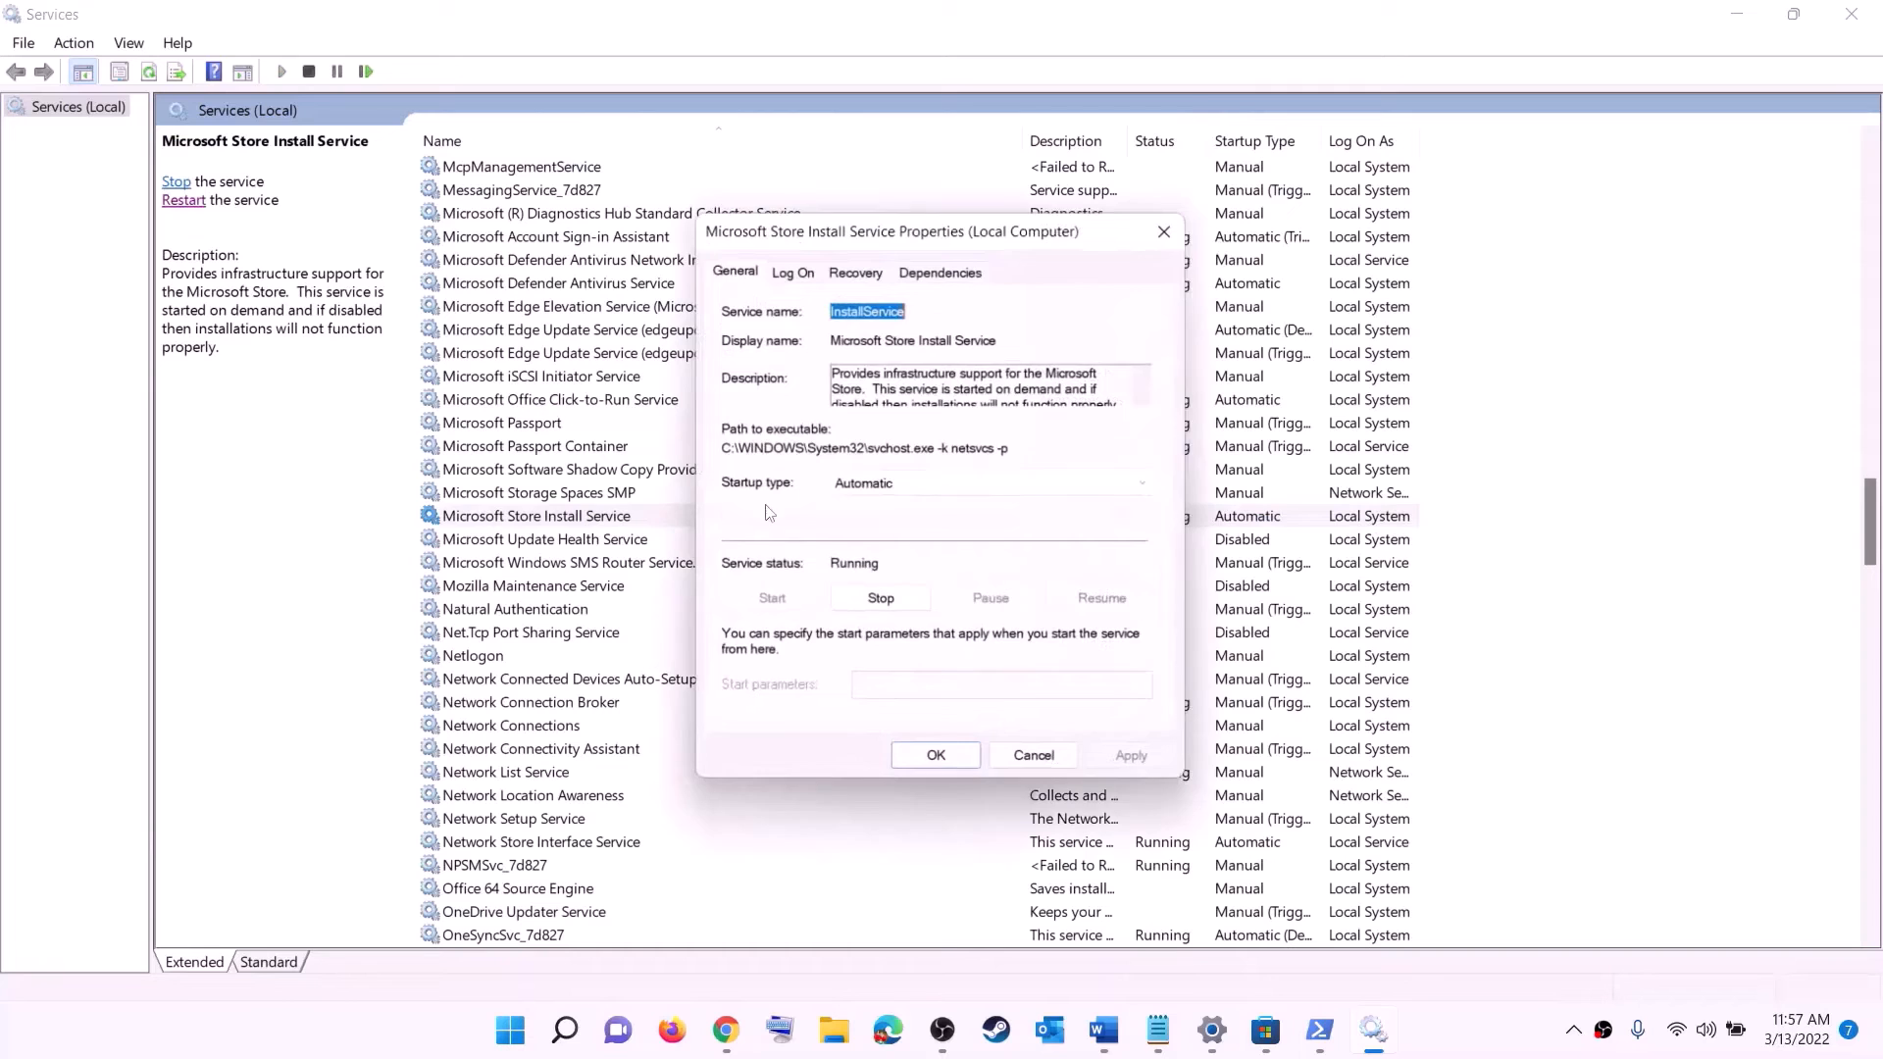
{"action": "left_click", "coordinate": [917, 485]}
{"action": "left_click", "coordinate": [863, 499]}
{"action": "left_click", "coordinate": [1128, 757]}
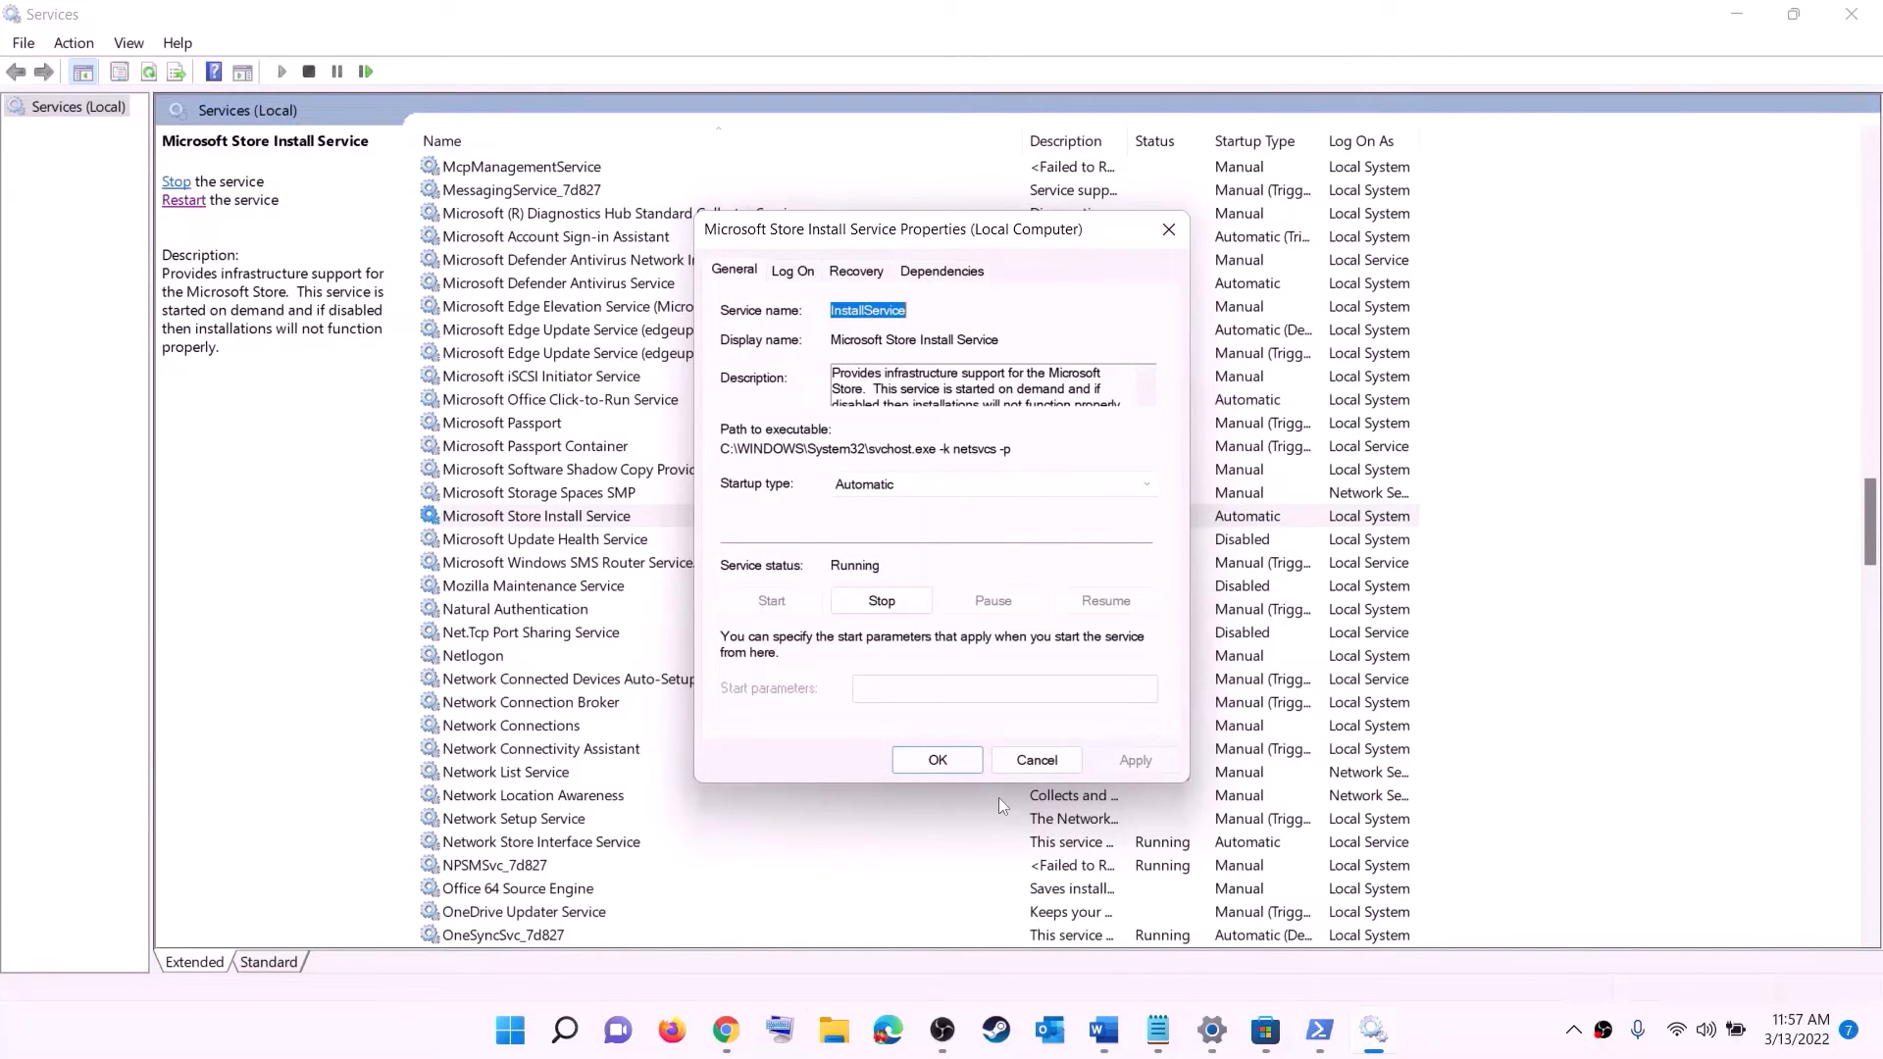
{"action": "left_click", "coordinate": [937, 760]}
Set the startup type of Background Intelligent Transfer Service to Automatic, apply it and close Services
{"action": "left_click", "coordinate": [620, 455]}
{"action": "key", "text": "b"}
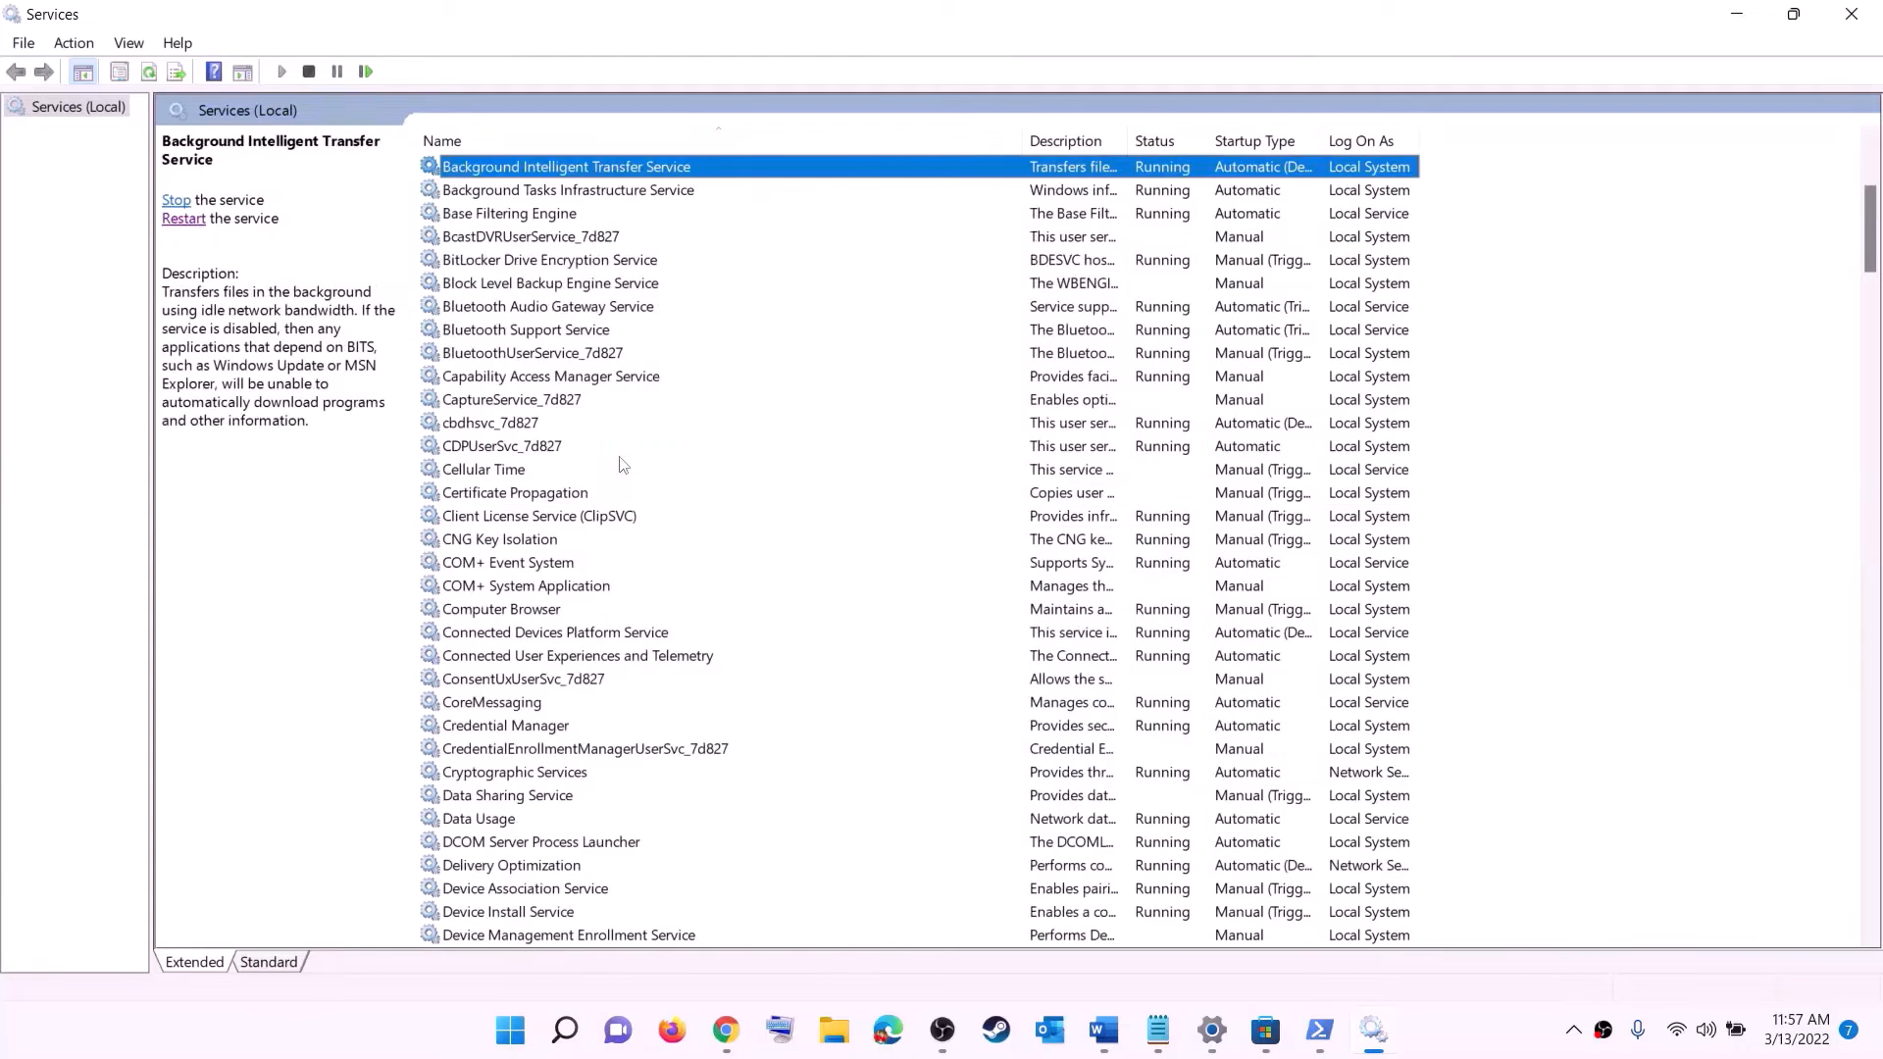
{"action": "scroll", "coordinate": [675, 385], "scroll_direction": "up", "scroll_amount": 4}
{"action": "double_click", "coordinate": [690, 448]}
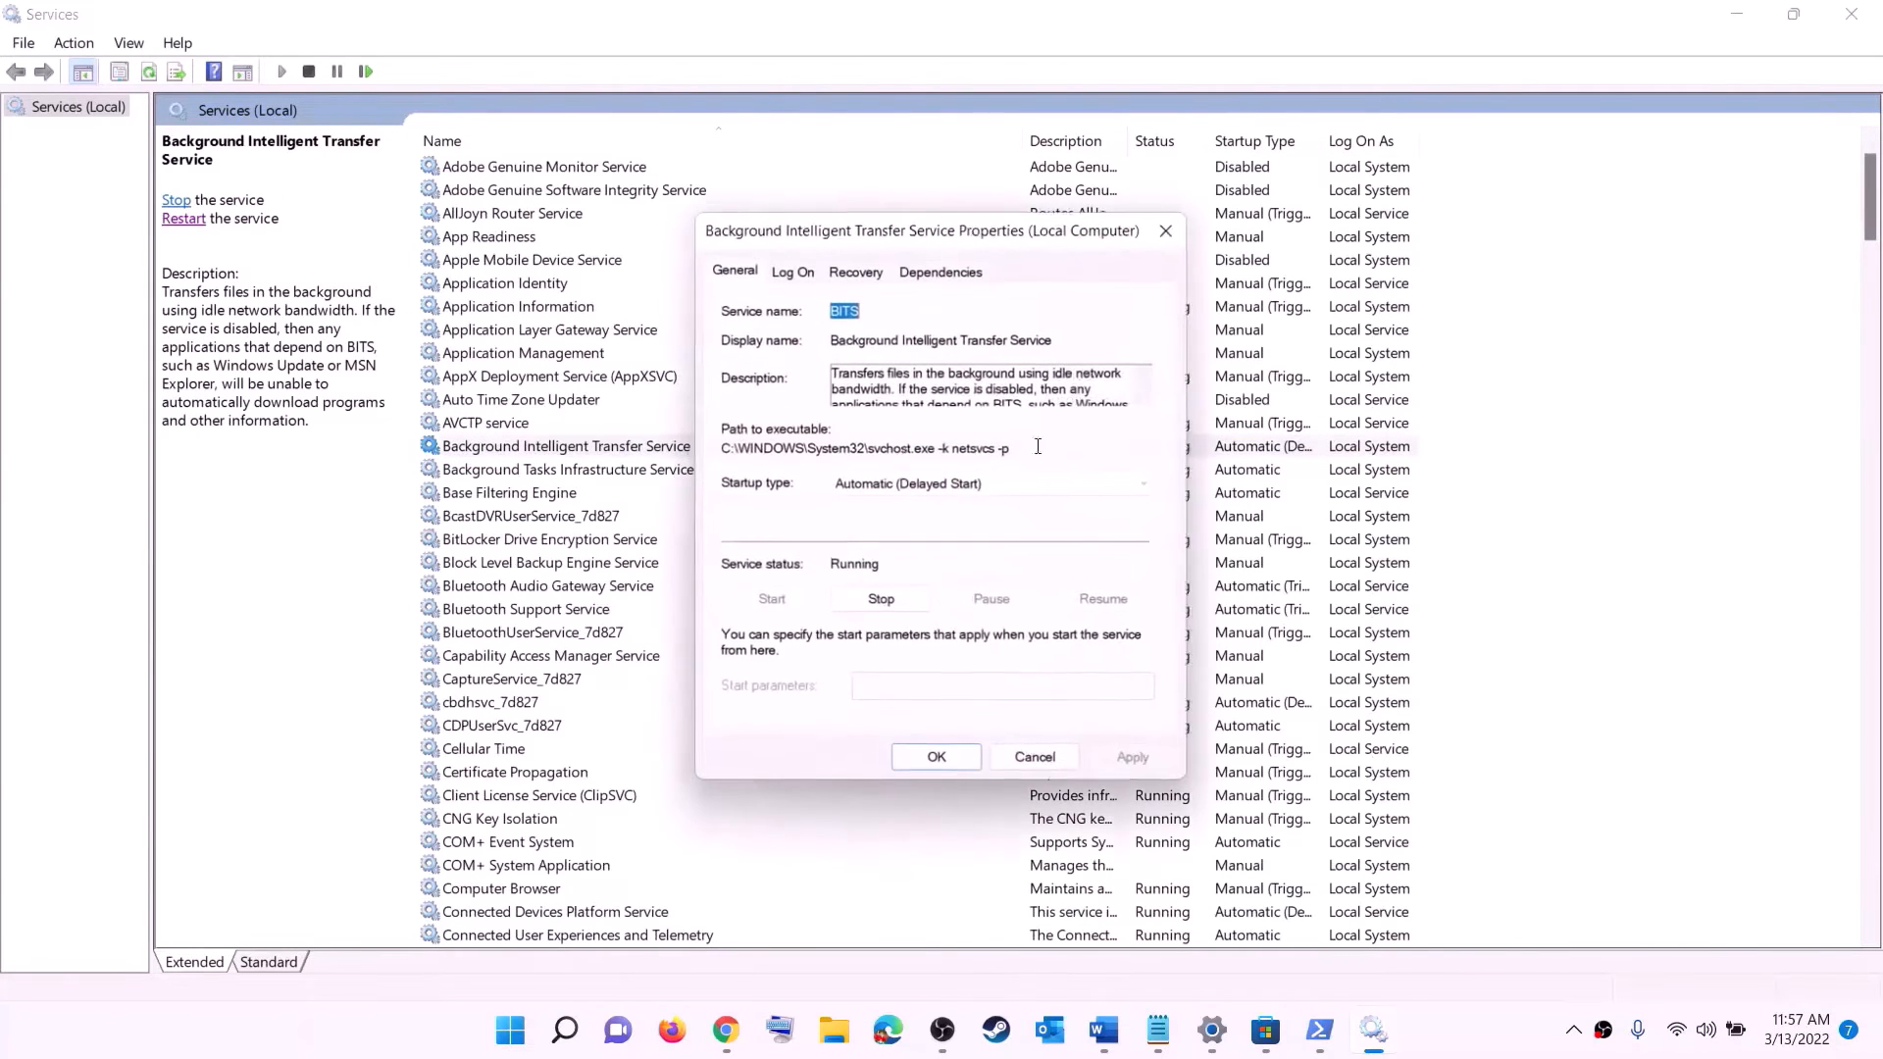
{"action": "left_click", "coordinate": [991, 483]}
{"action": "left_click", "coordinate": [883, 503]}
{"action": "left_click", "coordinate": [1134, 760]}
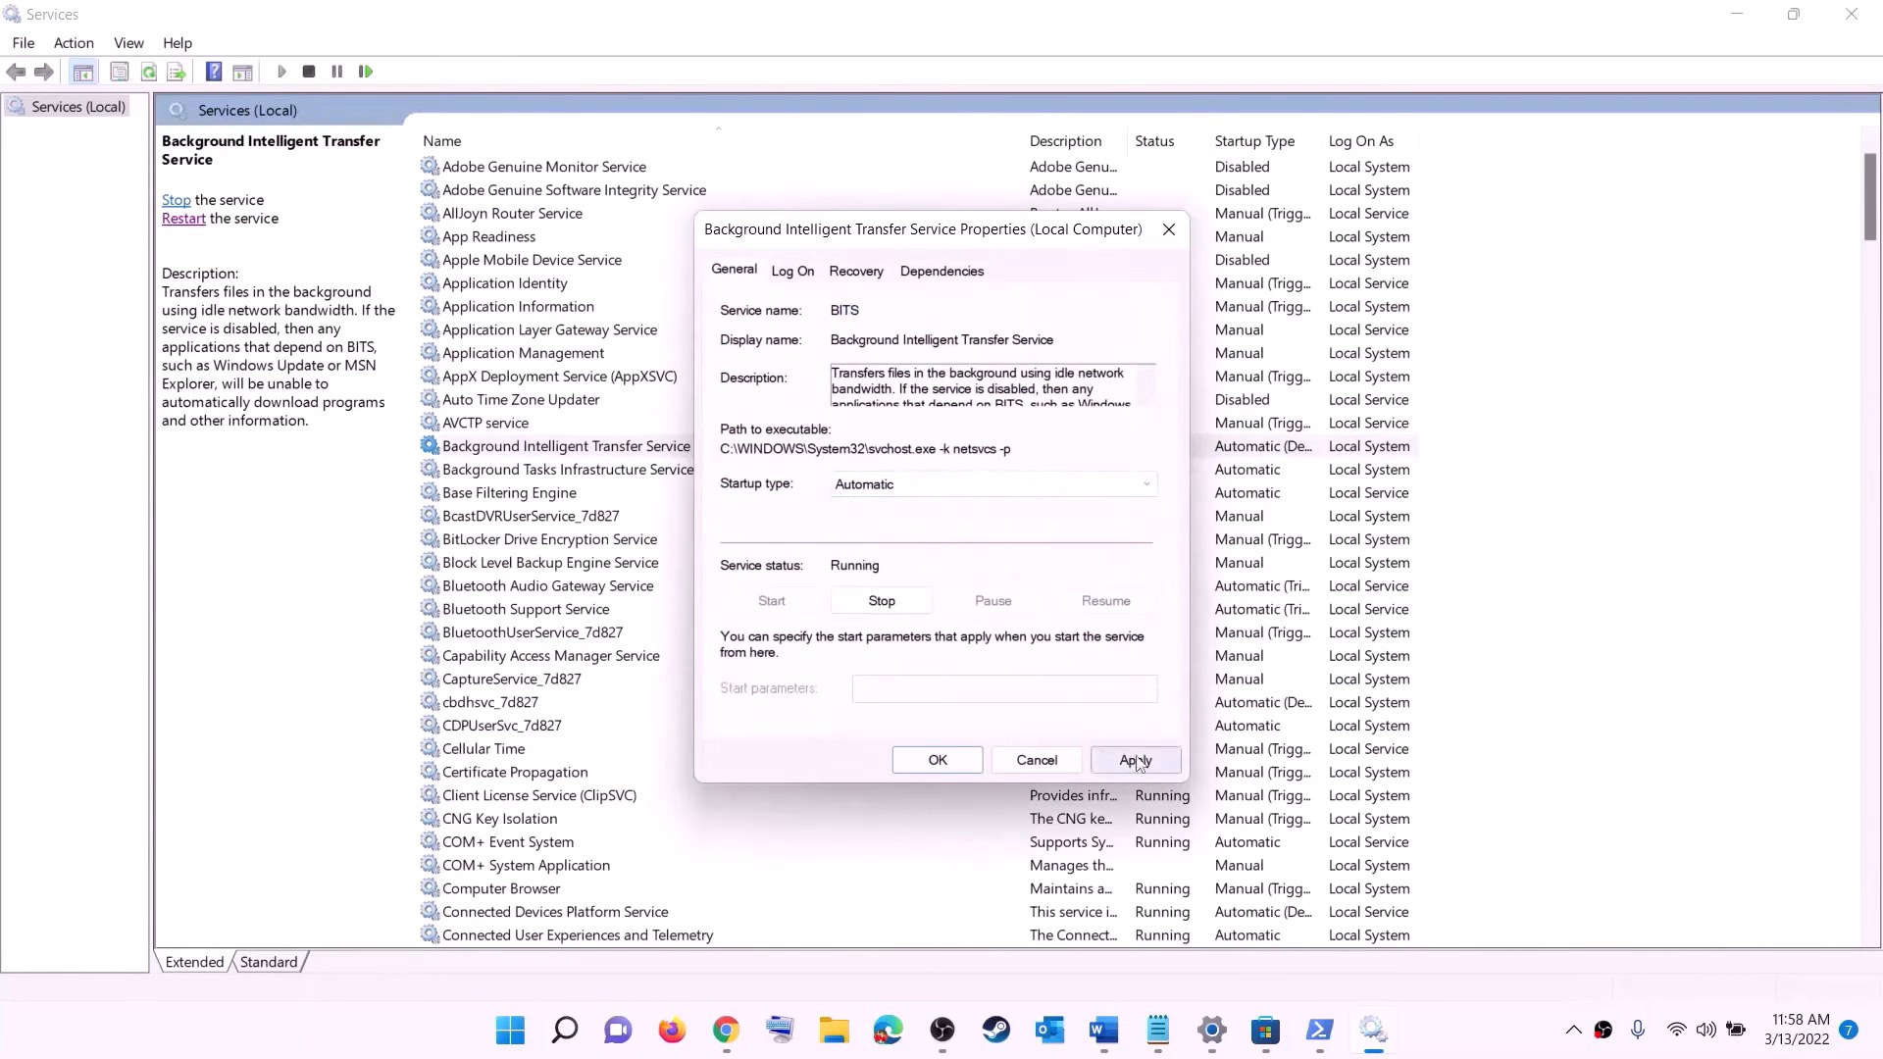
{"action": "left_click", "coordinate": [937, 762]}
{"action": "left_click", "coordinate": [1852, 14]}
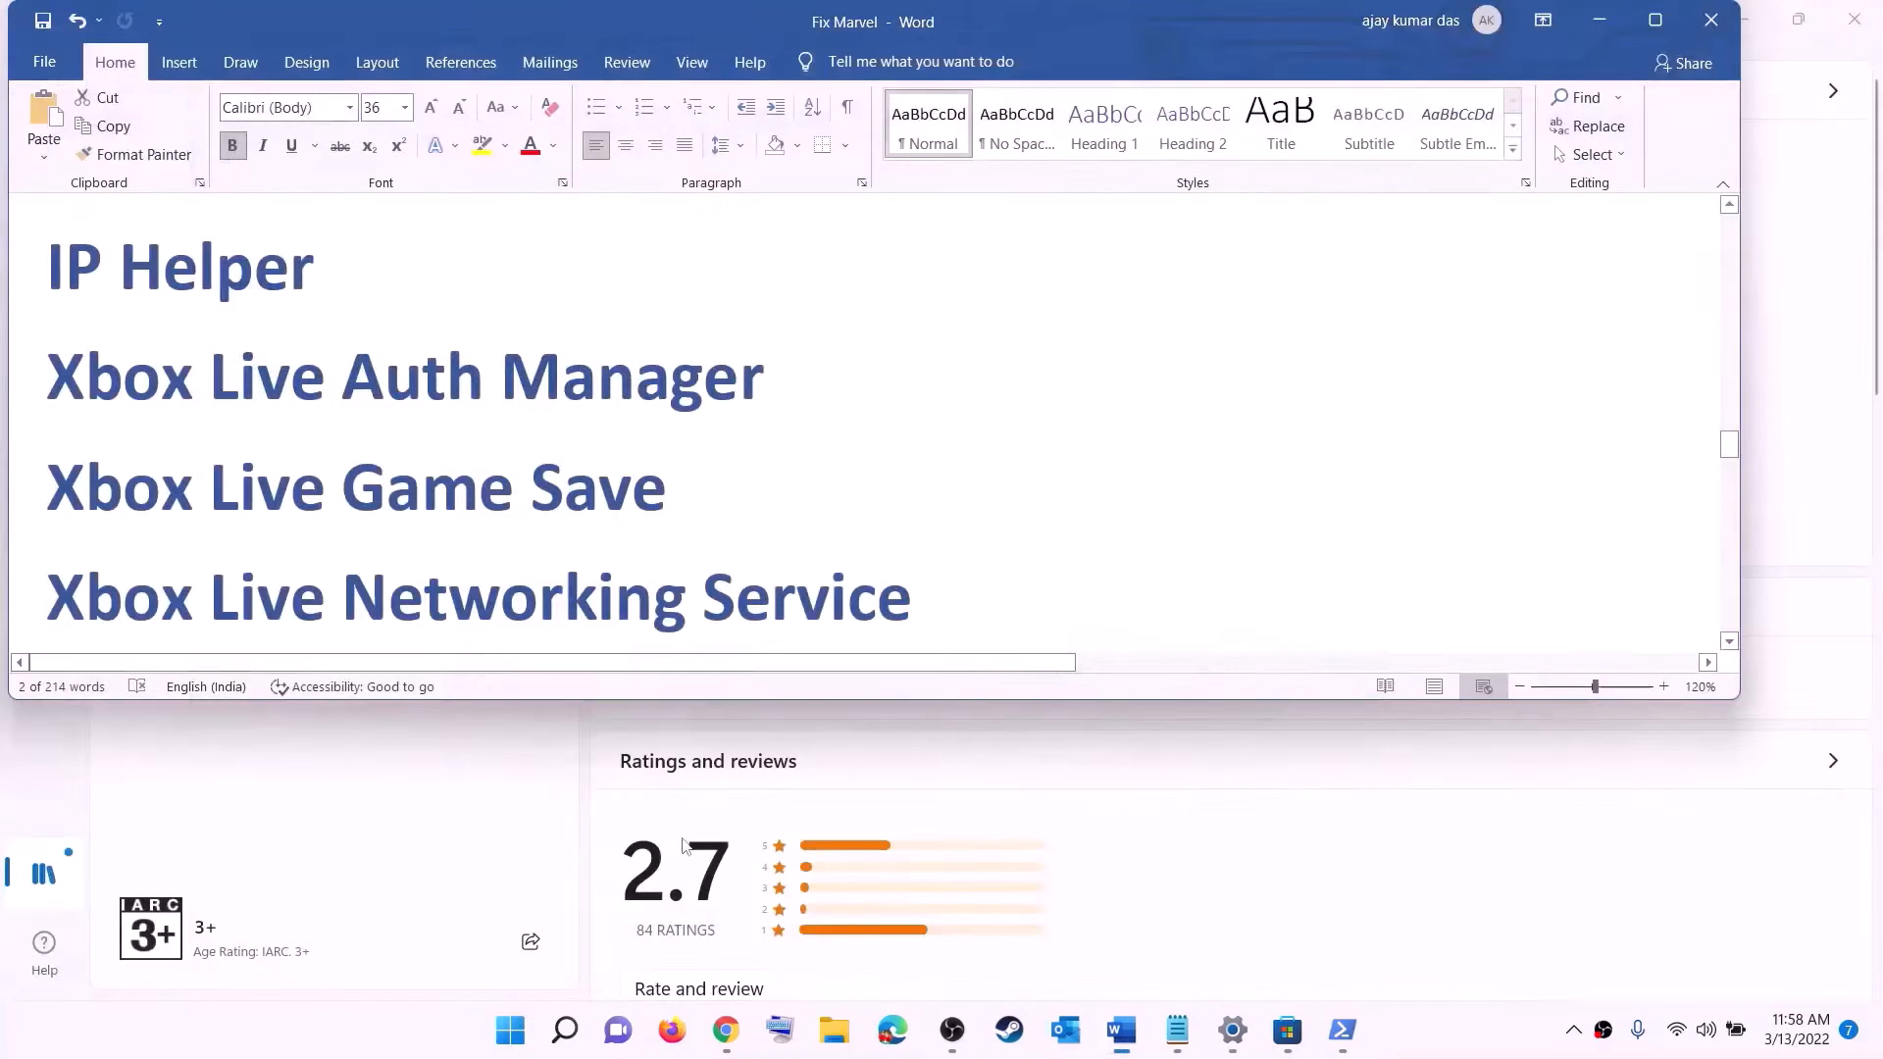
Go to Step 9 (Update Windows) in the Word instructions and open the Windows Update page in Settings
{"action": "scroll", "coordinate": [682, 556], "scroll_direction": "down", "scroll_amount": 6}
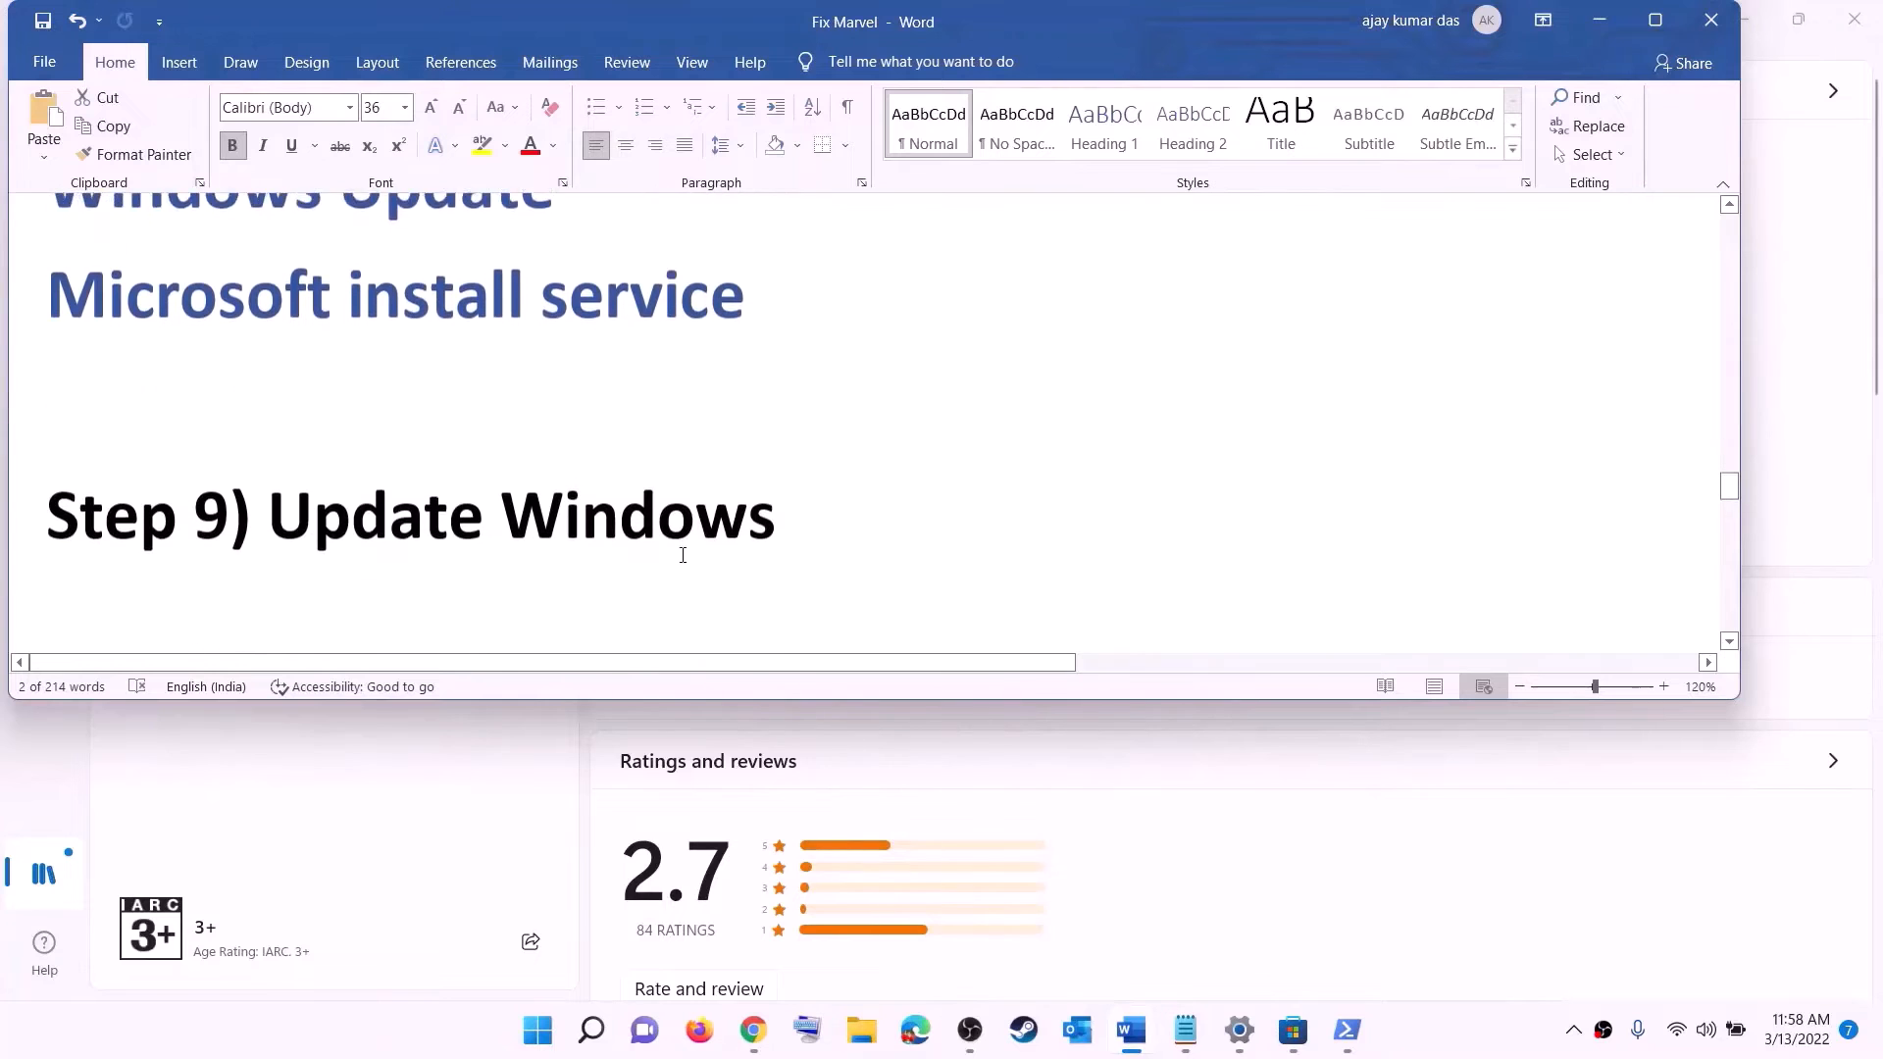
{"action": "scroll", "coordinate": [683, 555], "scroll_direction": "down", "scroll_amount": 1}
{"action": "left_click_drag", "start_coordinate": [275, 444], "coordinate": [908, 429]}
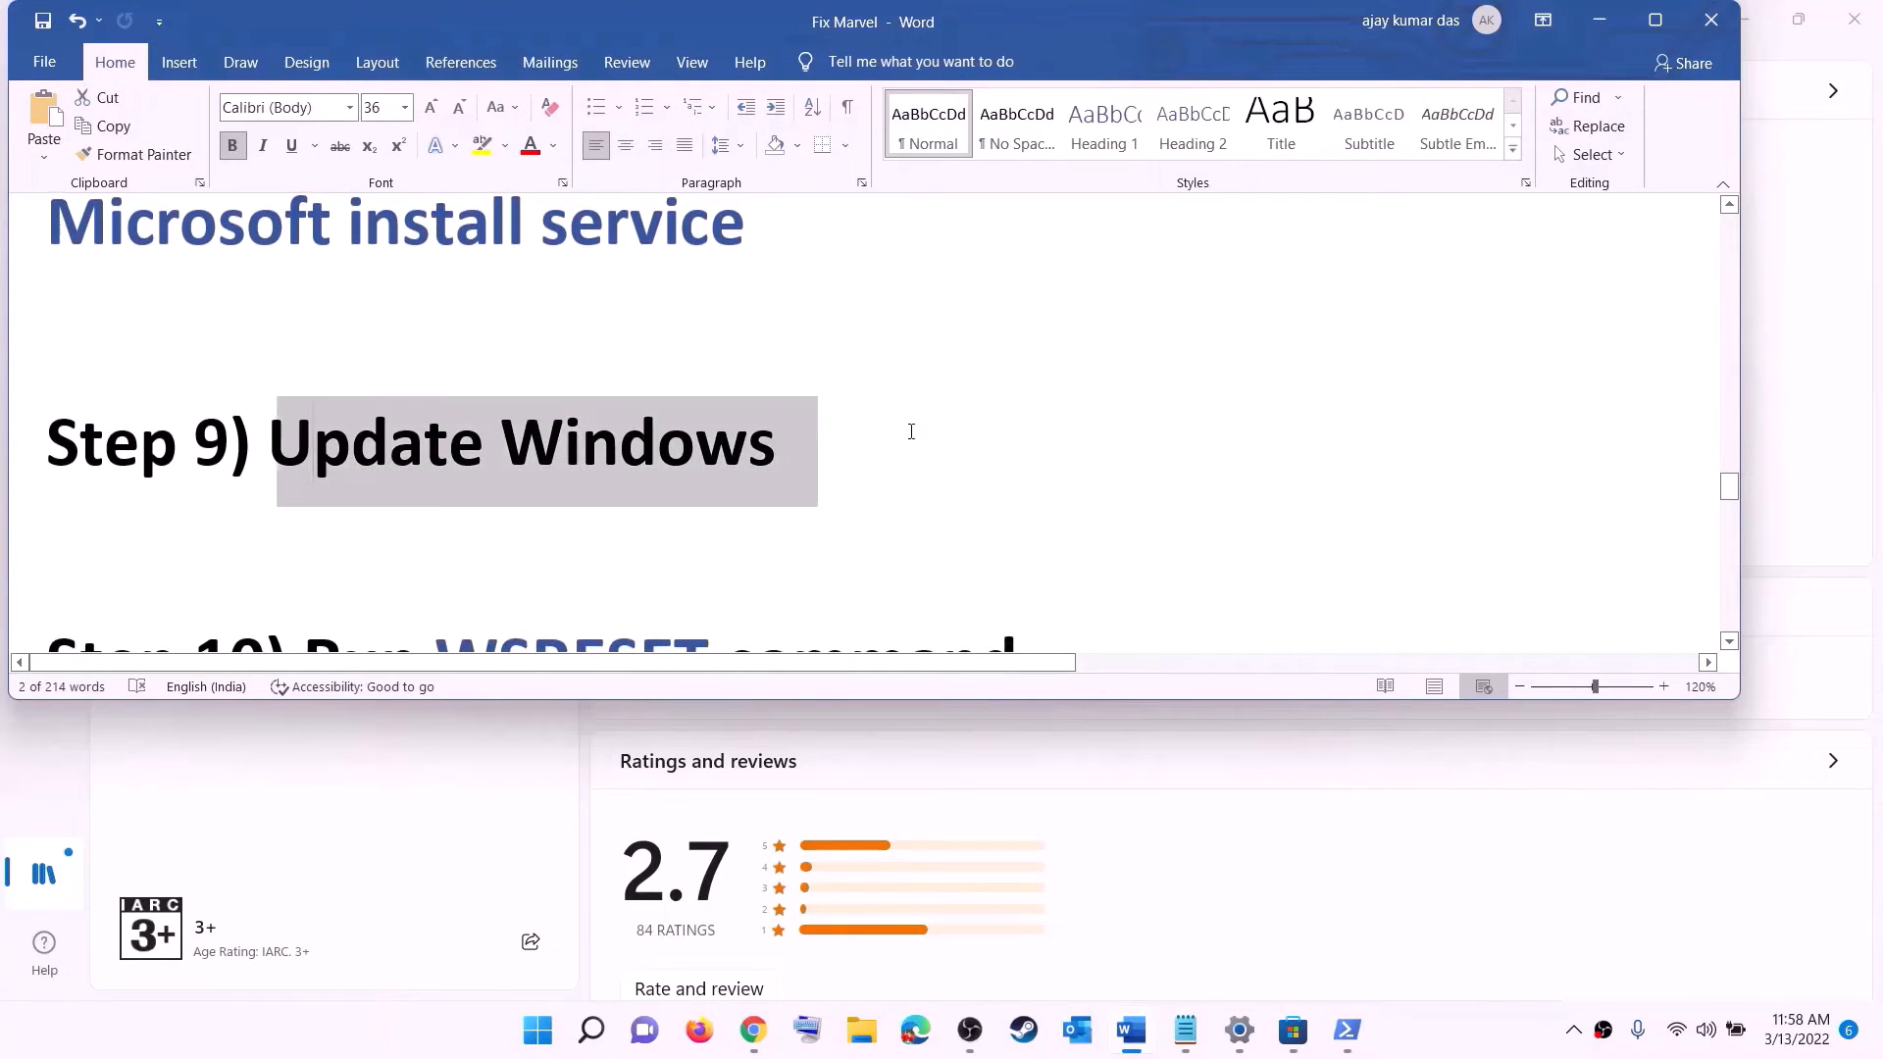
{"action": "left_click", "coordinate": [540, 1032]}
{"action": "left_click", "coordinate": [882, 420]}
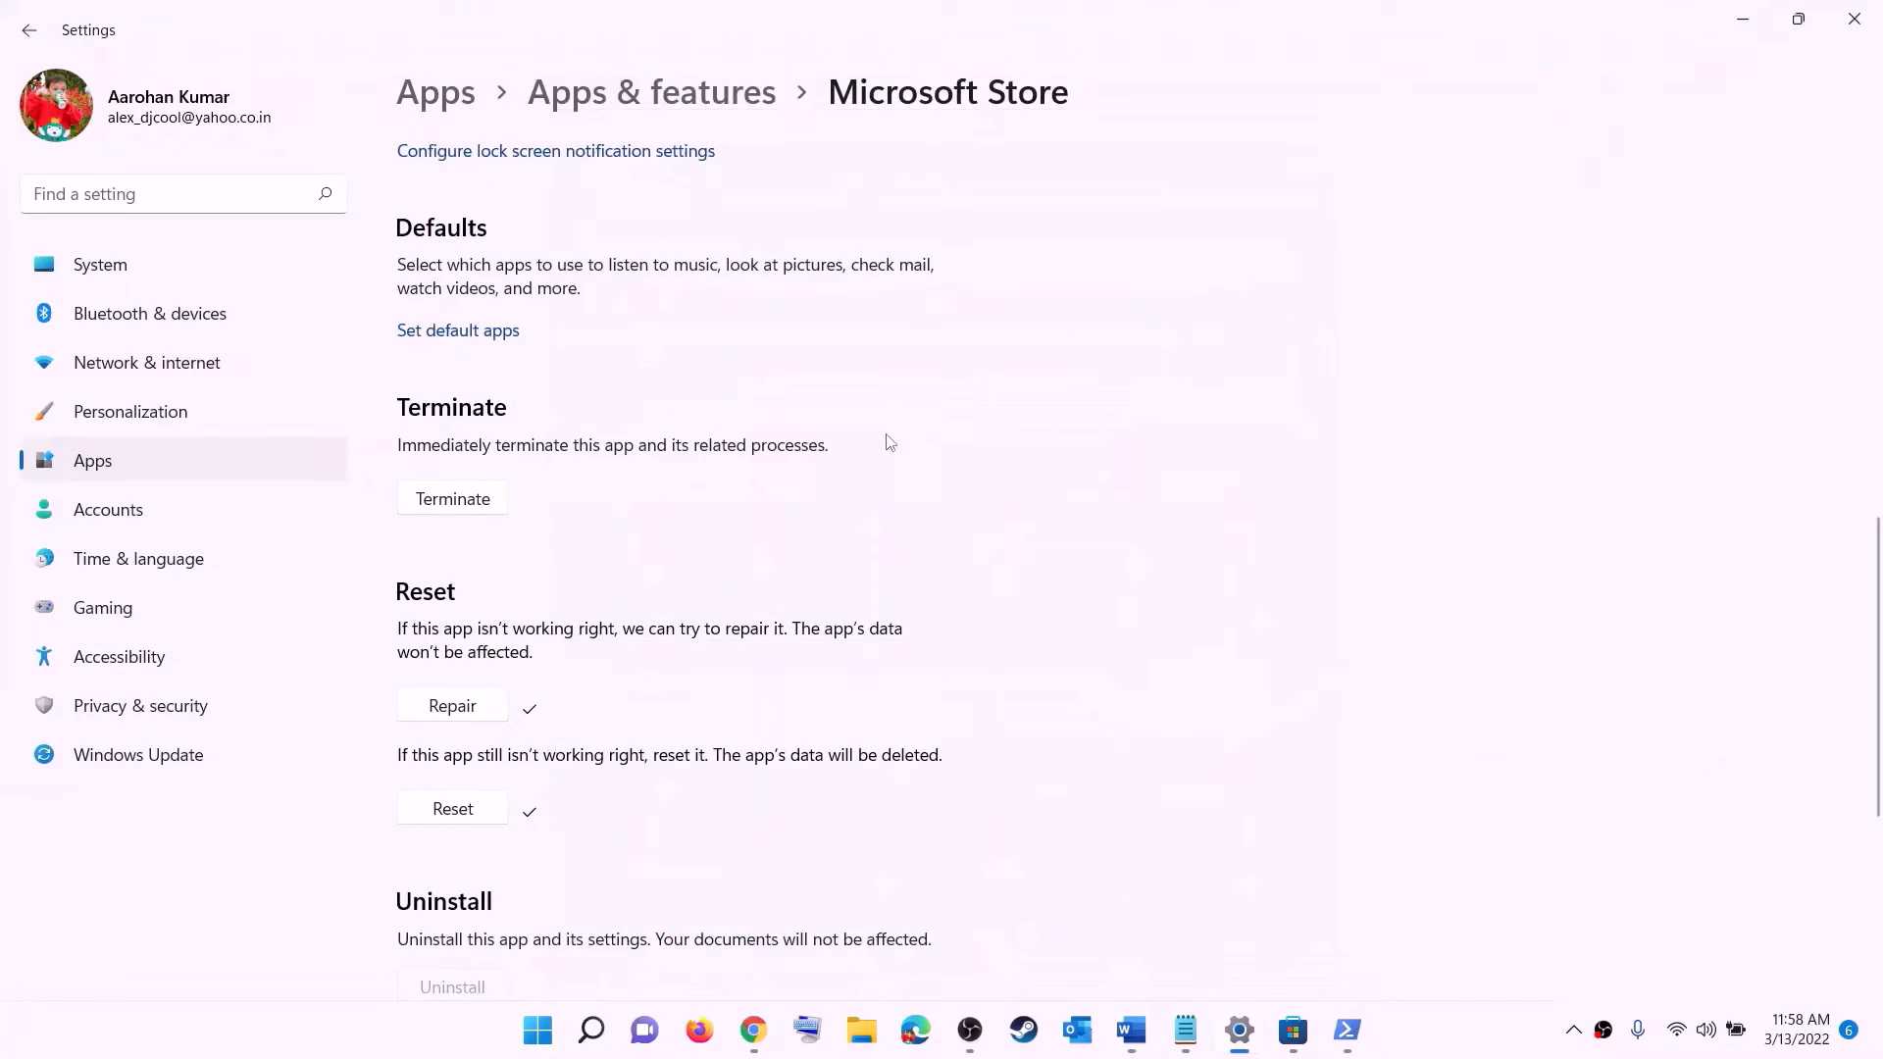
{"action": "left_click", "coordinate": [138, 751]}
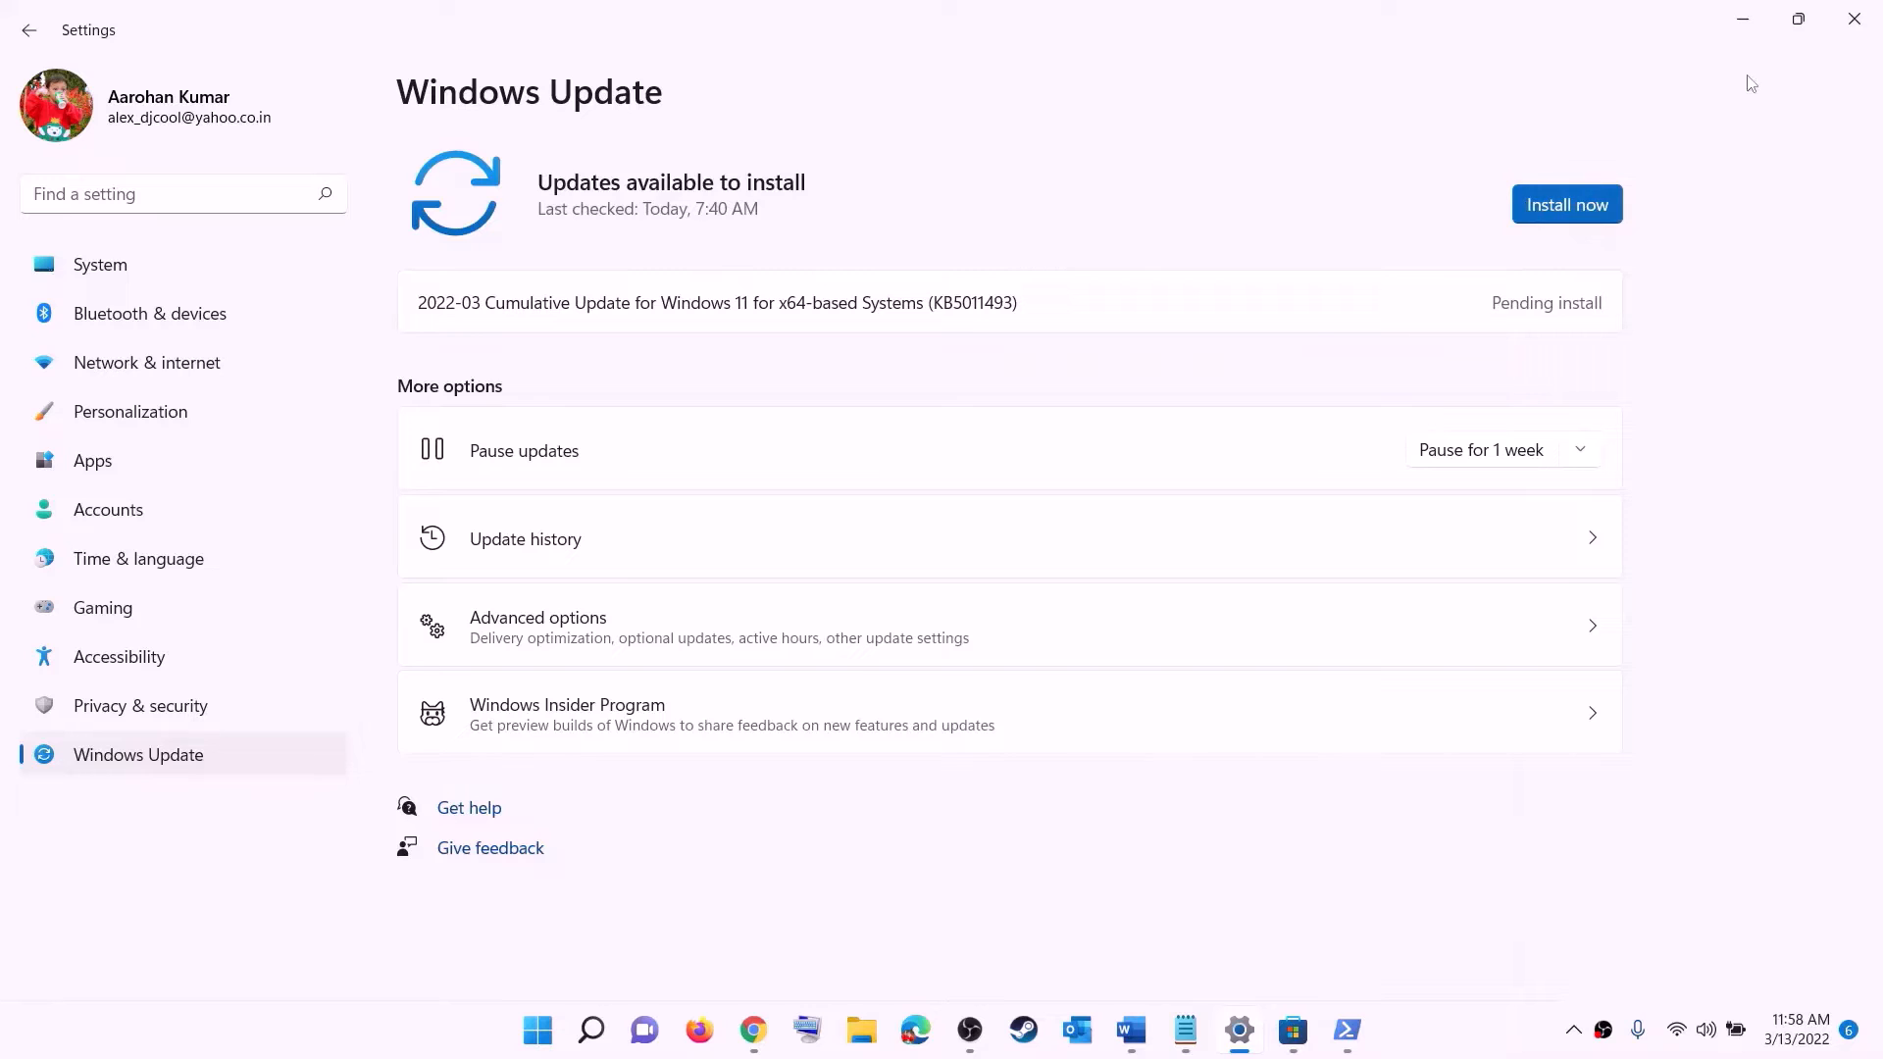
{"action": "left_click", "coordinate": [544, 1035]}
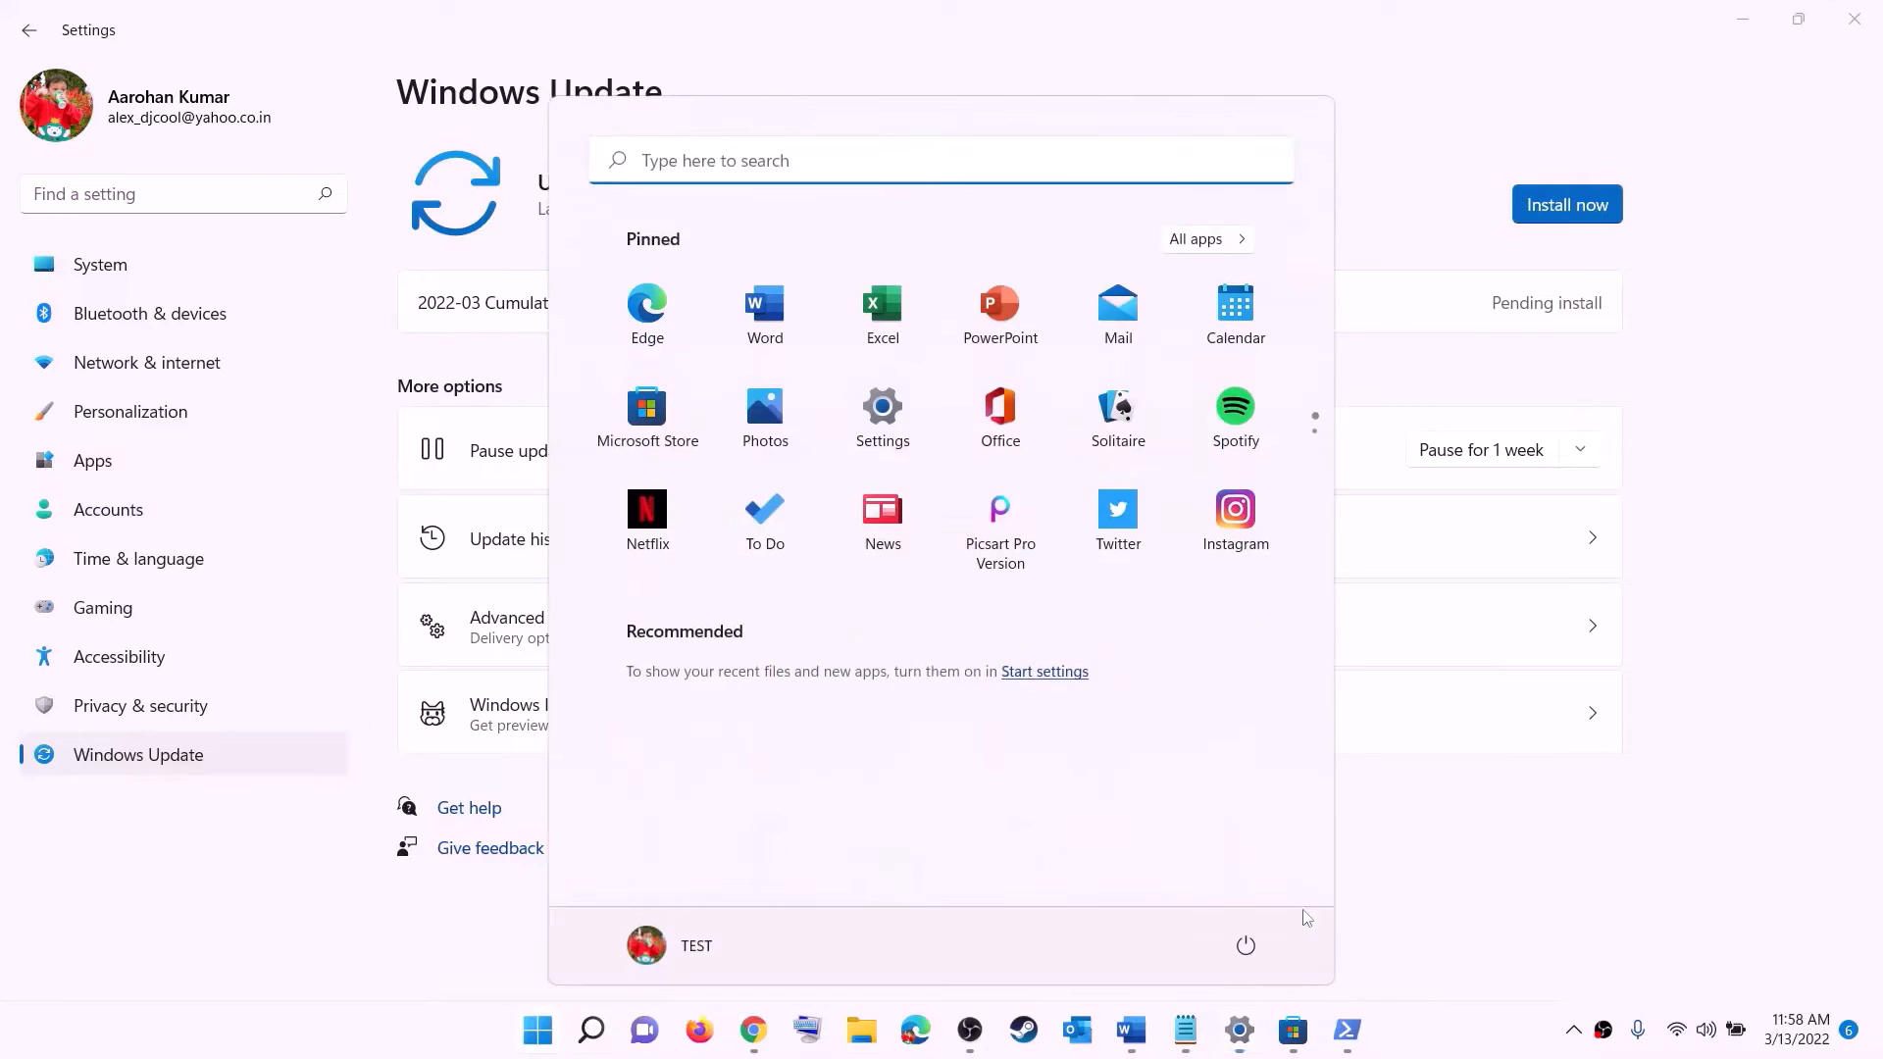
{"action": "left_click", "coordinate": [1246, 946]}
{"action": "key", "text": "Escape"}
{"action": "key", "text": "Escape"}
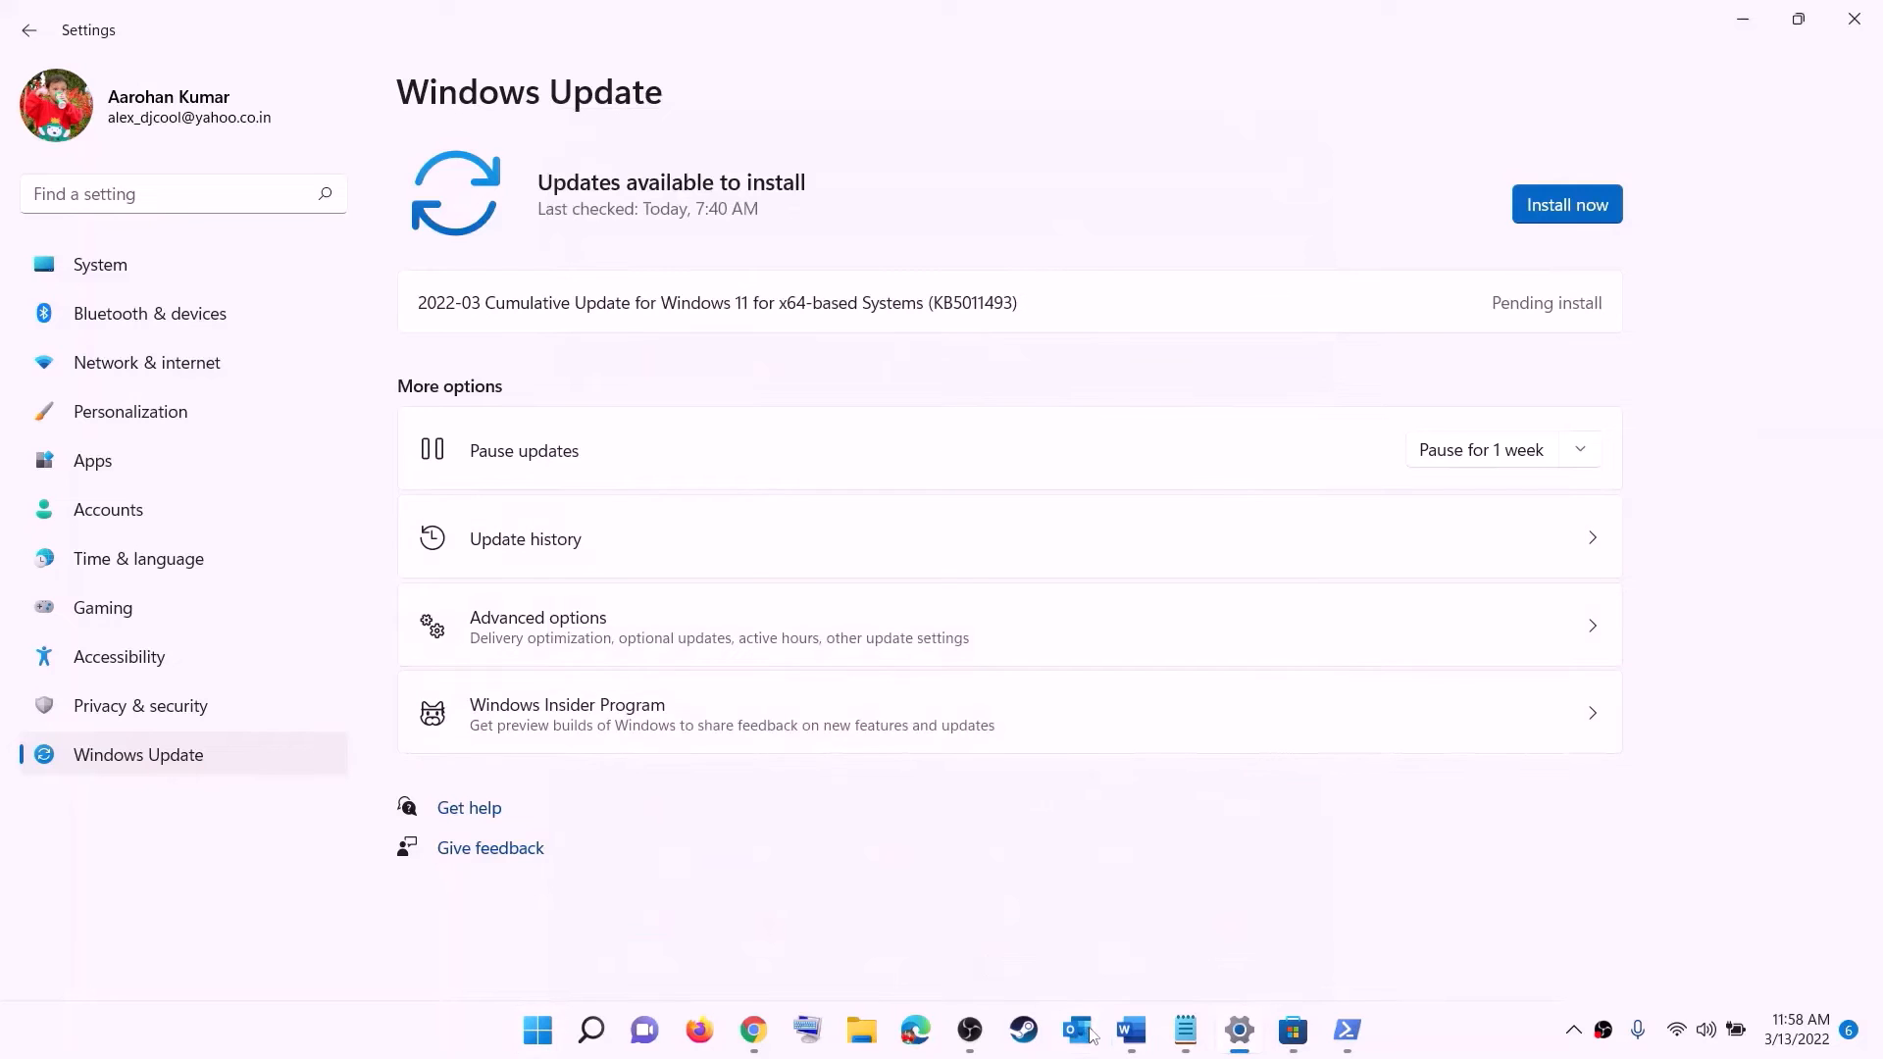
Copy WSRESET from Step 10 of the Word instructions and run it as a Windows command
{"action": "left_click", "coordinate": [1131, 1029]}
{"action": "scroll", "coordinate": [568, 539], "scroll_direction": "down", "scroll_amount": 3}
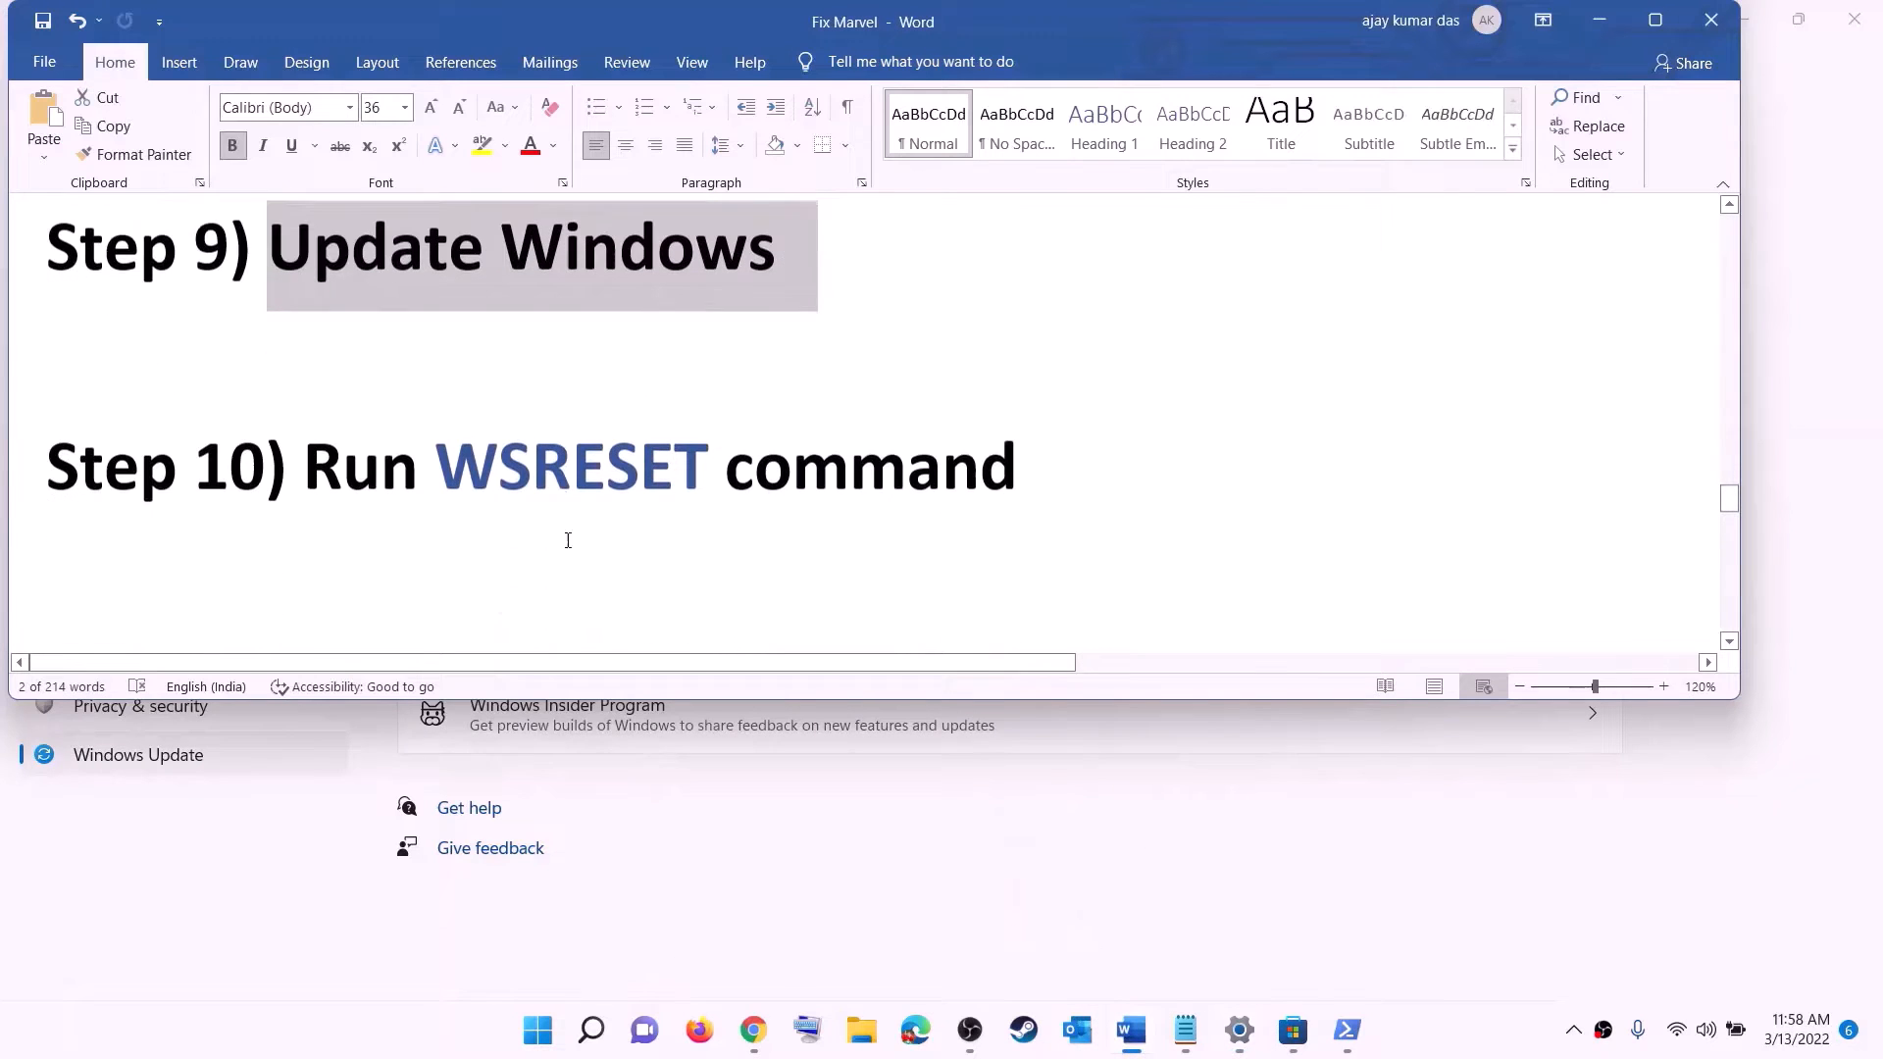
{"action": "double_click", "coordinate": [570, 463]}
{"action": "key", "text": "ctrl+c"}
{"action": "left_click", "coordinate": [531, 1051]}
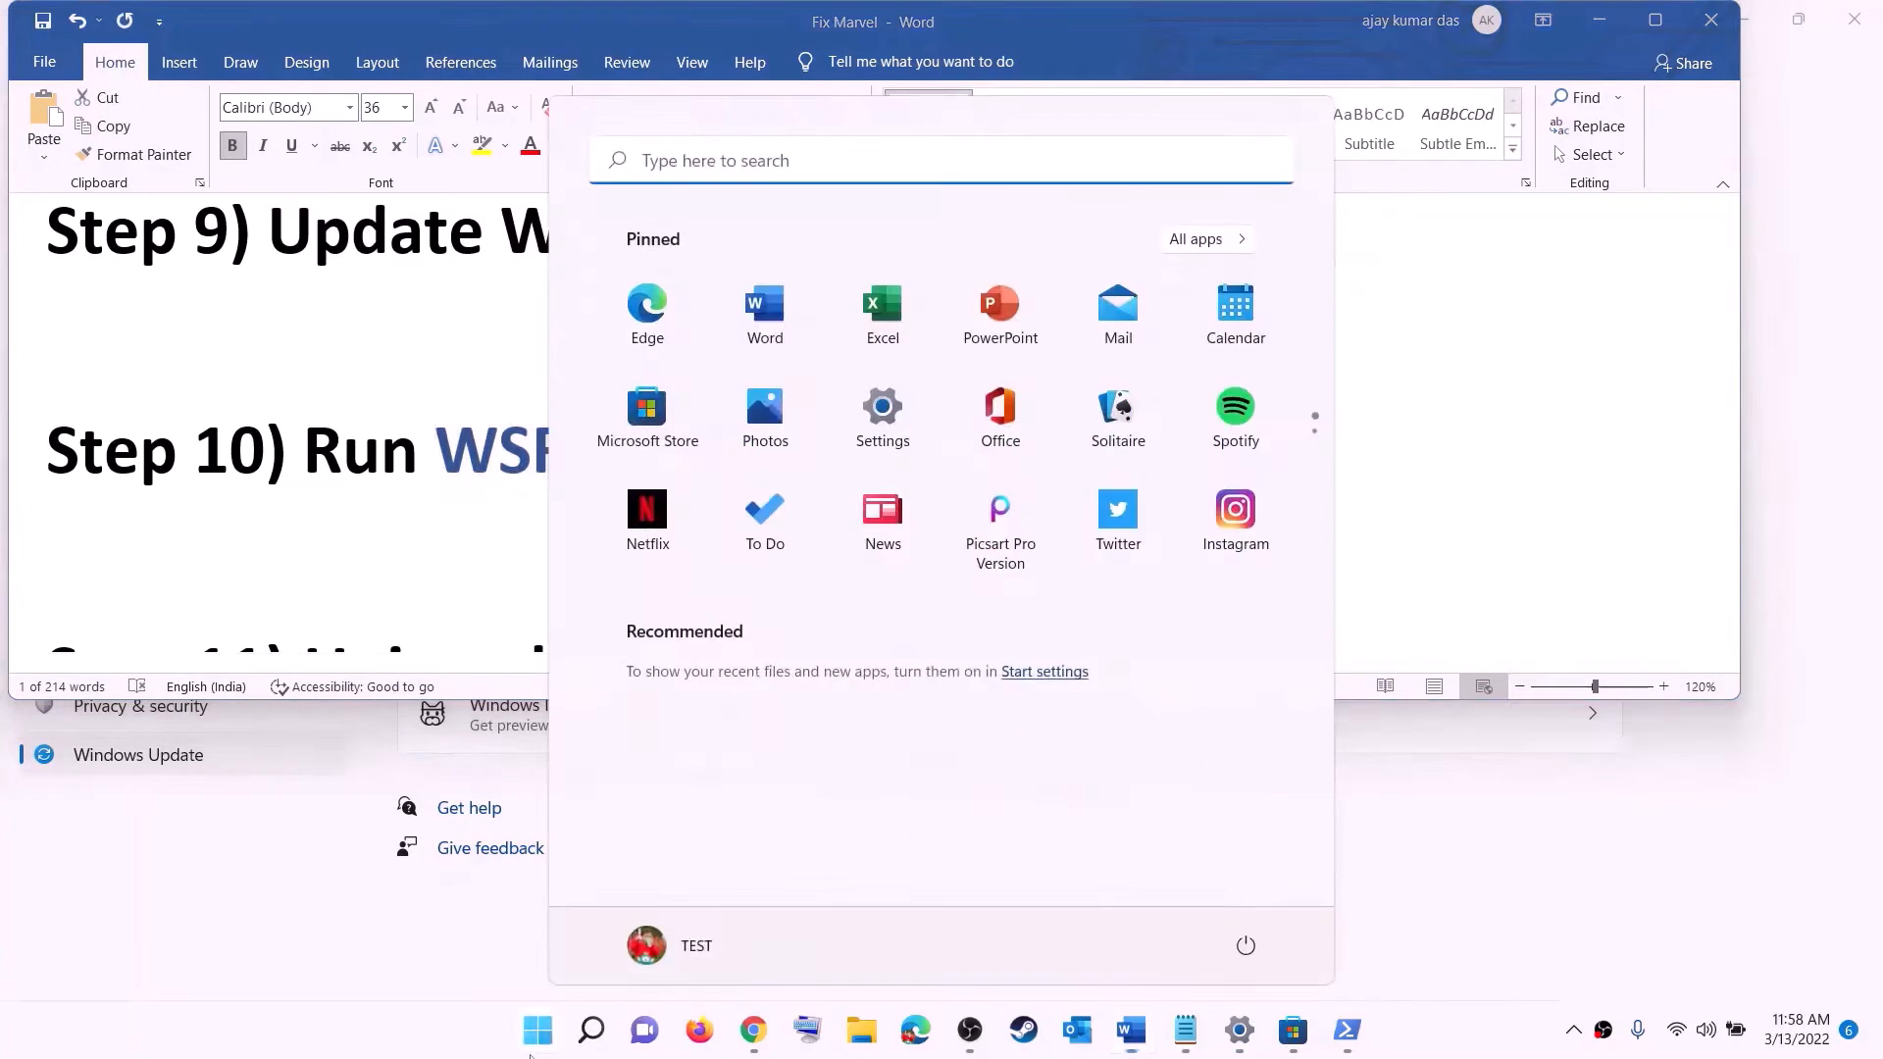
{"action": "key", "text": "ctrl+v"}
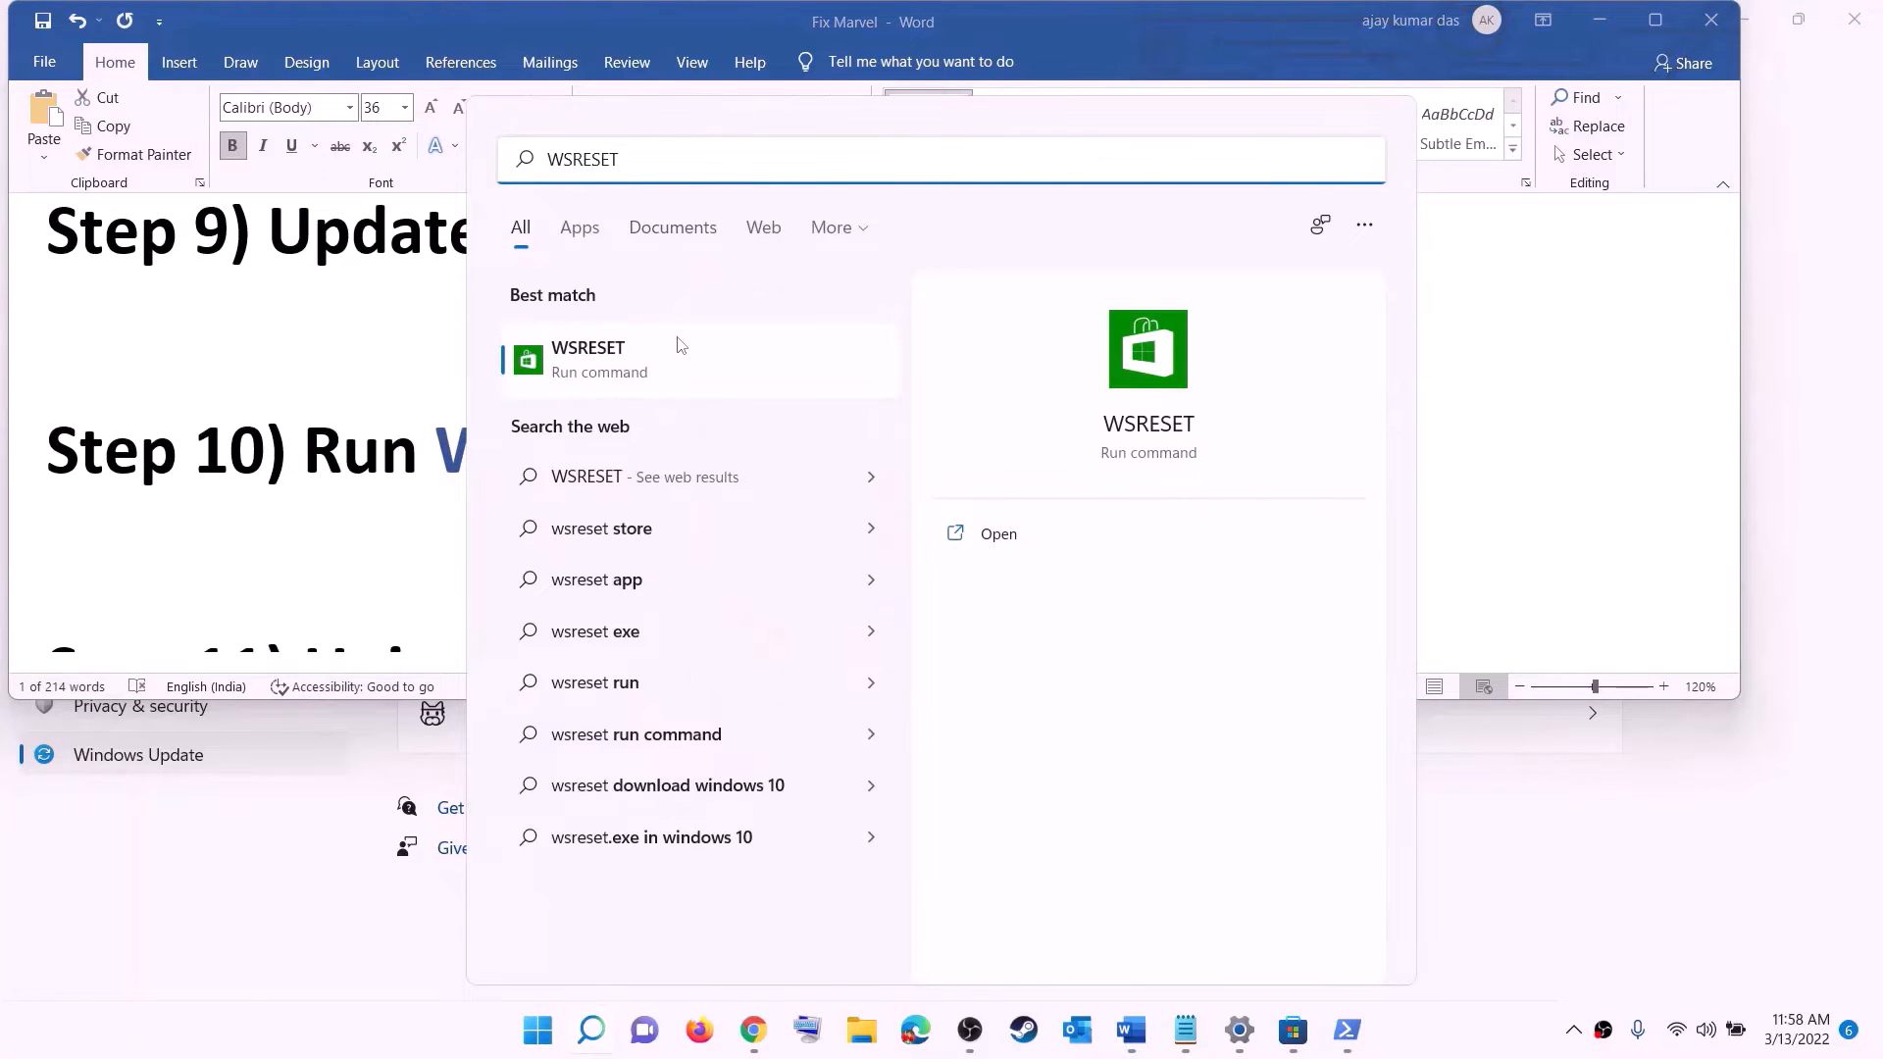
{"action": "left_click", "coordinate": [617, 375]}
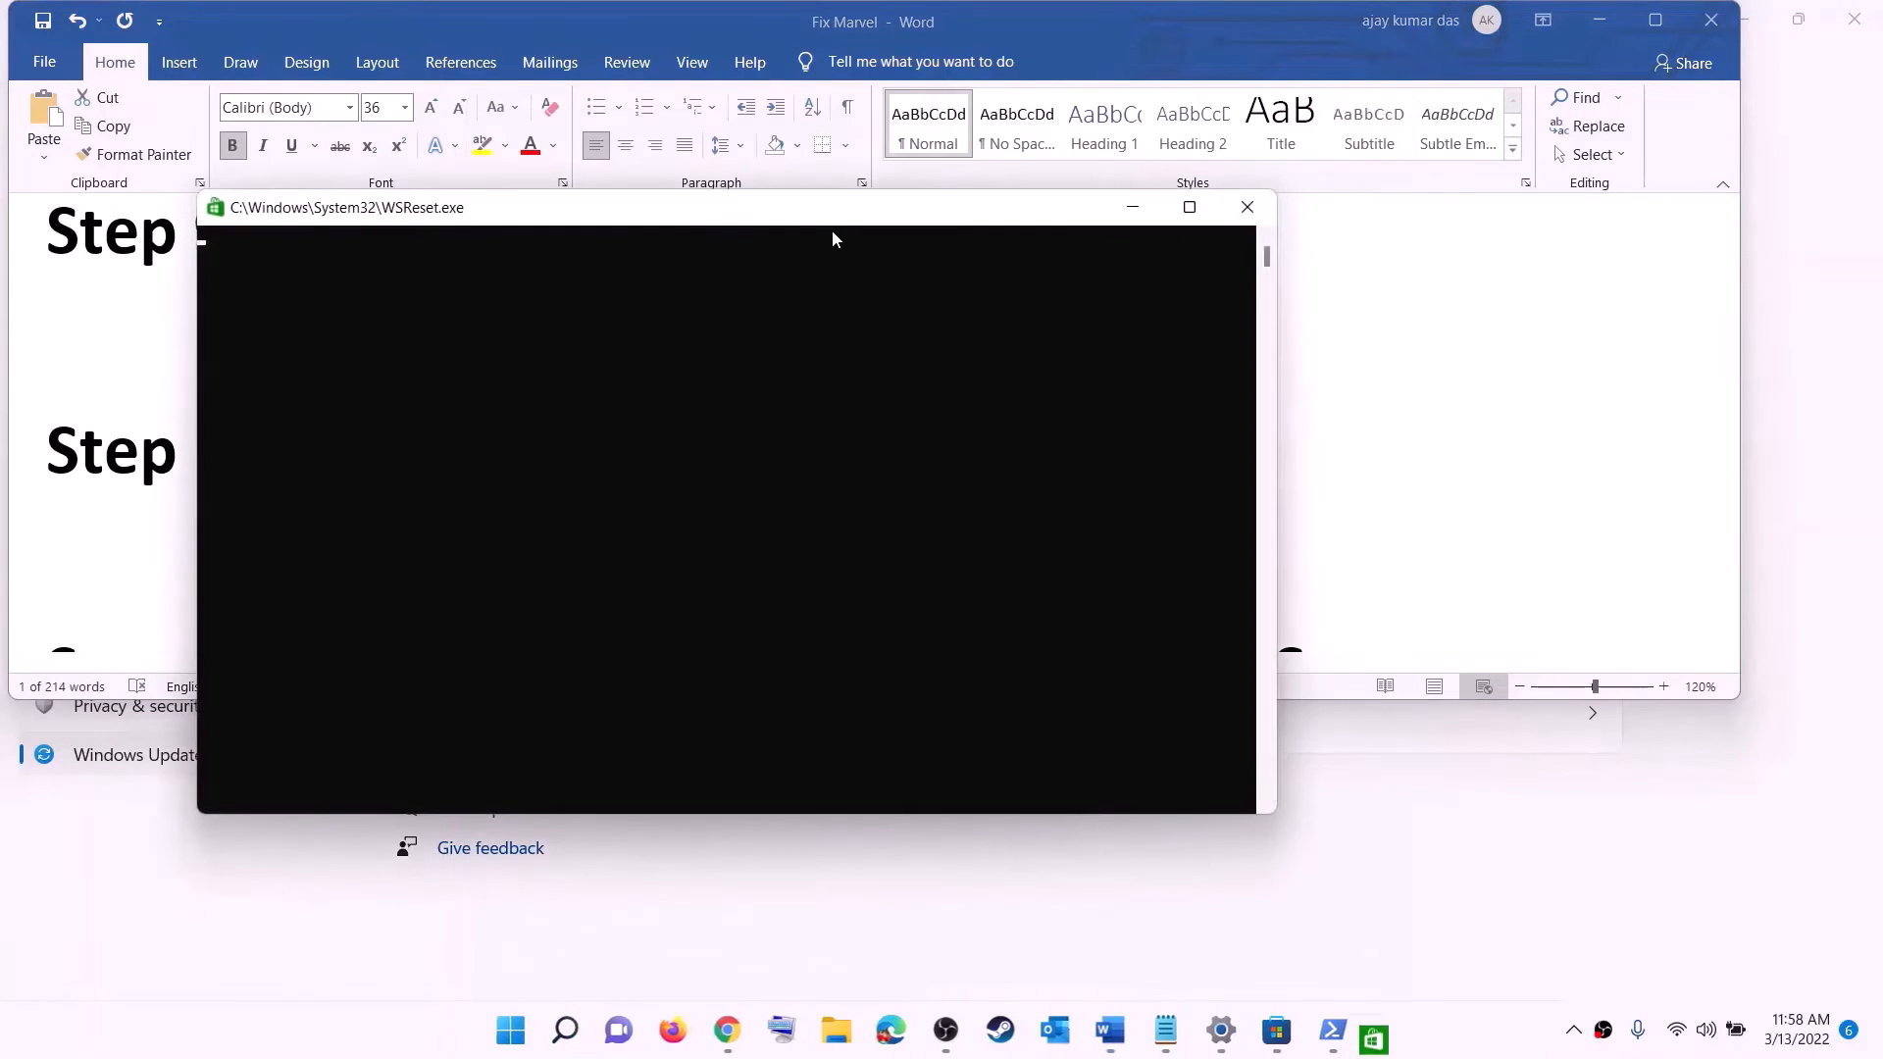
{"action": "left_click_drag", "start_coordinate": [832, 230], "coordinate": [1091, 336]}
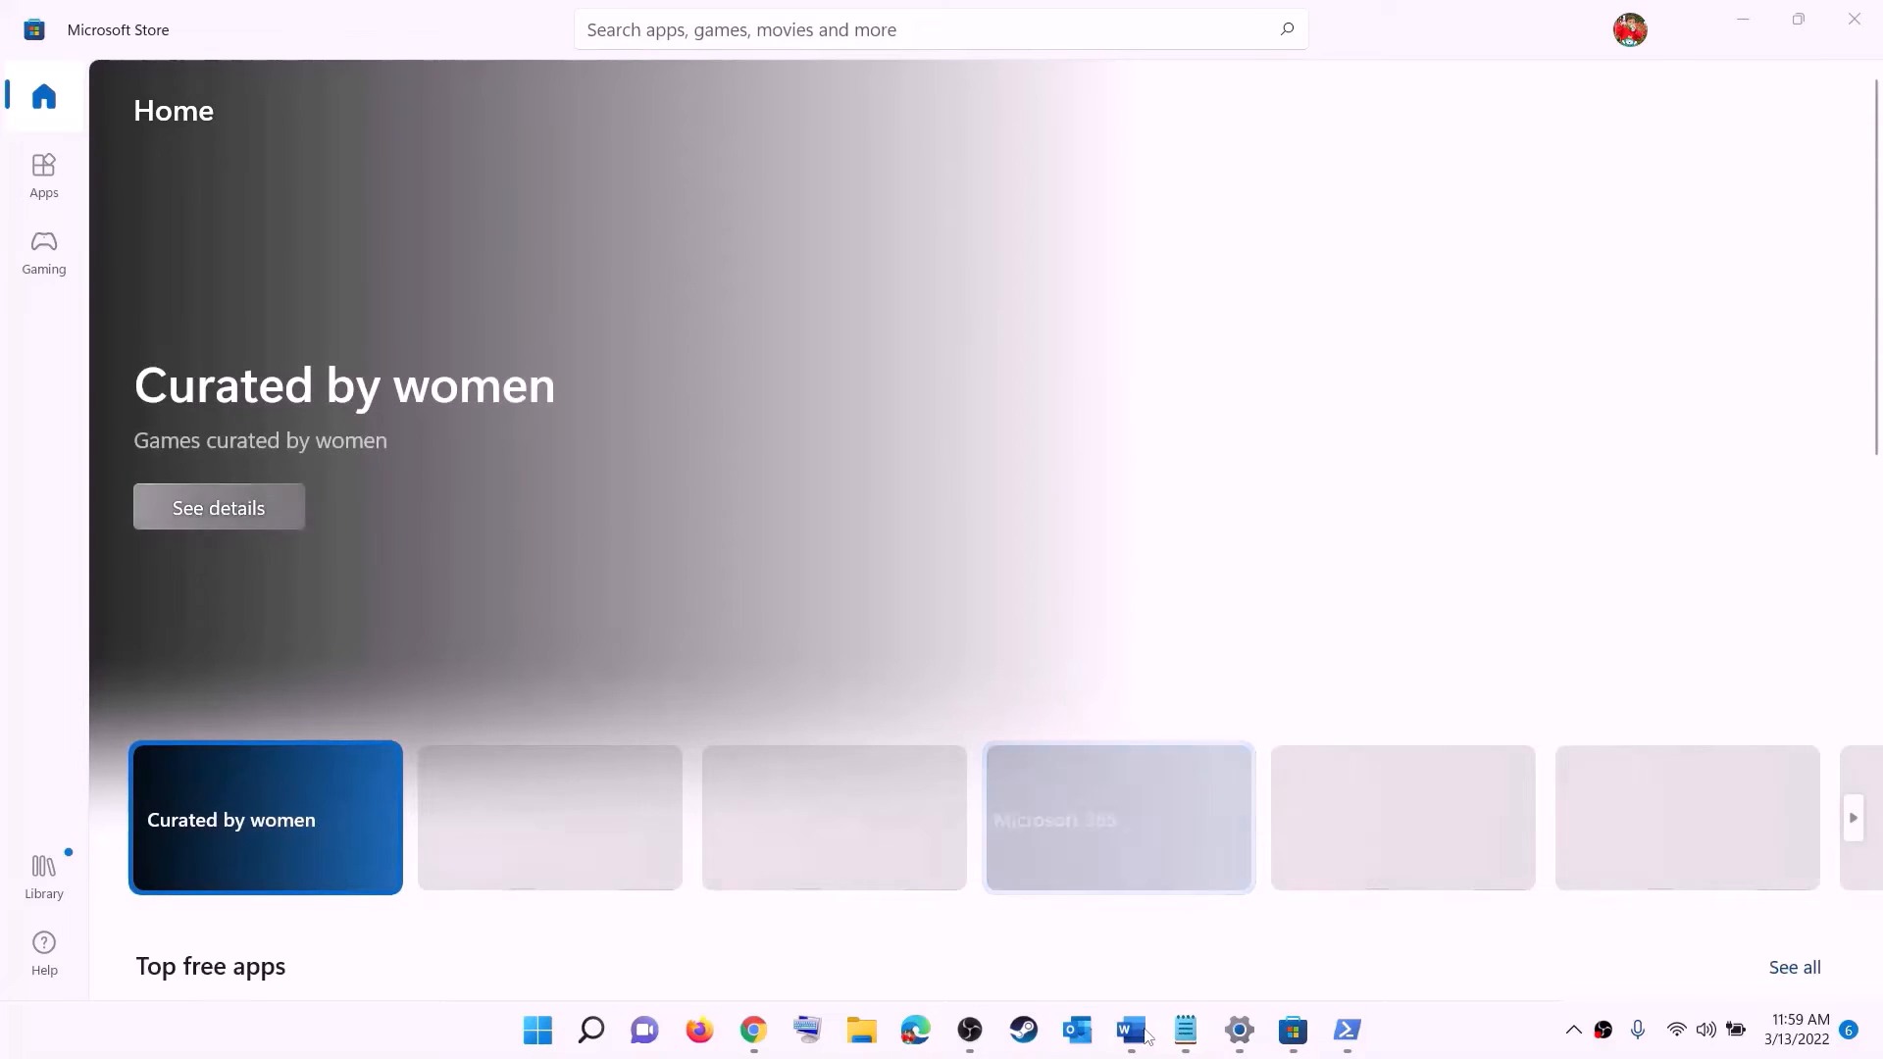
Go to Step 11 in the Word instructions and search Windows for "xbo" to find the Xbox app
{"action": "left_click", "coordinate": [1131, 1030]}
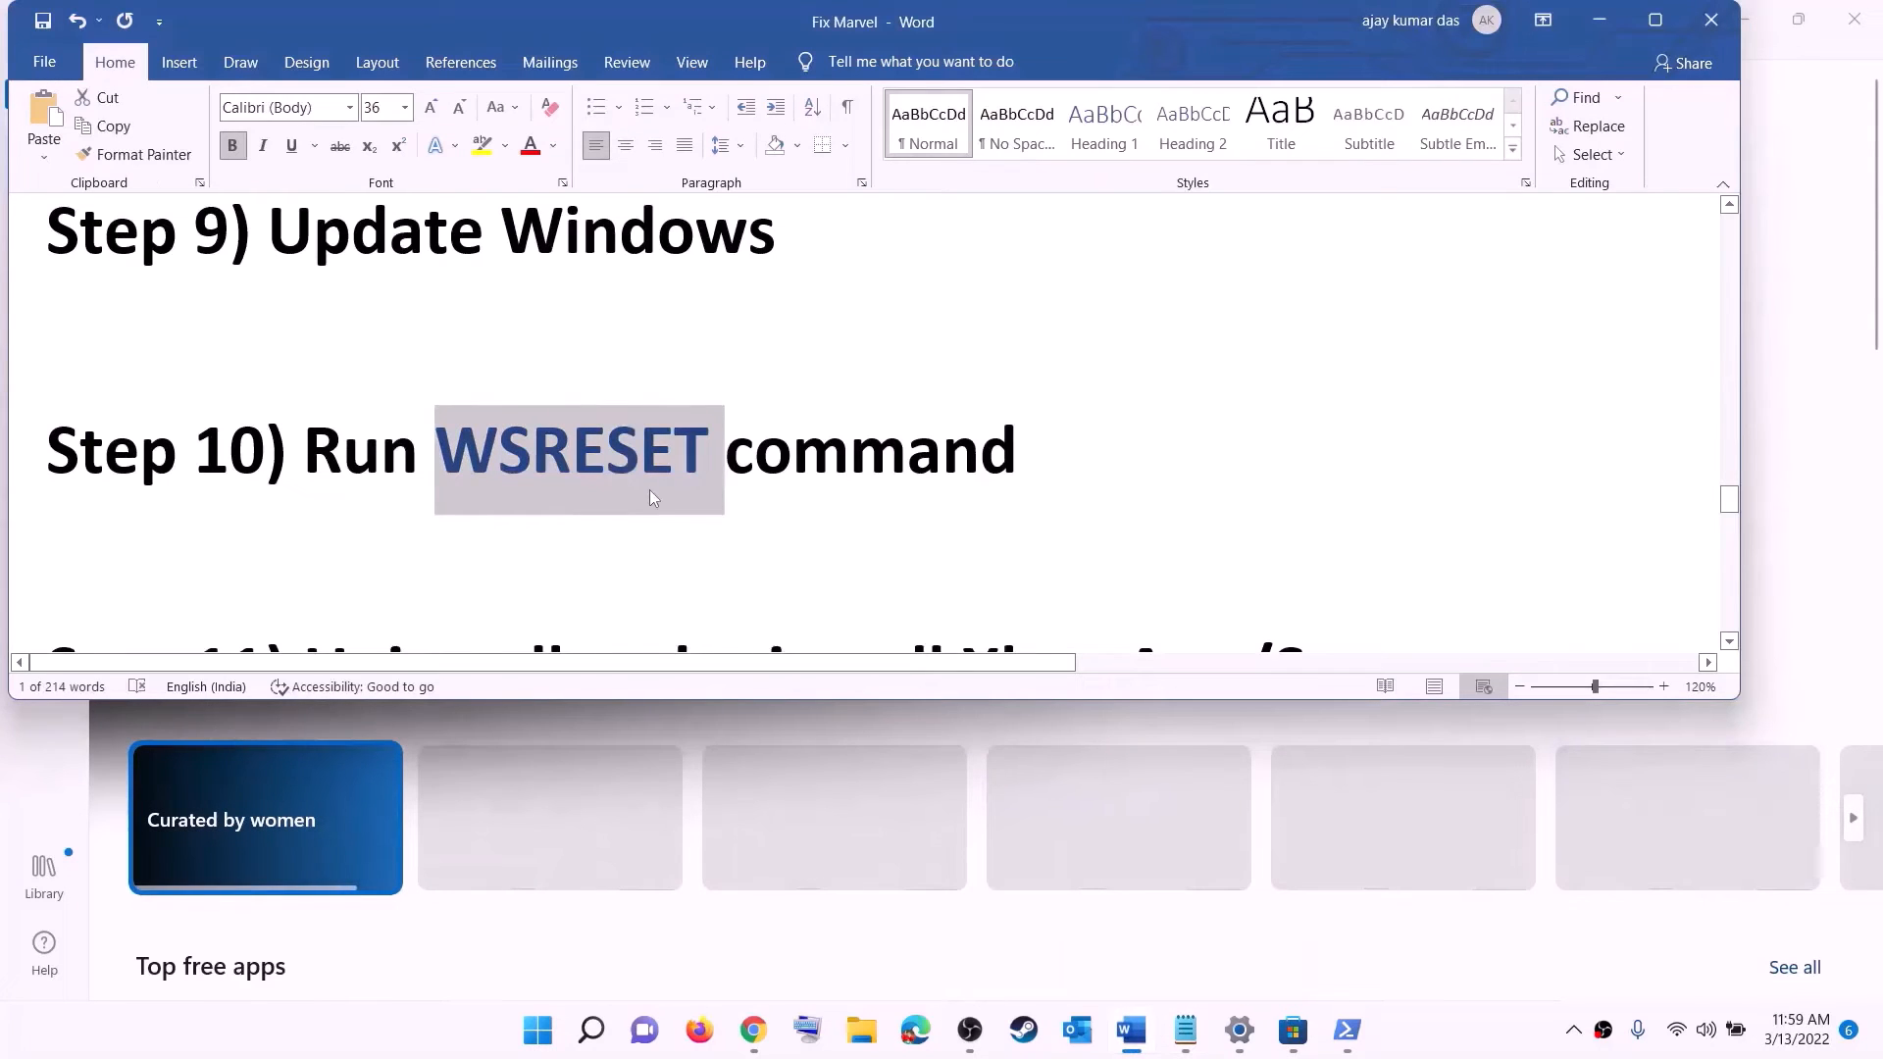
{"action": "scroll", "coordinate": [649, 490], "scroll_direction": "down", "scroll_amount": 3}
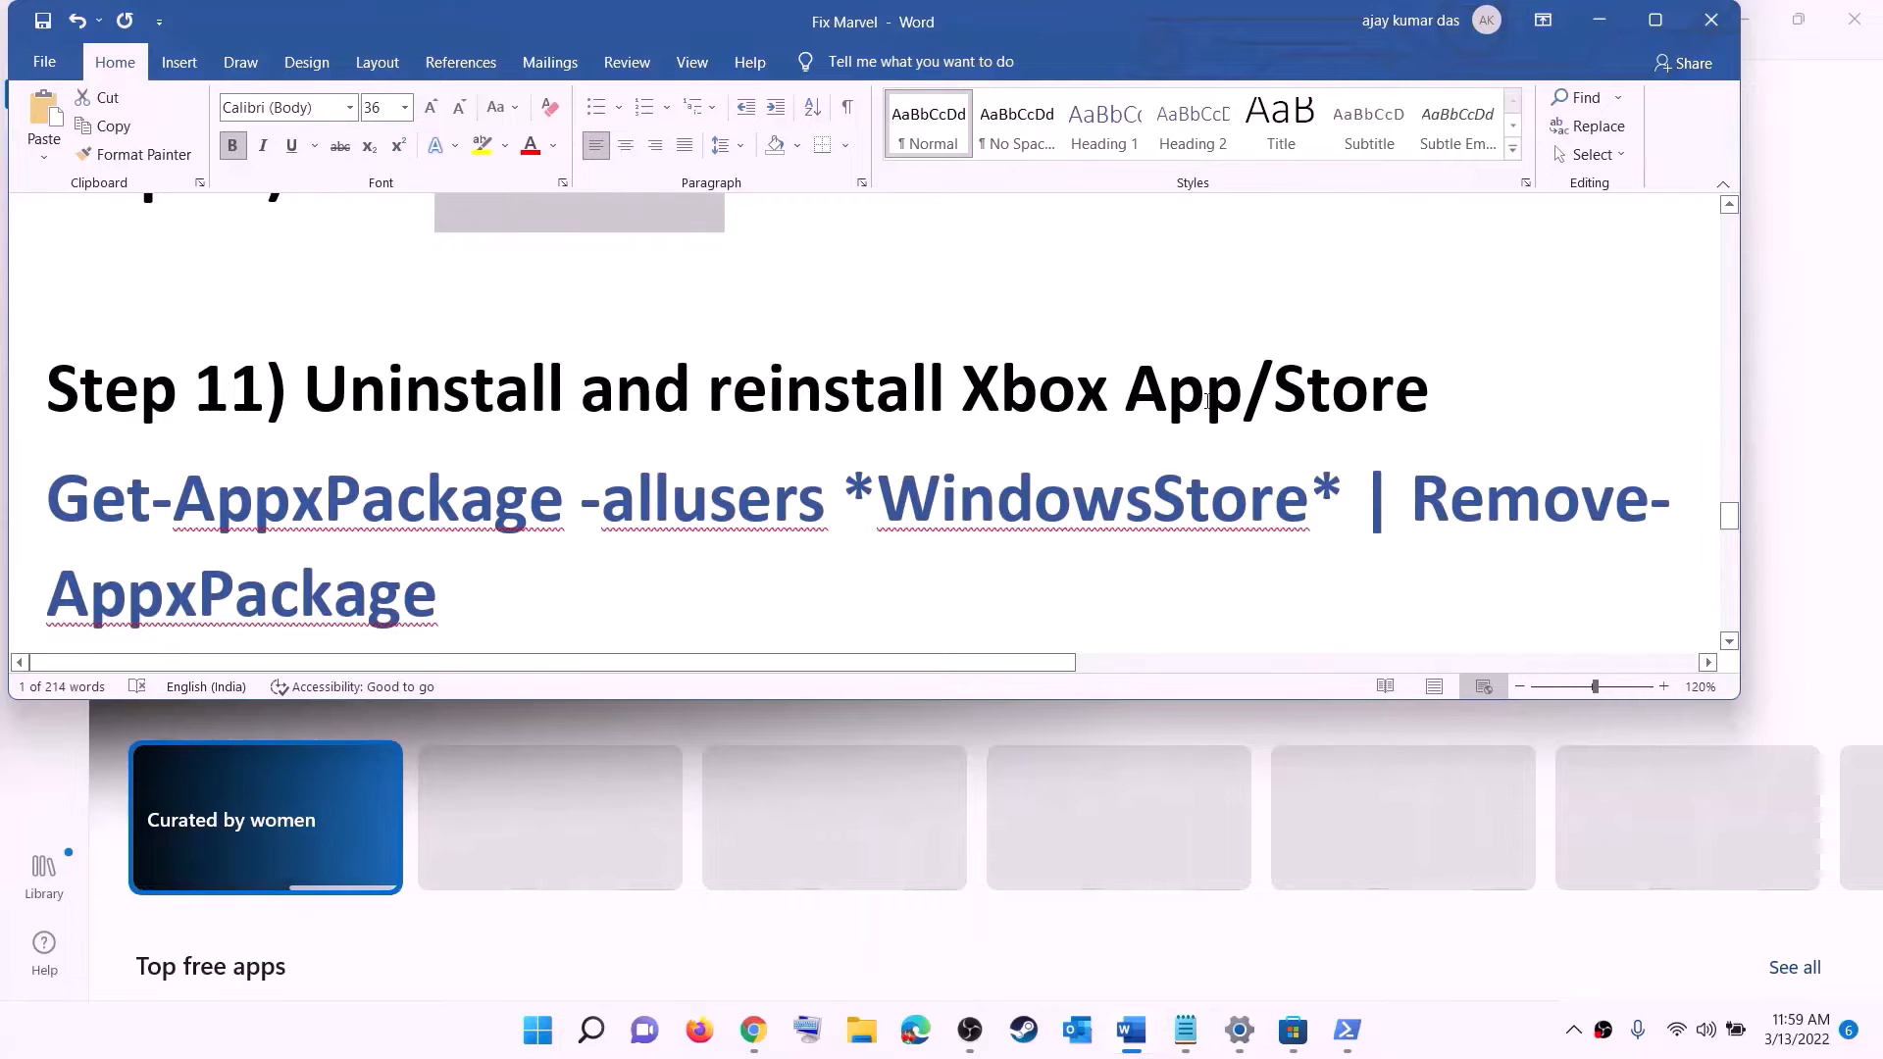
{"action": "scroll", "coordinate": [806, 439], "scroll_direction": "down", "scroll_amount": 1}
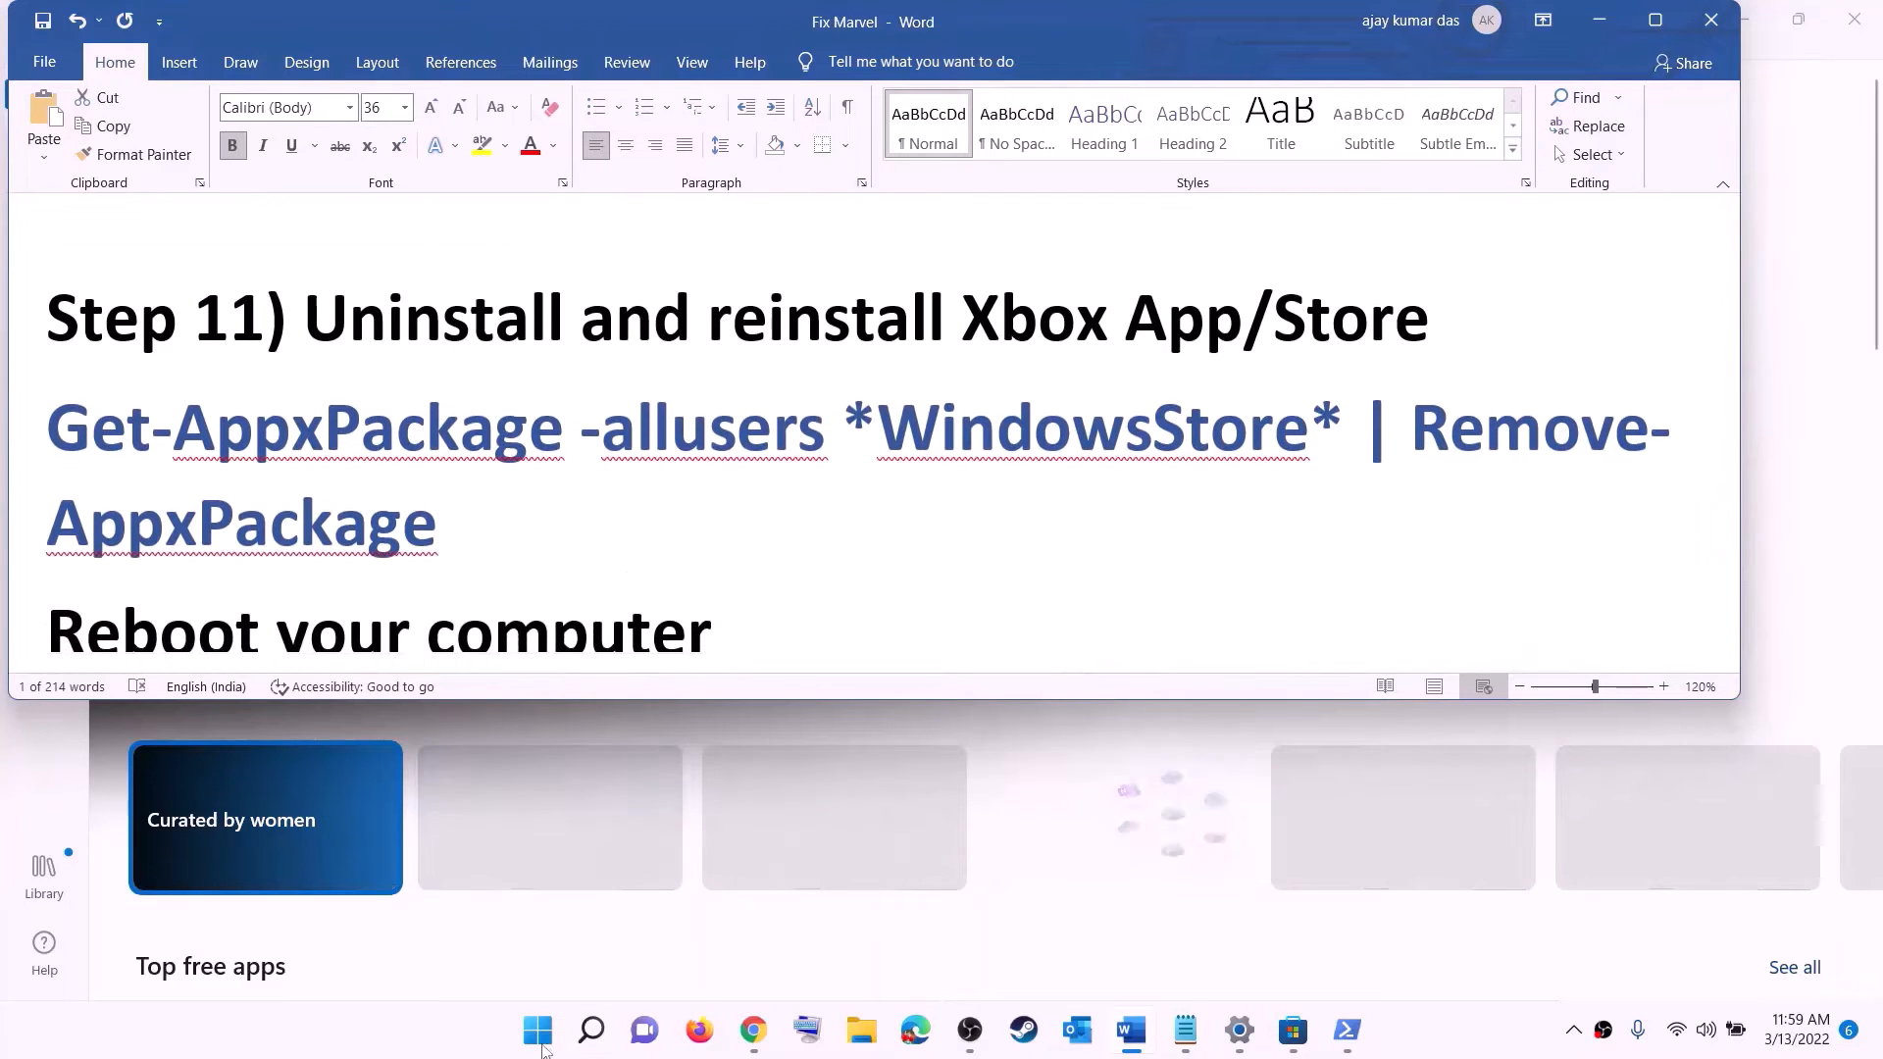
{"action": "left_click", "coordinate": [539, 1035]}
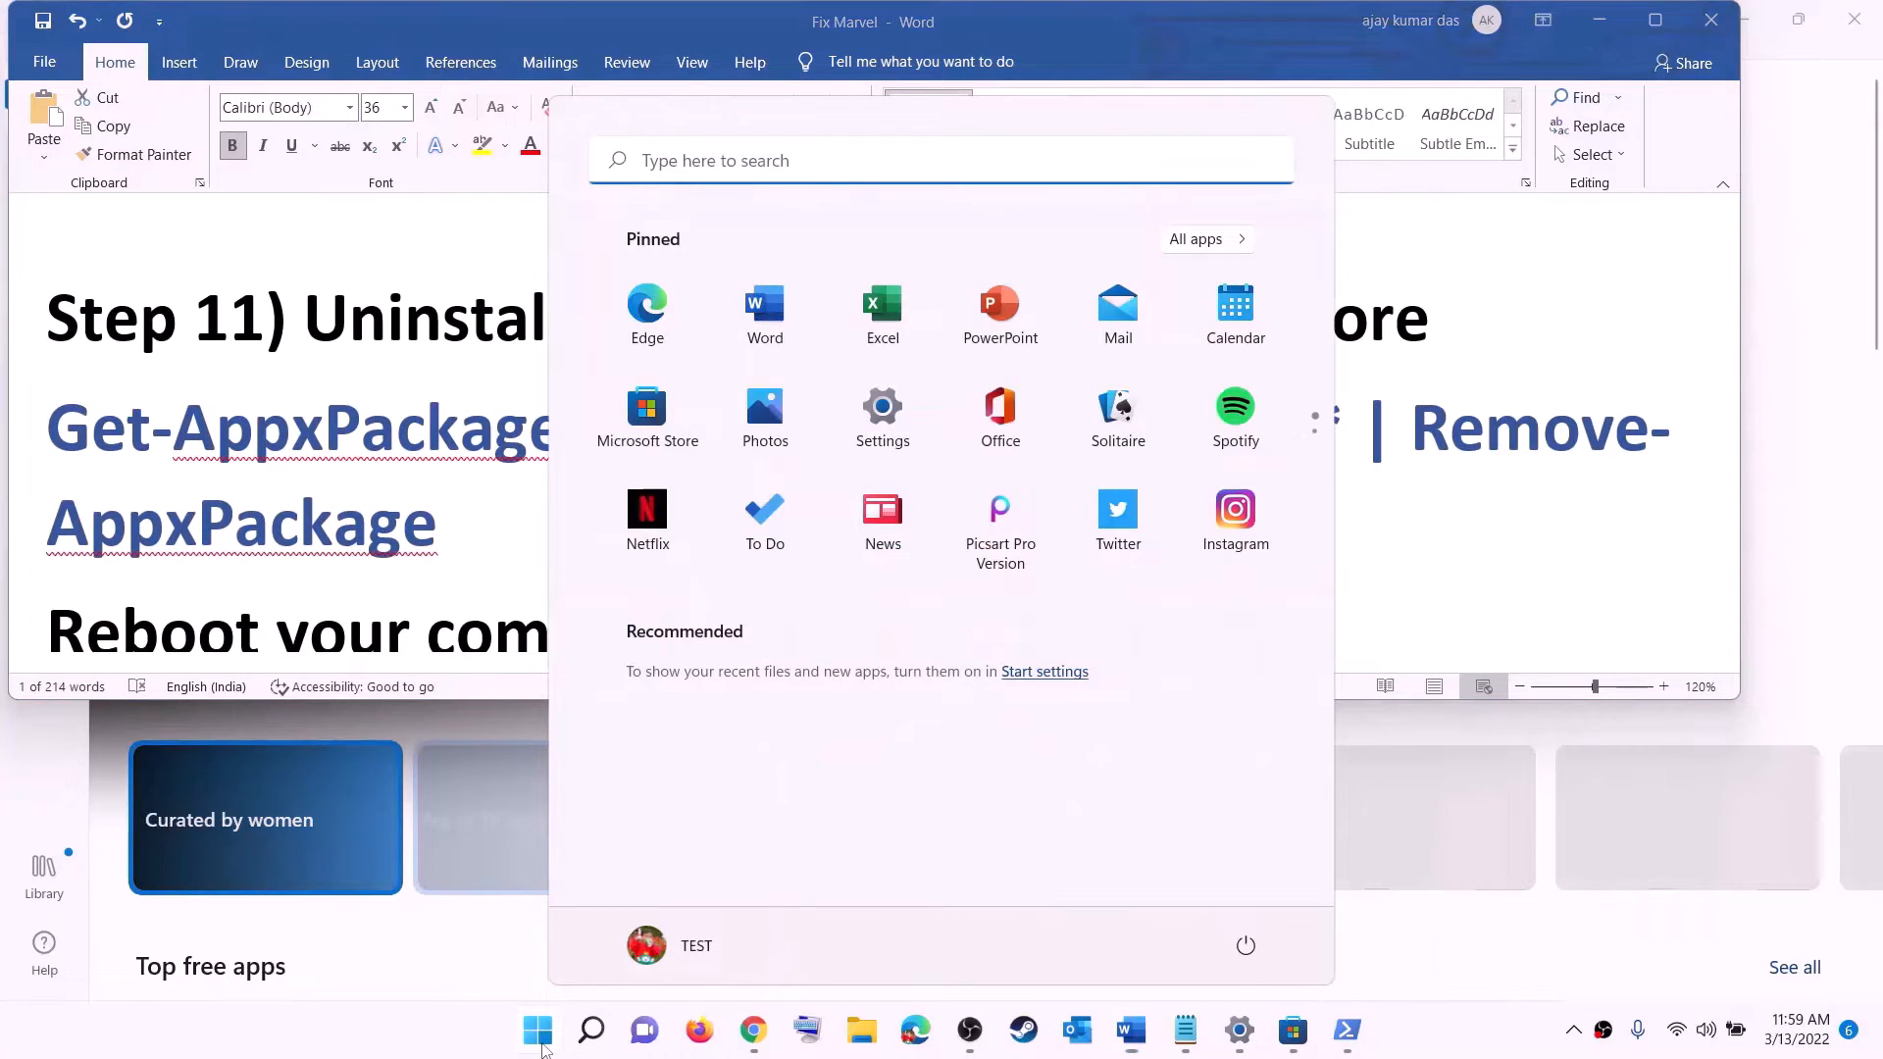
{"action": "type", "text": "xbo"}
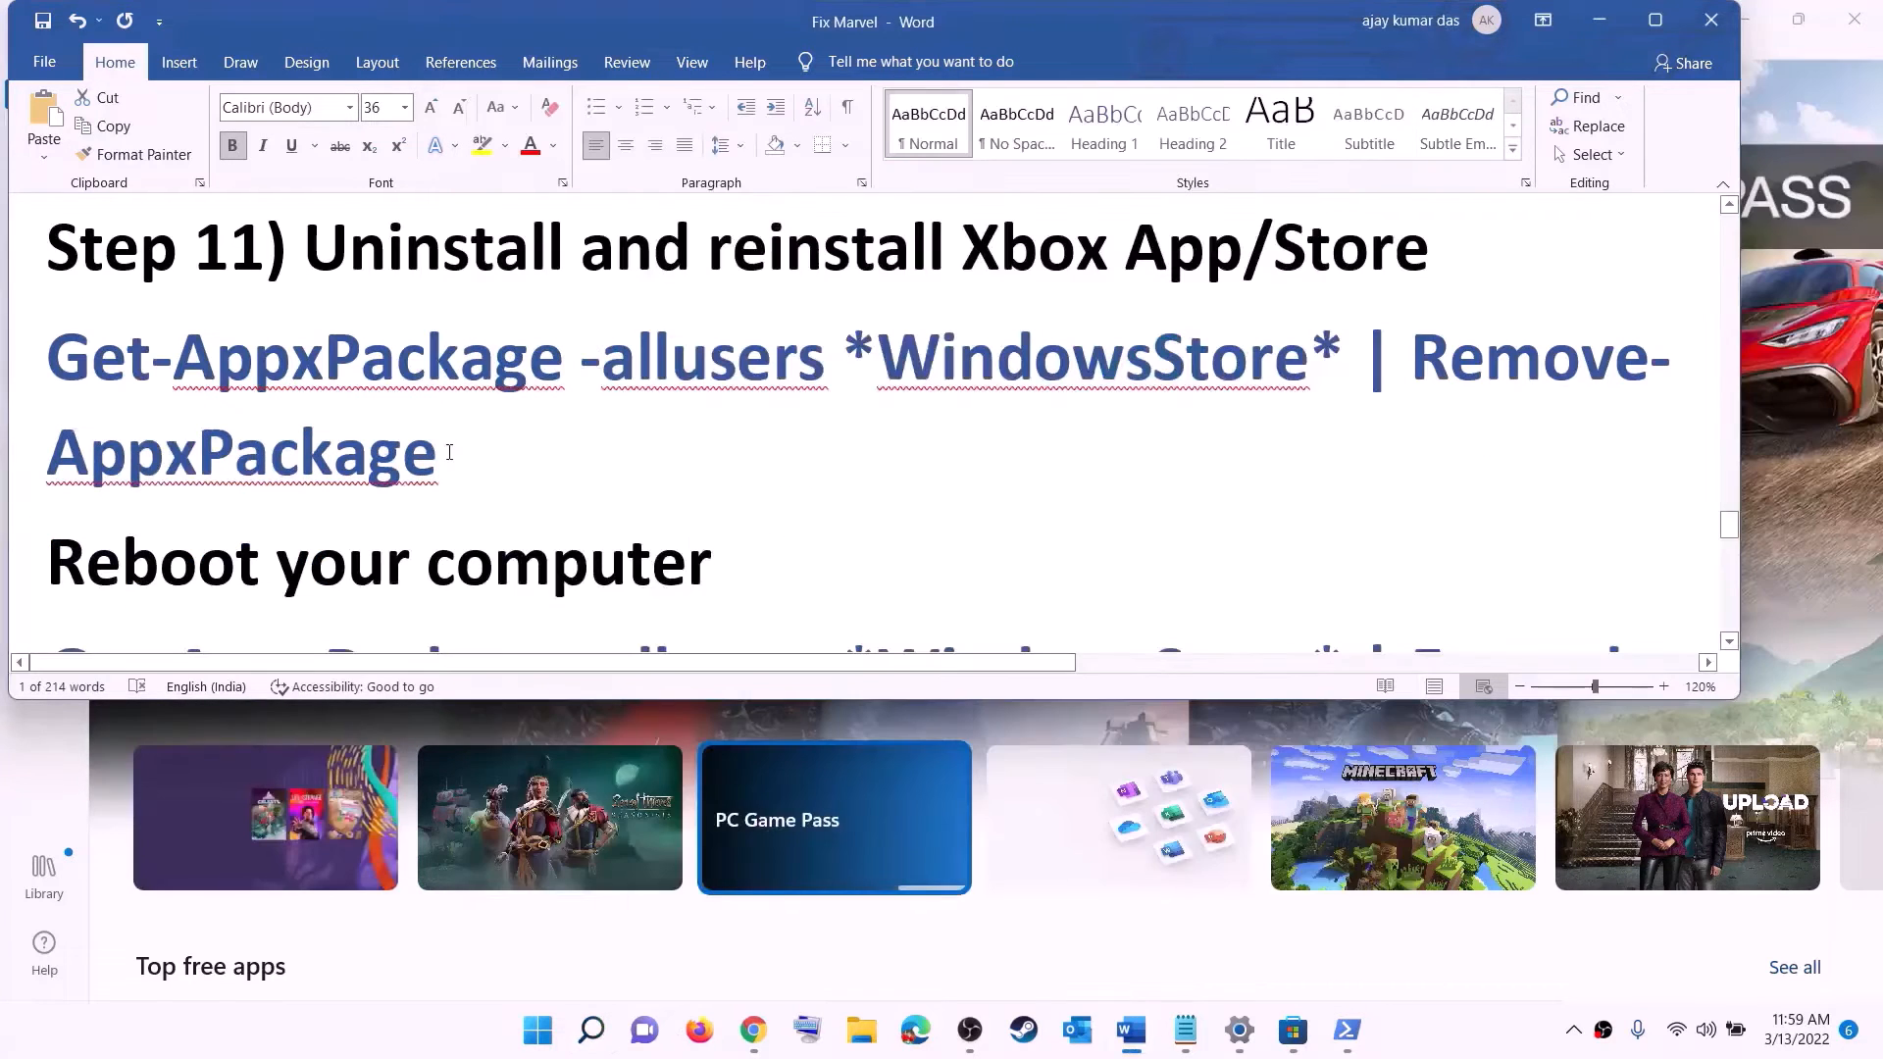
Copy the command Get-AppxPackage -allusers *WindowsStore* | Remove-AppxPackage from Step 11 of the Word instructions
{"action": "triple_click", "coordinate": [449, 452]}
{"action": "right_click", "coordinate": [184, 406]}
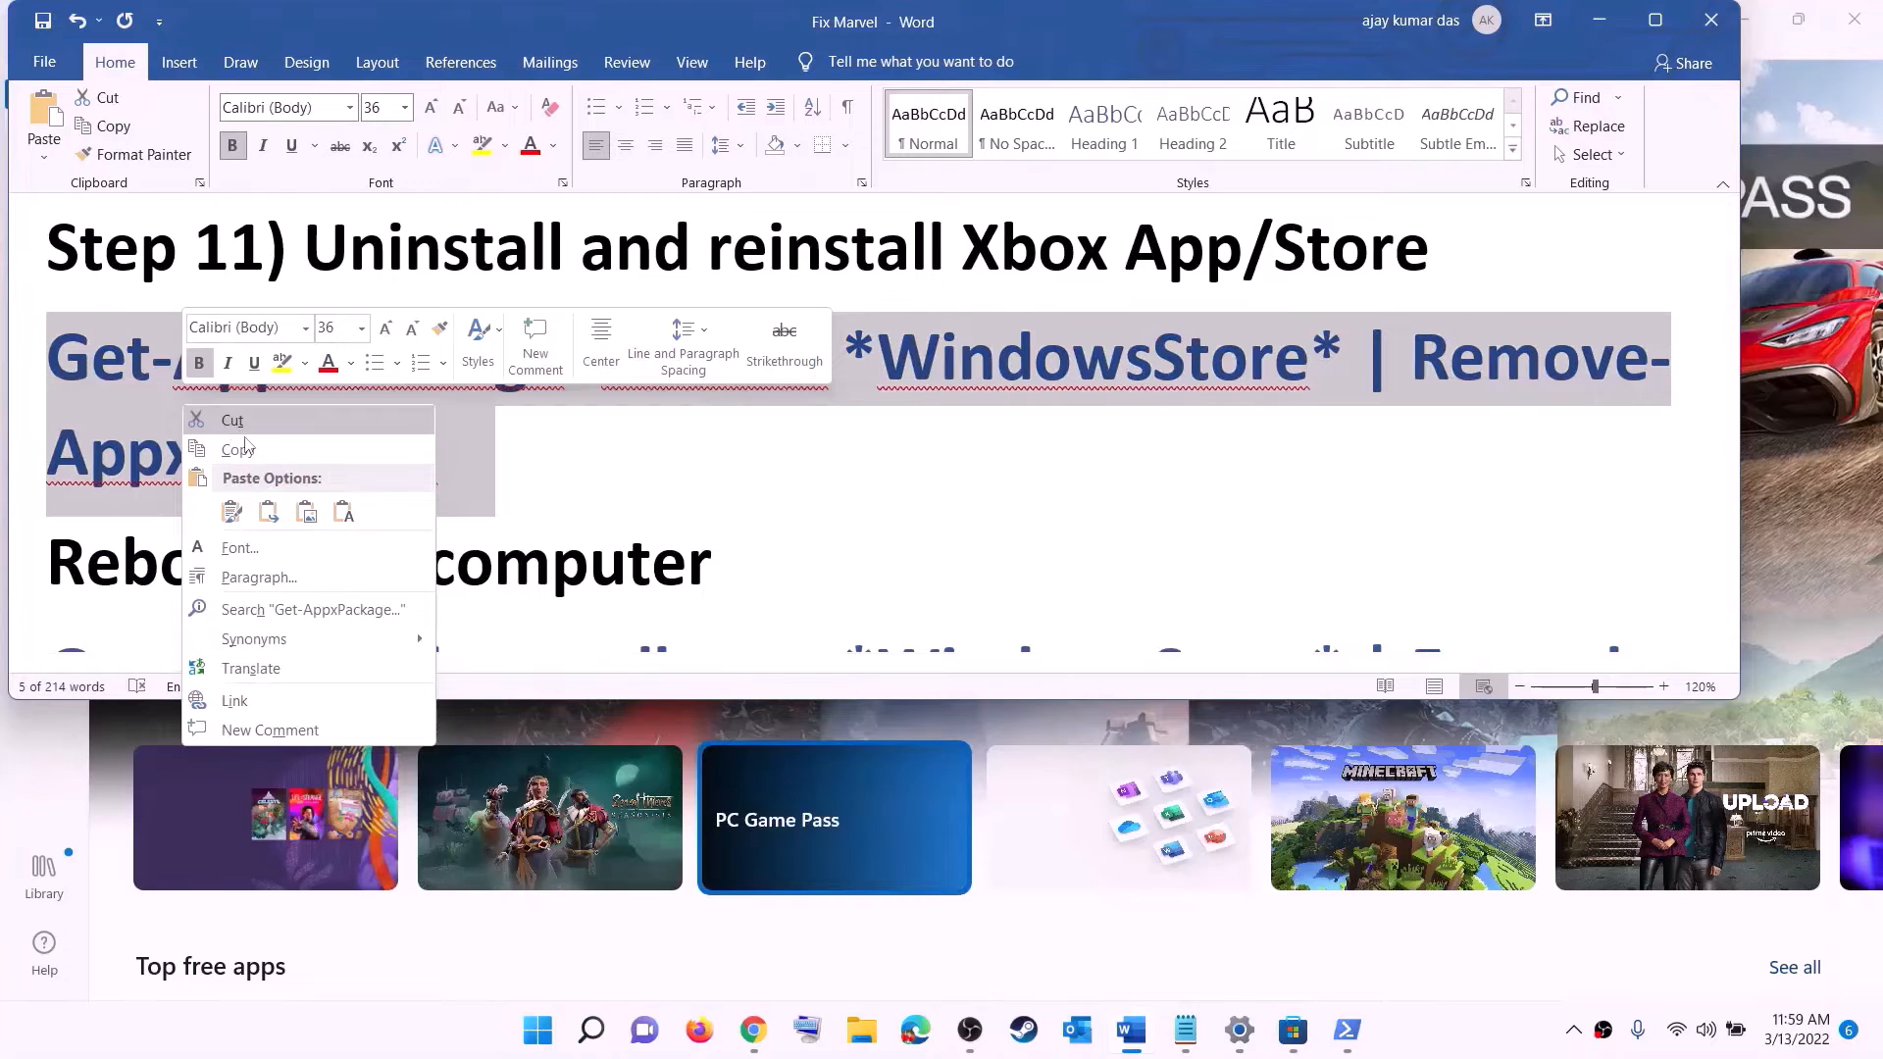
{"action": "left_click", "coordinate": [238, 449]}
Open Windows PowerShell as administrator and run the copied command to remove the Microsoft Store package
{"action": "left_click", "coordinate": [544, 1042]}
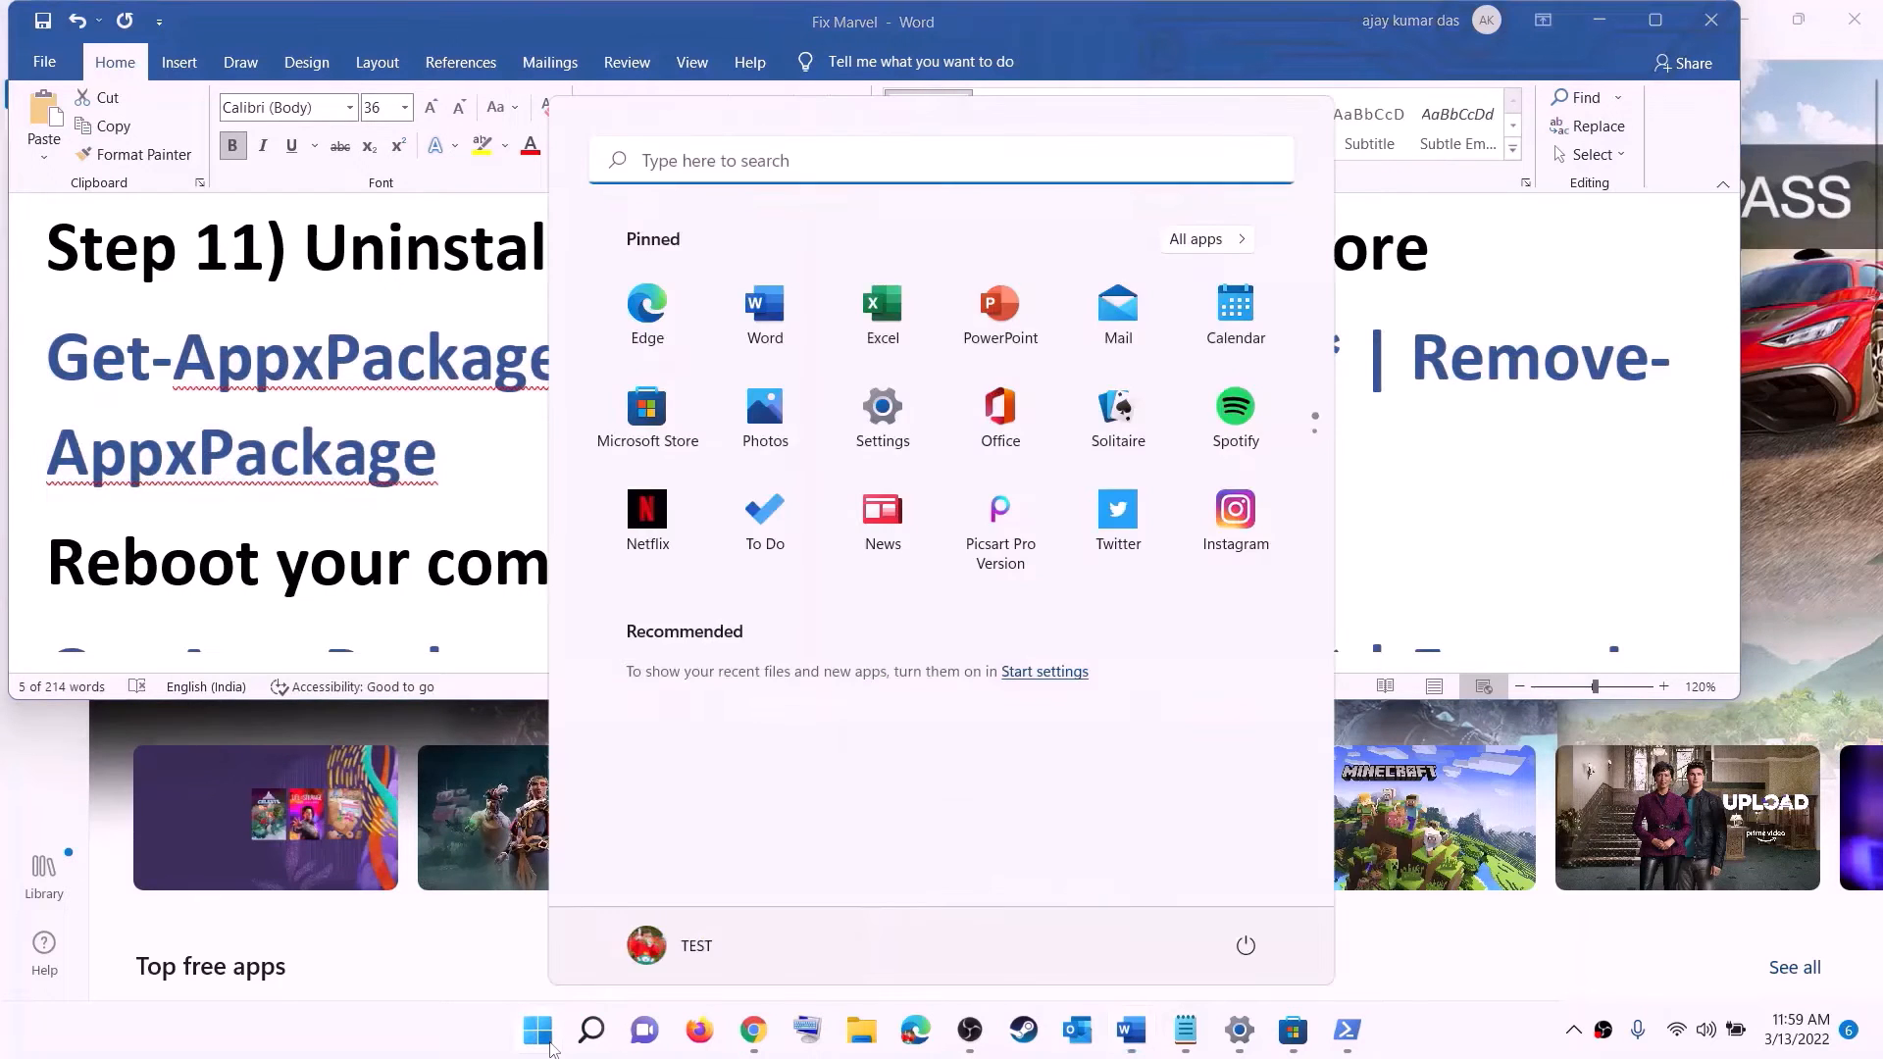
{"action": "type", "text": "powe"}
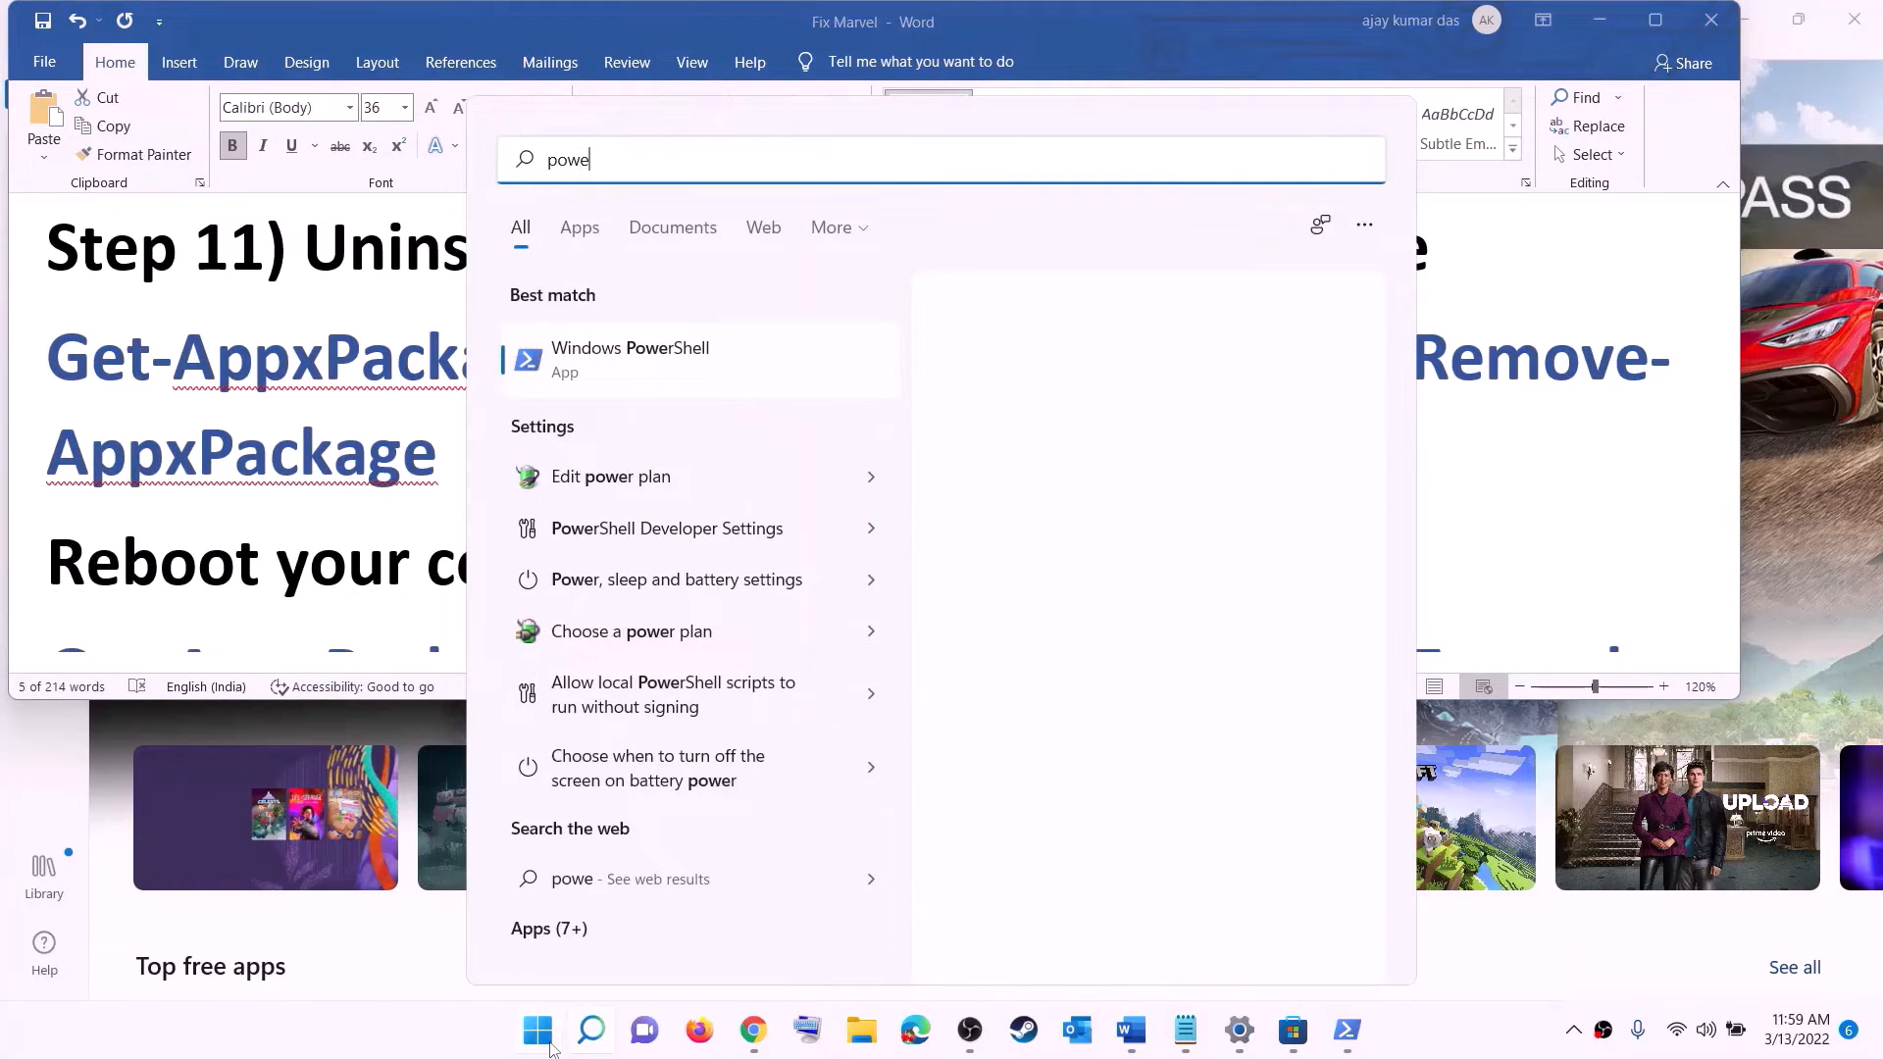
{"action": "type", "text": "rshel"}
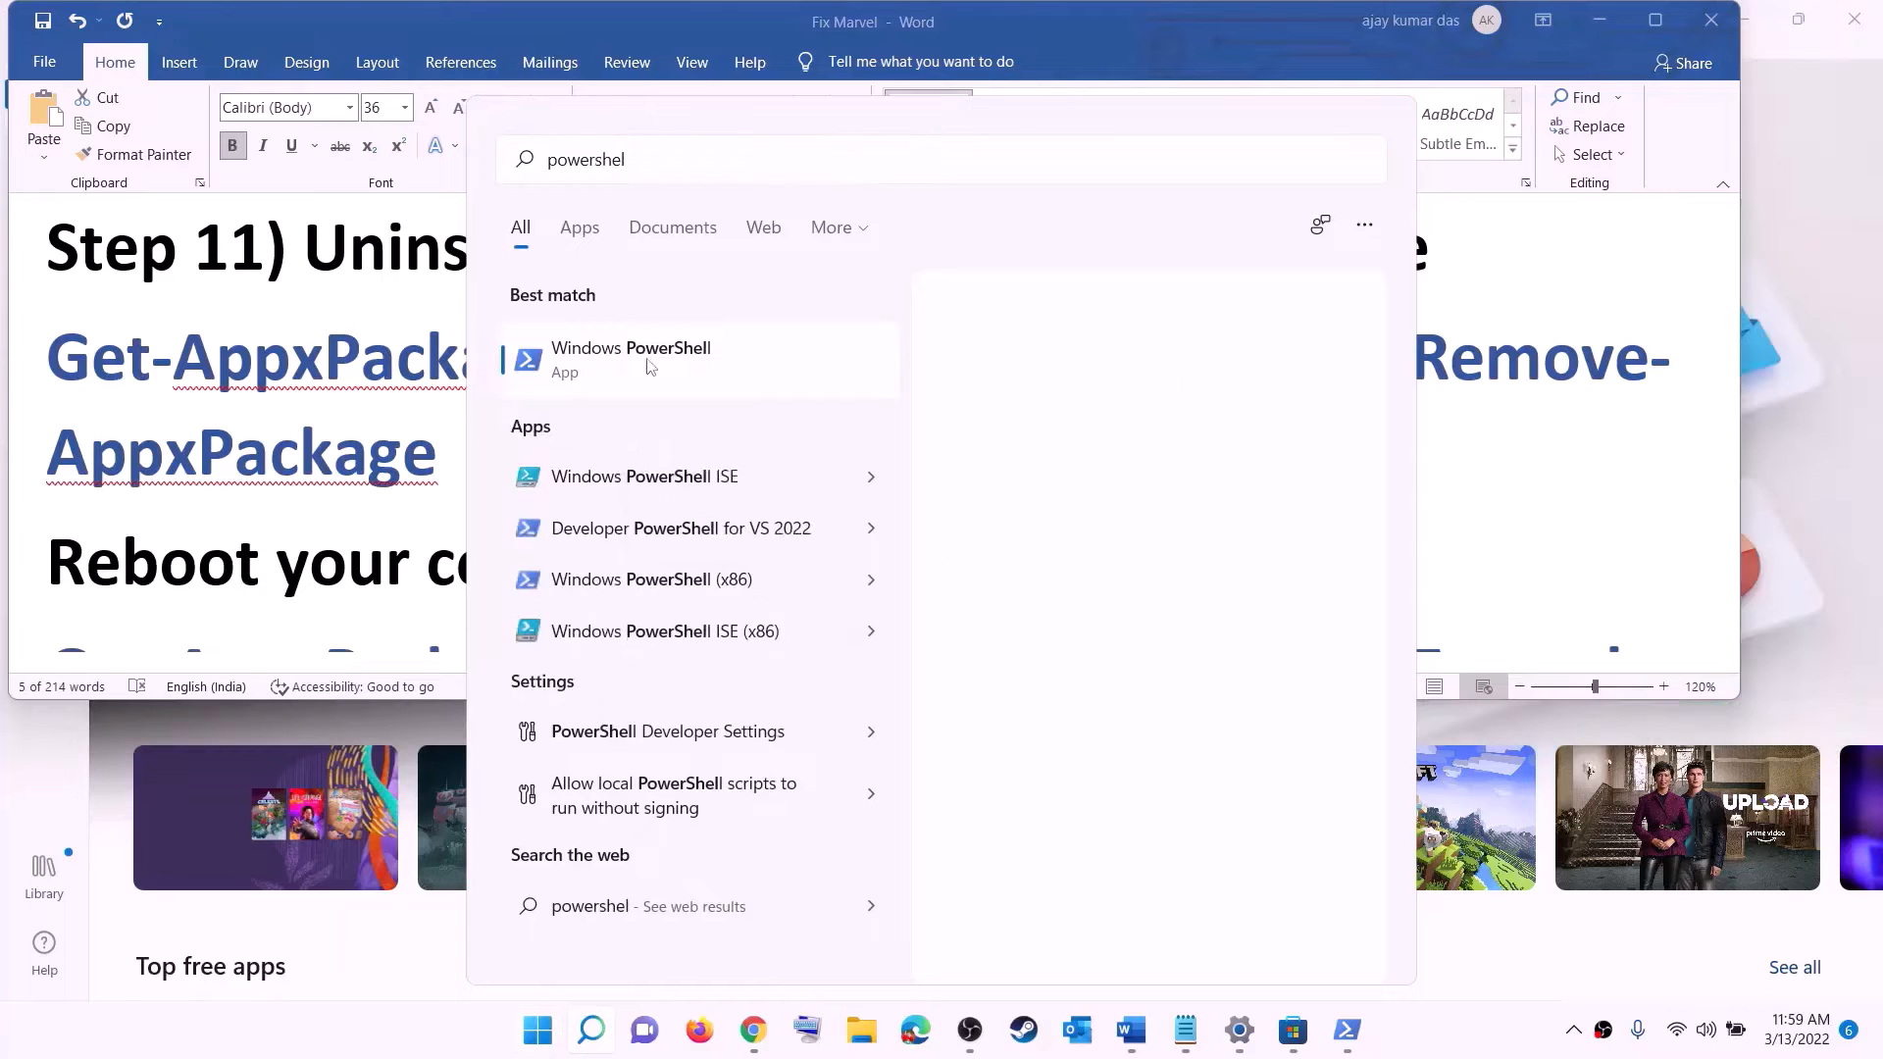
{"action": "right_click", "coordinate": [638, 362]}
{"action": "left_click", "coordinate": [793, 394]}
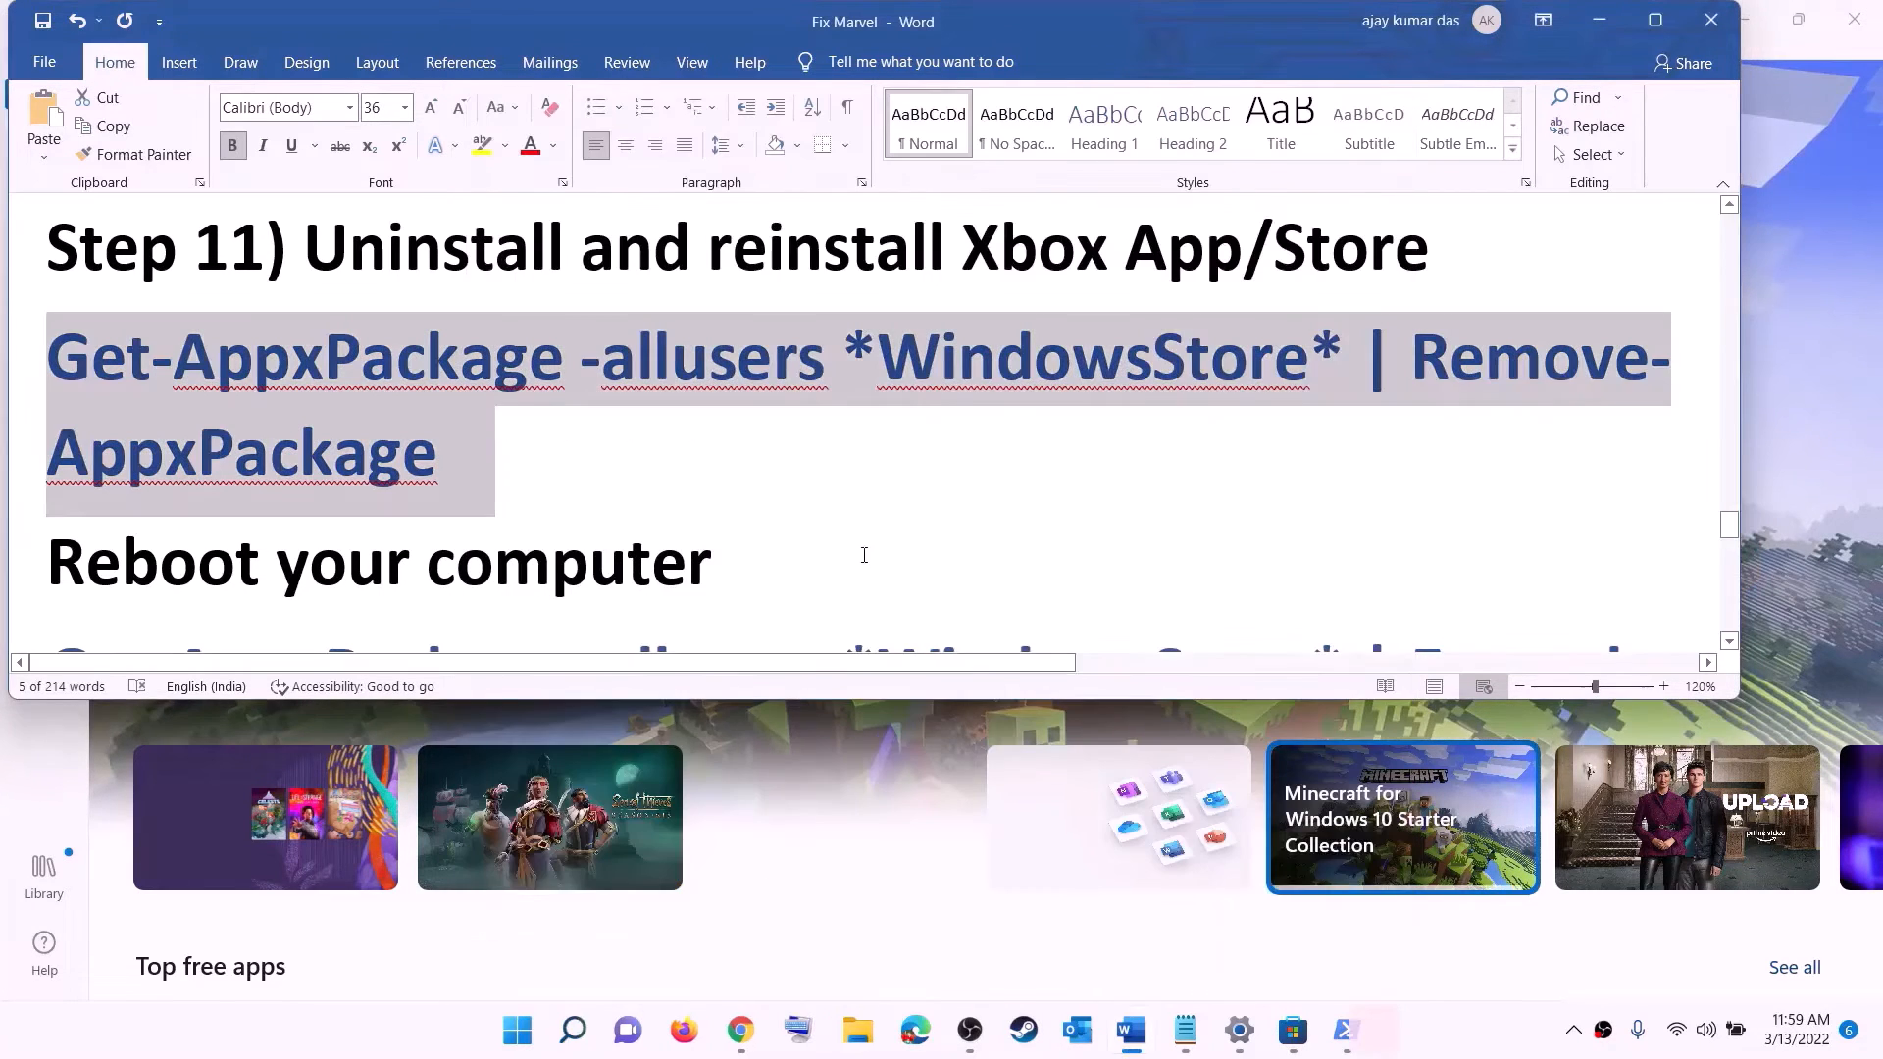
{"action": "left_click", "coordinate": [804, 719]}
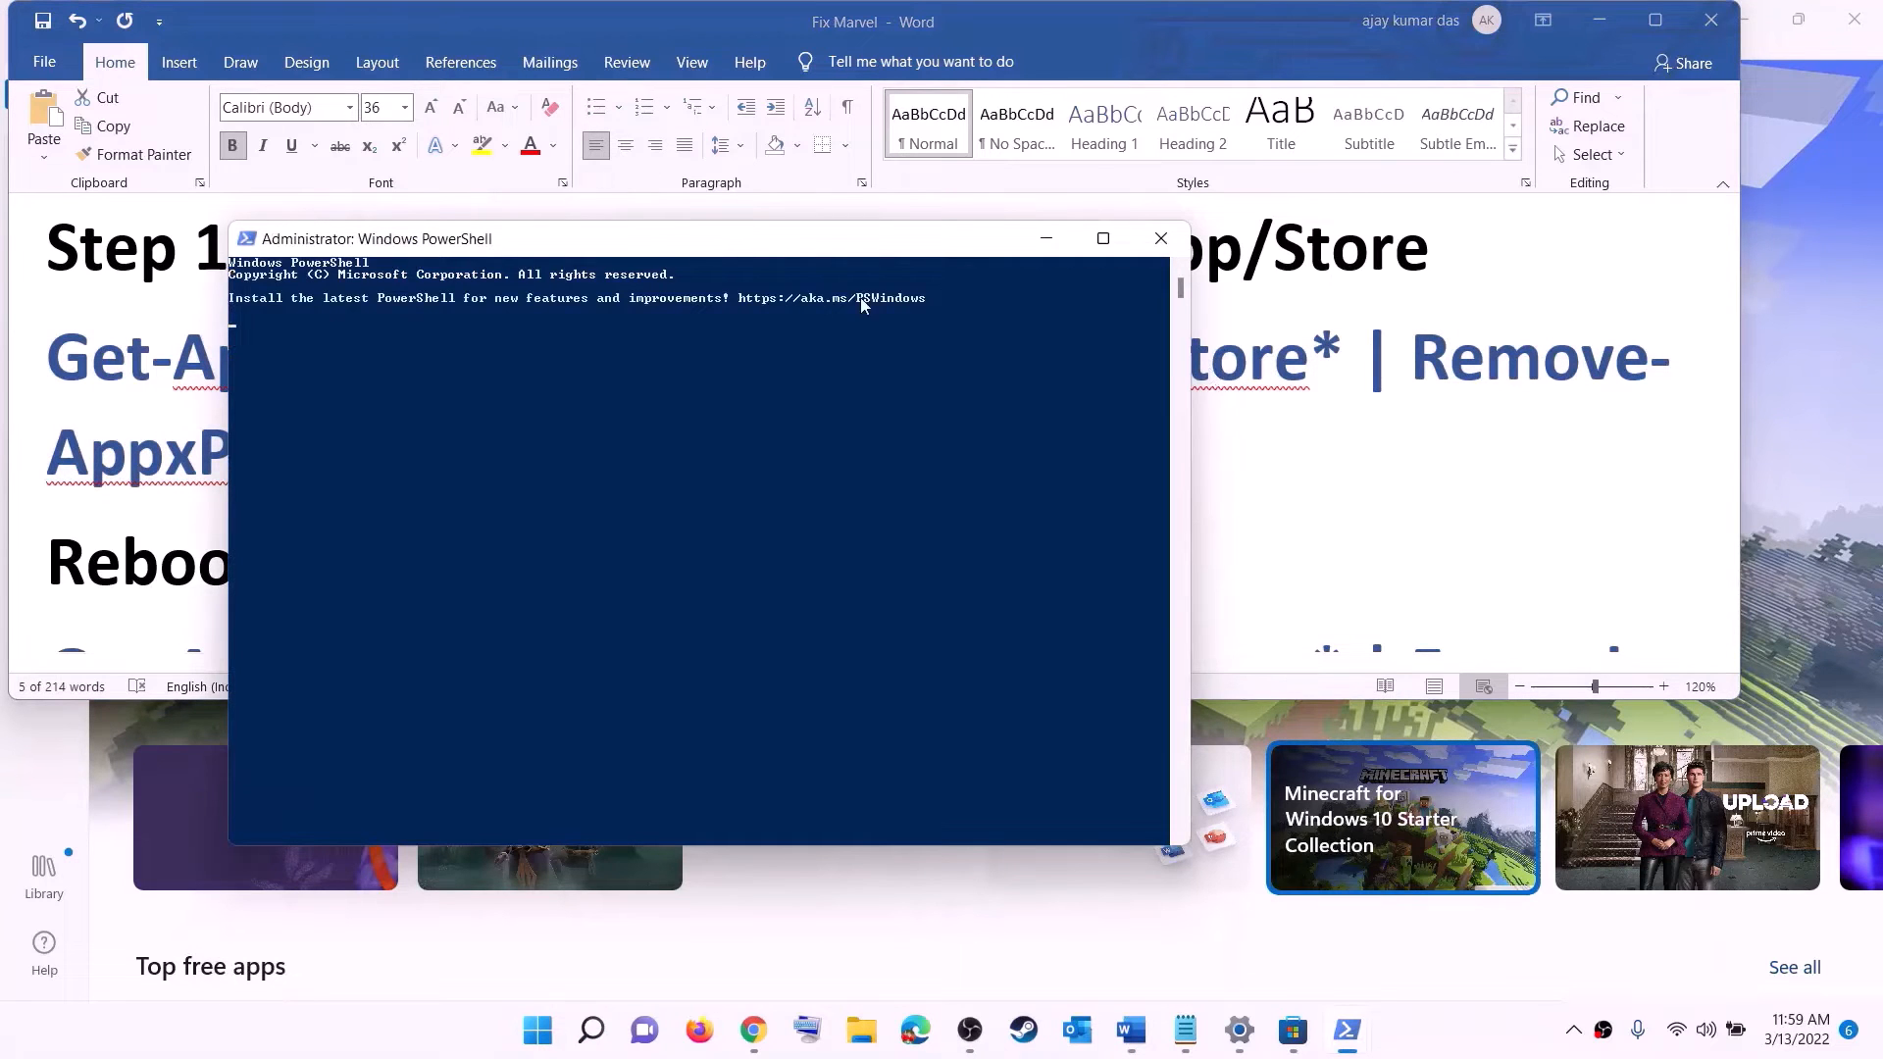
{"action": "right_click", "coordinate": [585, 361]}
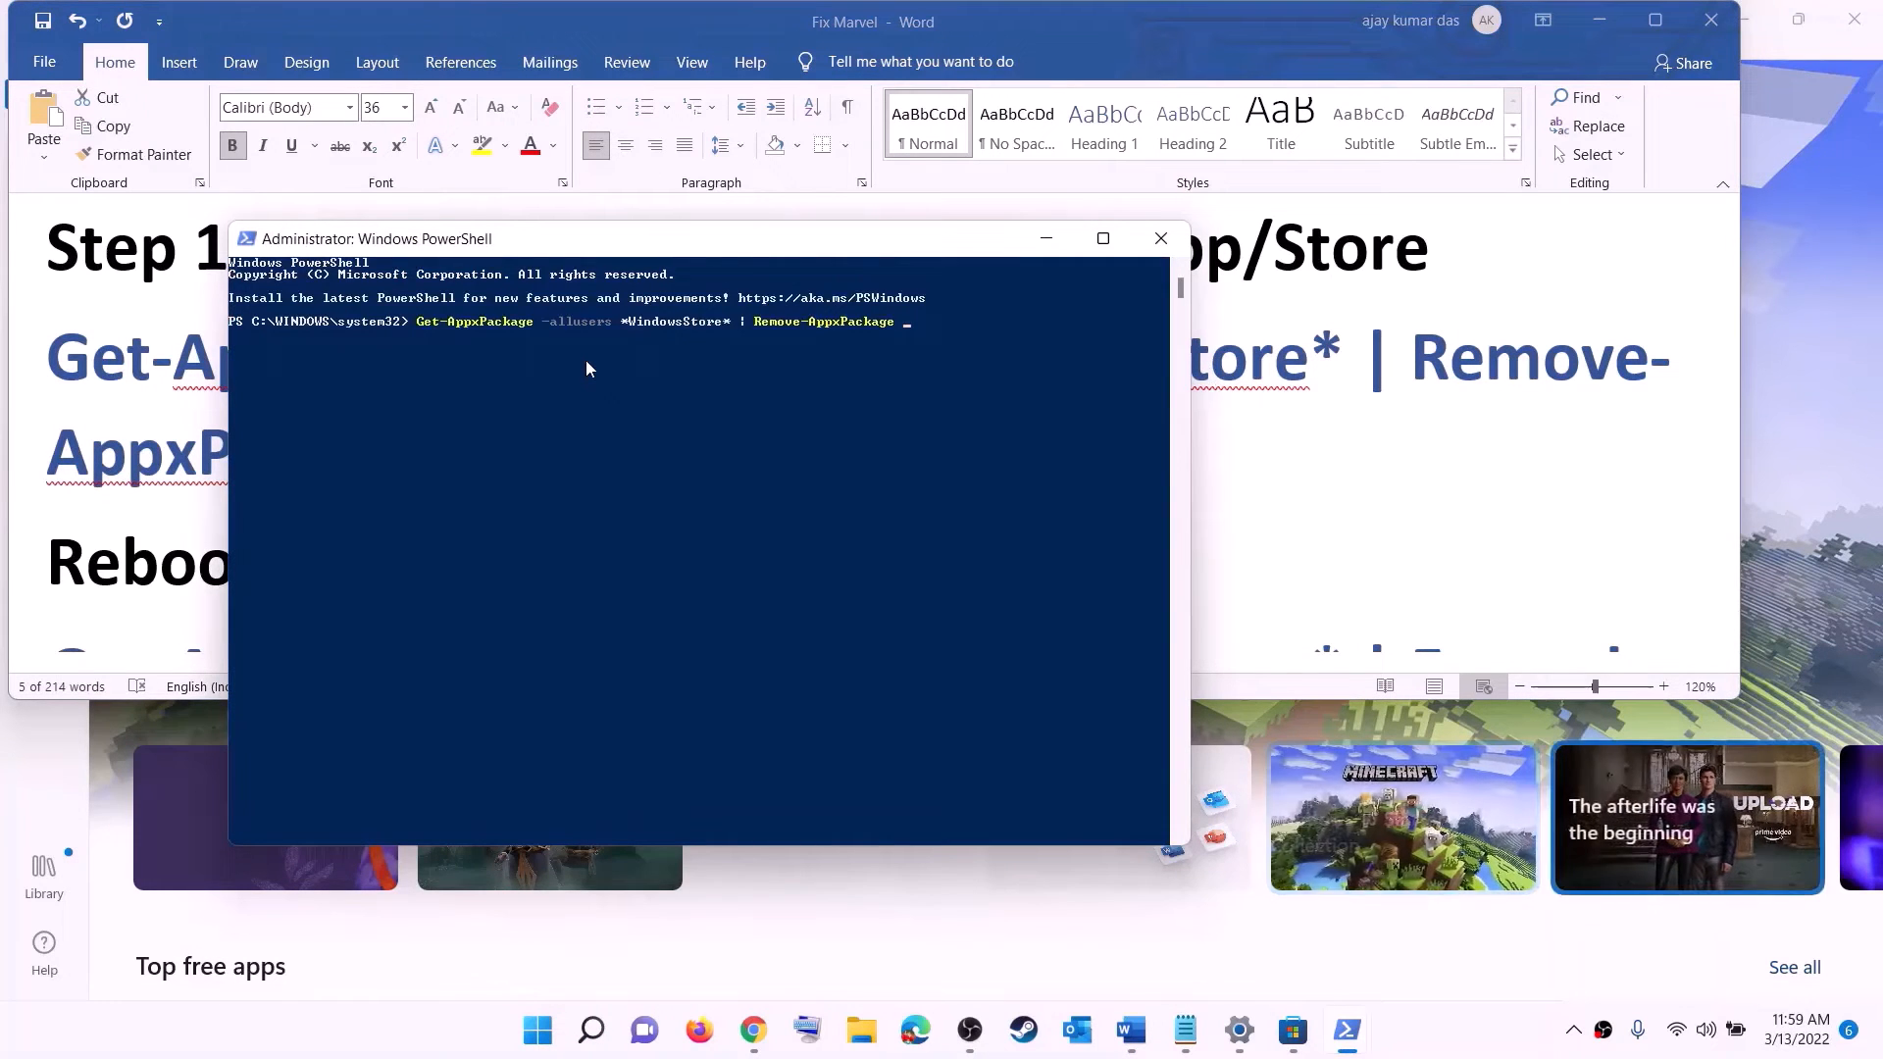
{"action": "key", "text": "Return"}
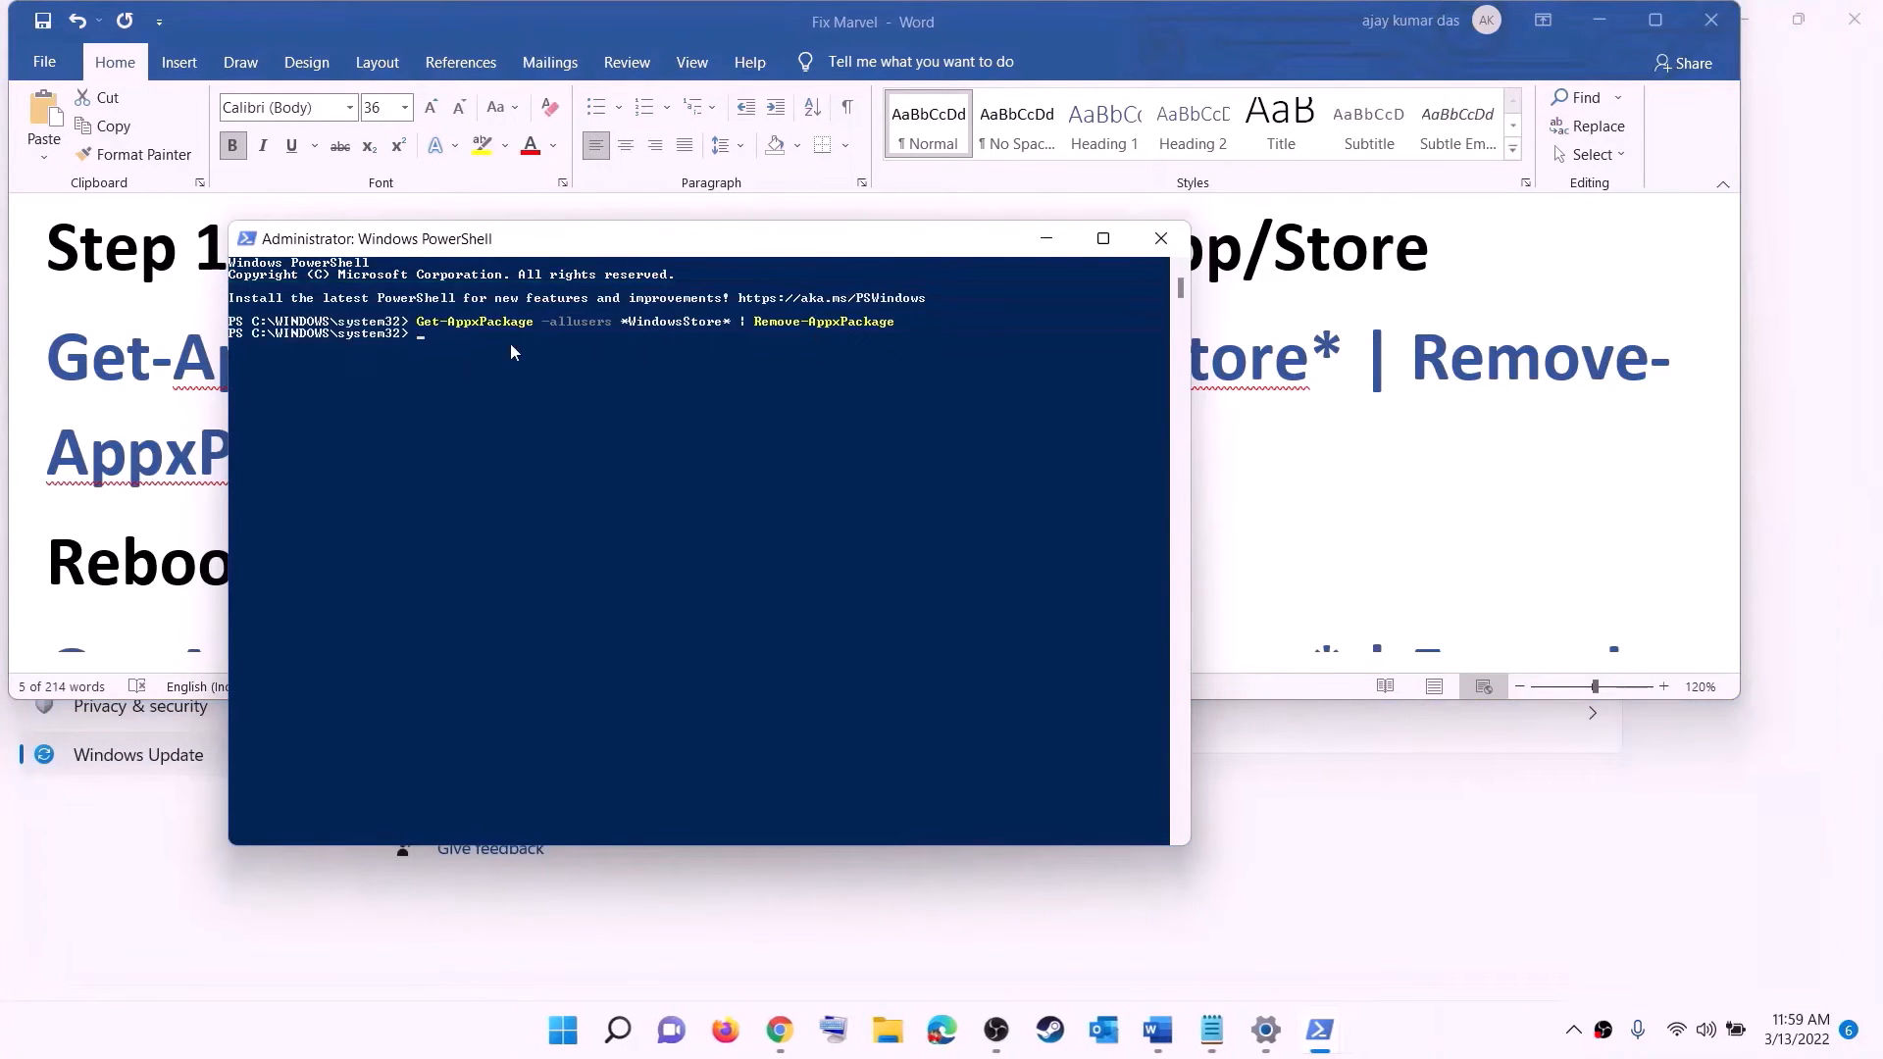
Return to the reboot instruction in Word and look at the Windows power options without restarting
{"action": "left_click", "coordinate": [120, 524]}
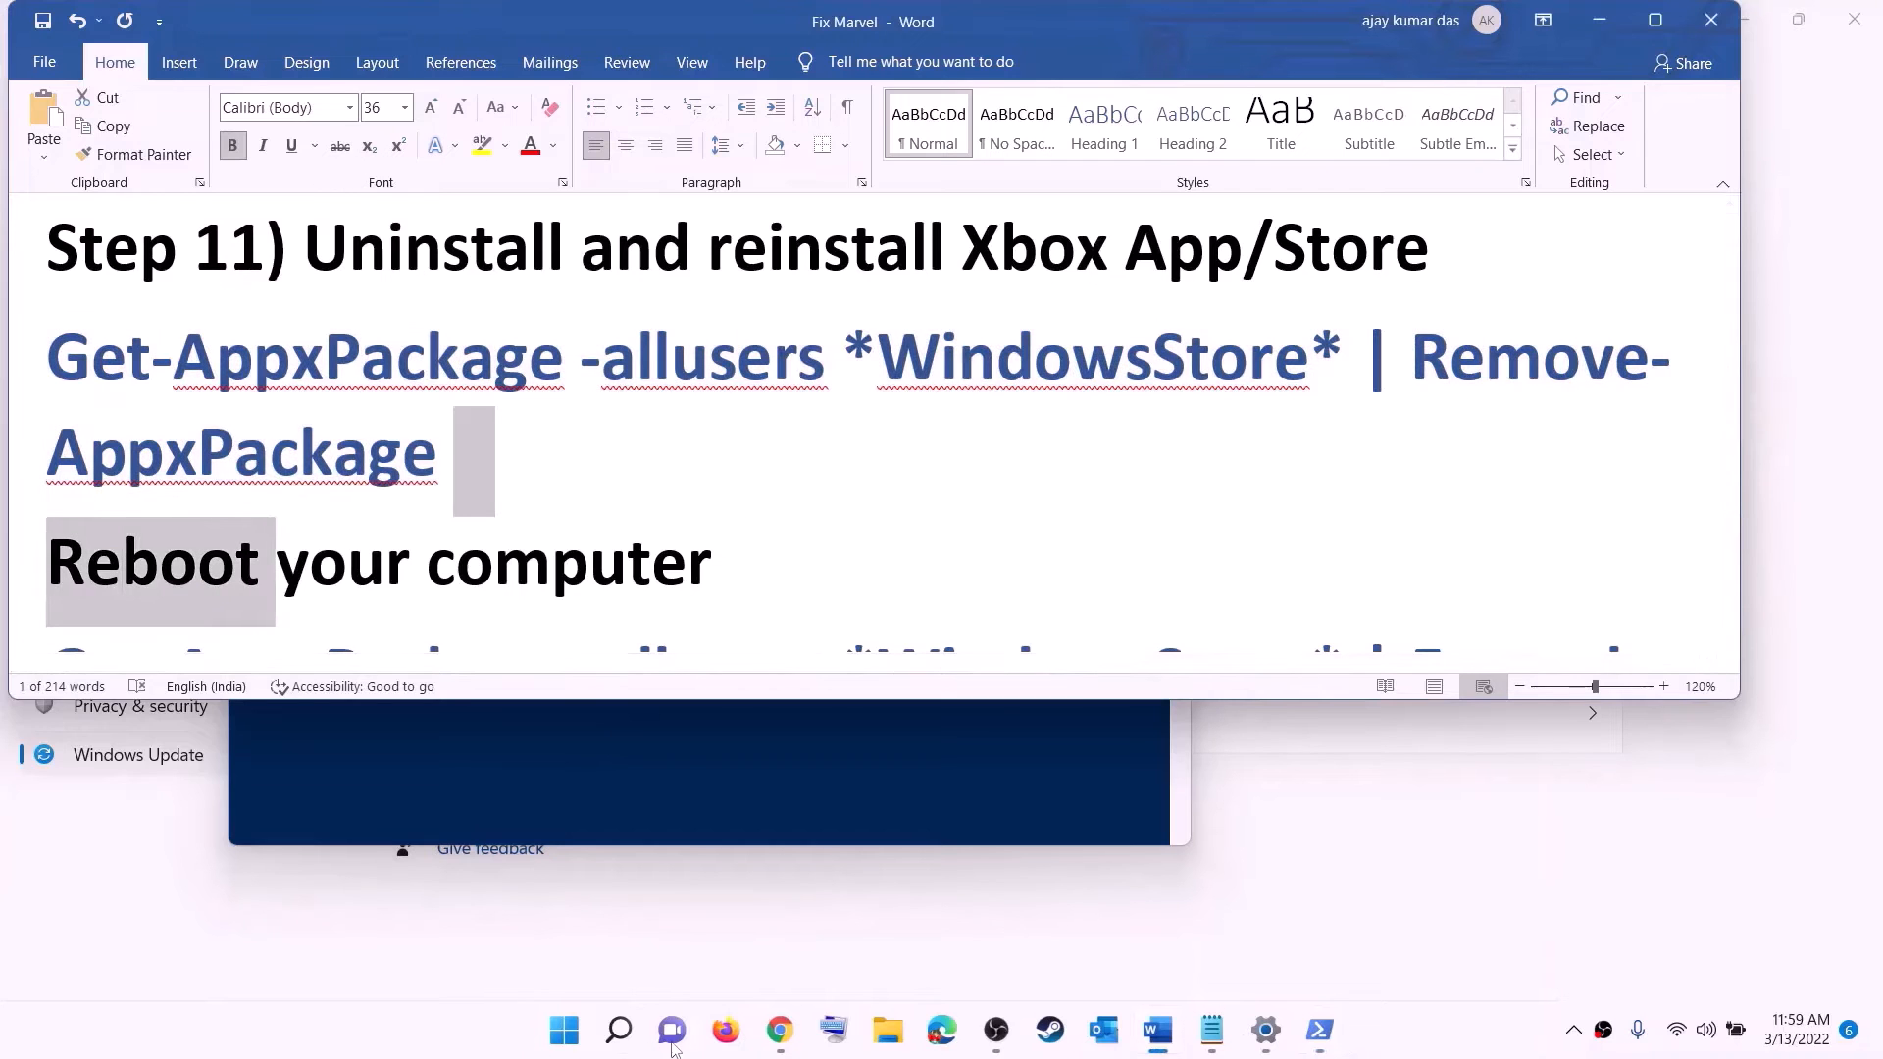
{"action": "left_click", "coordinate": [564, 1030]}
{"action": "left_click", "coordinate": [1245, 945]}
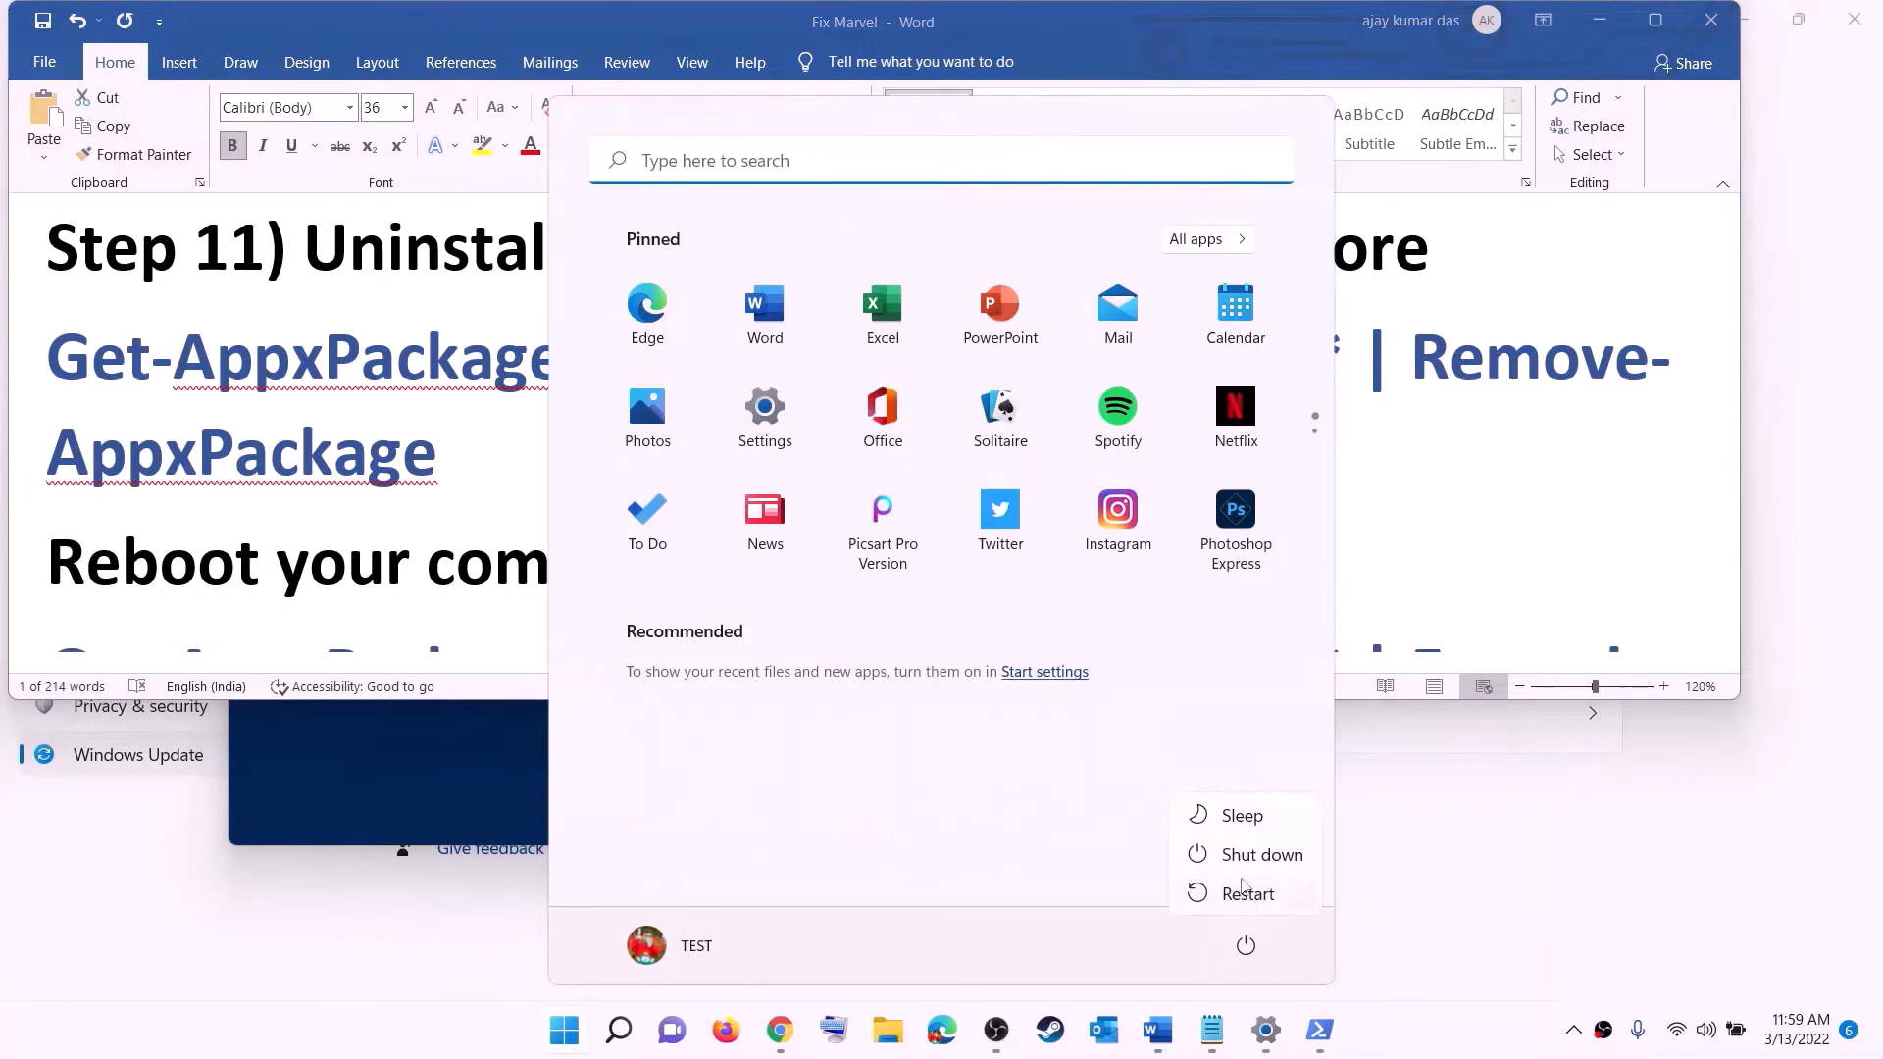
{"action": "left_click", "coordinate": [564, 1030]}
Copy the *WindowsStore* reinstall command with Foreach {Add-AppxPackage -DisableDevelopmentMode -Register ...} from below the reboot instruction in Word
{"action": "scroll", "coordinate": [546, 441], "scroll_direction": "down", "scroll_amount": 2}
{"action": "scroll", "coordinate": [545, 441], "scroll_direction": "down", "scroll_amount": 2}
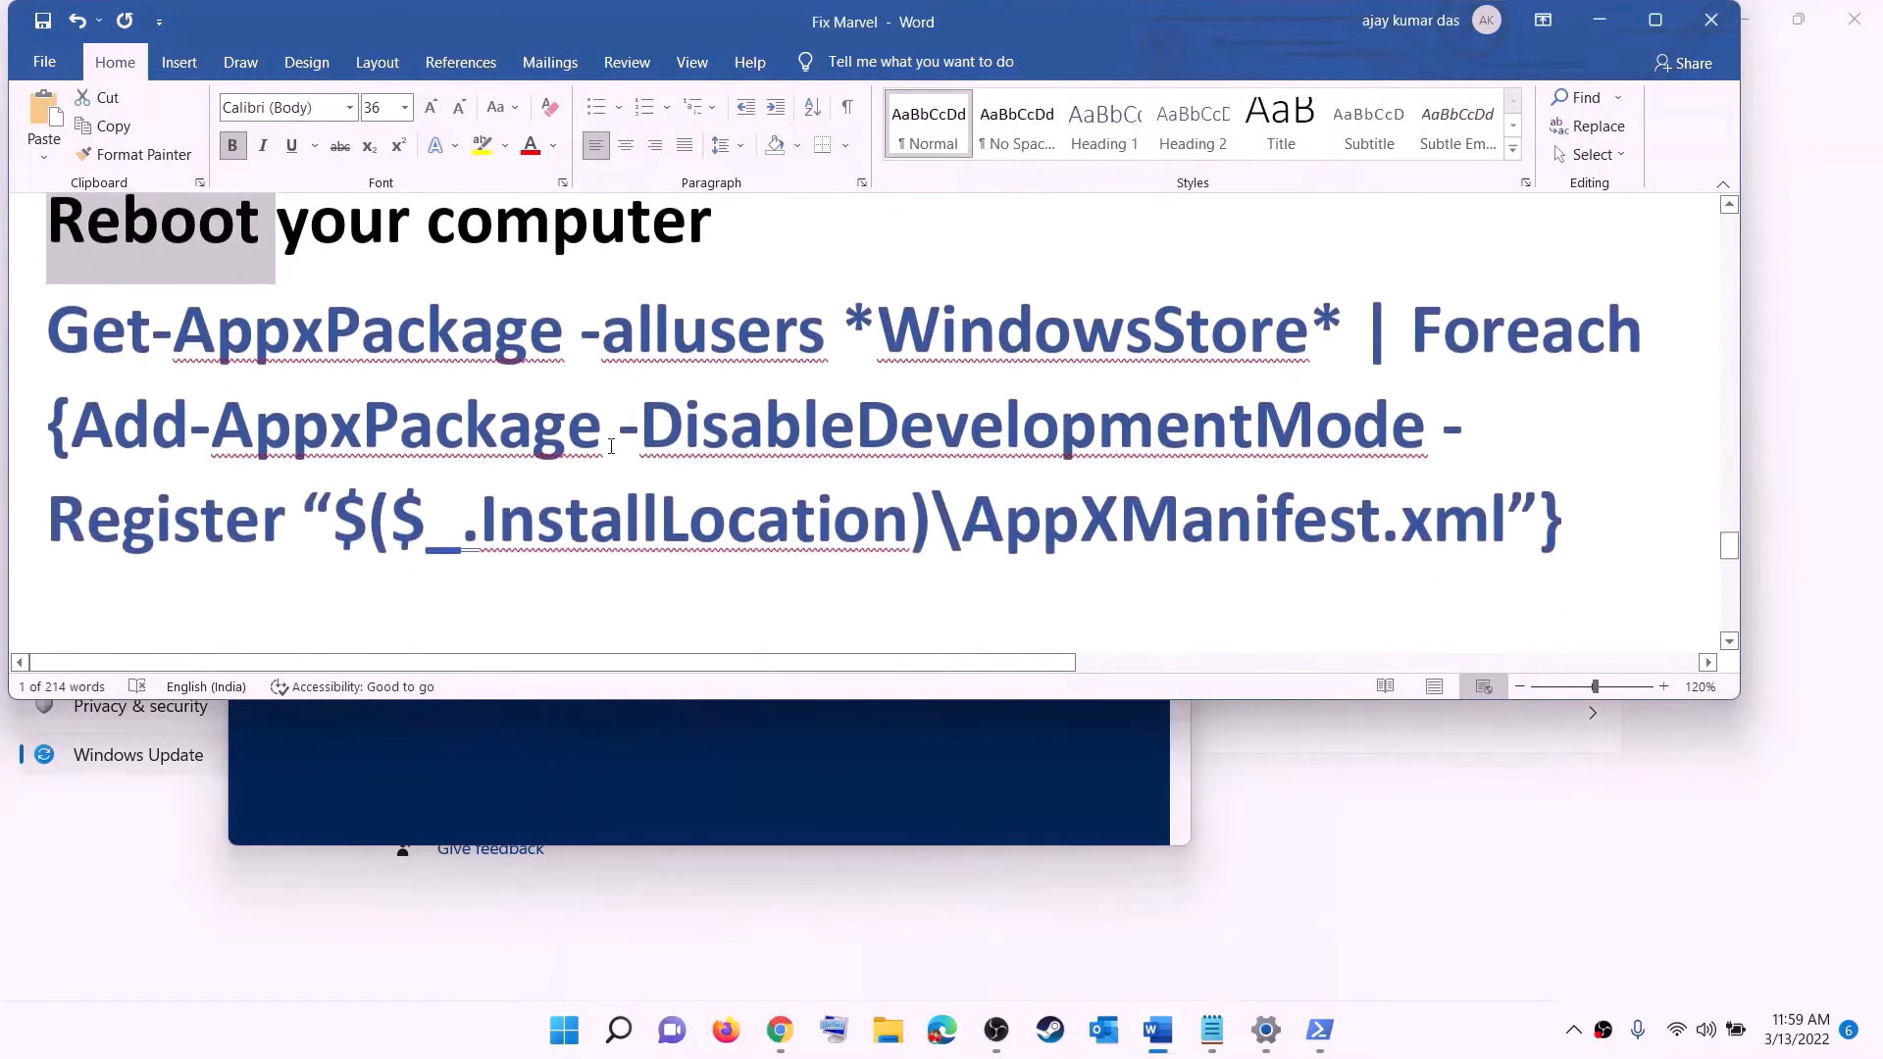
{"action": "left_click_drag", "start_coordinate": [1589, 508], "coordinate": [49, 323]}
{"action": "right_click", "coordinate": [320, 380]}
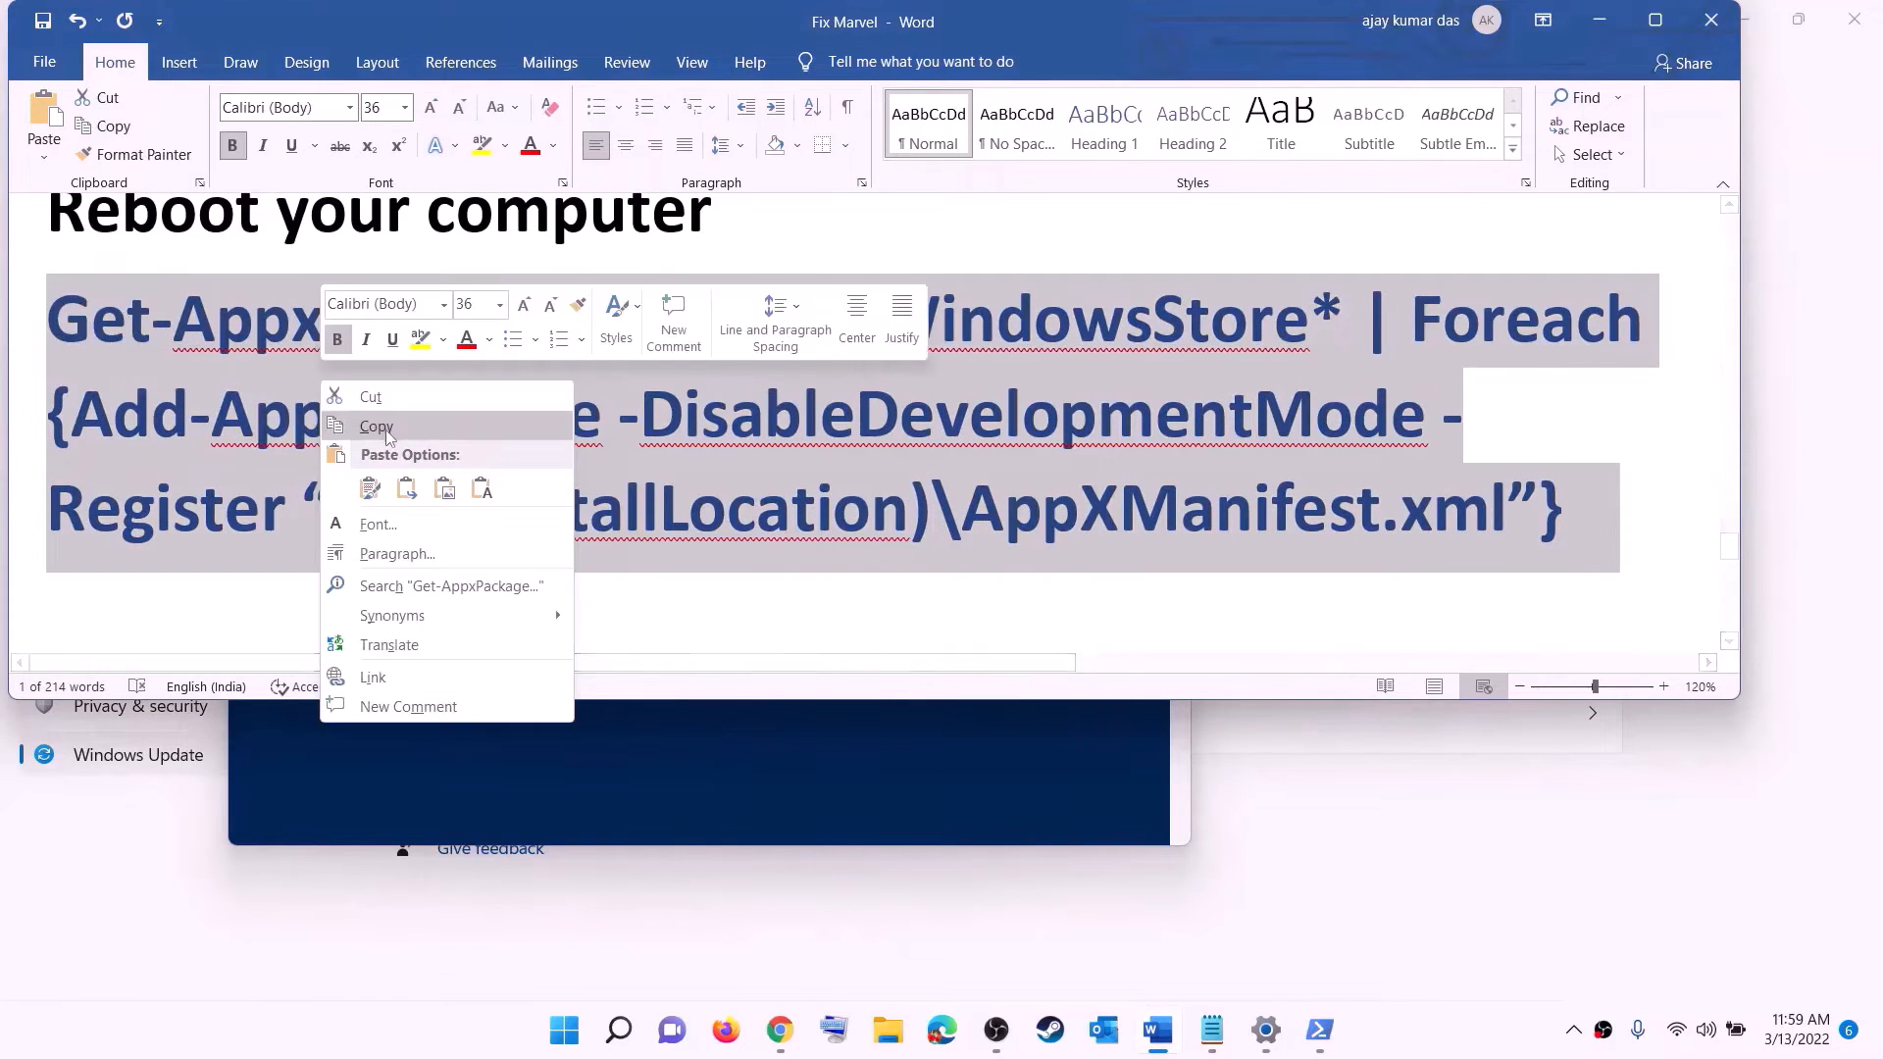
{"action": "left_click", "coordinate": [382, 425]}
Open a new administrator PowerShell window and run the copied Add-AppxPackage command to reinstall the Microsoft Store
{"action": "left_click", "coordinate": [567, 1039]}
{"action": "type", "text": "p"}
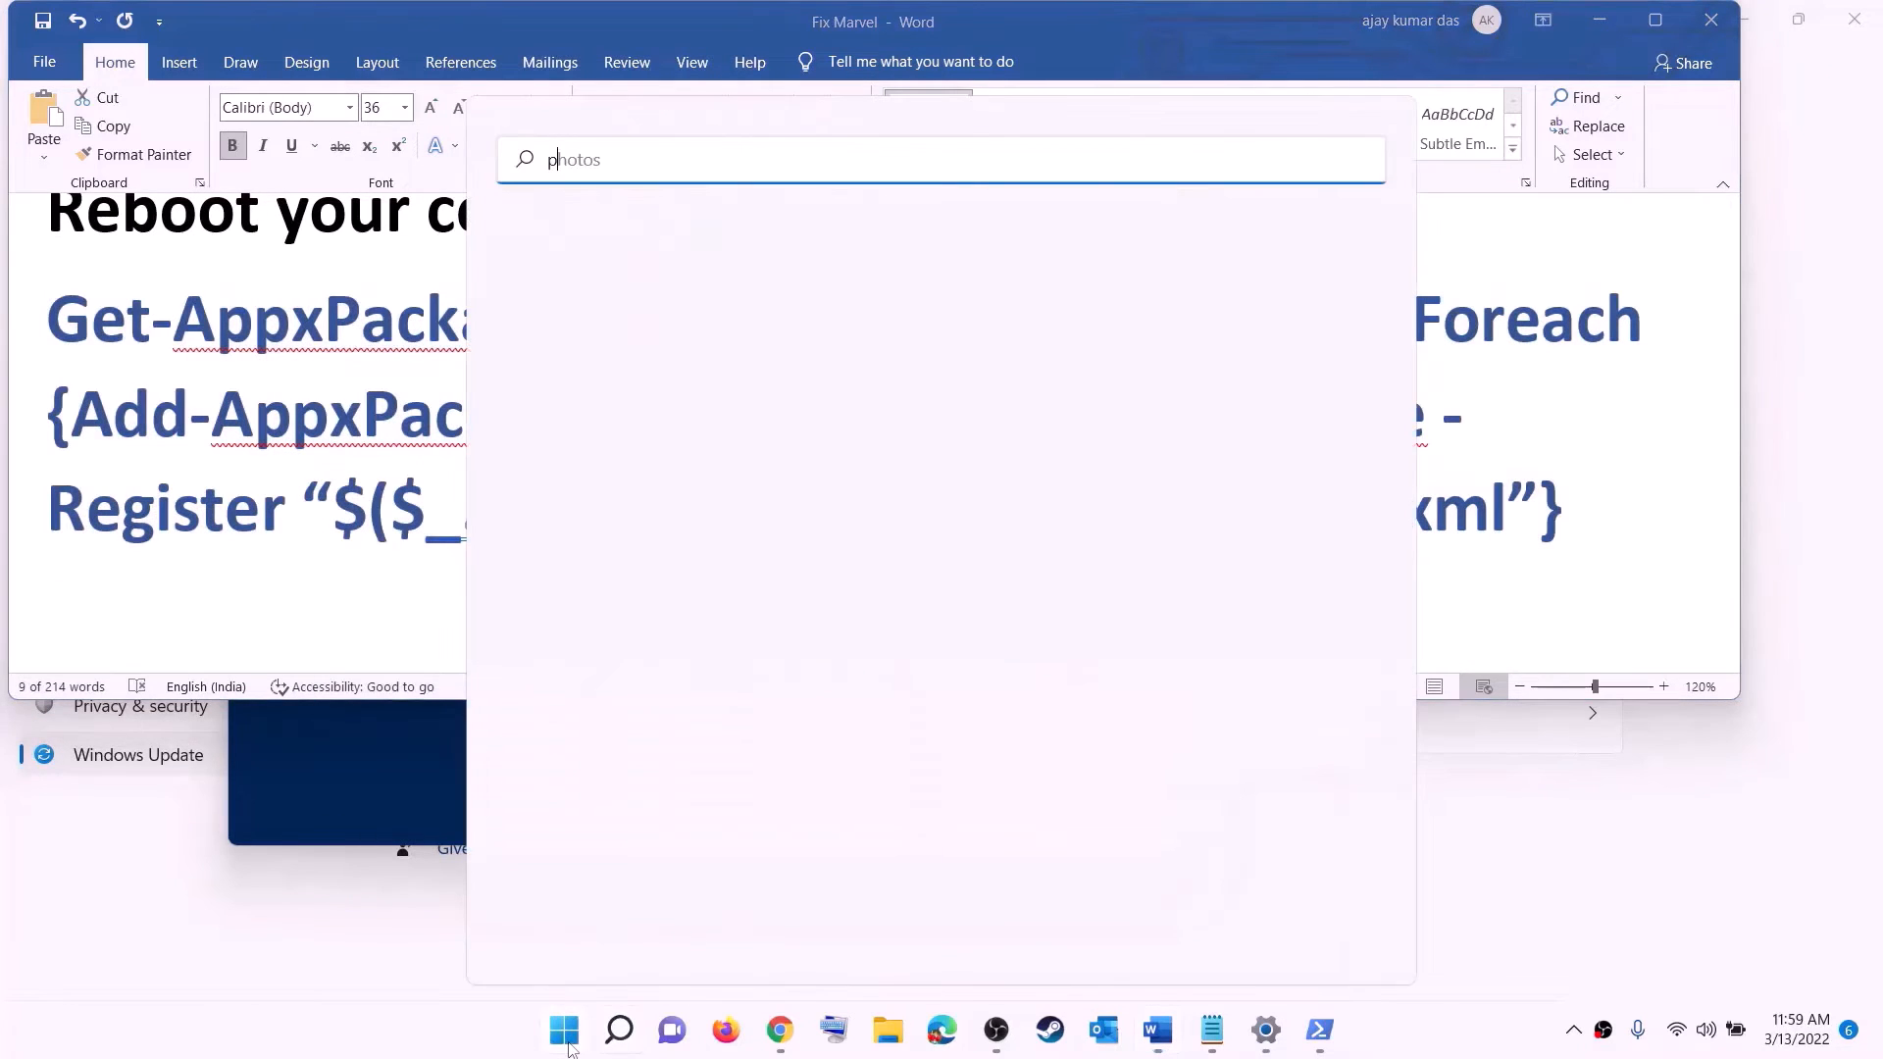
{"action": "type", "text": "owershell"}
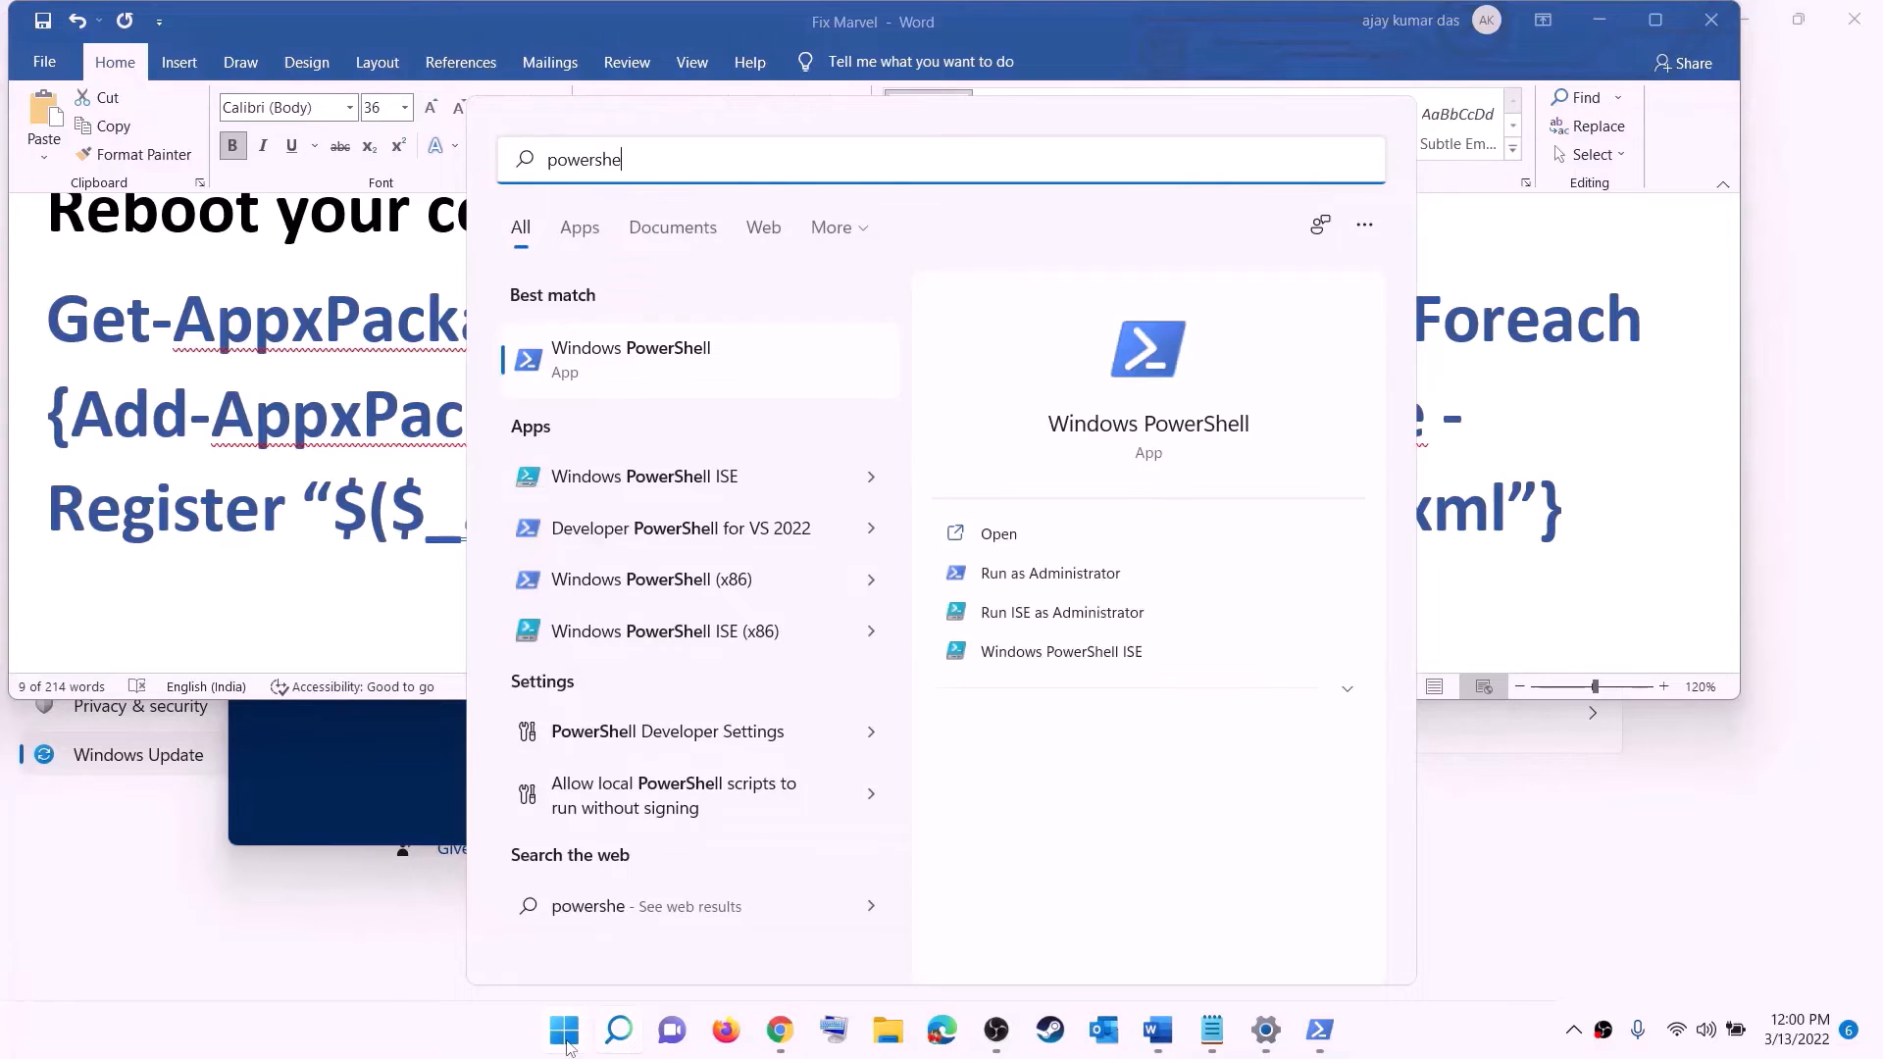
{"action": "right_click", "coordinate": [612, 379]}
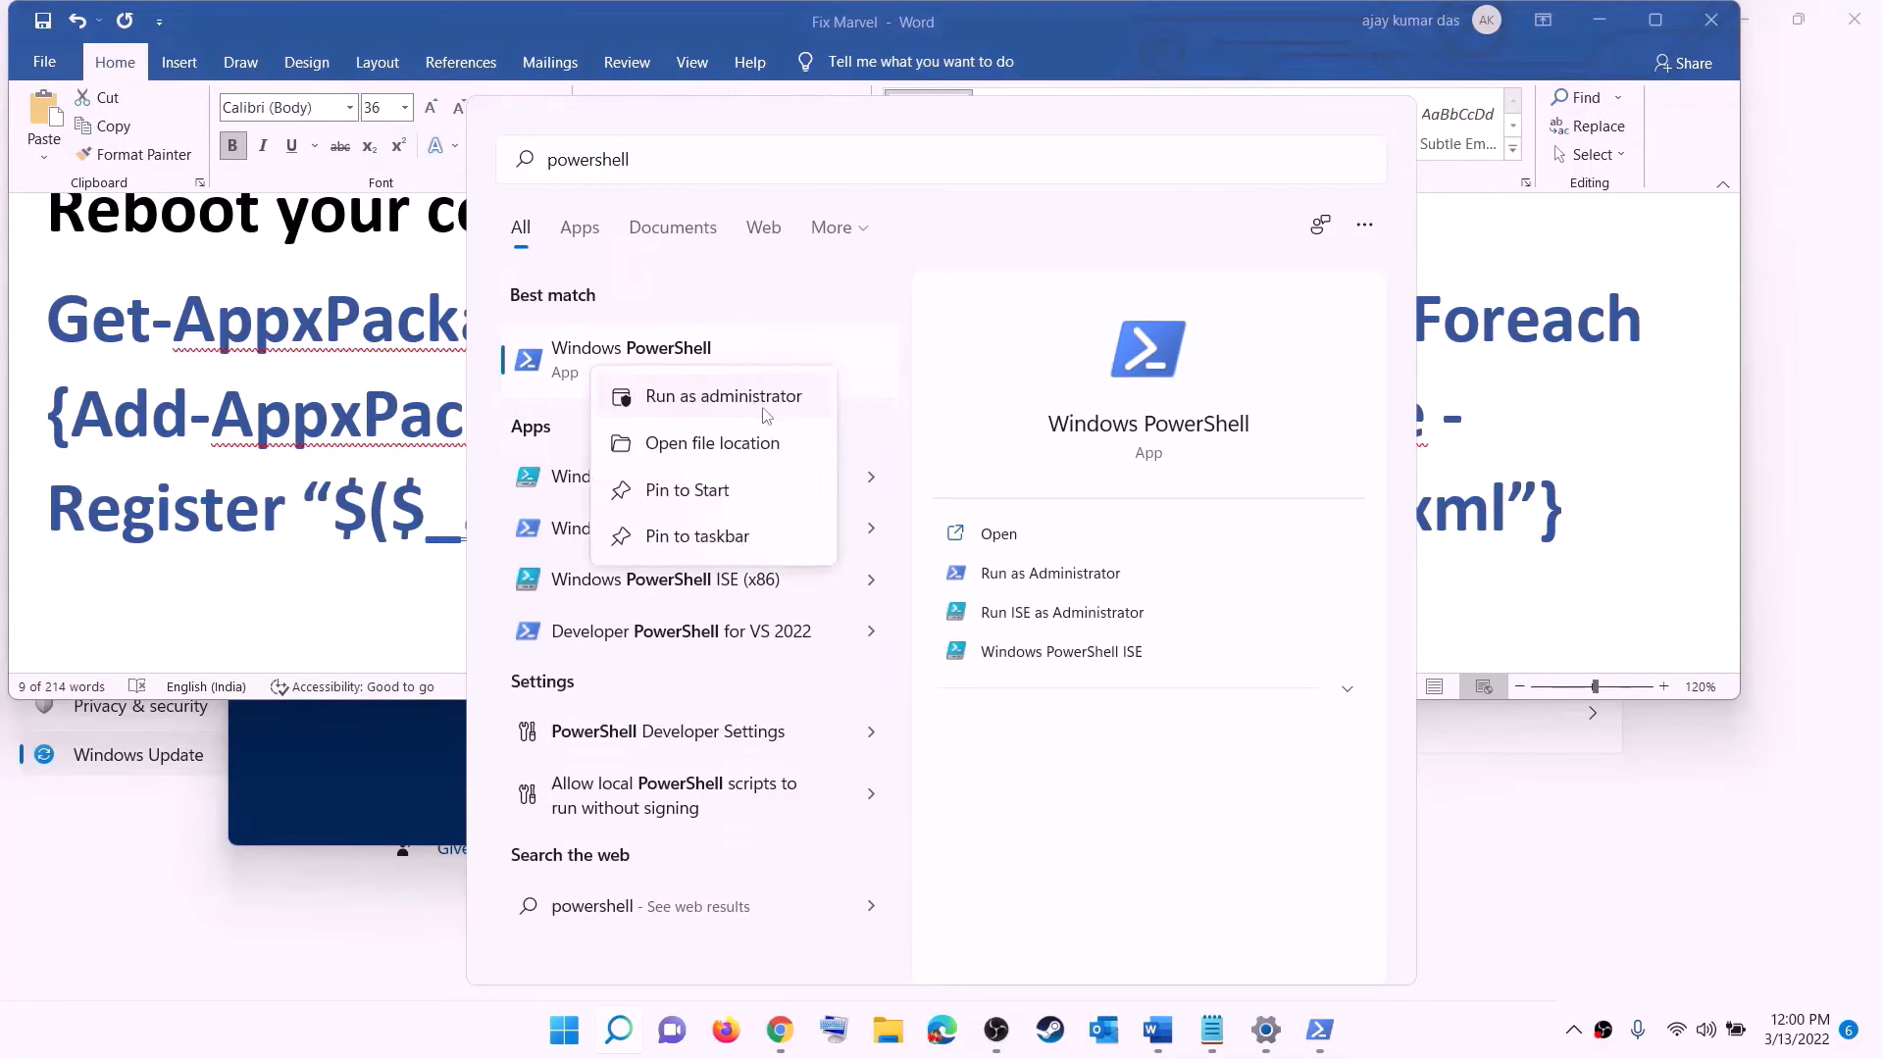
{"action": "left_click", "coordinate": [766, 416]}
{"action": "left_click", "coordinate": [840, 697]}
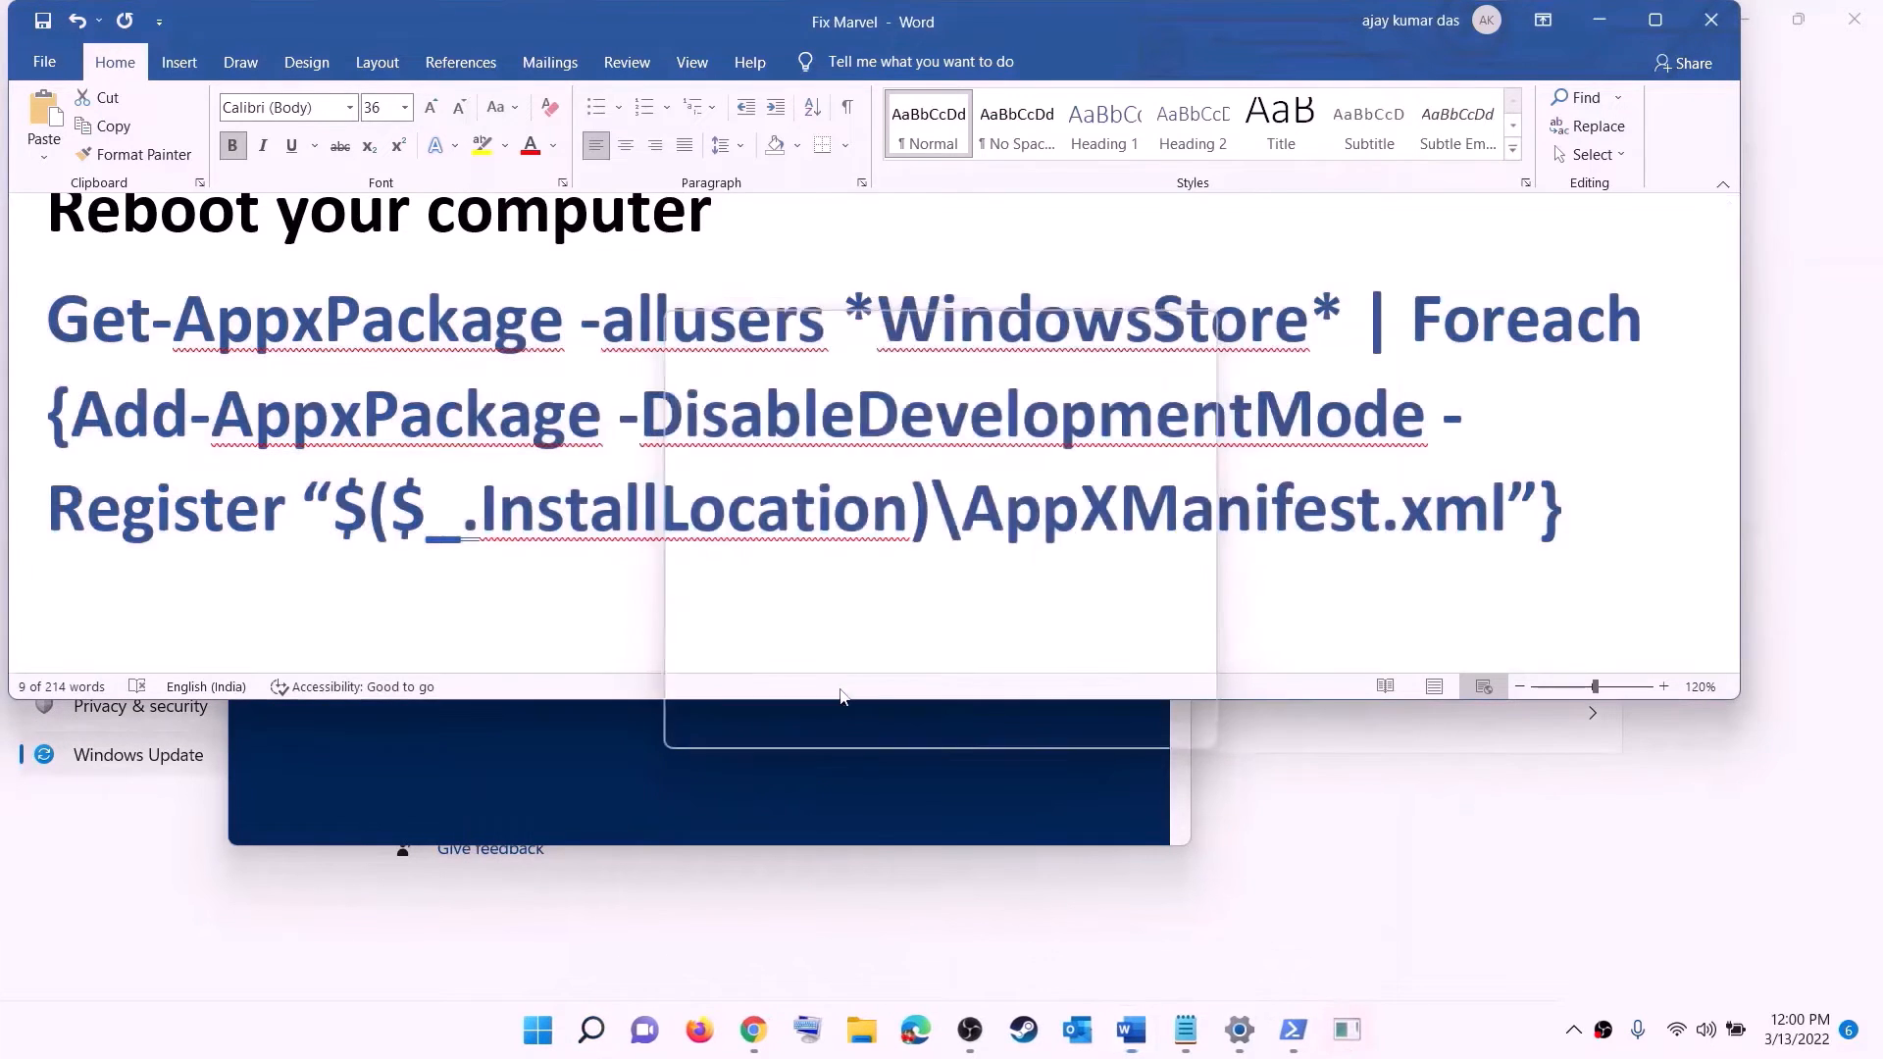
{"action": "left_click_drag", "start_coordinate": [675, 83], "coordinate": [895, 209]}
{"action": "key", "text": "ctrl+v"}
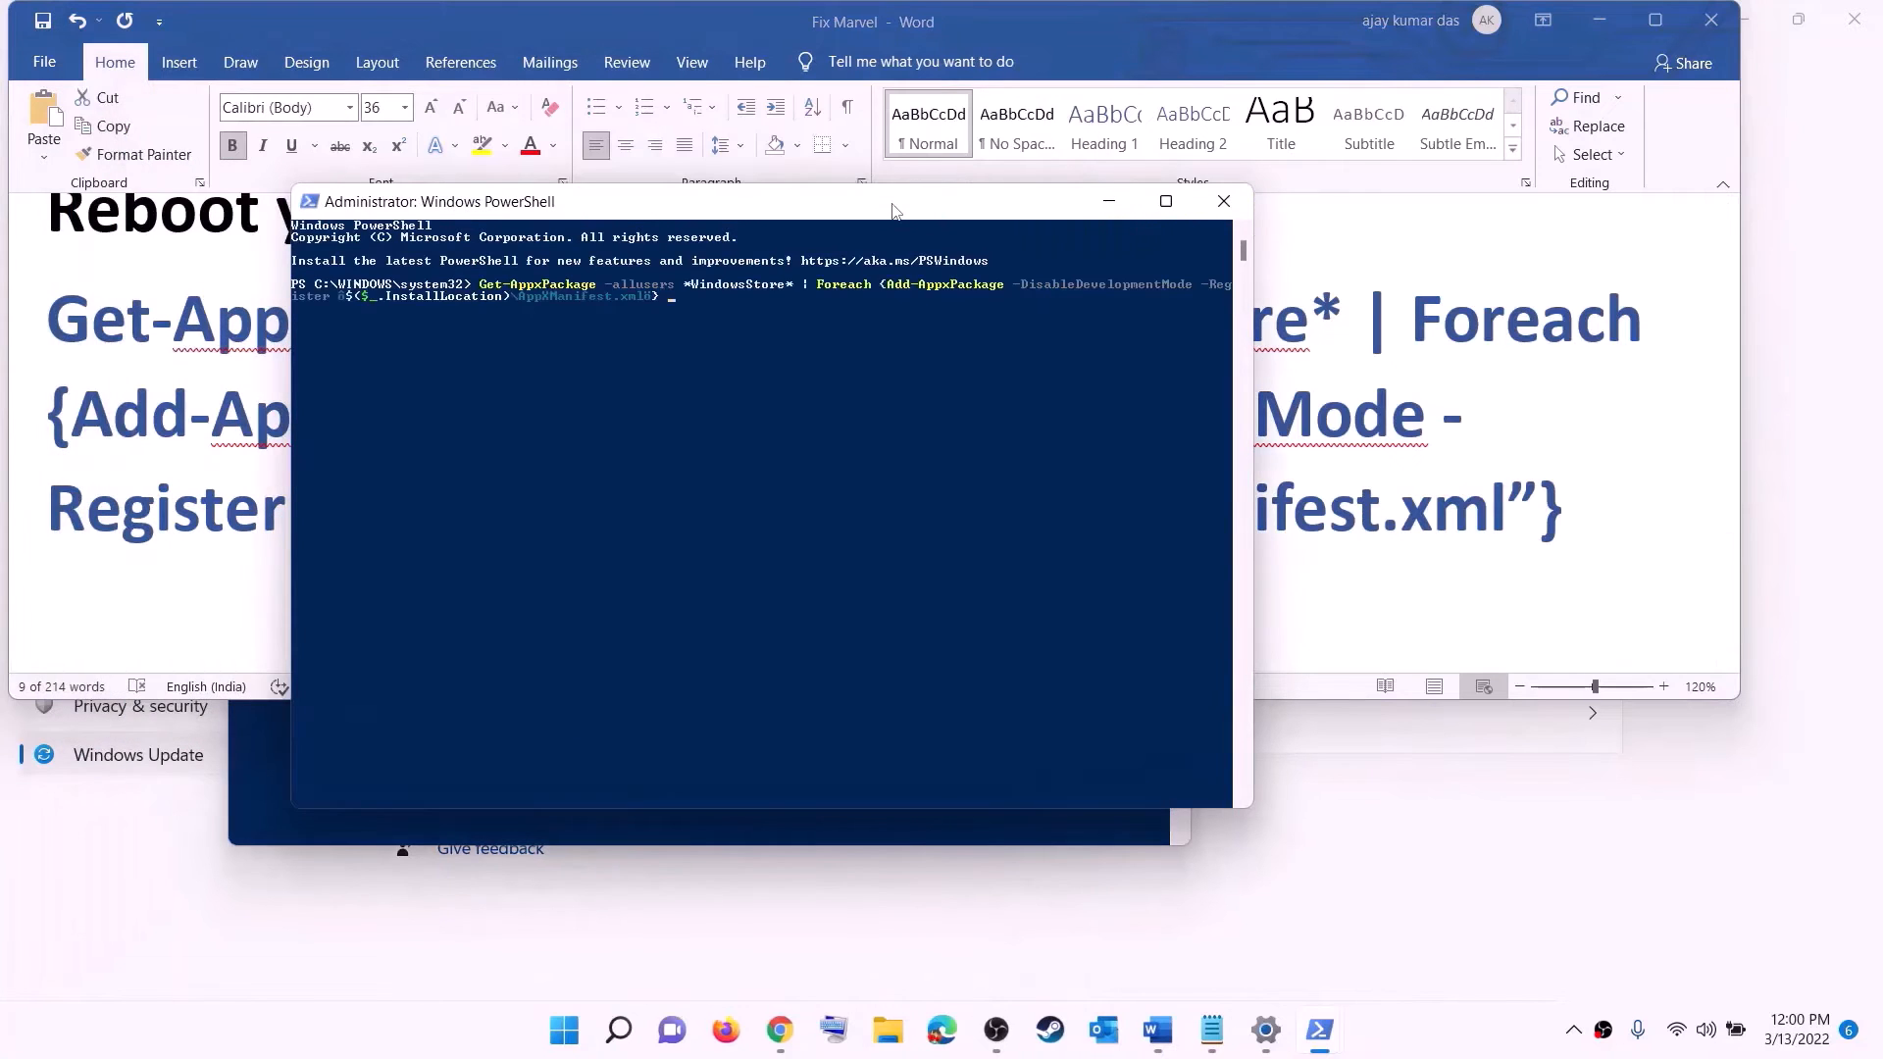
{"action": "key", "text": "Return"}
Find Microsoft Store with a Windows search for "store", launch it and maximize its window
{"action": "left_click", "coordinate": [577, 1037]}
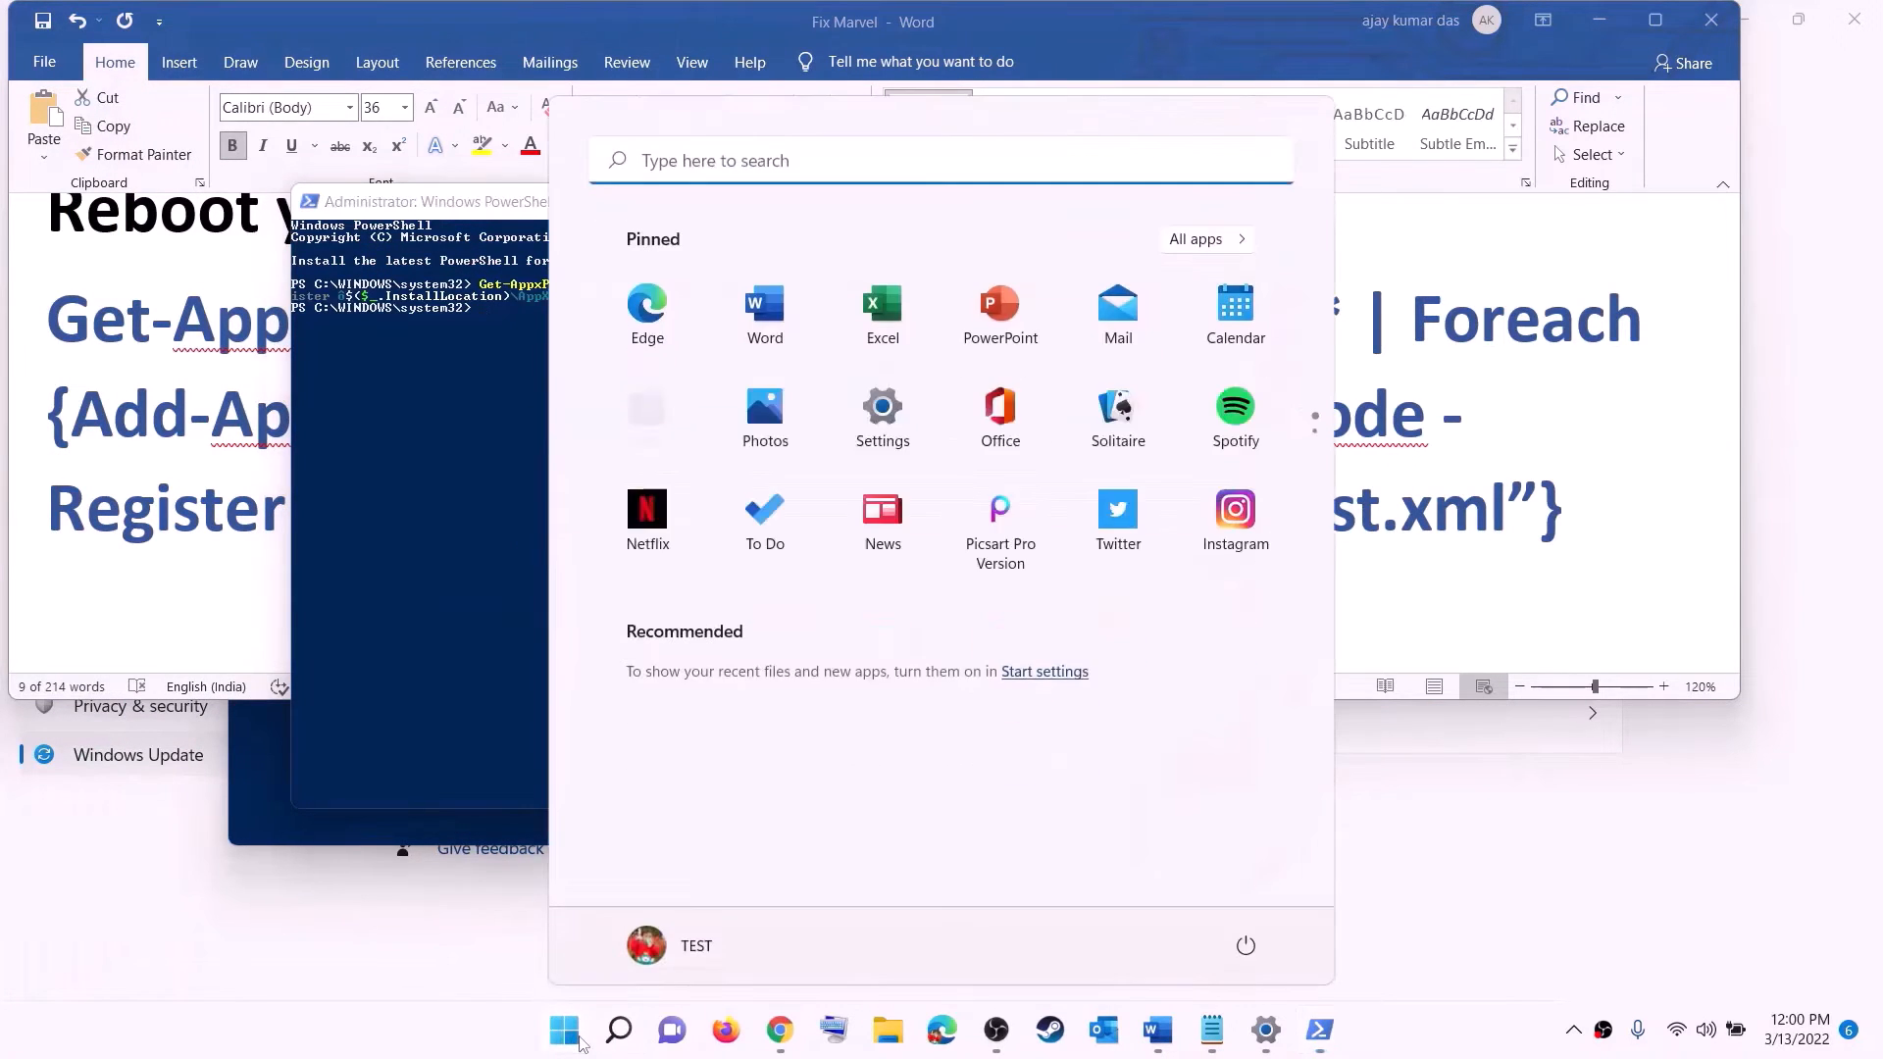
{"action": "type", "text": "store"}
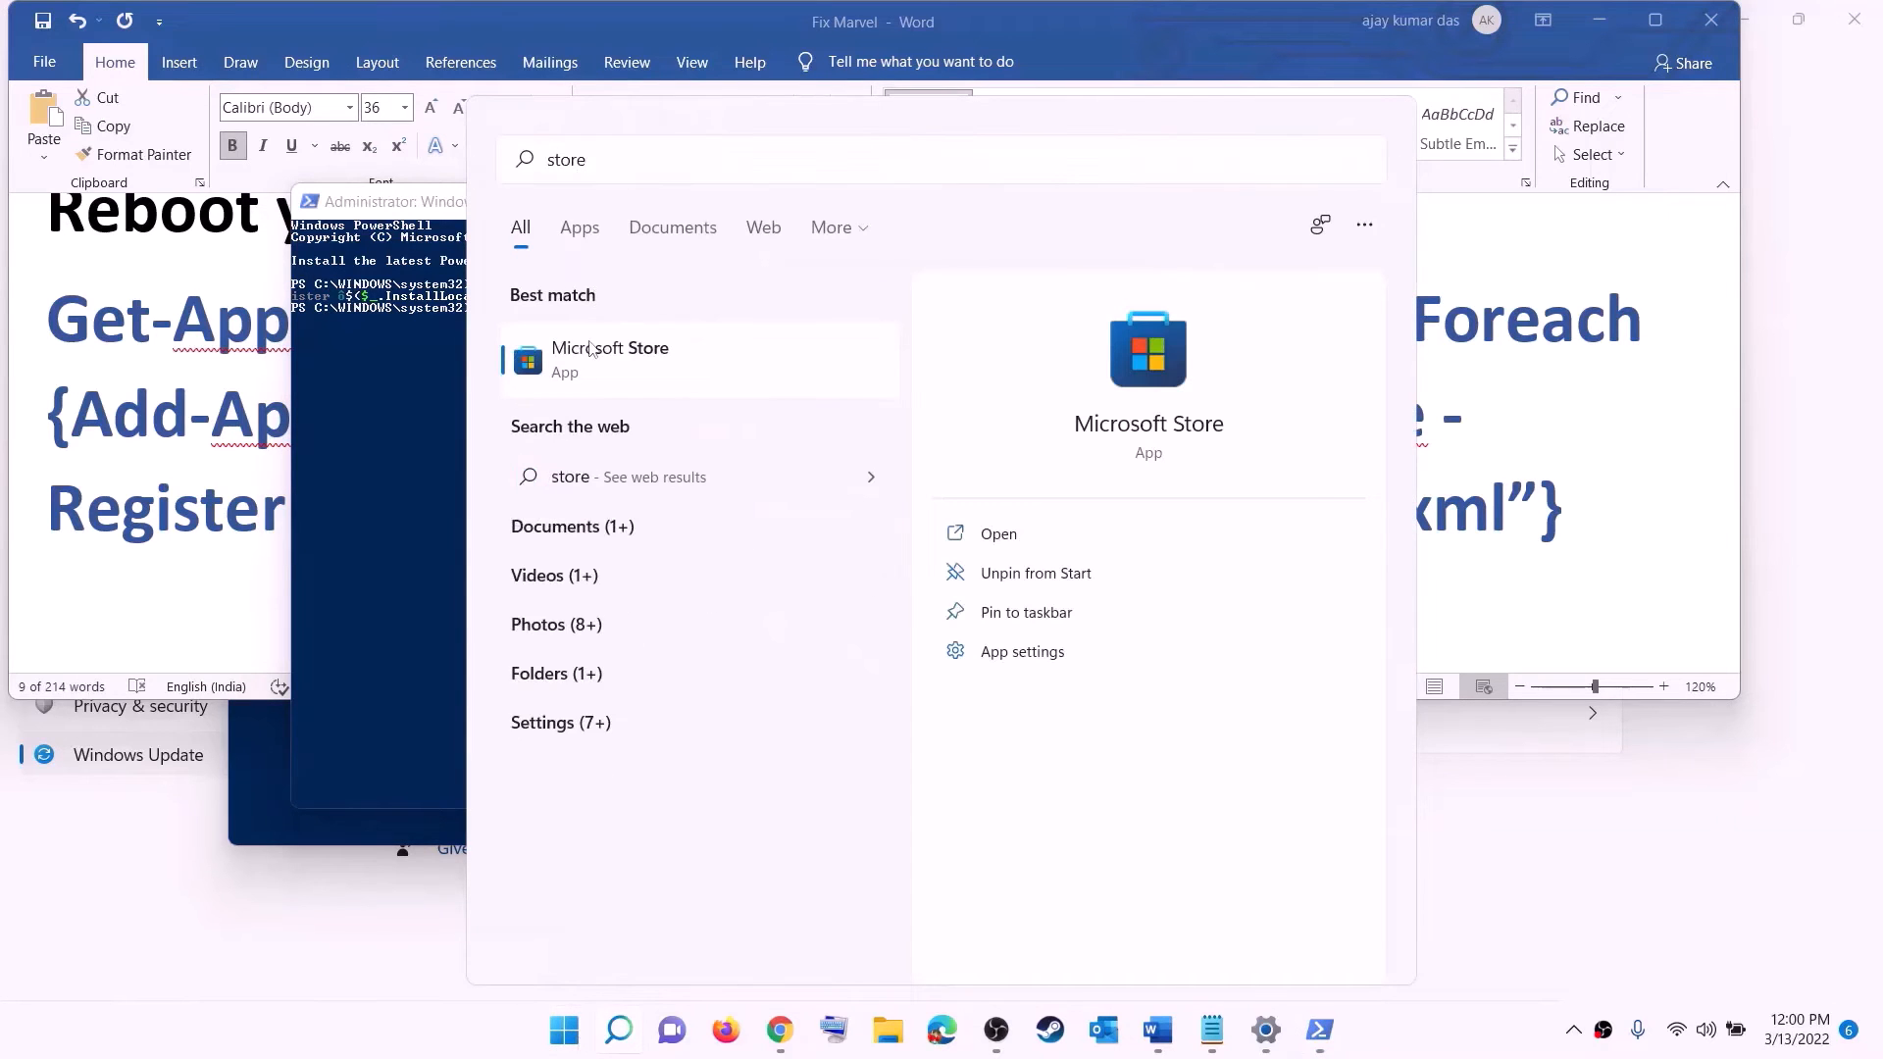
{"action": "left_click", "coordinate": [589, 343]}
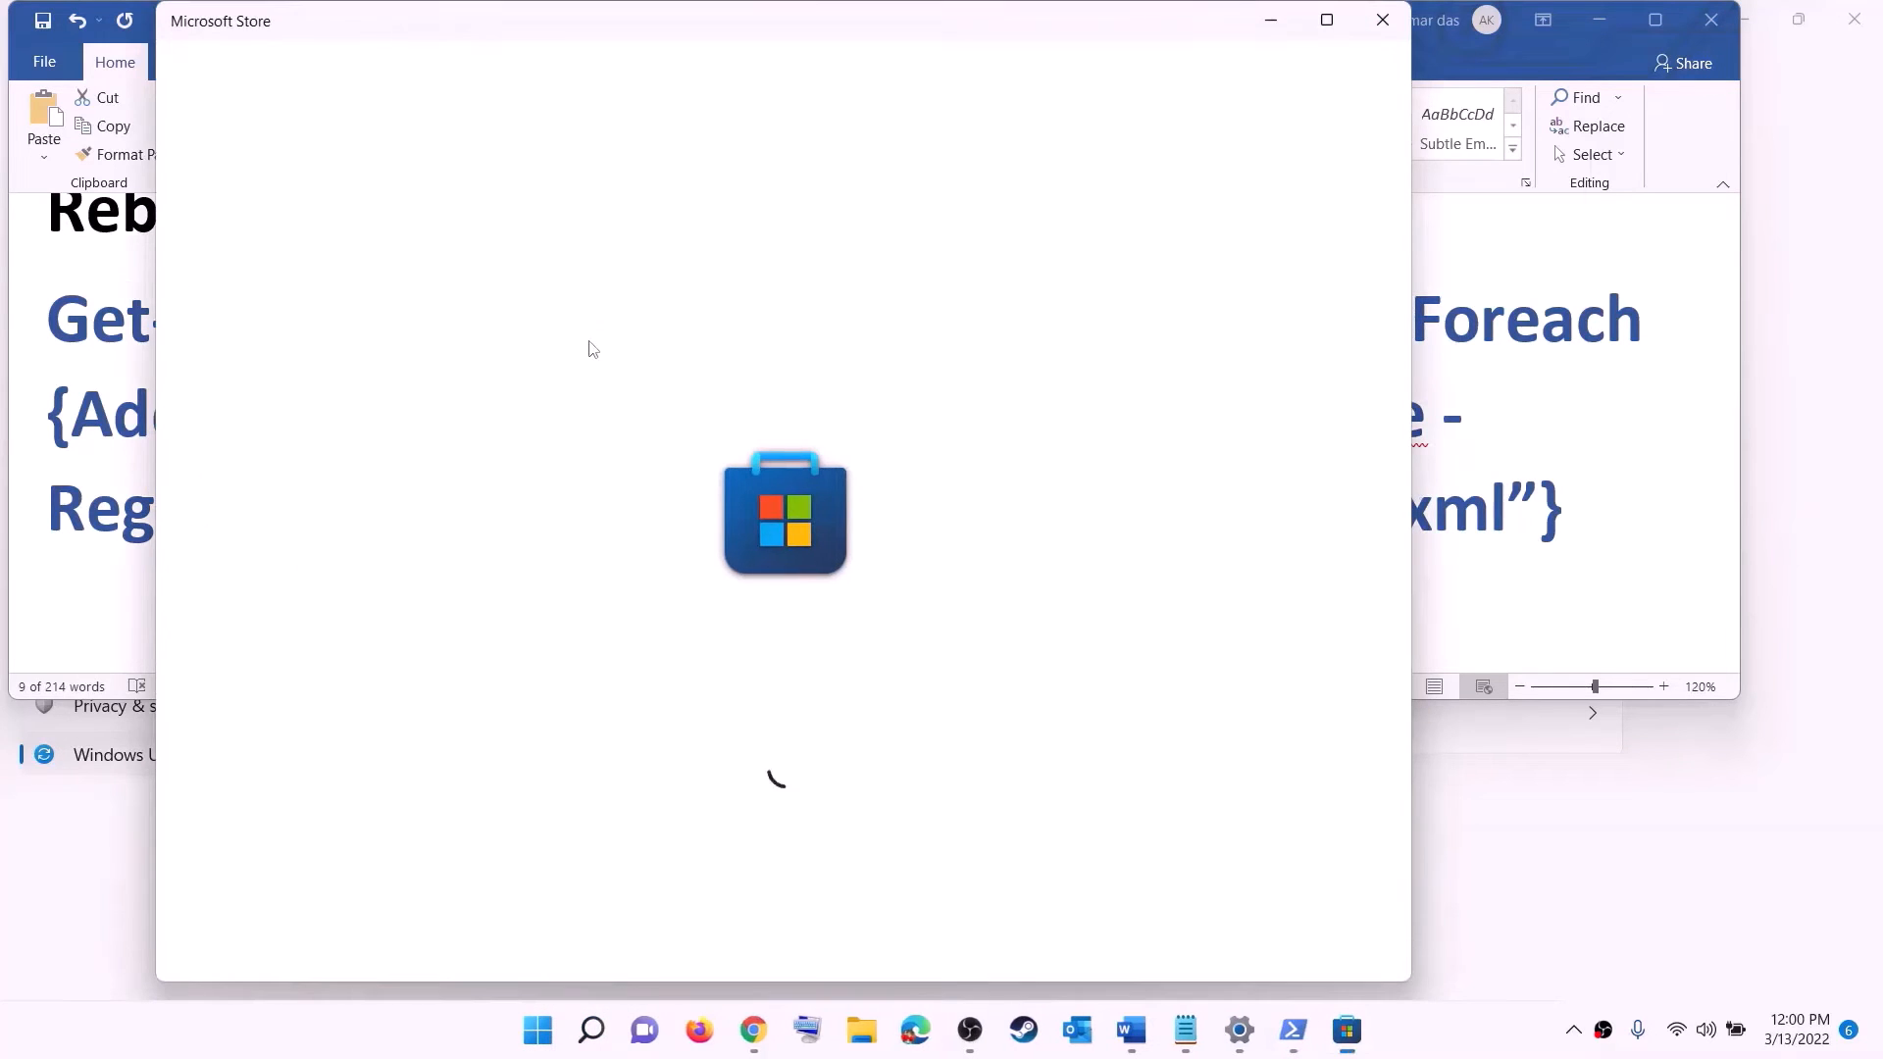
{"action": "left_click", "coordinate": [1326, 20]}
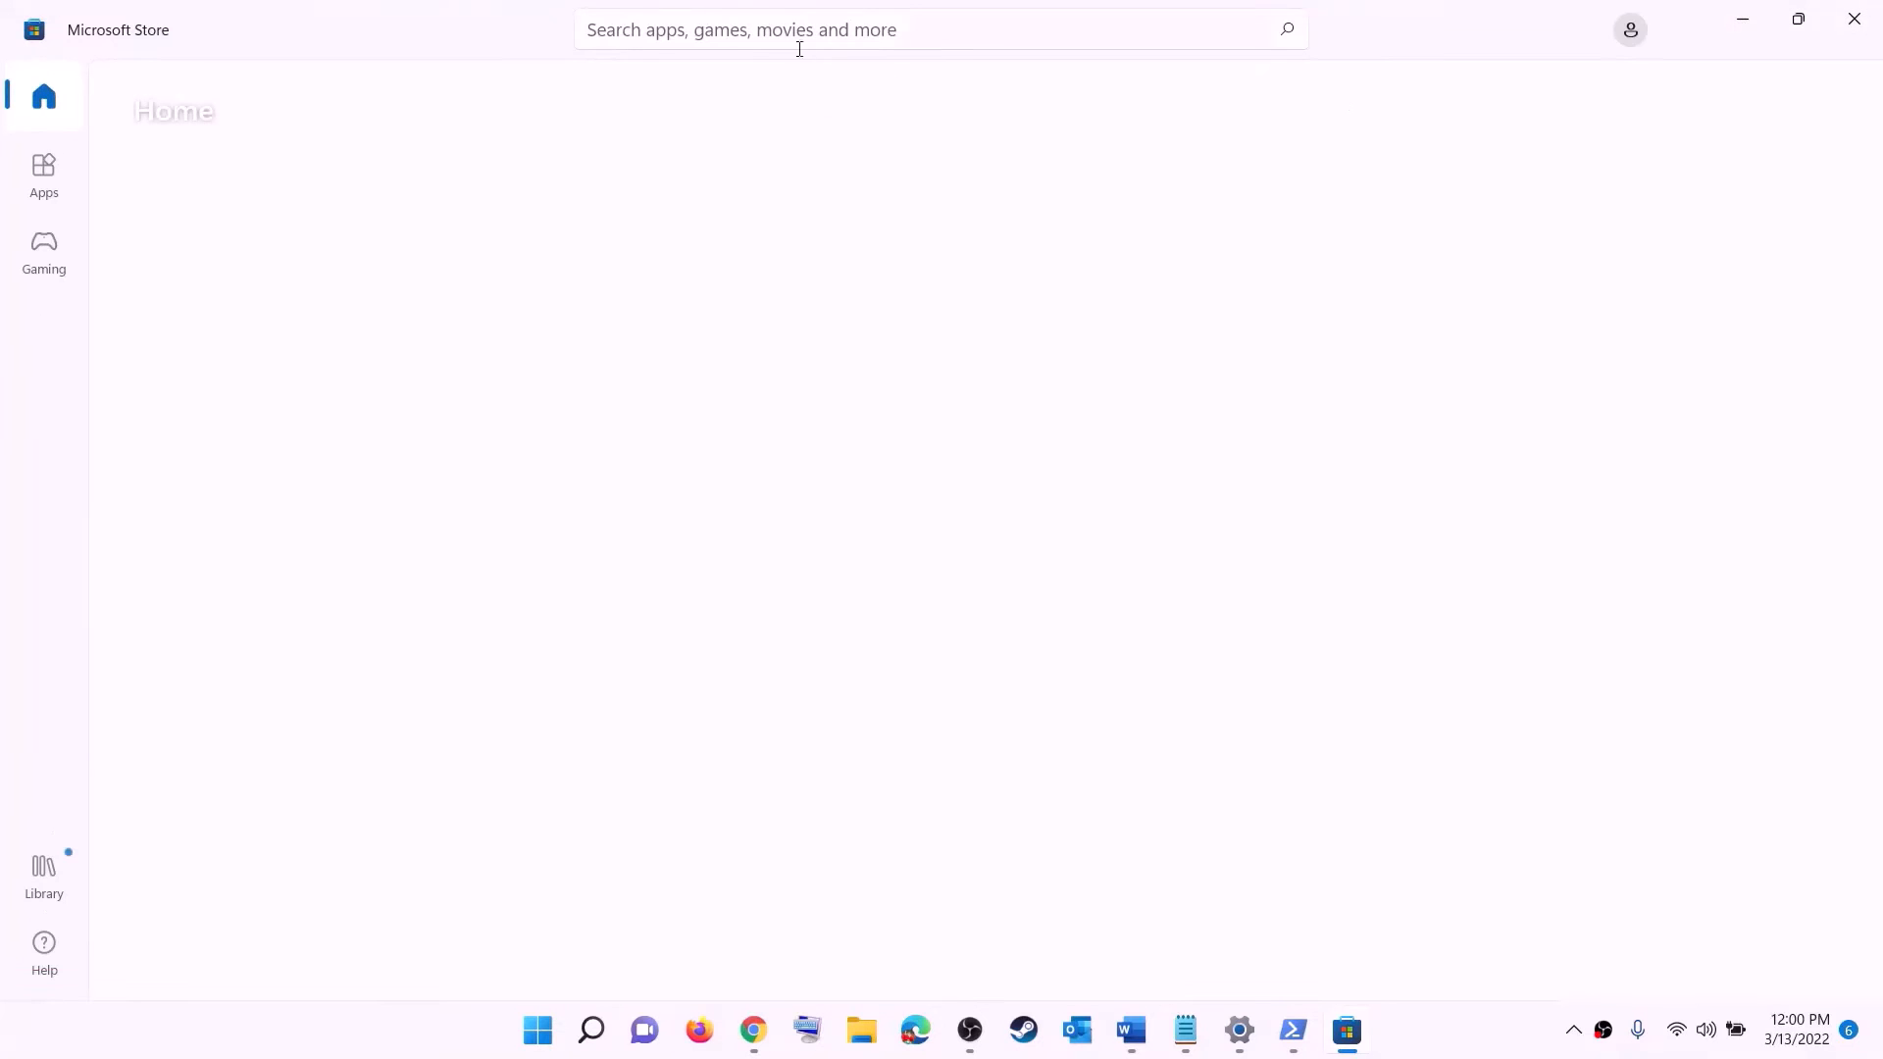
Search the Store for "xbox" and open the Xbox app's product page
{"action": "left_click", "coordinate": [708, 29]}
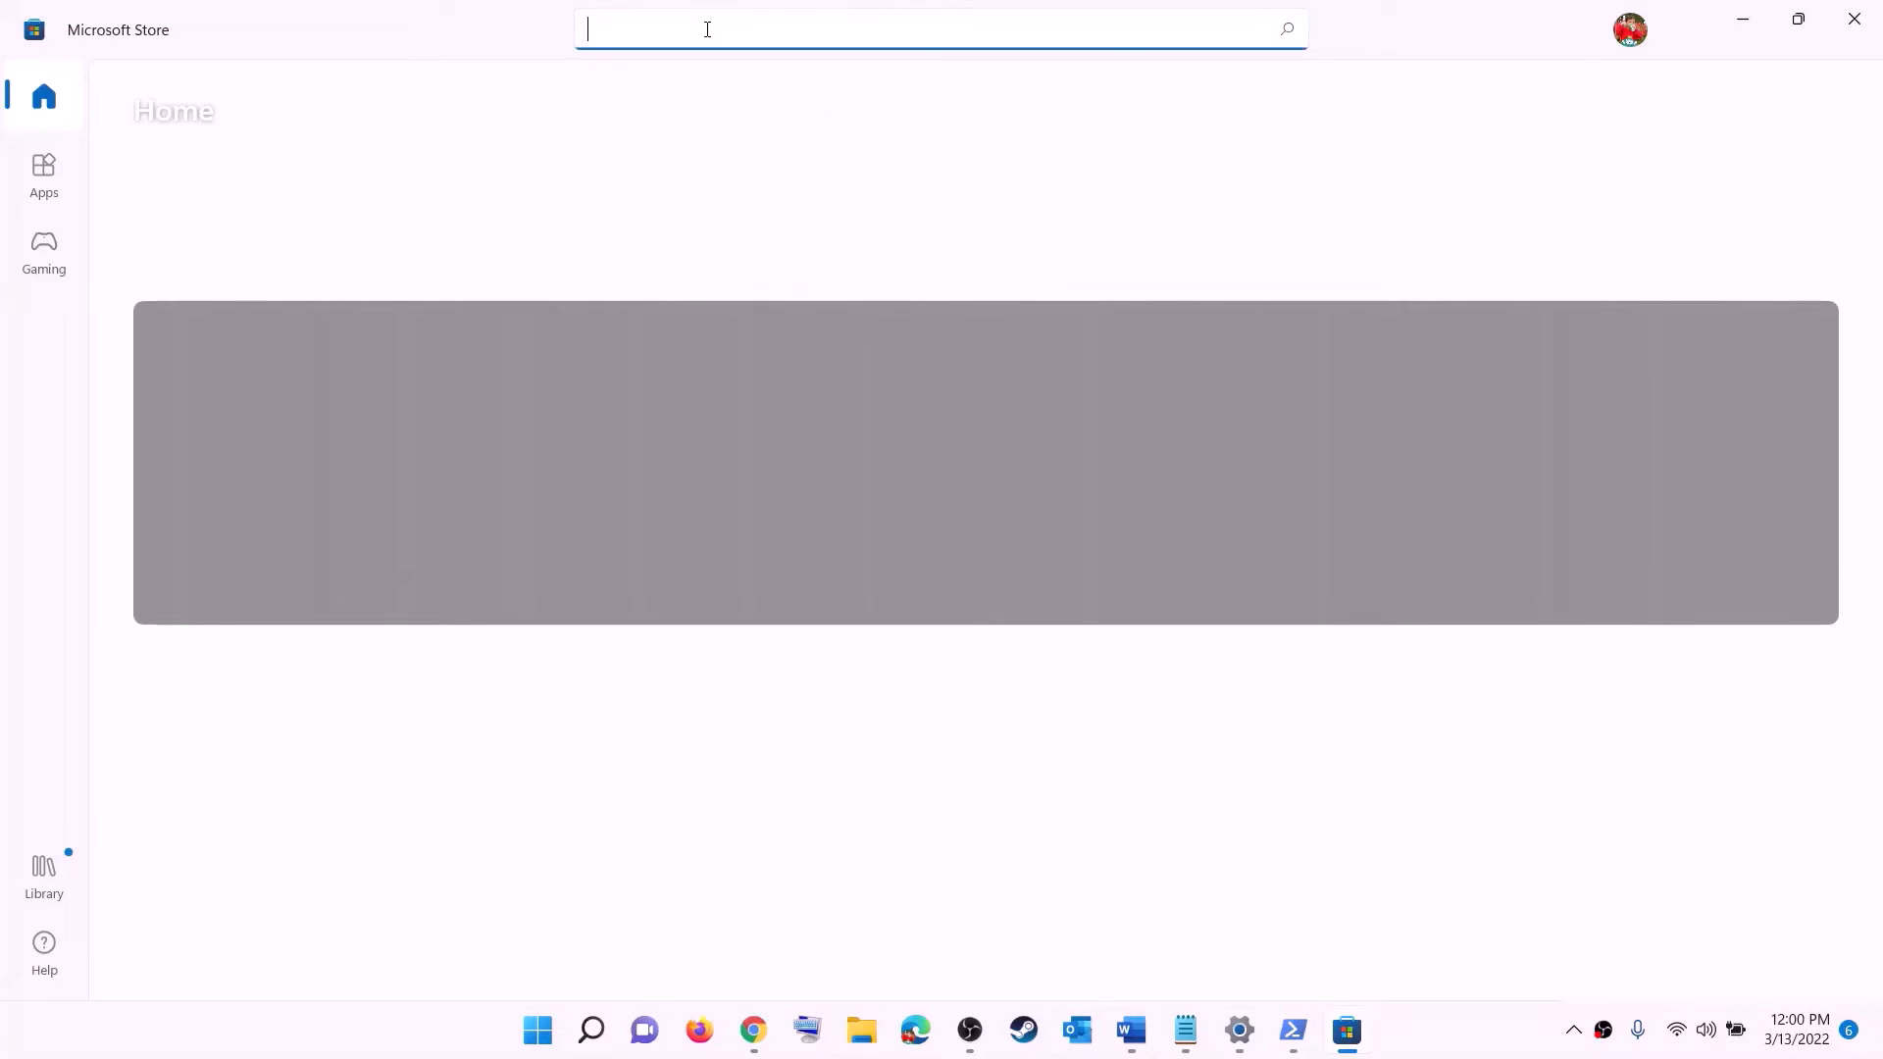
{"action": "type", "text": "xbo"}
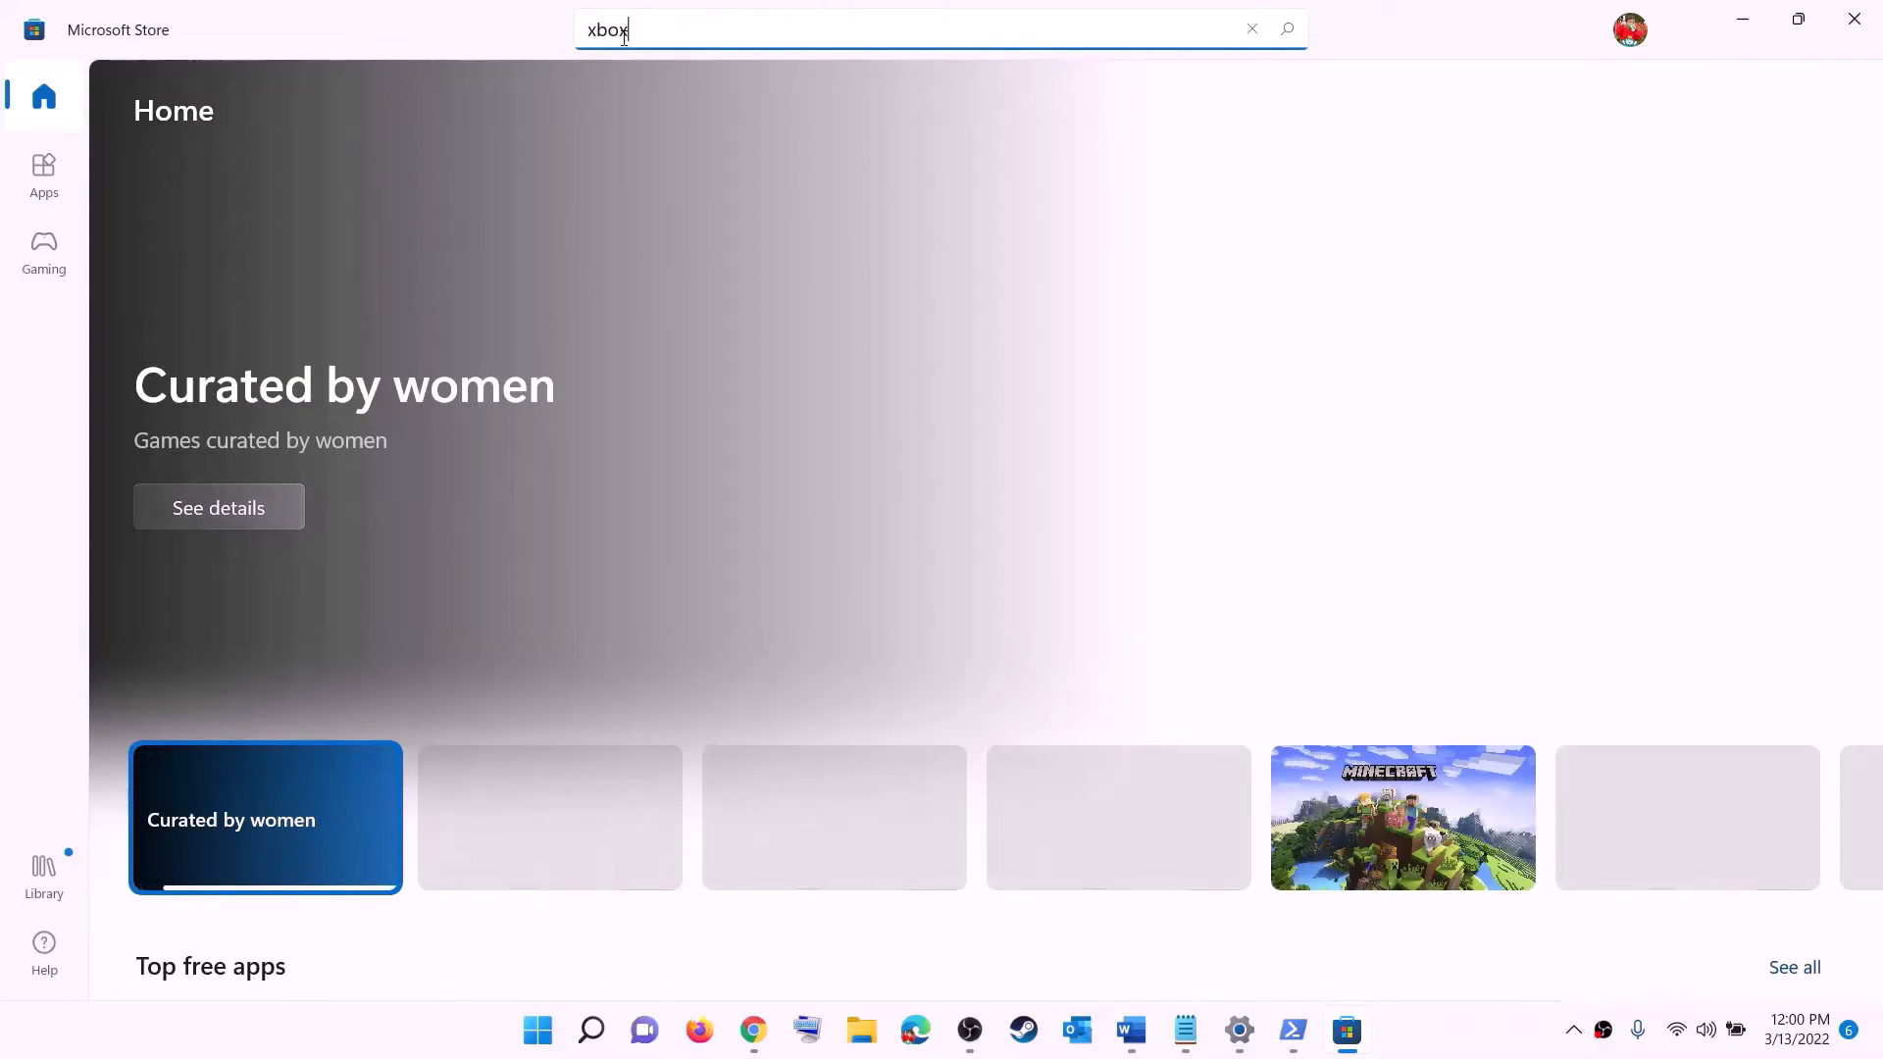
{"action": "type", "text": "x"}
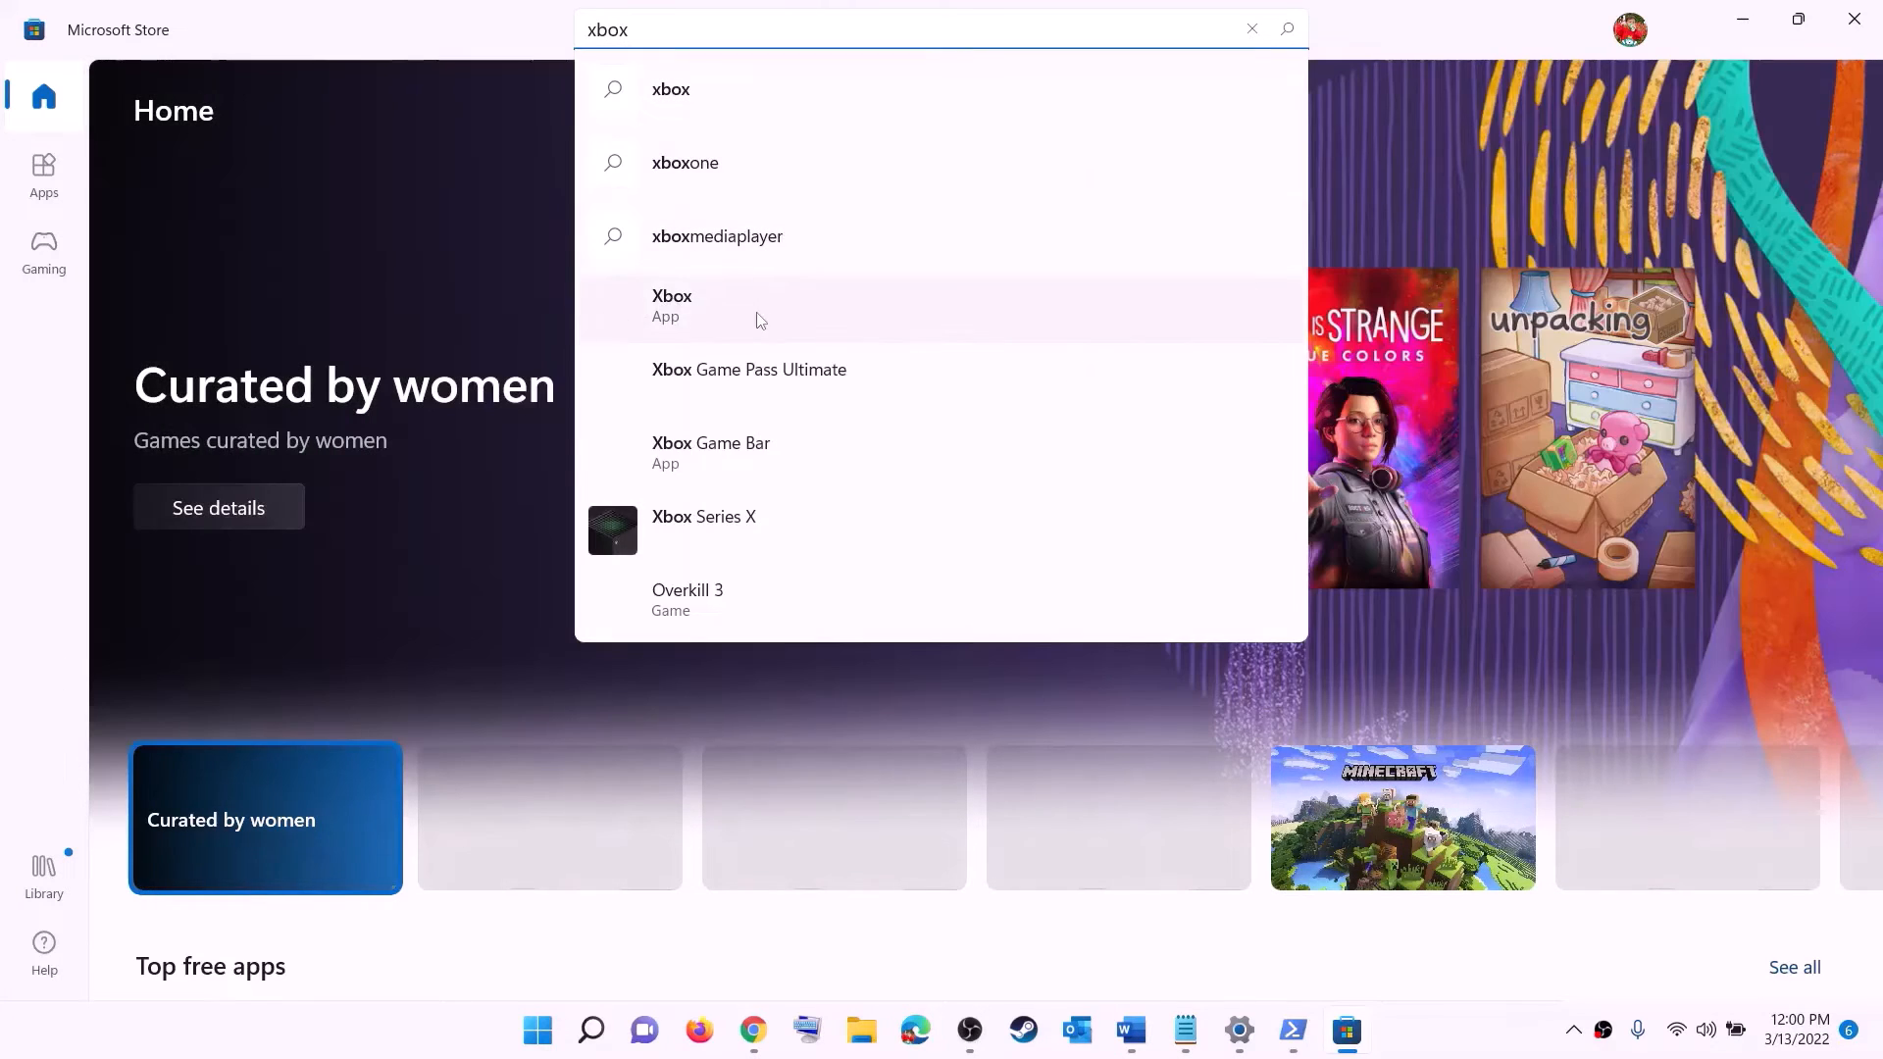
{"action": "left_click", "coordinate": [711, 312]}
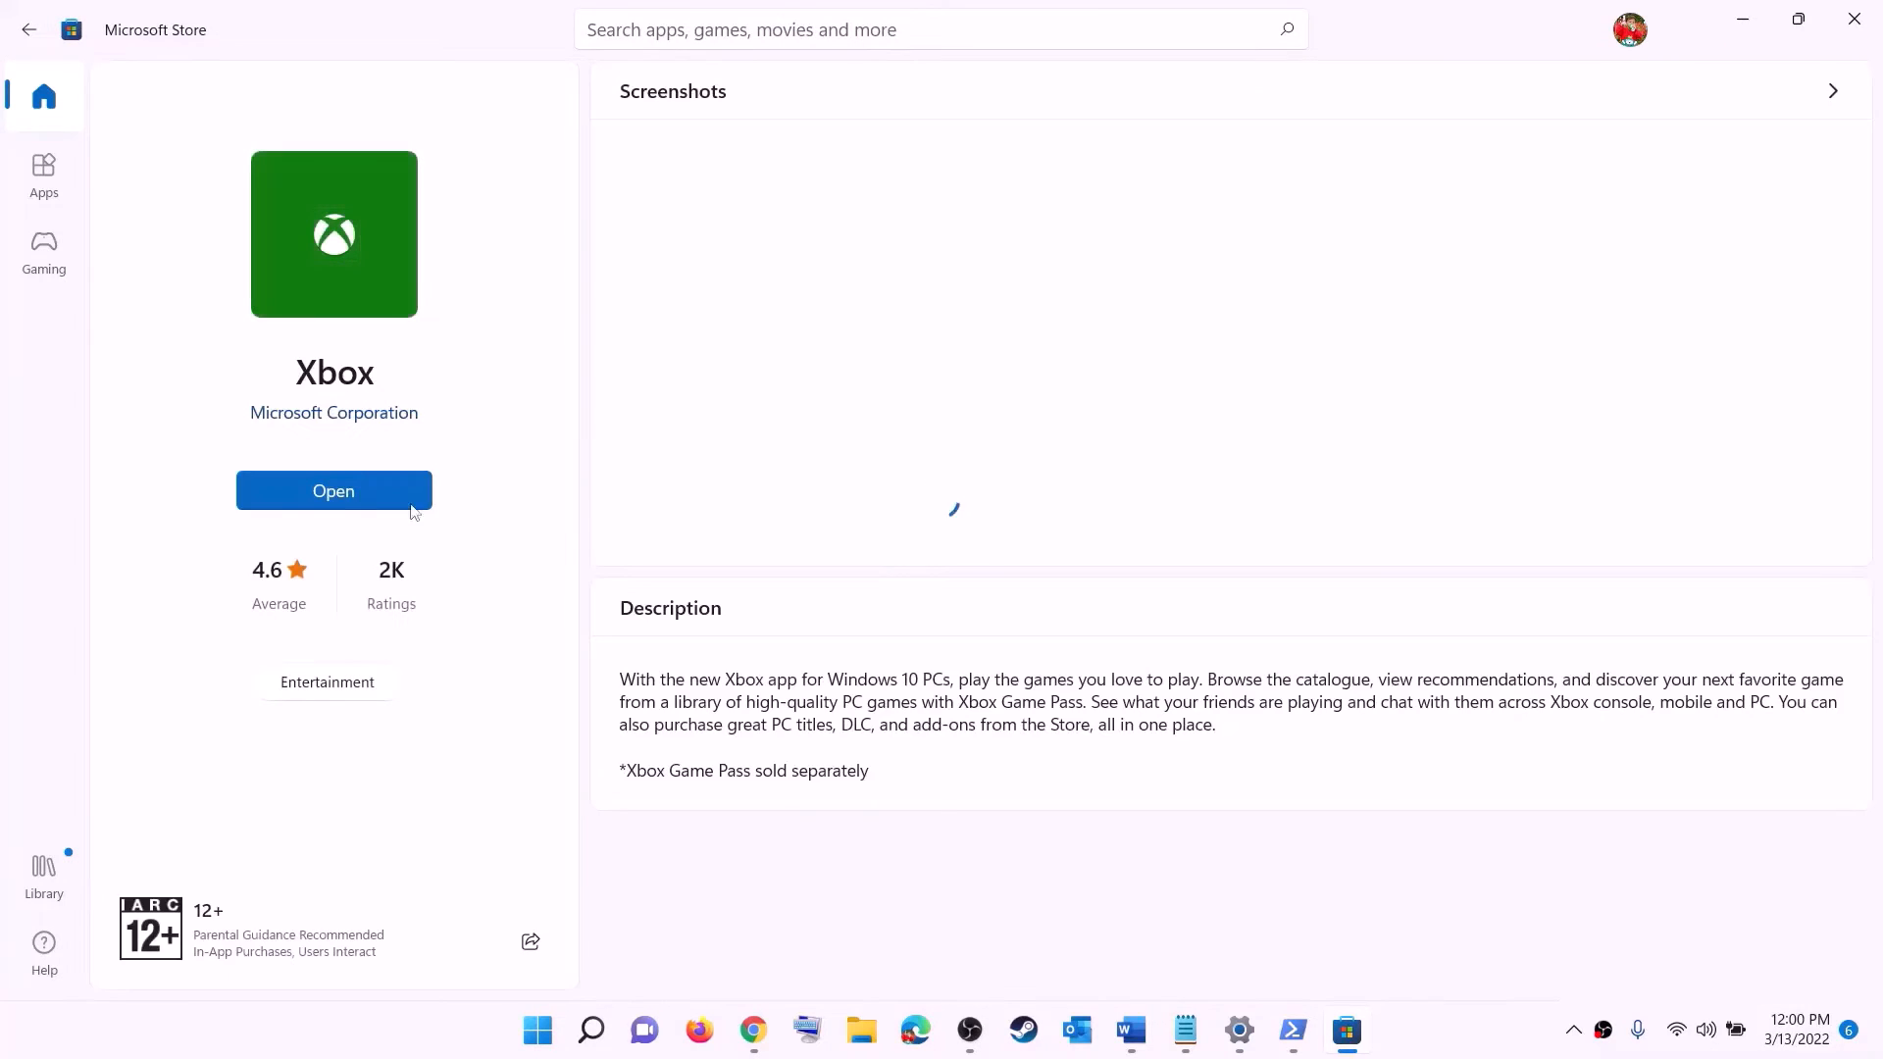
{"action": "left_click", "coordinate": [298, 494]}
Go to Step 12 in the Word instructions and highlight the advice on installing to the C drive or a different drive
{"action": "left_click", "coordinate": [1133, 1029]}
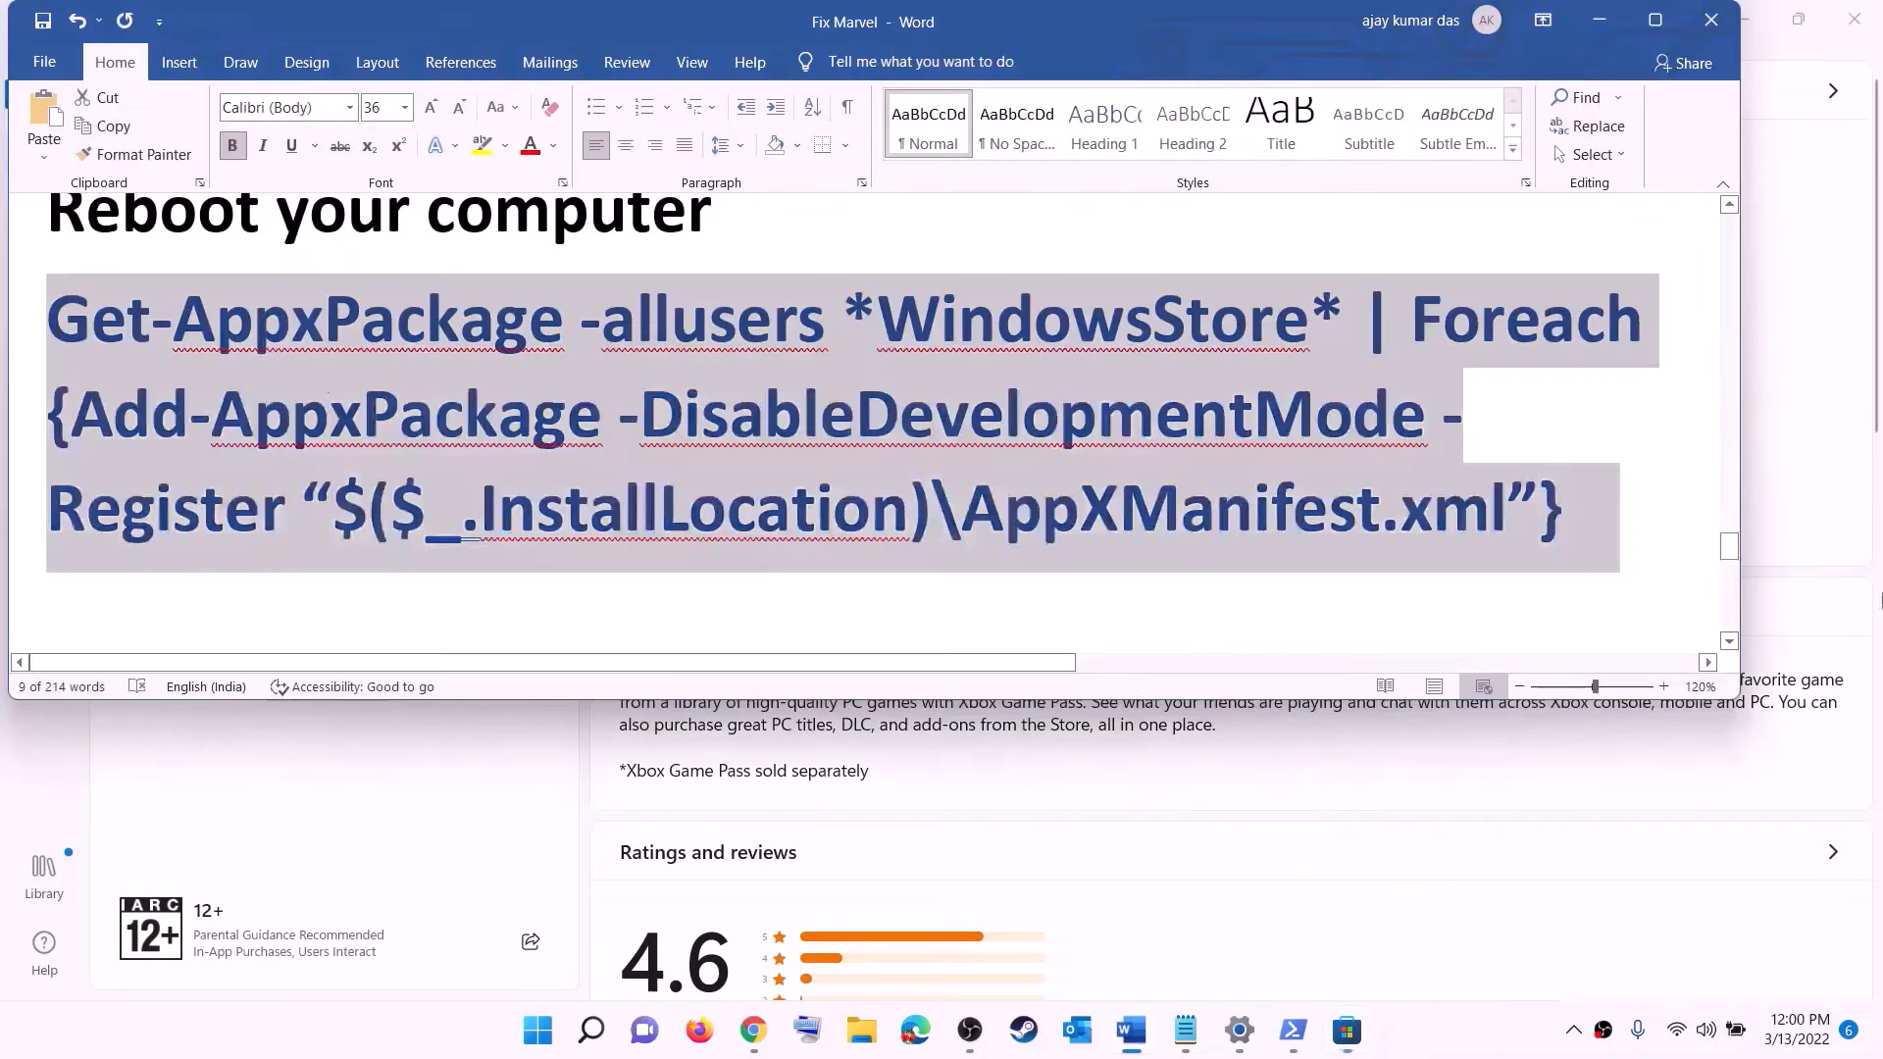
{"action": "scroll", "coordinate": [485, 481], "scroll_direction": "down", "scroll_amount": 5}
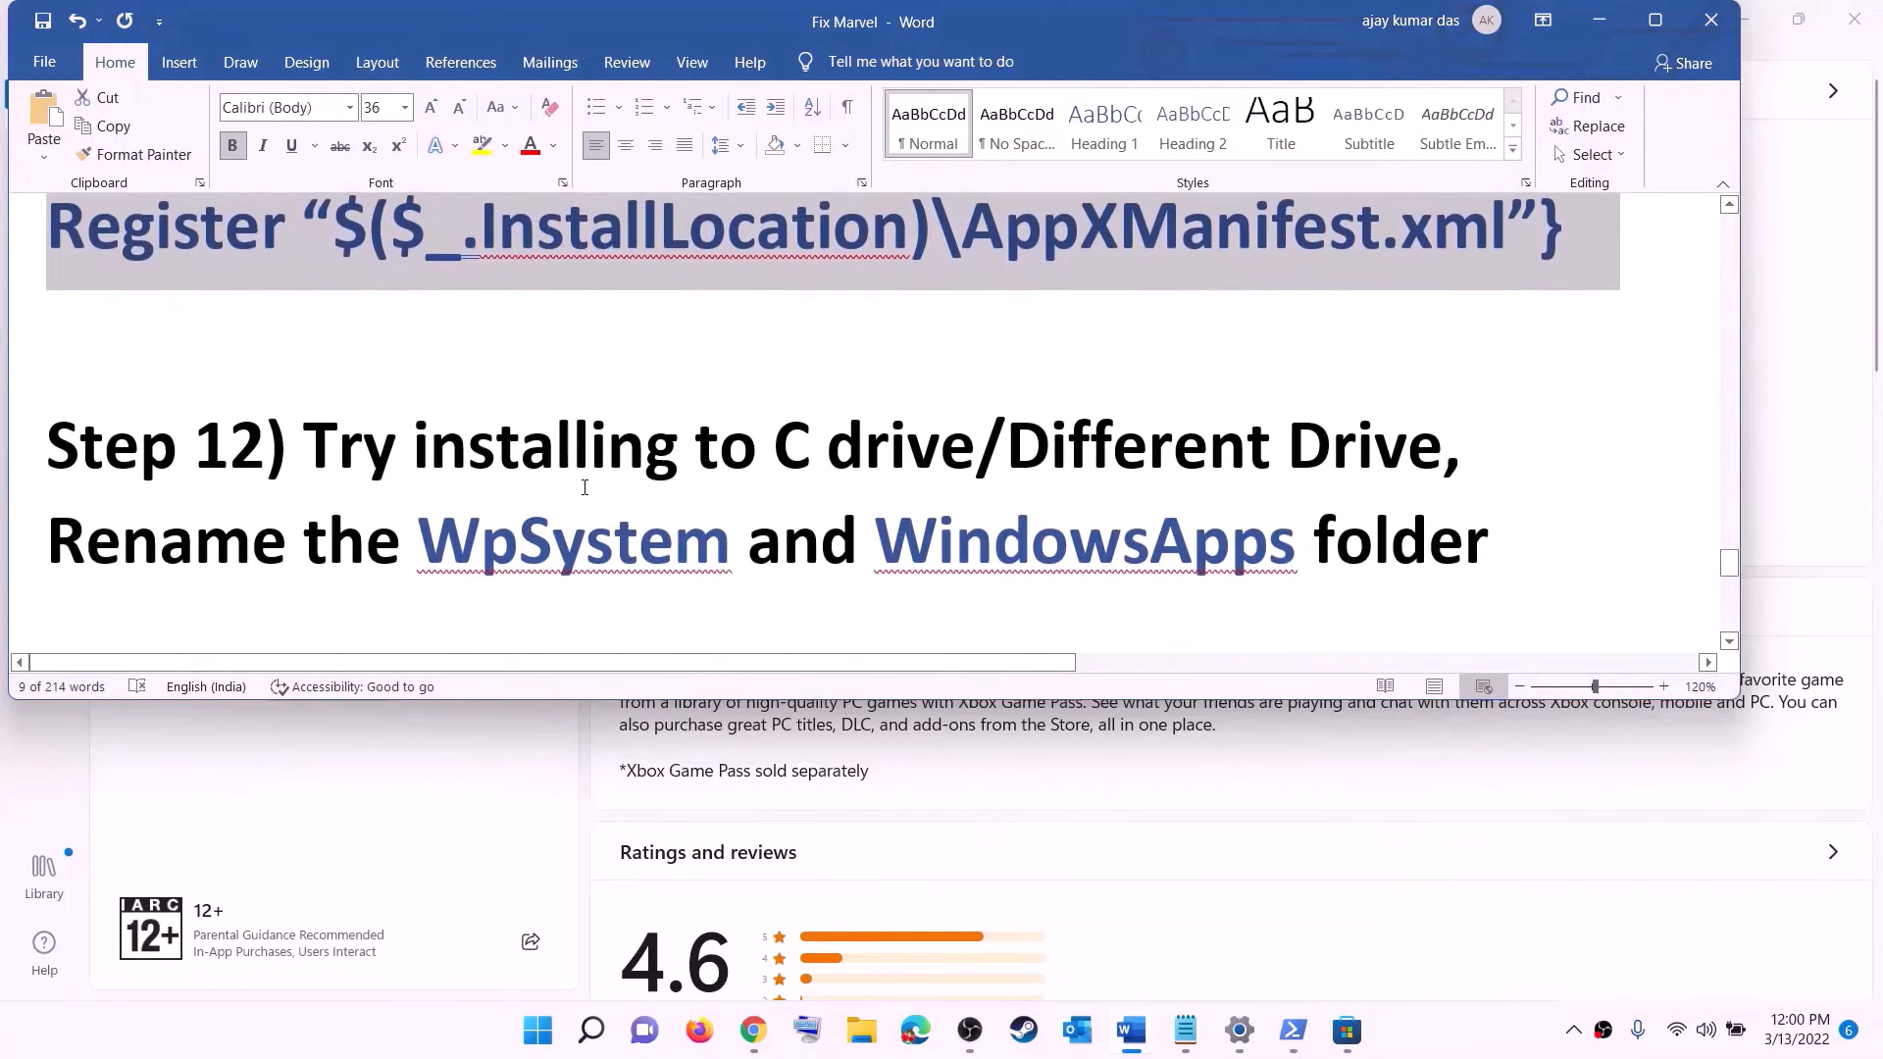
{"action": "left_click_drag", "start_coordinate": [266, 384], "coordinate": [1283, 377]}
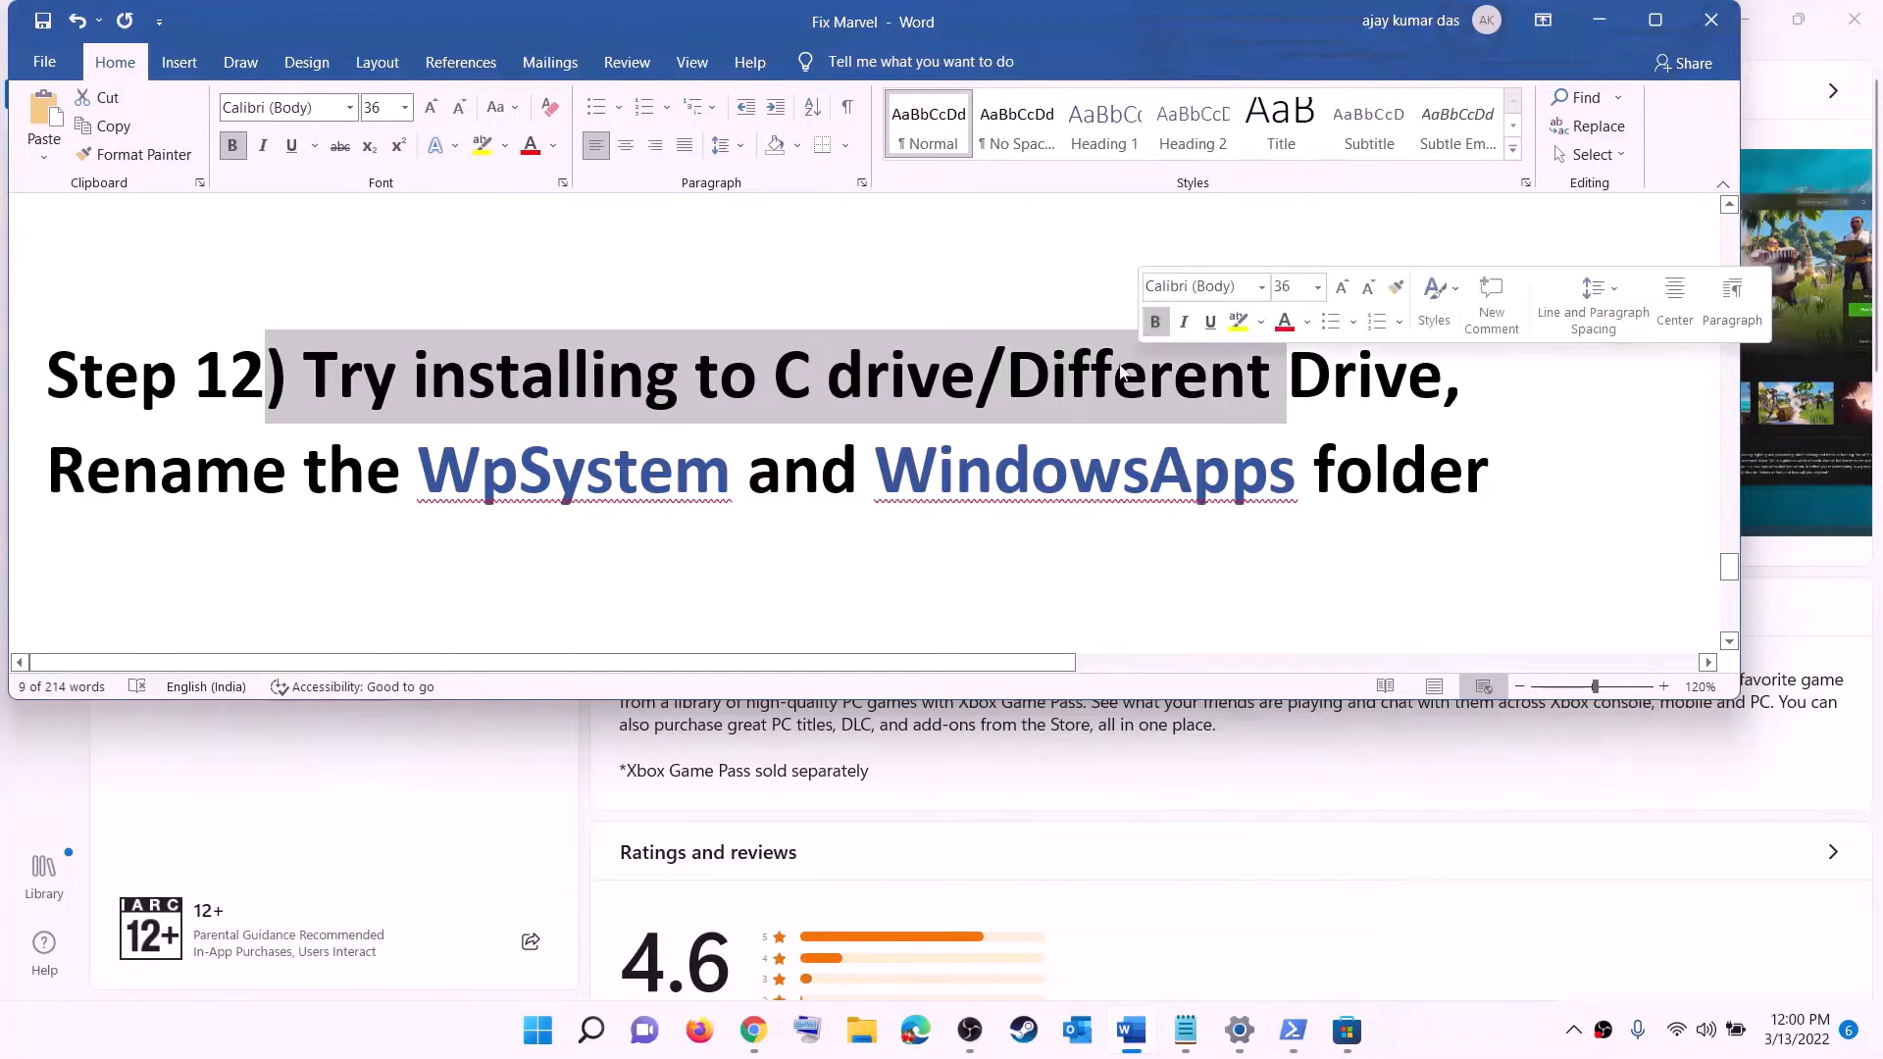
{"action": "left_click", "coordinate": [799, 379]}
{"action": "double_click", "coordinate": [799, 379]}
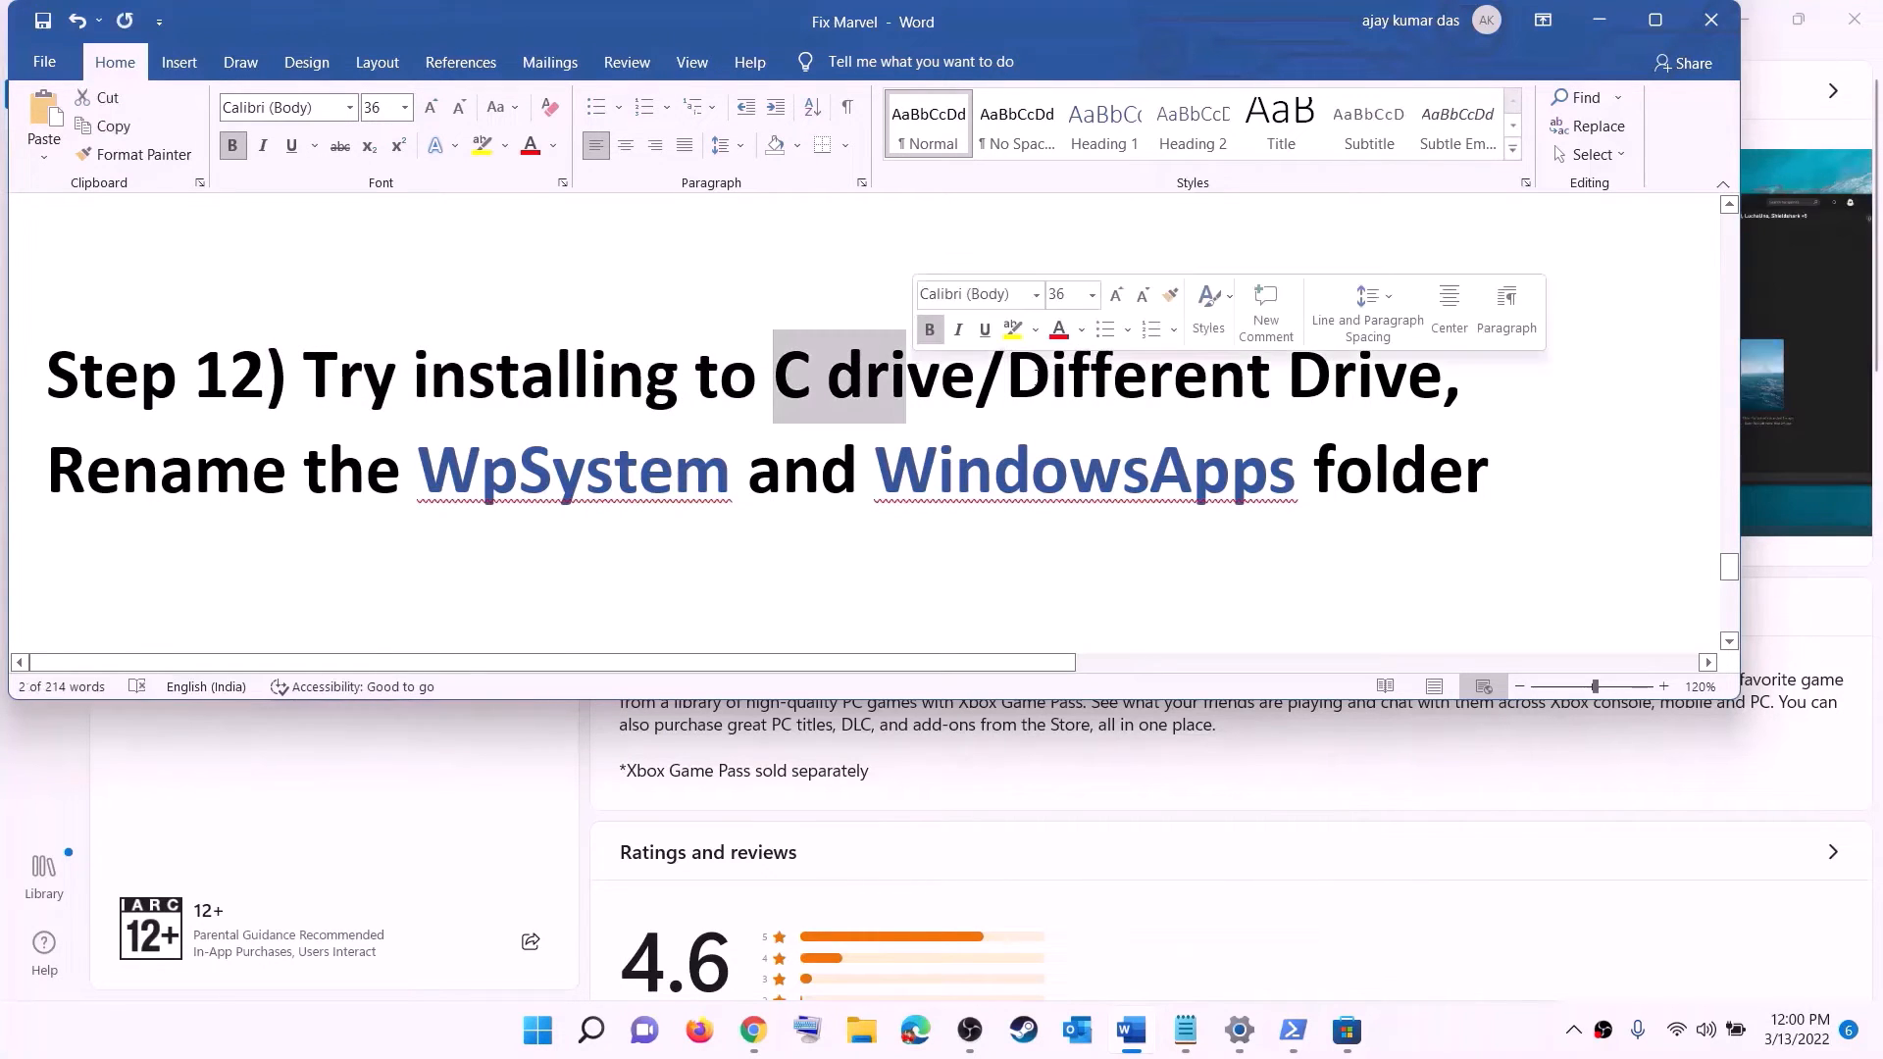
{"action": "left_click_drag", "start_coordinate": [1010, 378], "coordinate": [1406, 381]}
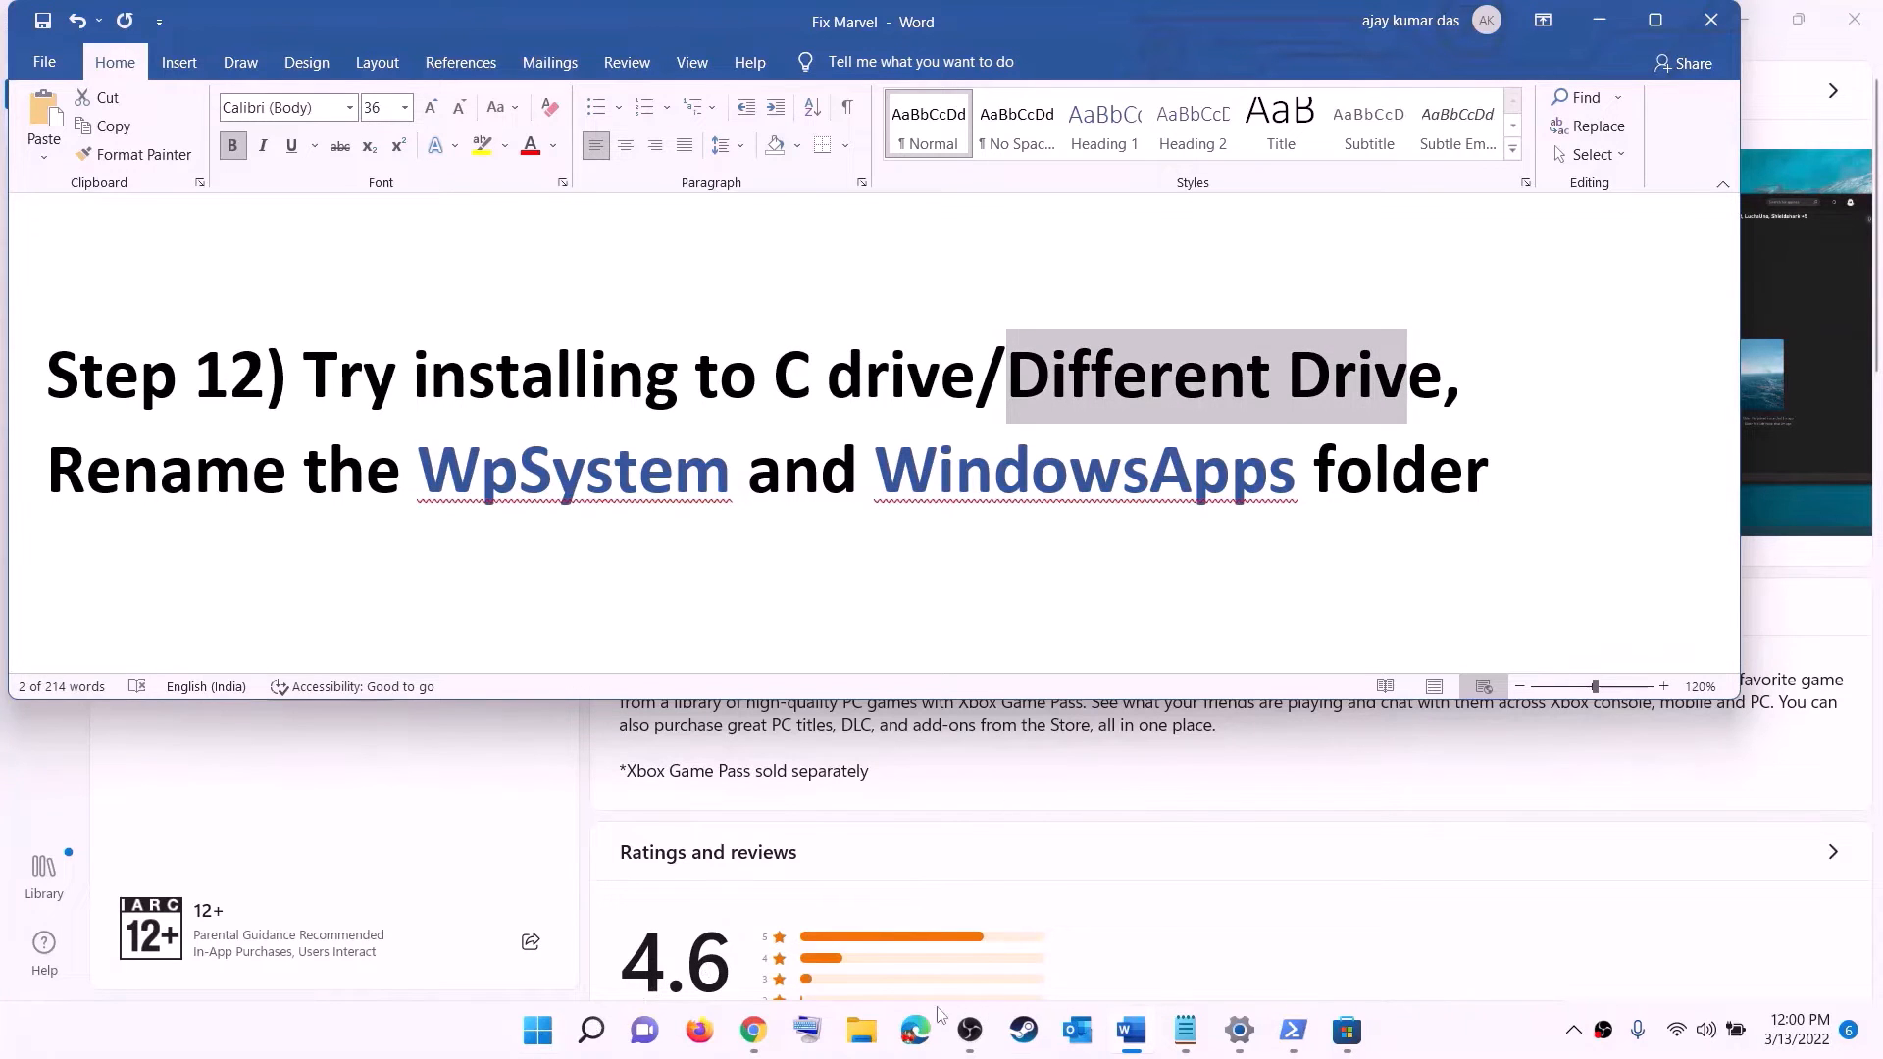
Open the System Storage page in Windows Settings and expand Advanced storage settings
{"action": "left_click", "coordinate": [537, 1042]}
{"action": "left_click", "coordinate": [883, 412]}
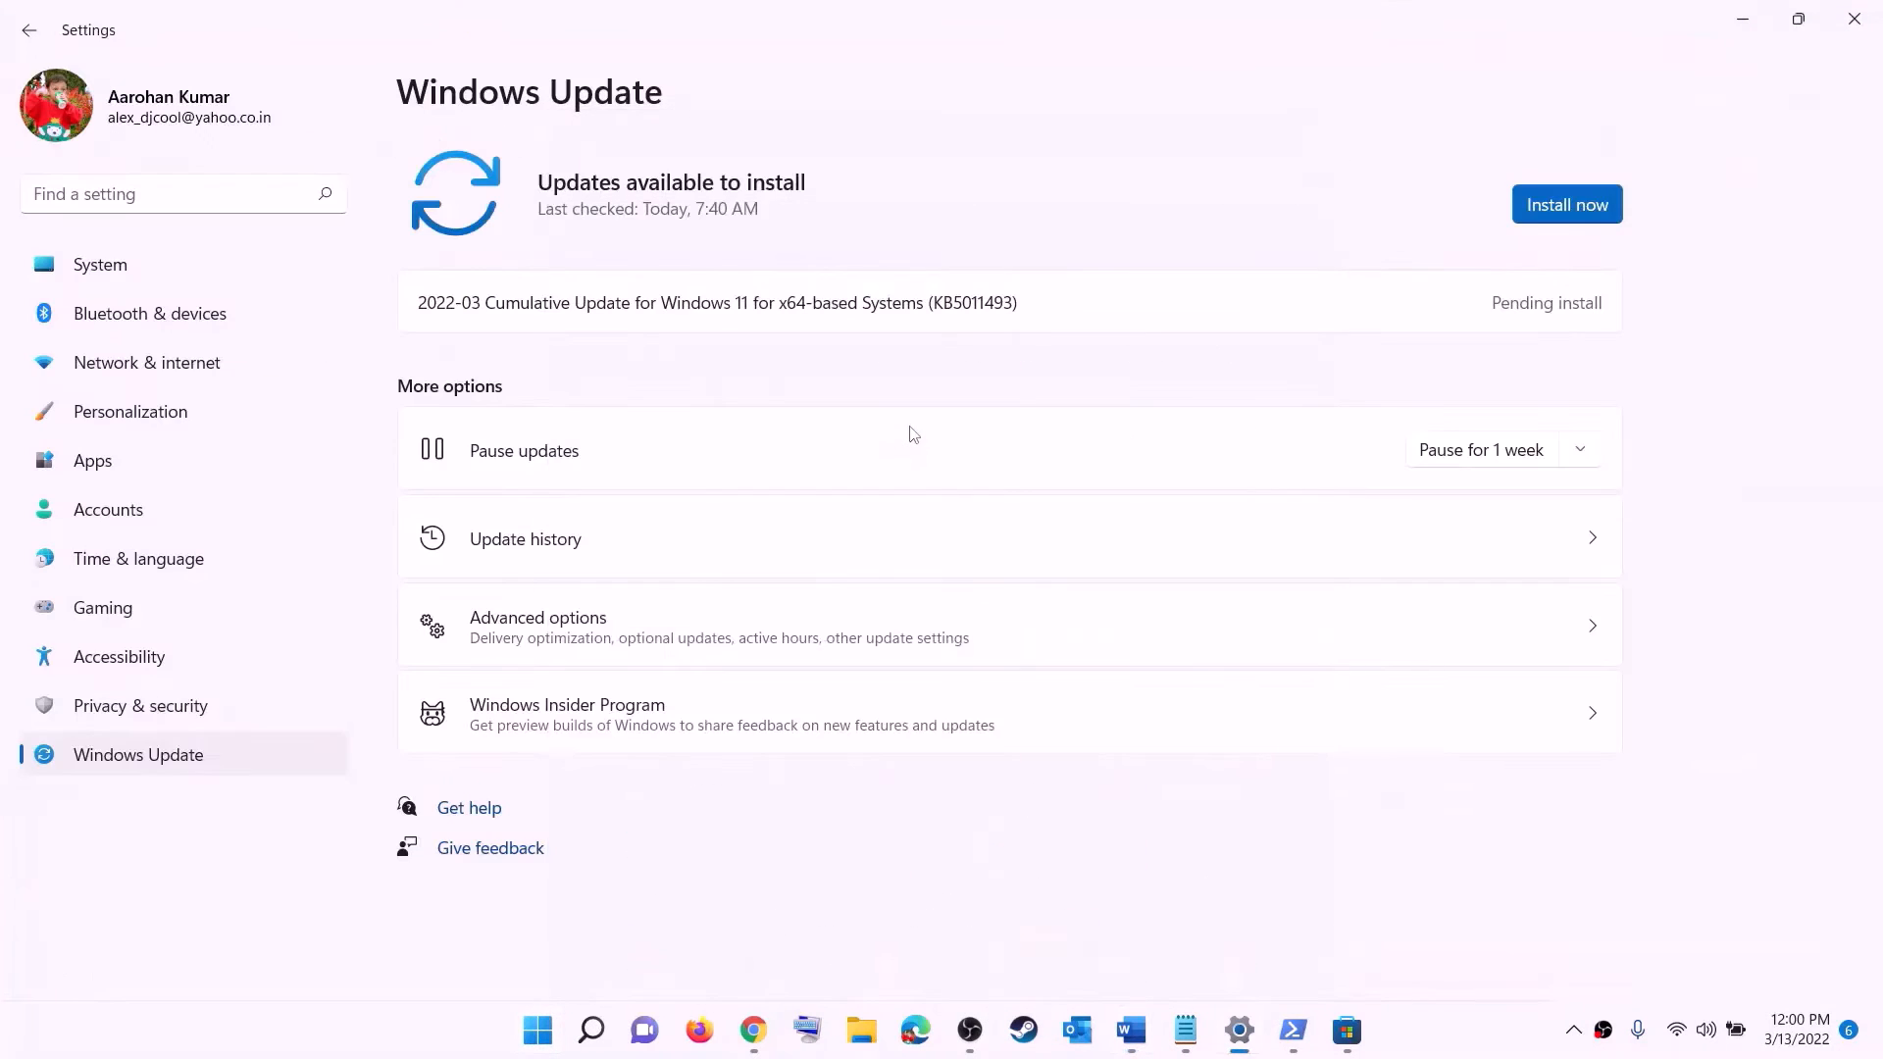
{"action": "left_click", "coordinate": [102, 265]}
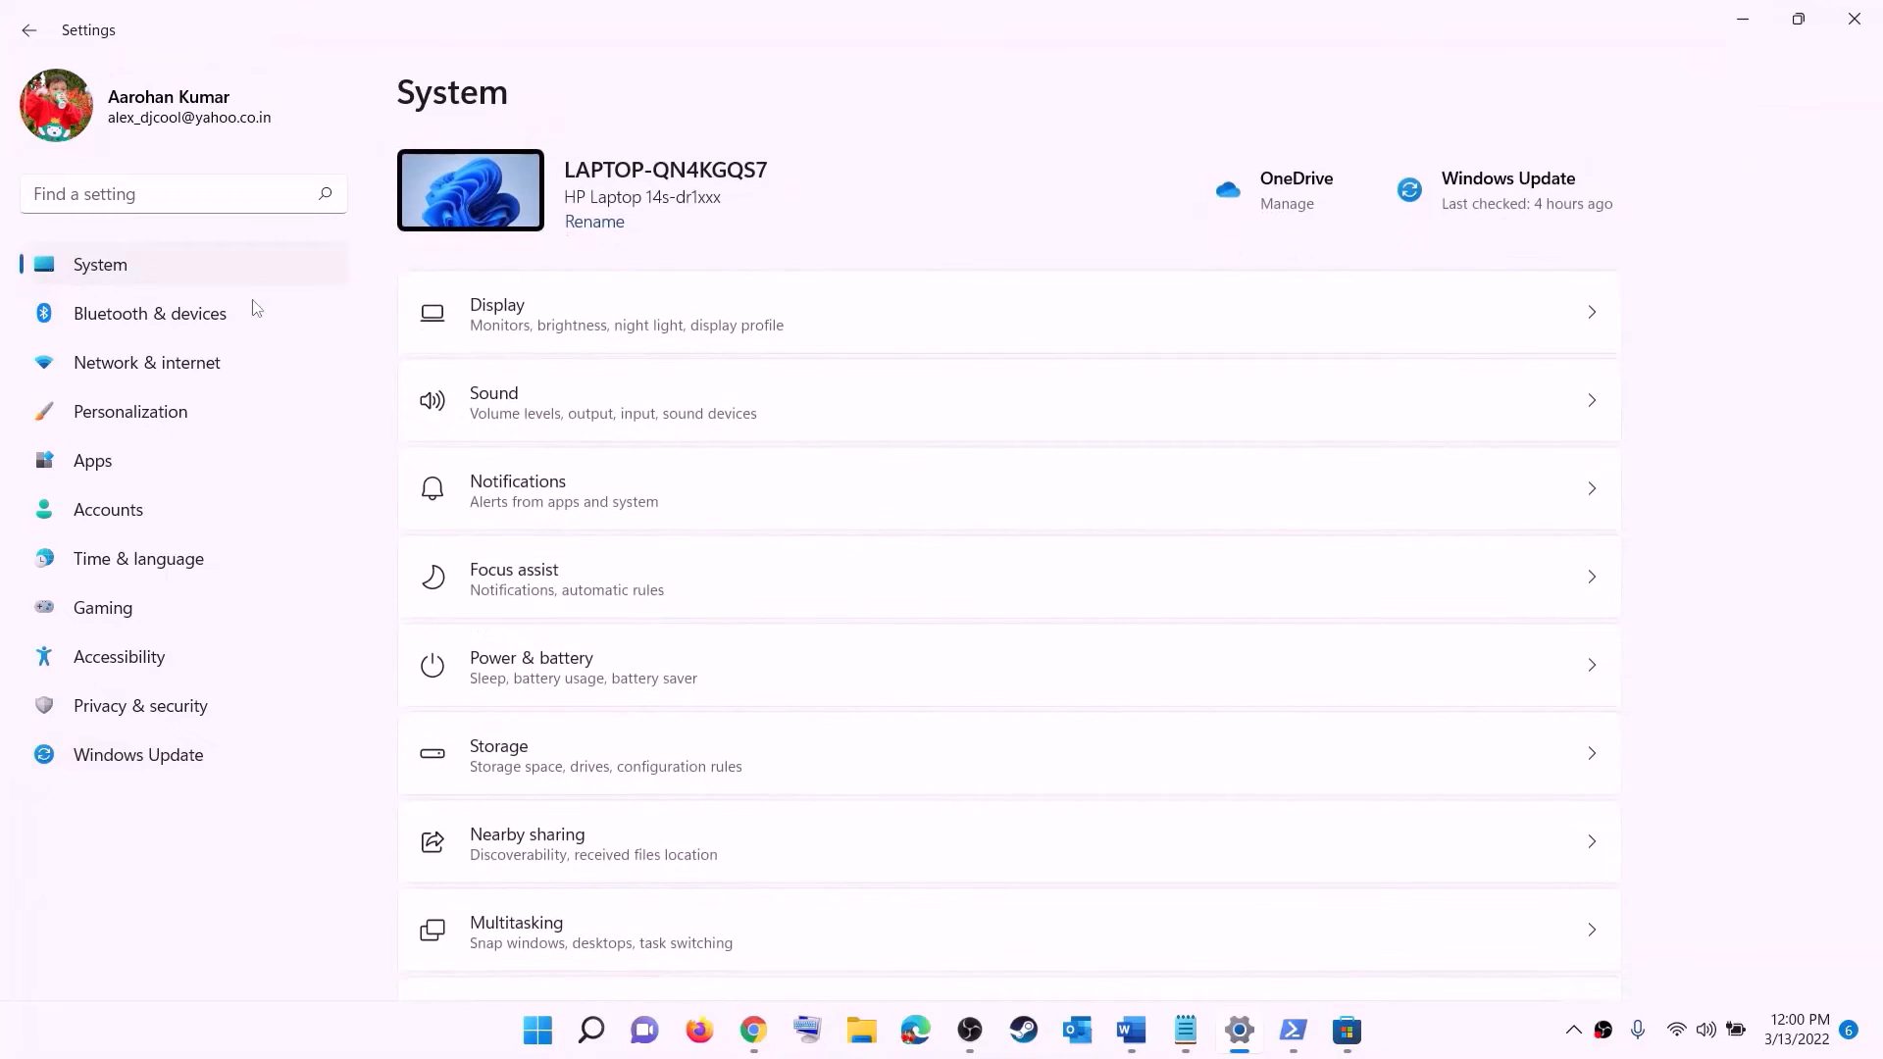
{"action": "scroll", "coordinate": [427, 497], "scroll_direction": "down", "scroll_amount": 3}
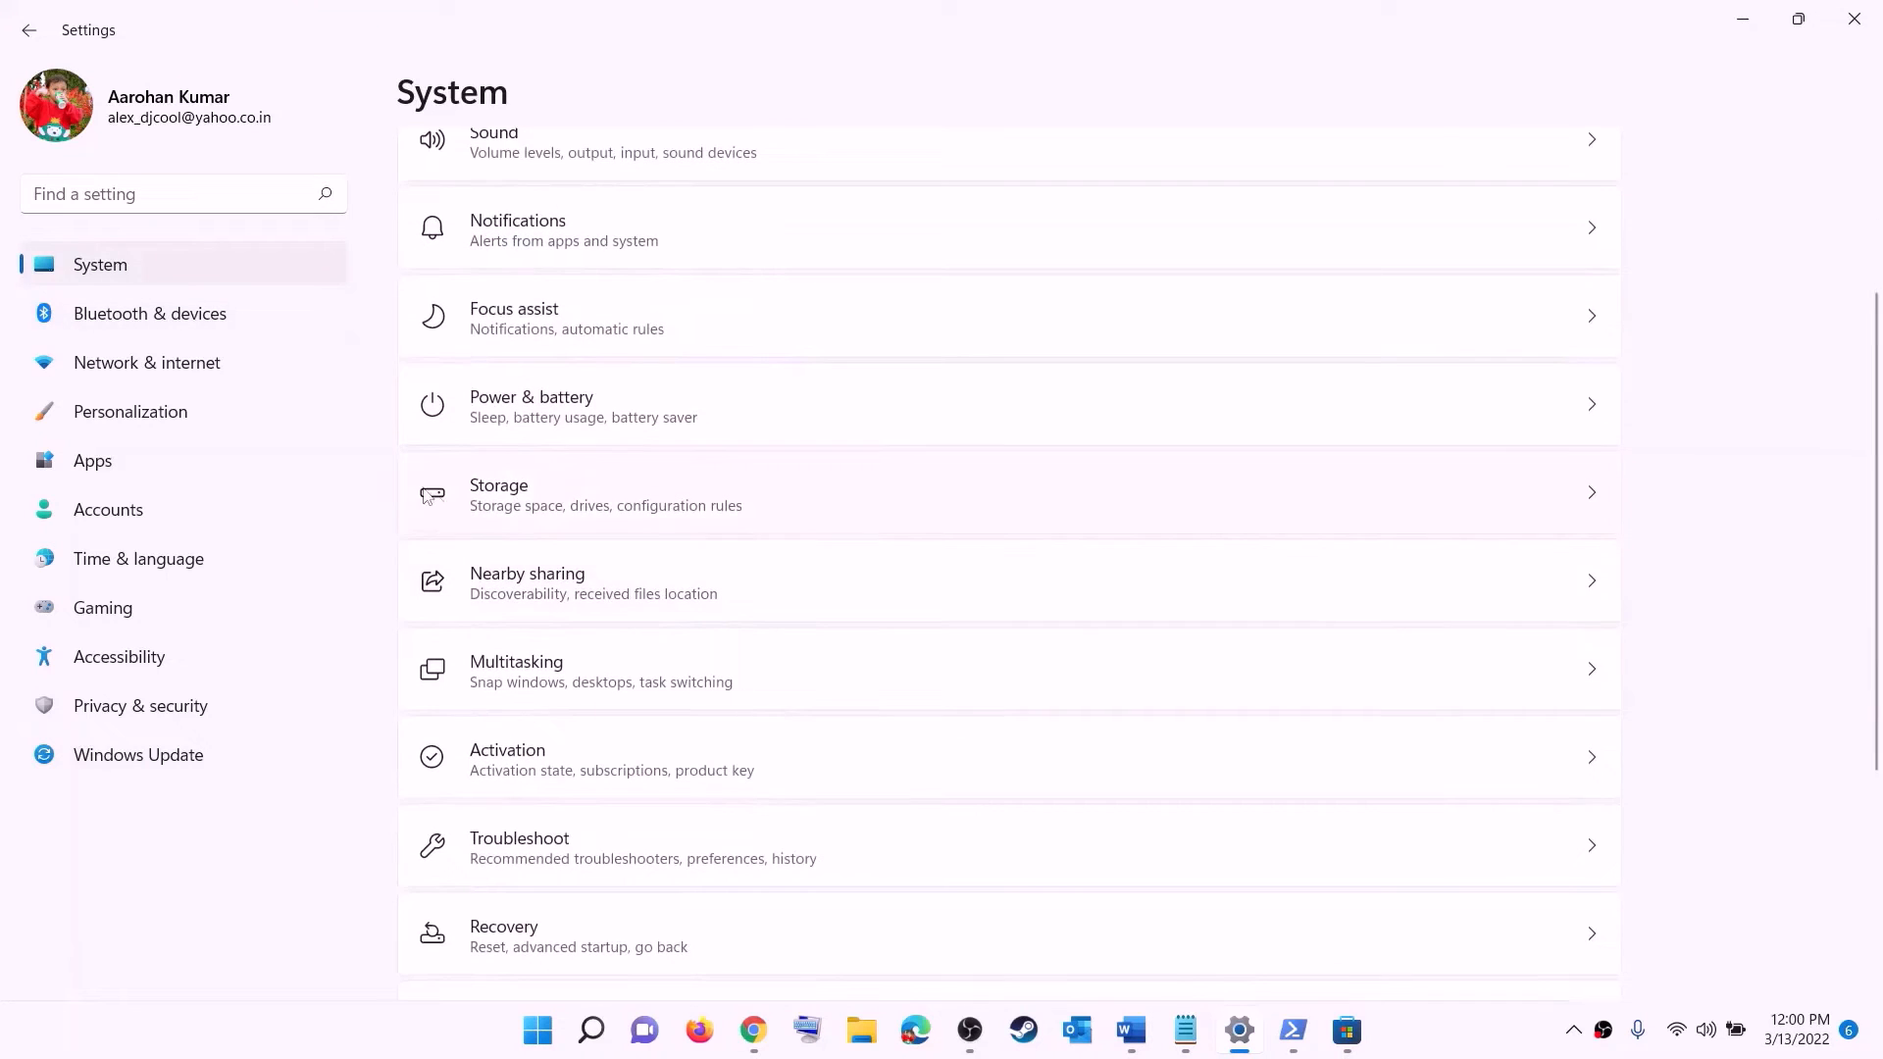
{"action": "left_click", "coordinate": [503, 521]}
{"action": "scroll", "coordinate": [699, 693], "scroll_direction": "down", "scroll_amount": 5}
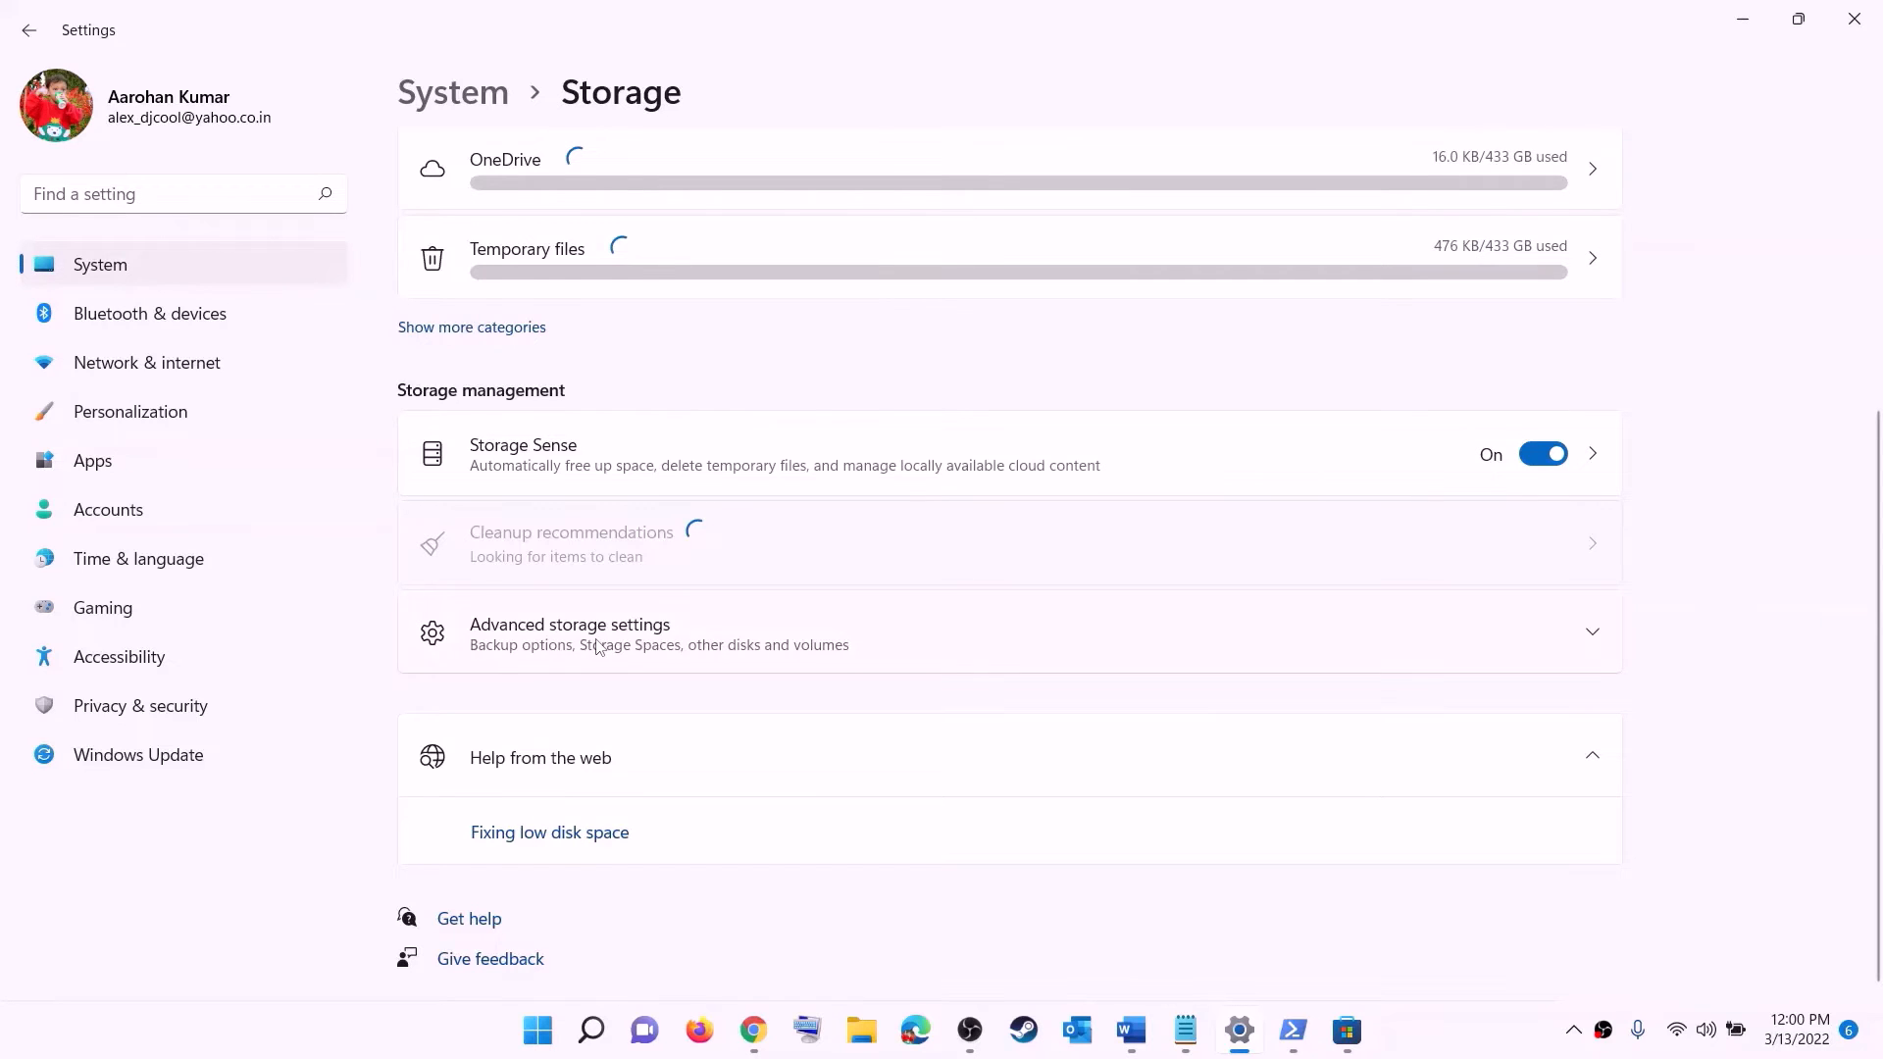
{"action": "left_click", "coordinate": [597, 646]}
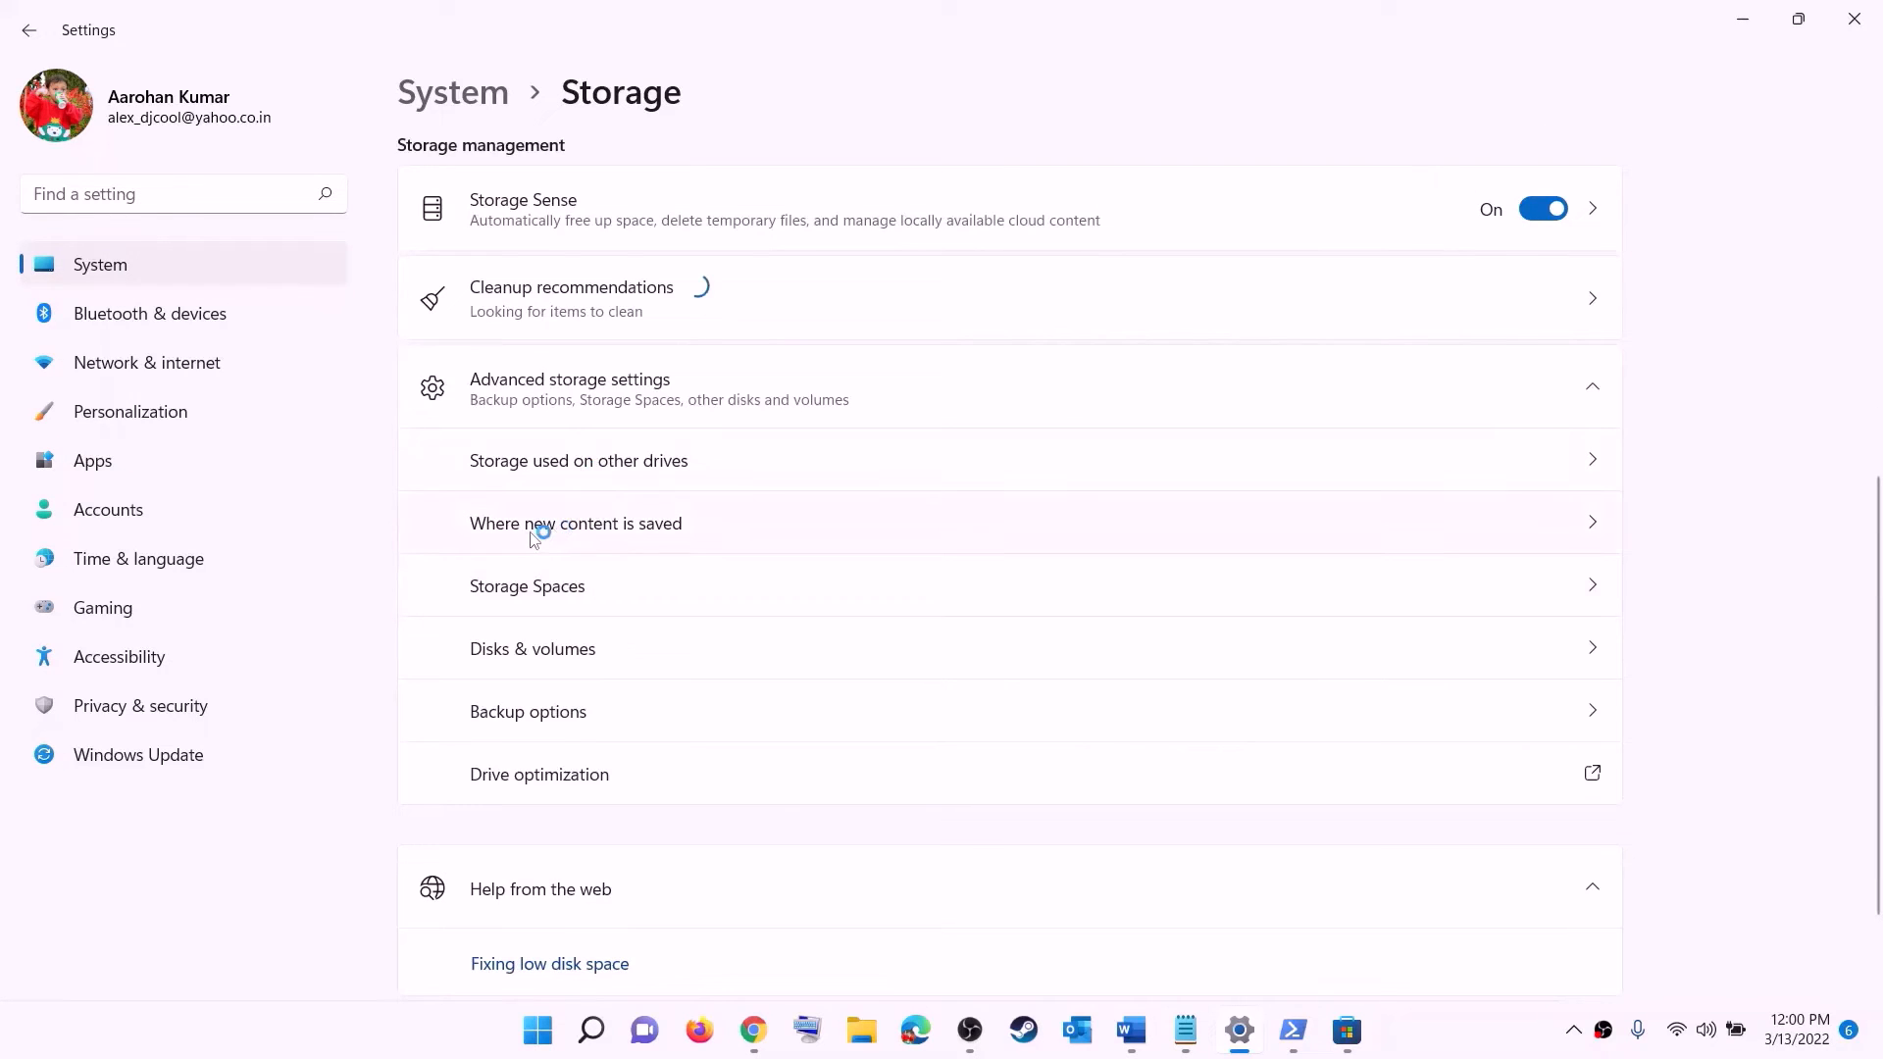
Open the settings for where new content is saved, check the drive choices for new apps, and close Settings
{"action": "left_click", "coordinate": [609, 527]}
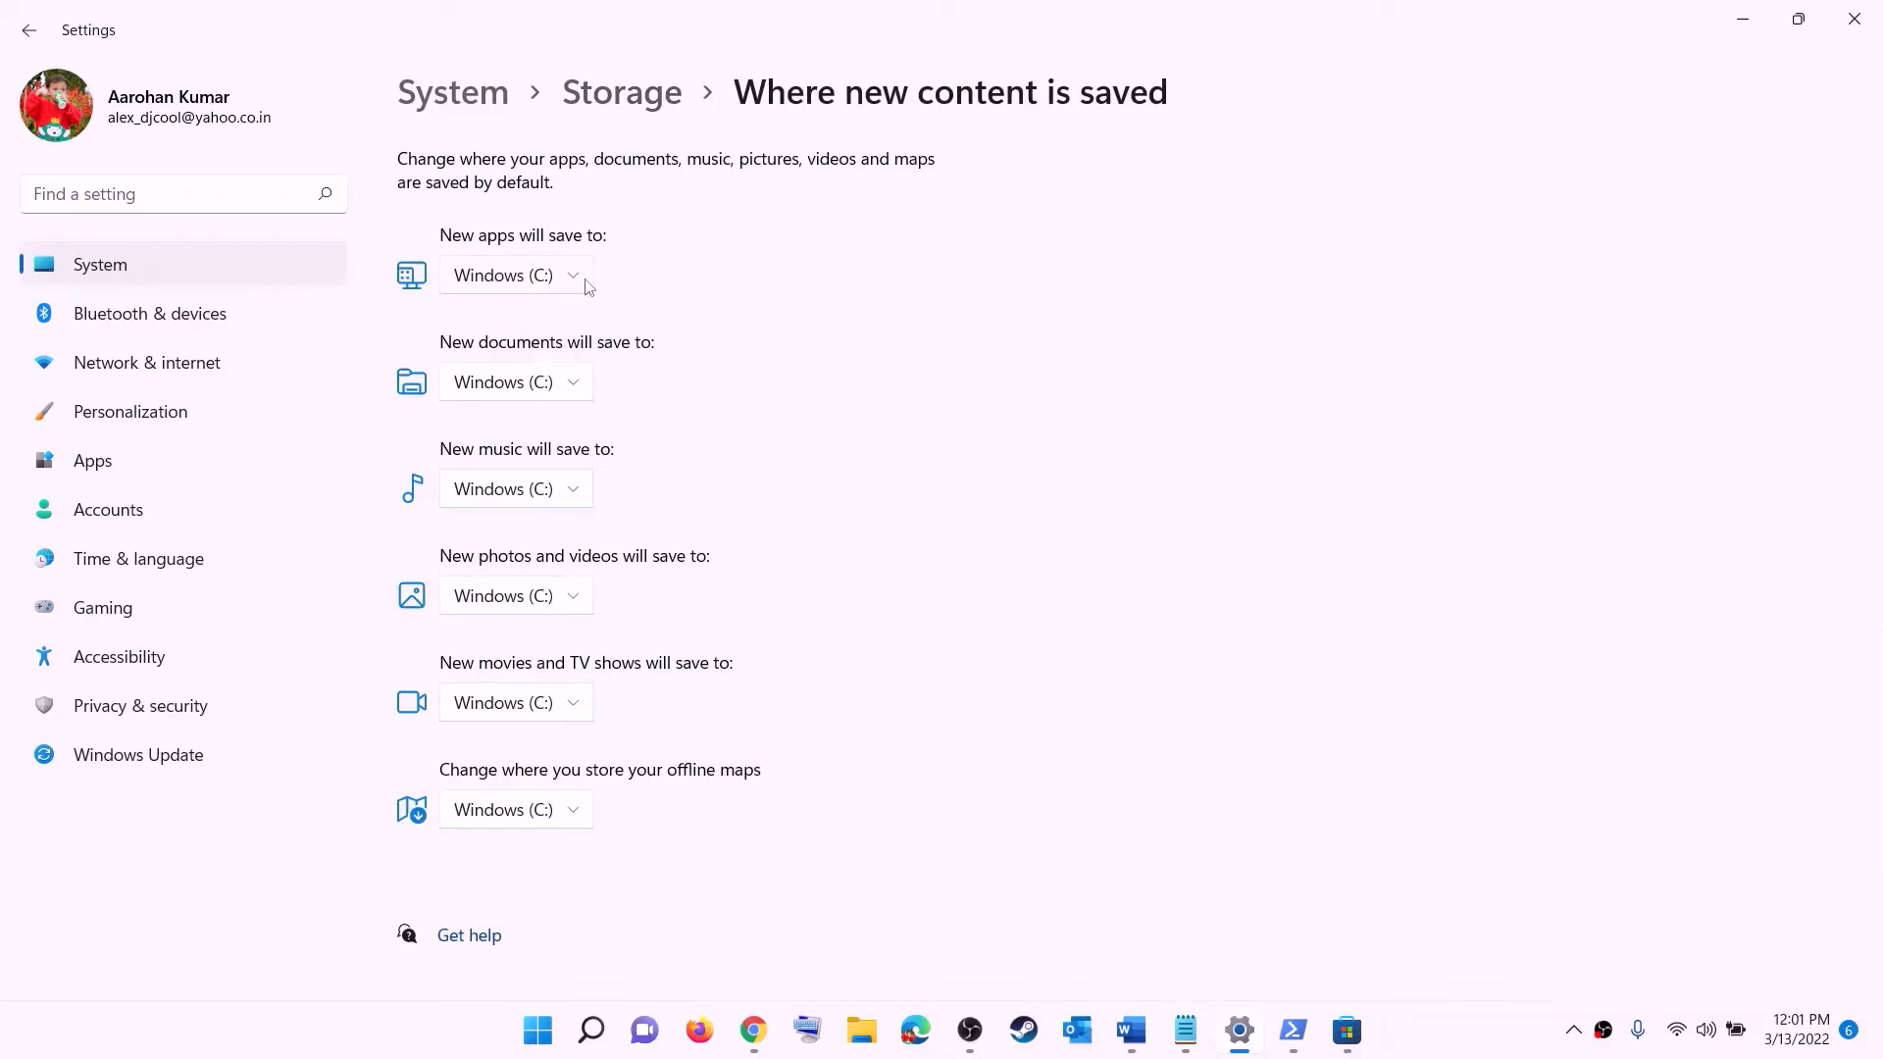
{"action": "left_click", "coordinate": [580, 280]}
{"action": "left_click", "coordinate": [575, 301]}
{"action": "left_click", "coordinate": [575, 278]}
{"action": "left_click", "coordinate": [622, 299]}
{"action": "left_click", "coordinate": [576, 282]}
{"action": "left_click", "coordinate": [517, 282]}
{"action": "left_click", "coordinate": [1853, 20]}
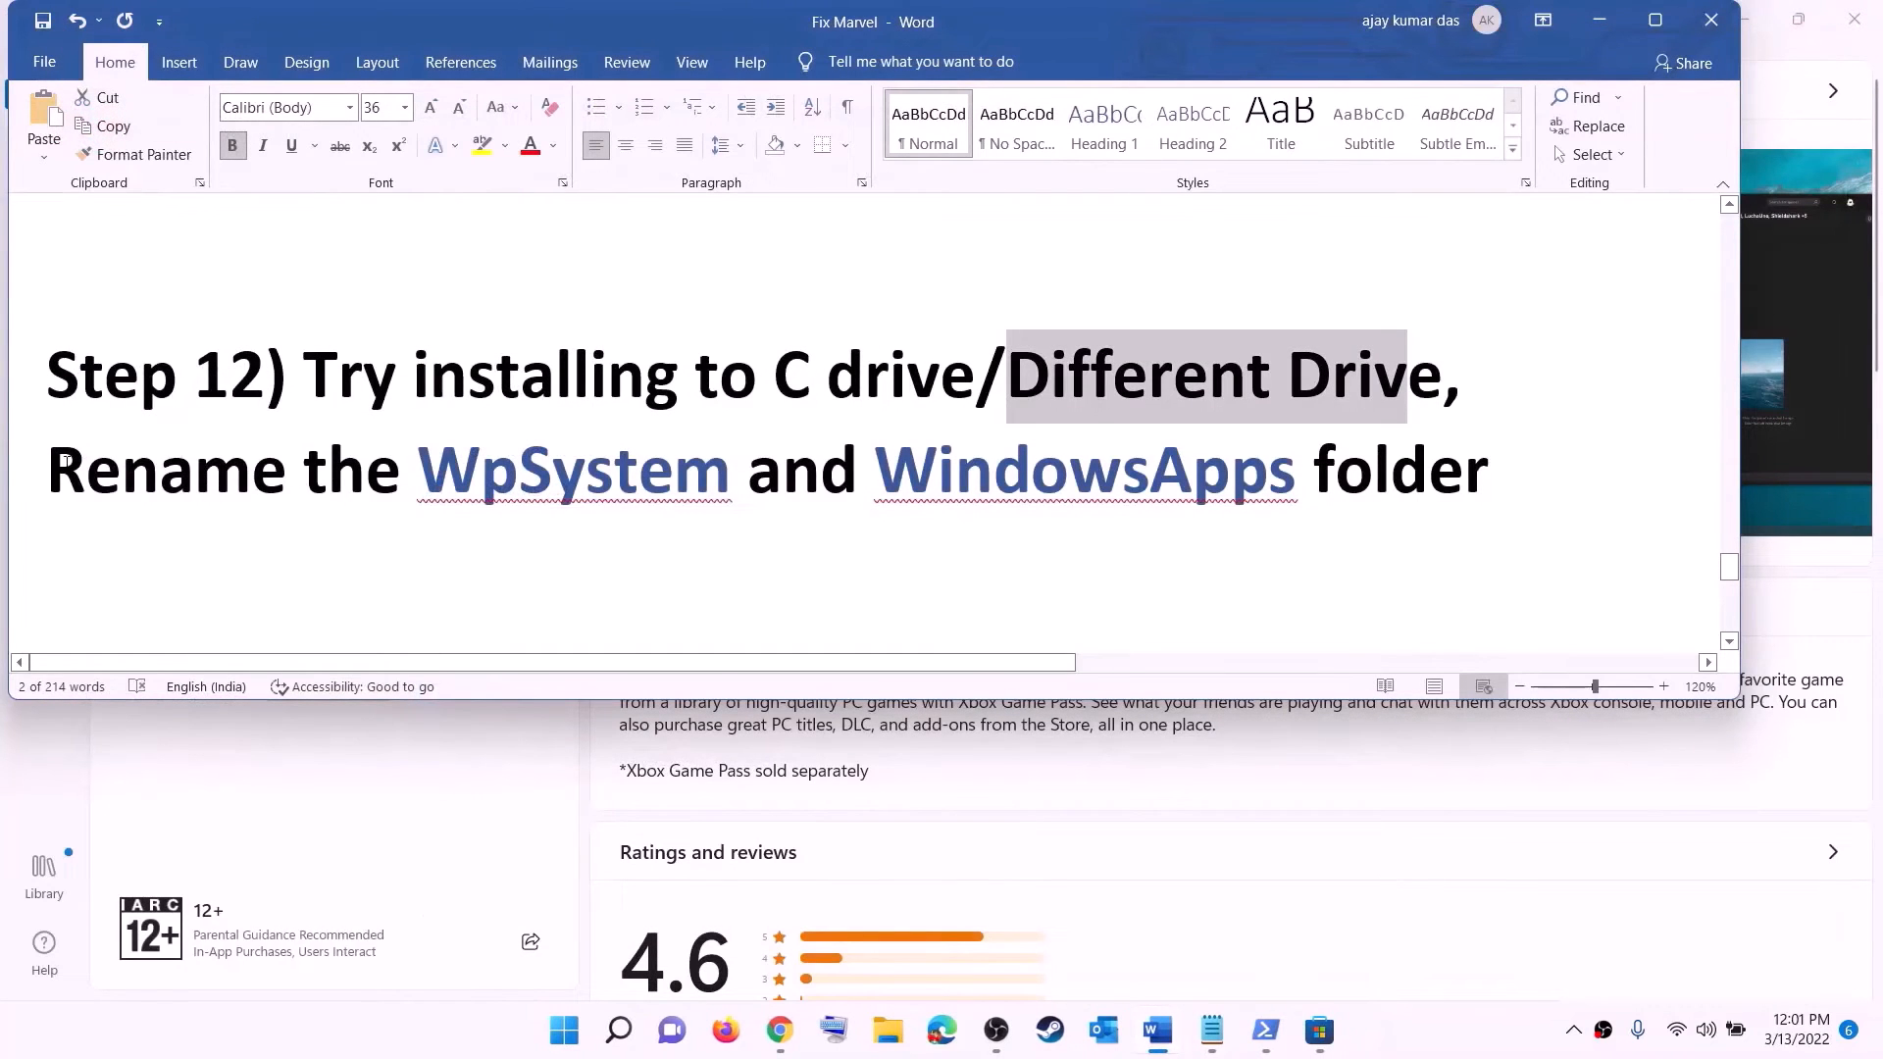
Highlight the Step 12 advice on renaming the WpSystem and WindowsApps folders in the Word document
{"action": "left_click_drag", "start_coordinate": [64, 461], "coordinate": [1105, 479]}
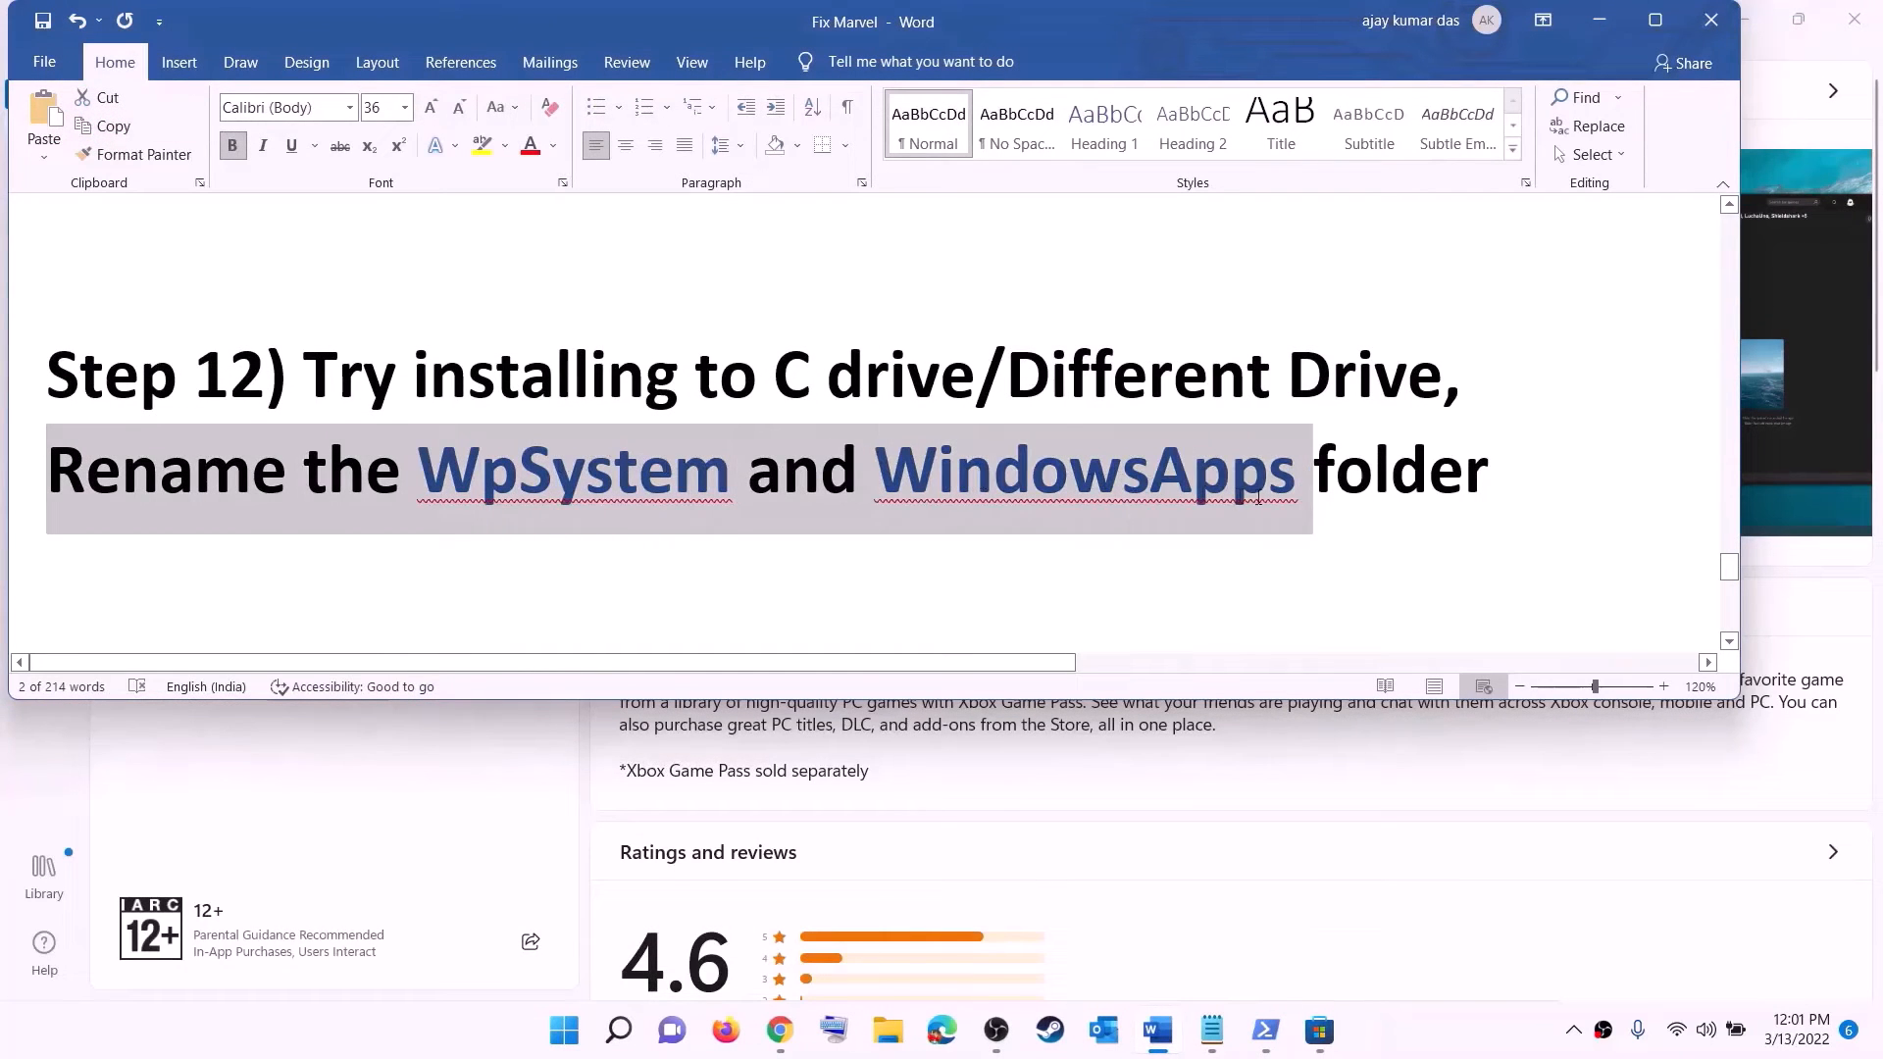
{"action": "left_click_drag", "start_coordinate": [1258, 498], "coordinate": [1374, 537]}
{"action": "left_click", "coordinate": [1374, 538]}
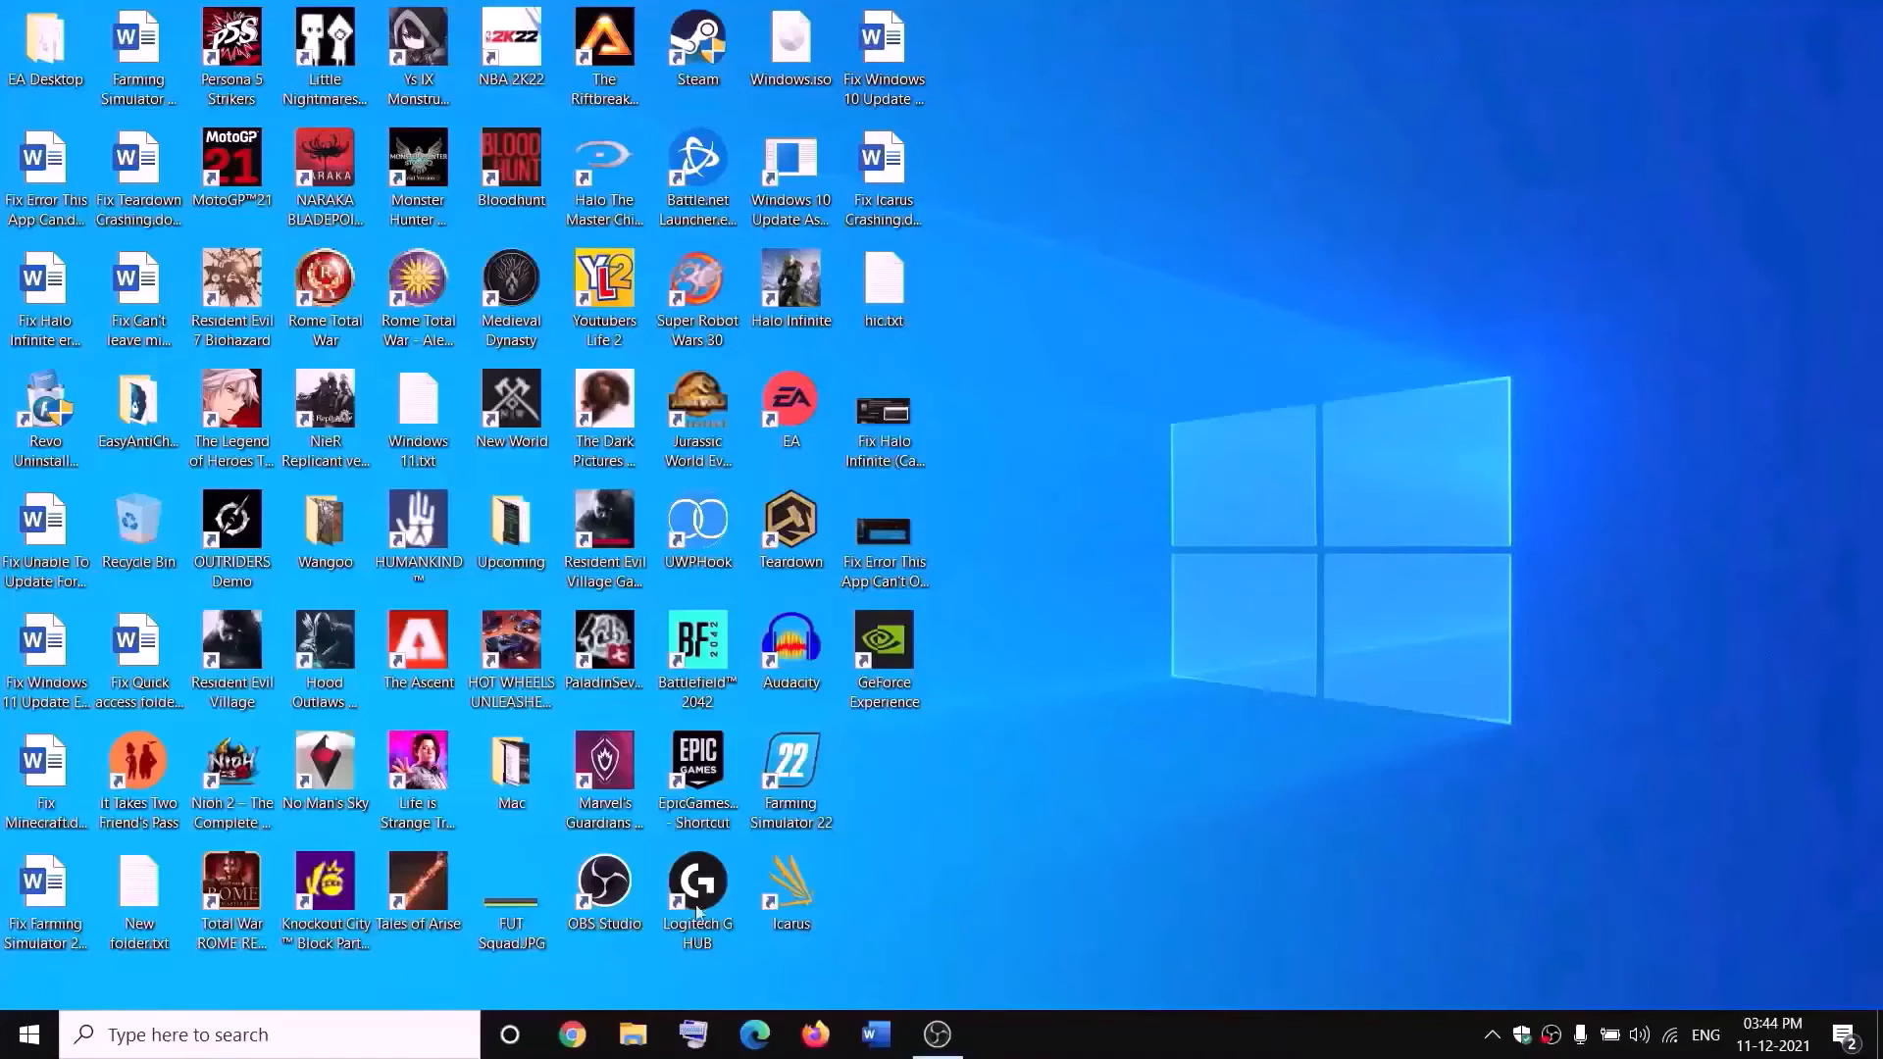
Browse to the New Volume (D:) drive in File Explorer and locate the WpSystem folder
{"action": "left_click", "coordinate": [644, 1035]}
{"action": "left_click", "coordinate": [95, 498]}
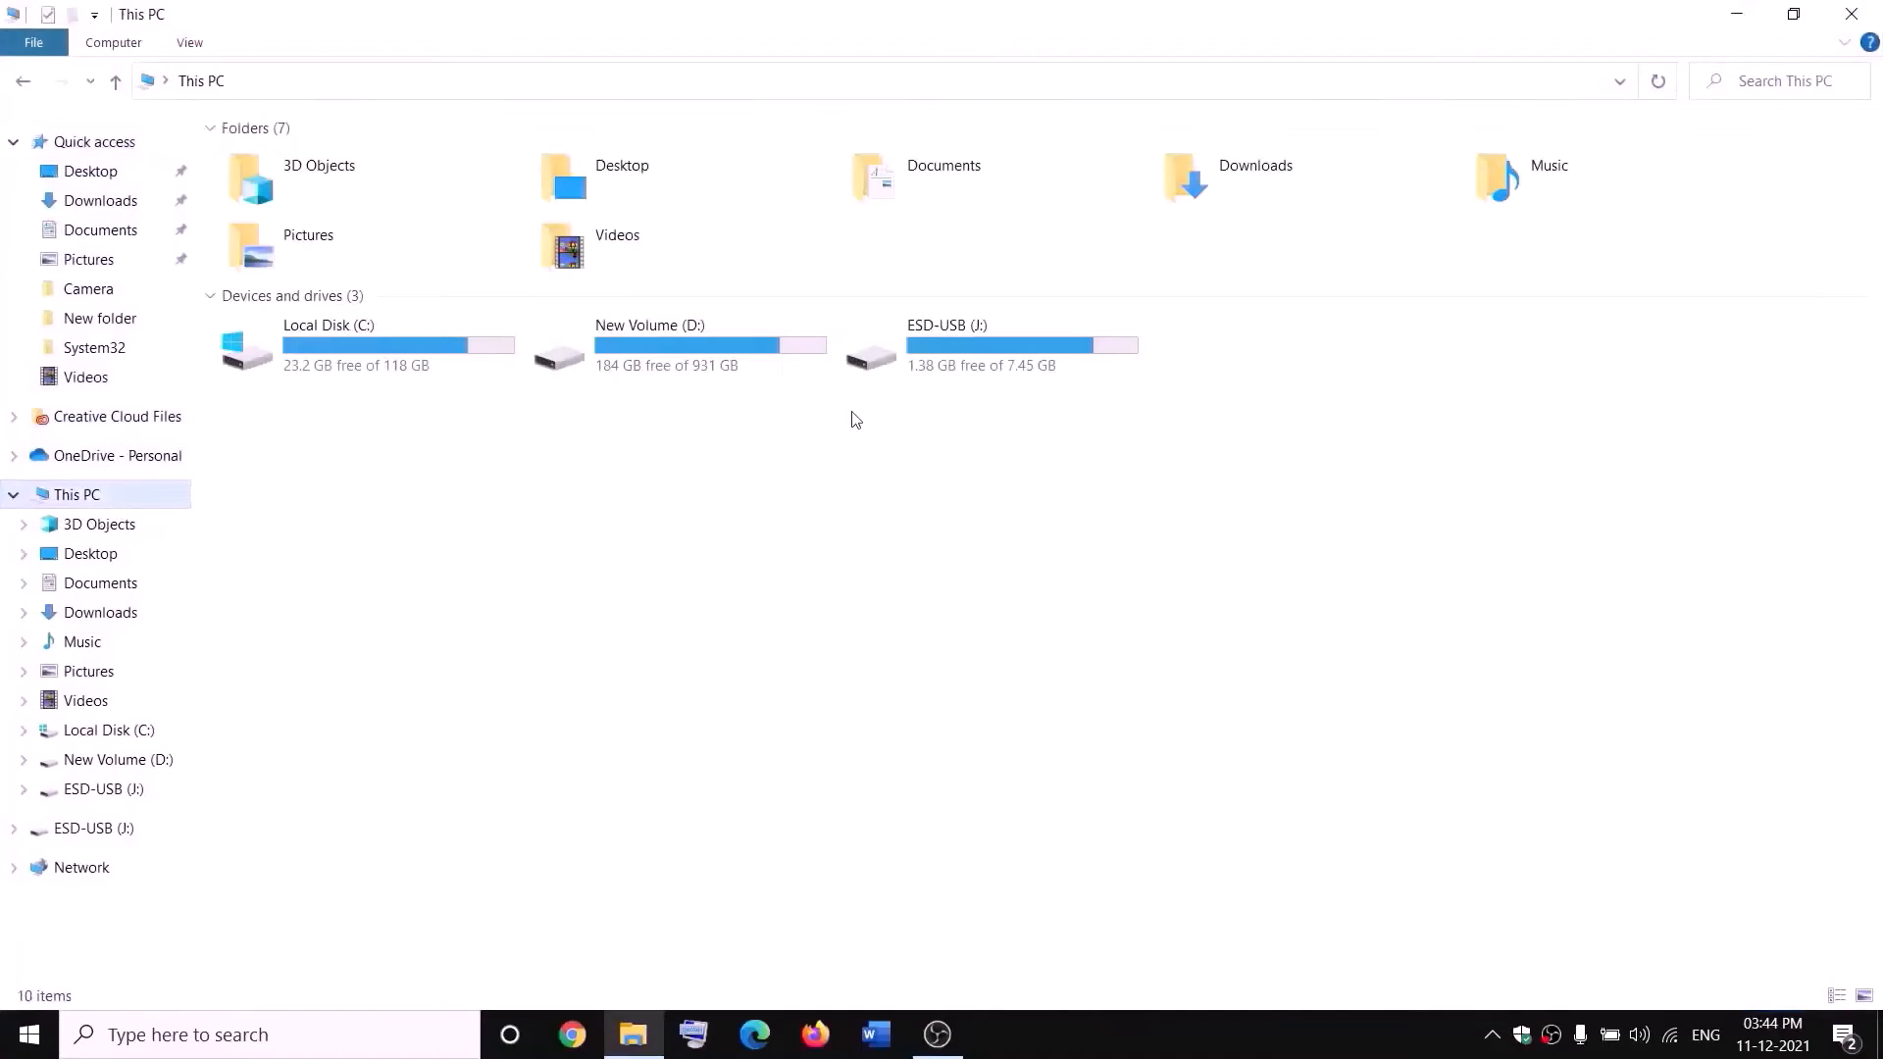
{"action": "double_click", "coordinate": [700, 359]}
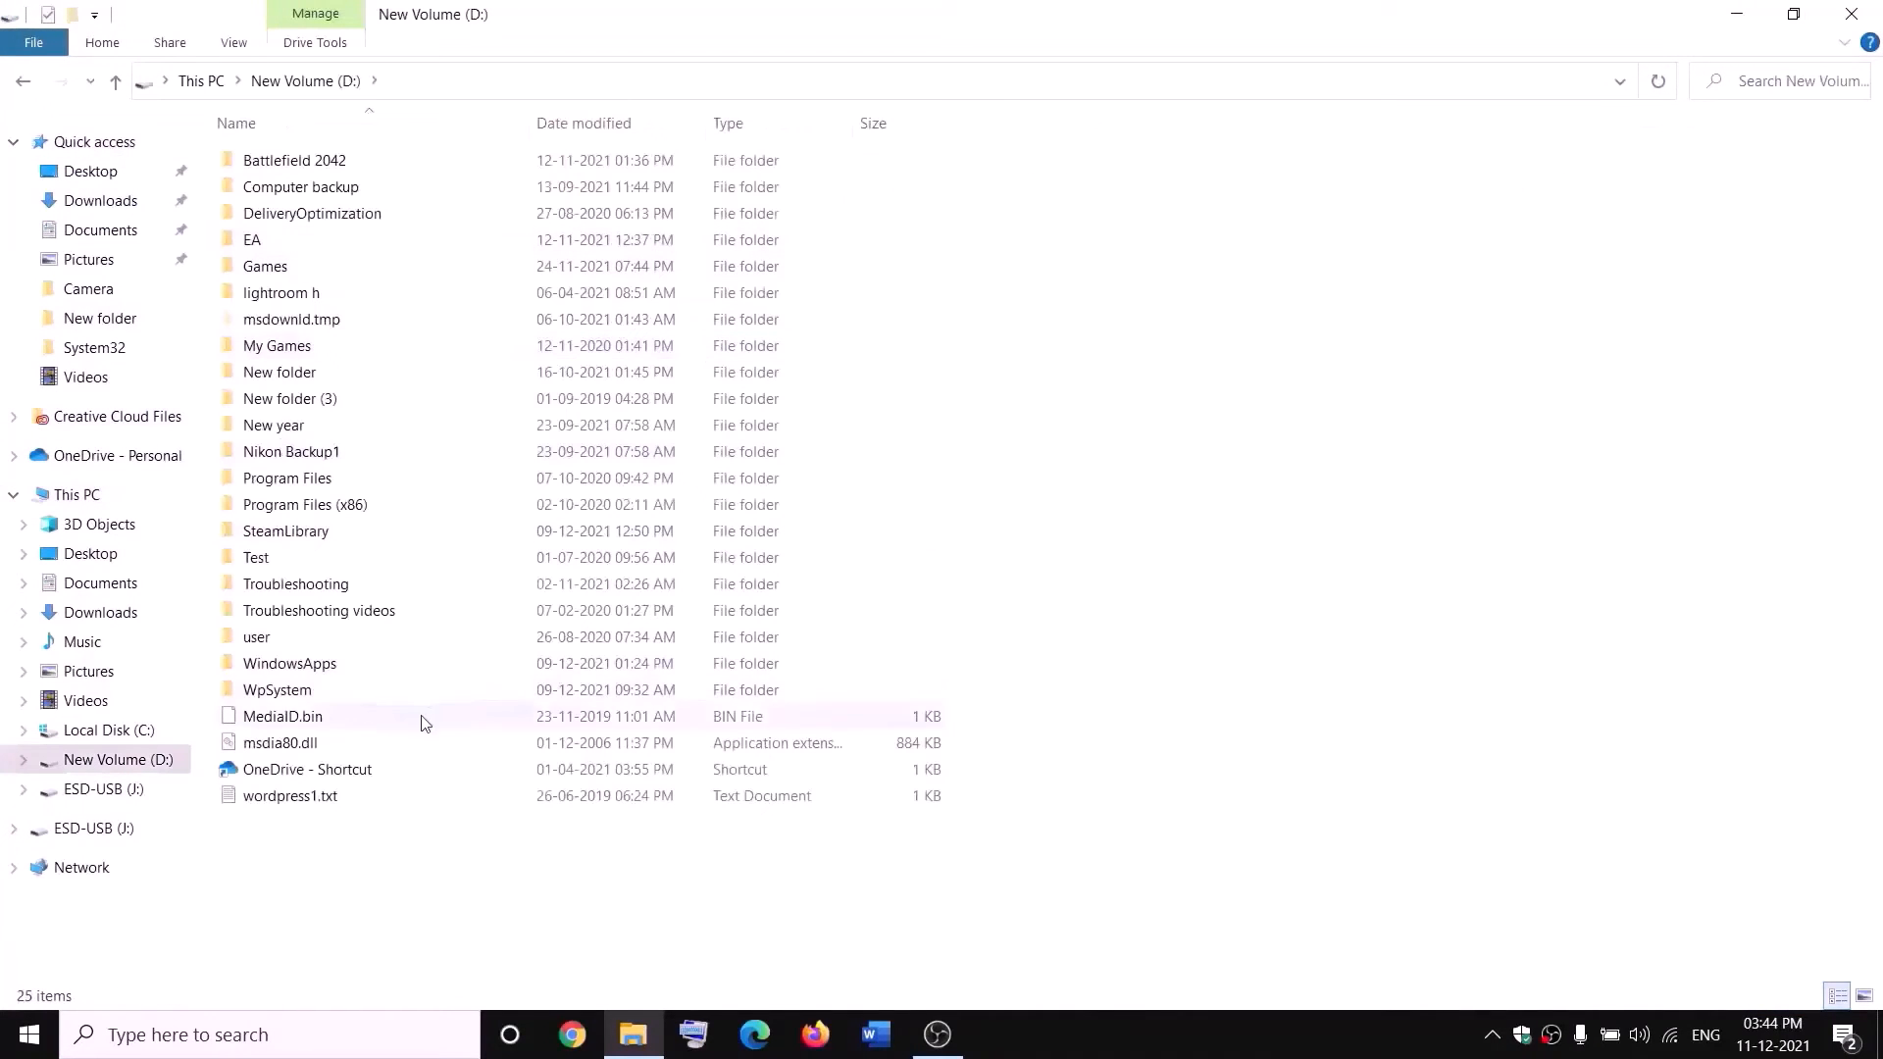
{"action": "left_click", "coordinate": [408, 694]}
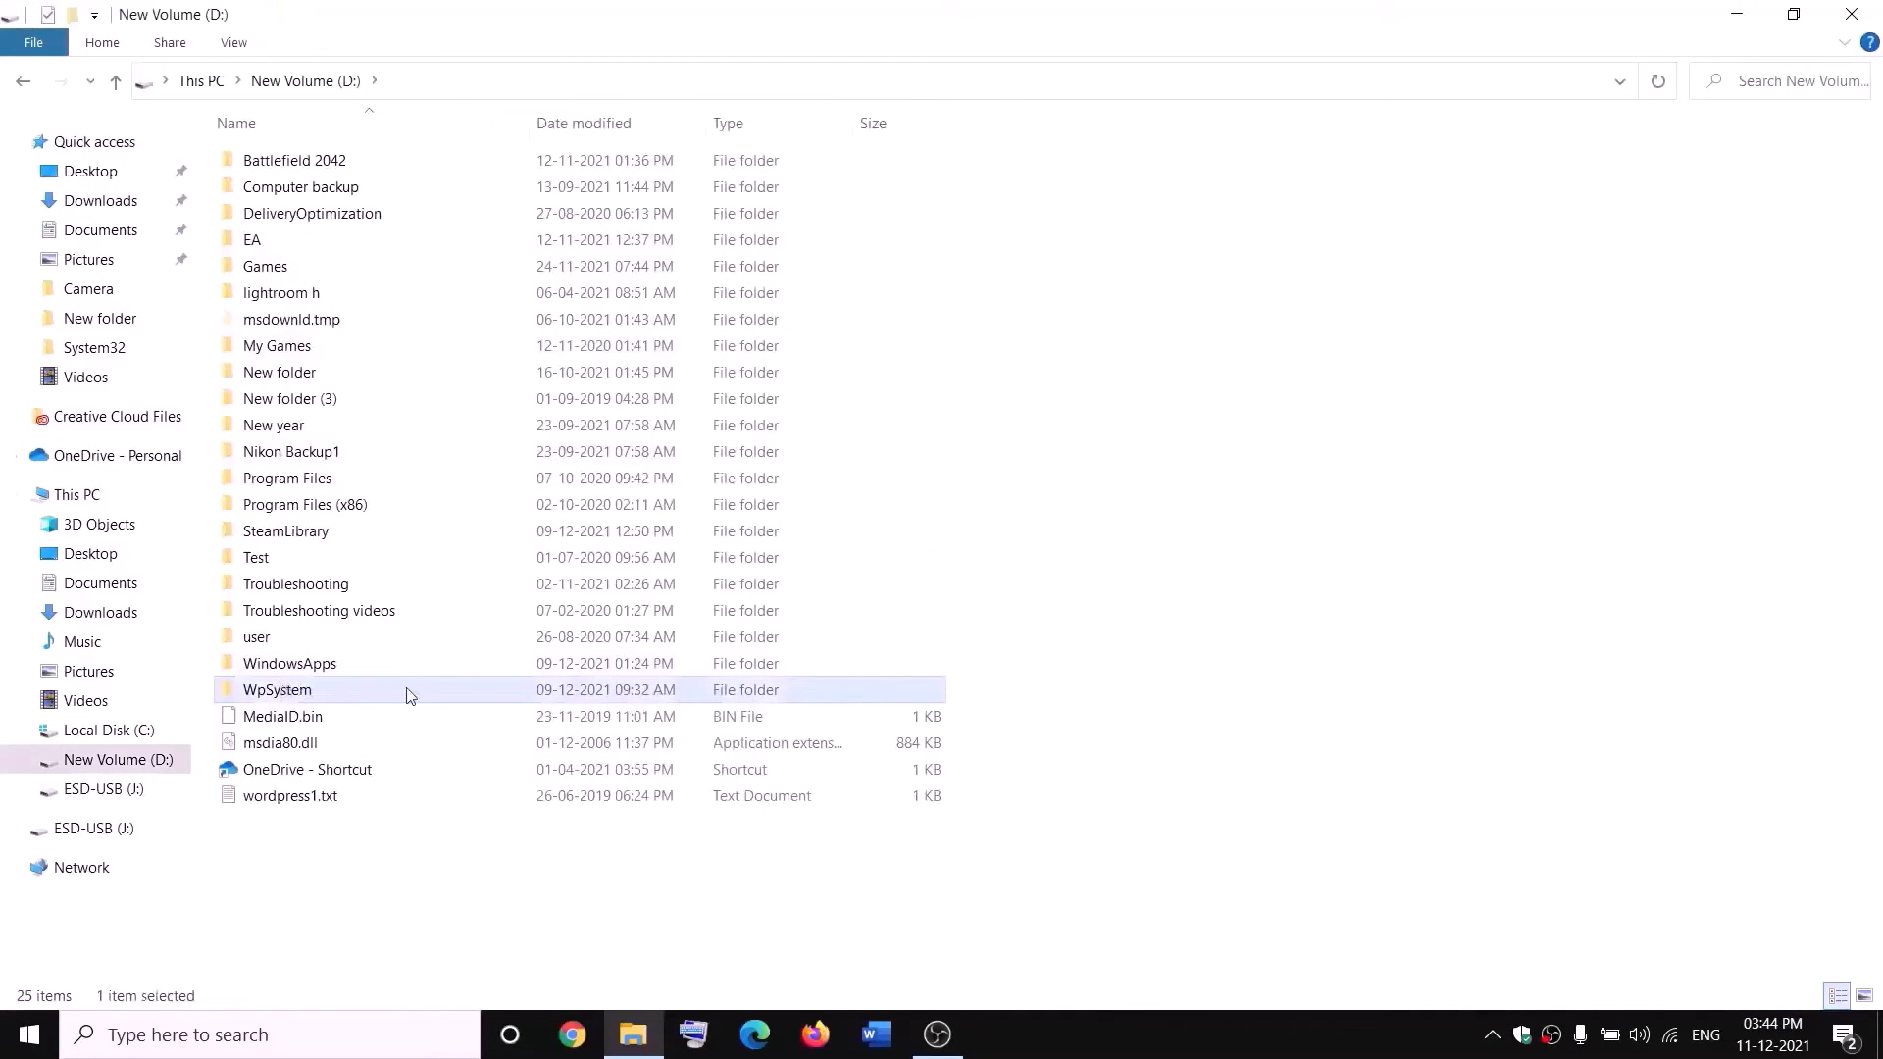
{"action": "right_click", "coordinate": [306, 698]}
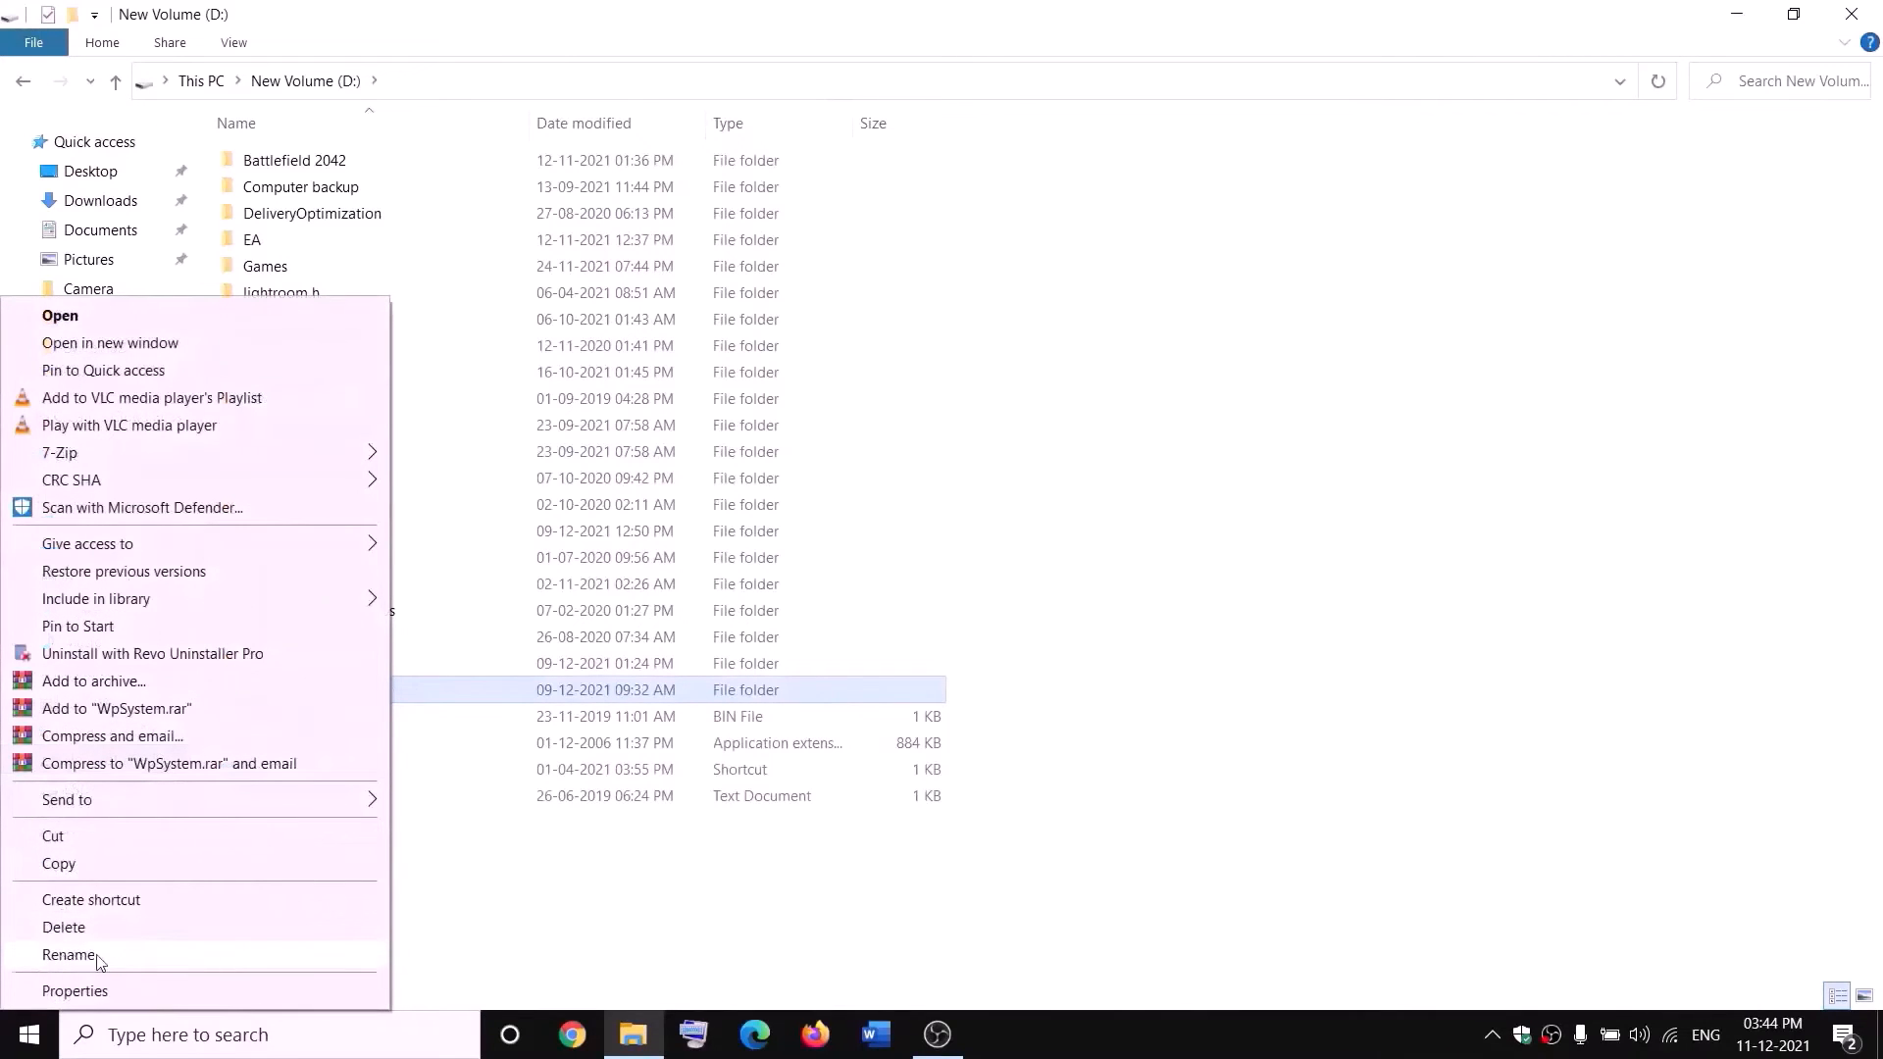
{"action": "left_click", "coordinate": [594, 897]}
{"action": "left_click", "coordinate": [594, 898]}
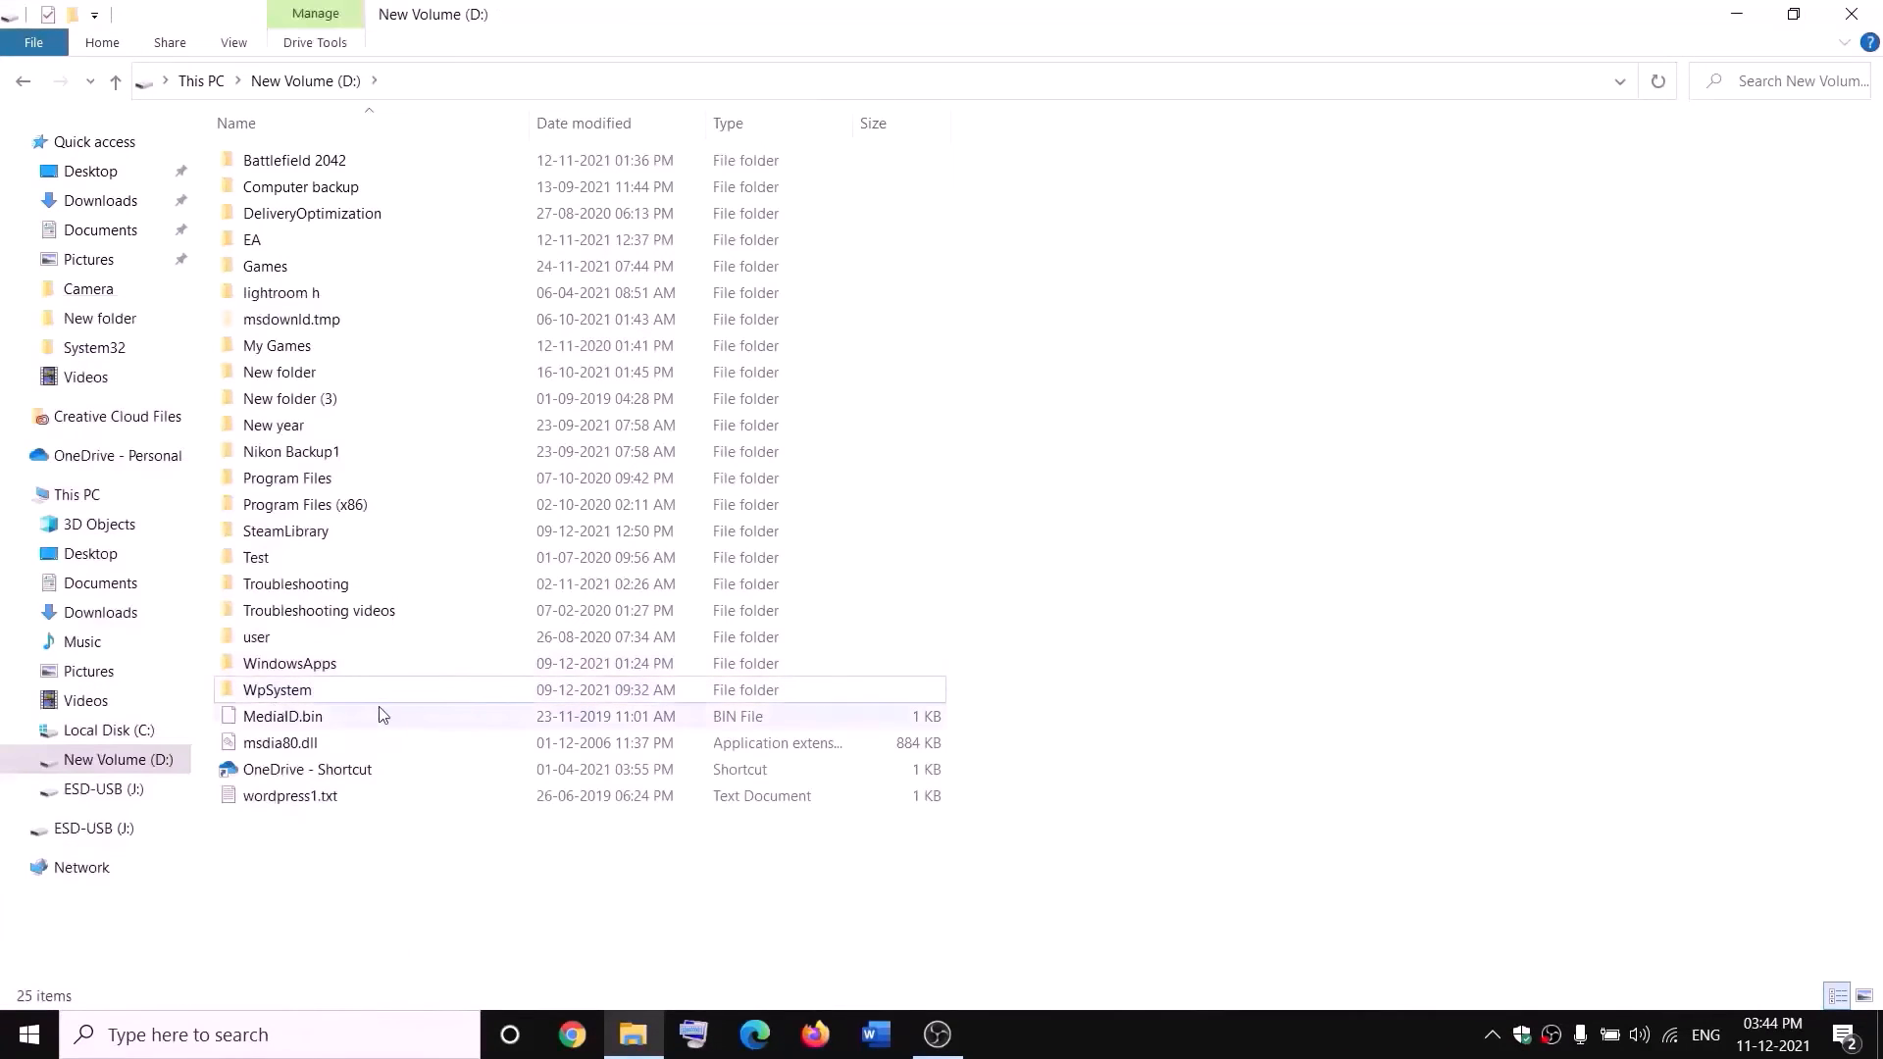
Open the advanced security settings of the WpSystem folder from its properties
{"action": "mouse_move", "coordinate": [281, 695]}
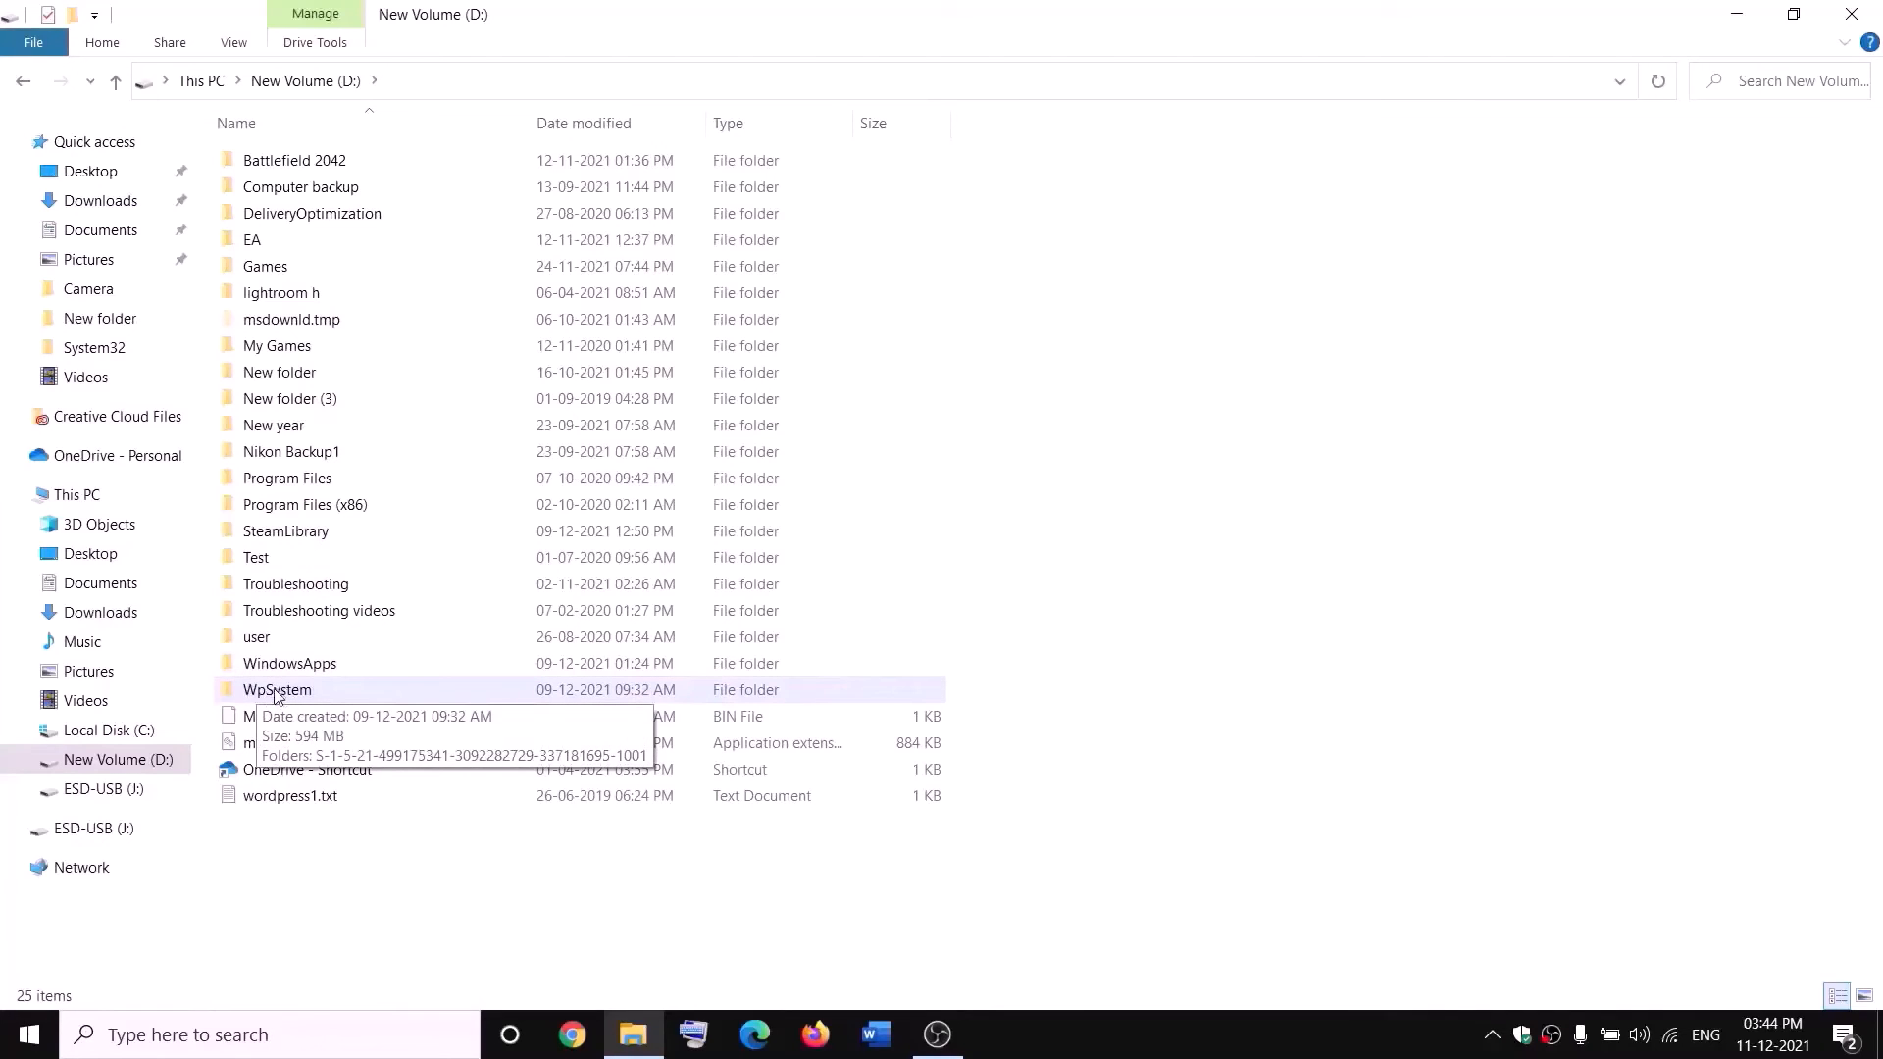
{"action": "right_click", "coordinate": [278, 695]}
{"action": "left_click", "coordinate": [81, 991]}
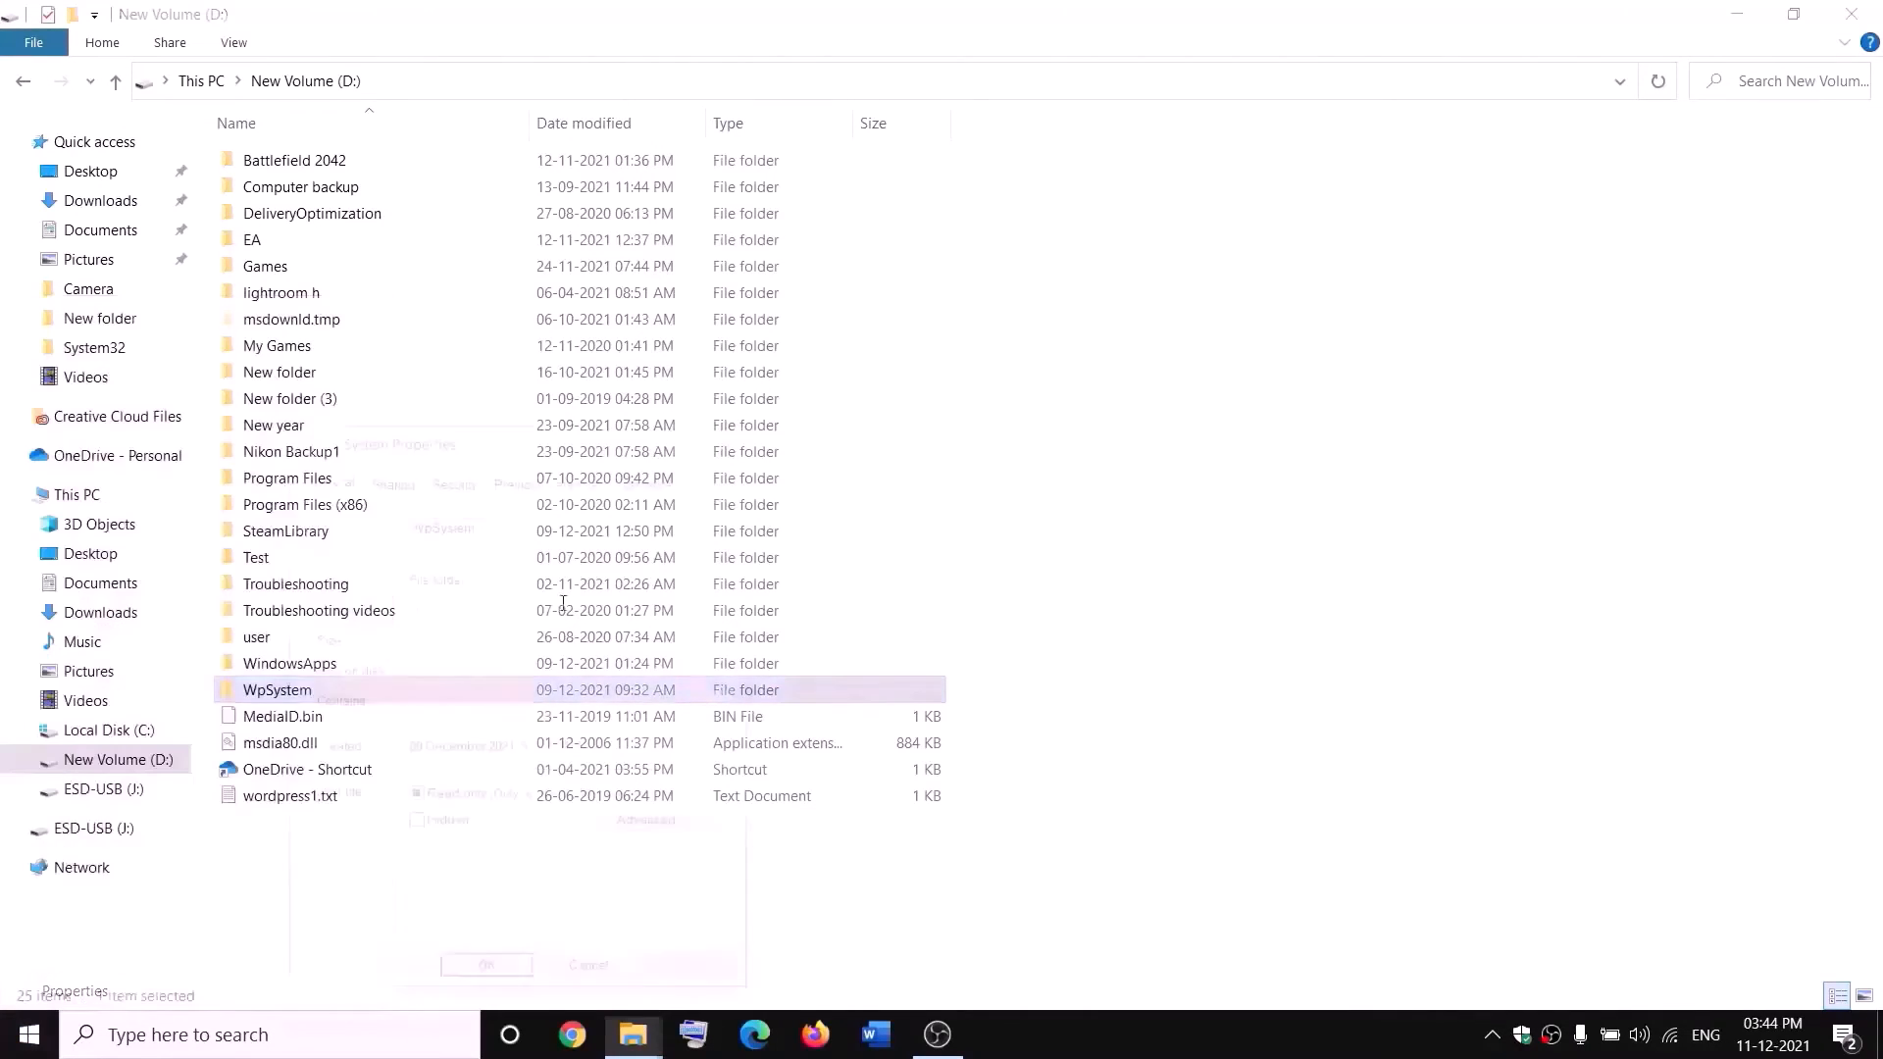
{"action": "left_click_drag", "start_coordinate": [548, 440], "coordinate": [804, 276]}
{"action": "left_click", "coordinate": [699, 314]}
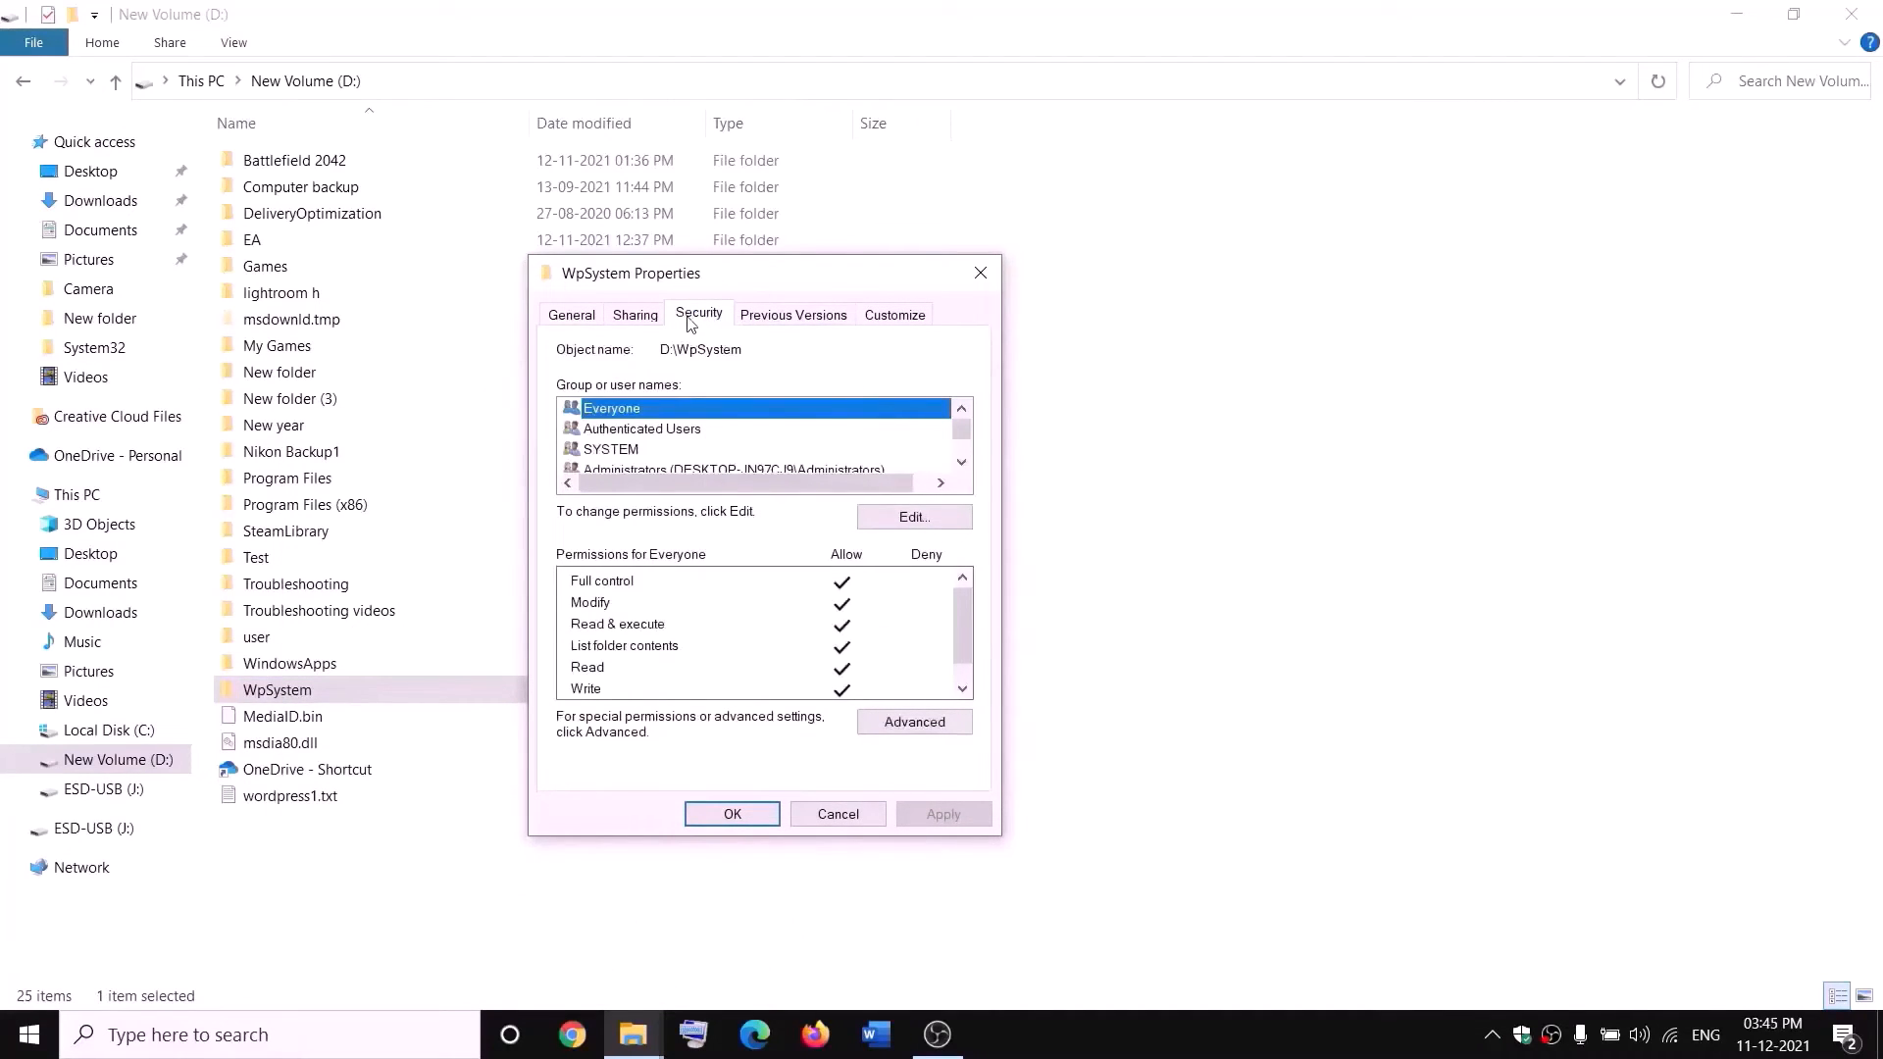
{"action": "left_click", "coordinate": [910, 732]}
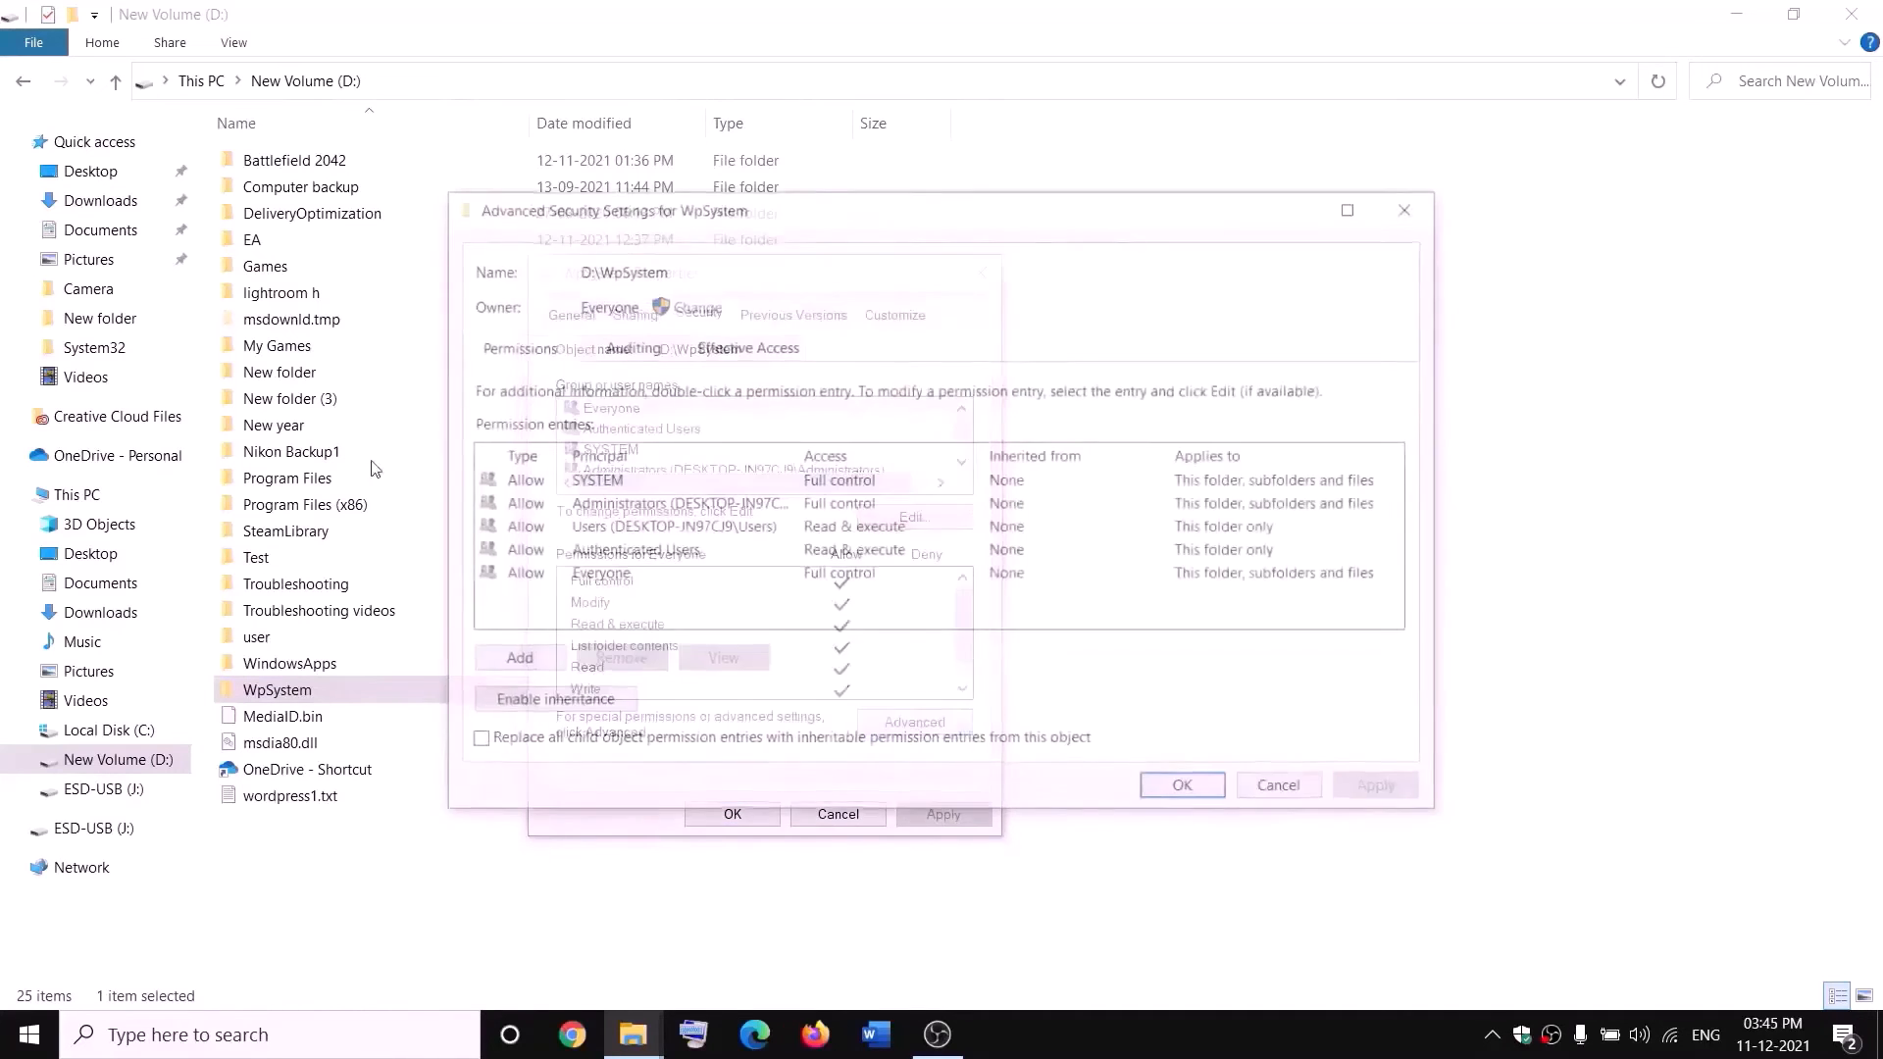
Choose Everyone as the owner of the WpSystem folder, checking the entered name
{"action": "left_click", "coordinate": [695, 305]}
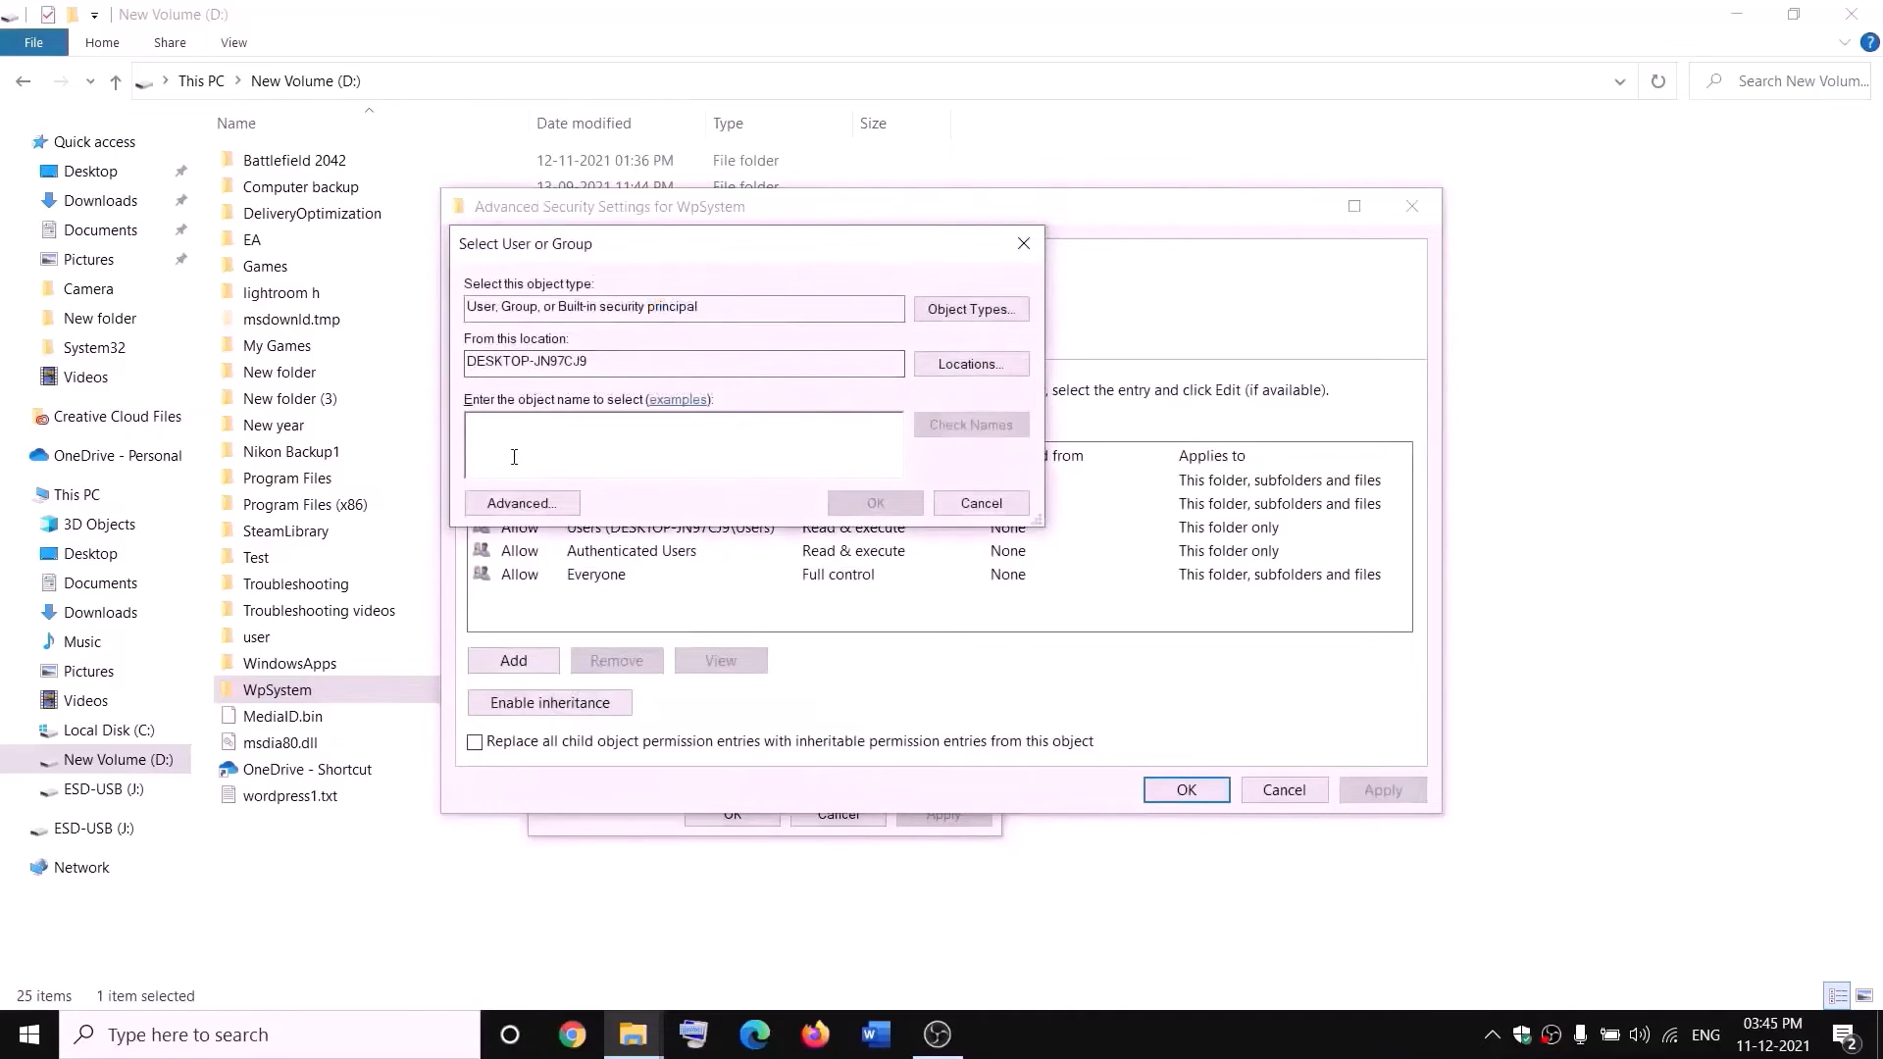
{"action": "type", "text": "w"}
{"action": "key", "text": "BackSpace"}
{"action": "type", "text": "everyone"}
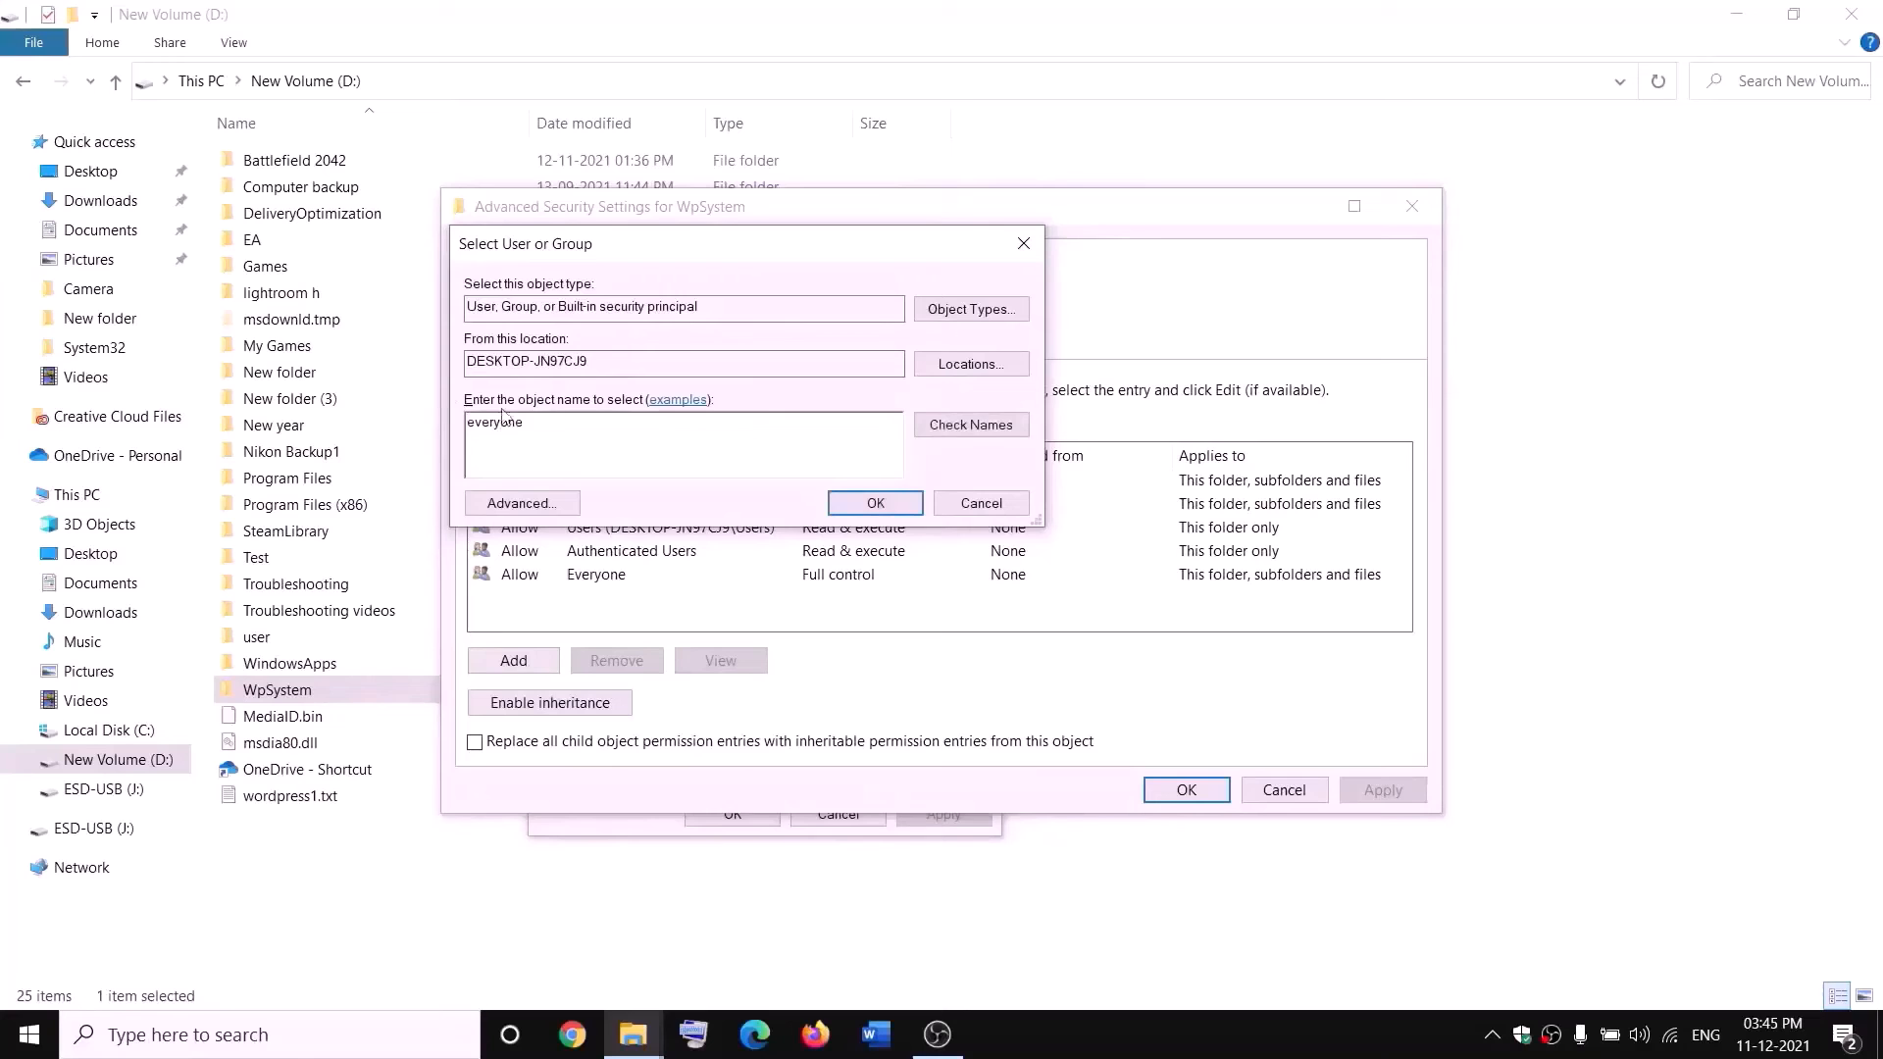
{"action": "left_click_drag", "start_coordinate": [524, 422], "coordinate": [444, 441]}
{"action": "left_click", "coordinate": [971, 425]}
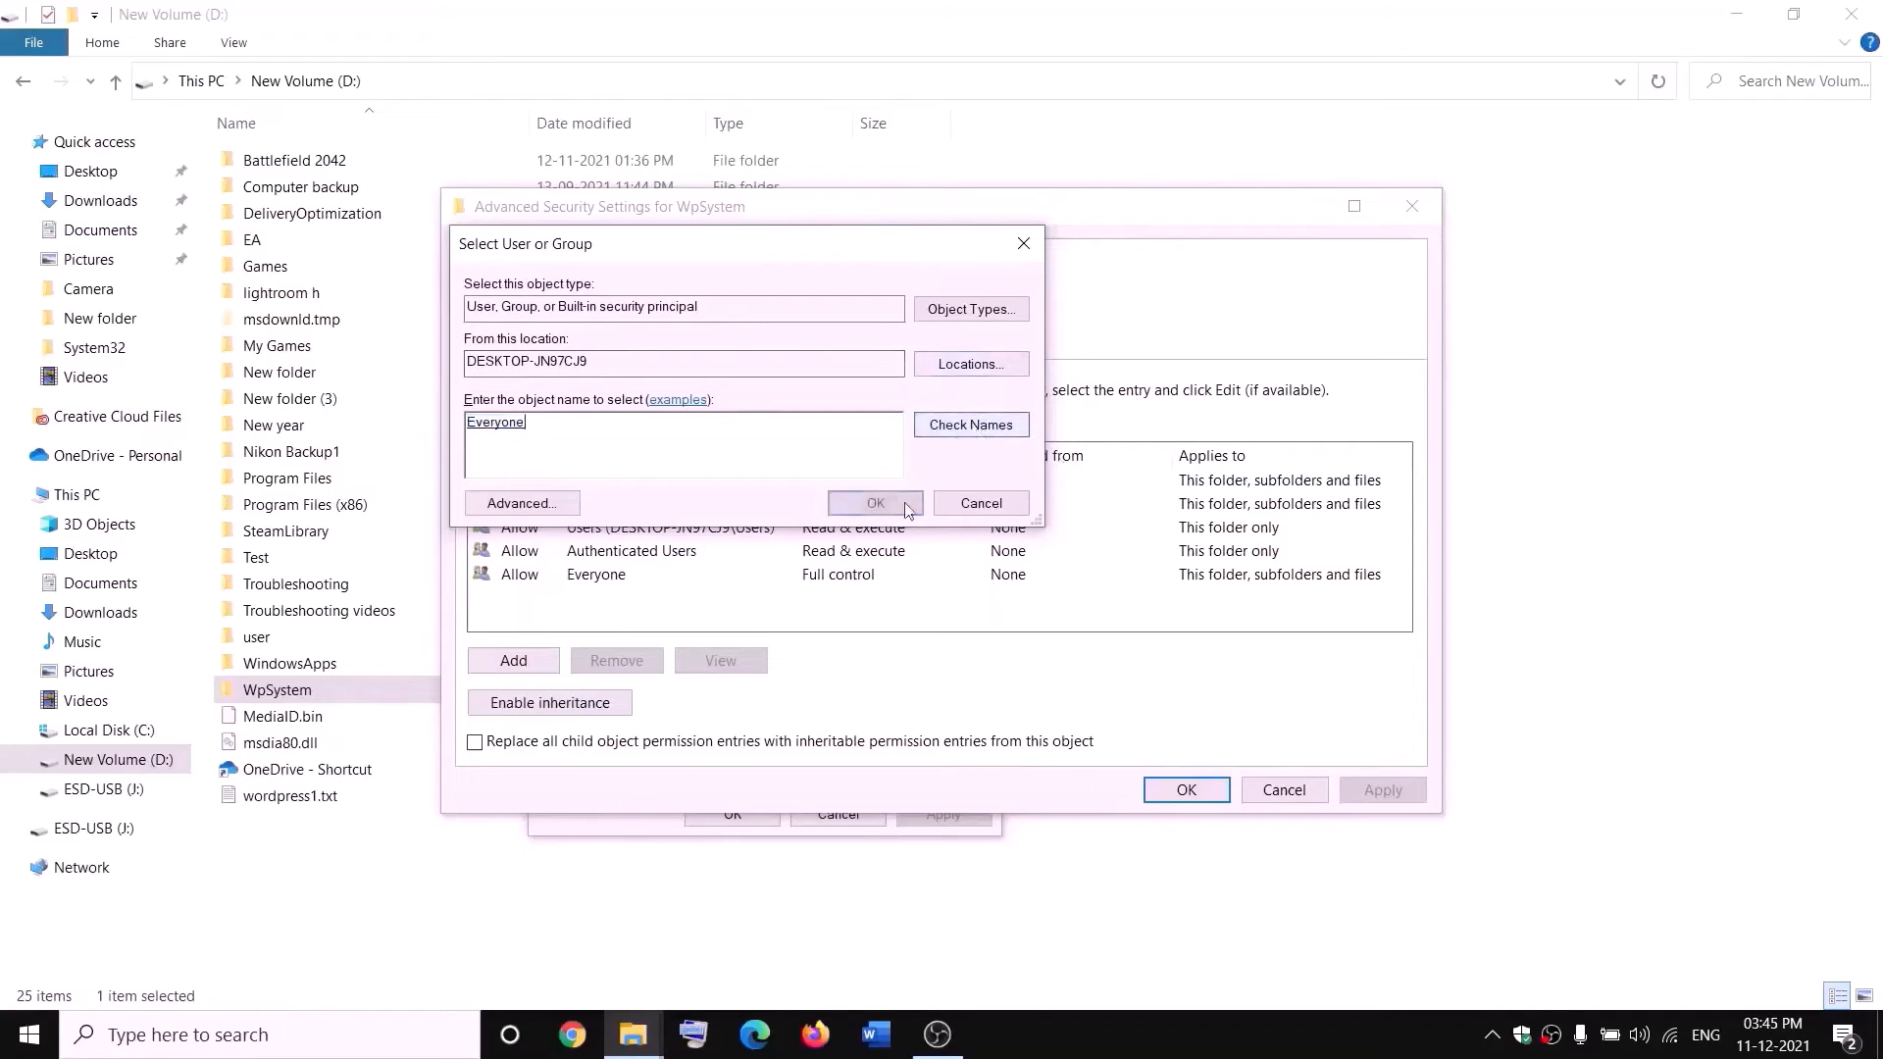
{"action": "left_click", "coordinate": [875, 504]}
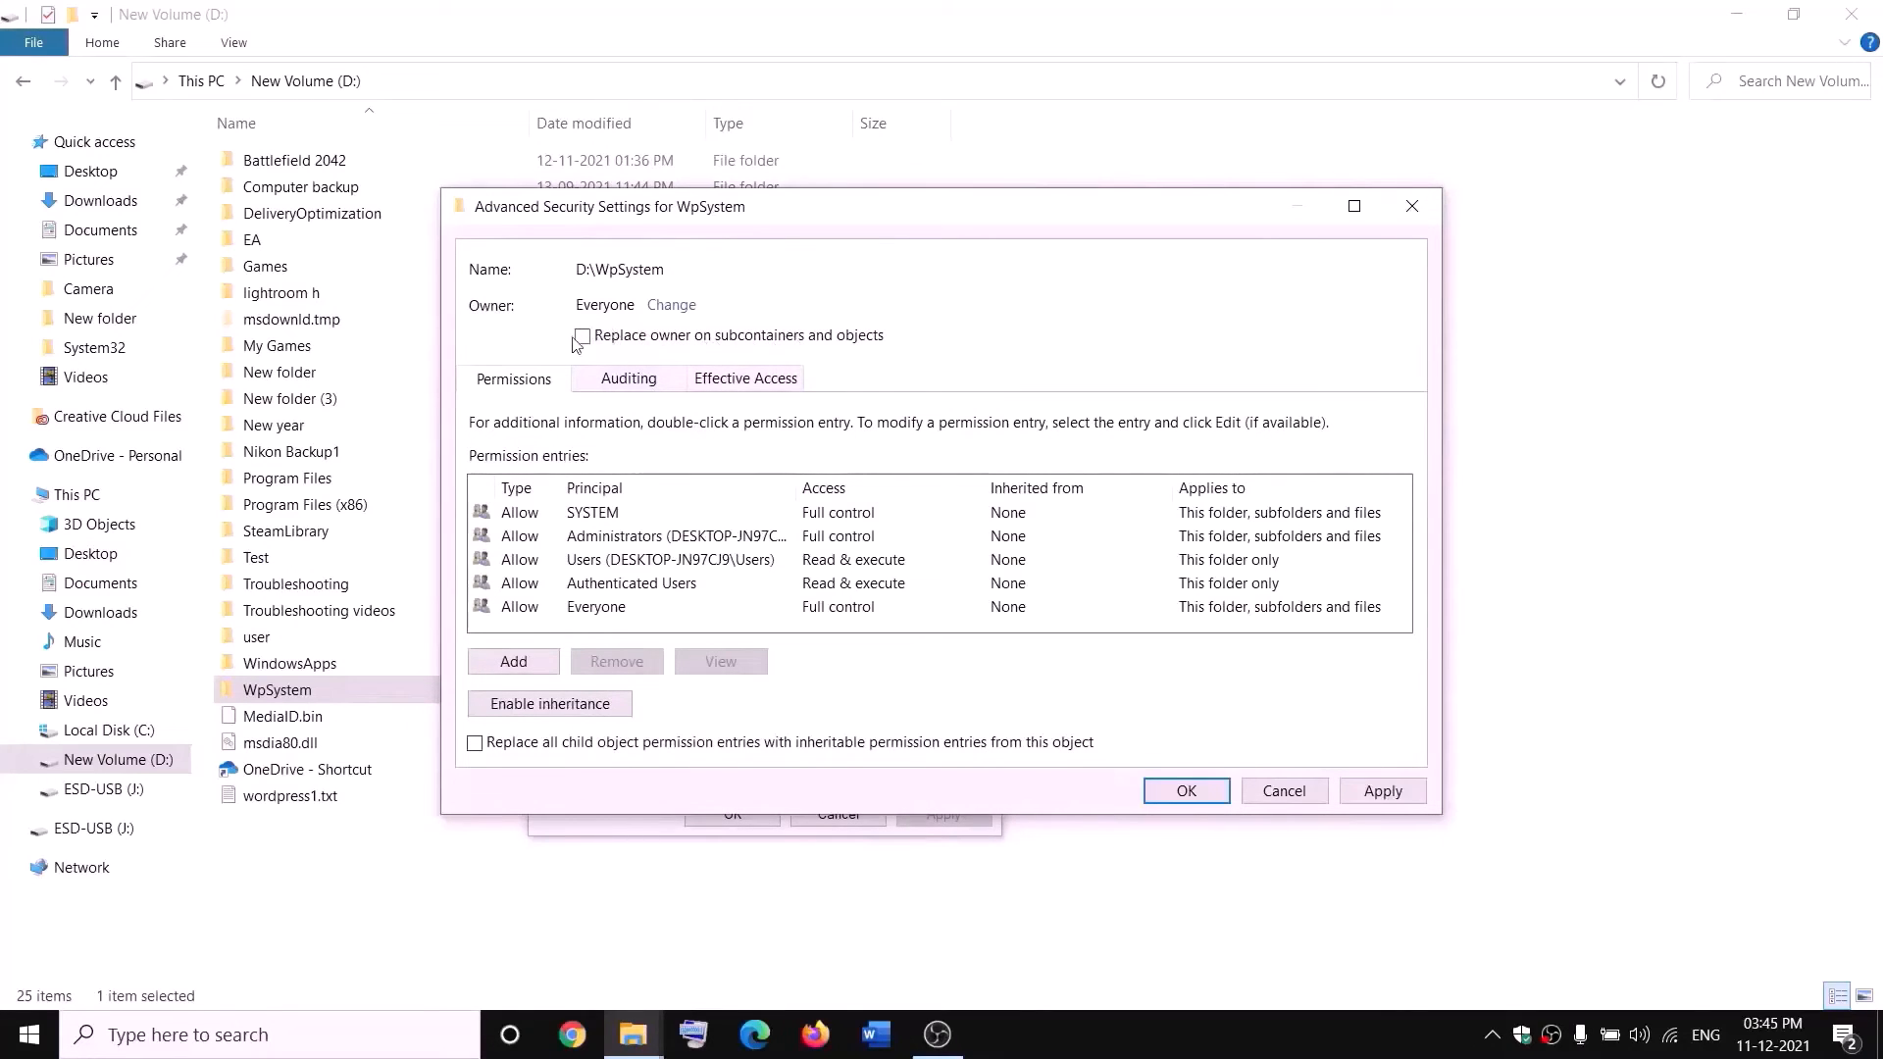
Enable replacing the owner on subcontainers and objects, apply the ownership change, and close the WpSystem properties
{"action": "left_click", "coordinate": [1382, 790]}
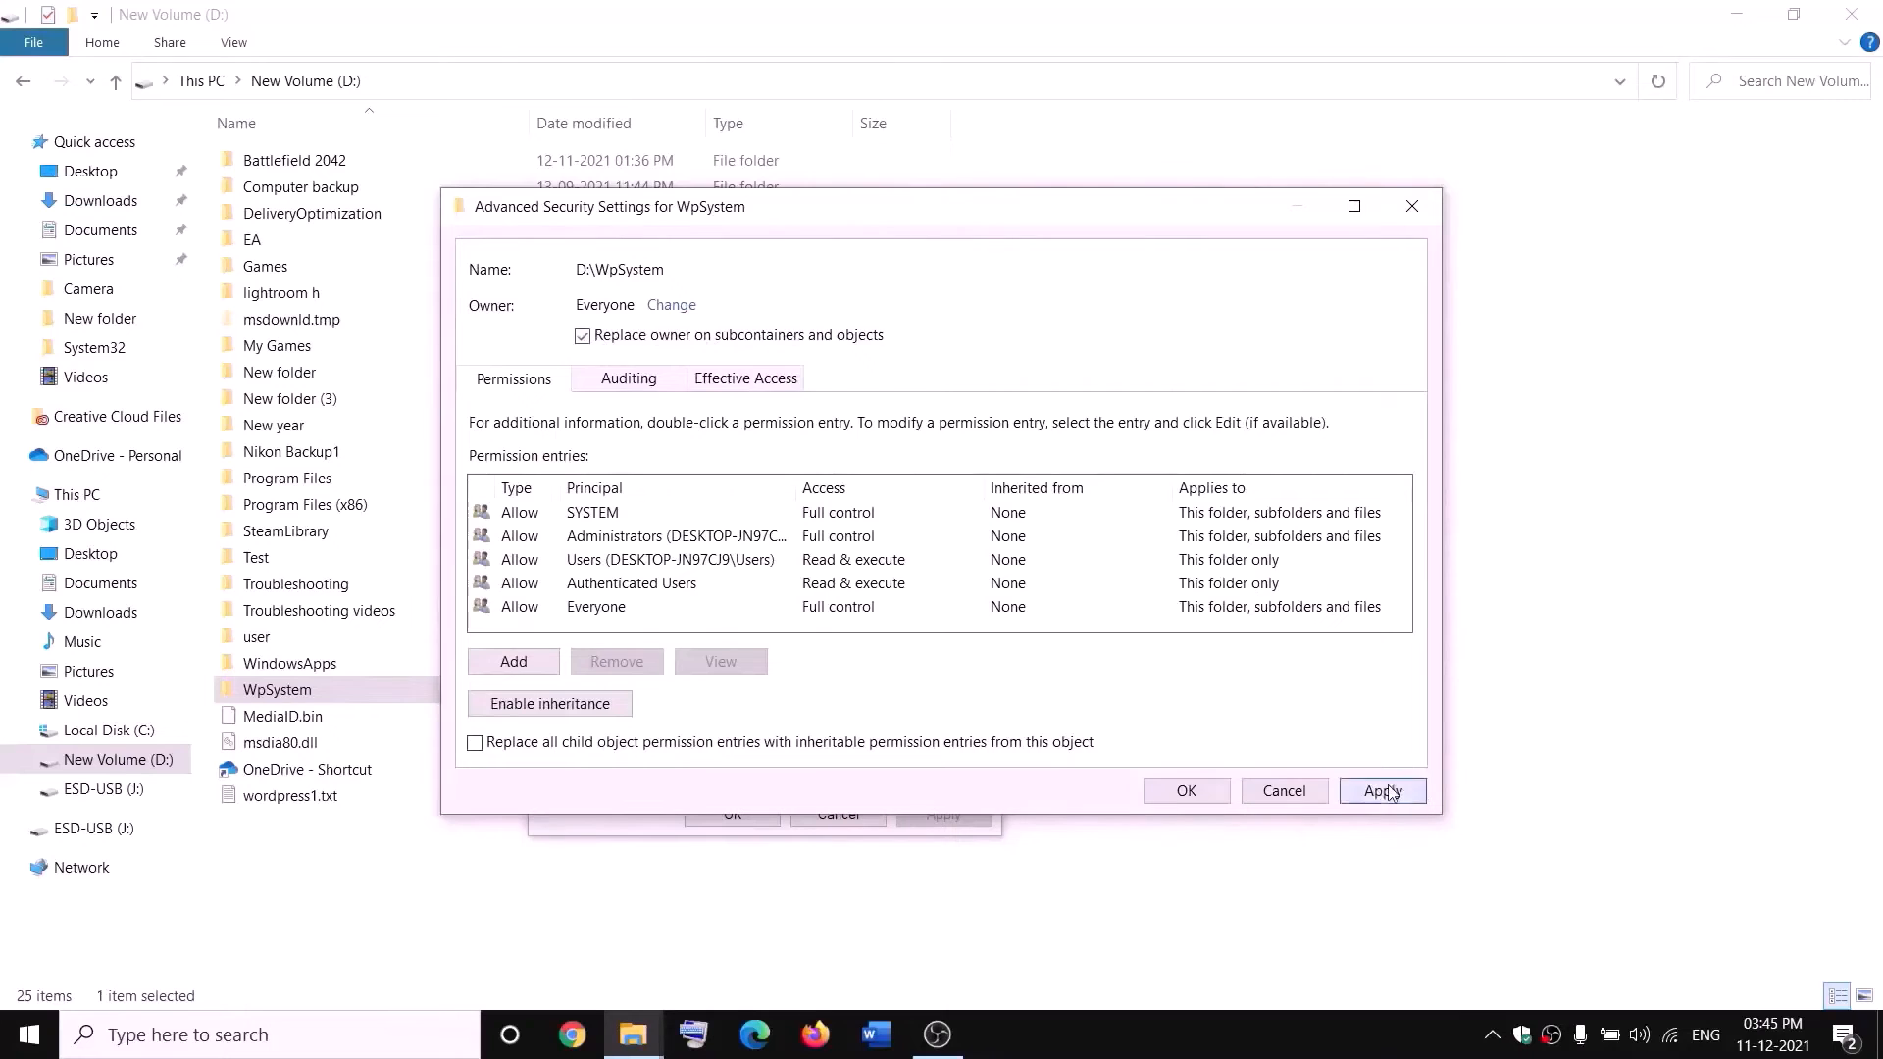
{"action": "left_click", "coordinate": [1185, 795]}
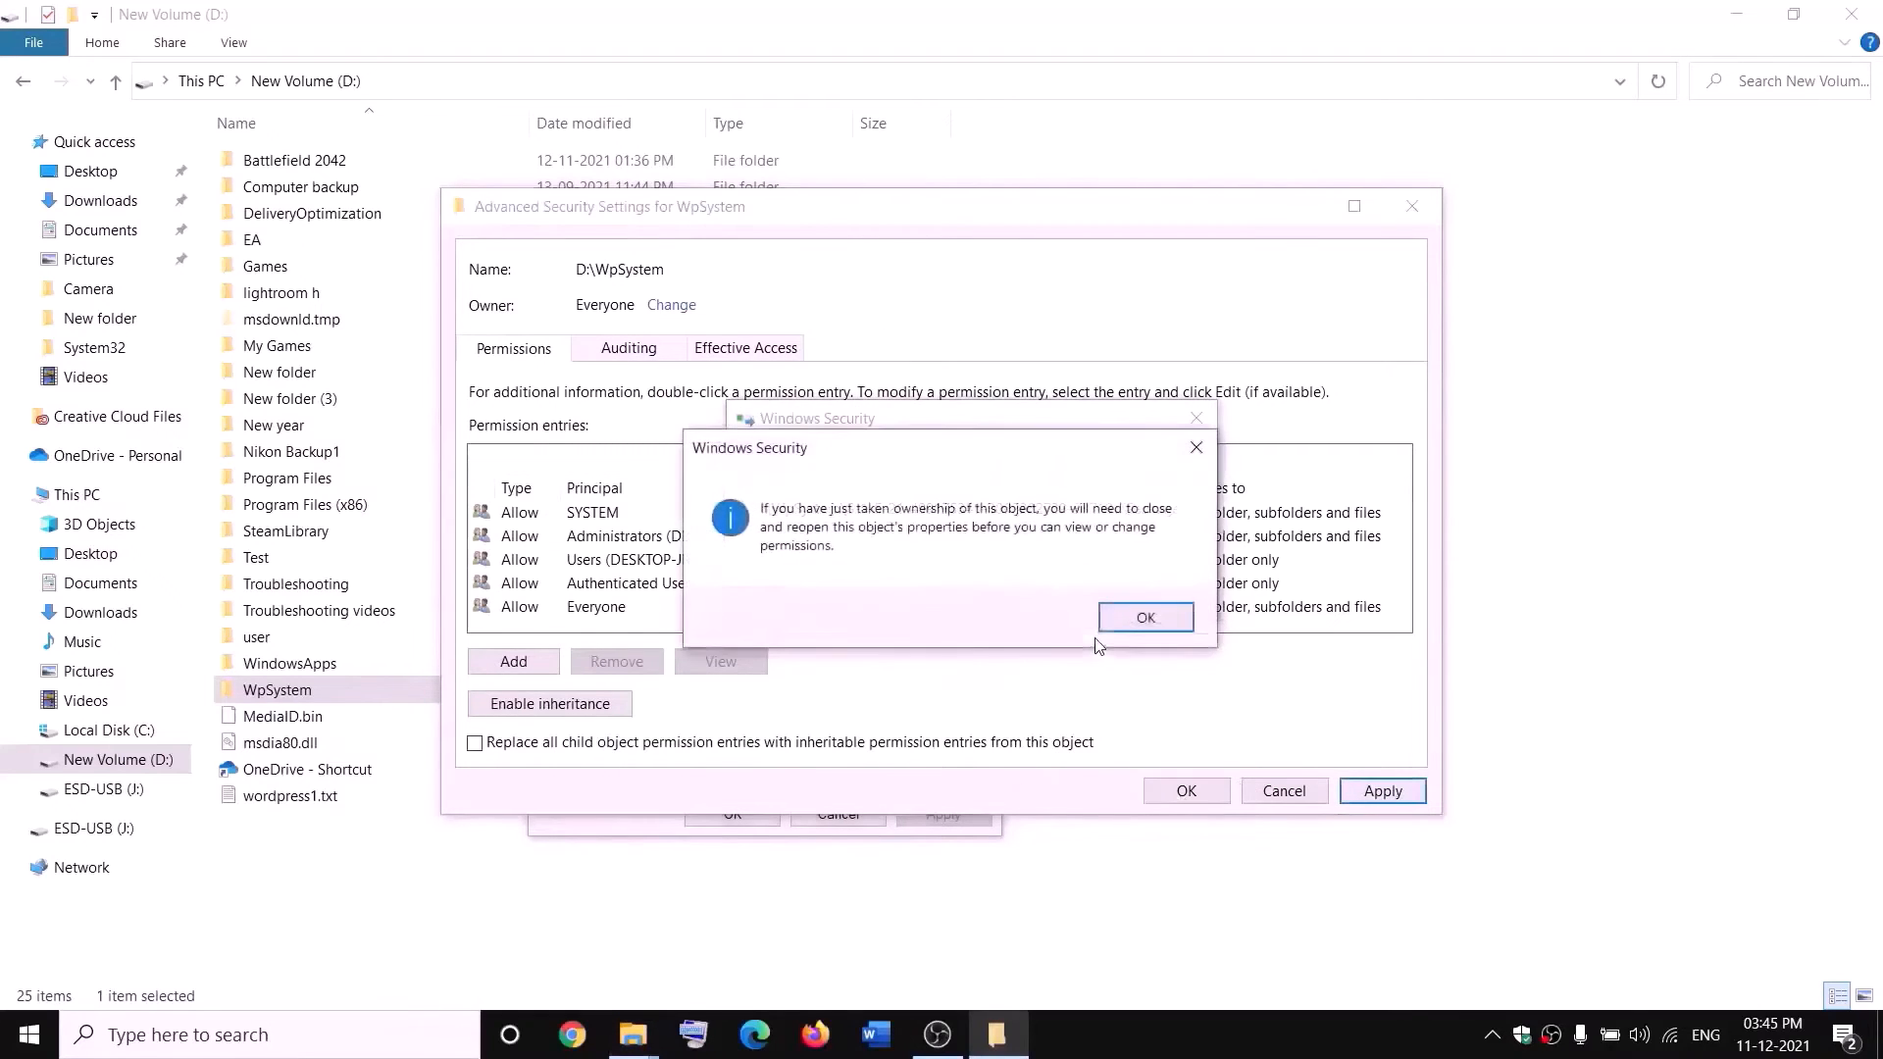
{"action": "left_click", "coordinate": [1126, 626]}
{"action": "left_click", "coordinate": [733, 814]}
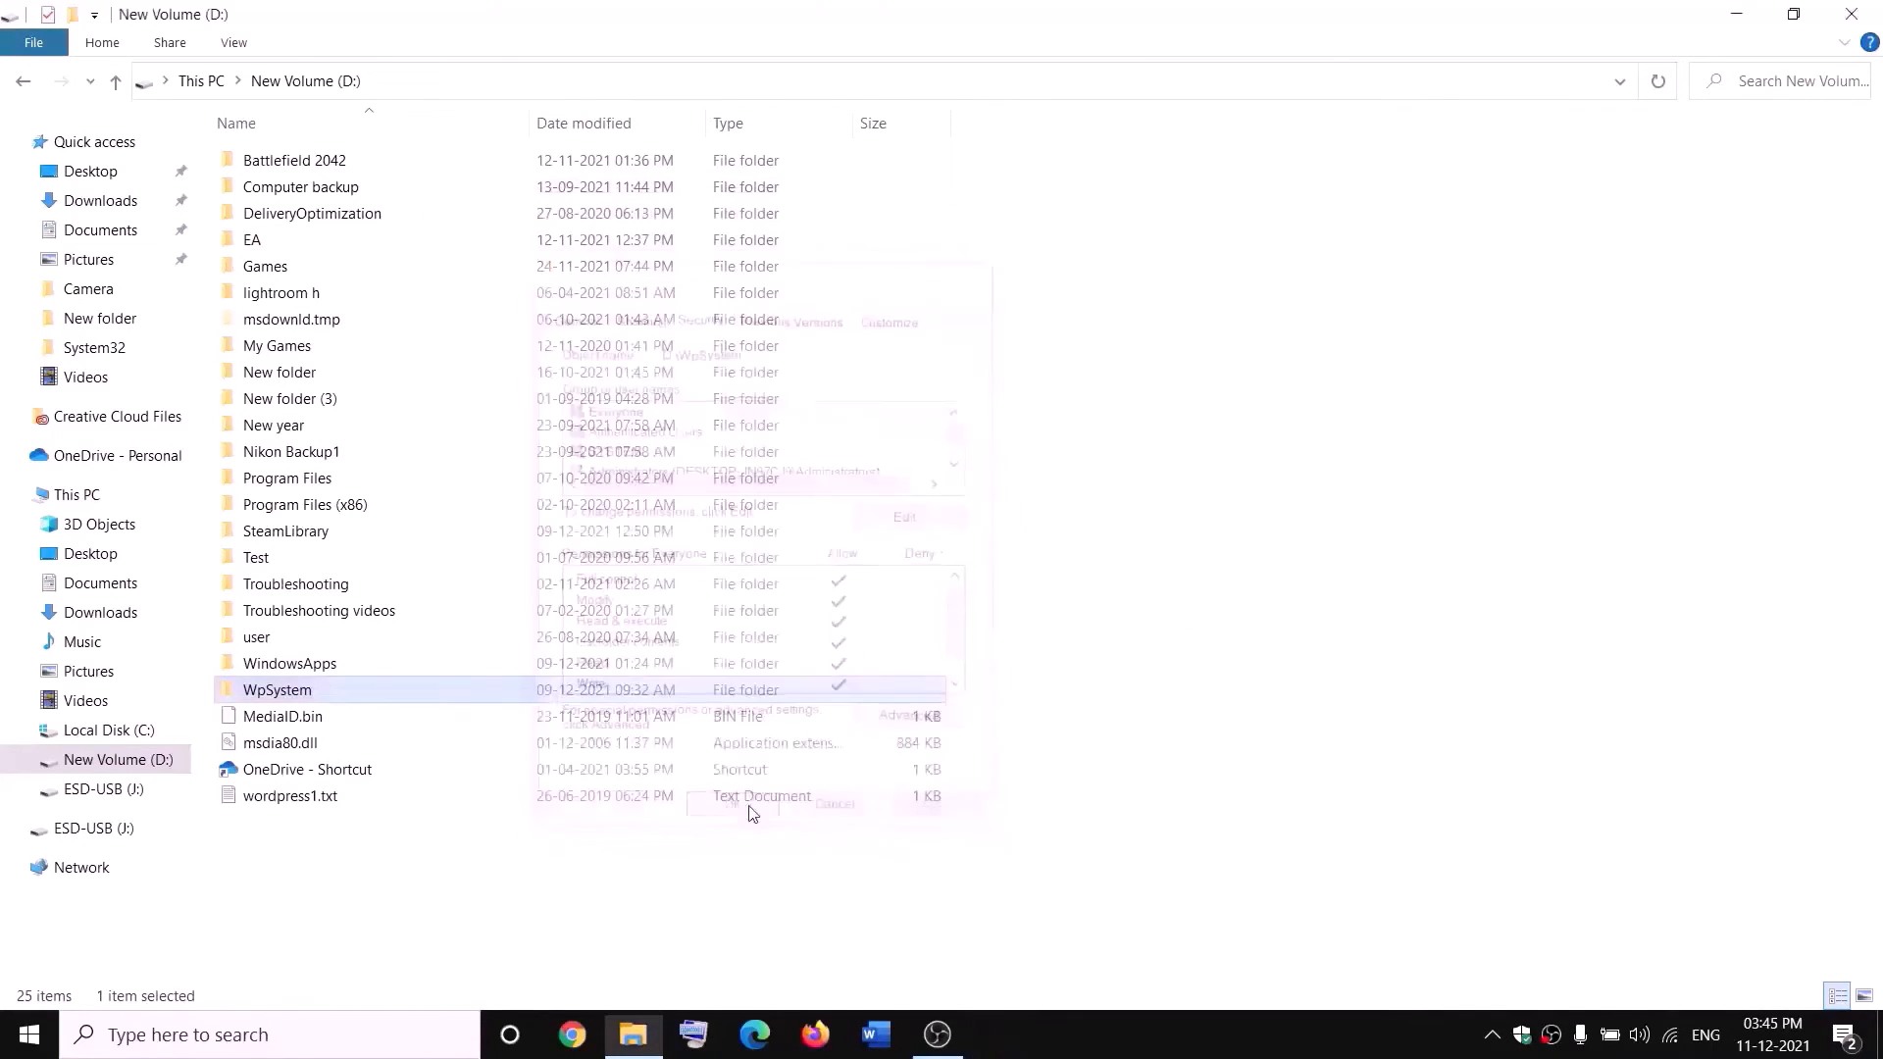
Reopen the WpSystem folder's properties and go to its advanced security settings
{"action": "right_click", "coordinate": [281, 696]}
{"action": "left_click", "coordinate": [75, 991]}
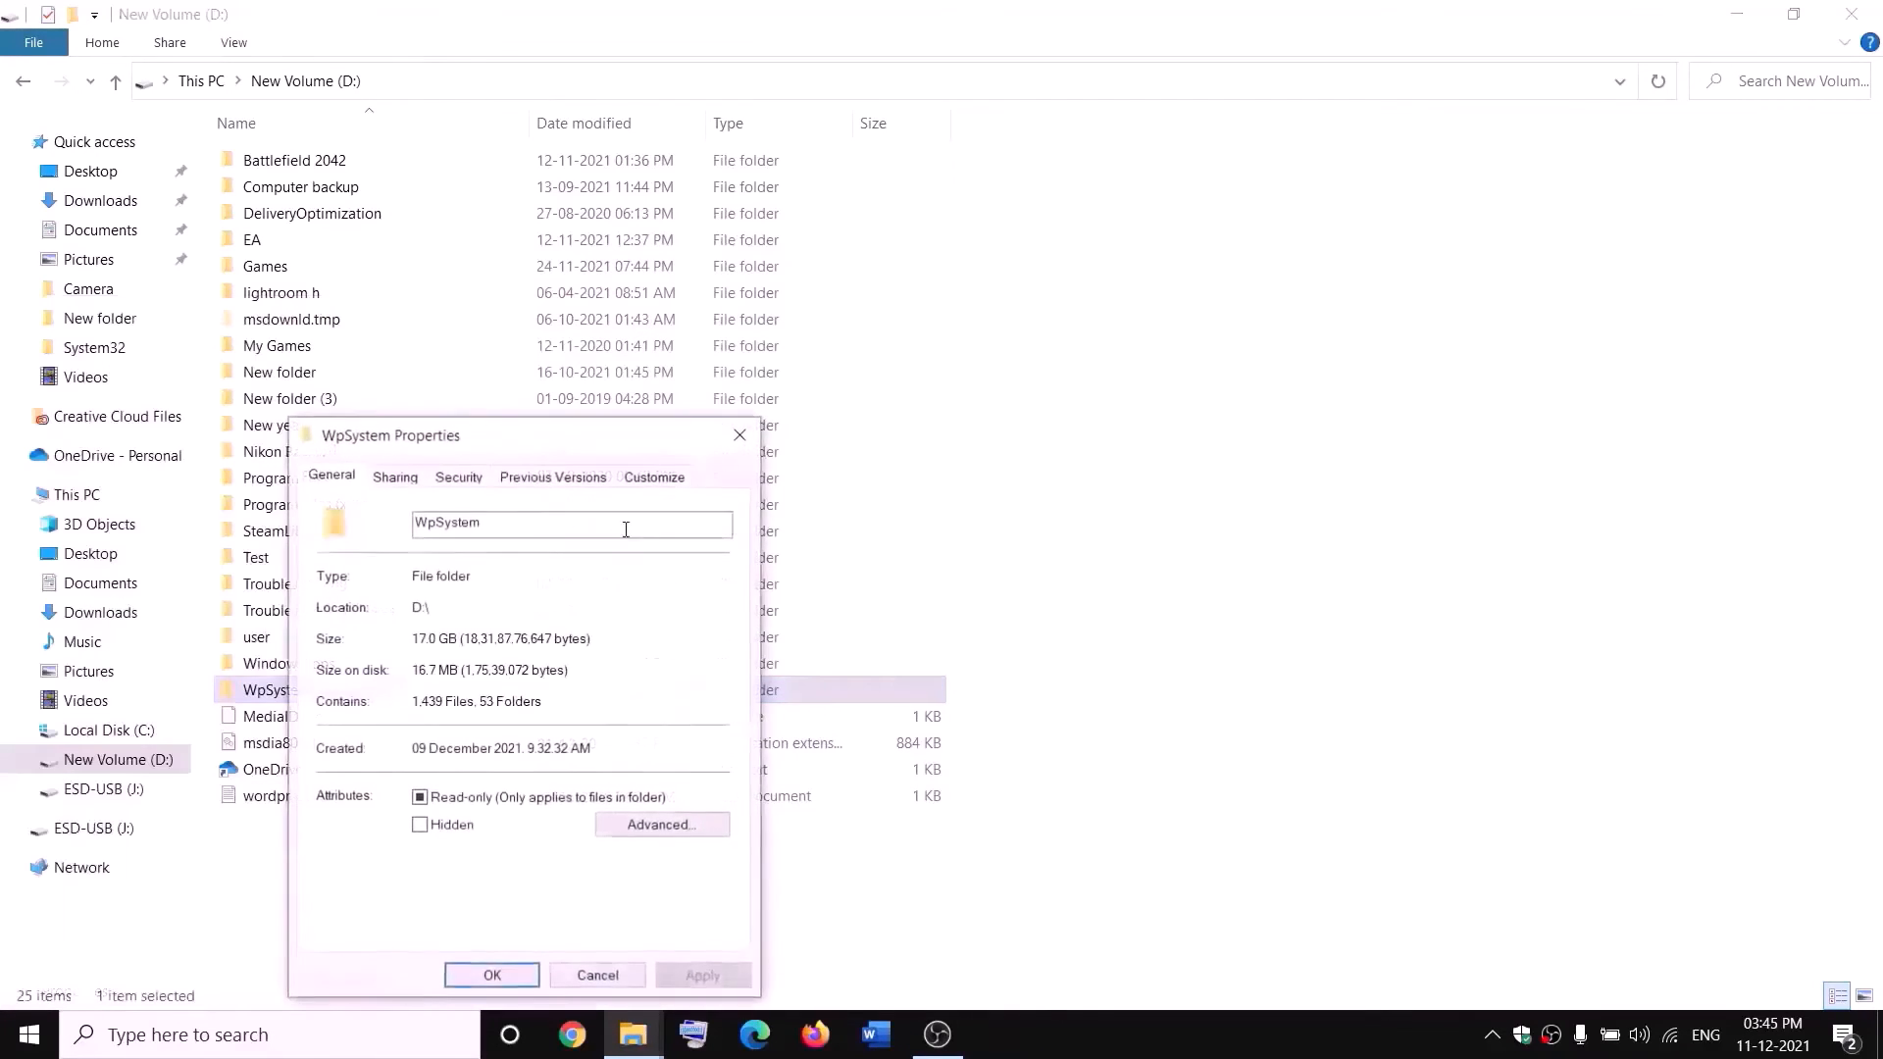
{"action": "left_click_drag", "start_coordinate": [506, 324], "coordinate": [694, 328]}
{"action": "left_click", "coordinate": [693, 358]}
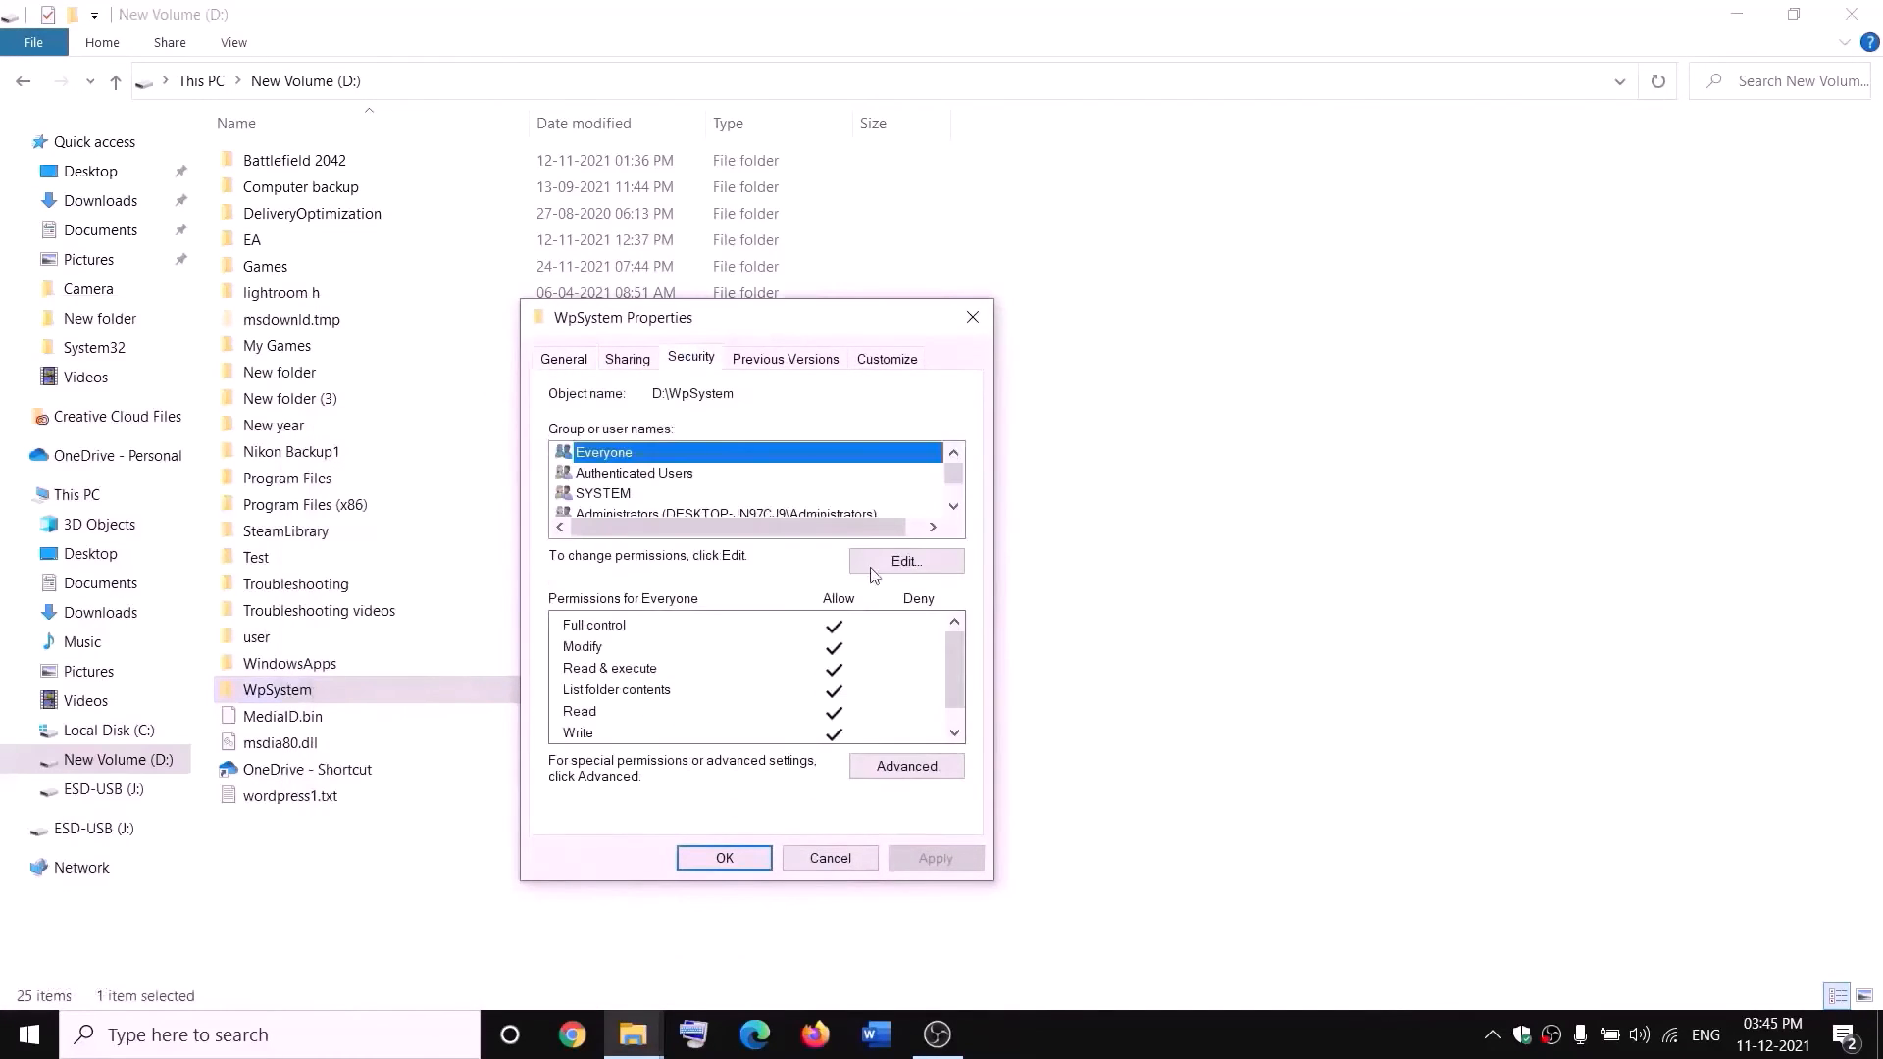
{"action": "left_click", "coordinate": [912, 769]}
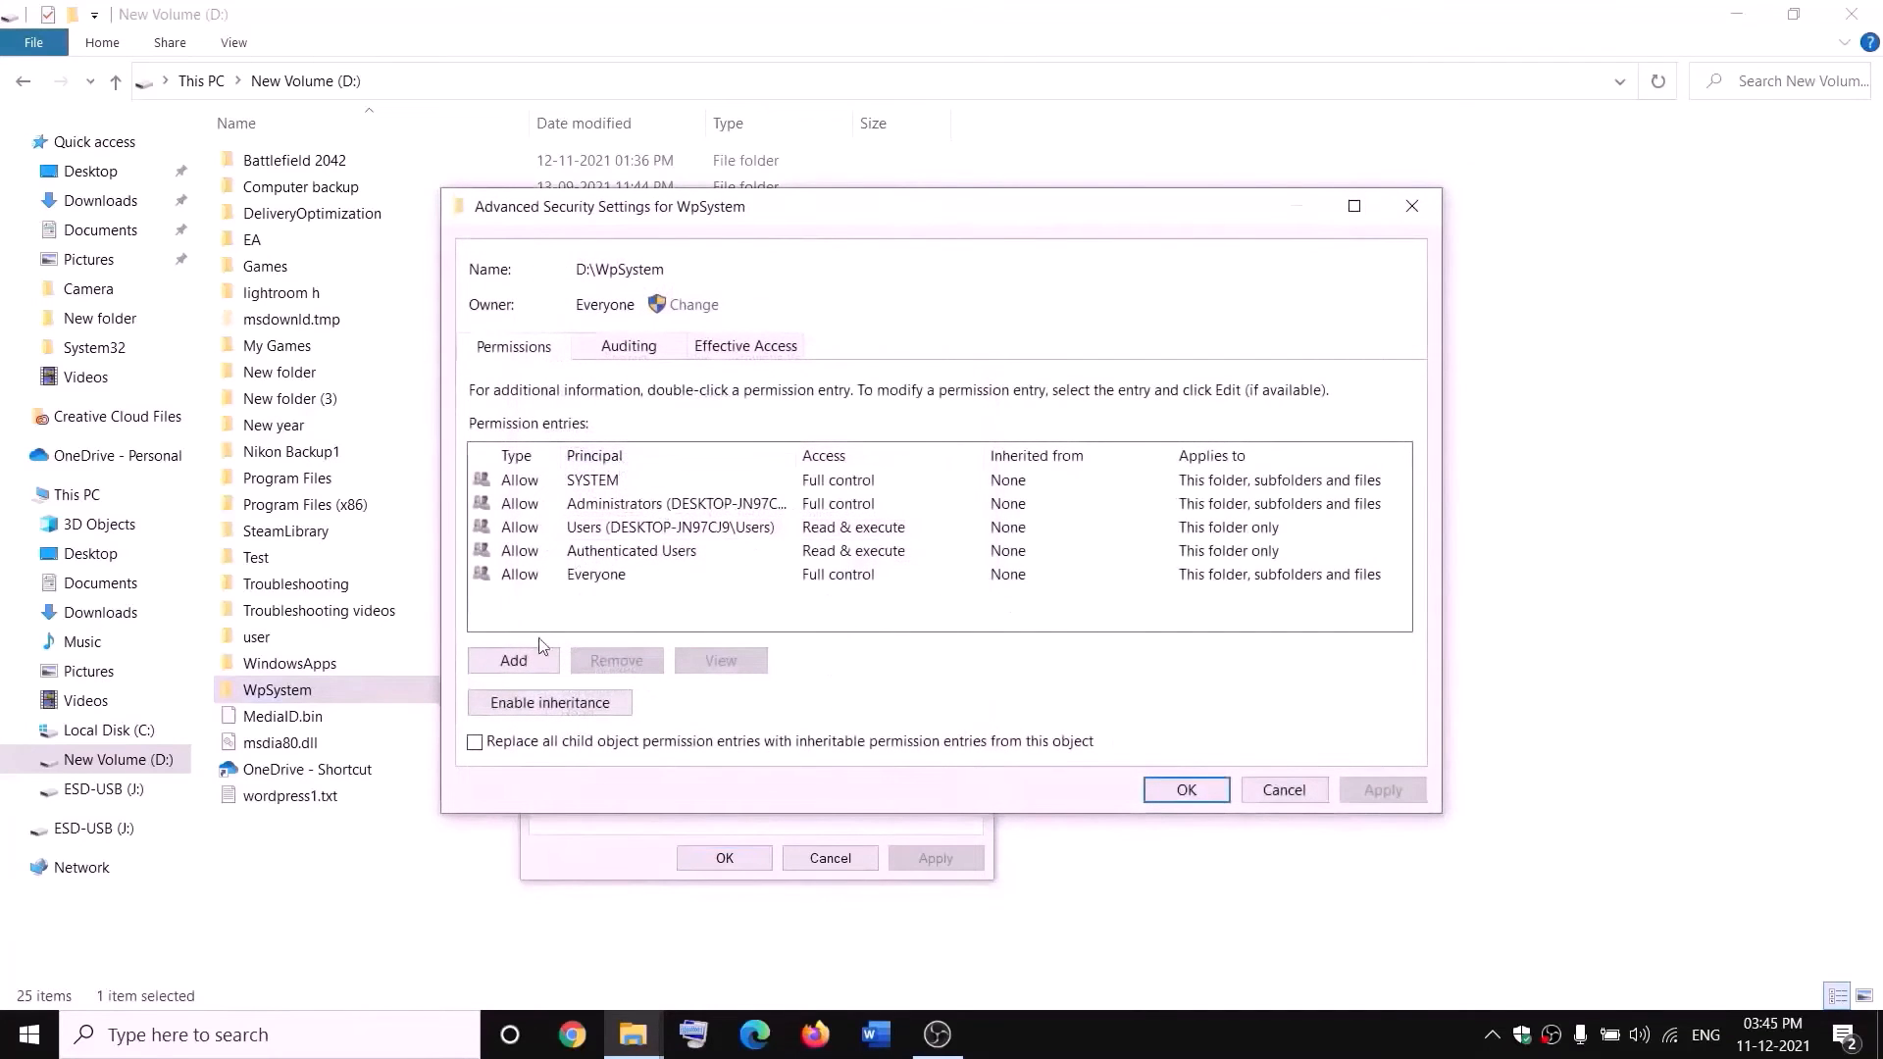
Add a permission entry for the WpSystem folder with Everyone as the principal
{"action": "left_click", "coordinate": [510, 667]}
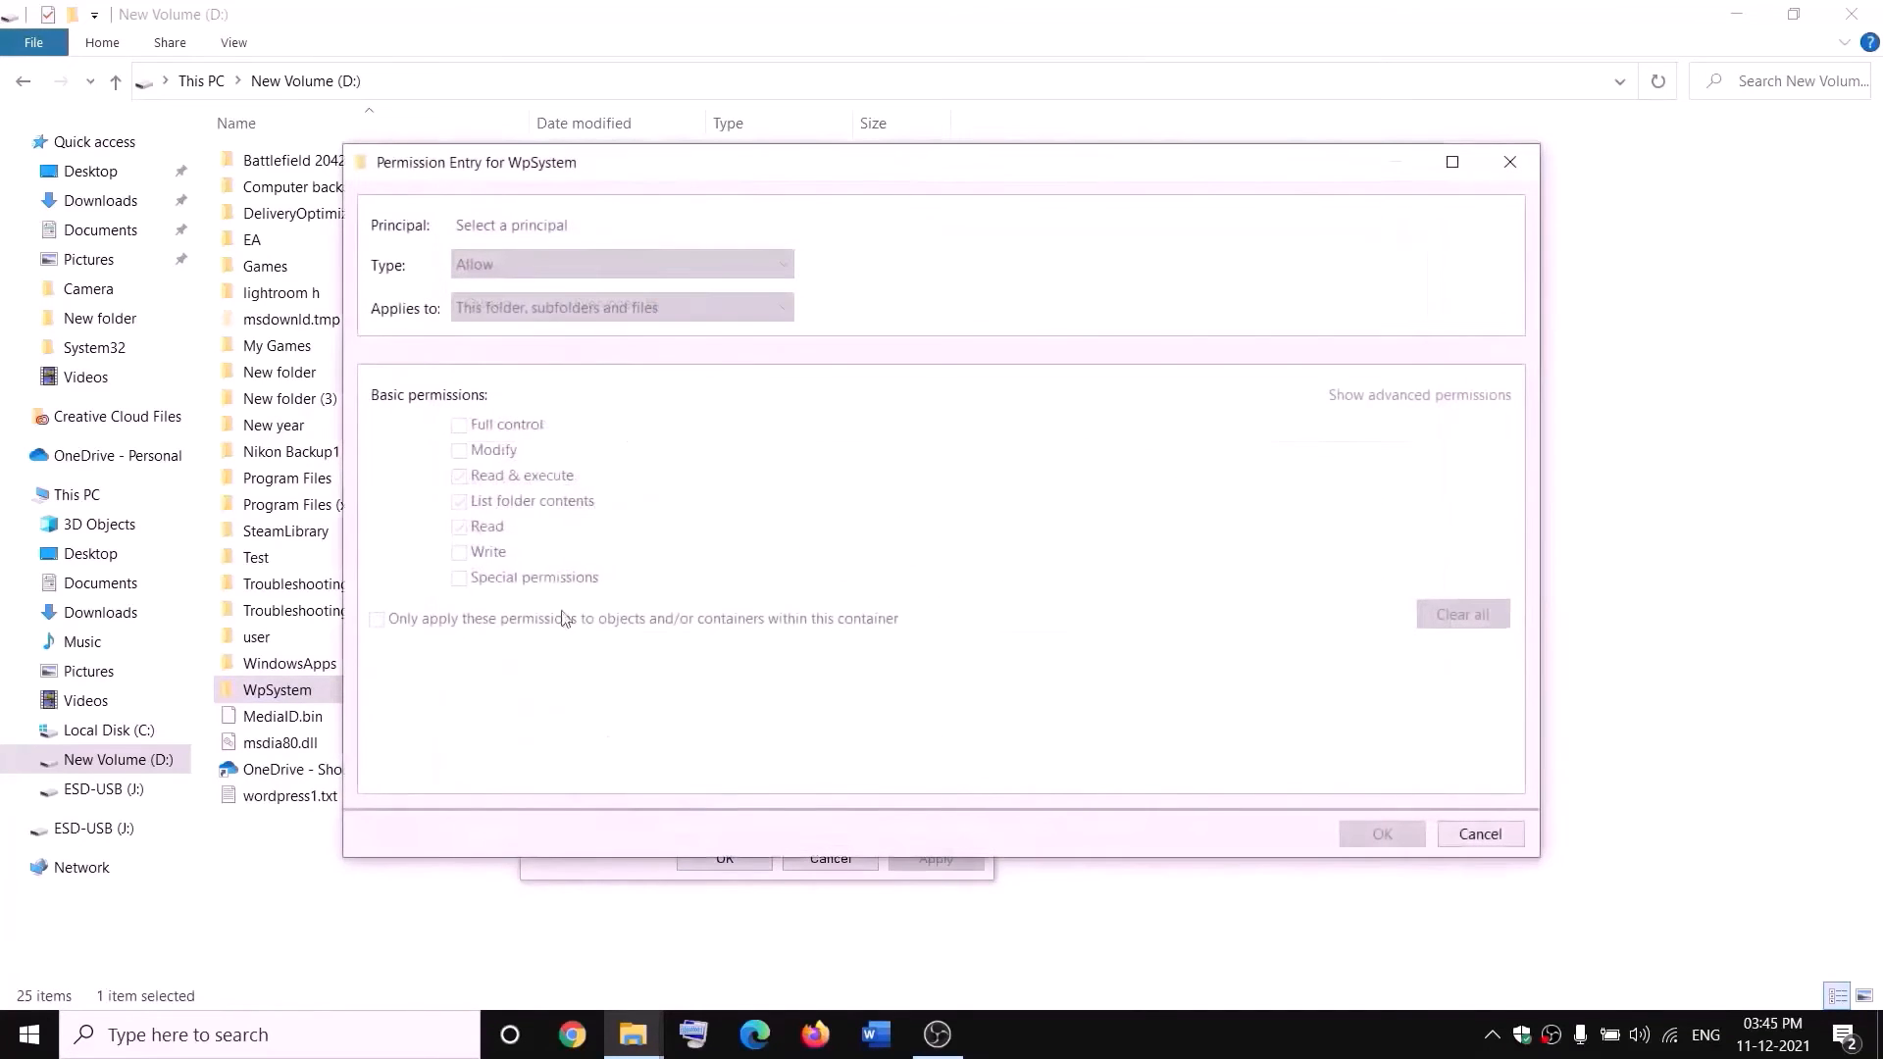
{"action": "left_click", "coordinate": [512, 226]}
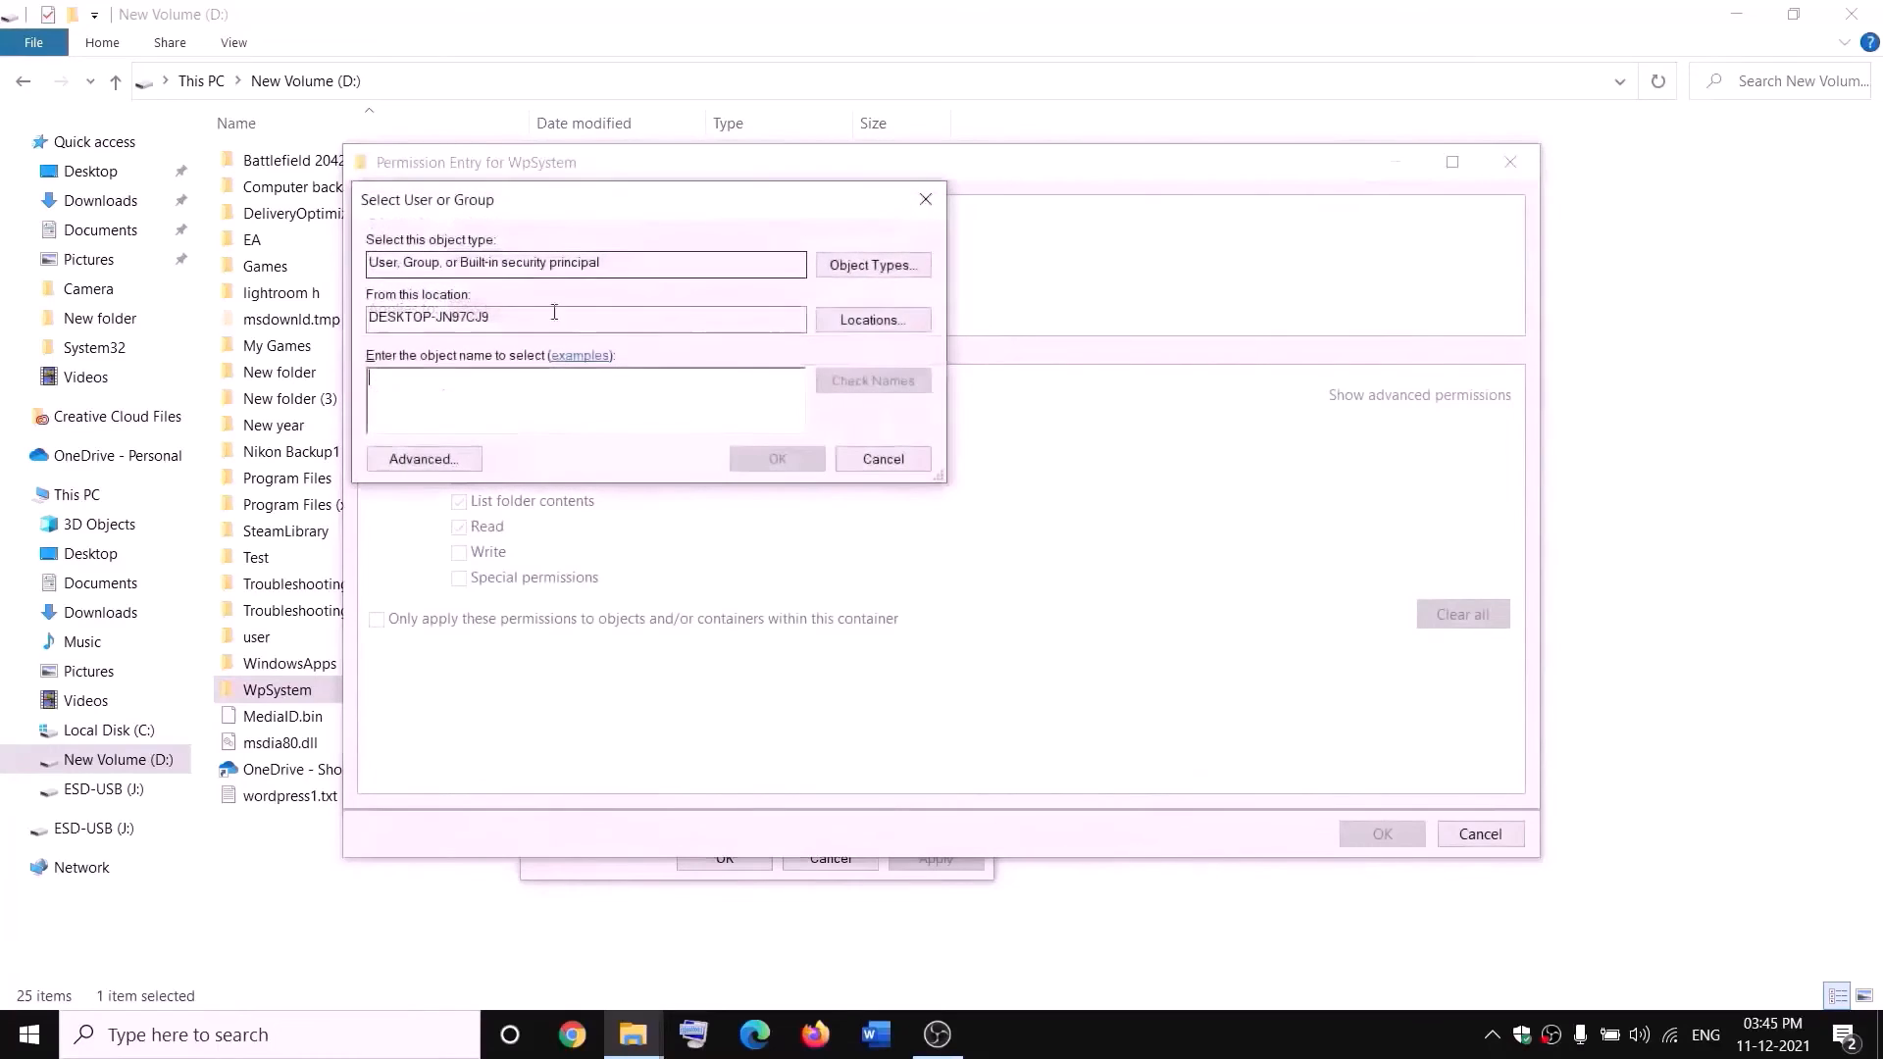
{"action": "type", "text": "everyone"}
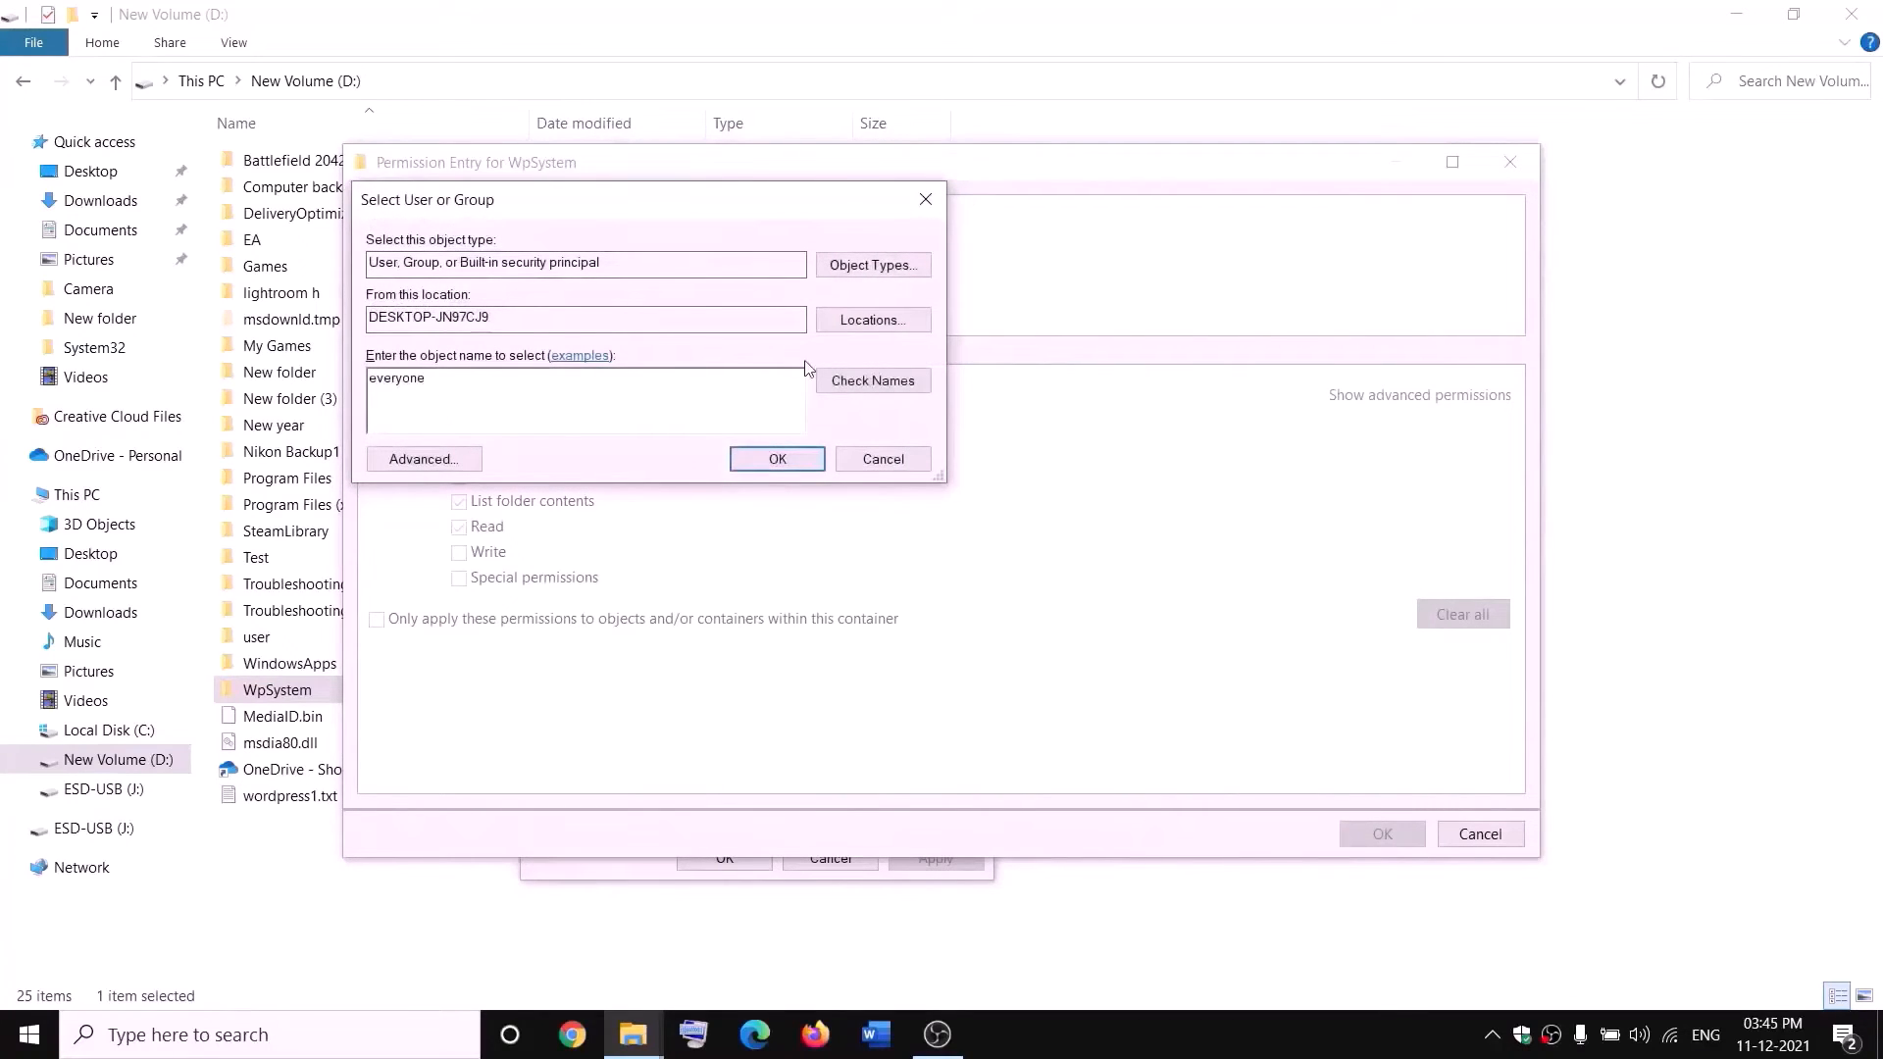
{"action": "left_click", "coordinate": [842, 390]}
{"action": "left_click", "coordinate": [785, 460]}
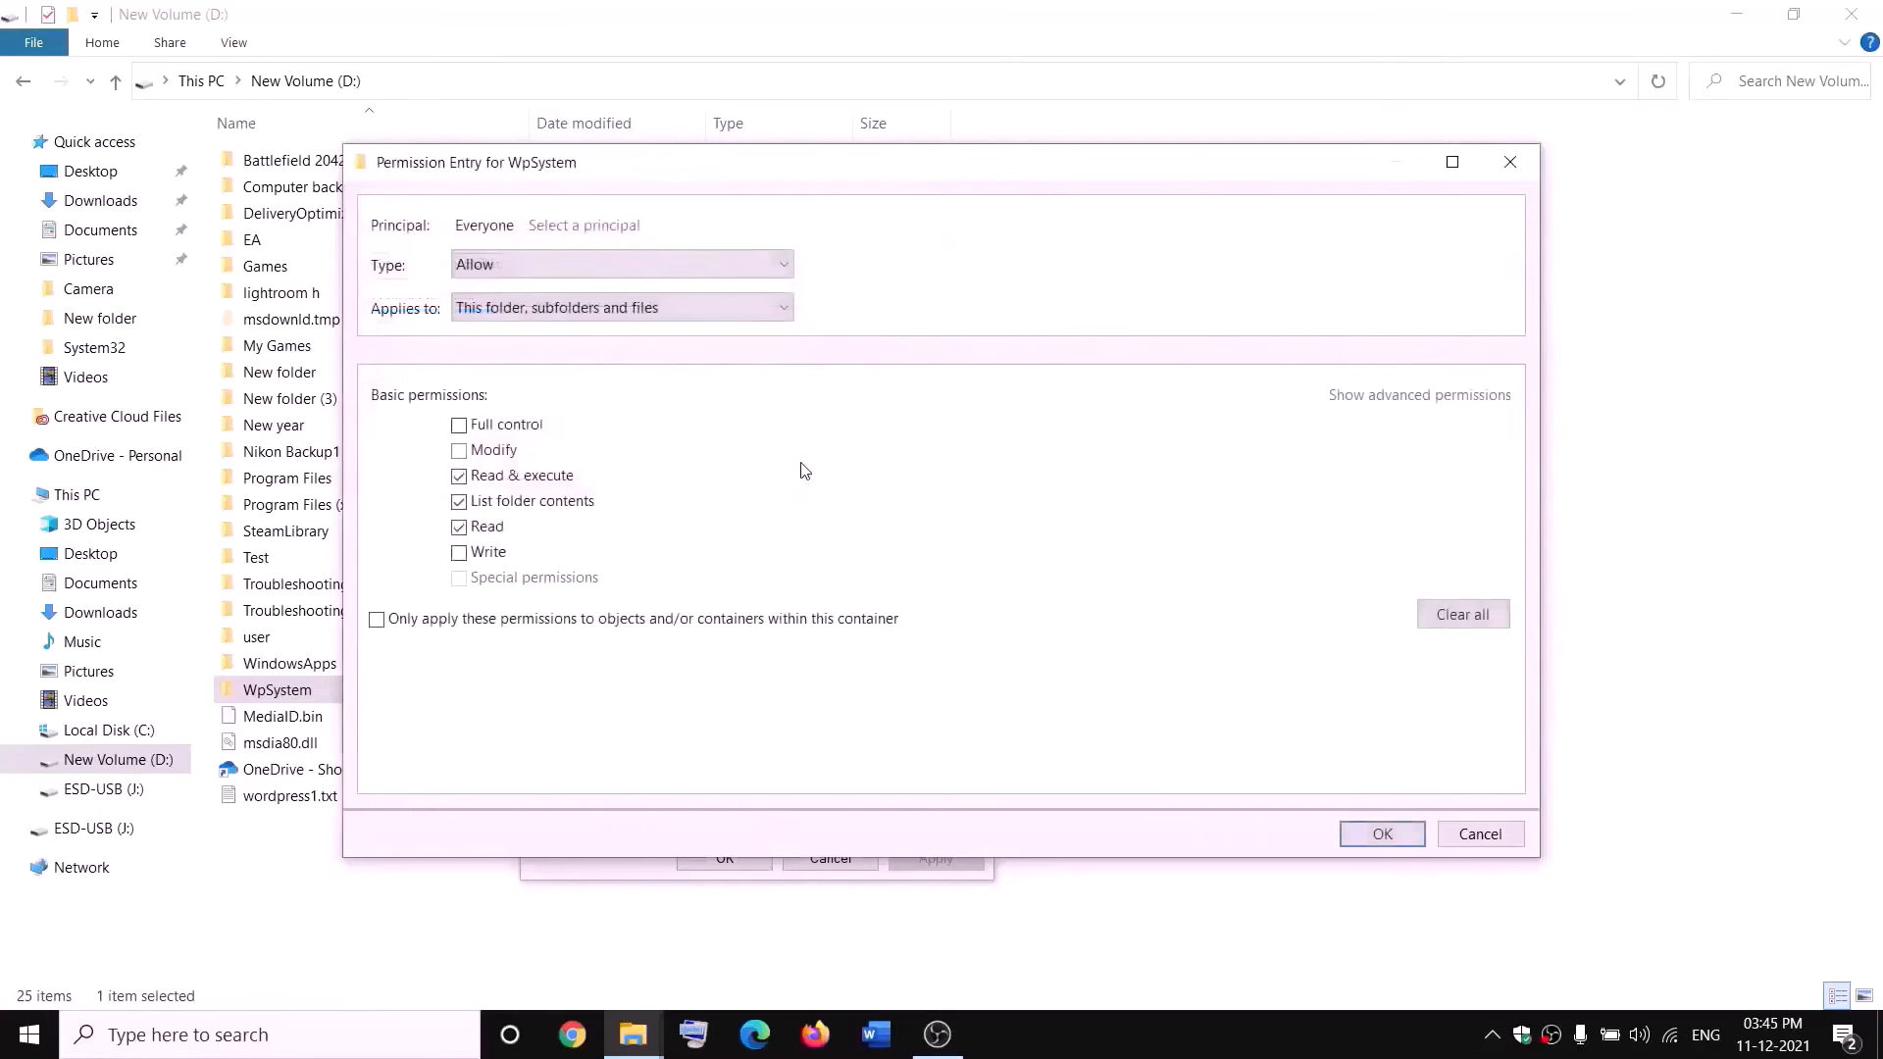
Grant Everyone Full control of the WpSystem folder, apply the permissions, and close its properties
{"action": "left_click", "coordinate": [459, 428]}
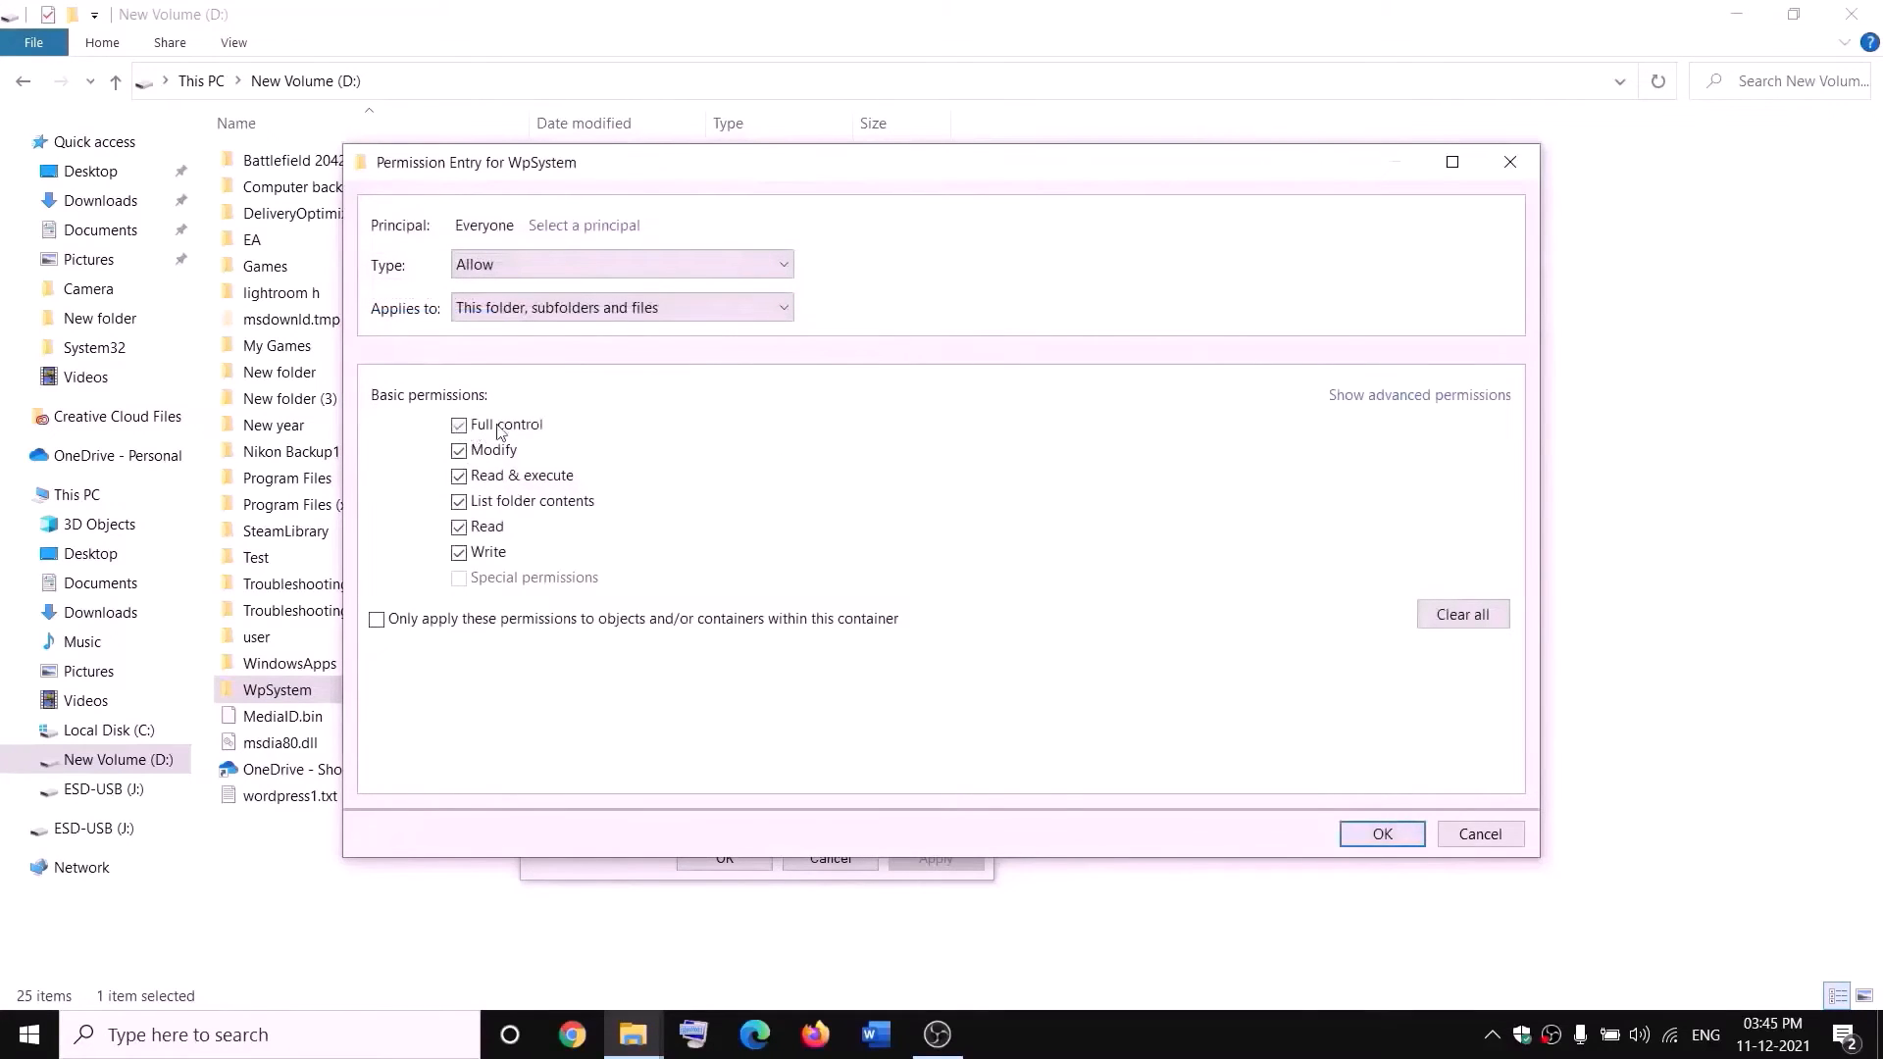
{"action": "left_click", "coordinate": [1382, 834]}
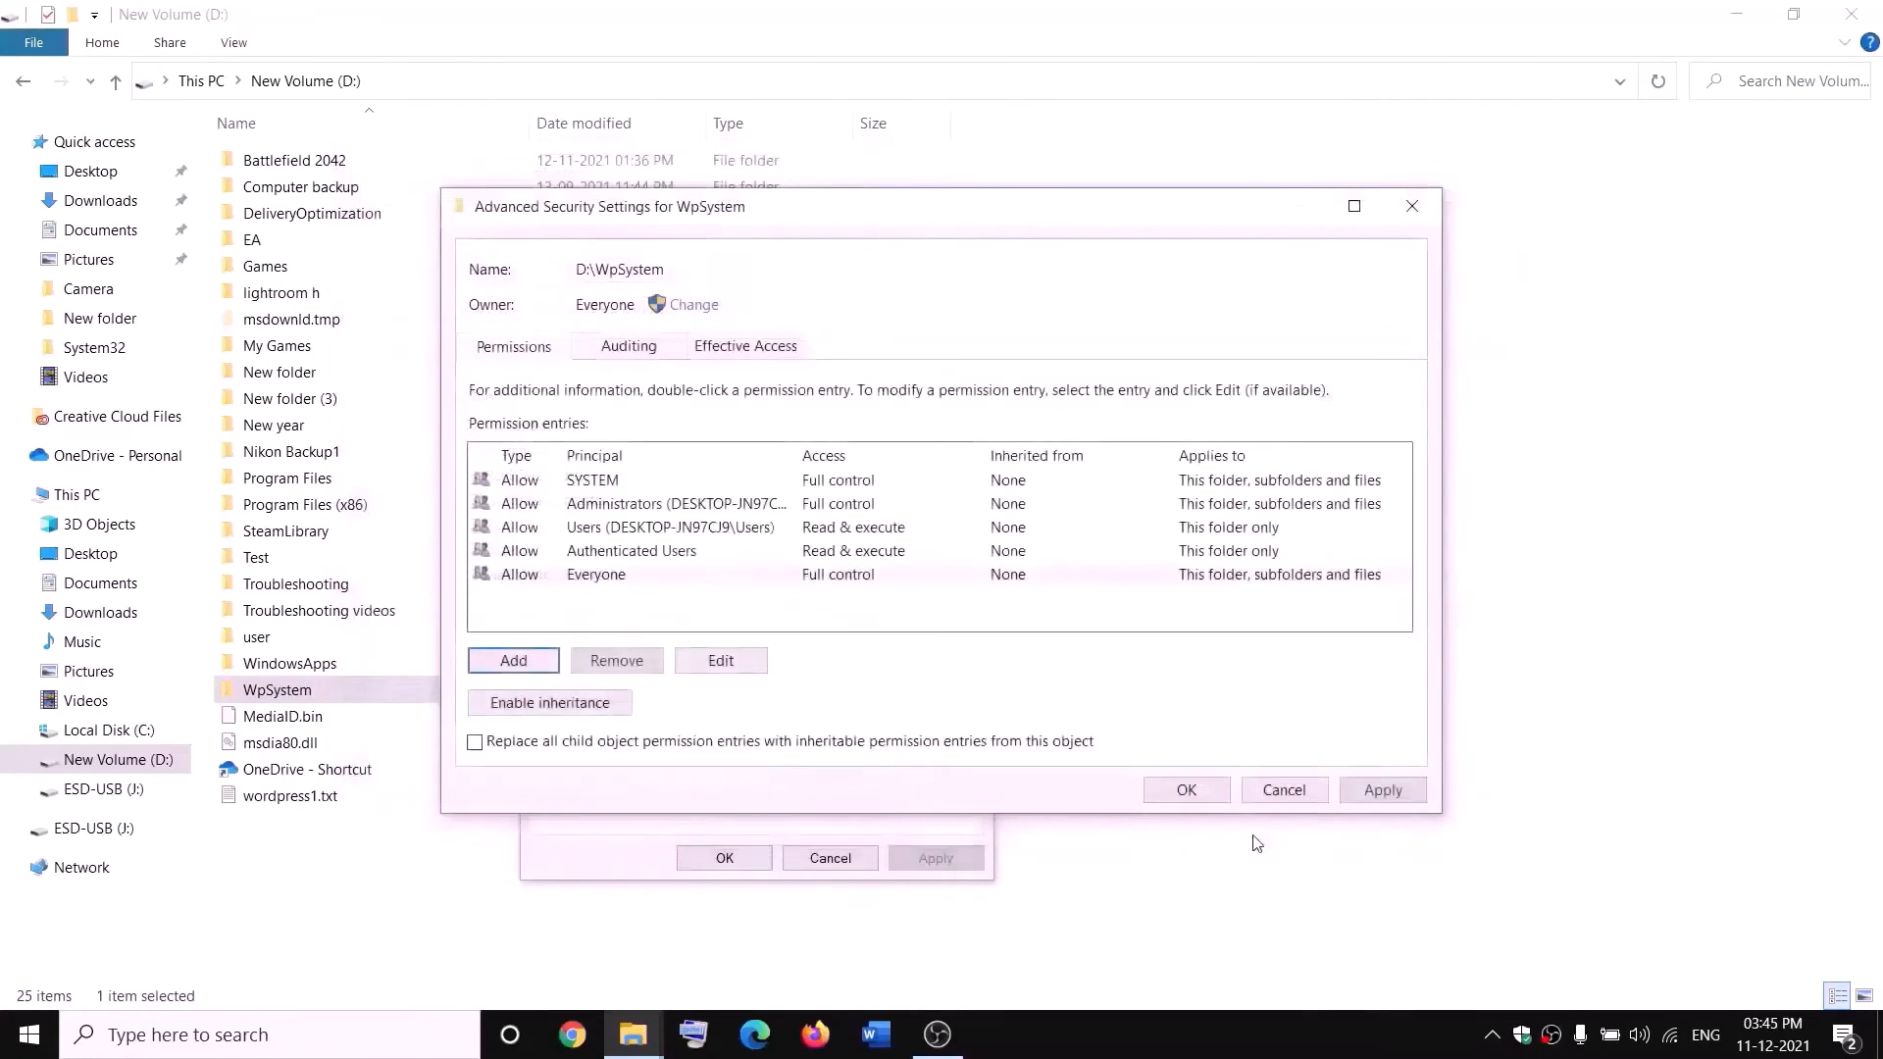
{"action": "left_click", "coordinate": [1353, 789]}
{"action": "left_click", "coordinate": [1184, 789]}
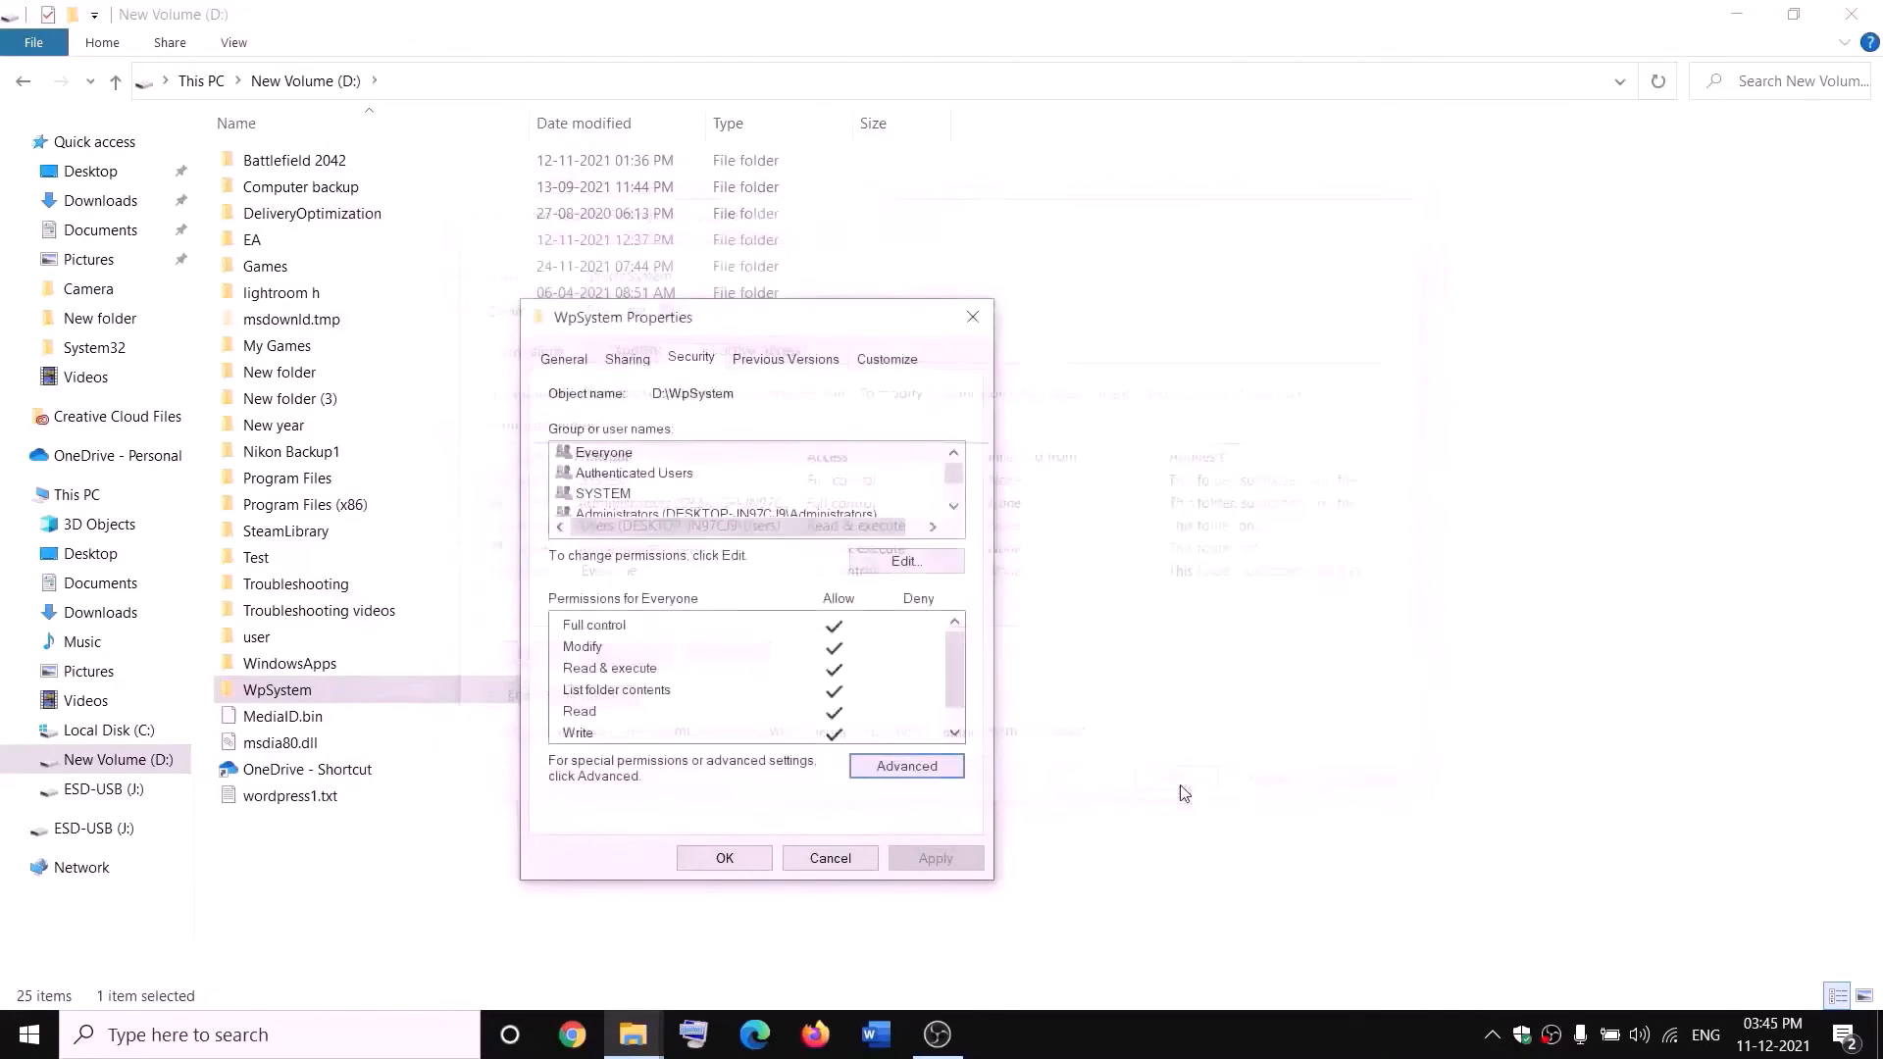
{"action": "left_click", "coordinate": [757, 855]}
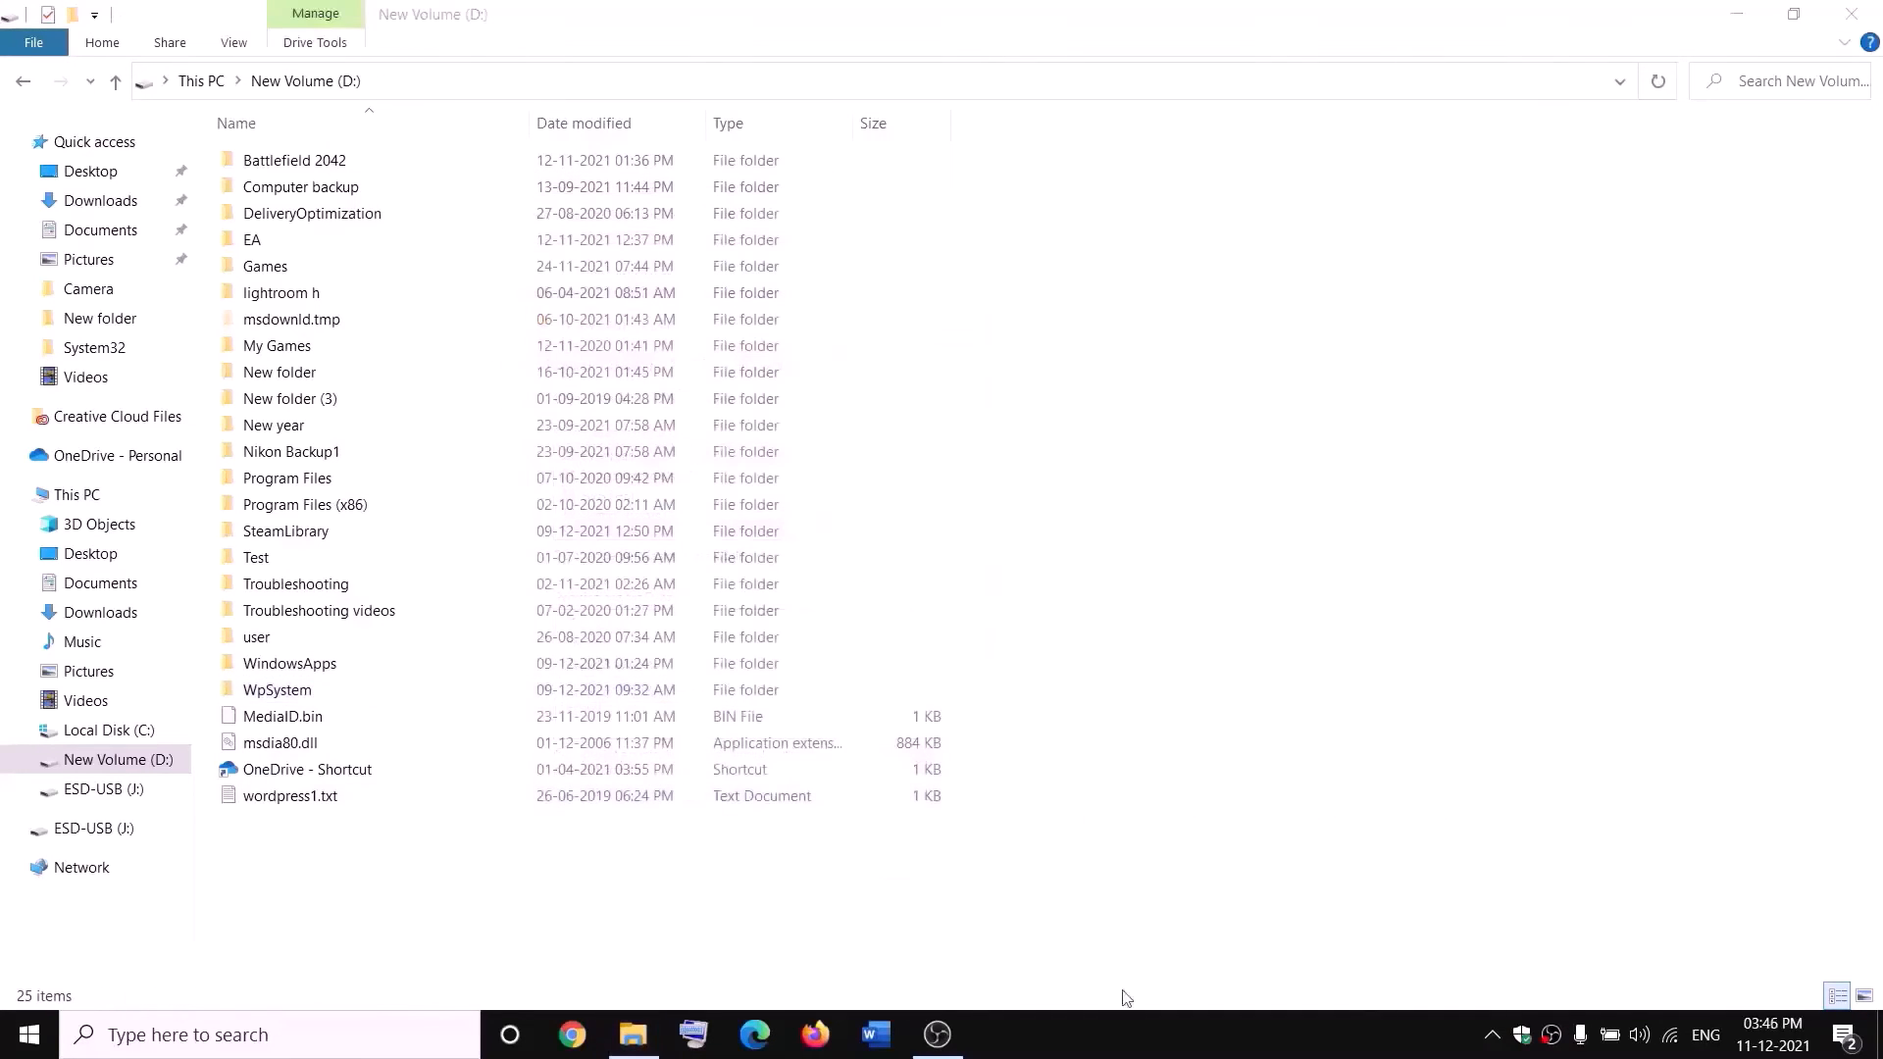
Rename the WpSystem folder on the D: drive as WpSystem.old
{"action": "right_click", "coordinate": [273, 695]}
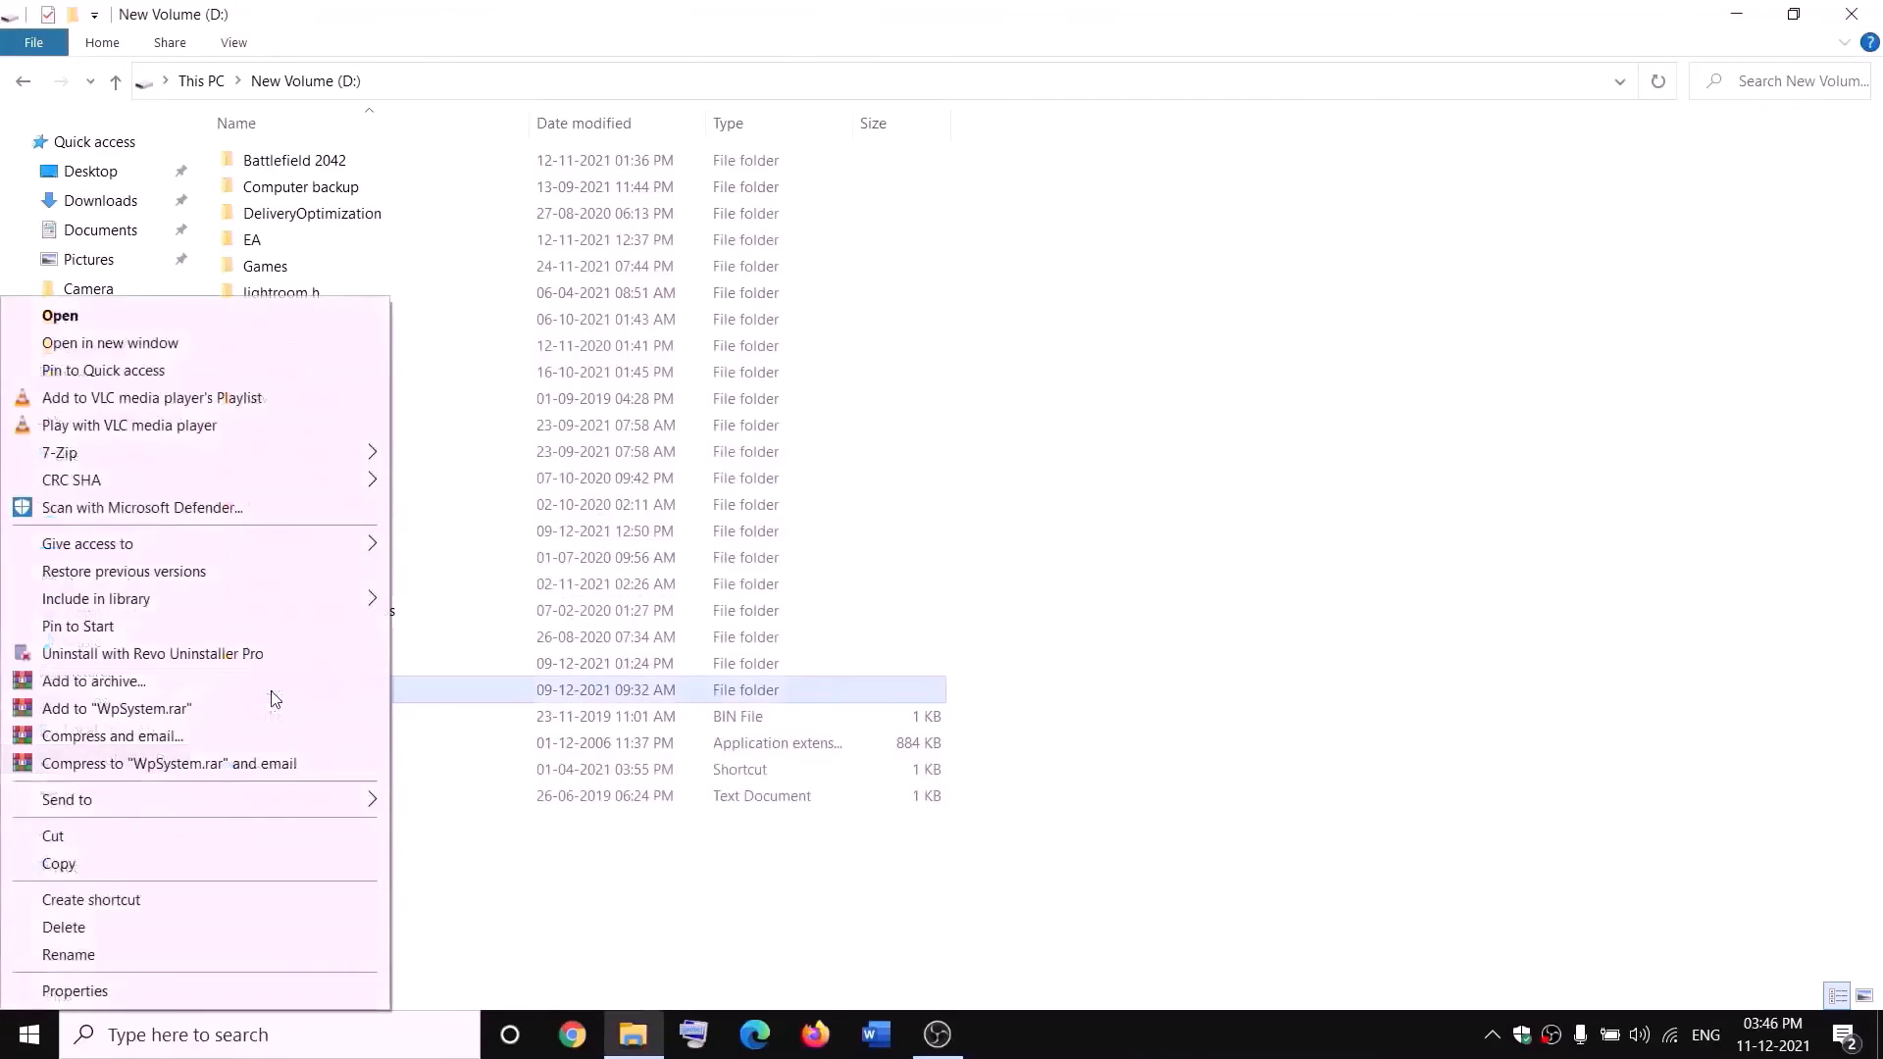
{"action": "left_click", "coordinate": [71, 956]}
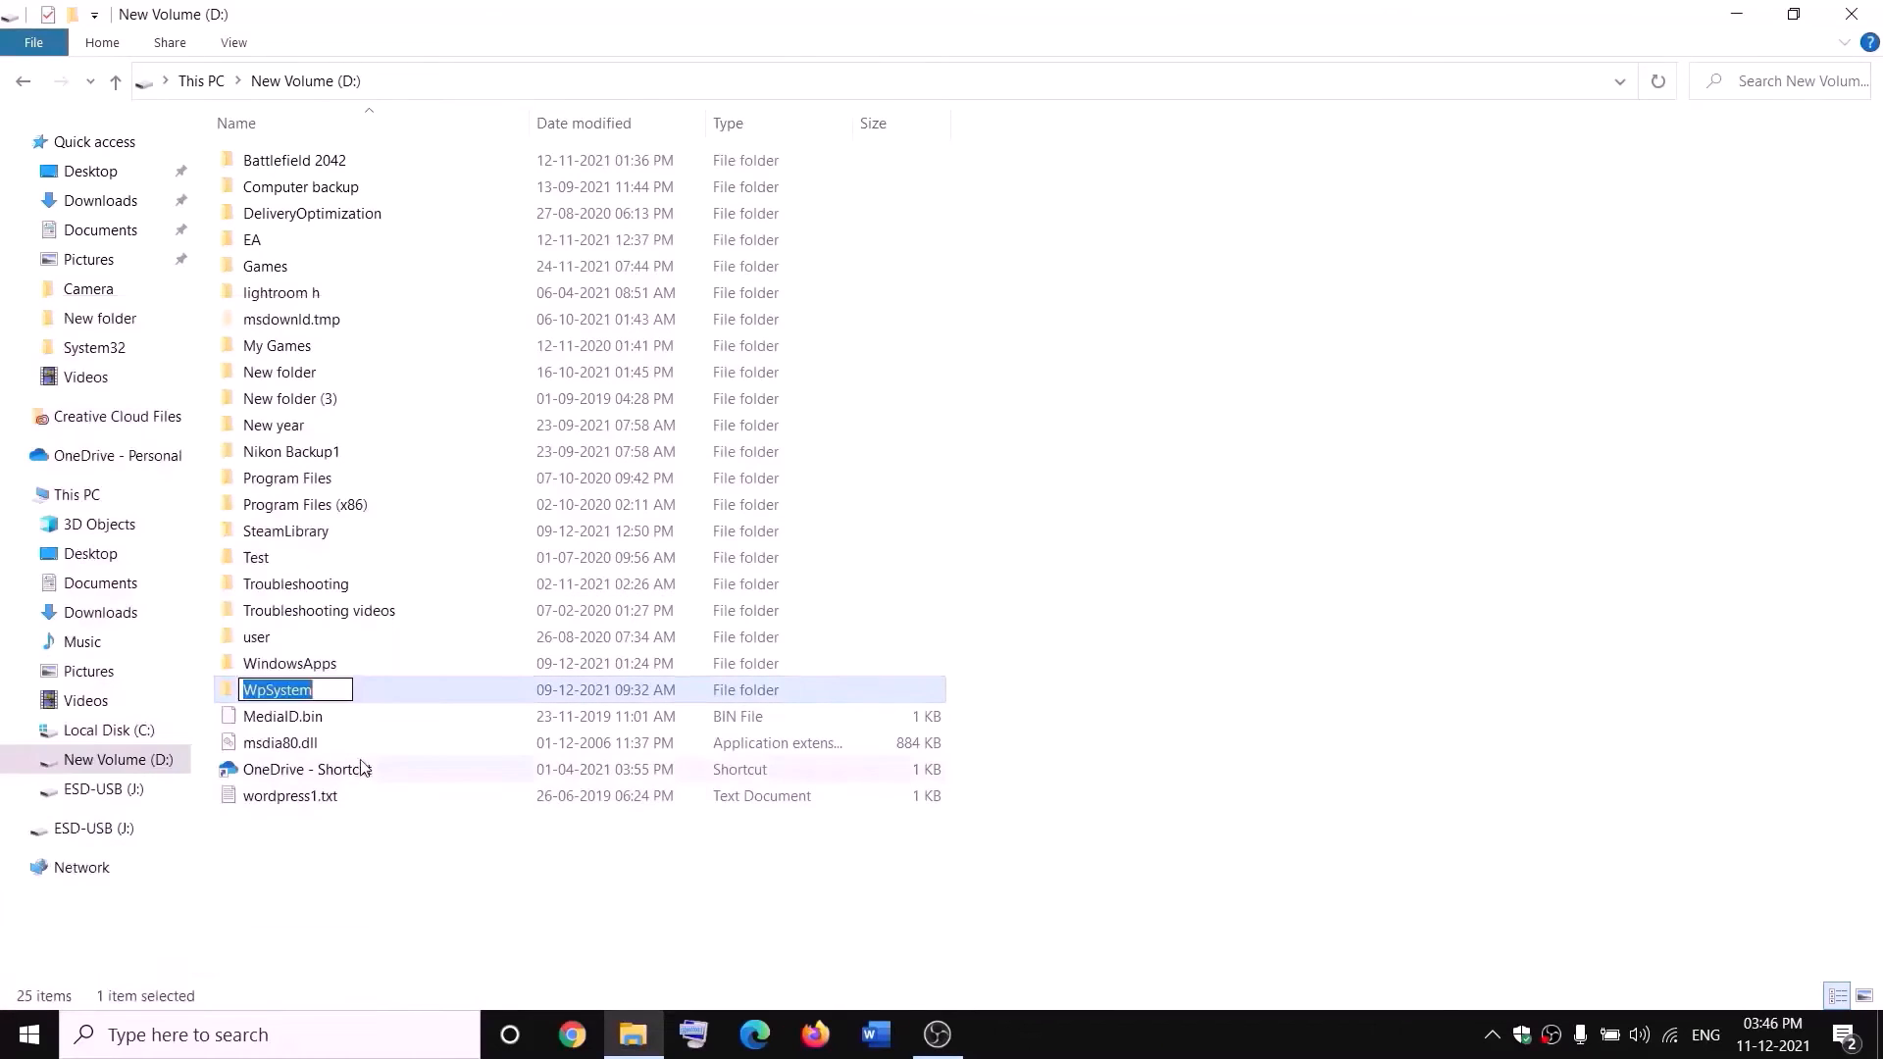
{"action": "key", "text": "End"}
{"action": "type", "text": ".old"}
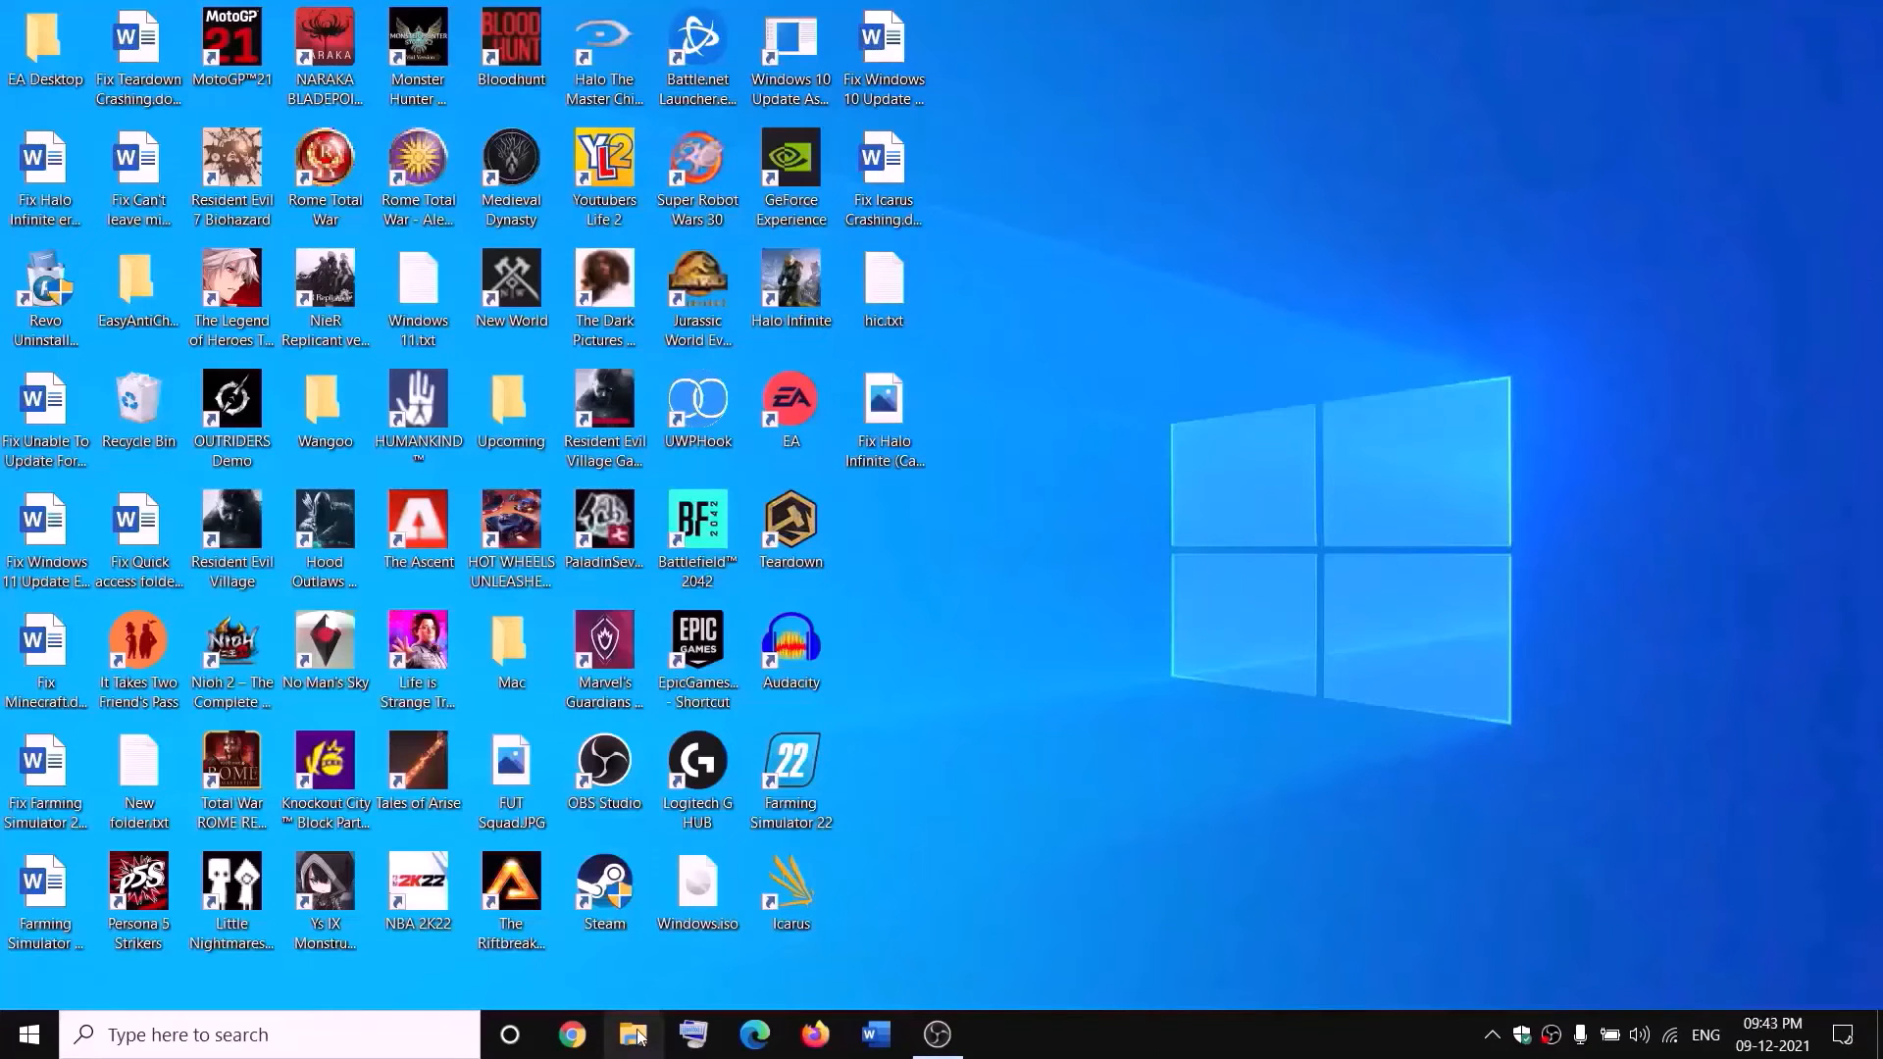
Go to the D: drive and open the WindowsApps folder's advanced security settings from its properties
{"action": "key", "text": "super+e"}
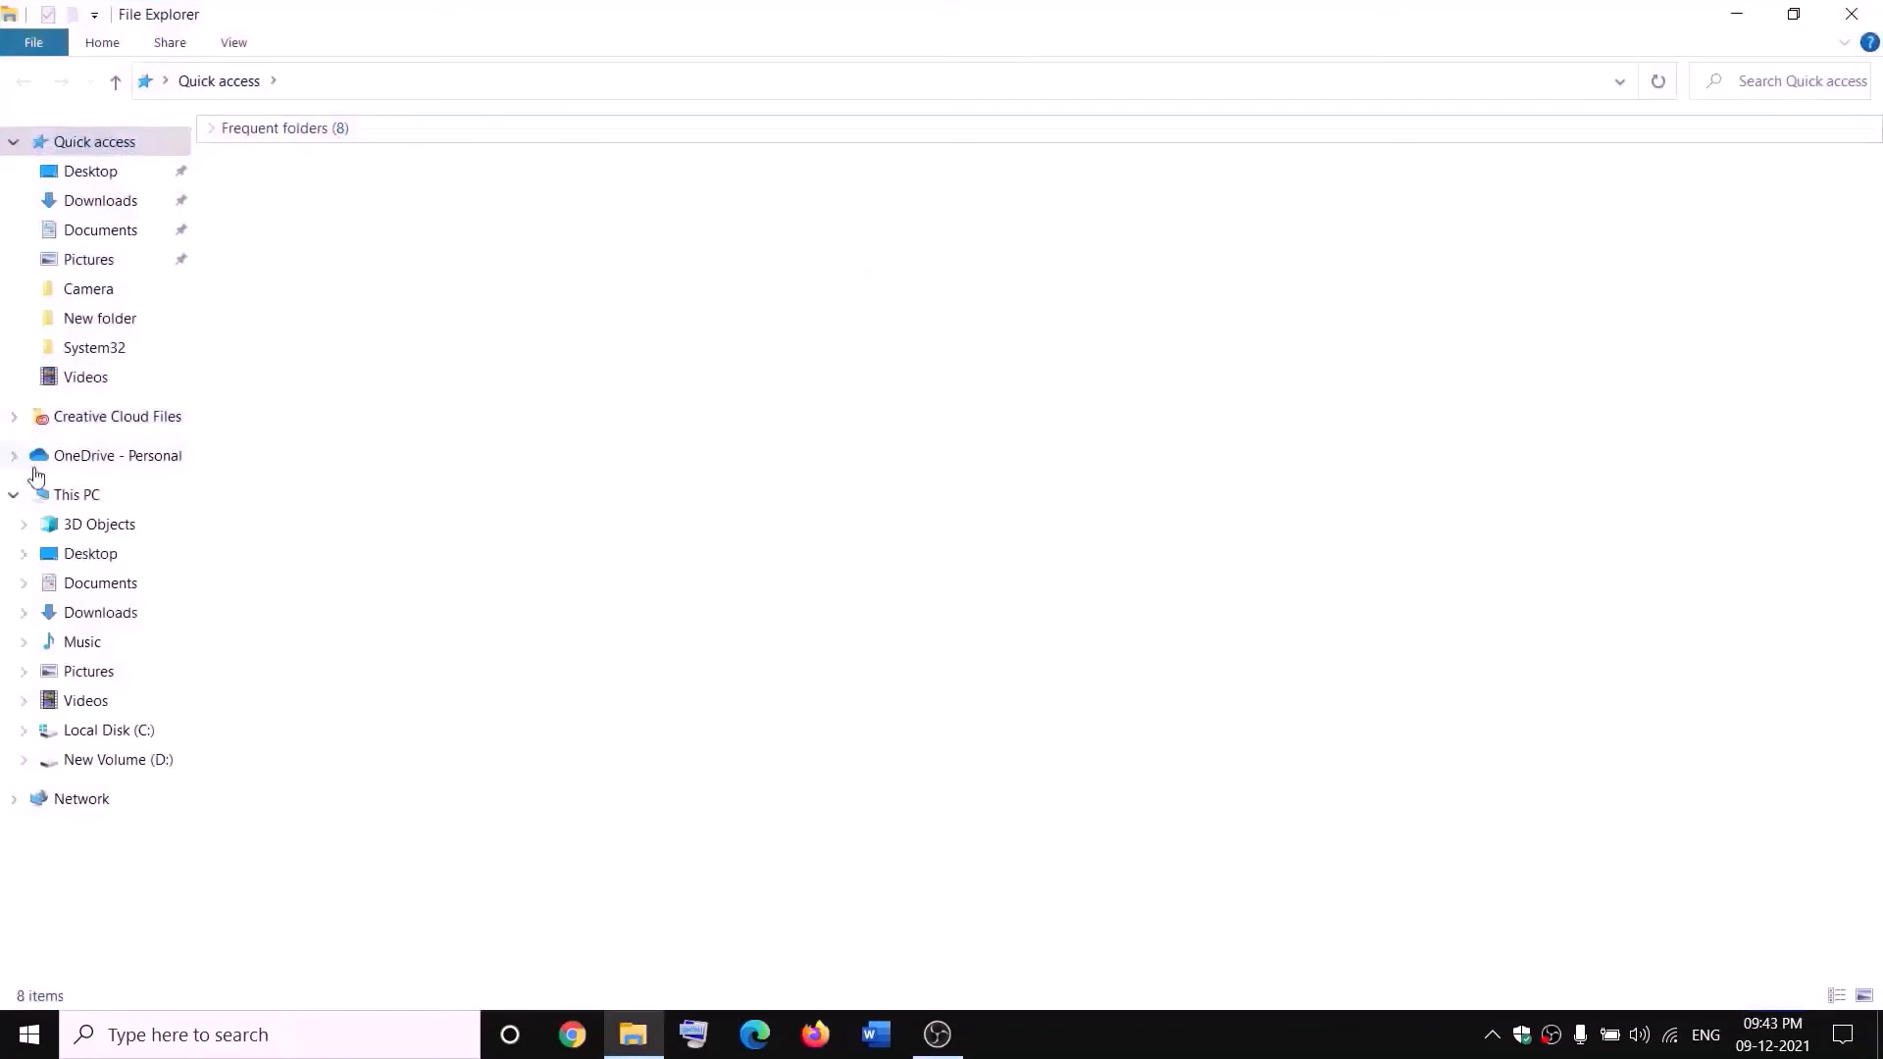
{"action": "left_click", "coordinate": [42, 493]}
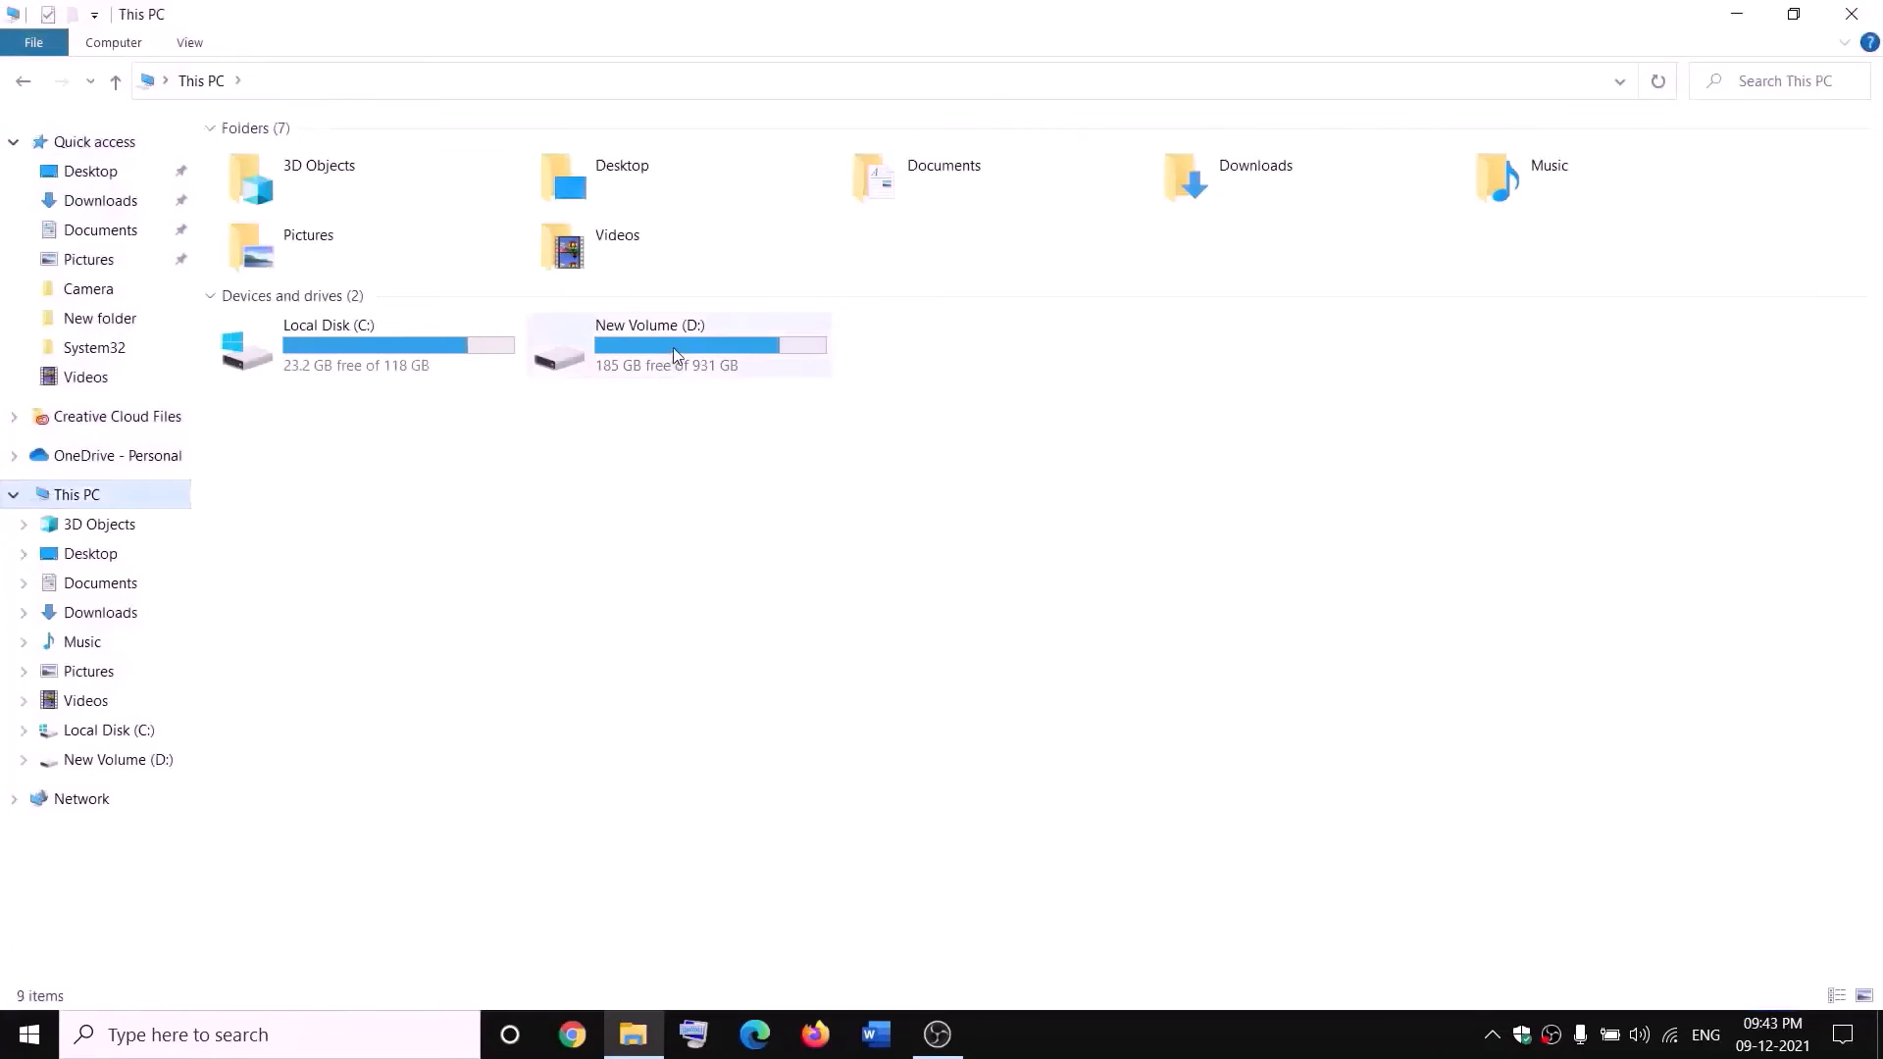
{"action": "double_click", "coordinate": [675, 352]}
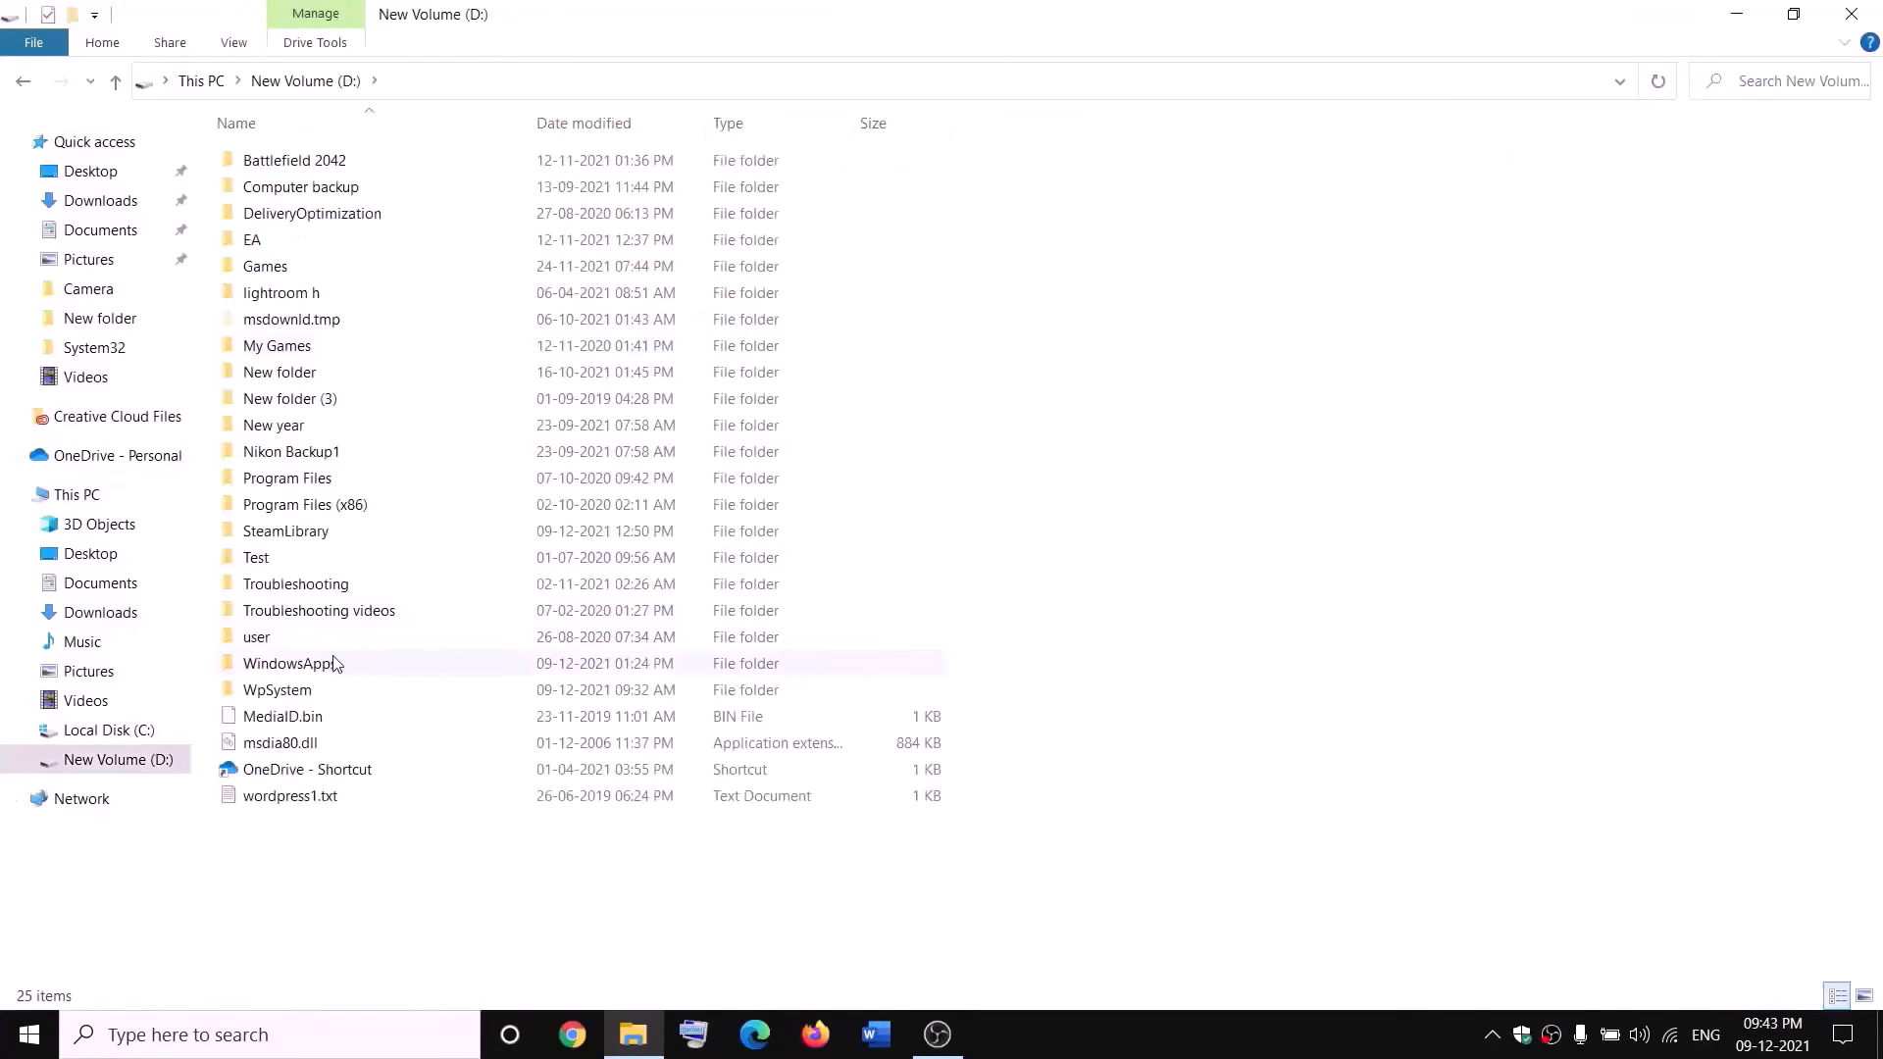
{"action": "left_click", "coordinate": [336, 664]}
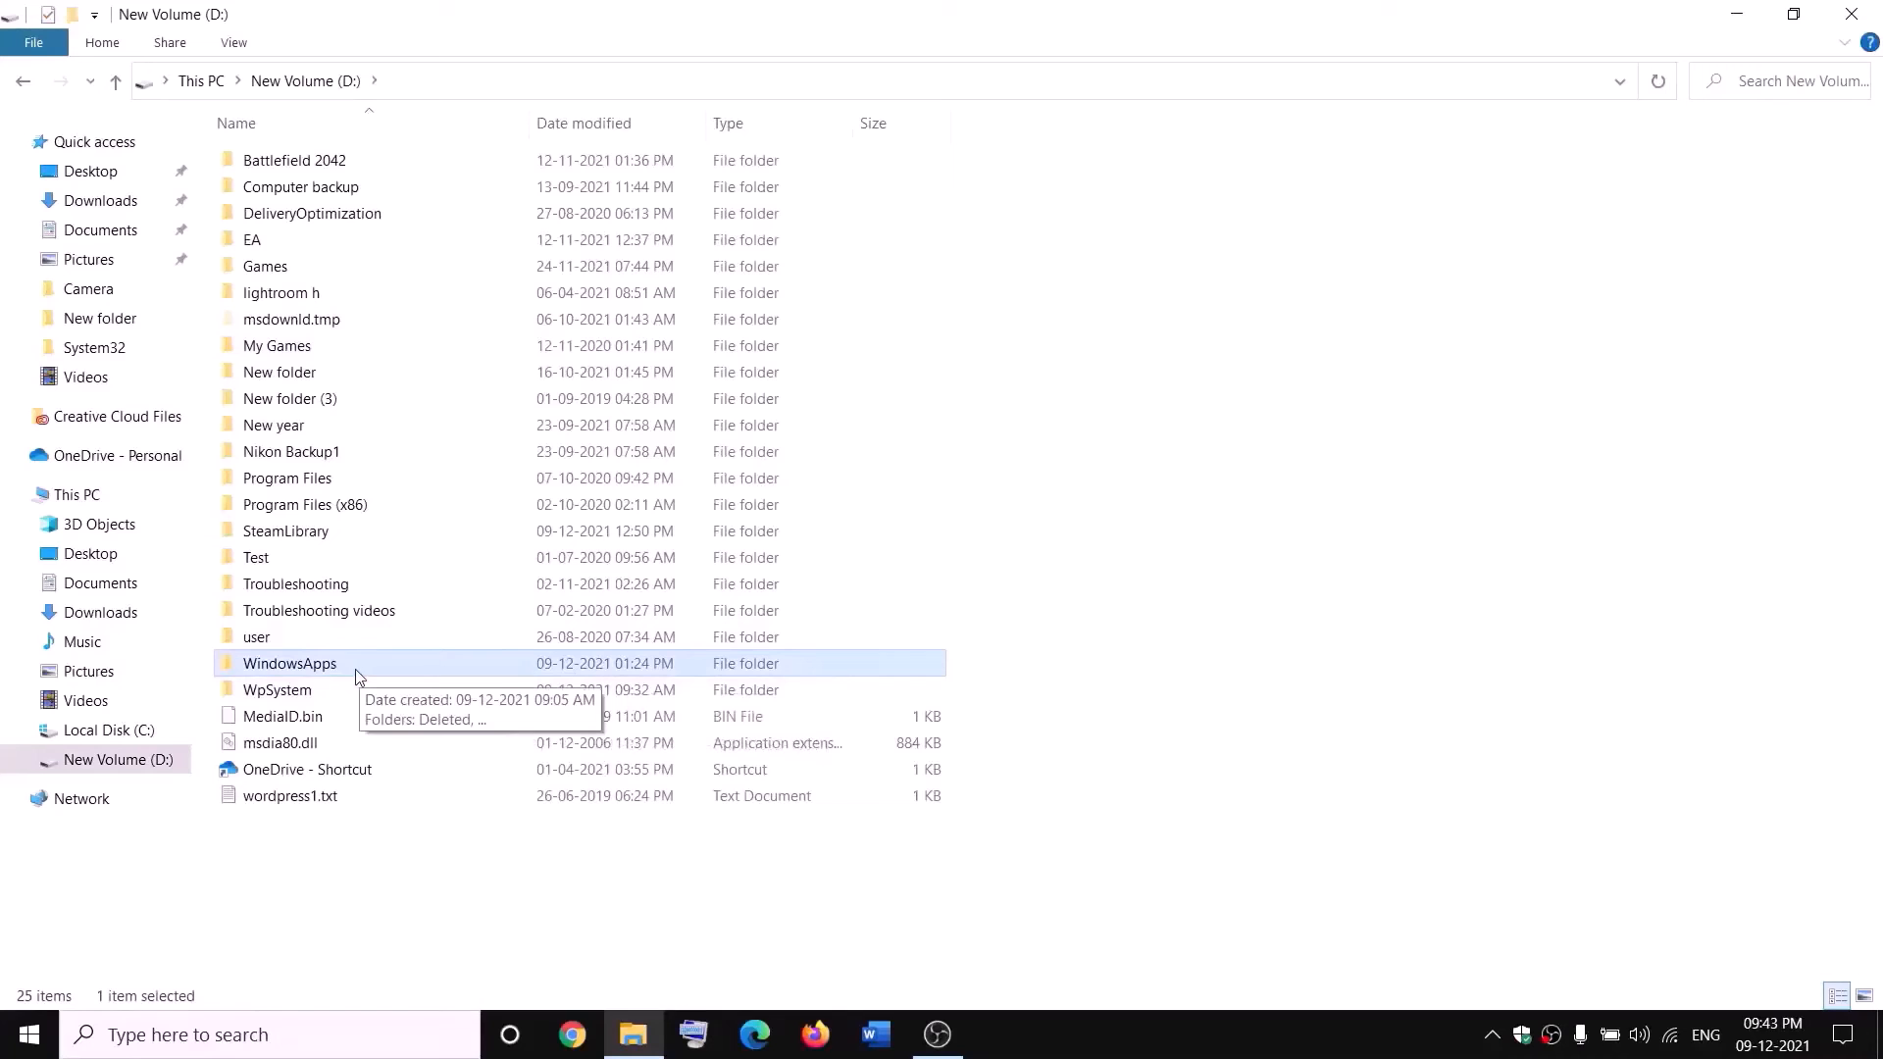
{"action": "right_click", "coordinate": [355, 673]}
{"action": "left_click", "coordinate": [92, 992]}
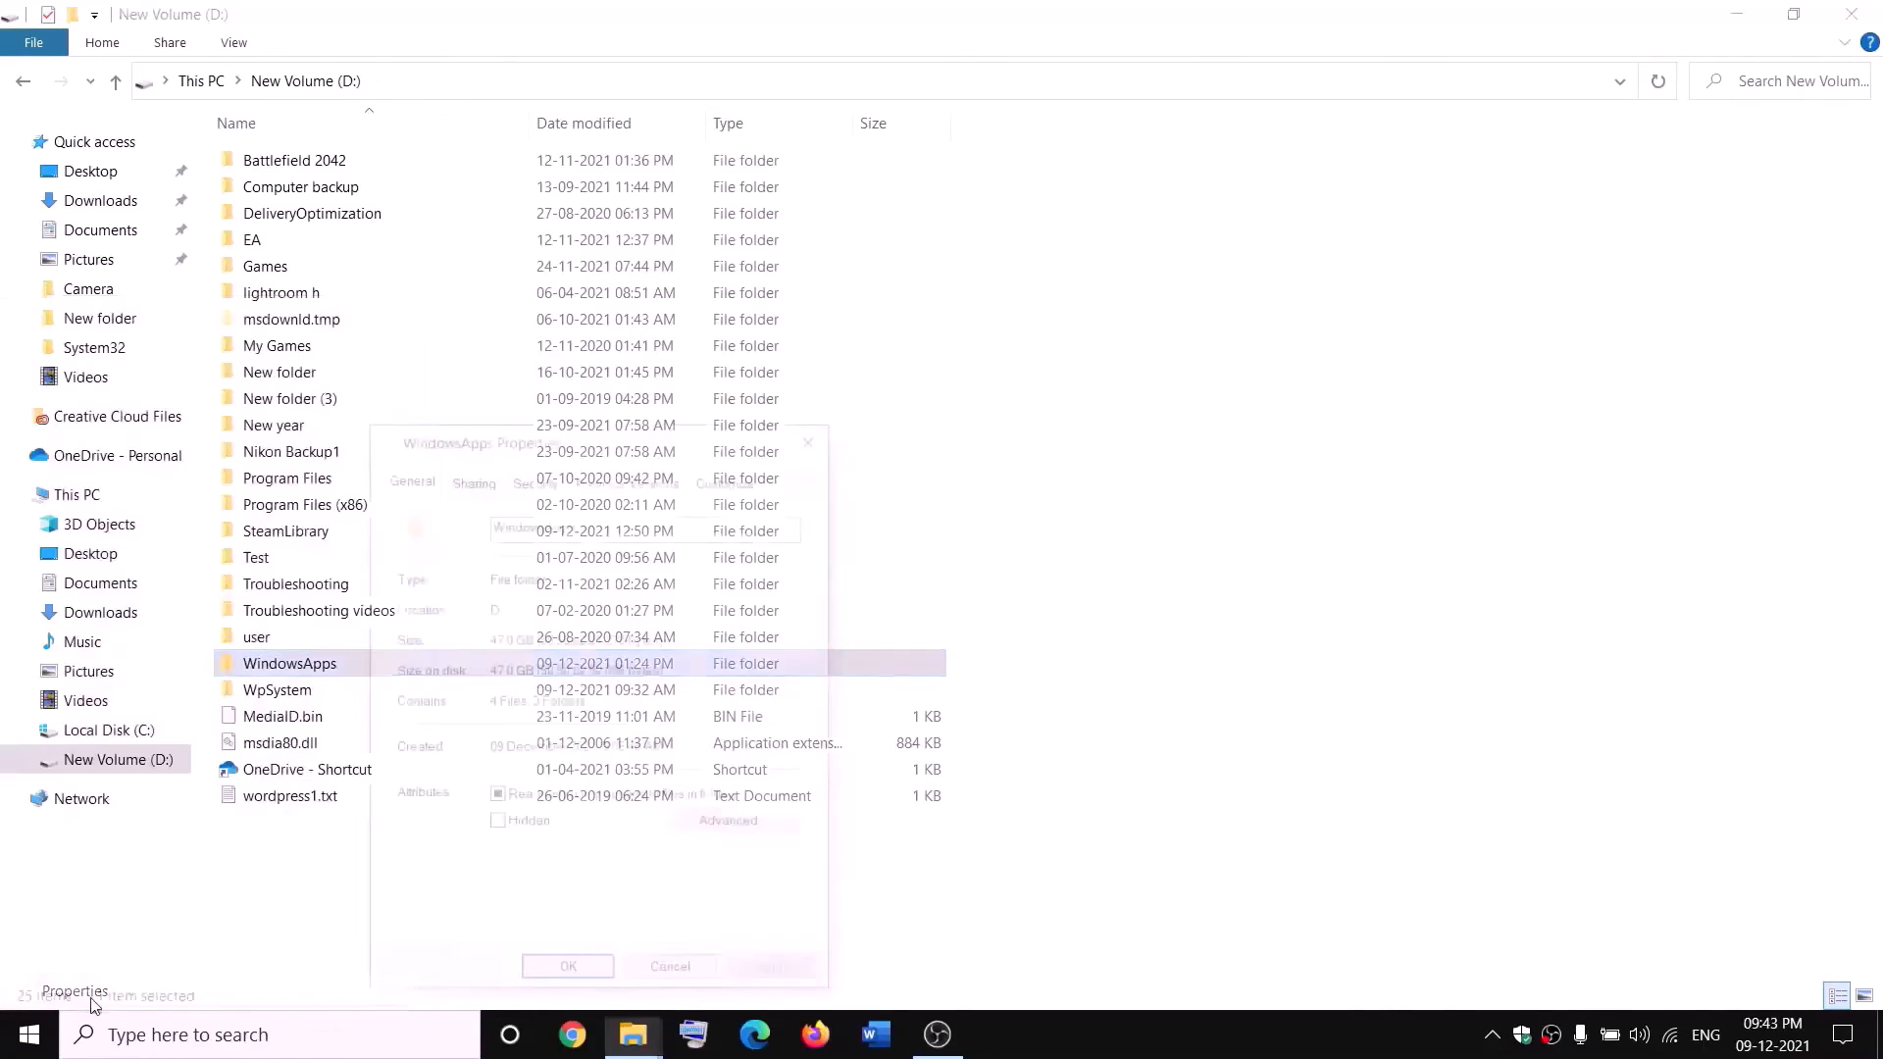
{"action": "left_click", "coordinate": [533, 478]}
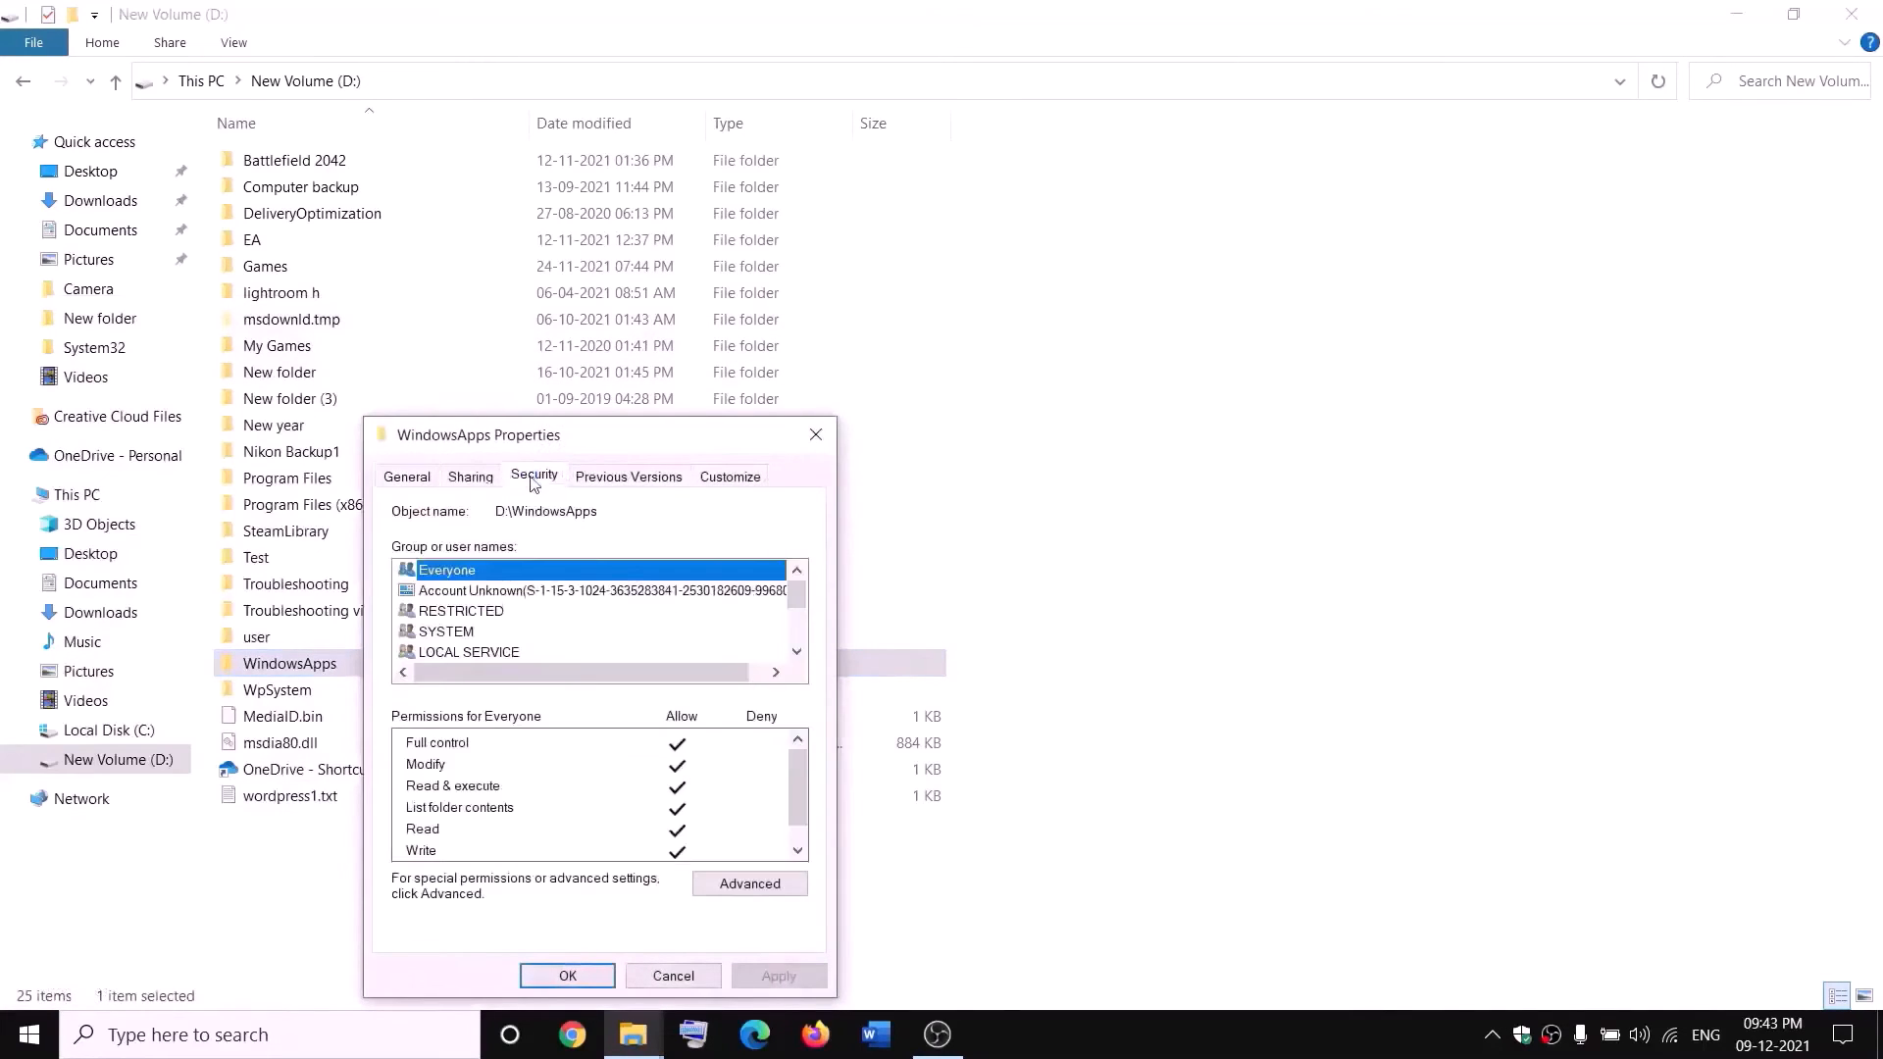
{"action": "left_click", "coordinate": [740, 882]}
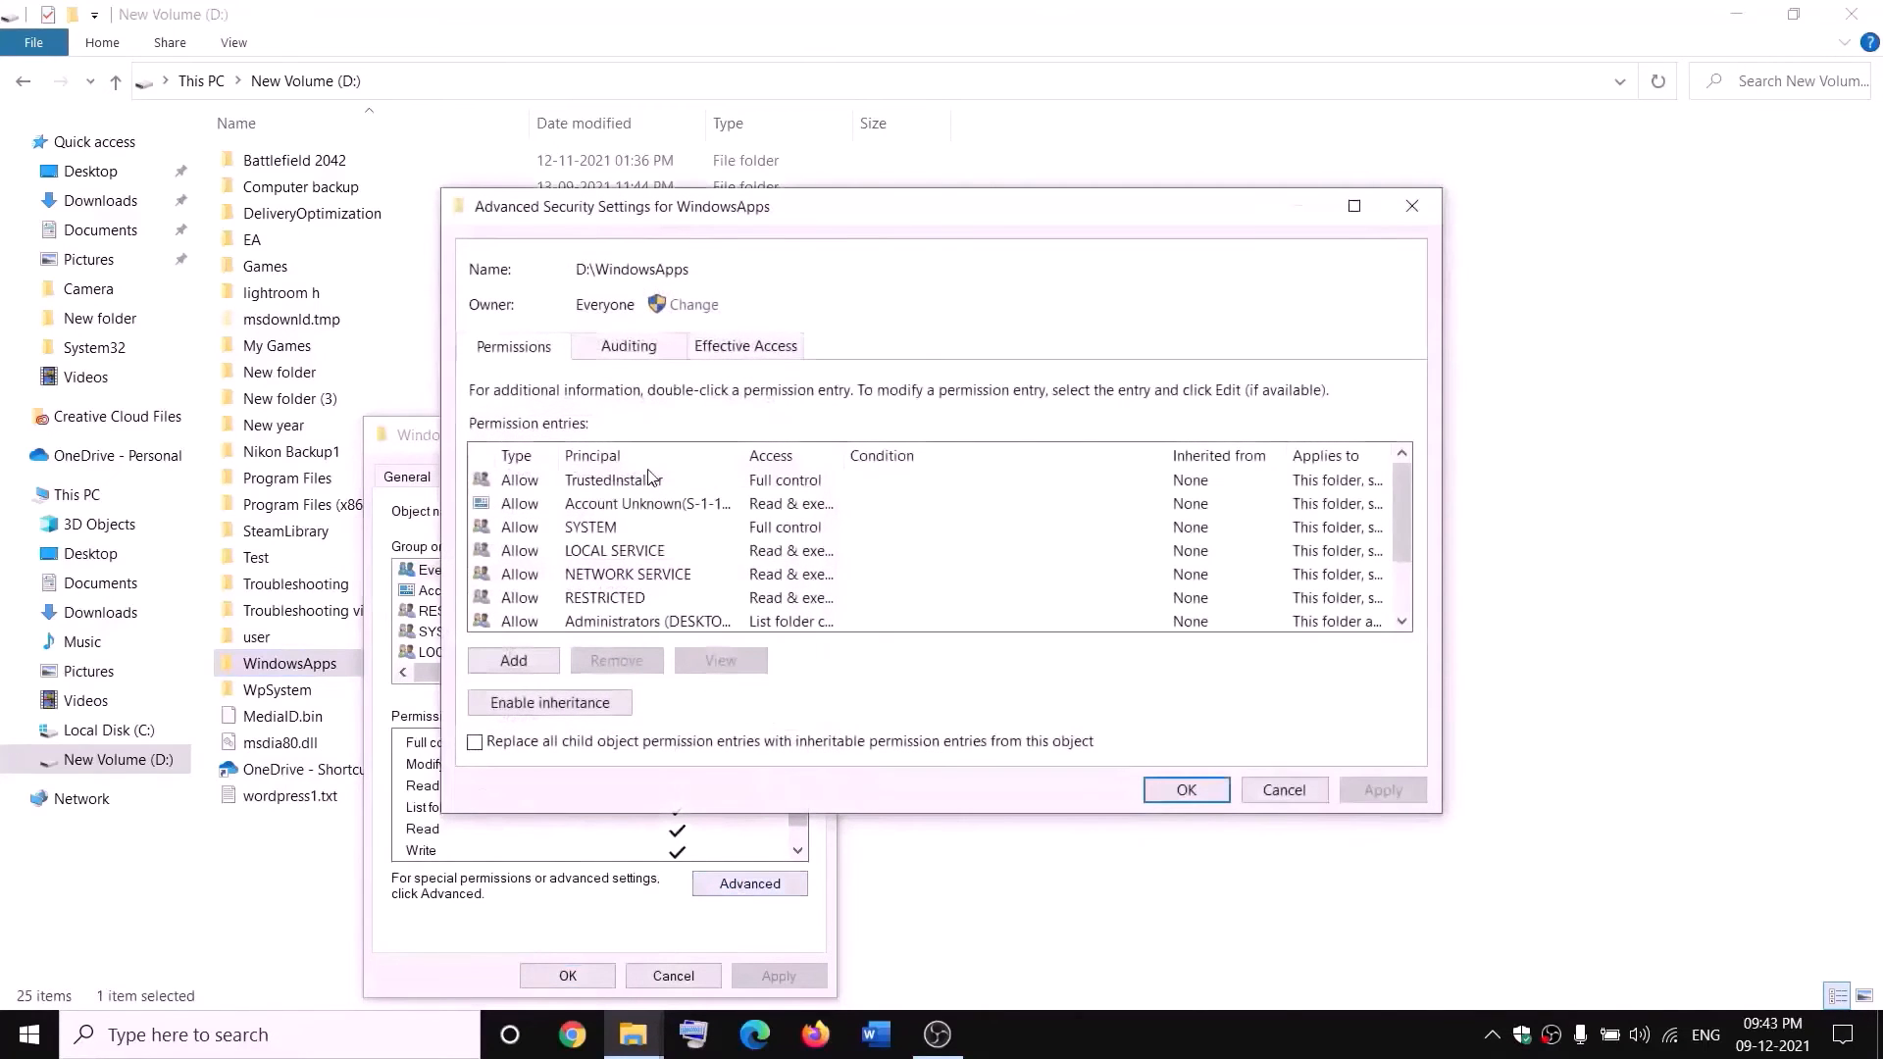
Set Everyone as the owner of the WindowsApps folder, checking the entered name before accepting it
{"action": "left_click", "coordinate": [693, 307]}
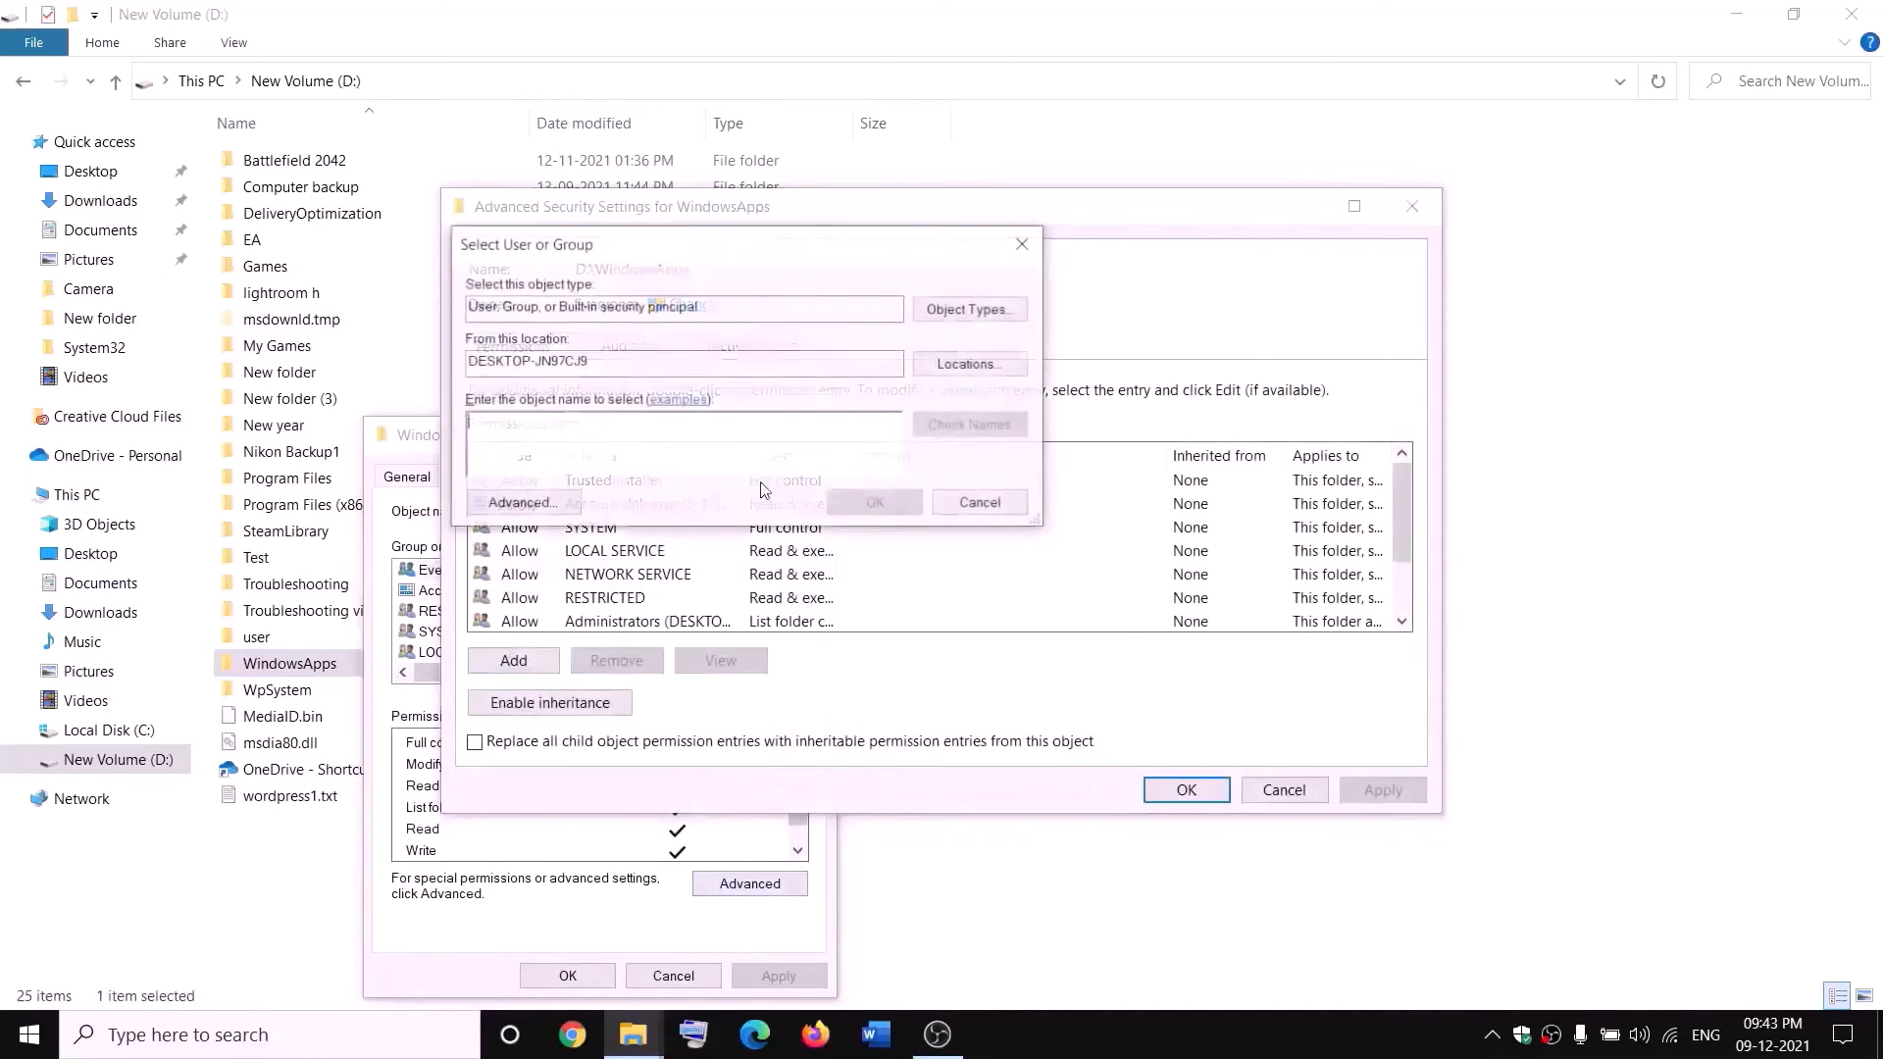
{"action": "type", "text": "everyone"}
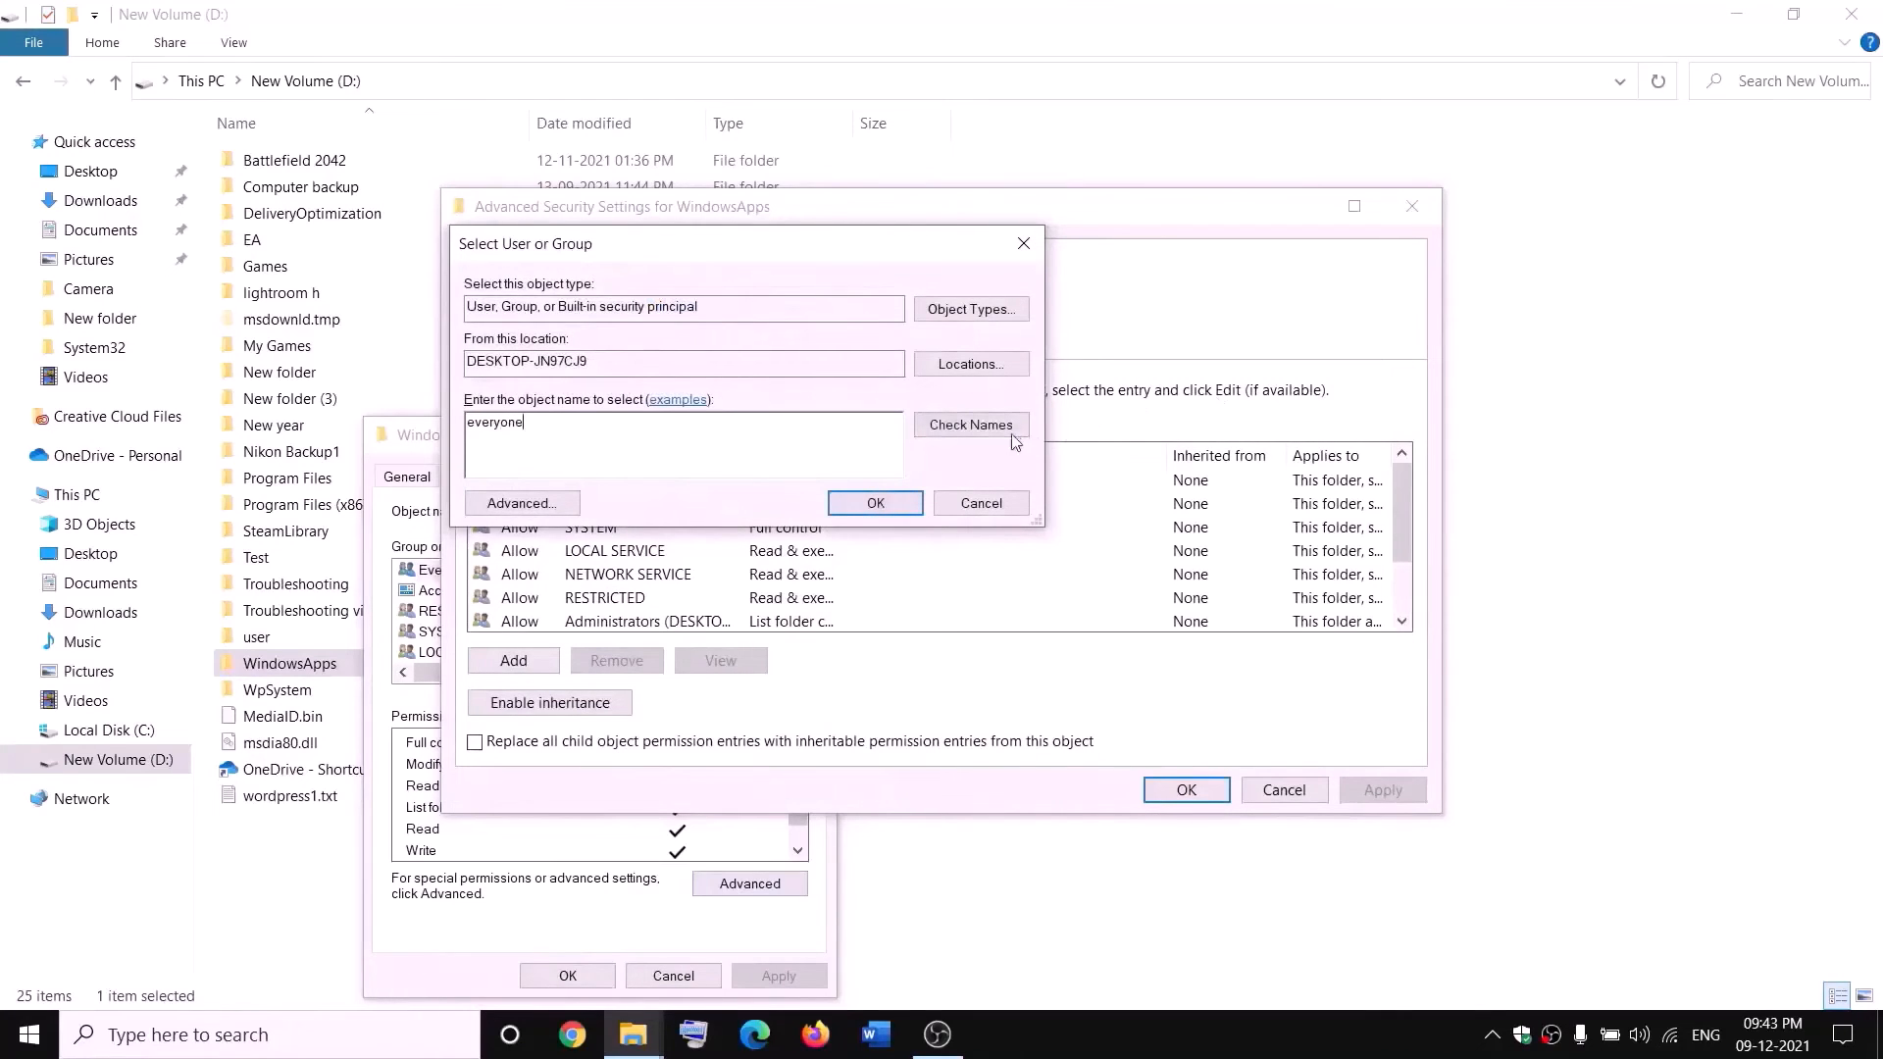
{"action": "left_click", "coordinate": [1012, 432]}
{"action": "left_click", "coordinate": [880, 506]}
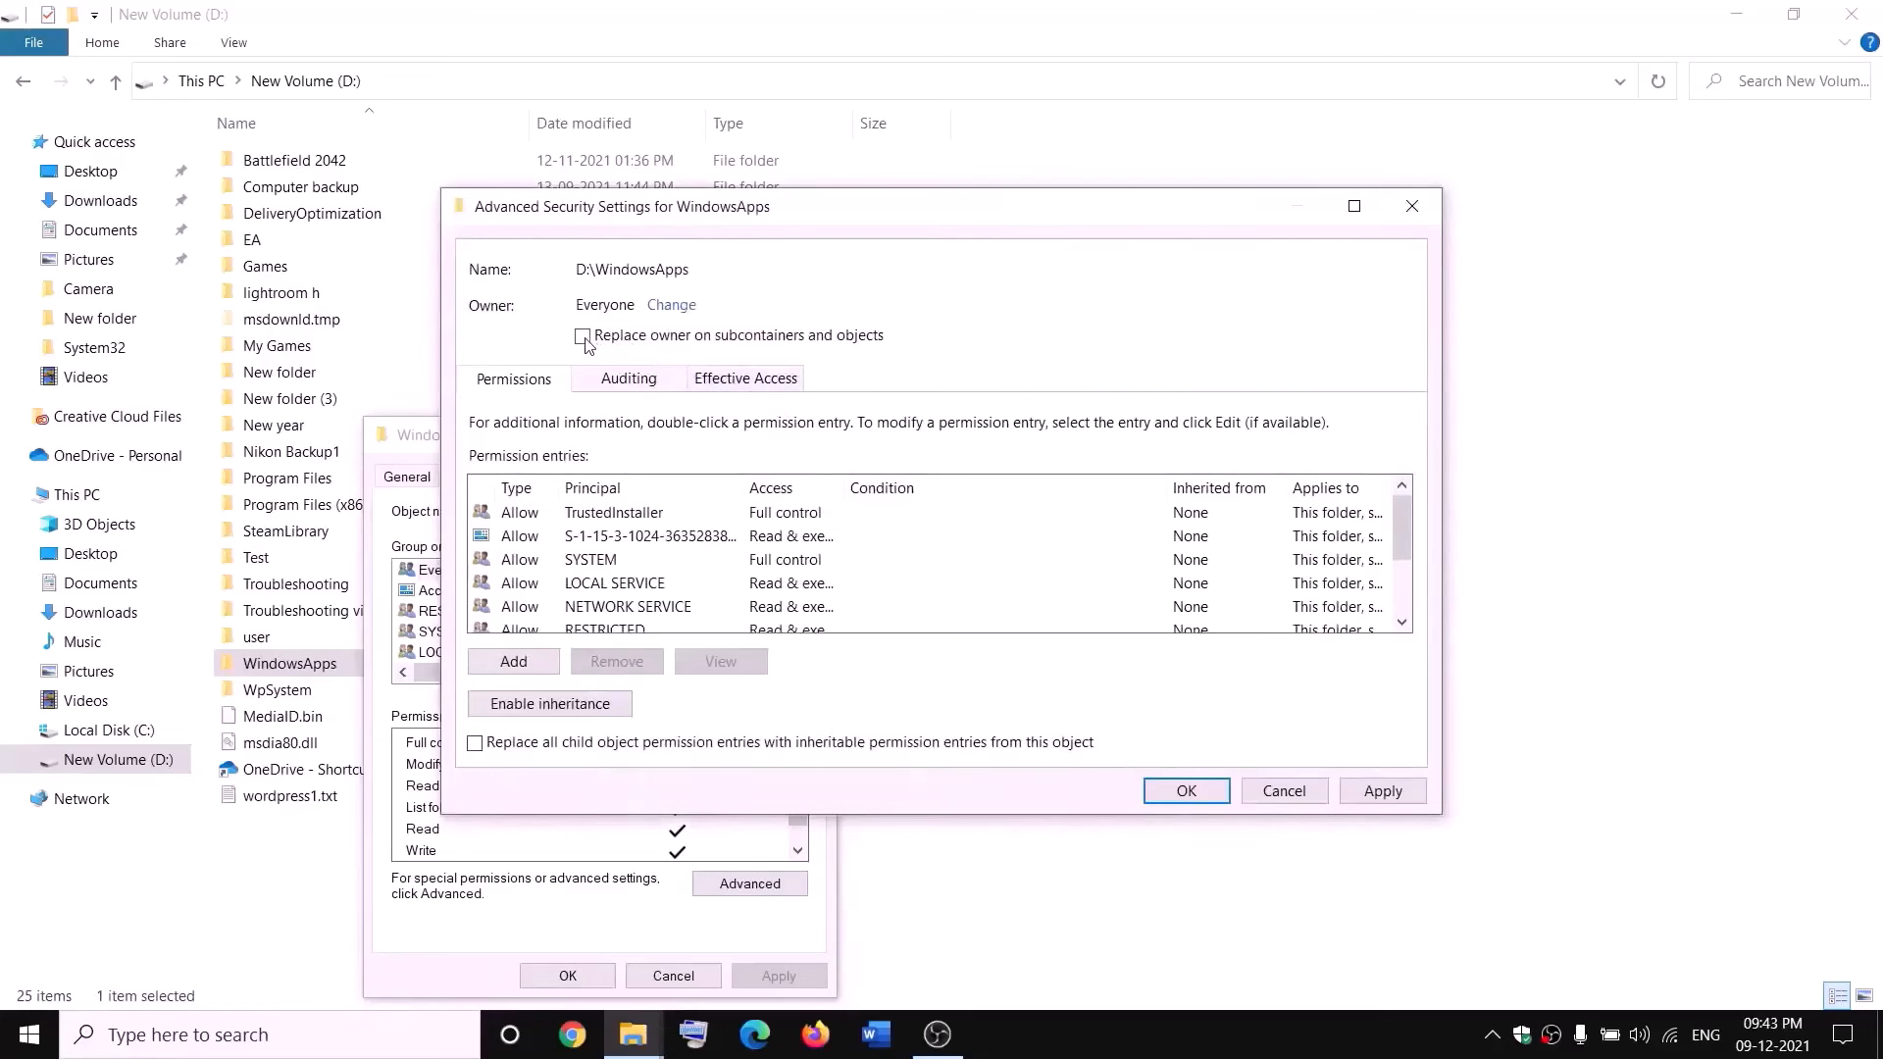
Replace the owner on WindowsApps subcontainers and objects, apply the ownership change, and close the folder's properties
{"action": "left_click", "coordinate": [584, 338]}
{"action": "left_click", "coordinate": [1380, 790]}
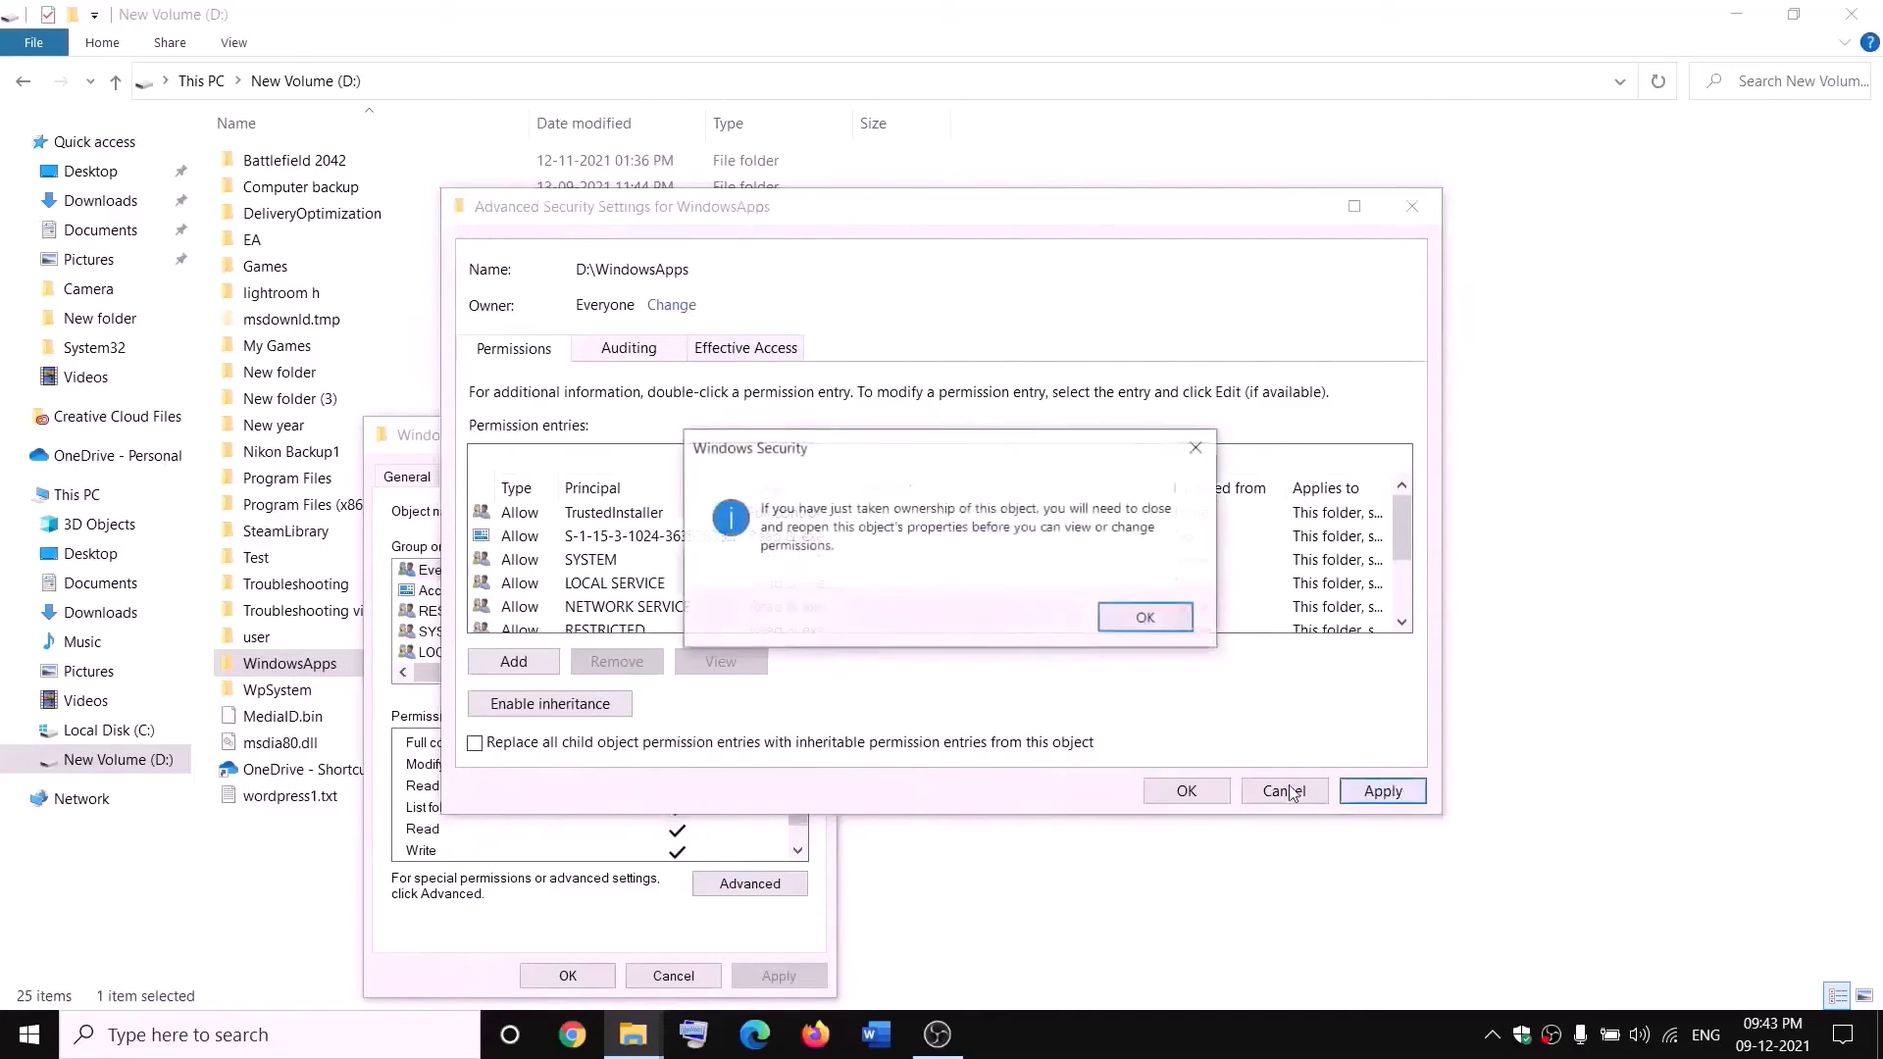
{"action": "left_click", "coordinate": [1145, 620]}
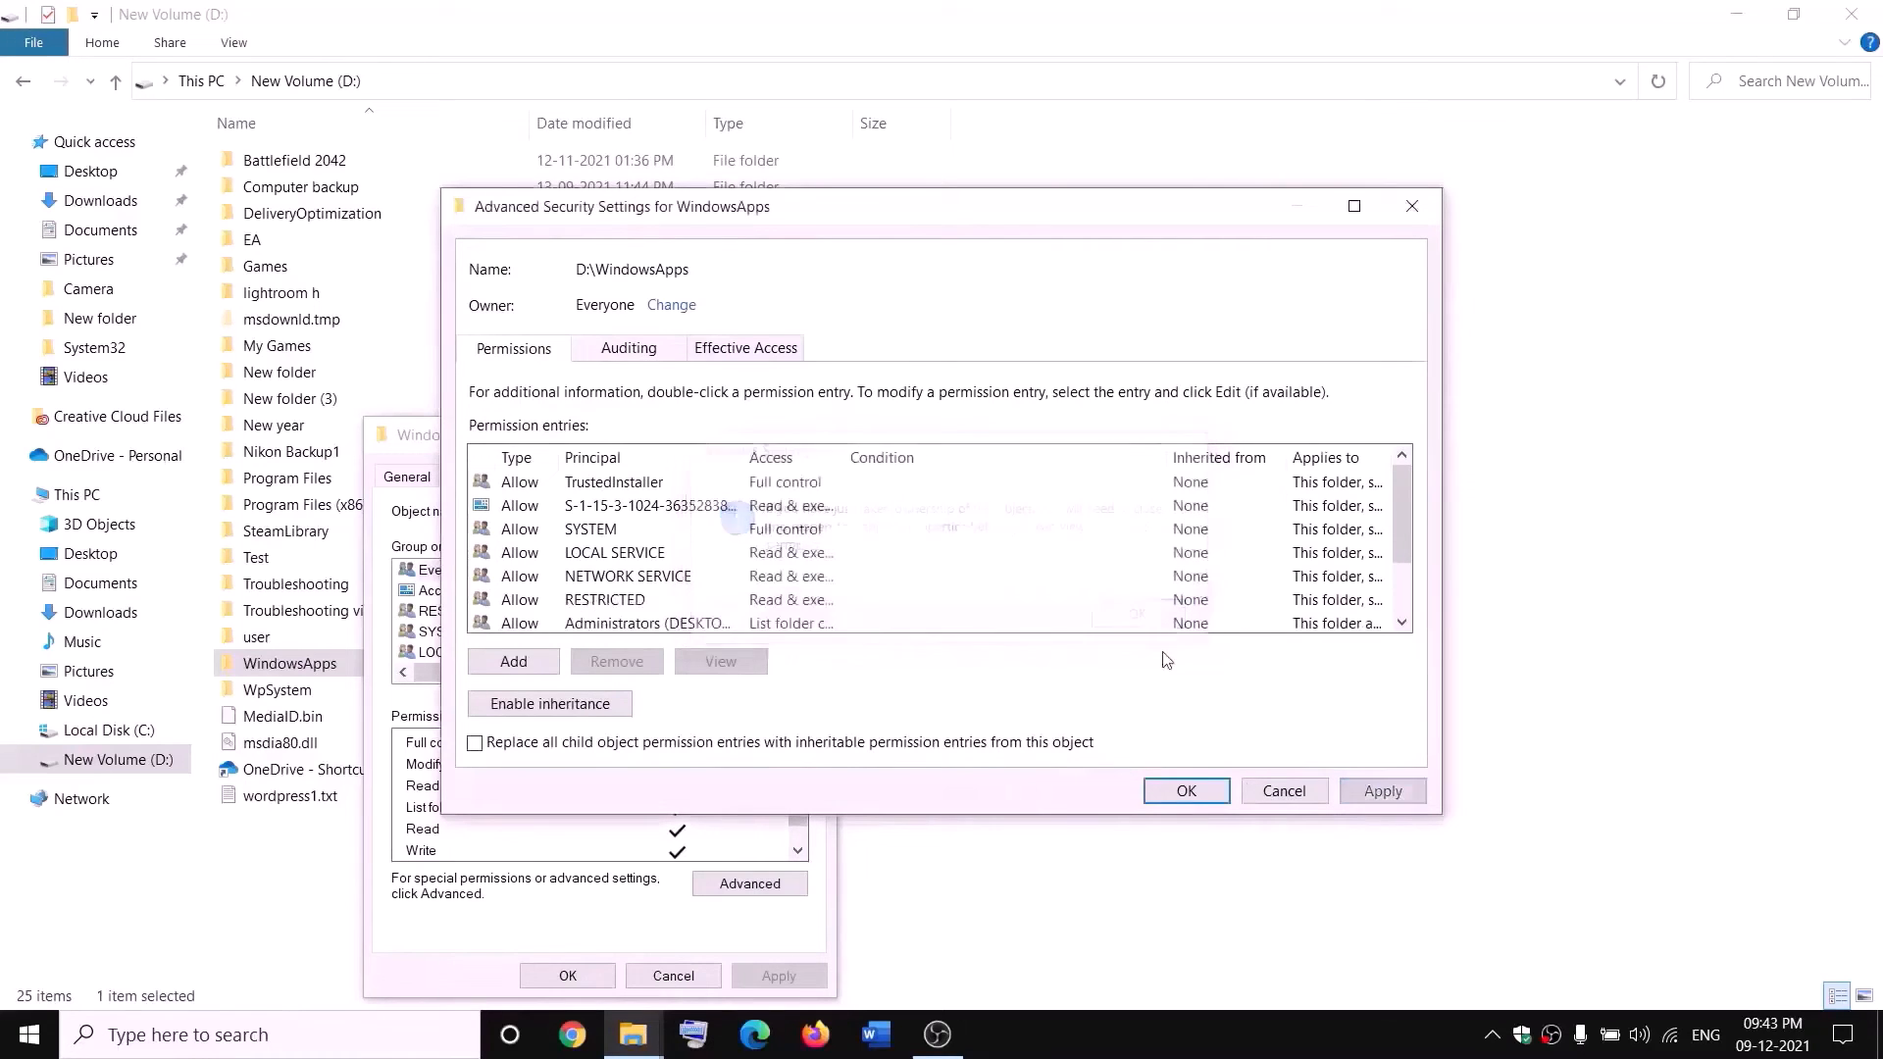
{"action": "left_click", "coordinate": [1187, 790]}
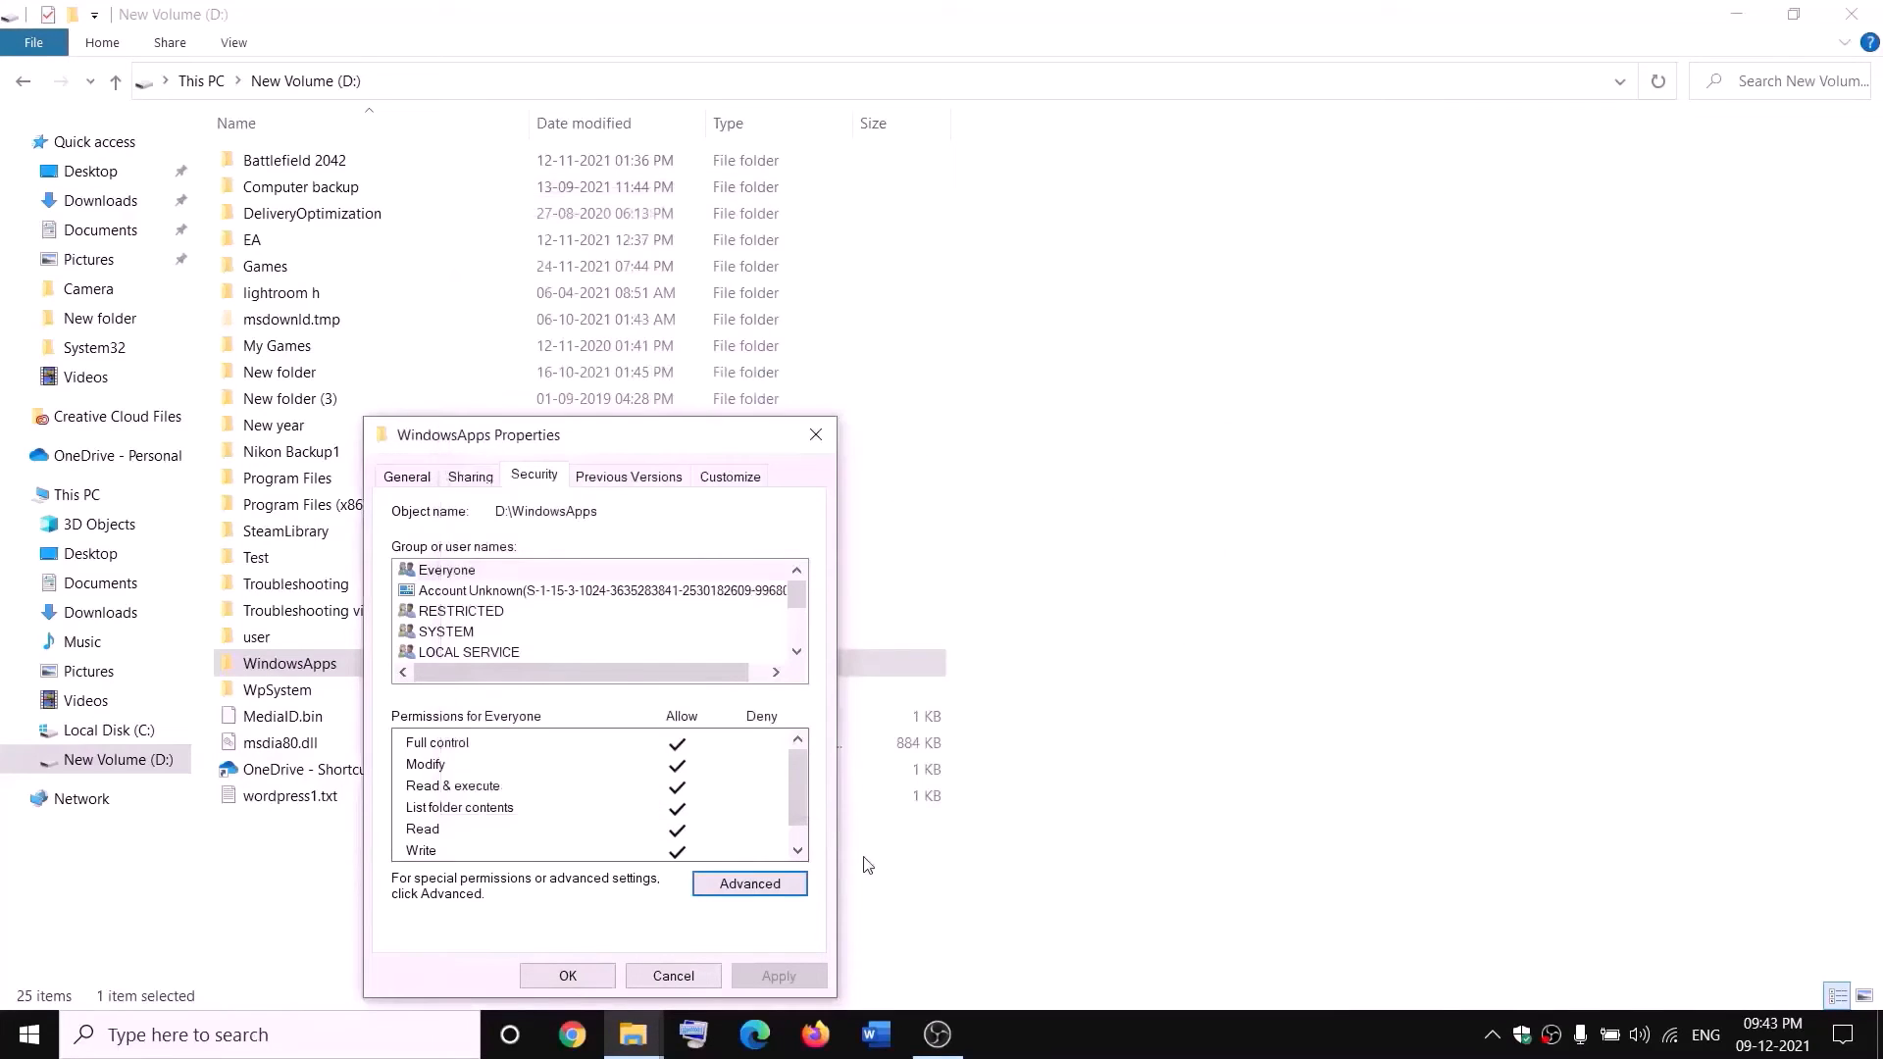
{"action": "left_click", "coordinate": [569, 977]}
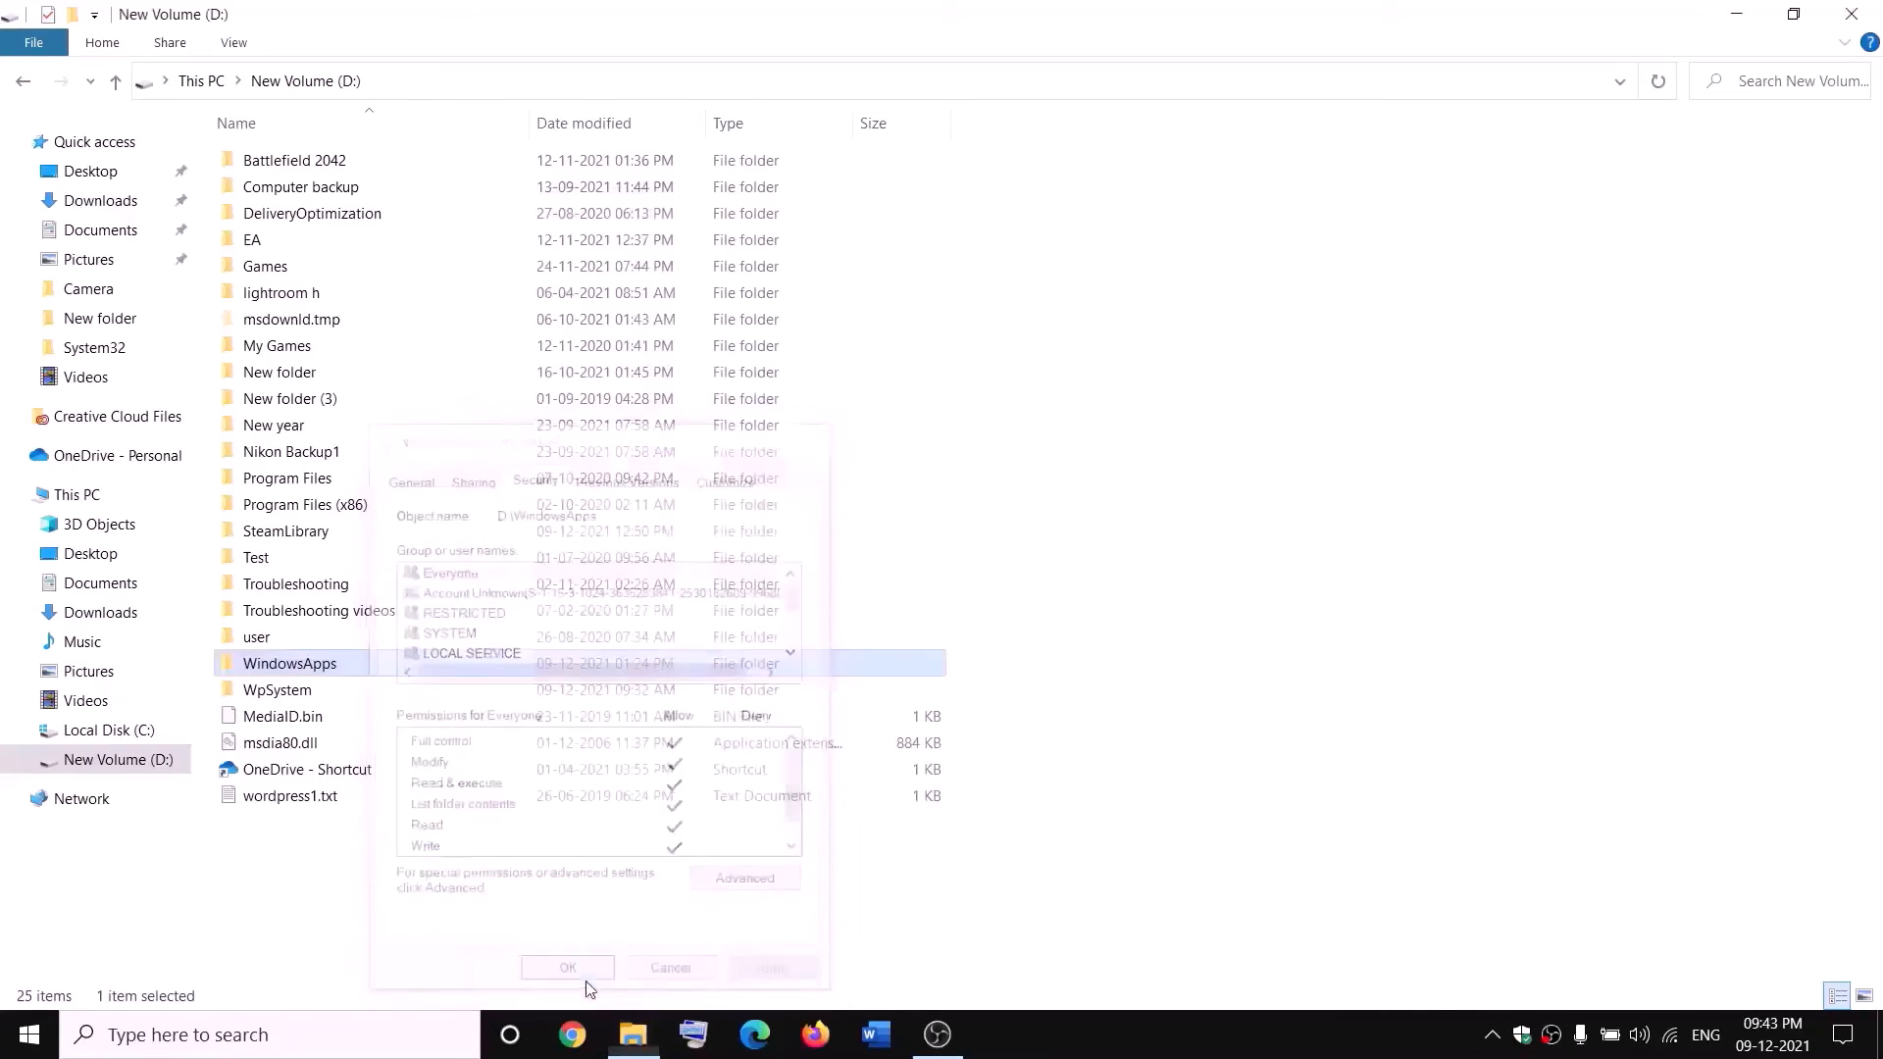
Reopen the WindowsApps folder's properties and go to its advanced security settings
{"action": "right_click", "coordinate": [358, 673]}
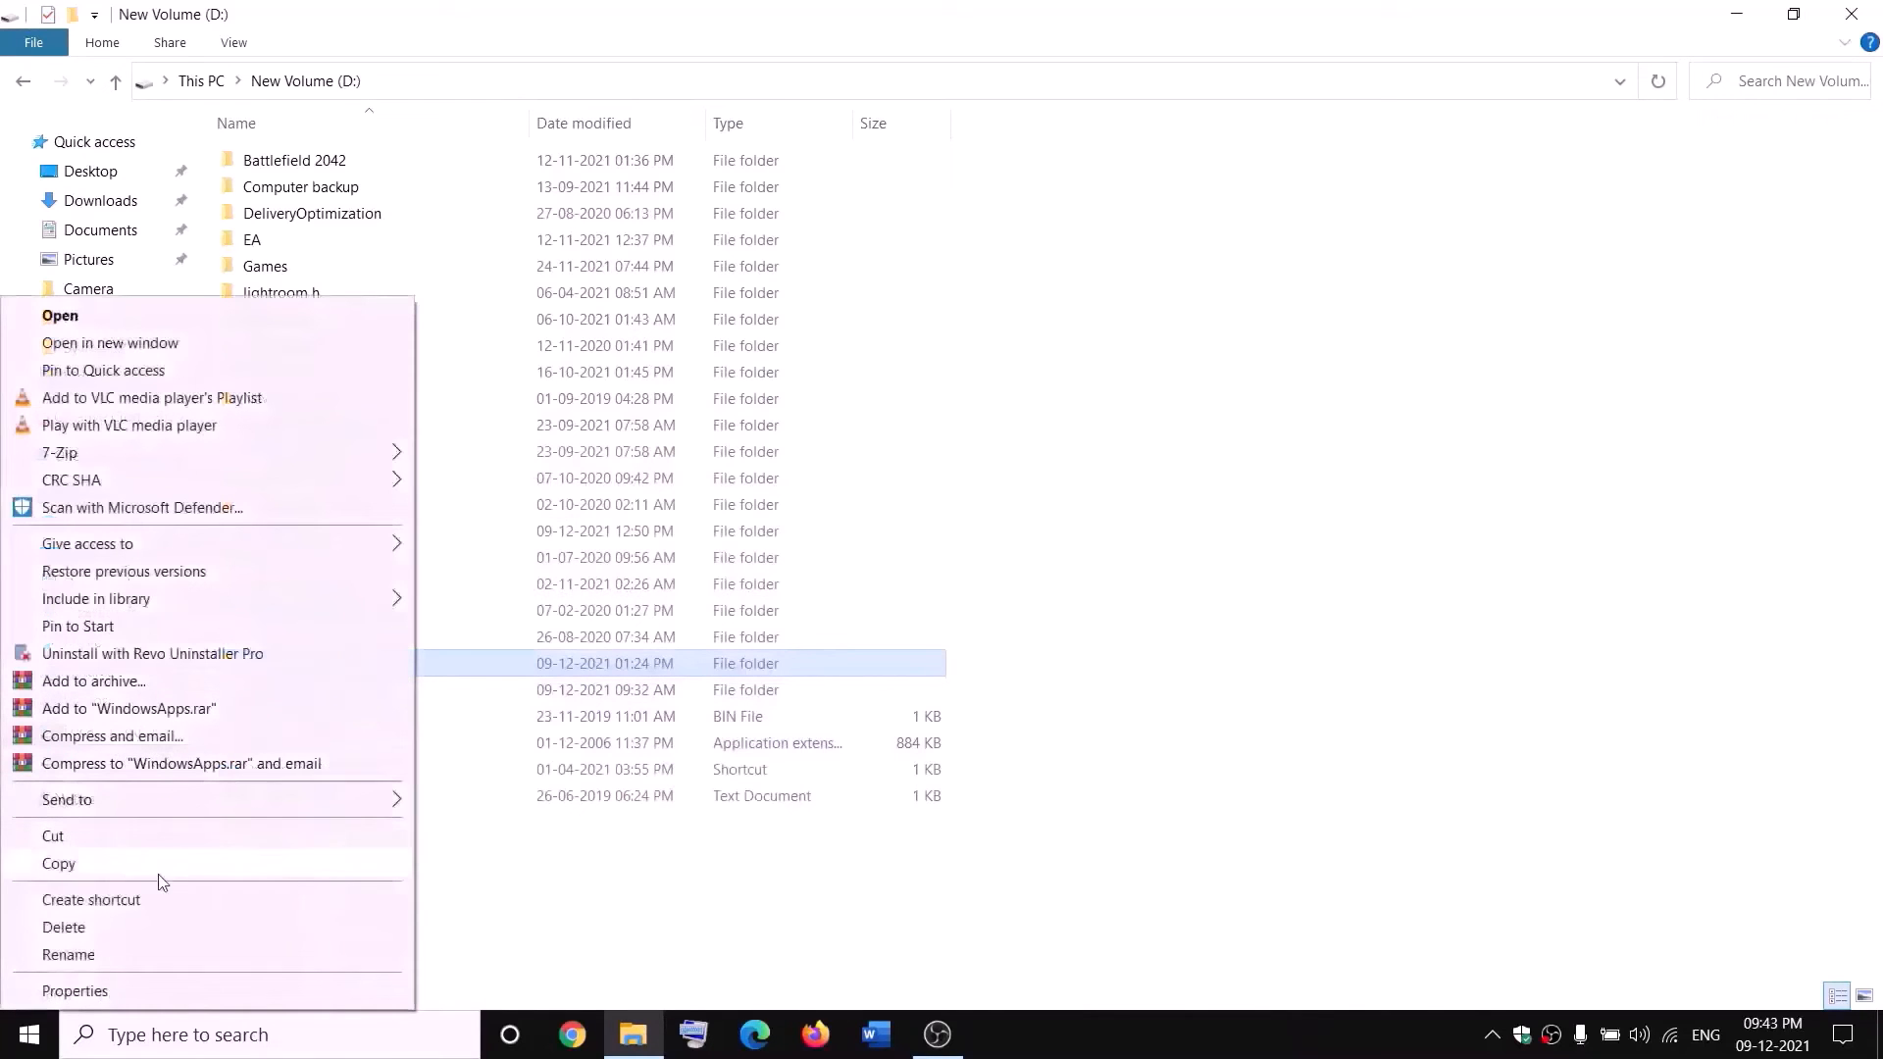
{"action": "left_click", "coordinate": [72, 992]}
{"action": "left_click", "coordinate": [552, 479]}
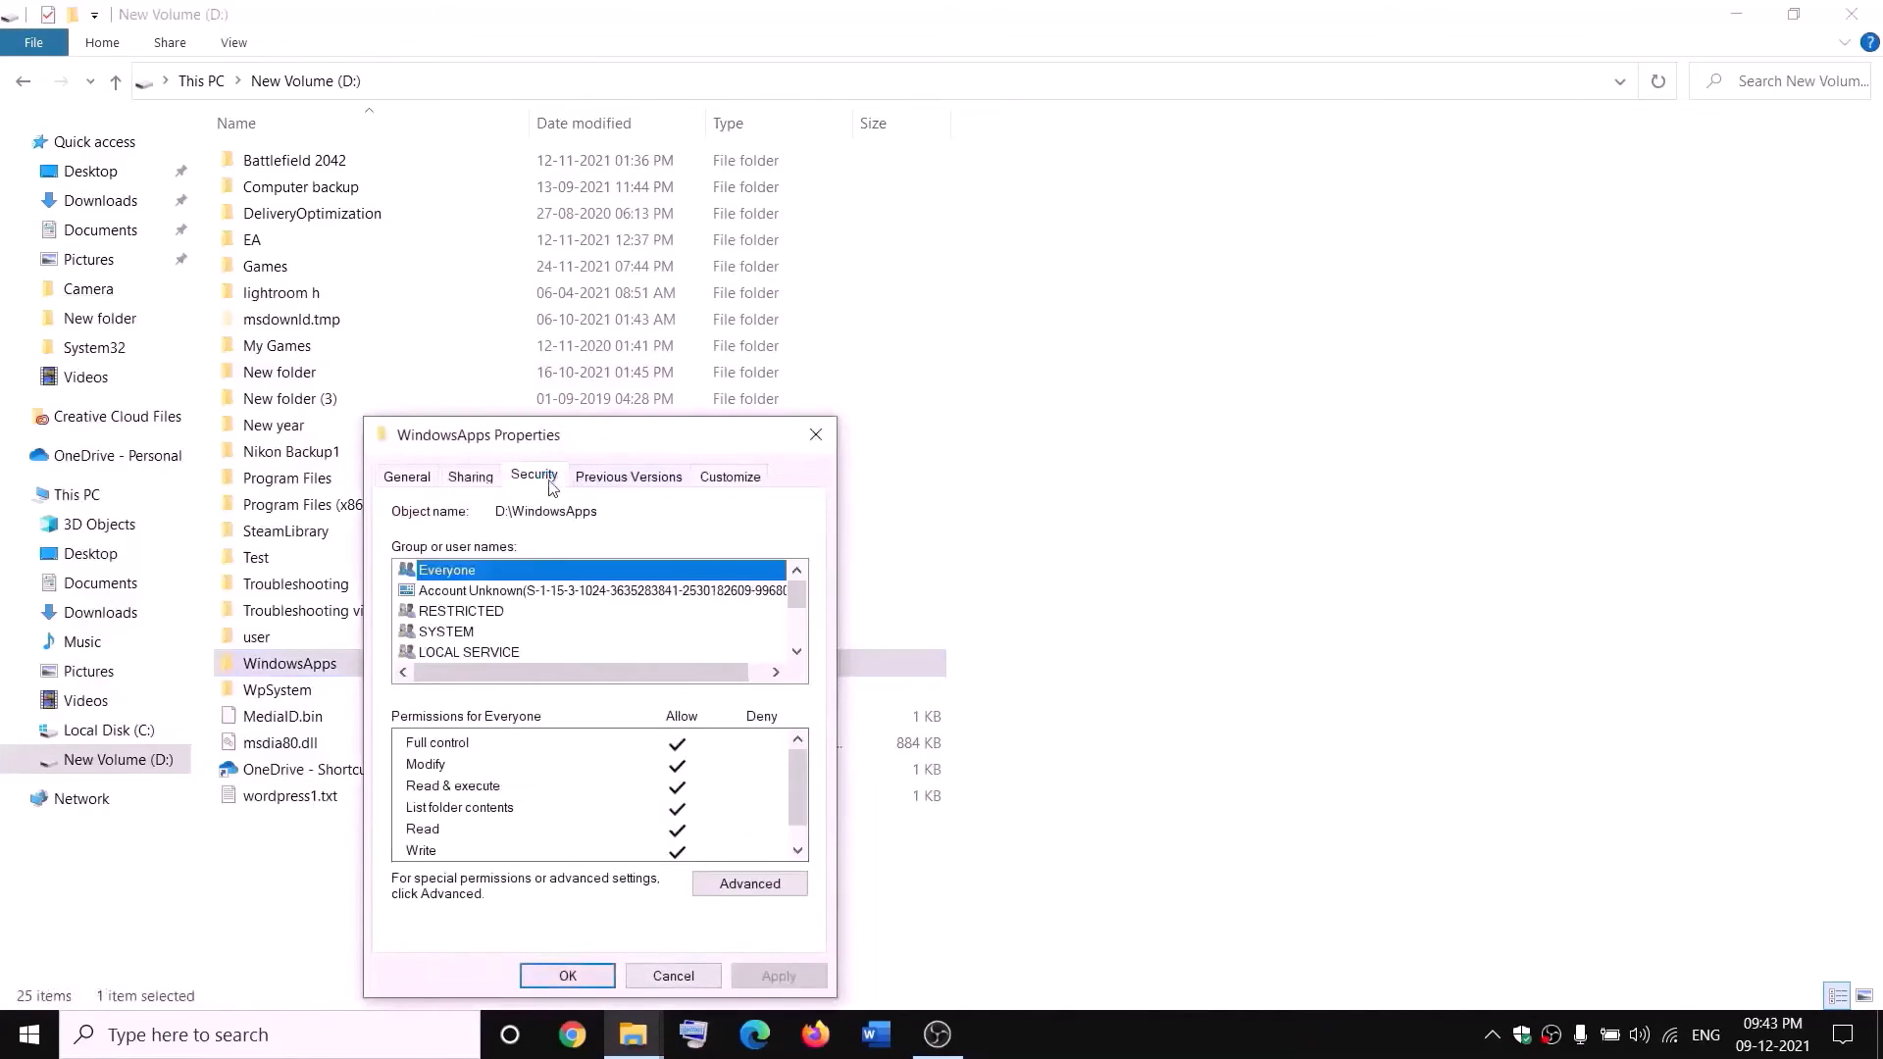
{"action": "left_click", "coordinate": [797, 880]}
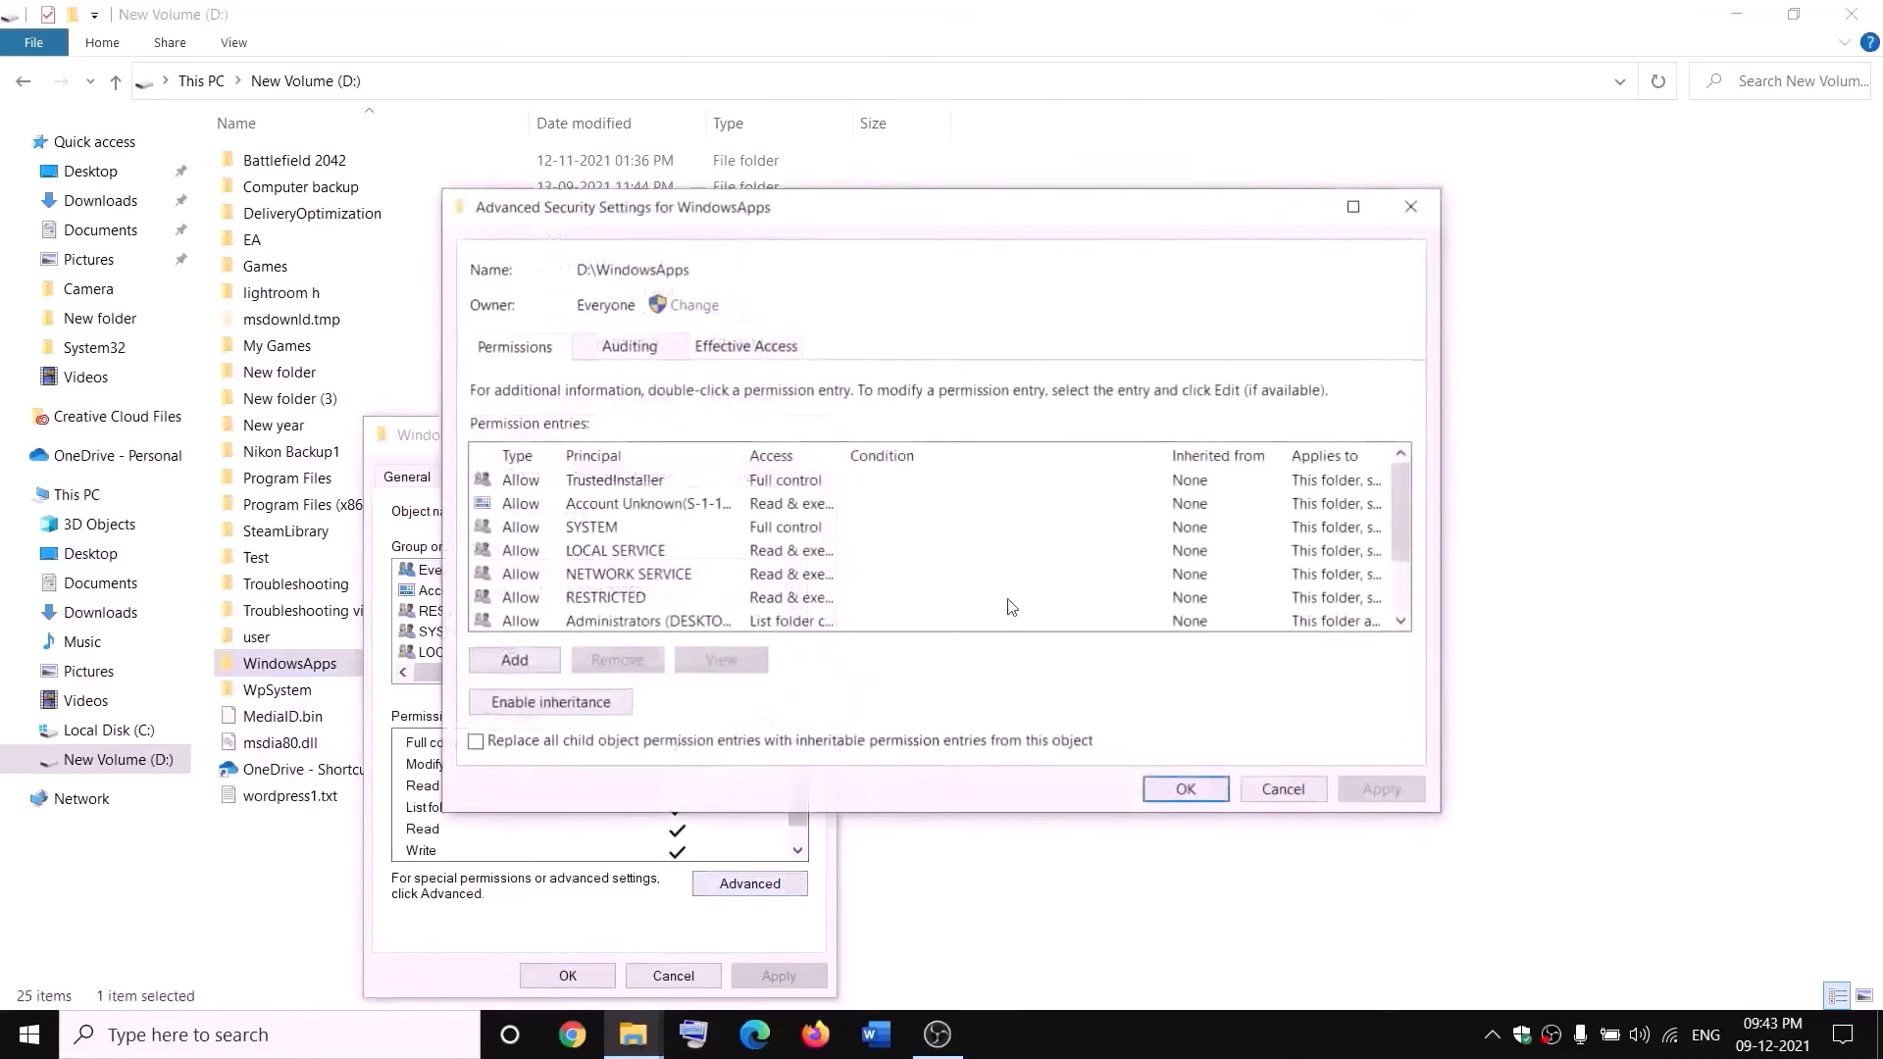
Add a permission entry for the WindowsApps folder with Everyone as the principal
{"action": "left_click", "coordinate": [525, 663]}
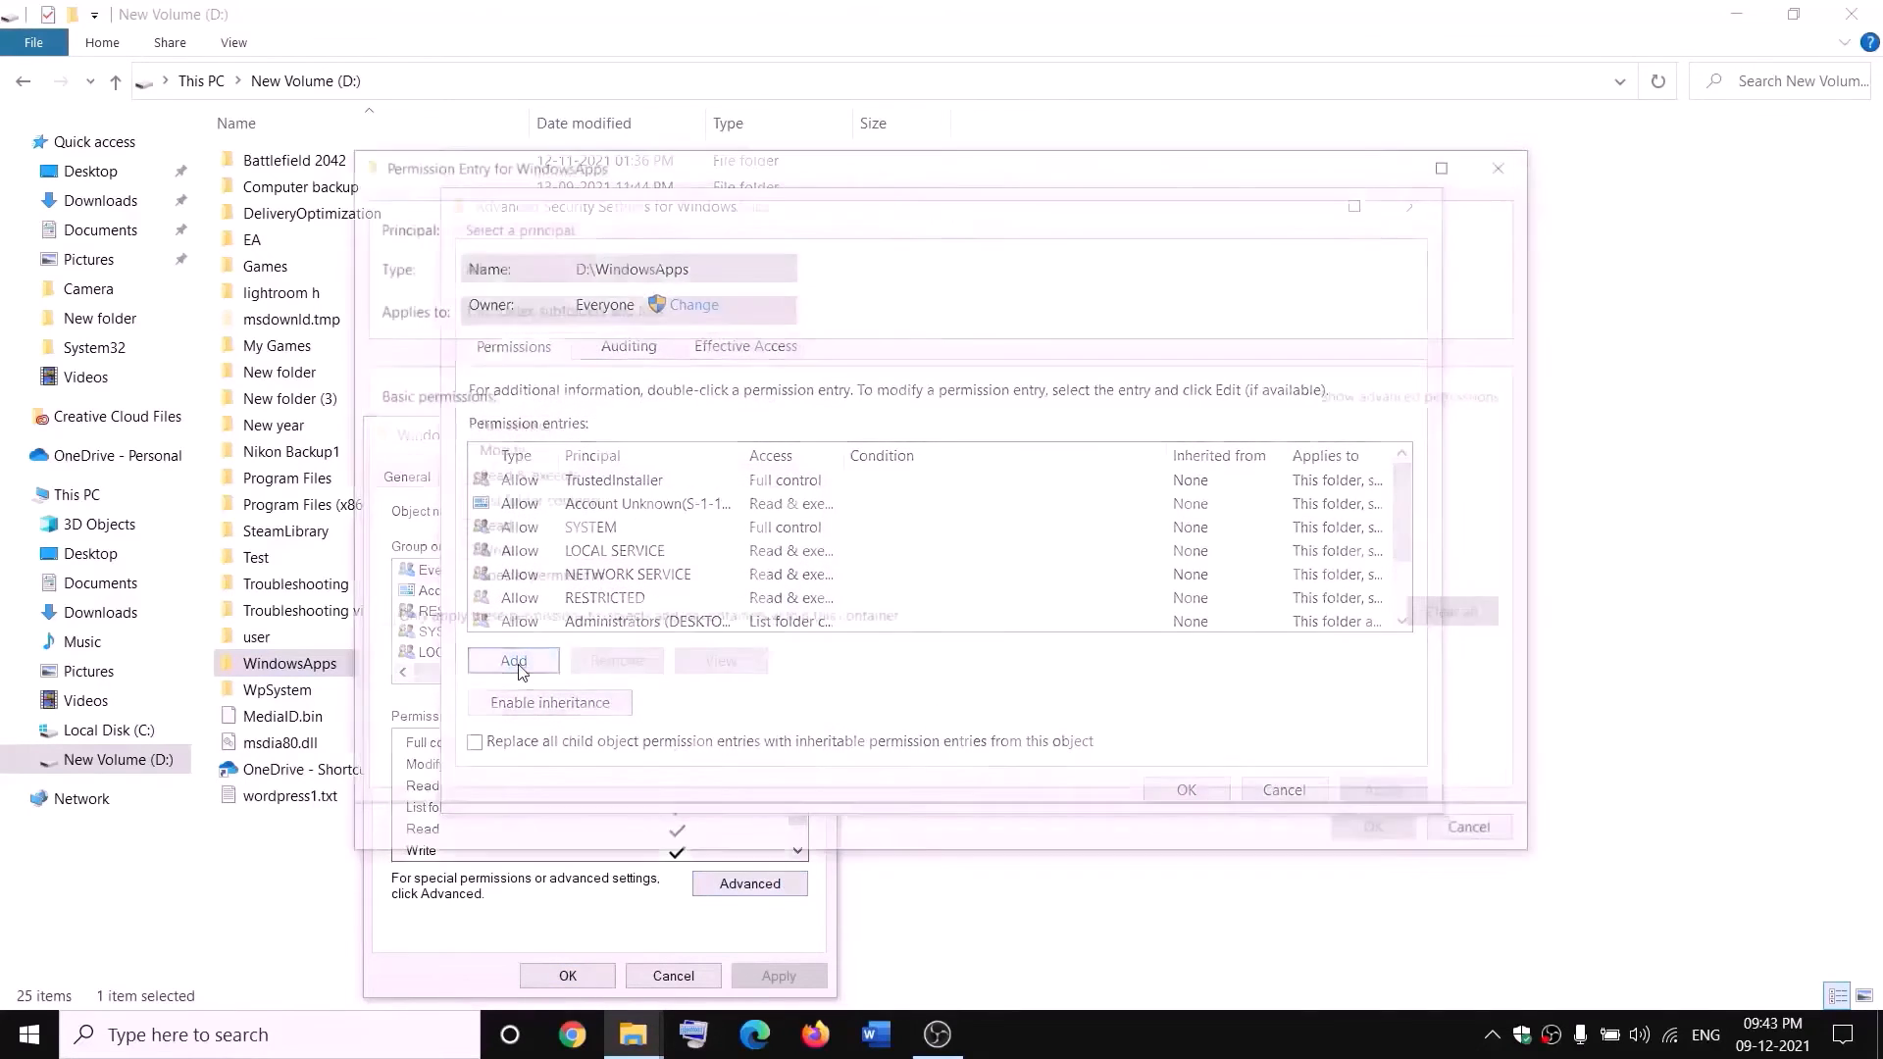
{"action": "left_click", "coordinate": [502, 227]}
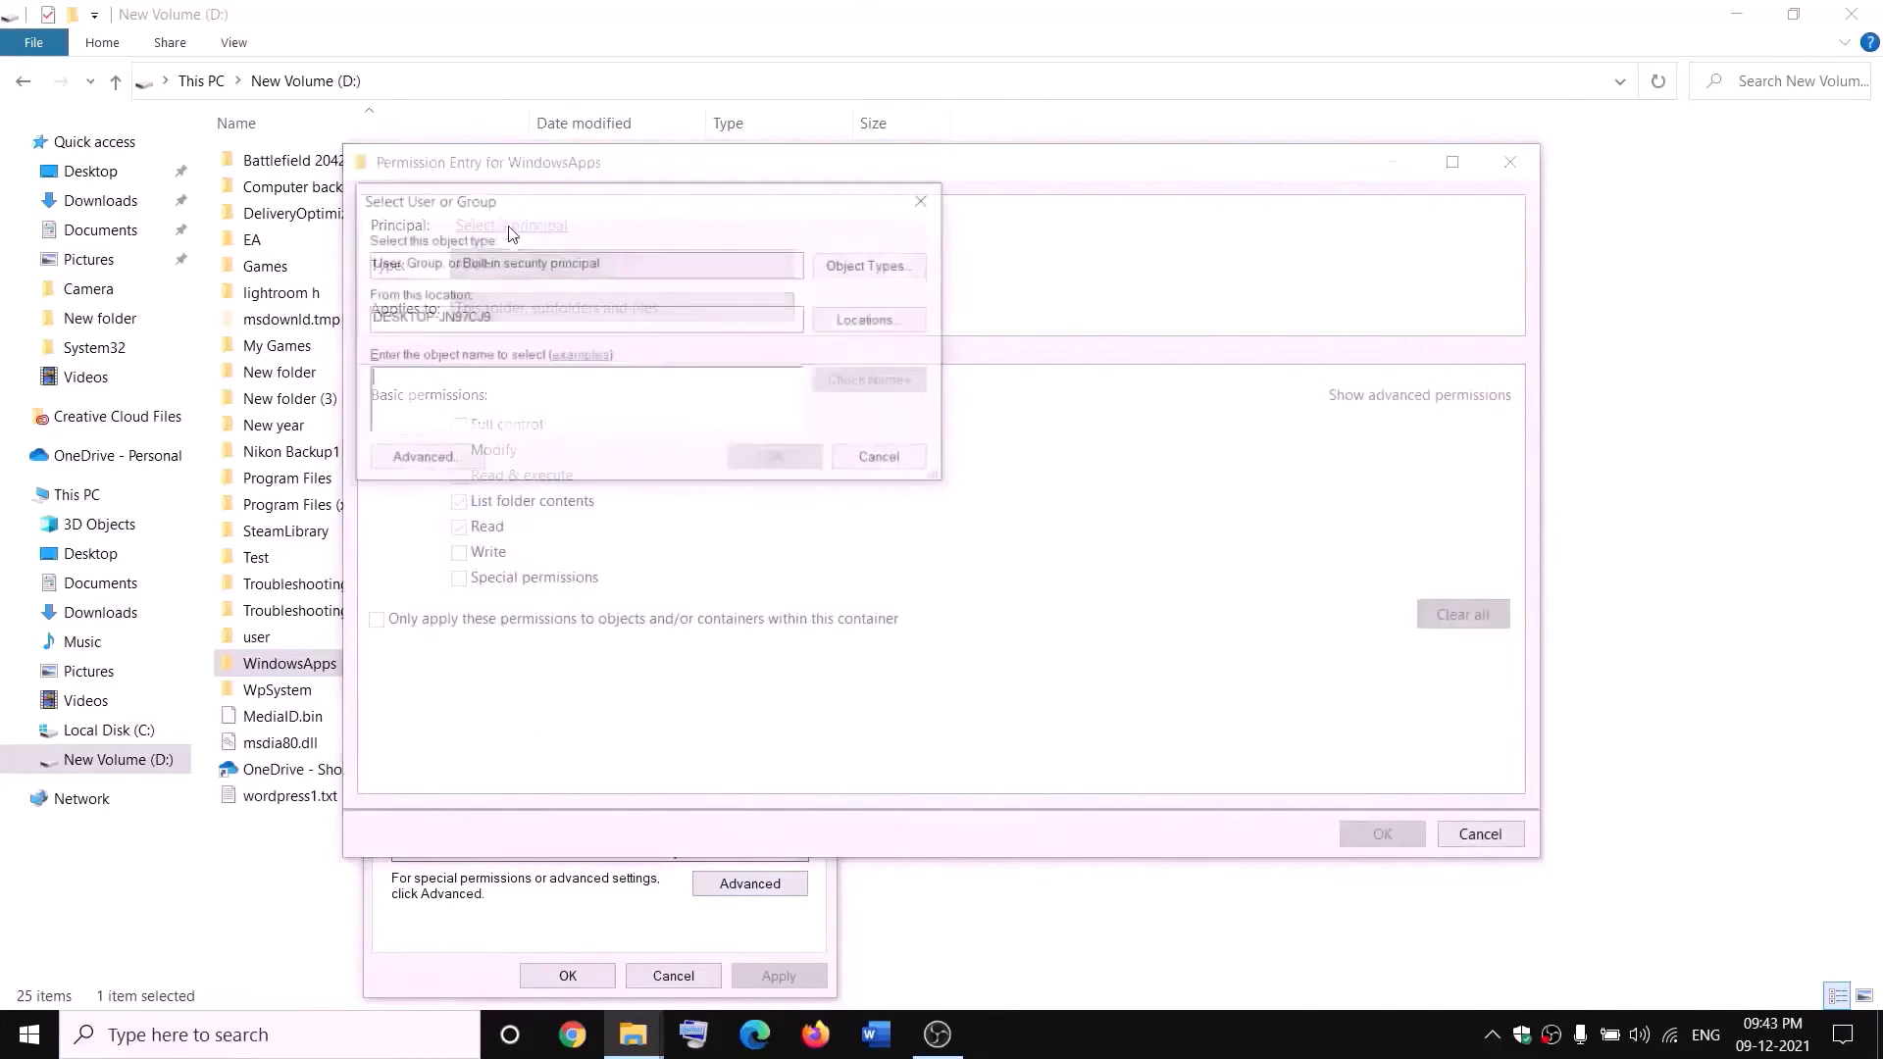
{"action": "type", "text": "every"}
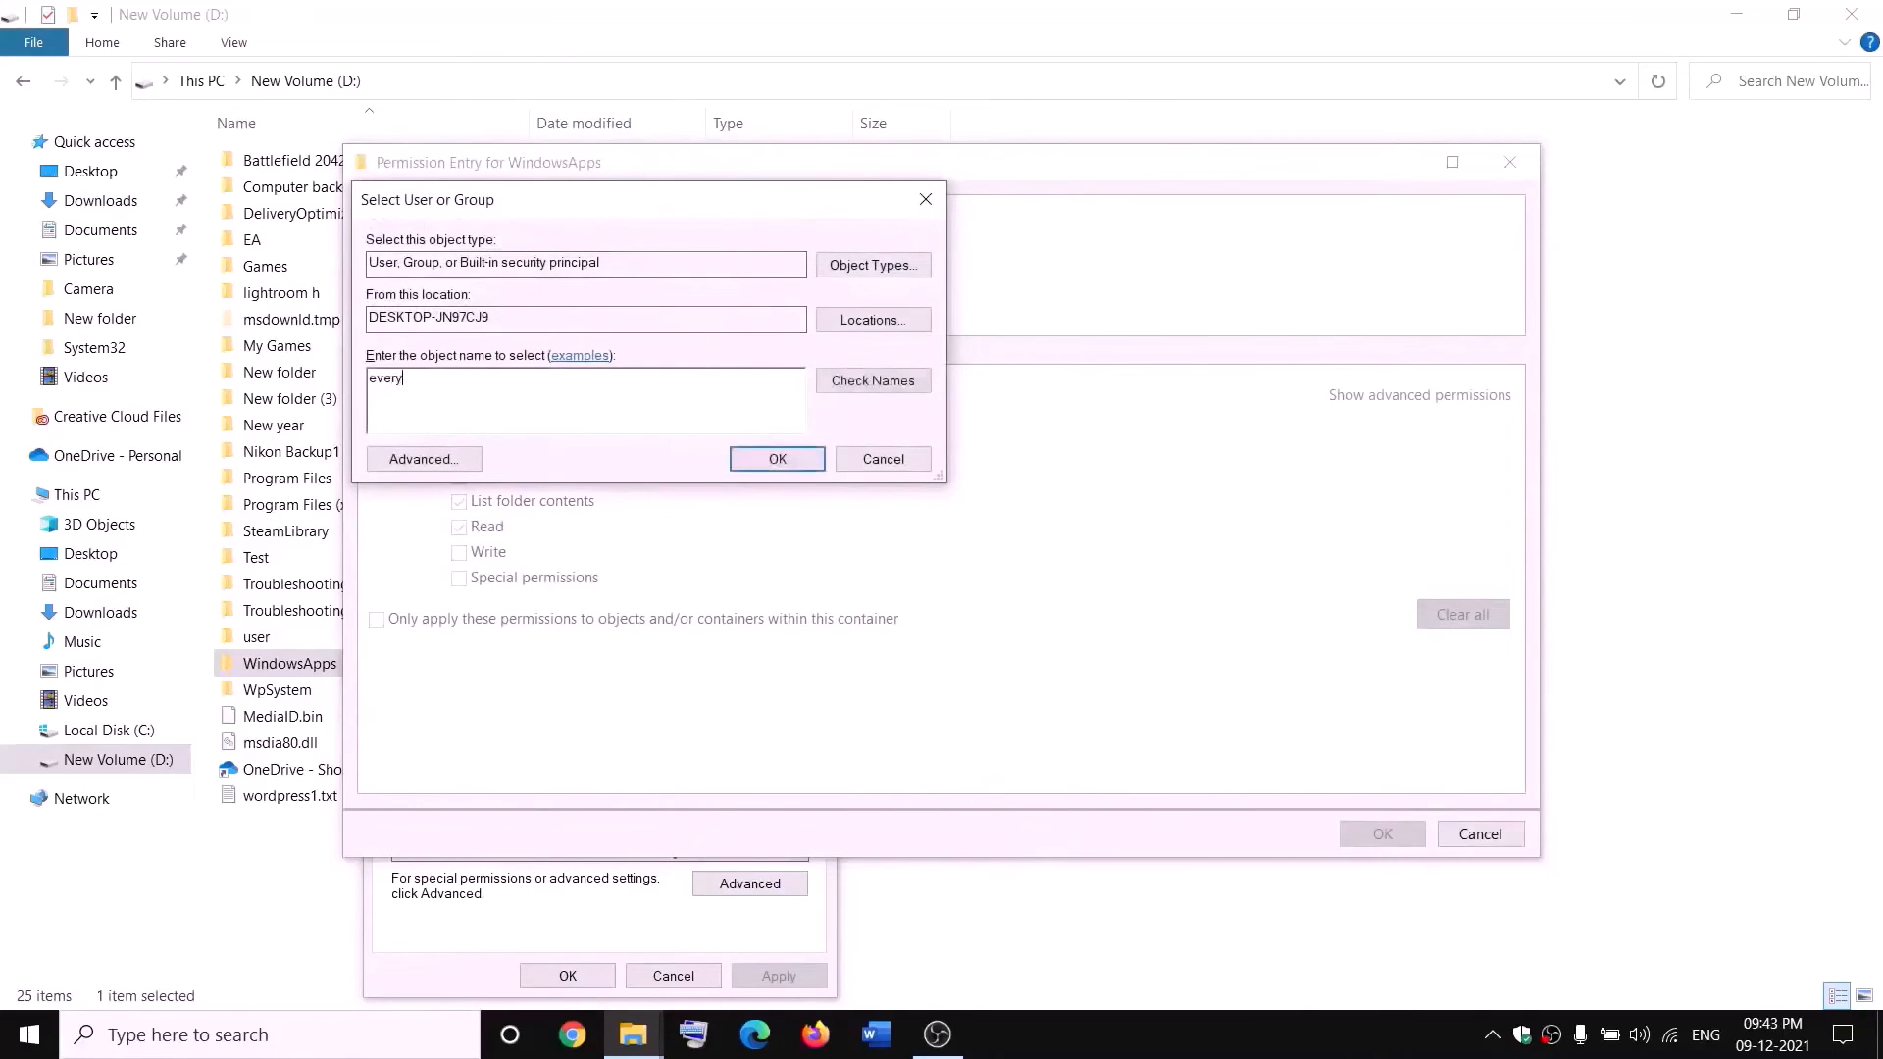
{"action": "type", "text": "one"}
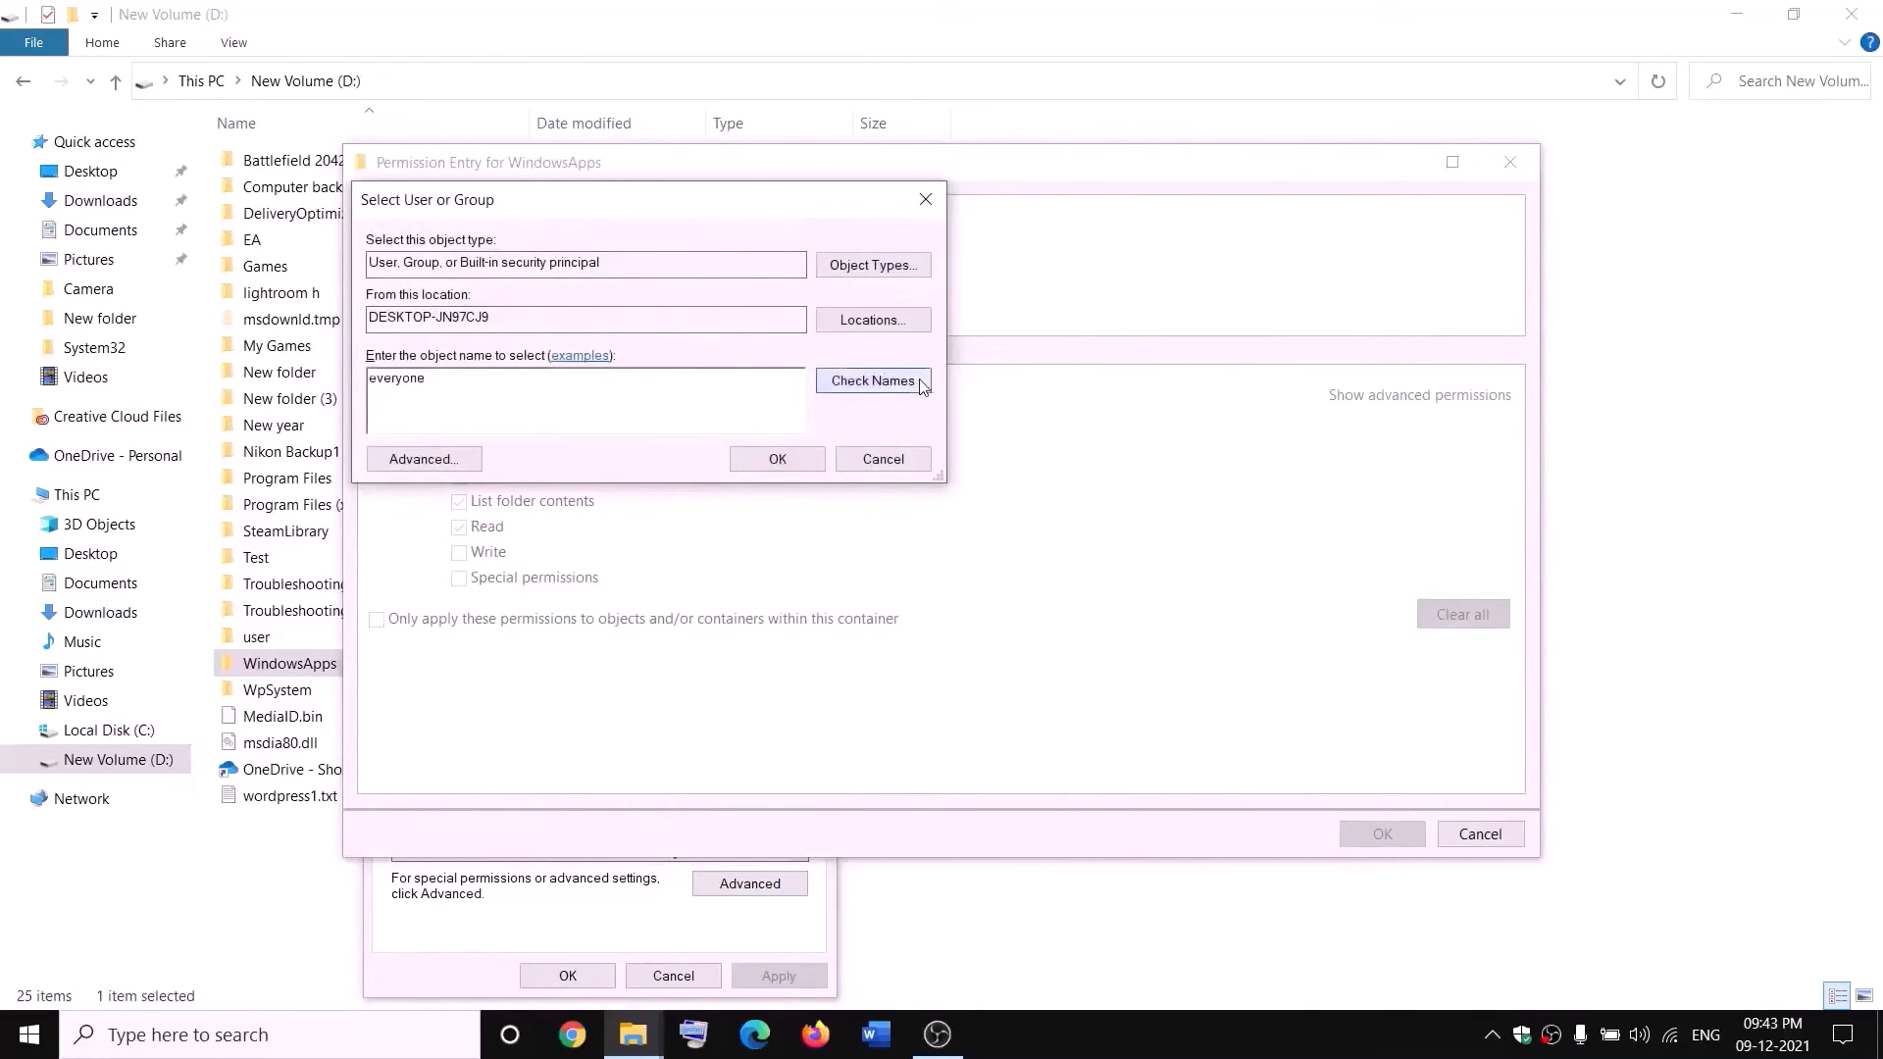
{"action": "left_click", "coordinate": [872, 381]}
{"action": "left_click", "coordinate": [778, 460]}
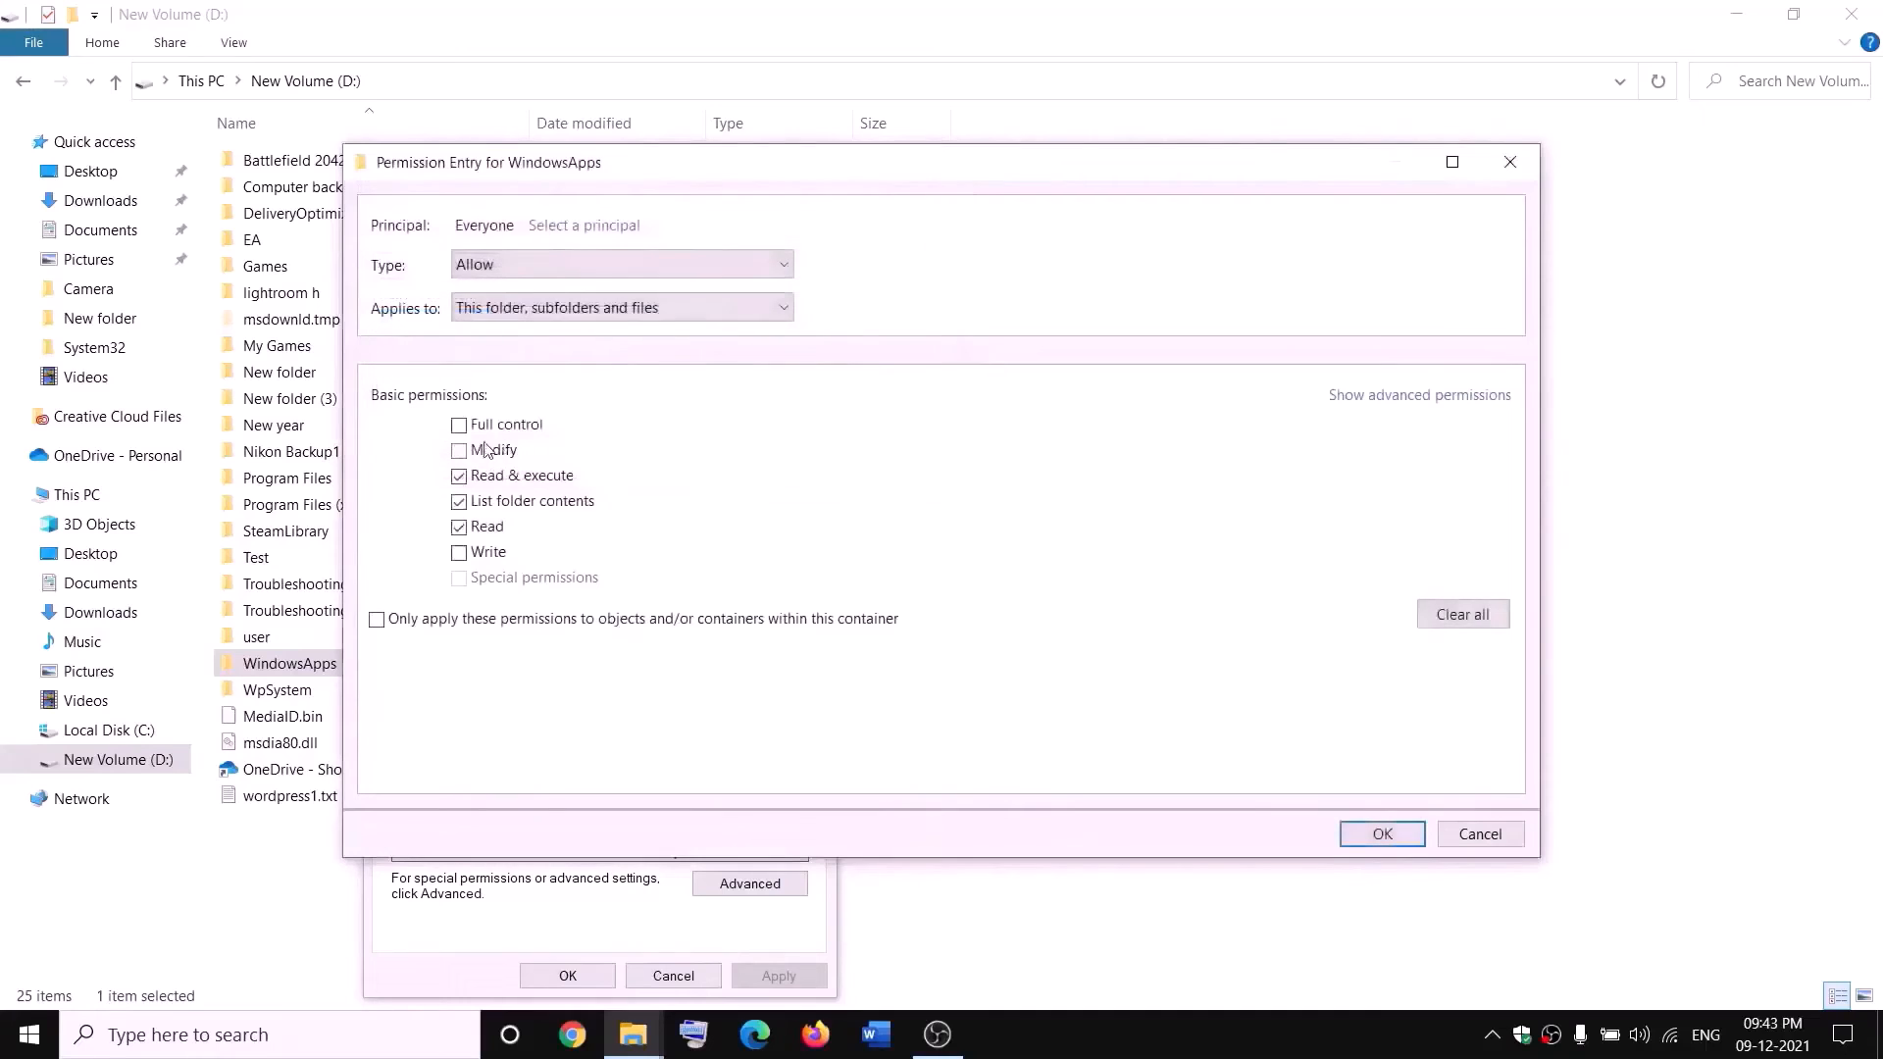
Grant Everyone Full control of the WindowsApps folder, apply the permissions, and close its properties
{"action": "left_click", "coordinate": [1407, 830]}
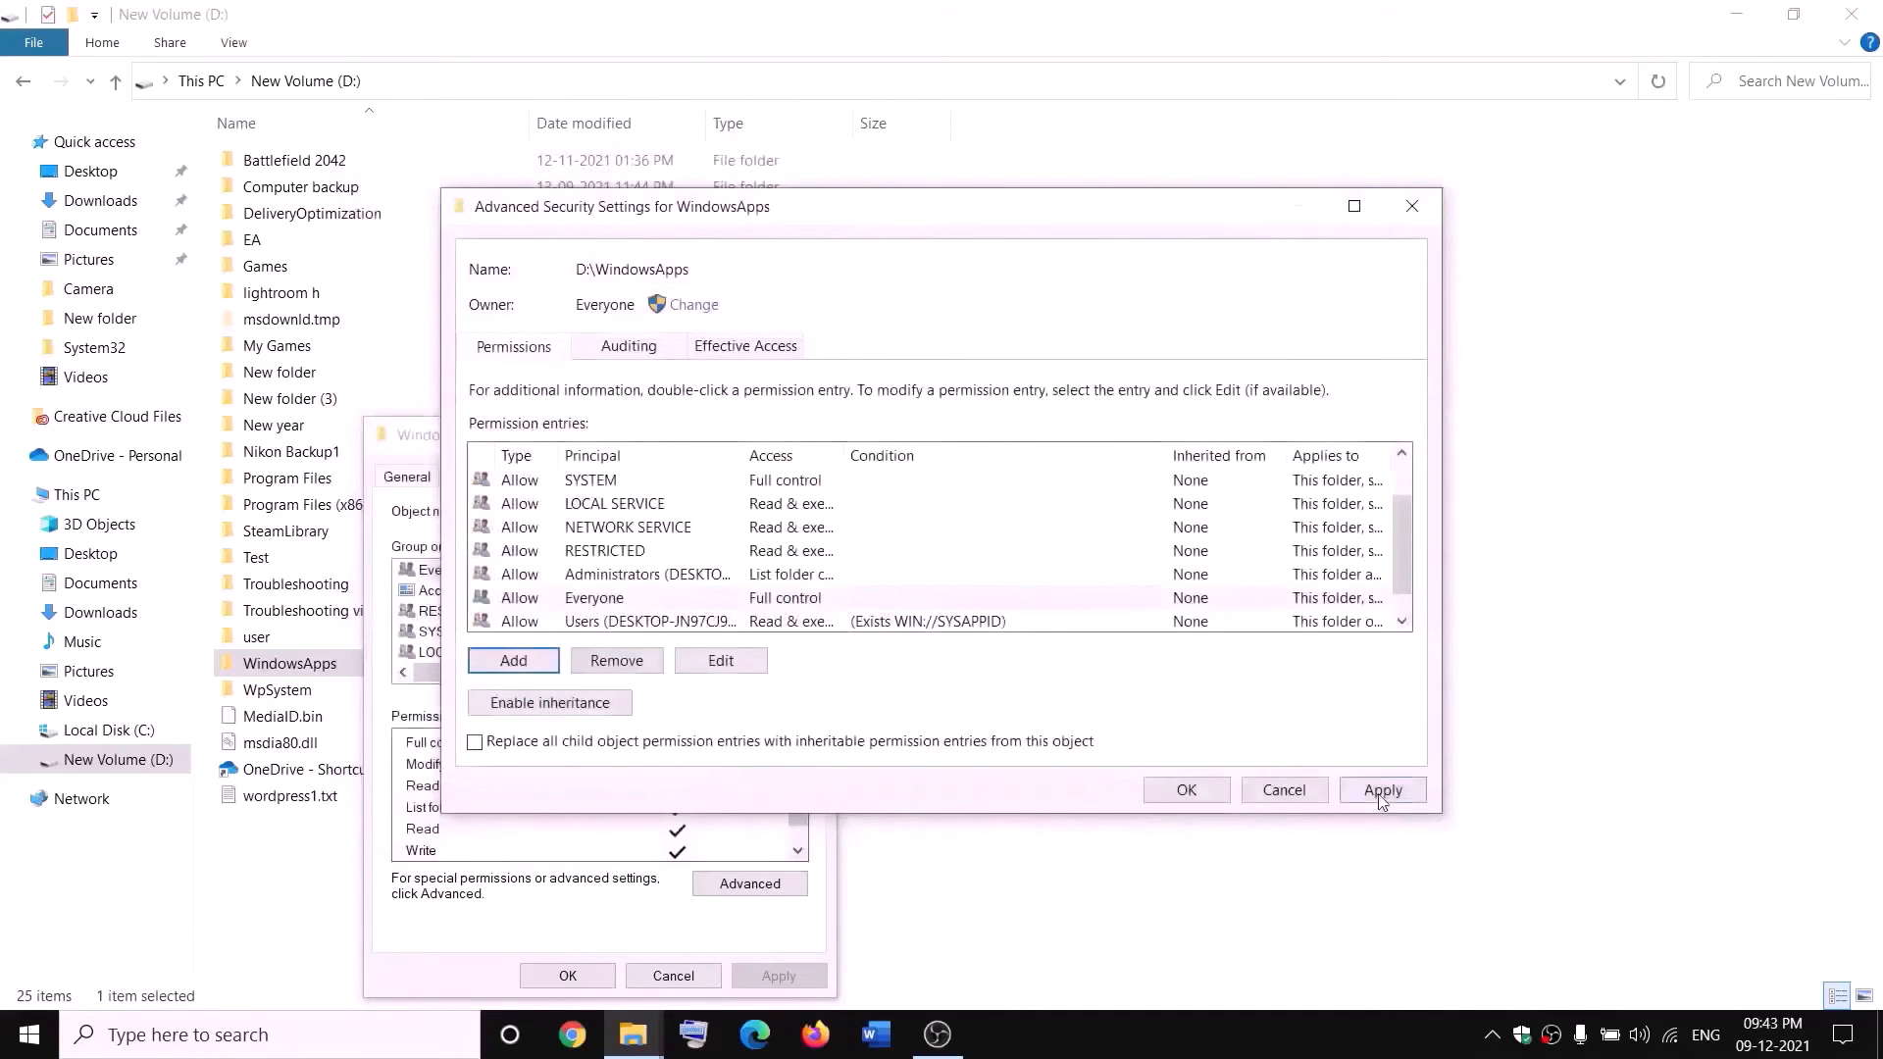
{"action": "left_click", "coordinate": [1379, 792]}
{"action": "left_click", "coordinate": [1180, 797]}
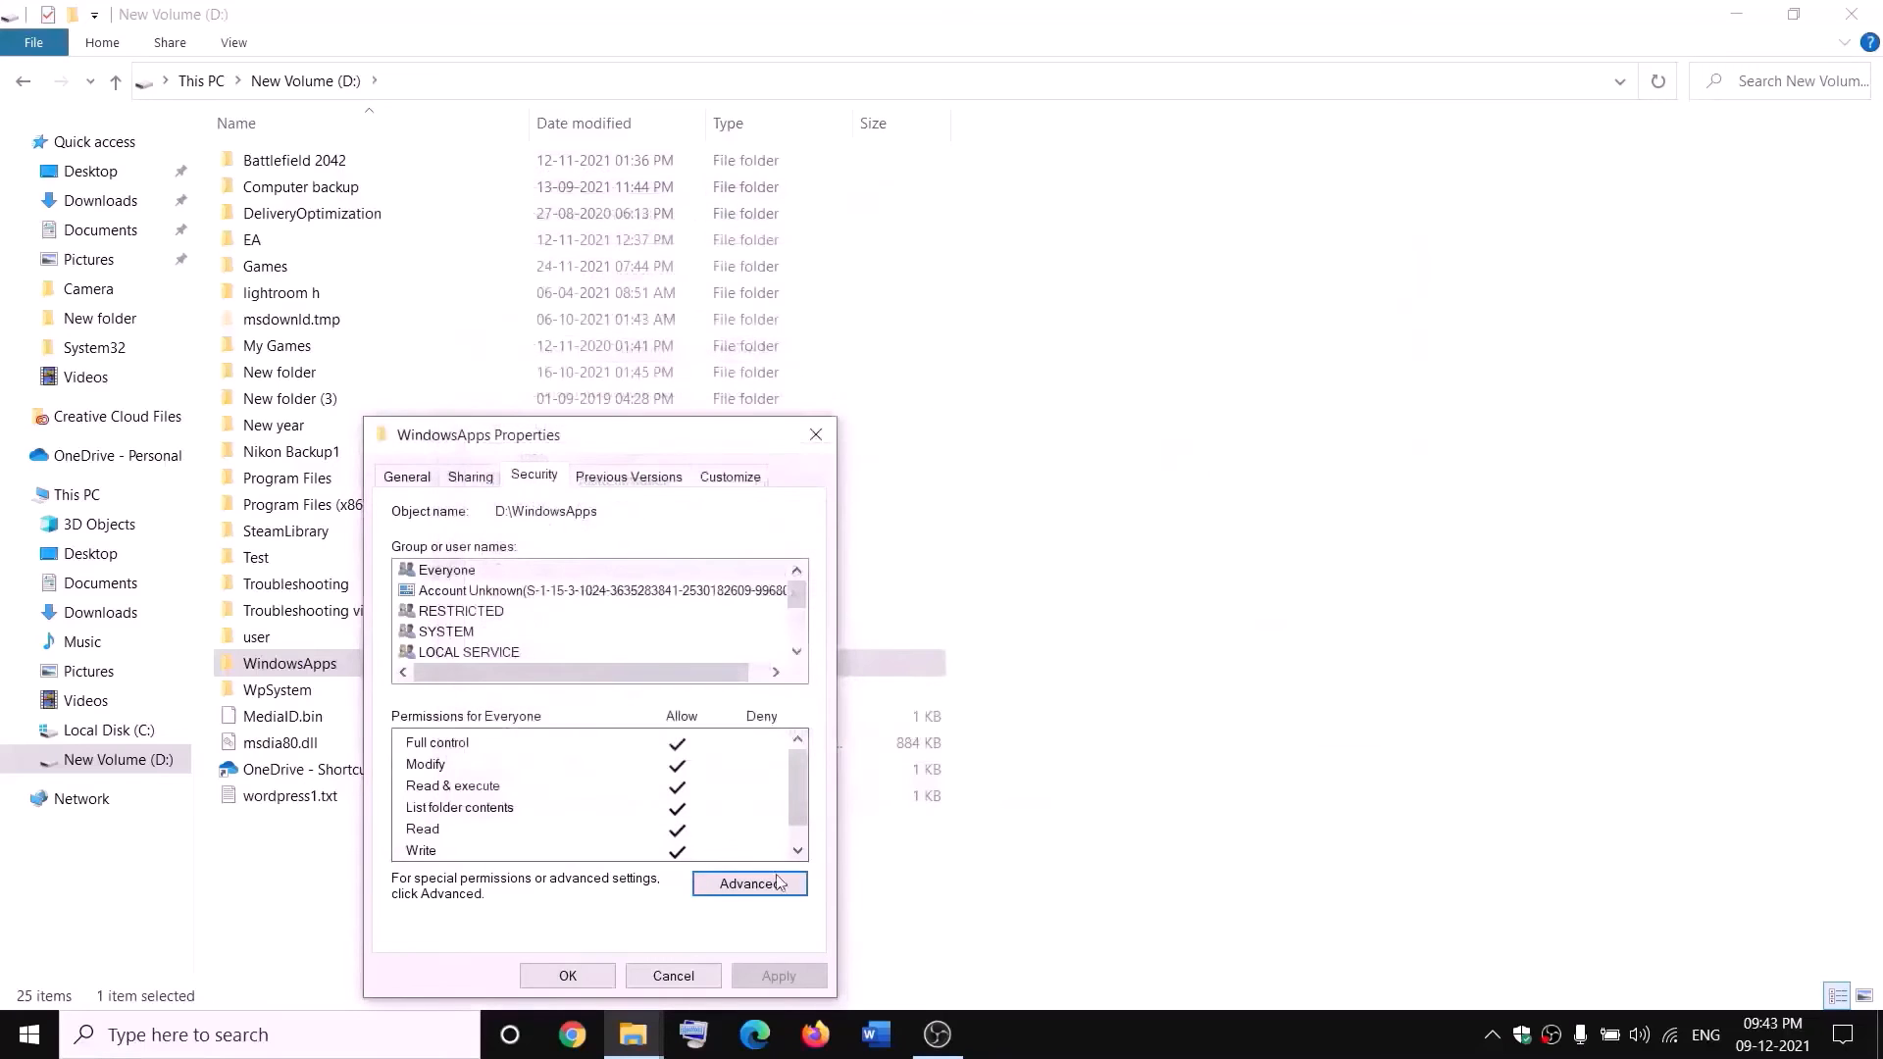
{"action": "left_click", "coordinate": [591, 976]}
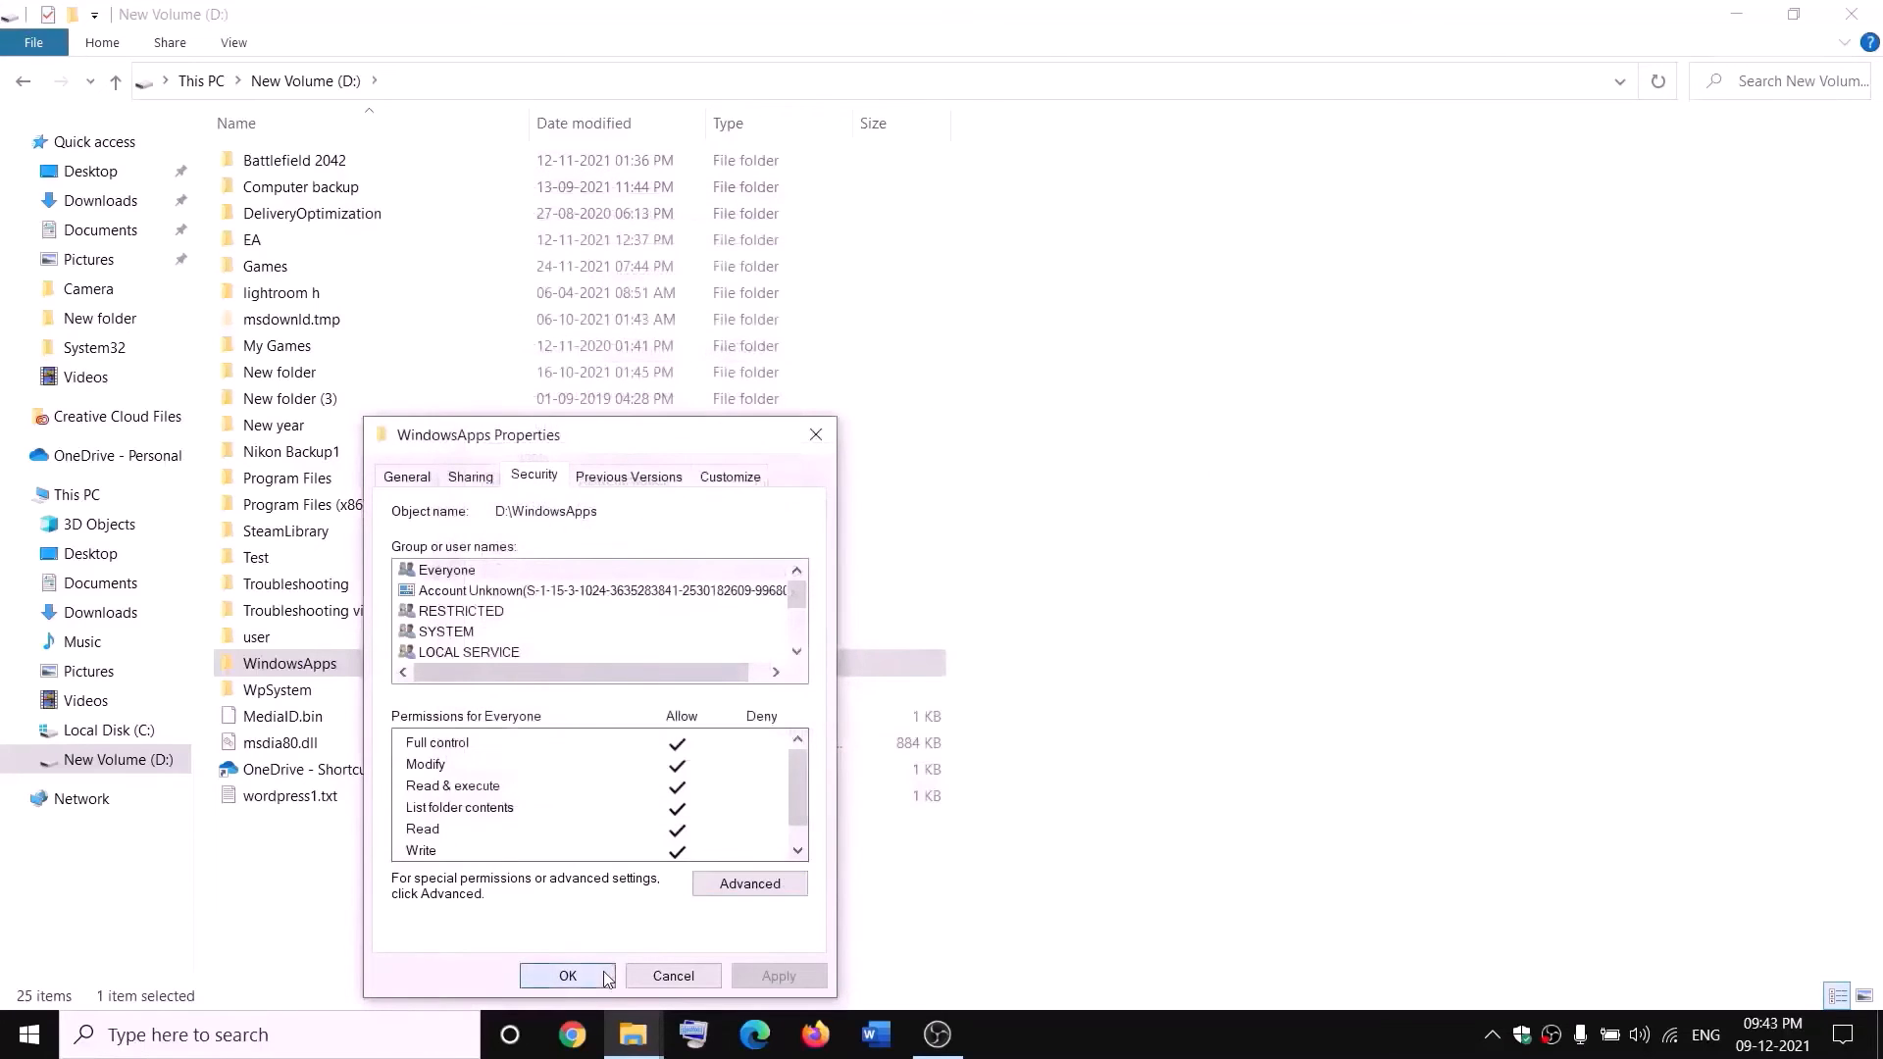
Rename the WindowsApps folder on the D: drive as WindowsApps.old
{"action": "right_click", "coordinate": [357, 675]}
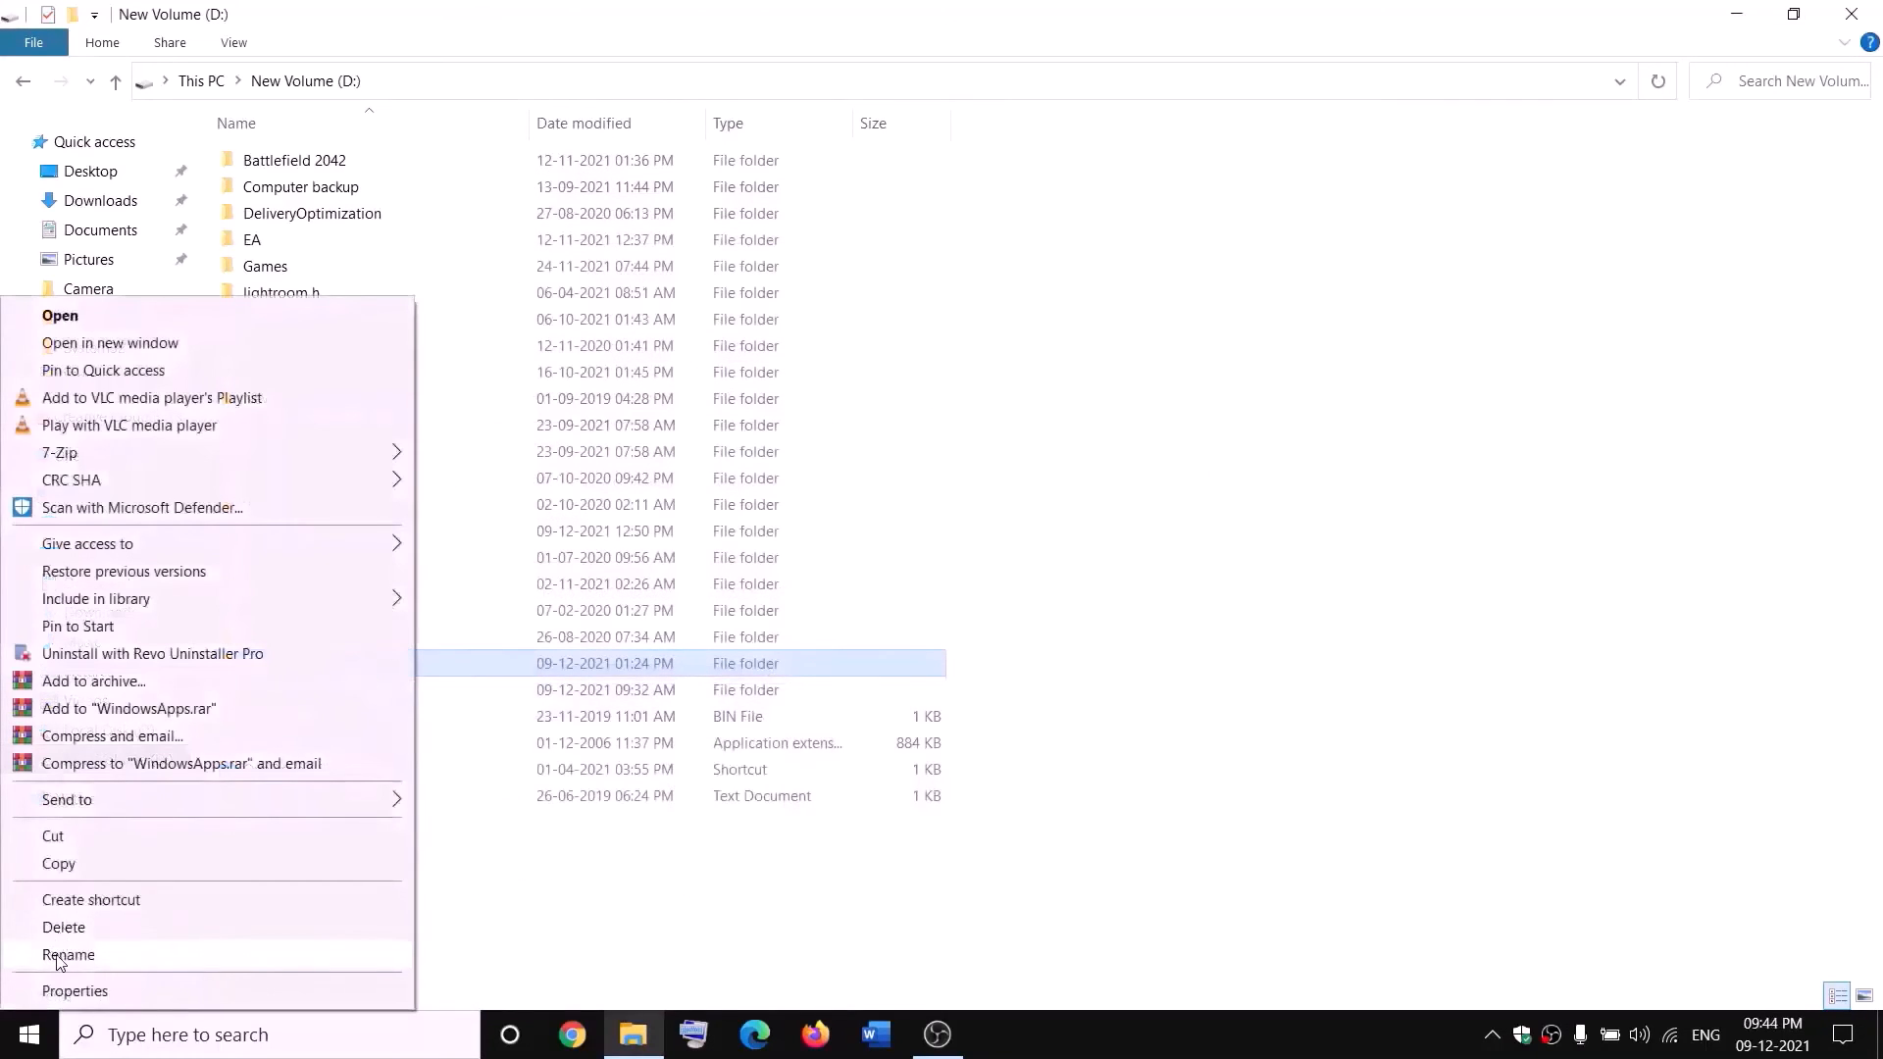
{"action": "left_click", "coordinate": [59, 956]}
{"action": "left_click", "coordinate": [352, 659]}
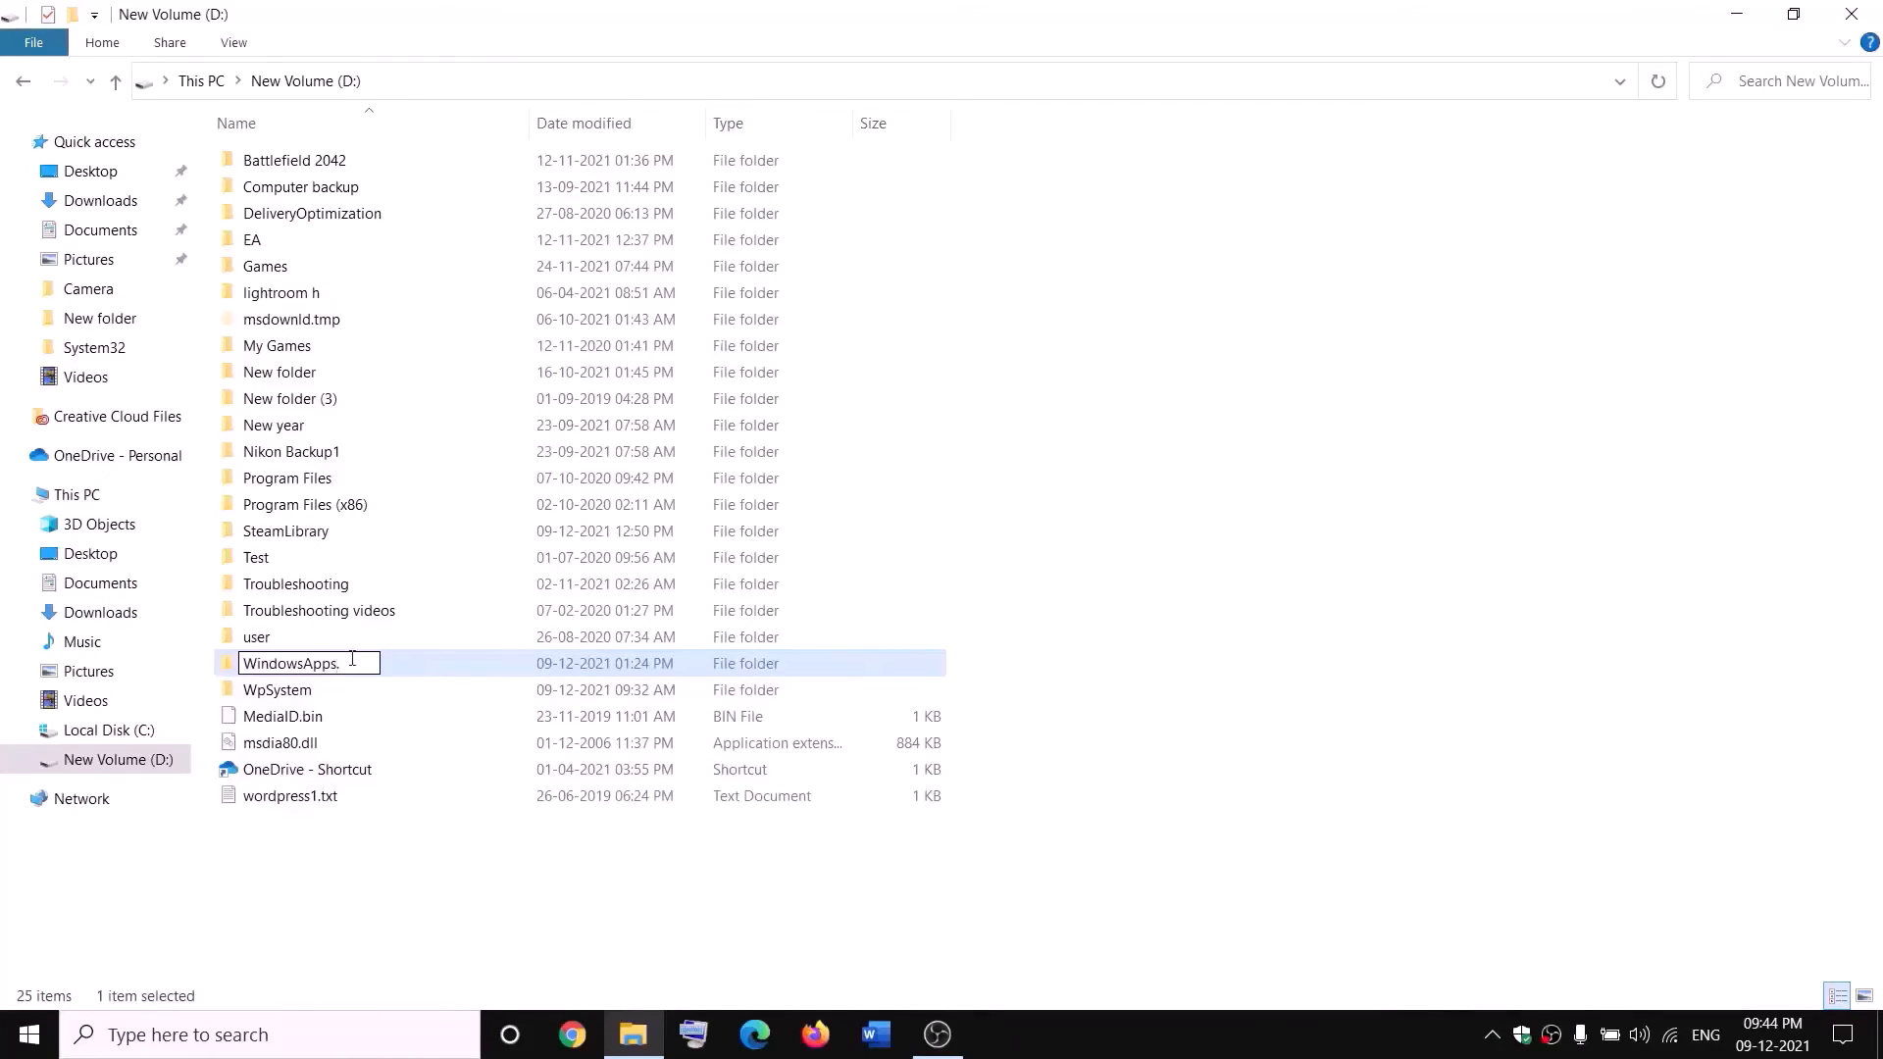
{"action": "type", "text": ".old"}
{"action": "left_click", "coordinate": [429, 855]}
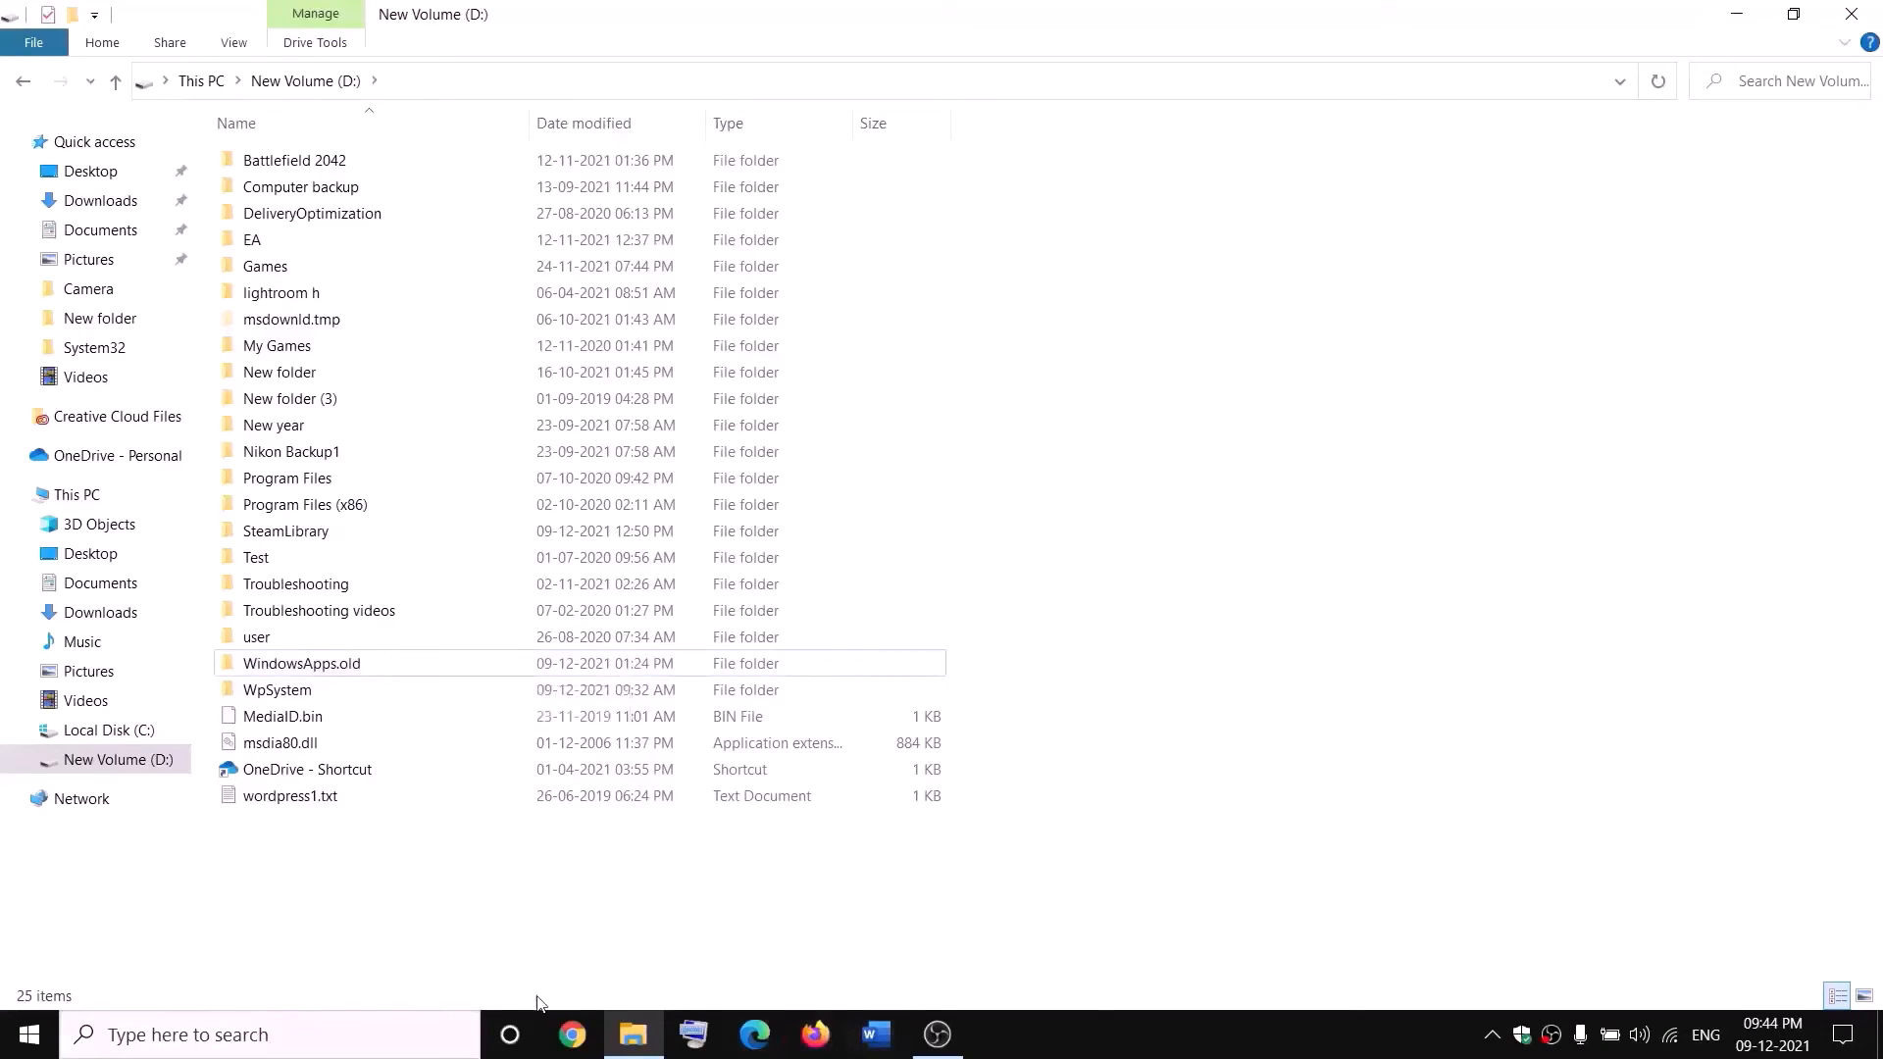
End the Gaming Services background process in Task Manager, then close Task Manager
{"action": "right_click", "coordinate": [28, 1042]}
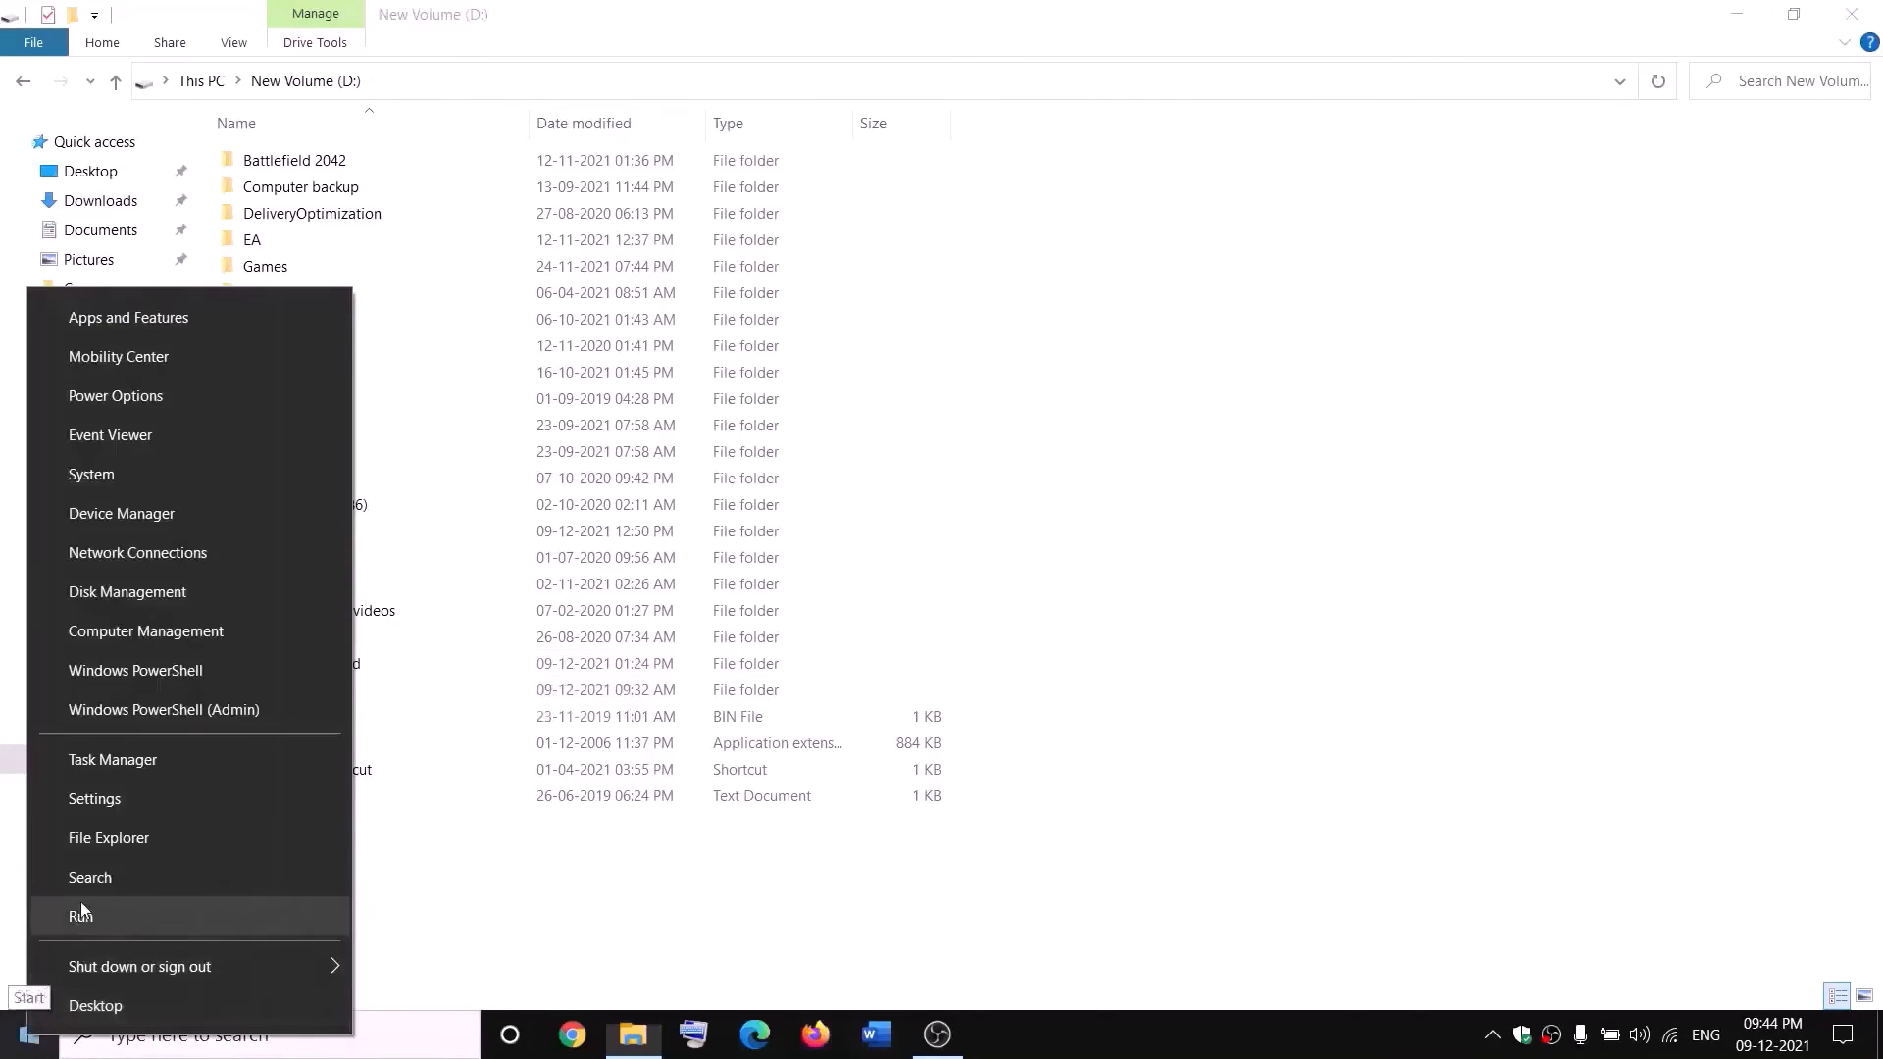
{"action": "left_click", "coordinate": [104, 762]}
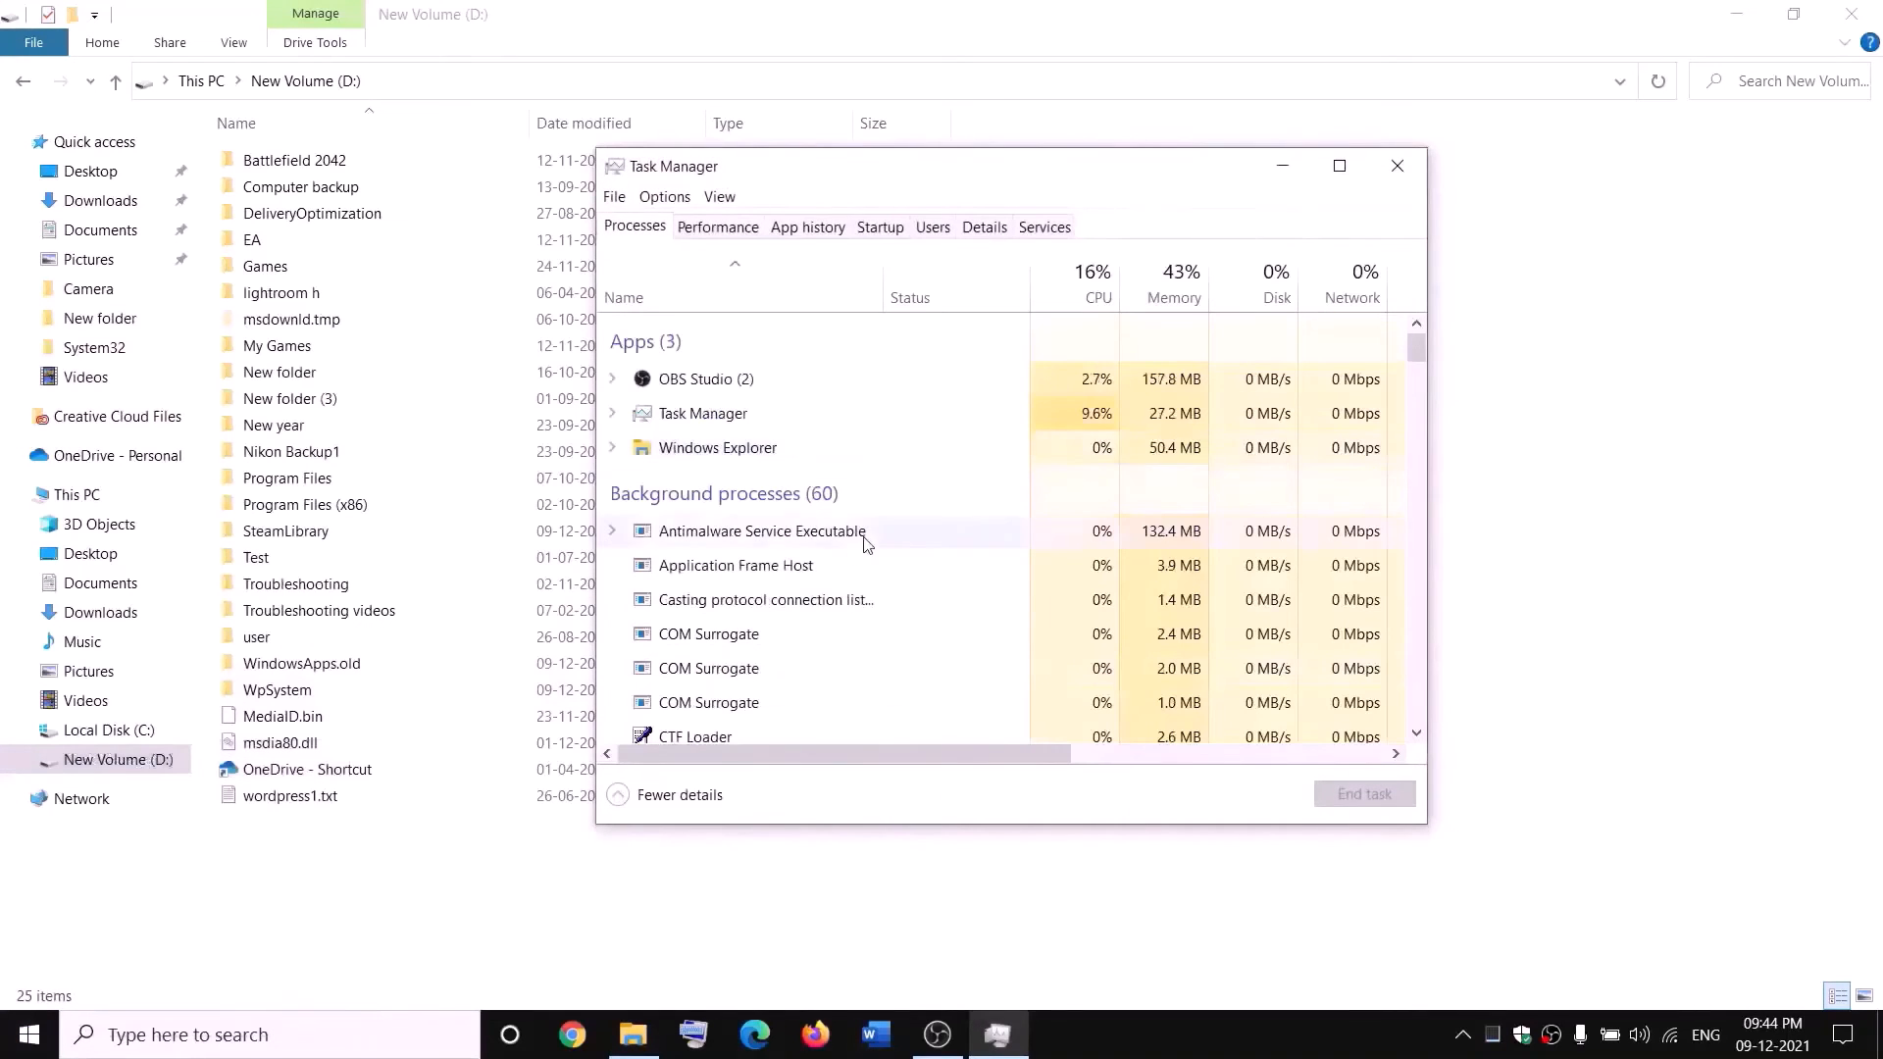
{"action": "scroll", "coordinate": [851, 549], "scroll_direction": "down", "scroll_amount": 2}
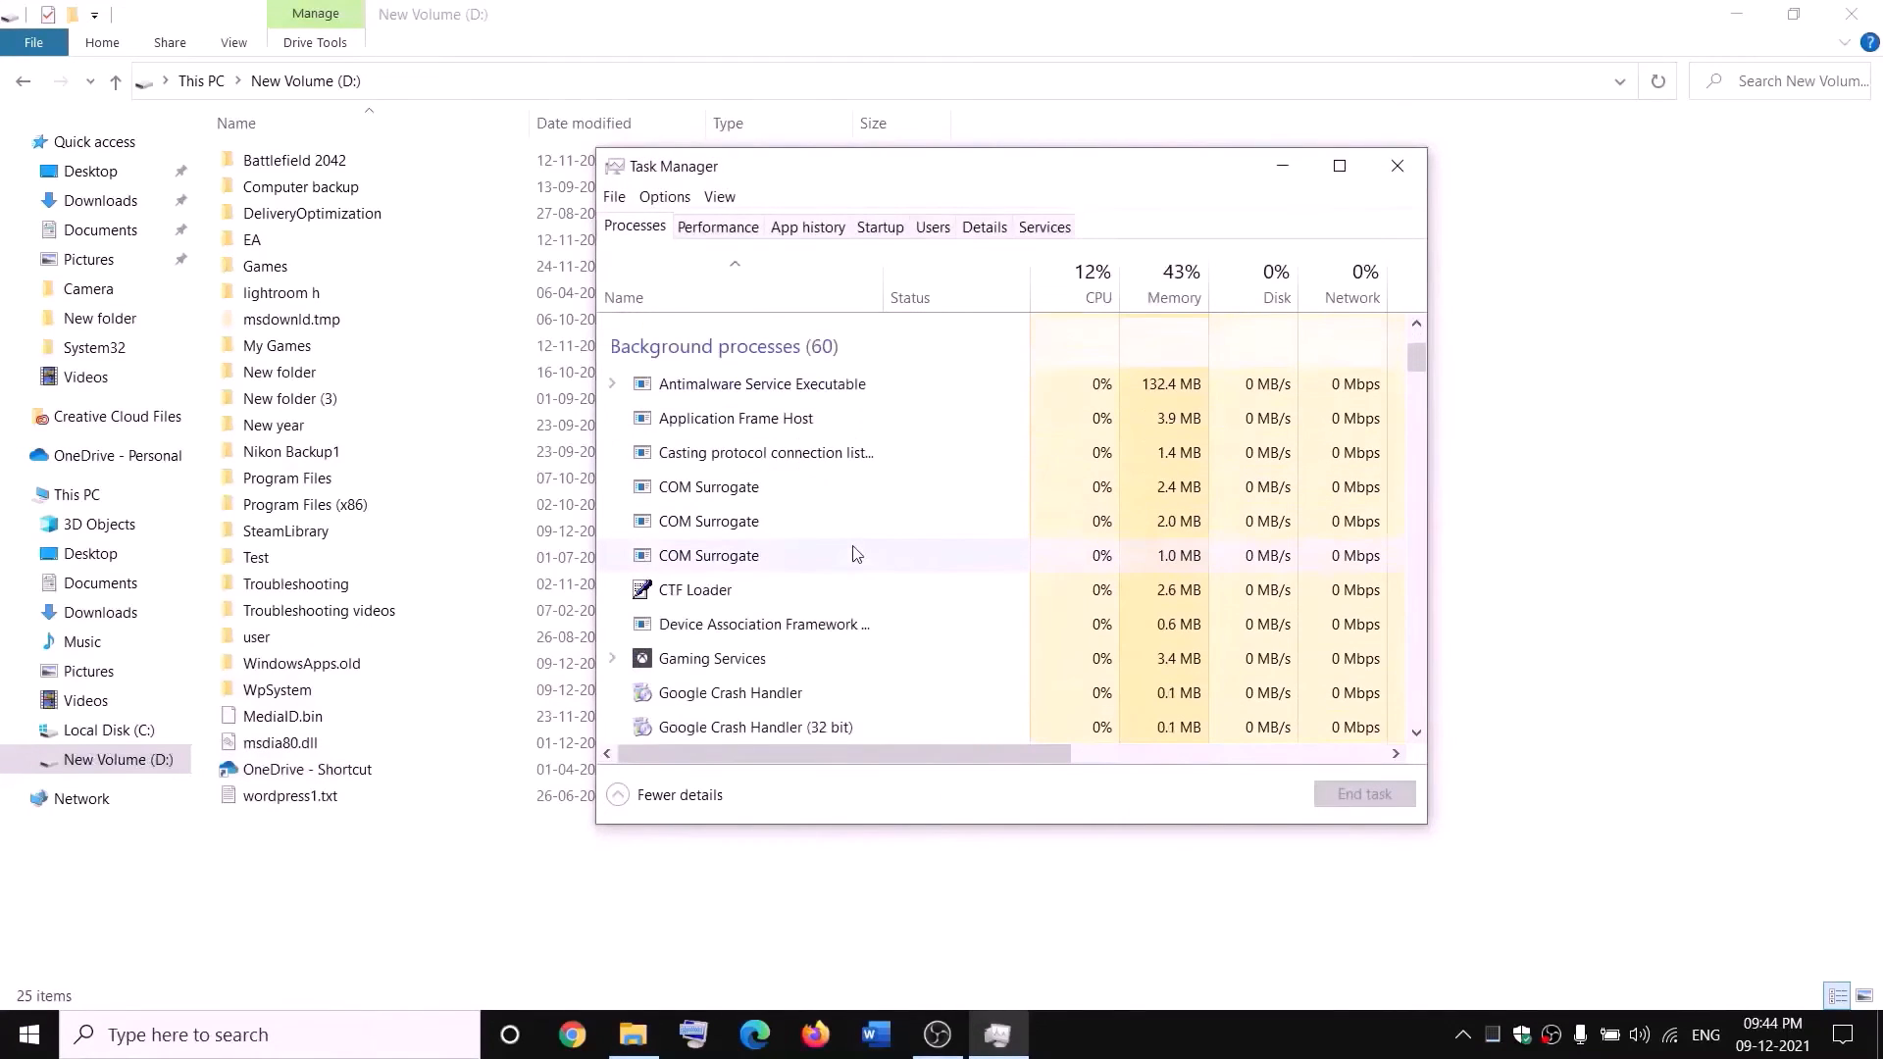
{"action": "right_click", "coordinate": [682, 661]}
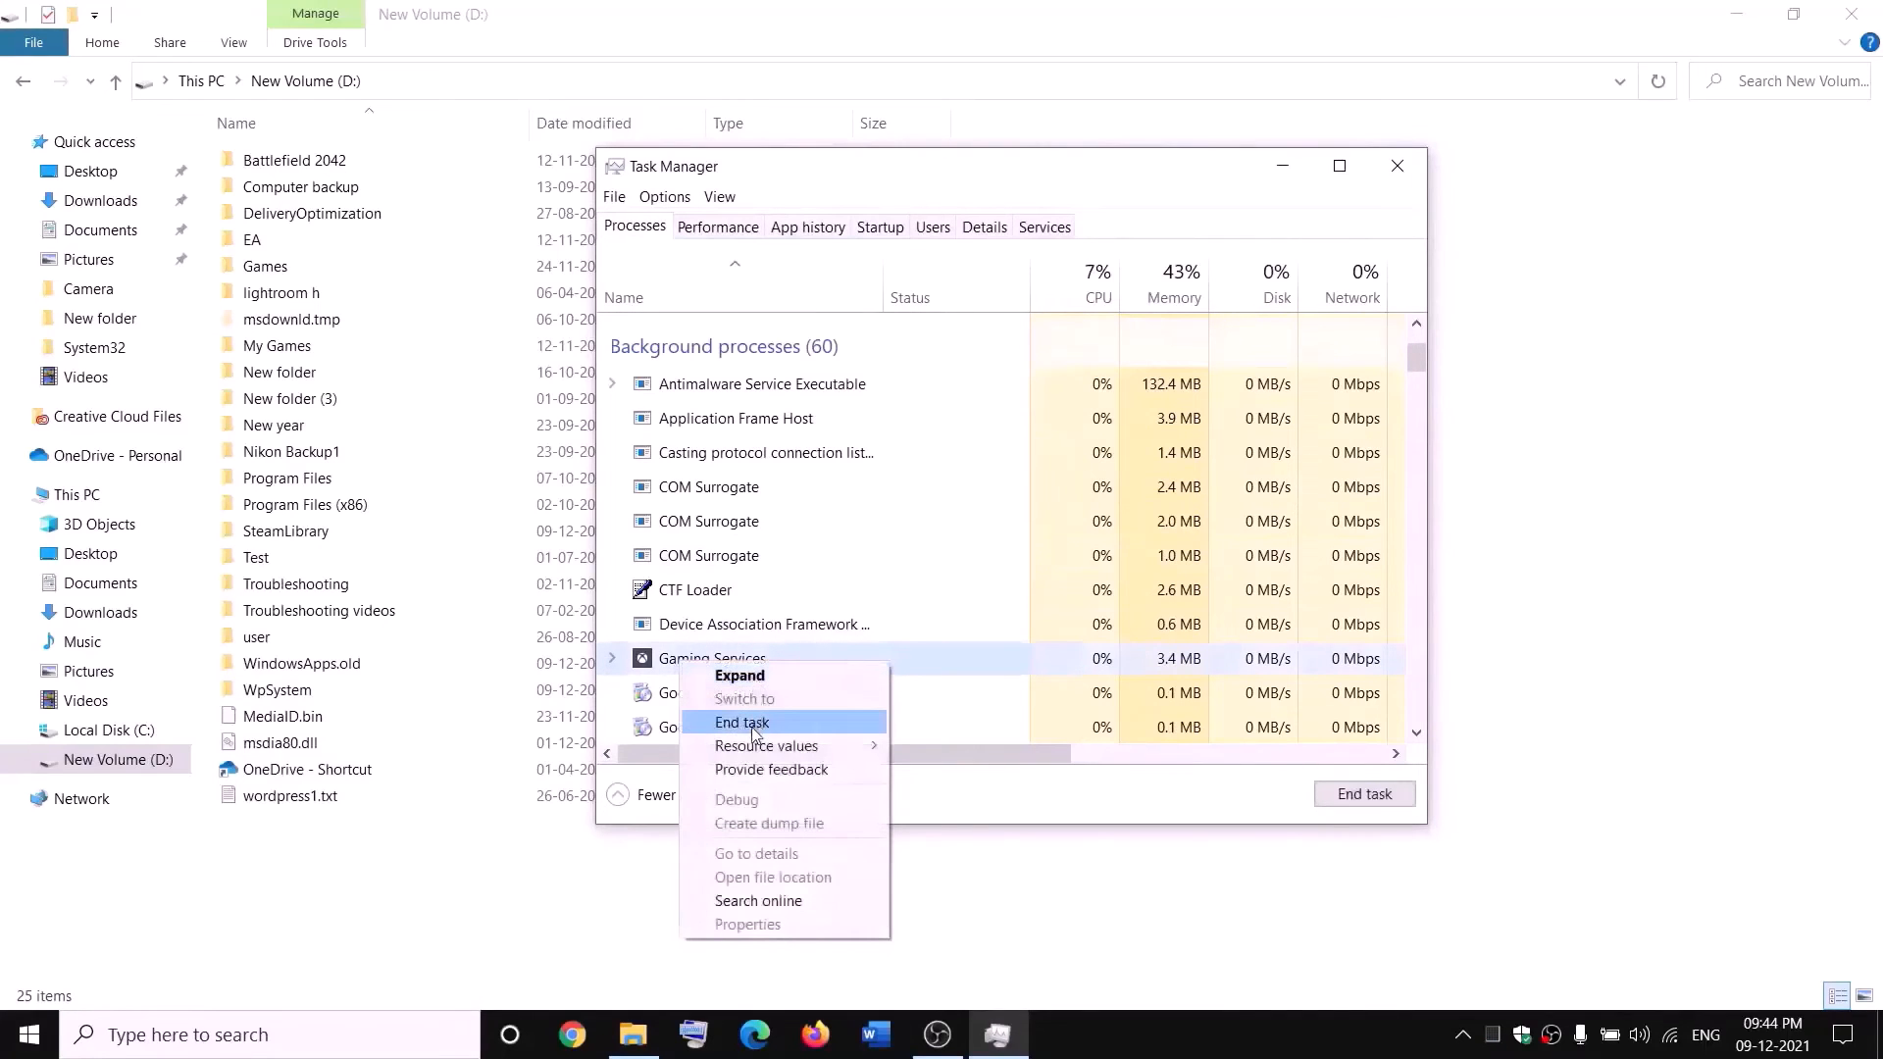
{"action": "left_click", "coordinate": [756, 726]}
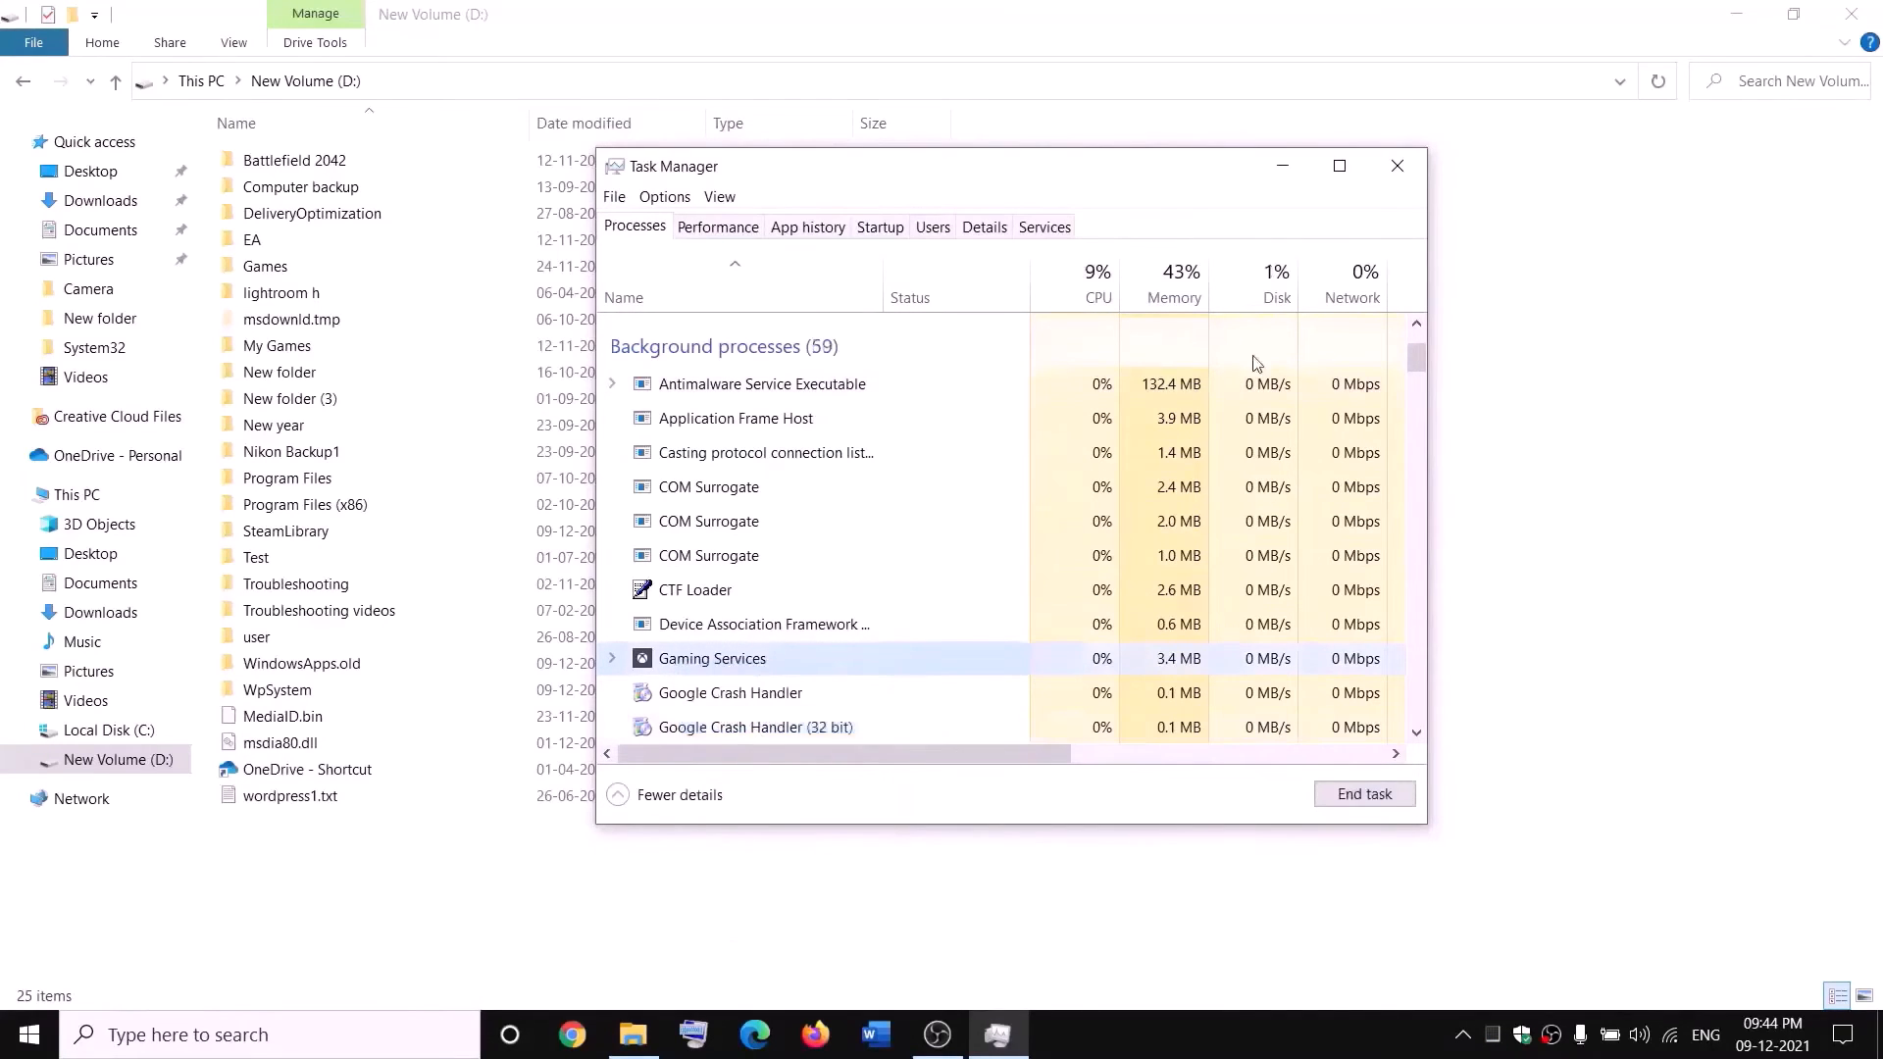
{"action": "left_click", "coordinate": [1414, 171]}
Search Windows for "services" and launch the Services console
{"action": "left_click", "coordinate": [411, 1035]}
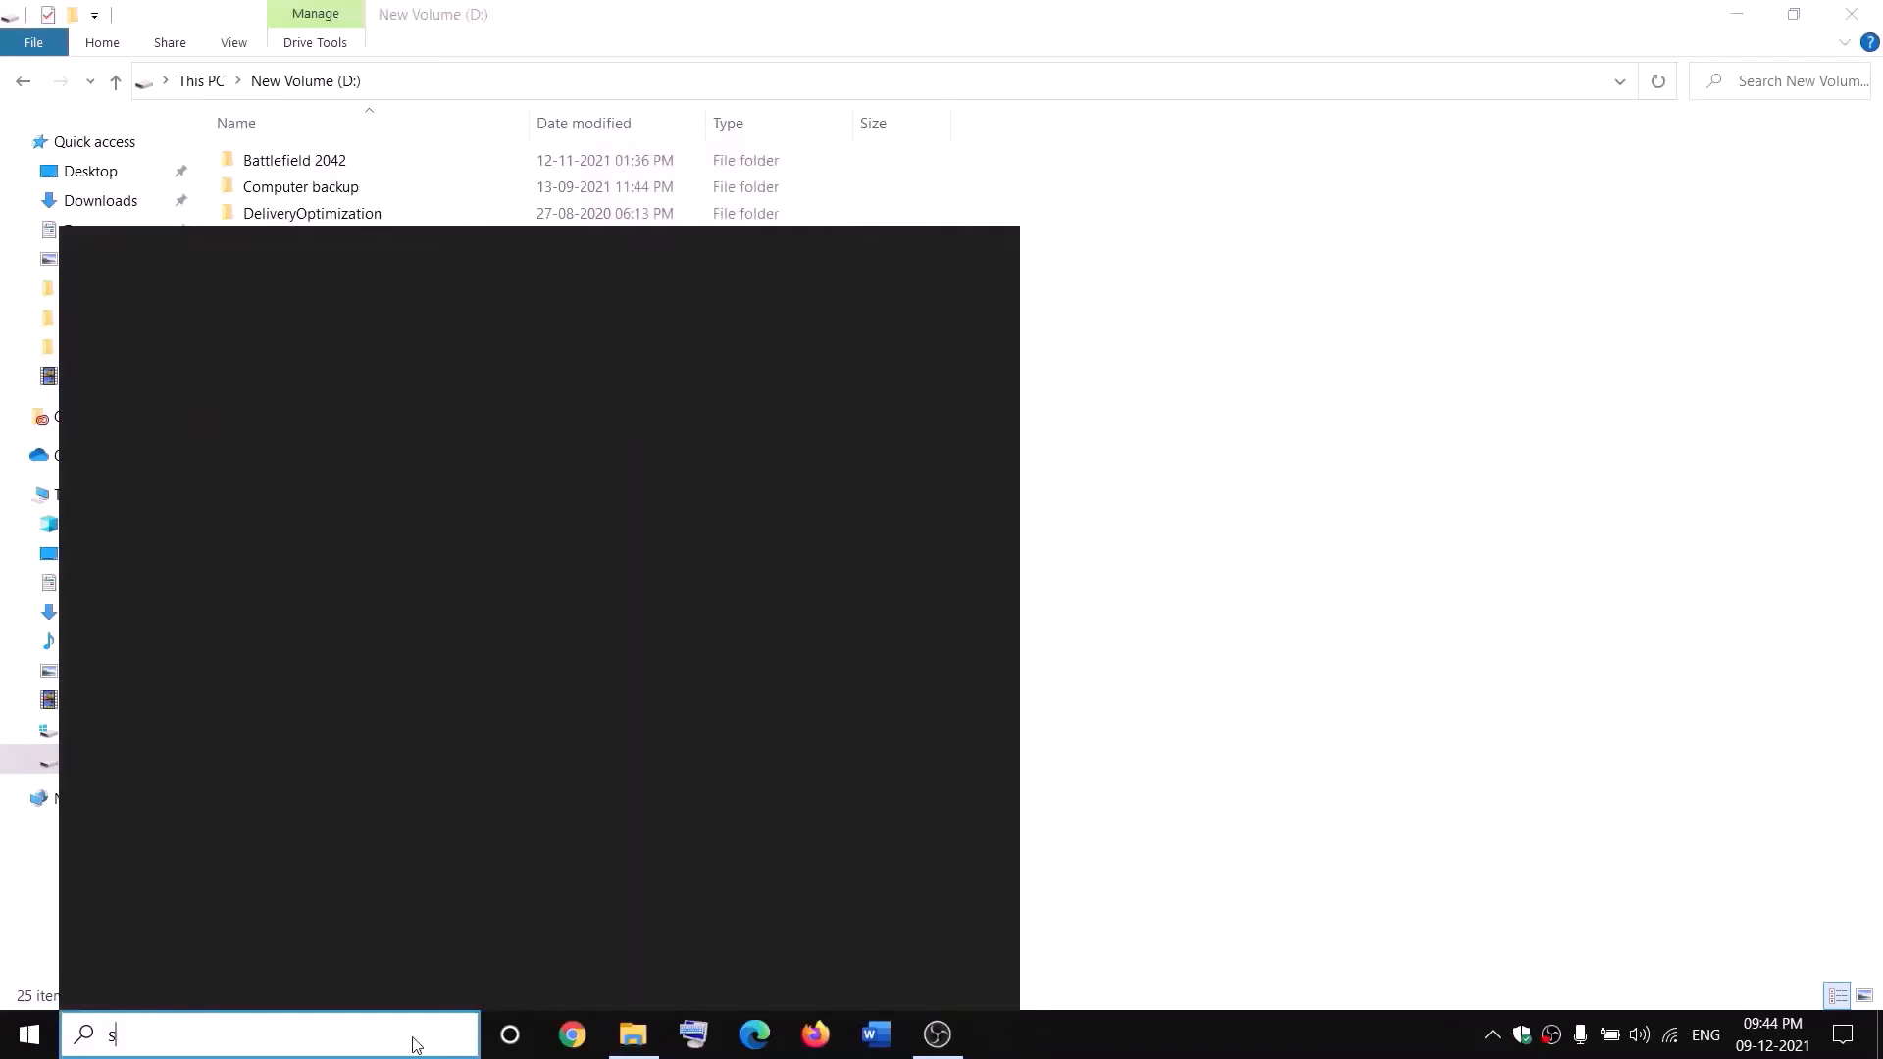
{"action": "type", "text": "services"}
{"action": "key", "text": "Return"}
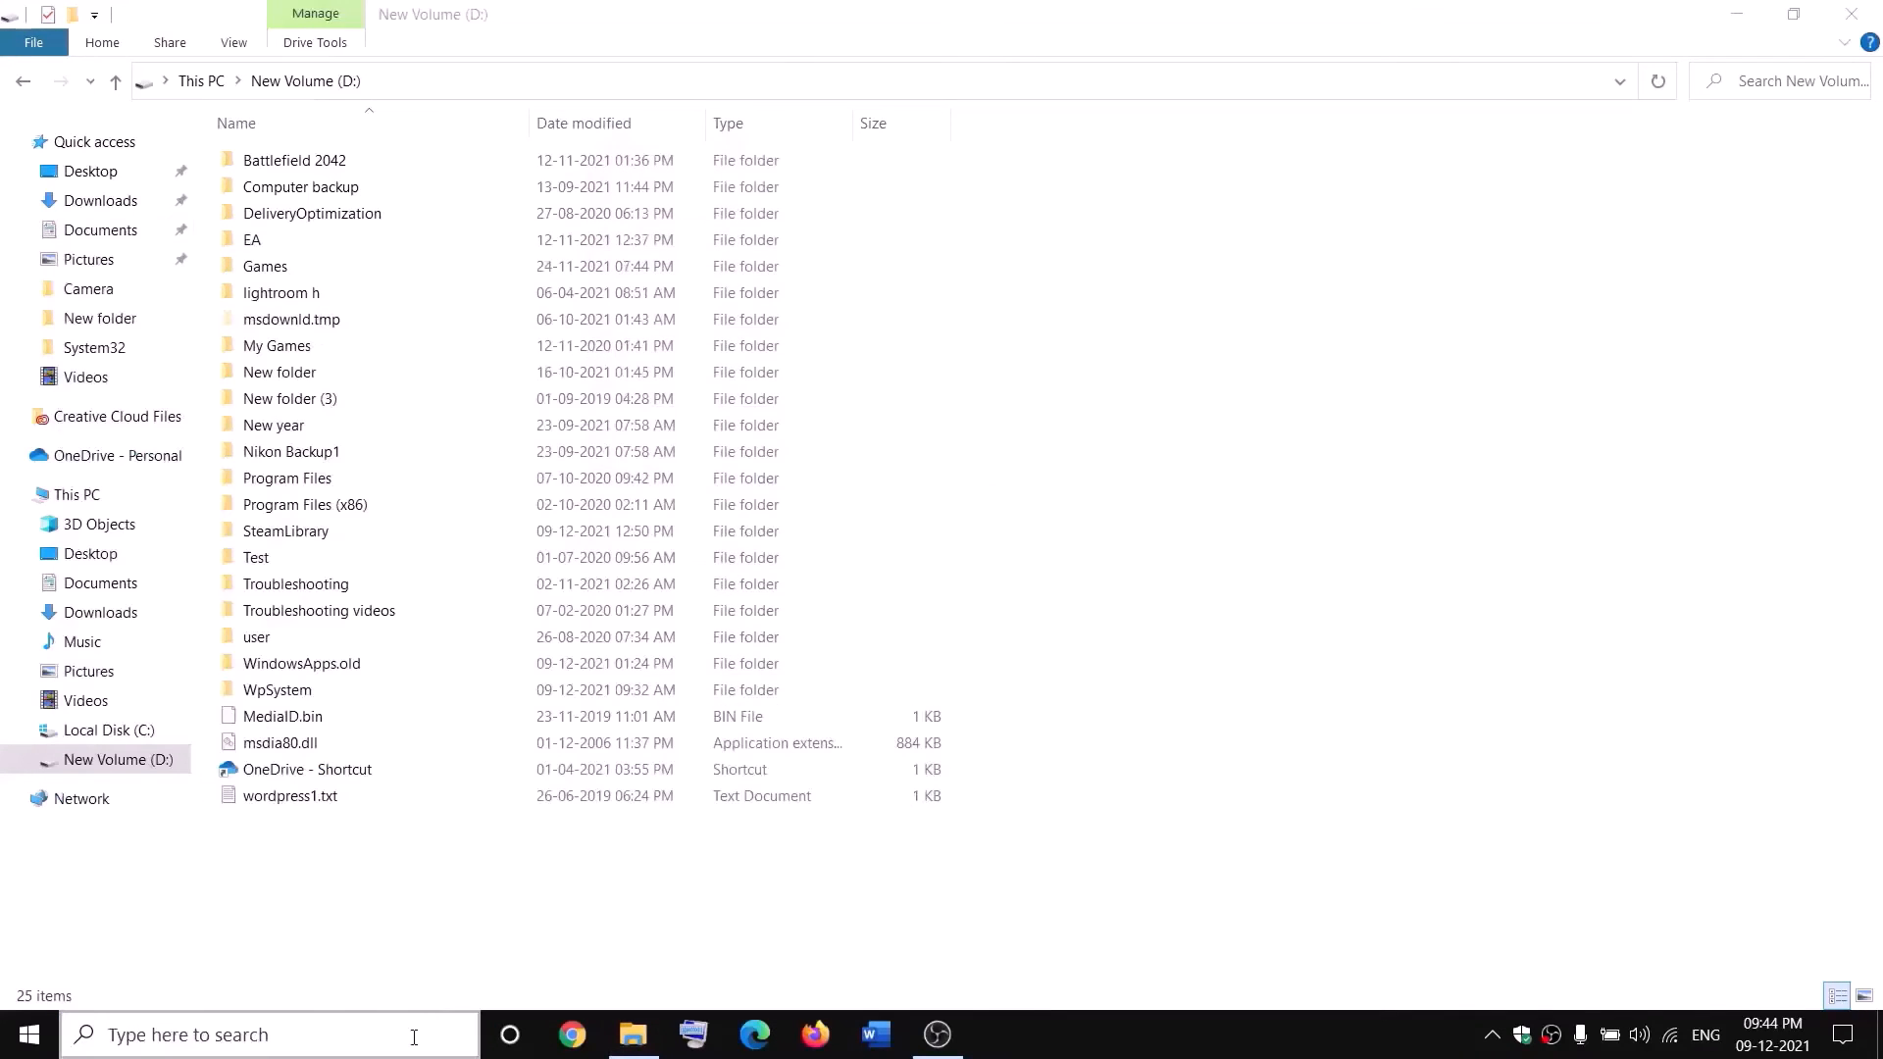
Locate the Gaming Services entries in the services list and start the one that logs on as Local Service
{"action": "left_click", "coordinate": [808, 525]}
{"action": "key", "text": "g"}
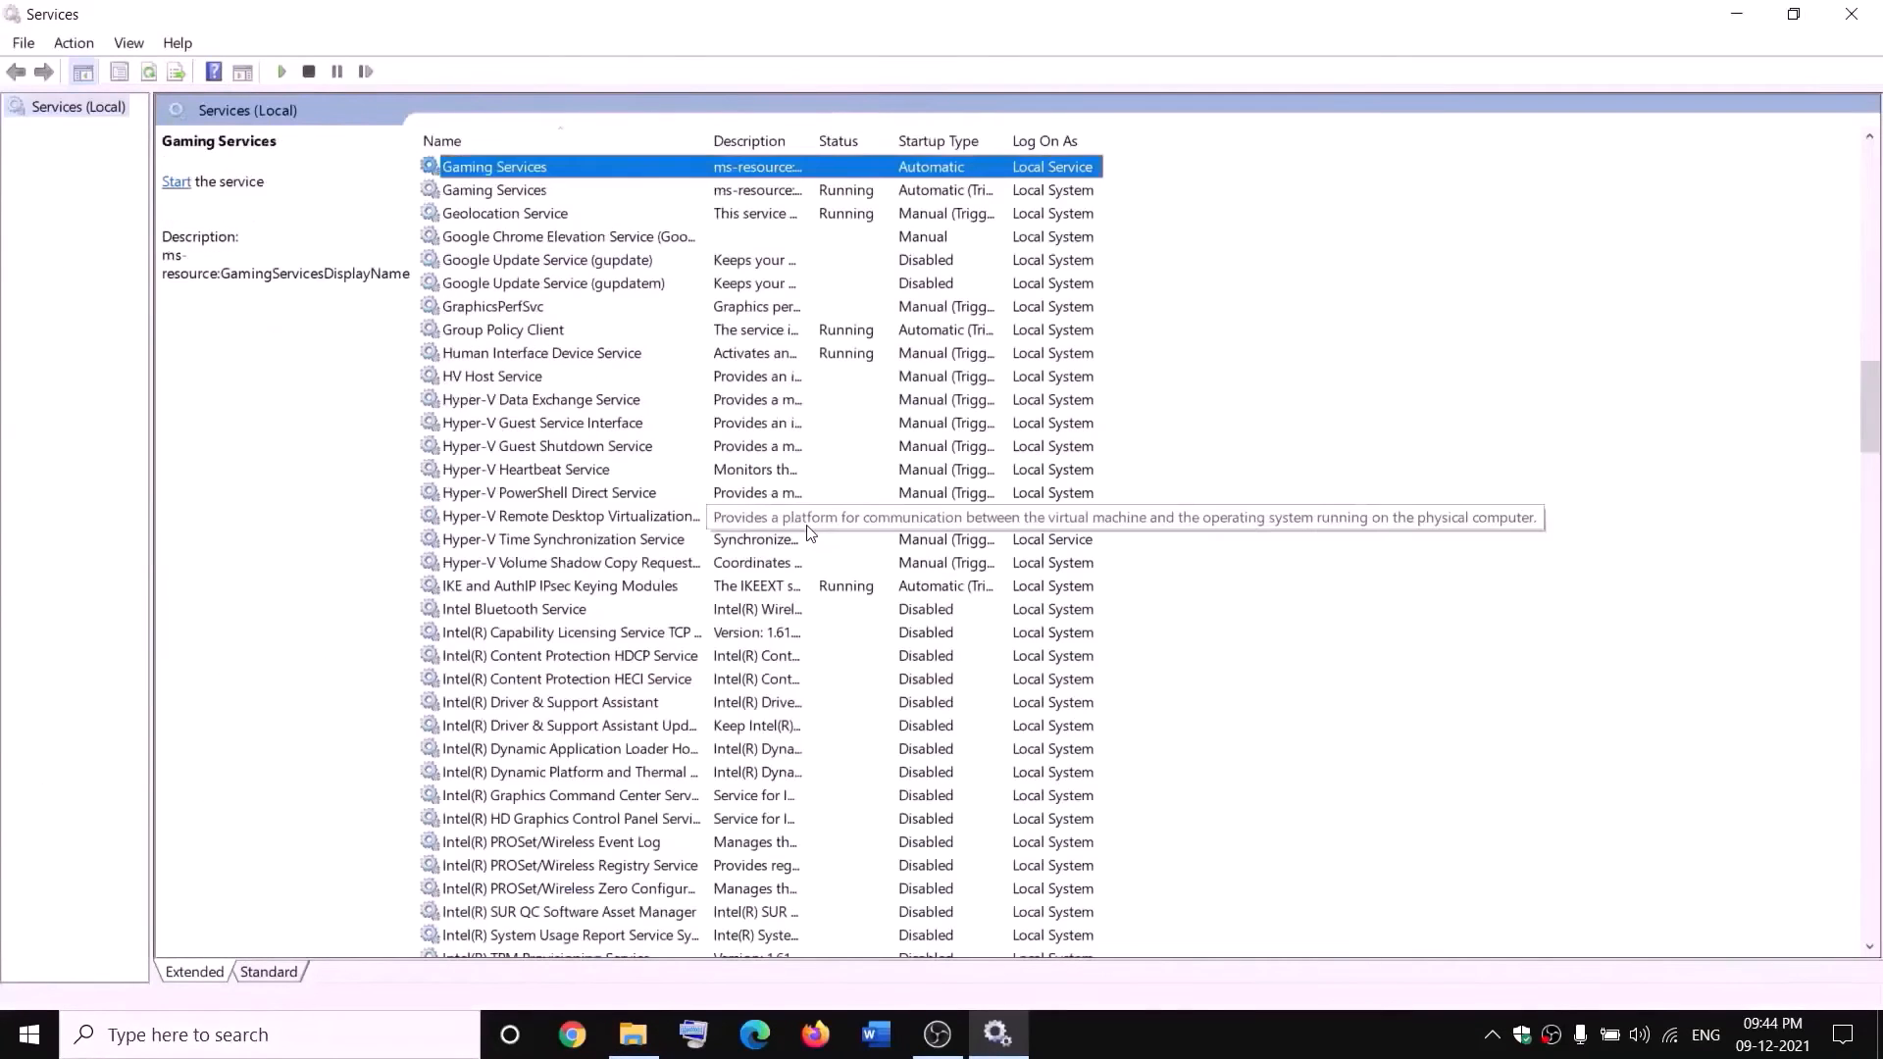
{"action": "left_click", "coordinate": [833, 266]}
{"action": "left_click", "coordinate": [785, 172]}
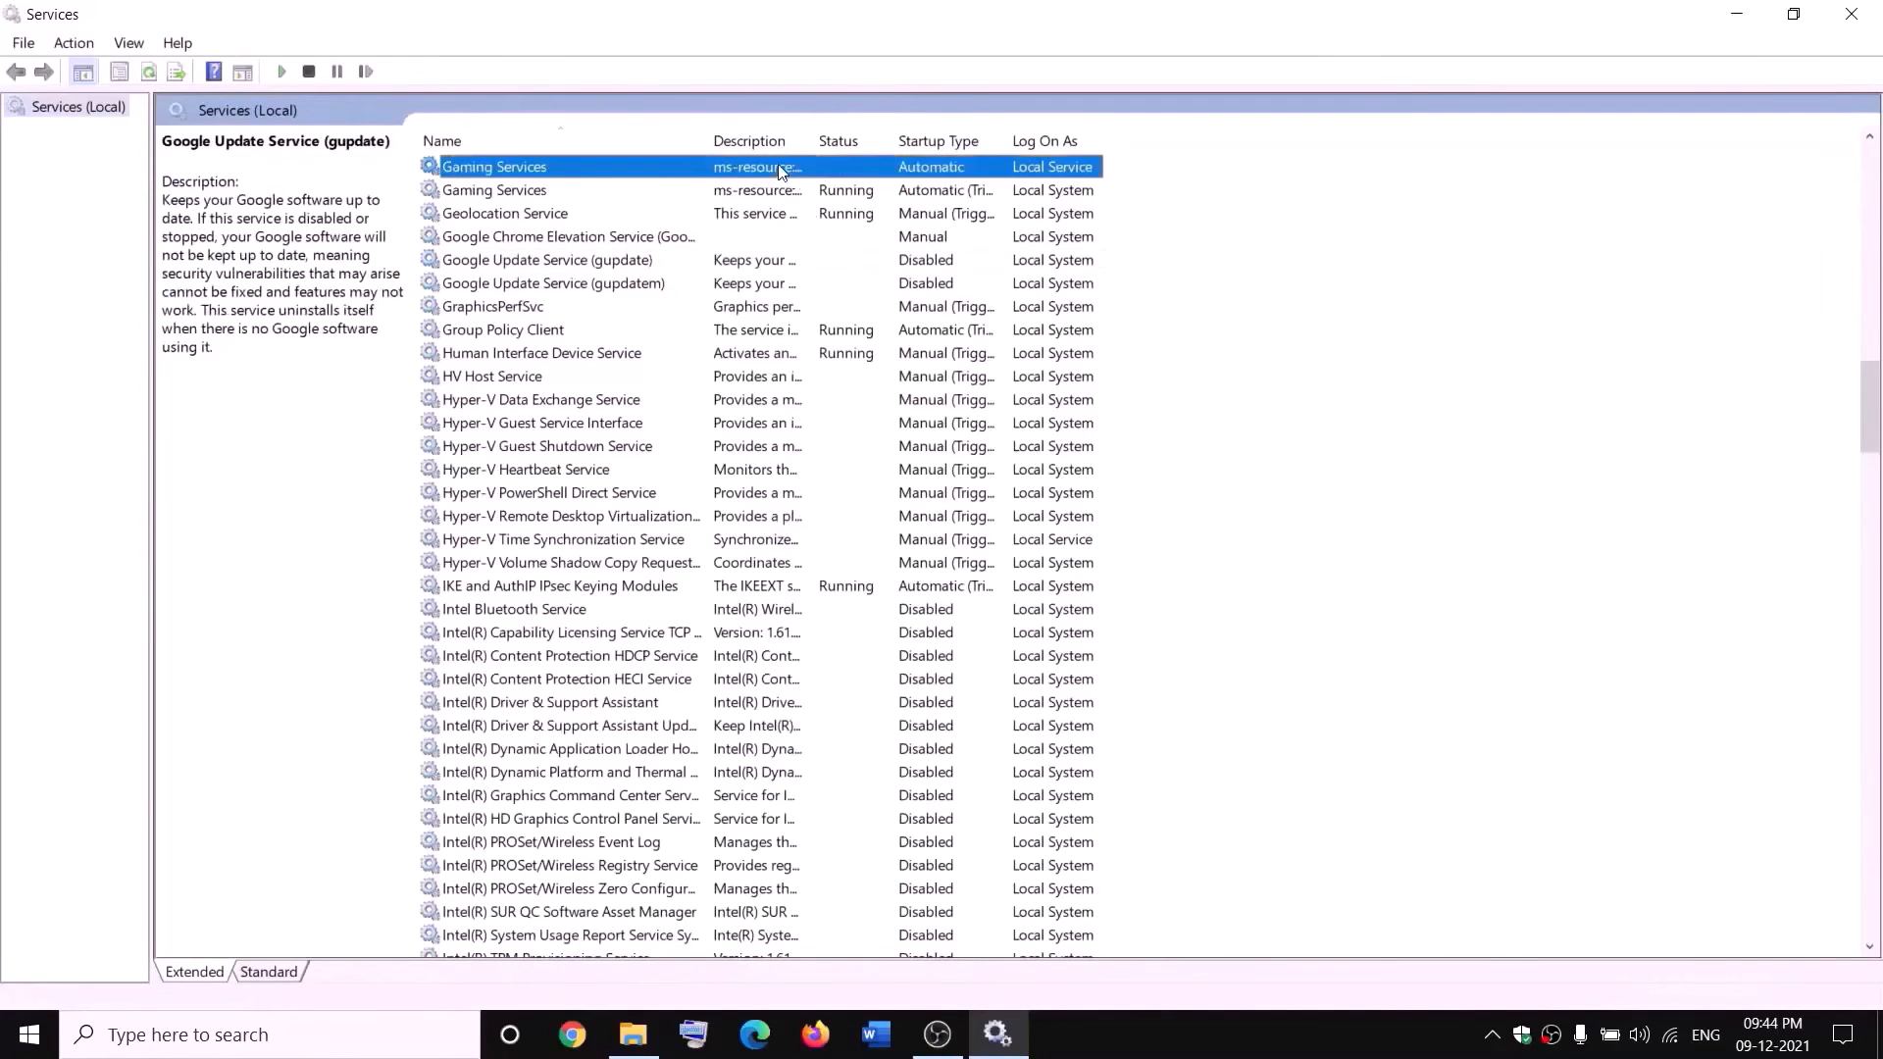
{"action": "right_click", "coordinate": [782, 169]}
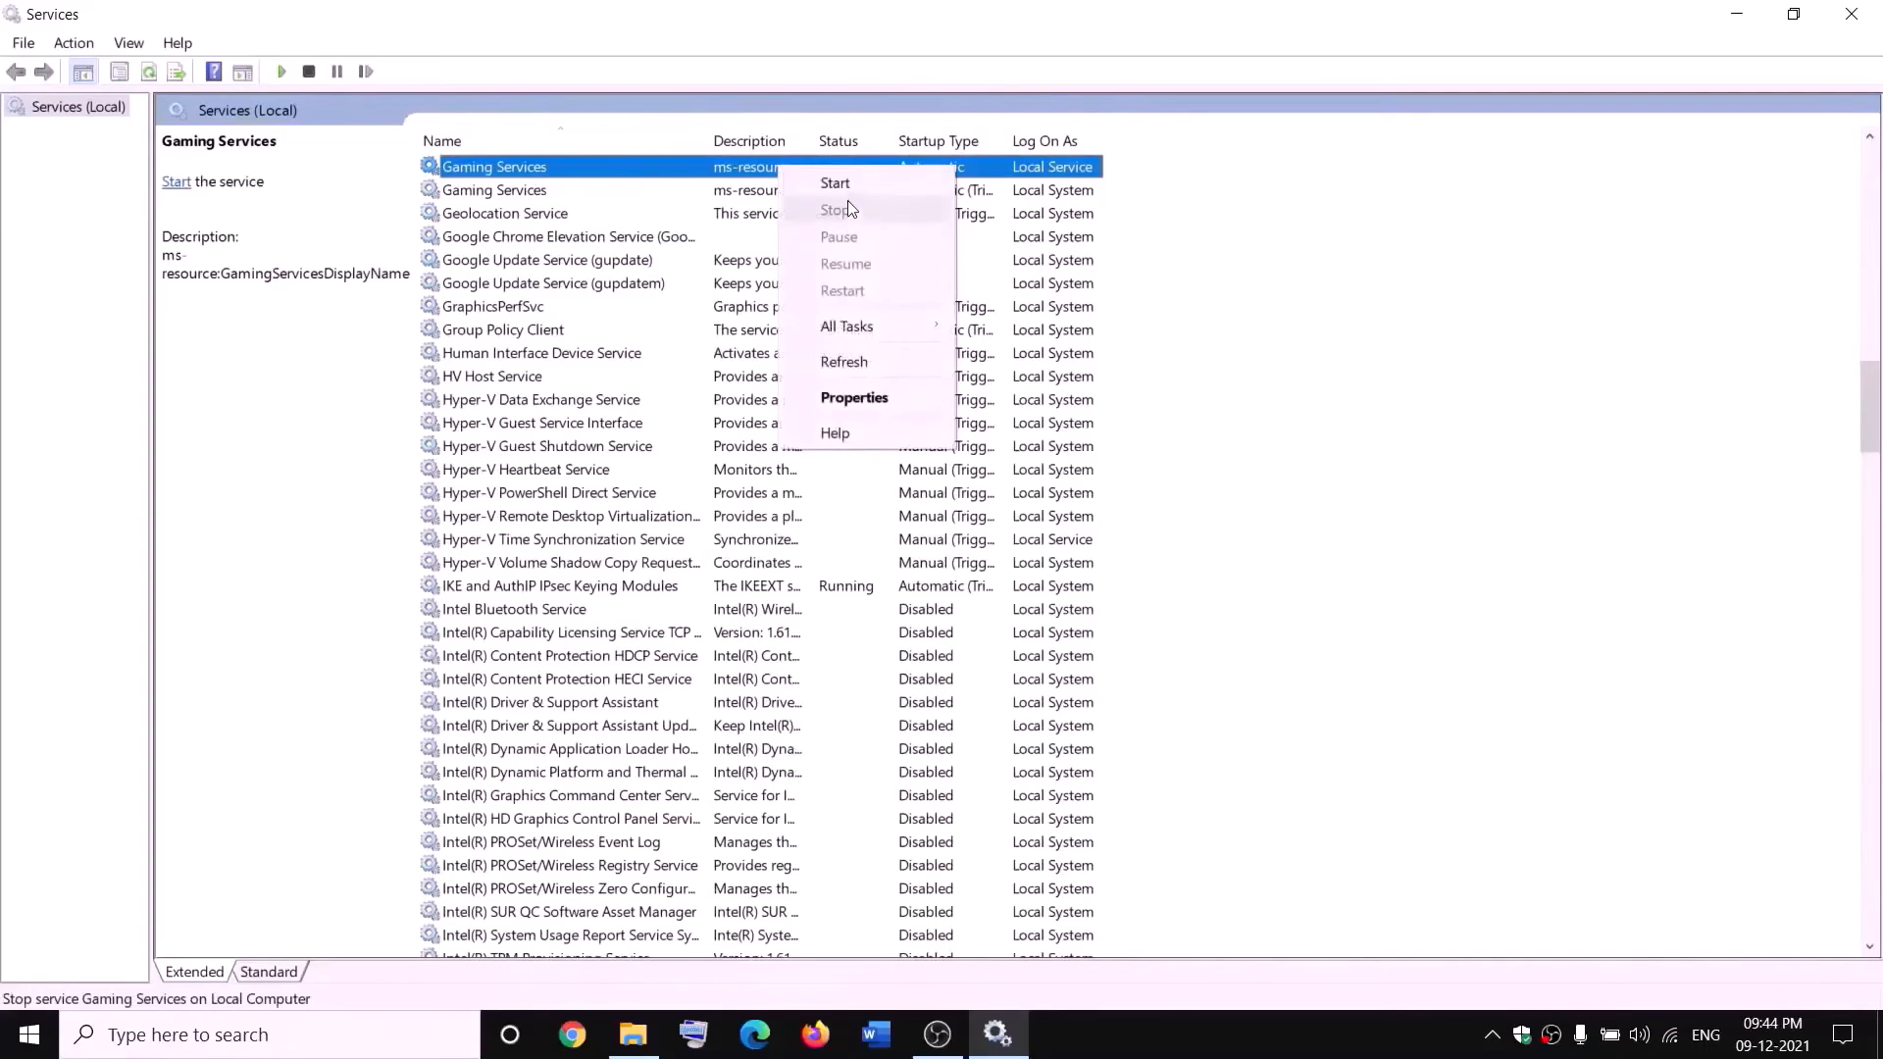
{"action": "left_click", "coordinate": [841, 185]}
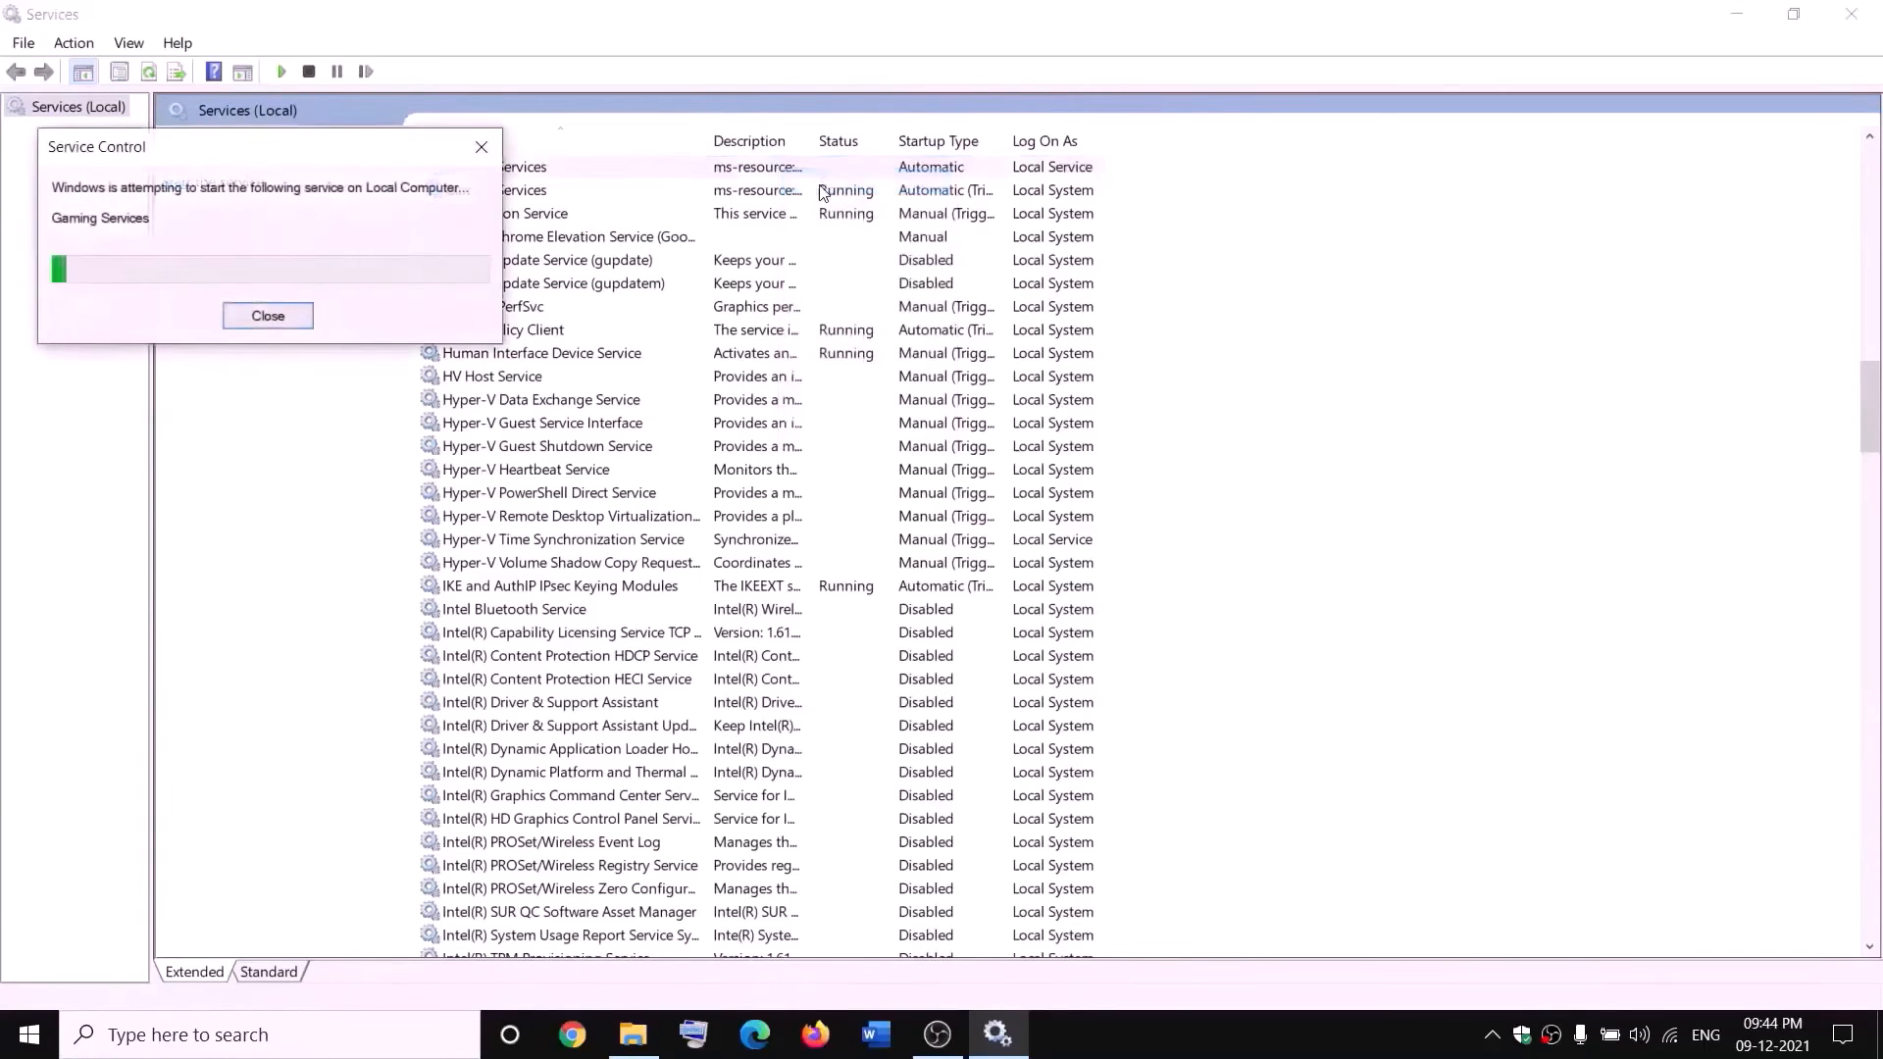
Stop both Gaming Services entries, the Local Service one and the Local System one
{"action": "right_click", "coordinate": [766, 171]}
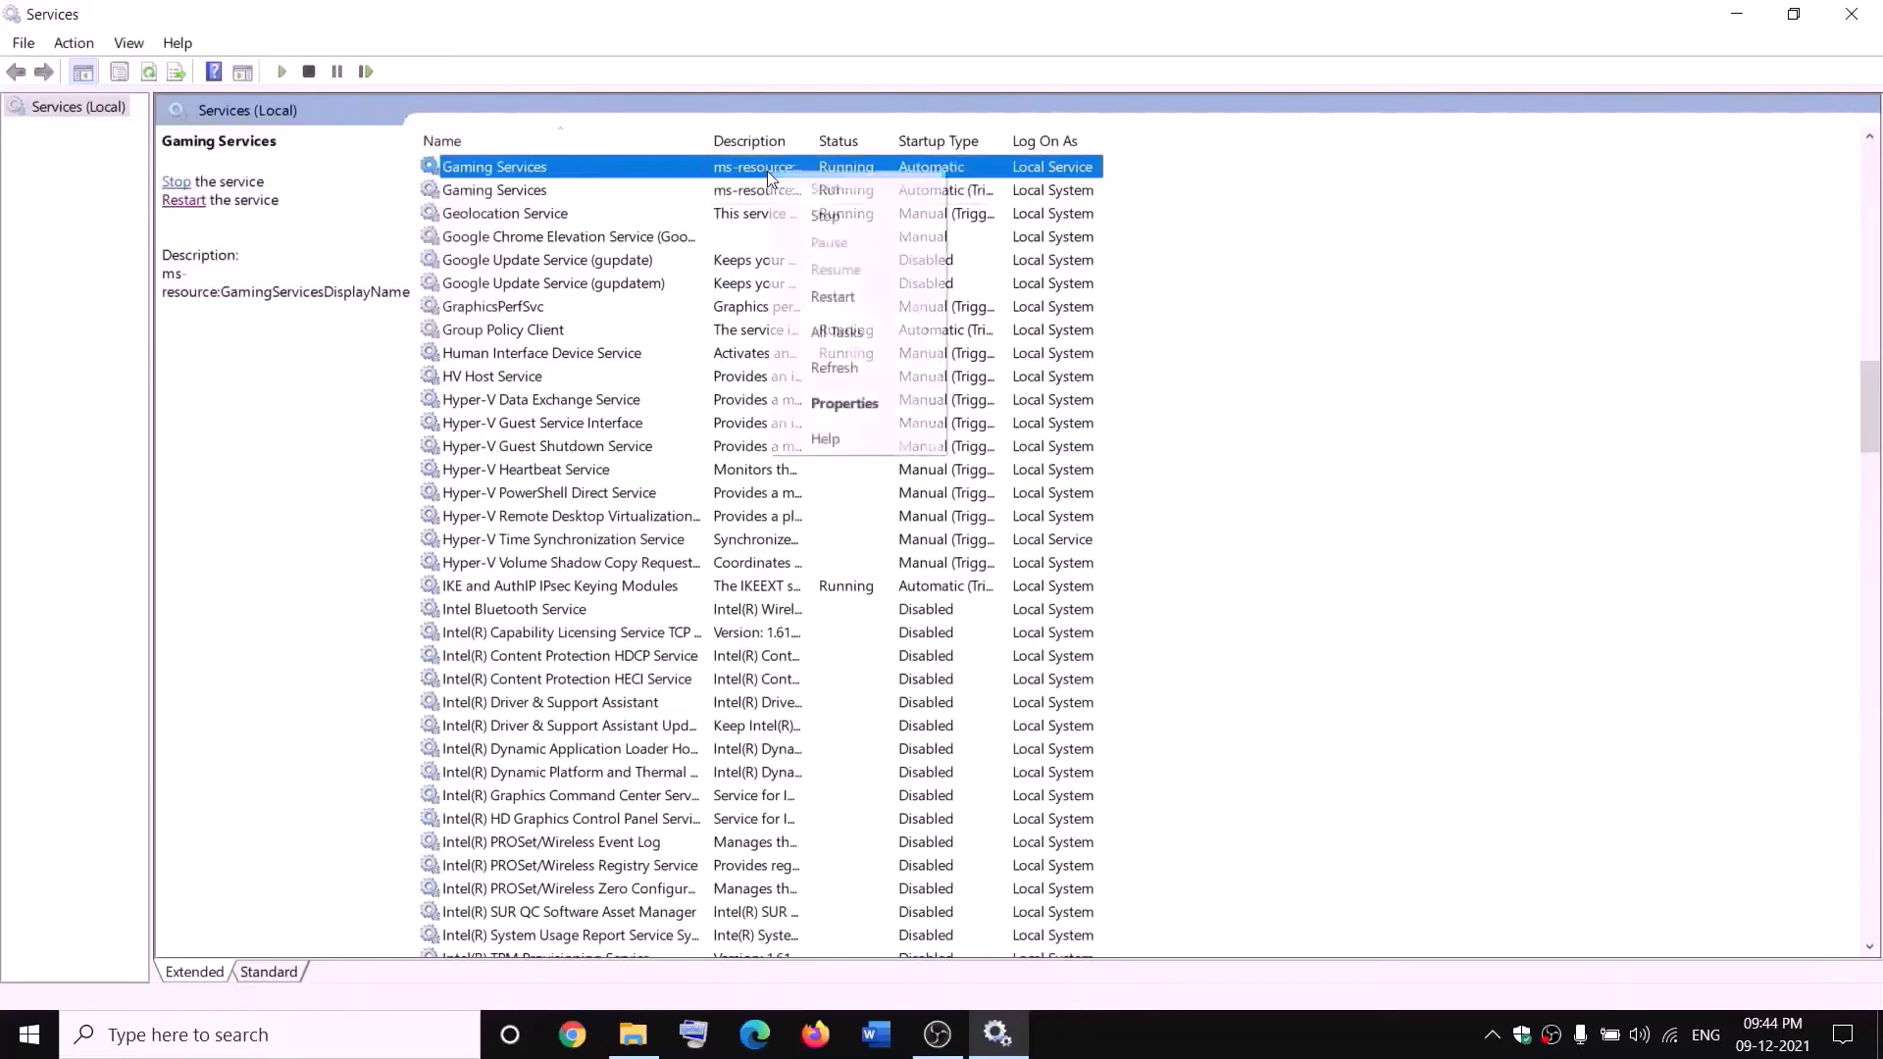
{"action": "left_click", "coordinate": [824, 214]}
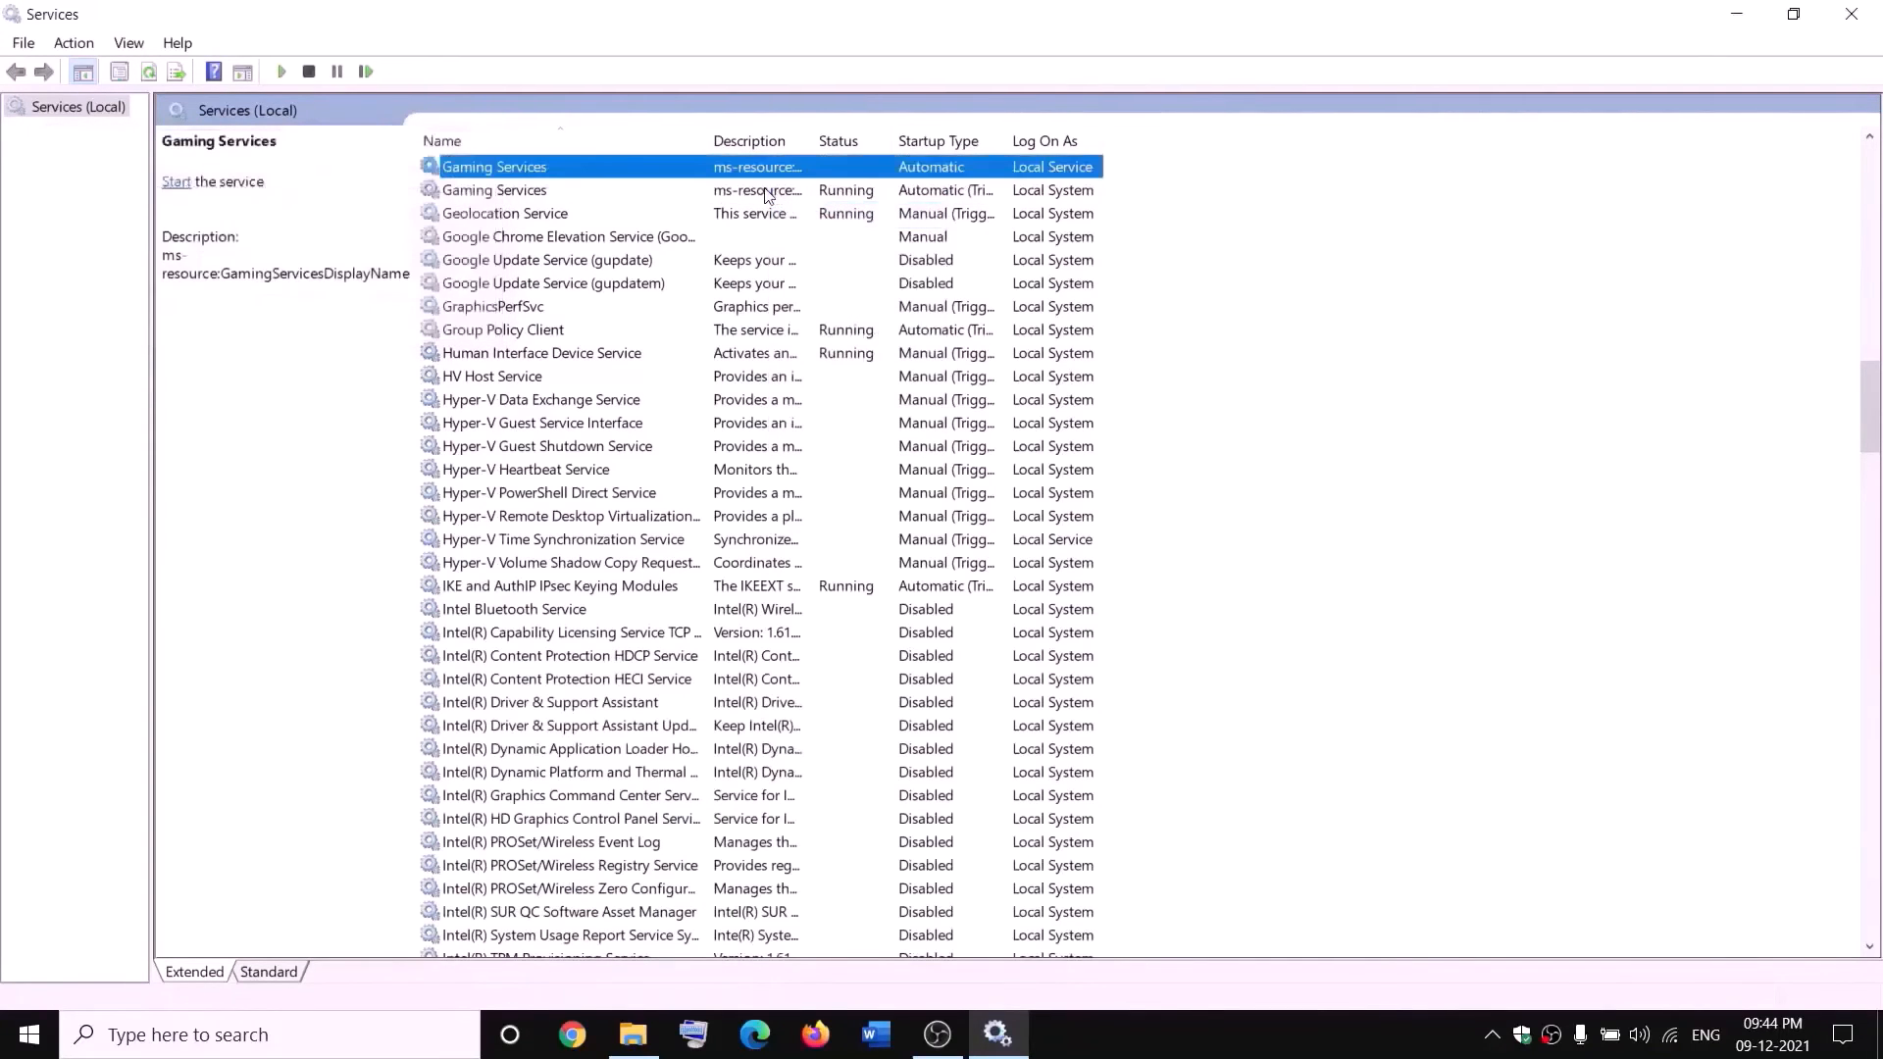
{"action": "right_click", "coordinate": [767, 194]}
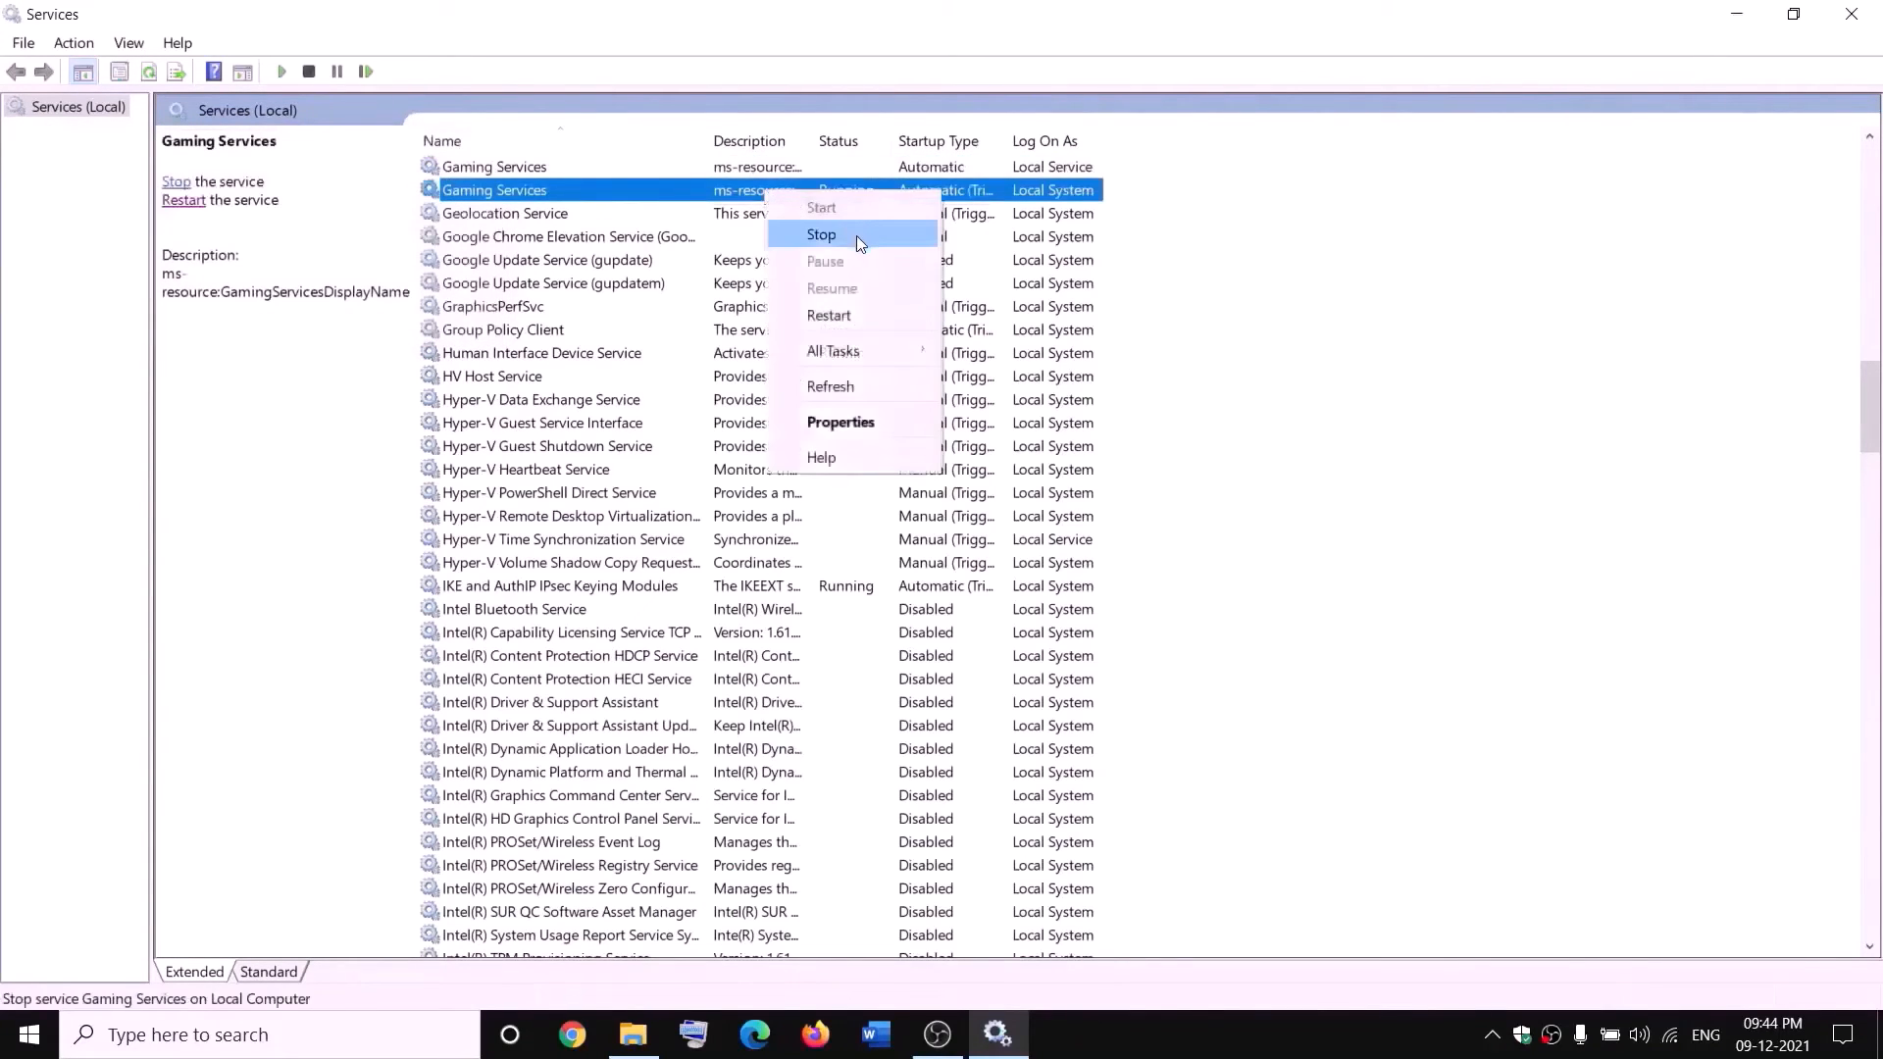
{"action": "left_click", "coordinate": [856, 235]}
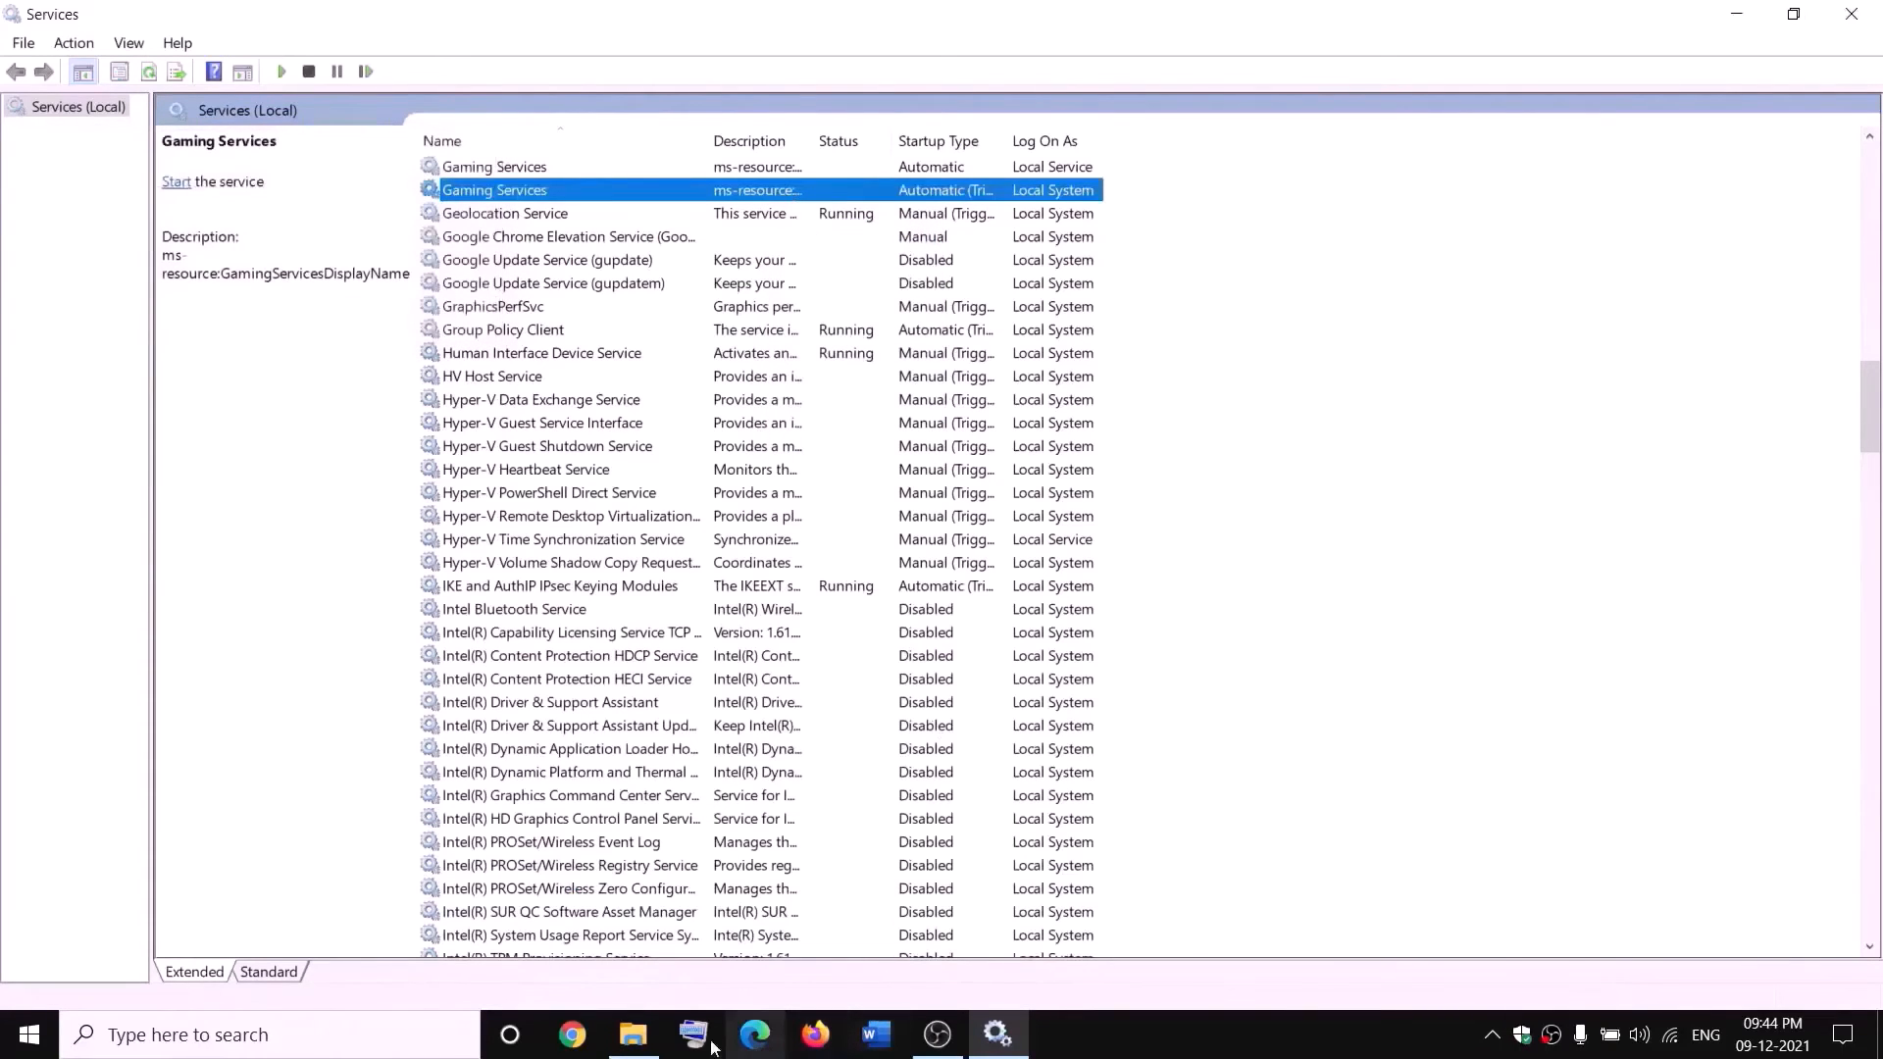
Start both Gaming Services entries again, first the Local Service one and finally the Local System one
{"action": "left_click", "coordinate": [634, 1035]}
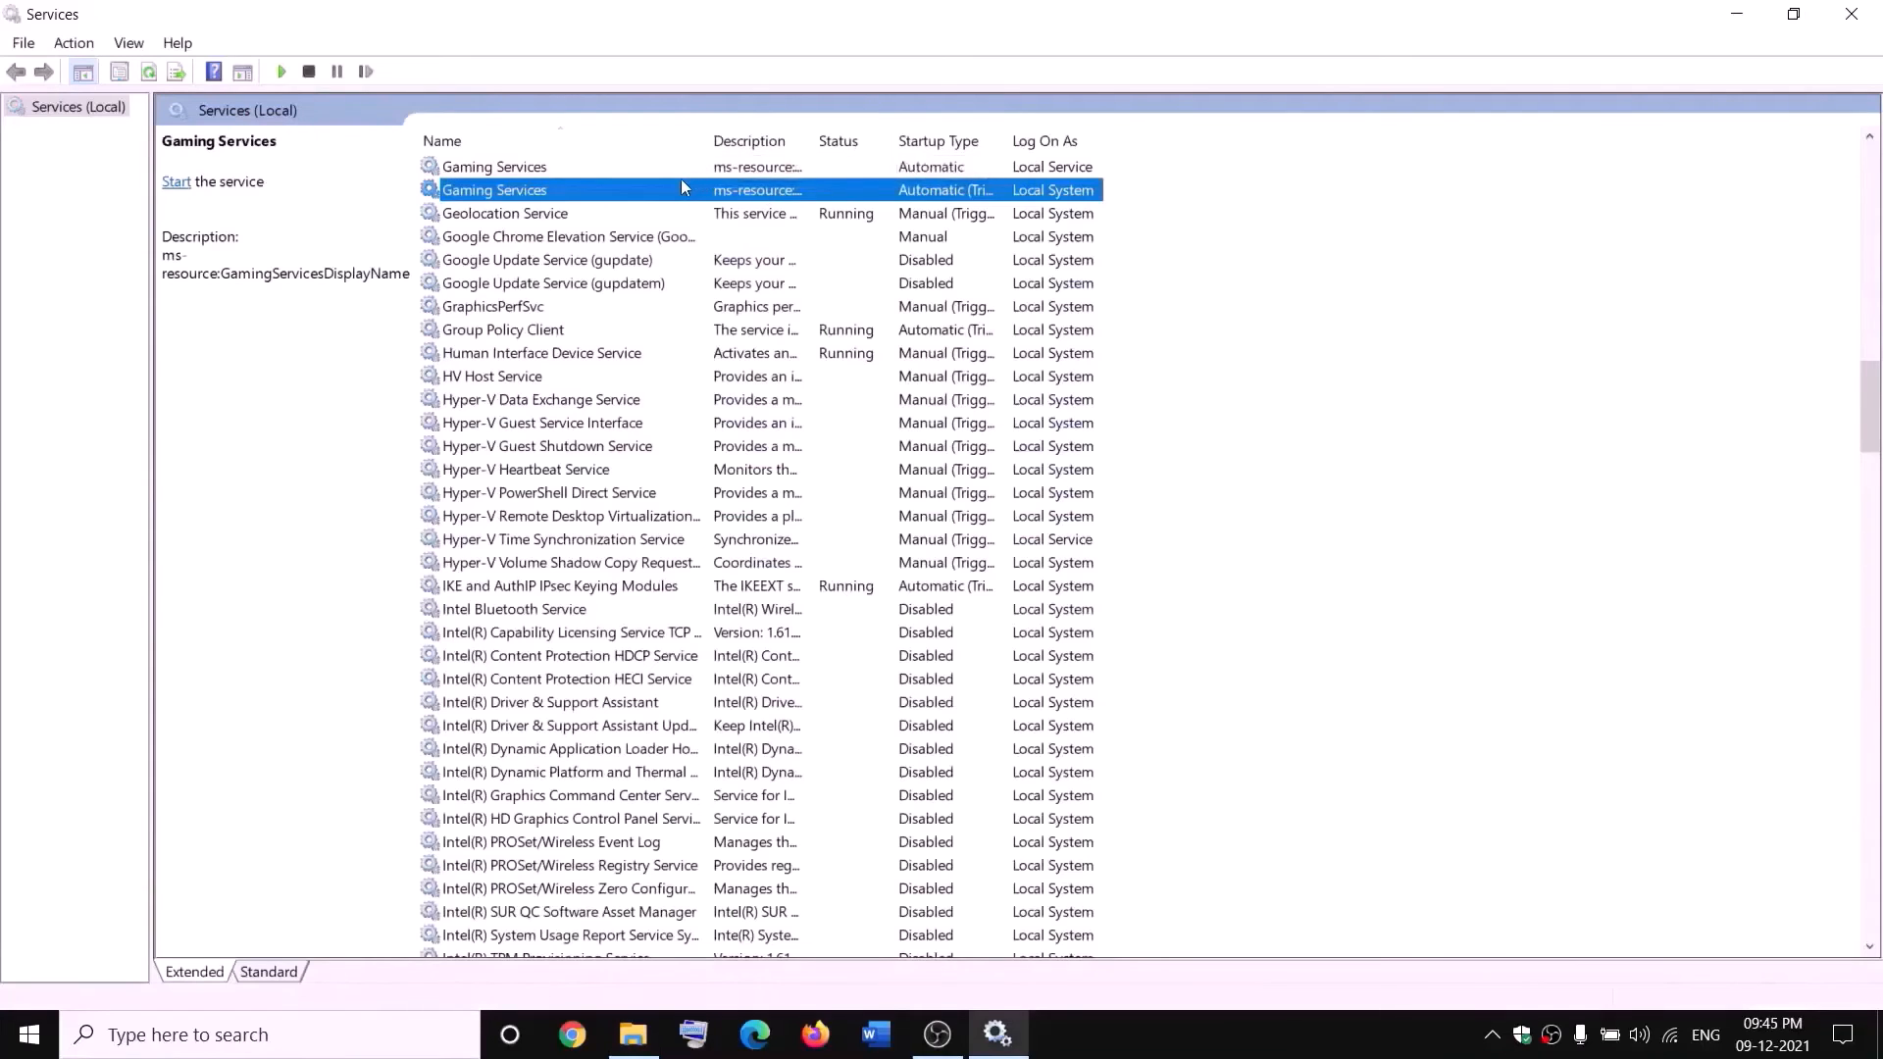
{"action": "right_click", "coordinate": [697, 169]}
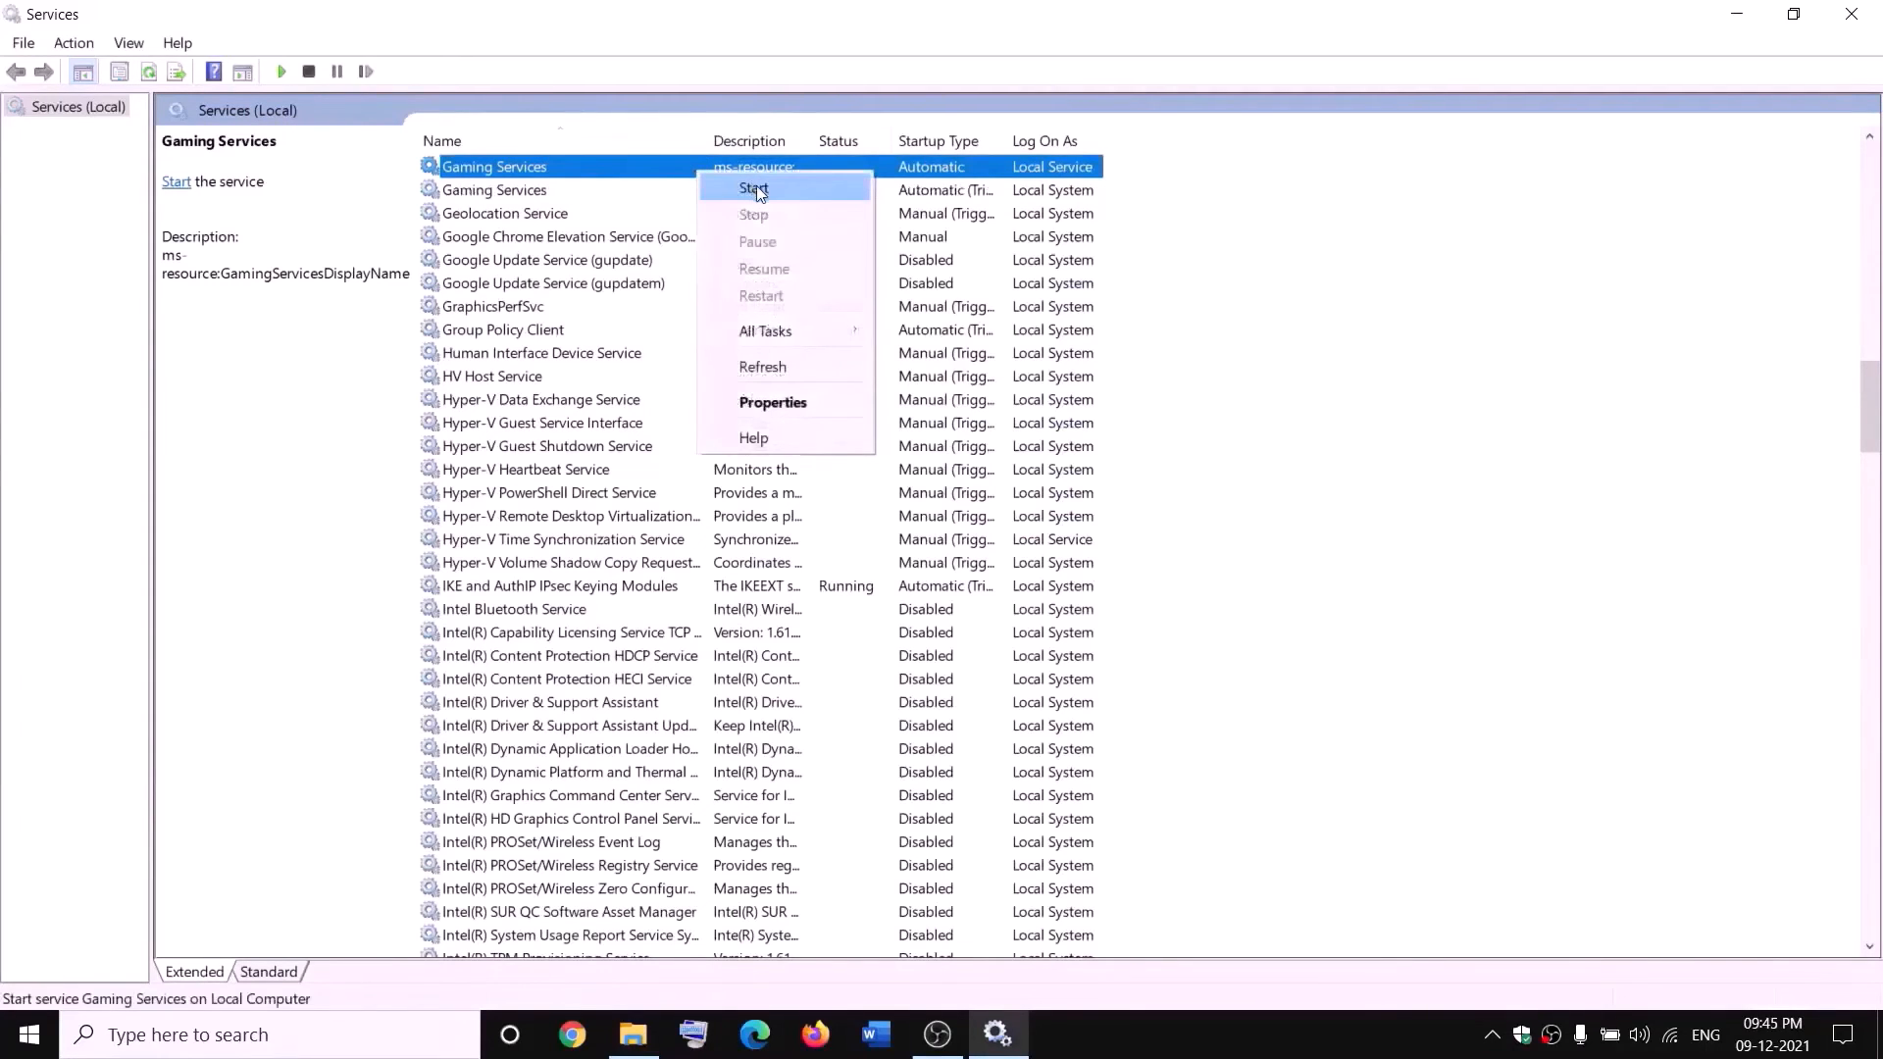
{"action": "left_click", "coordinate": [740, 188]}
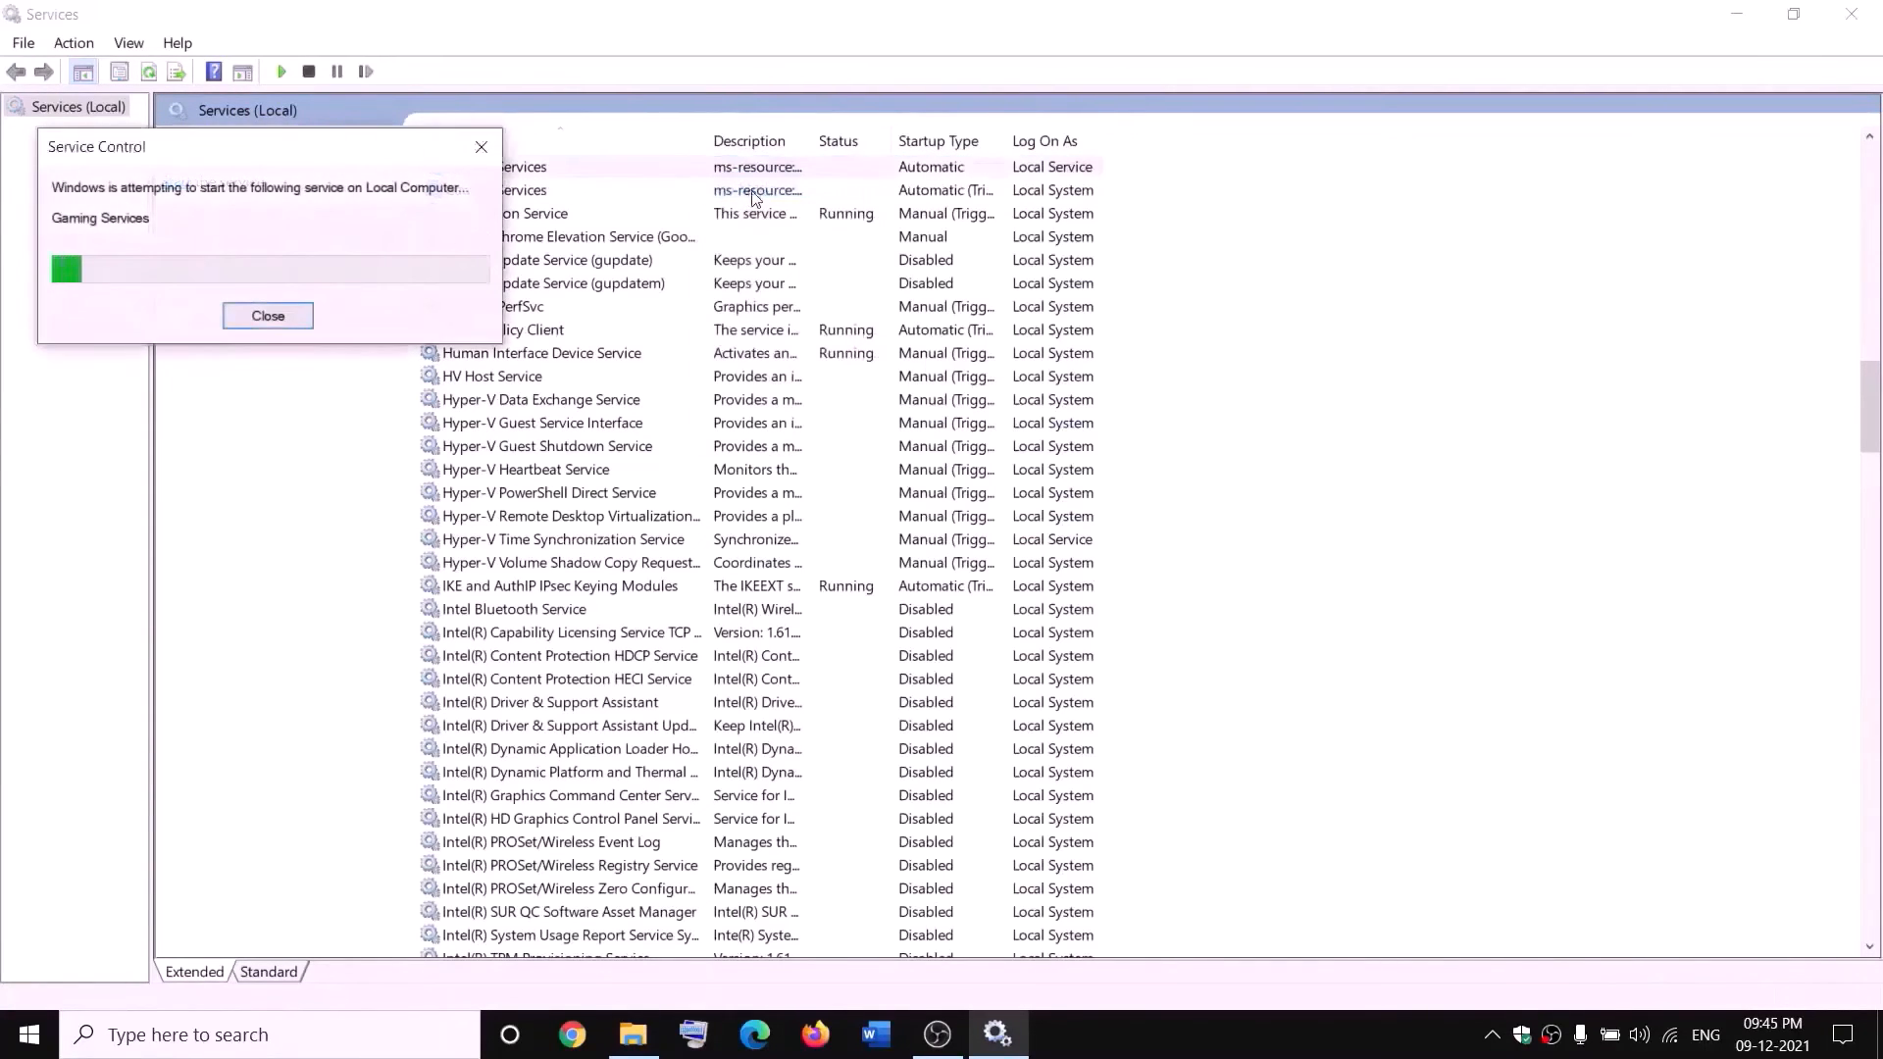
{"action": "left_click", "coordinate": [760, 198]}
{"action": "right_click", "coordinate": [761, 196]}
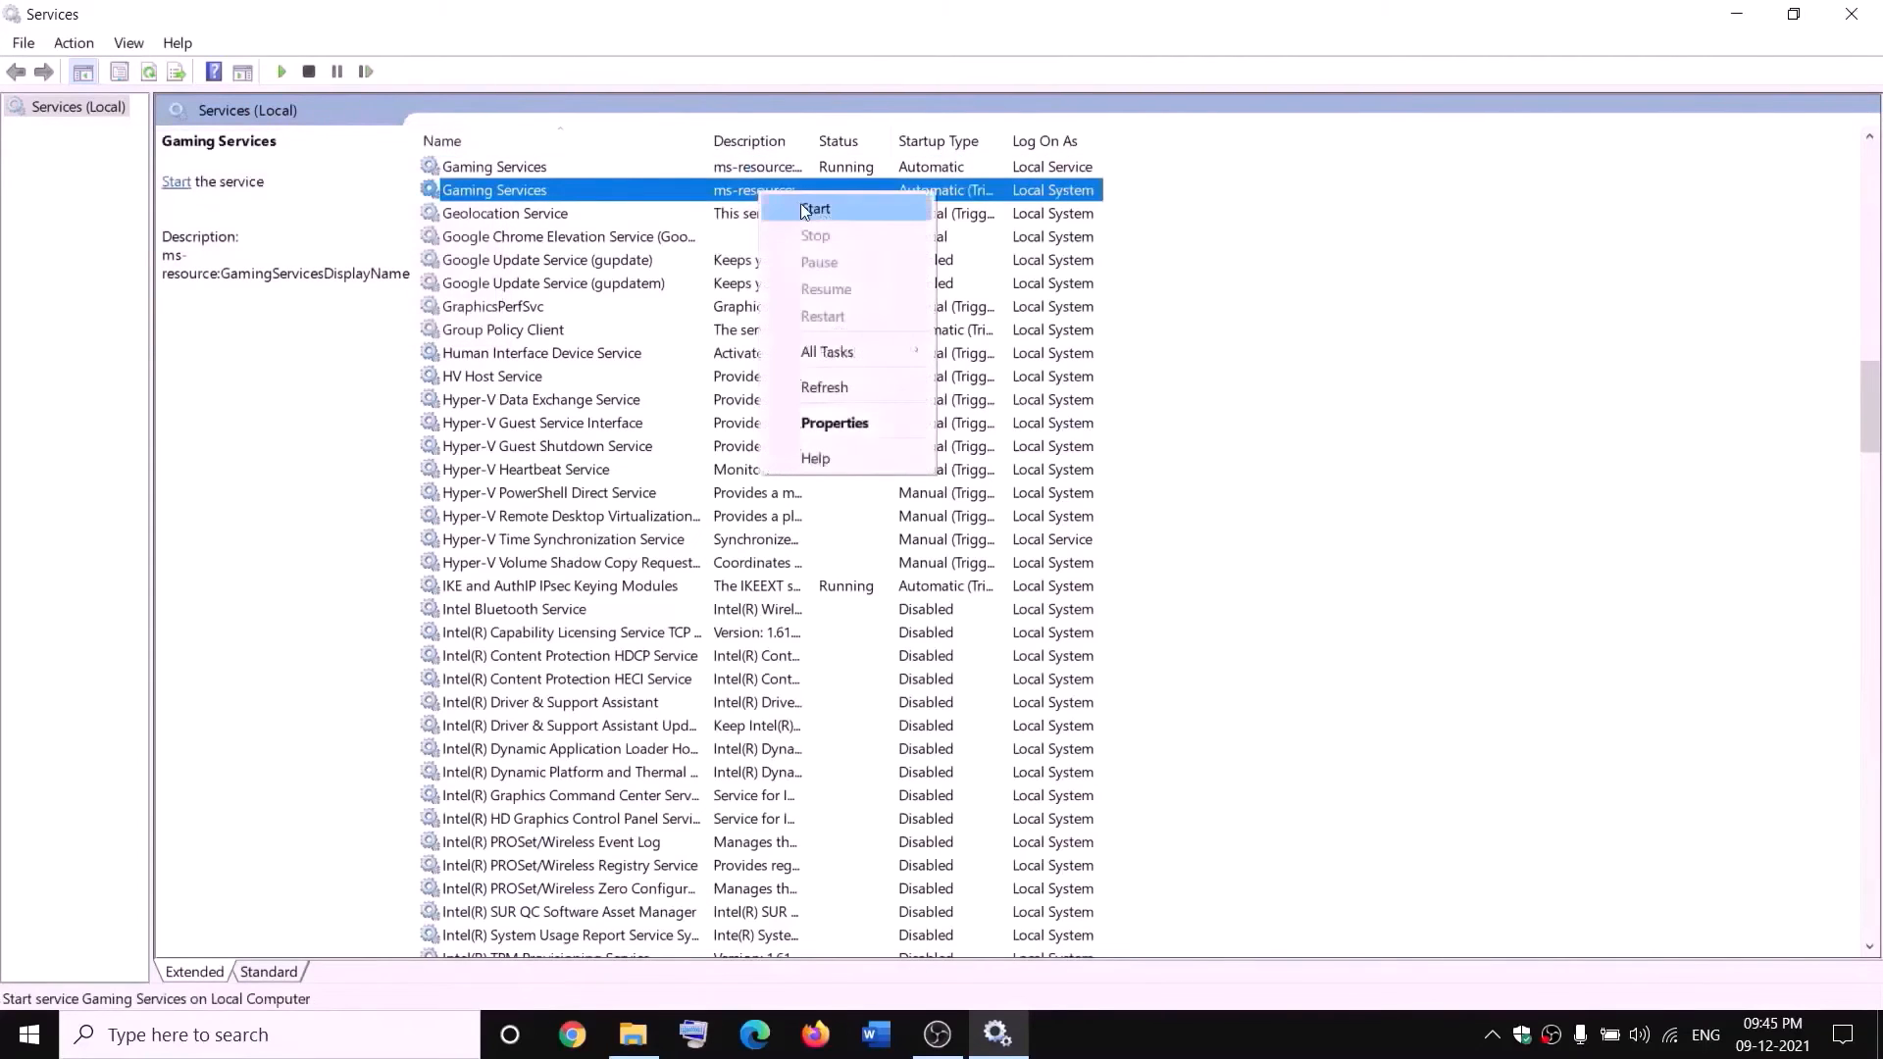
{"action": "left_click", "coordinate": [804, 209]}
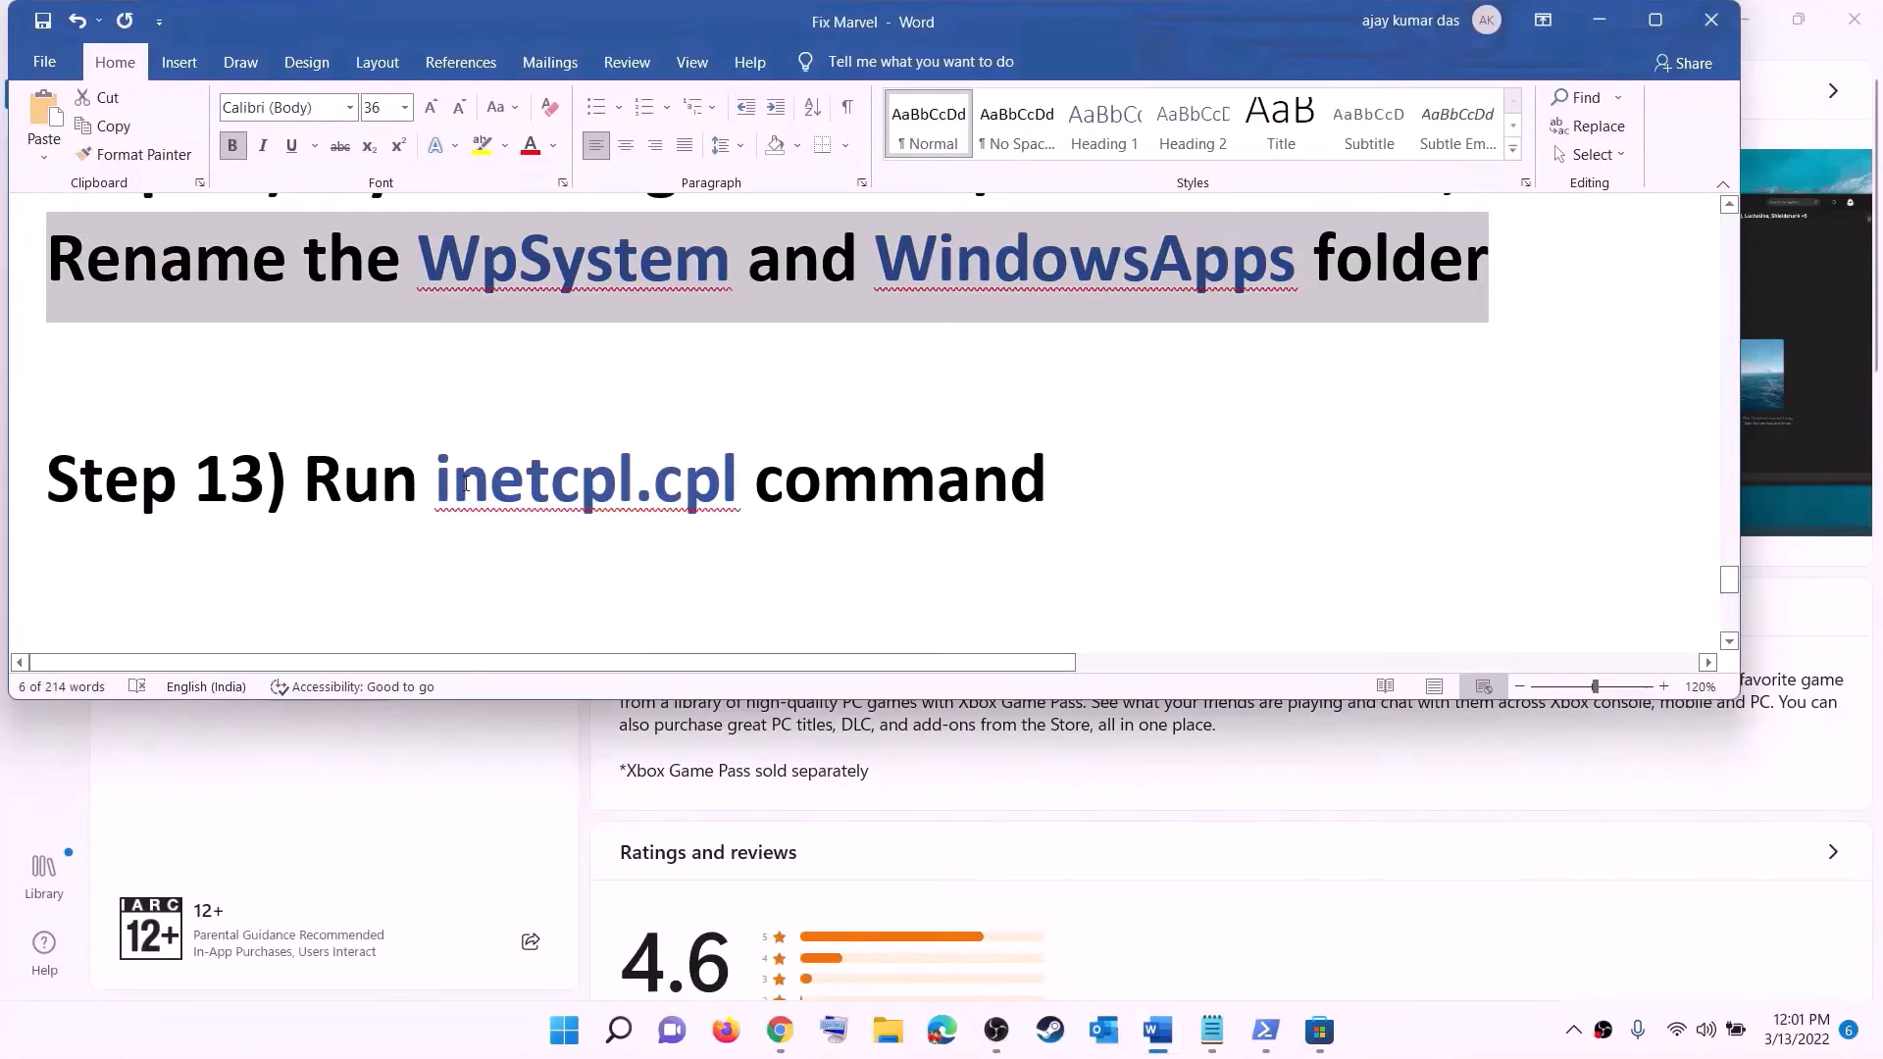
Copy the inetcpl.cpl command from the Word instructions and run it through Windows search to open Internet Properties
{"action": "left_click_drag", "start_coordinate": [466, 486], "coordinate": [699, 464]}
{"action": "key", "text": "ctrl+c"}
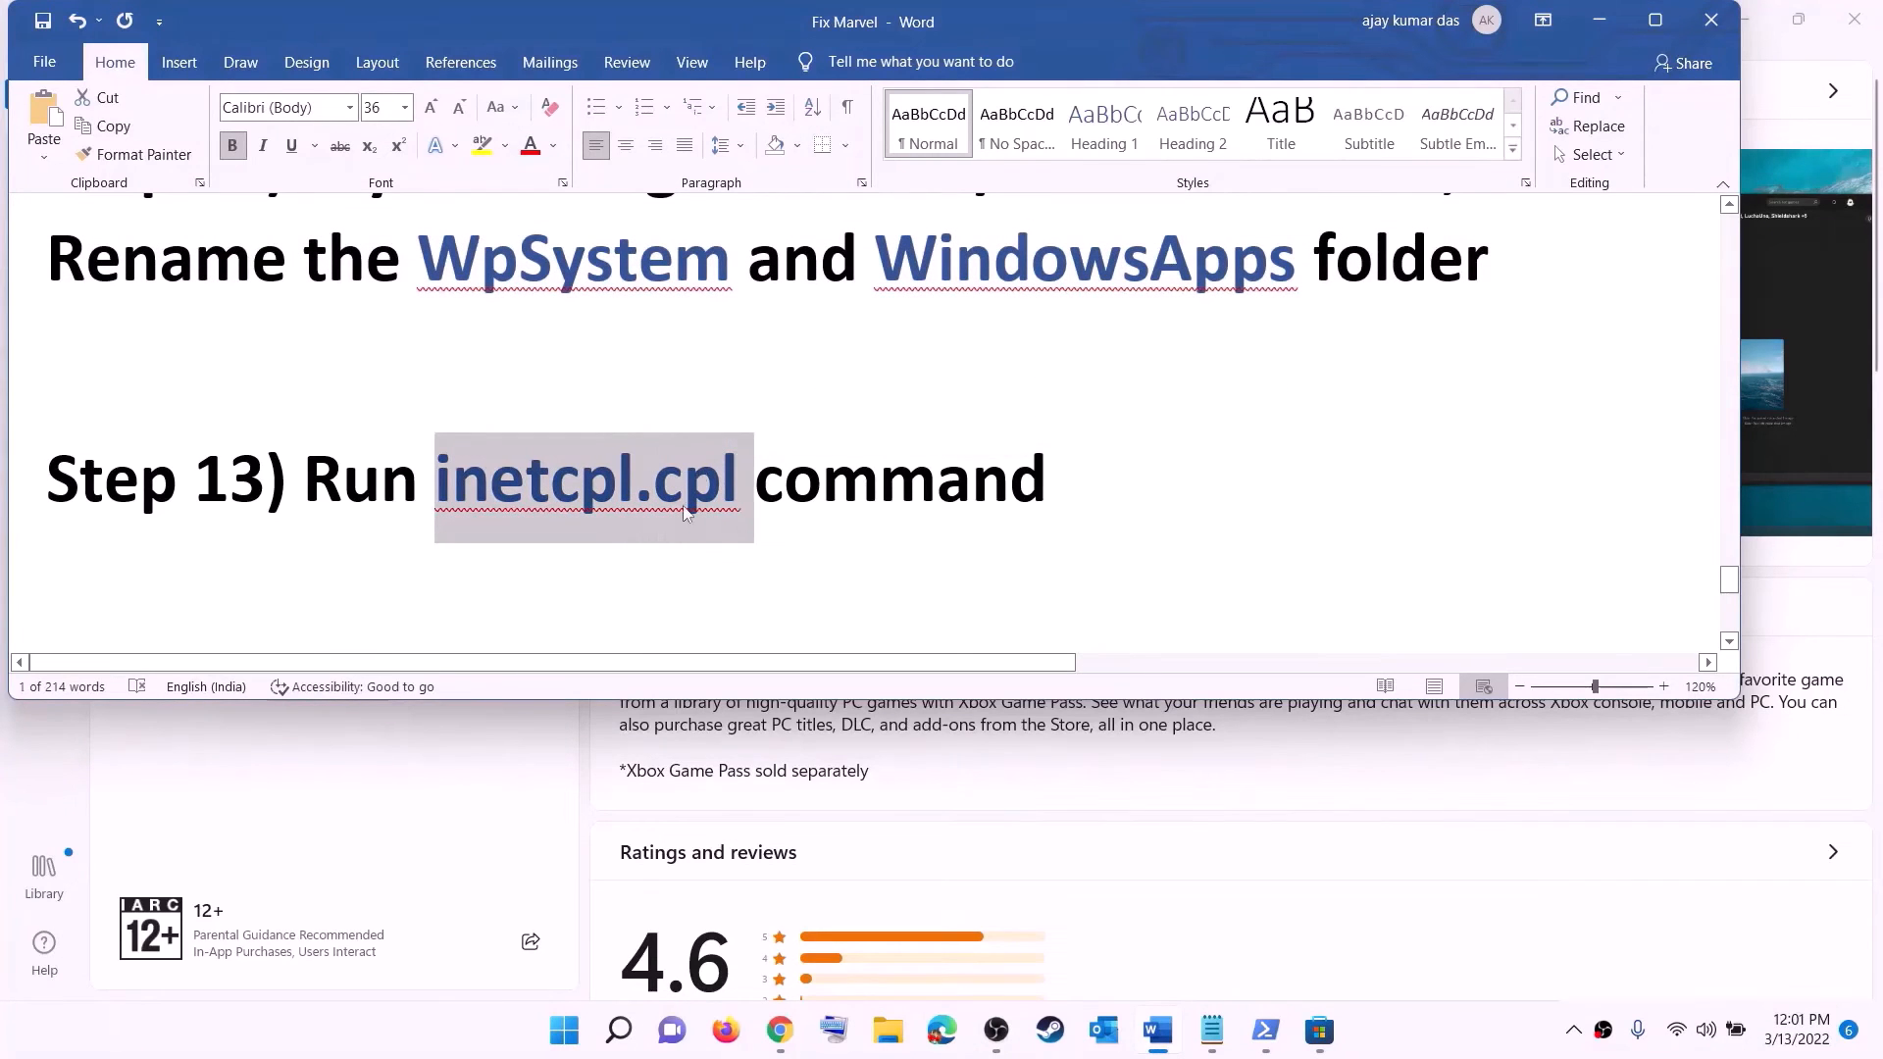
{"action": "left_click", "coordinate": [589, 1035]}
{"action": "key", "text": "ctrl+v"}
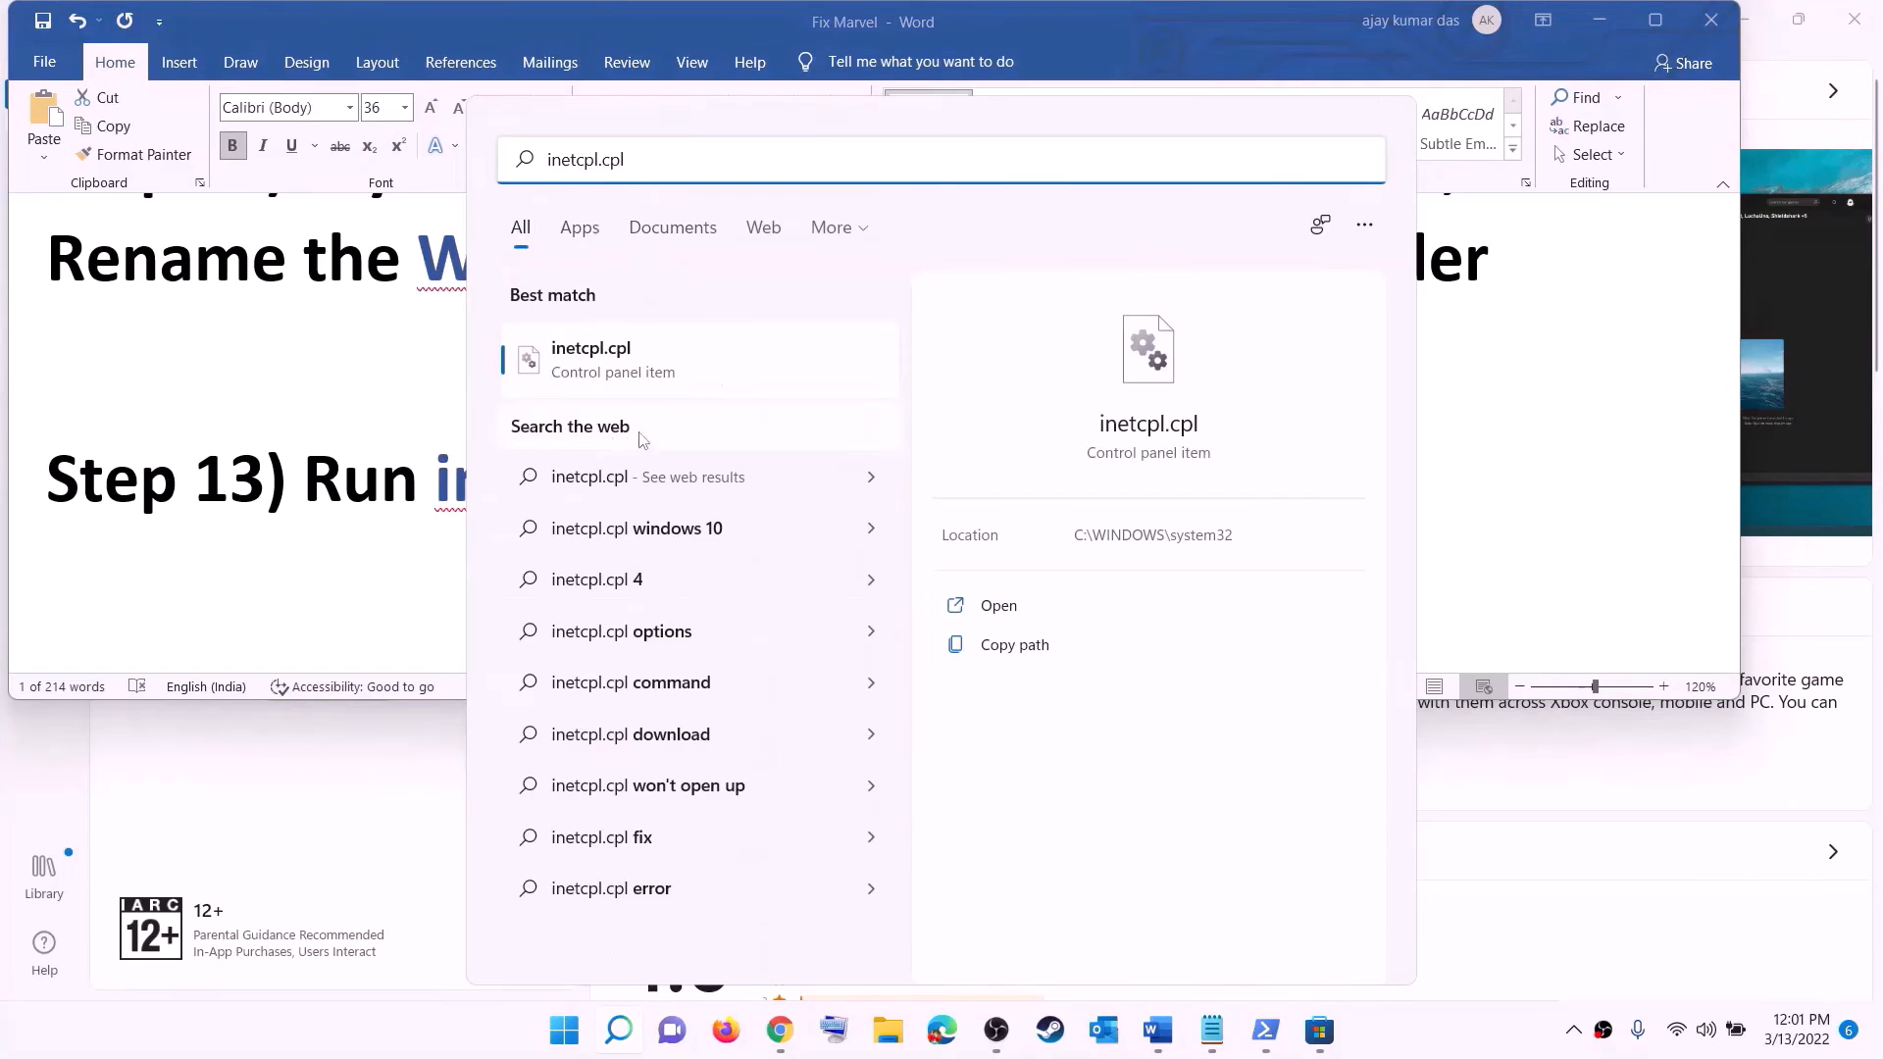
{"action": "left_click", "coordinate": [666, 377]}
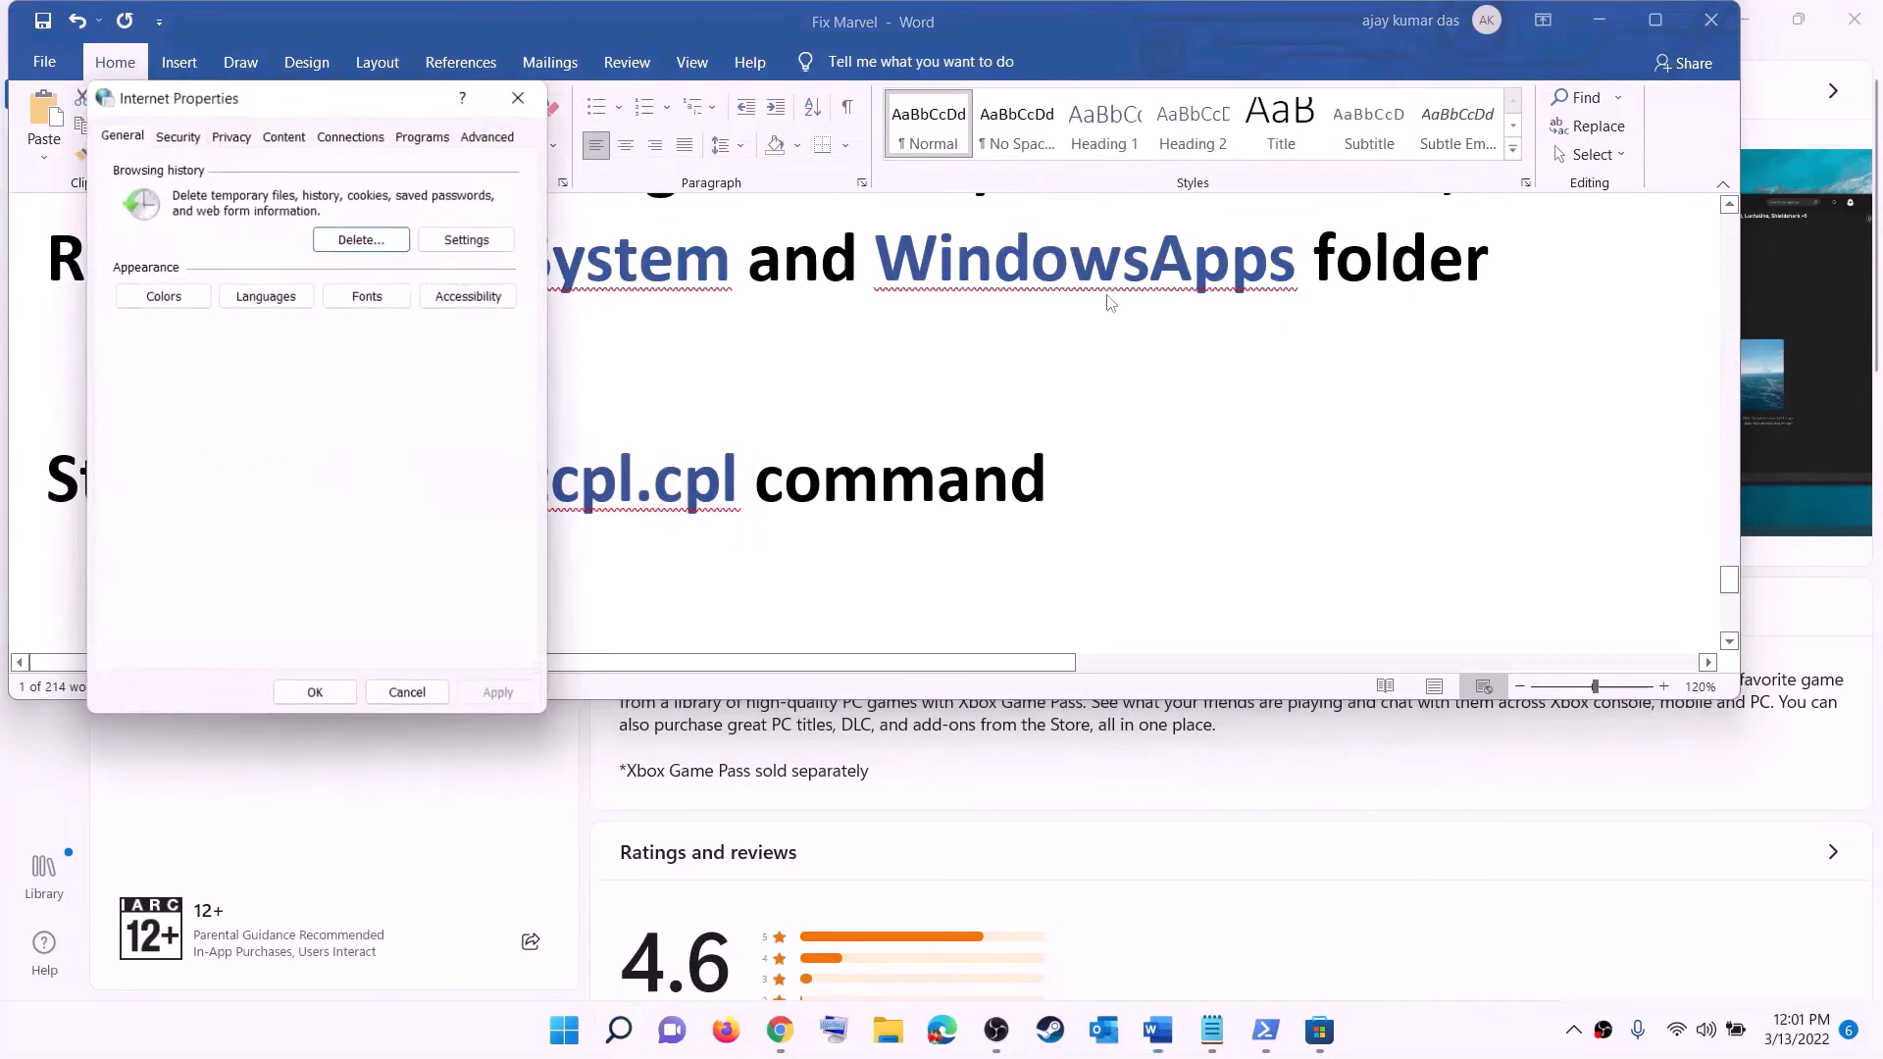
Examine the SSL and TLS options in the advanced Internet Properties settings and accept the dialog
{"action": "left_click_drag", "start_coordinate": [340, 106], "coordinate": [1205, 191]}
{"action": "left_click", "coordinate": [1367, 222]}
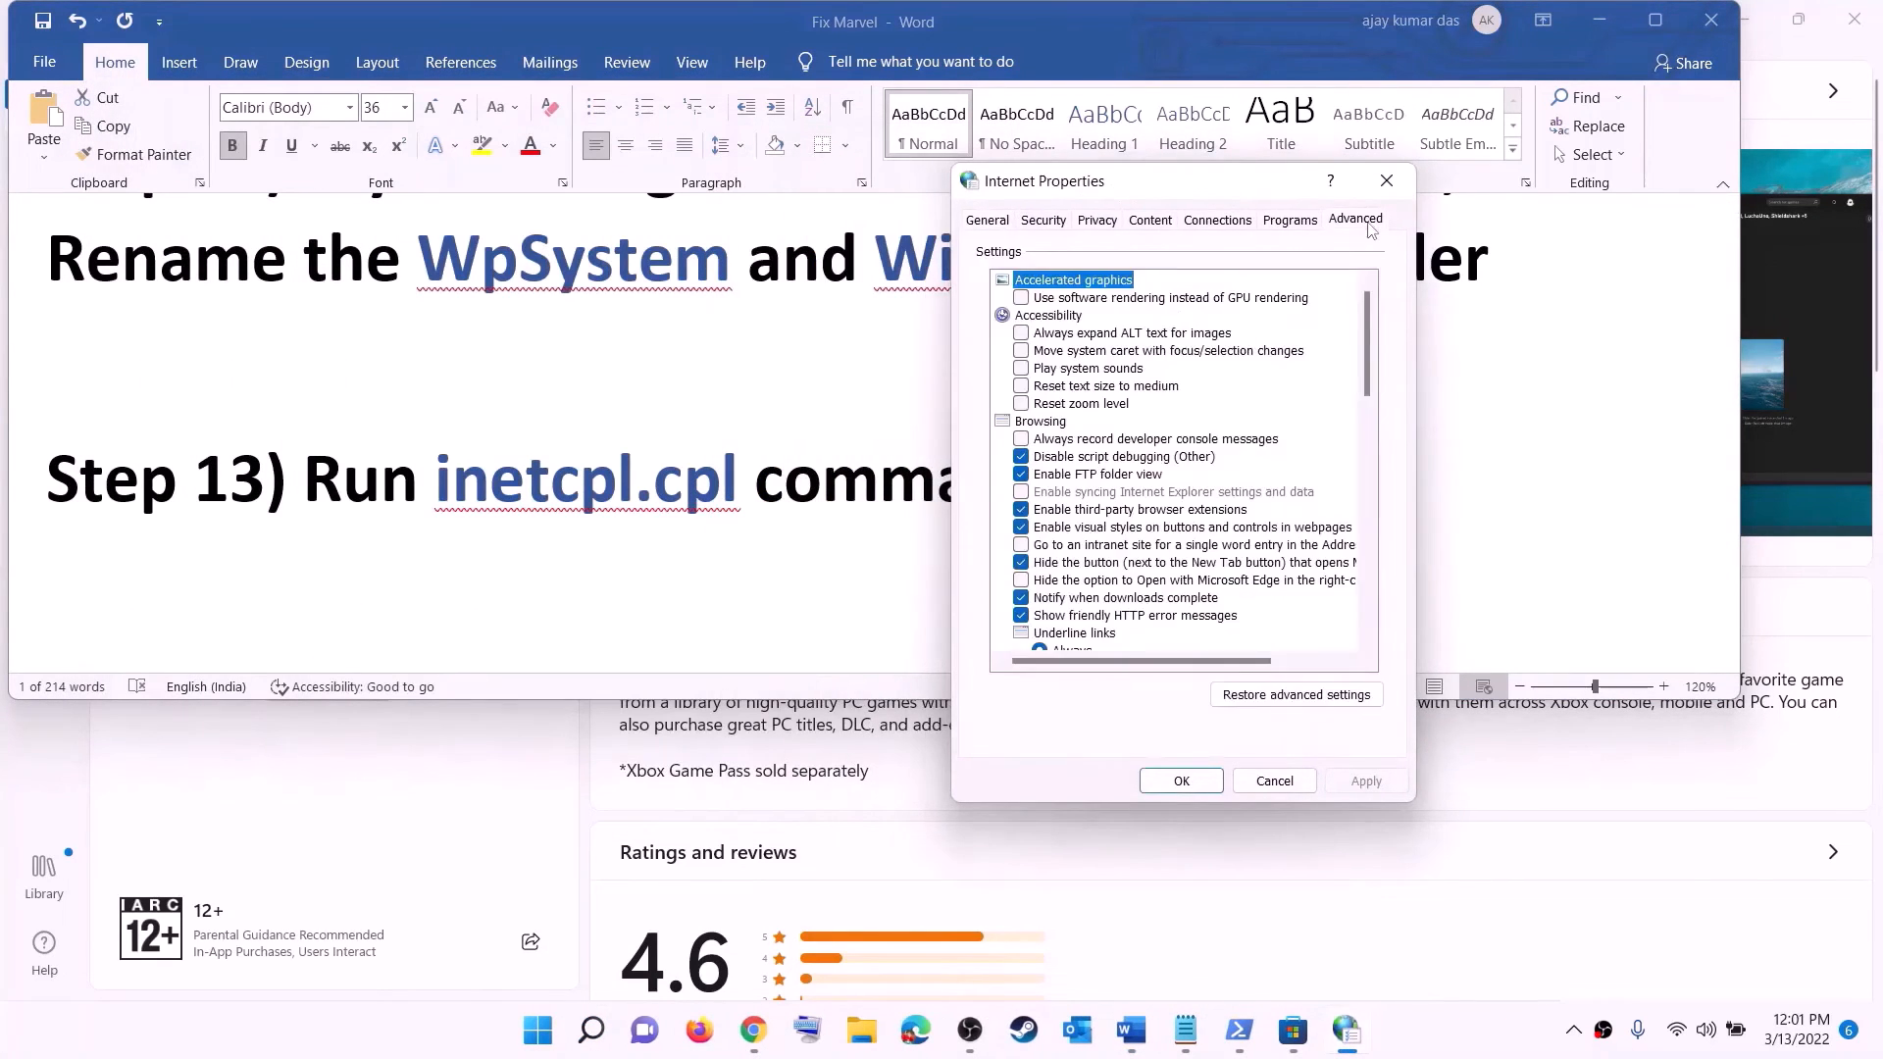
{"action": "scroll", "coordinate": [1194, 465], "scroll_direction": "down", "scroll_amount": 15}
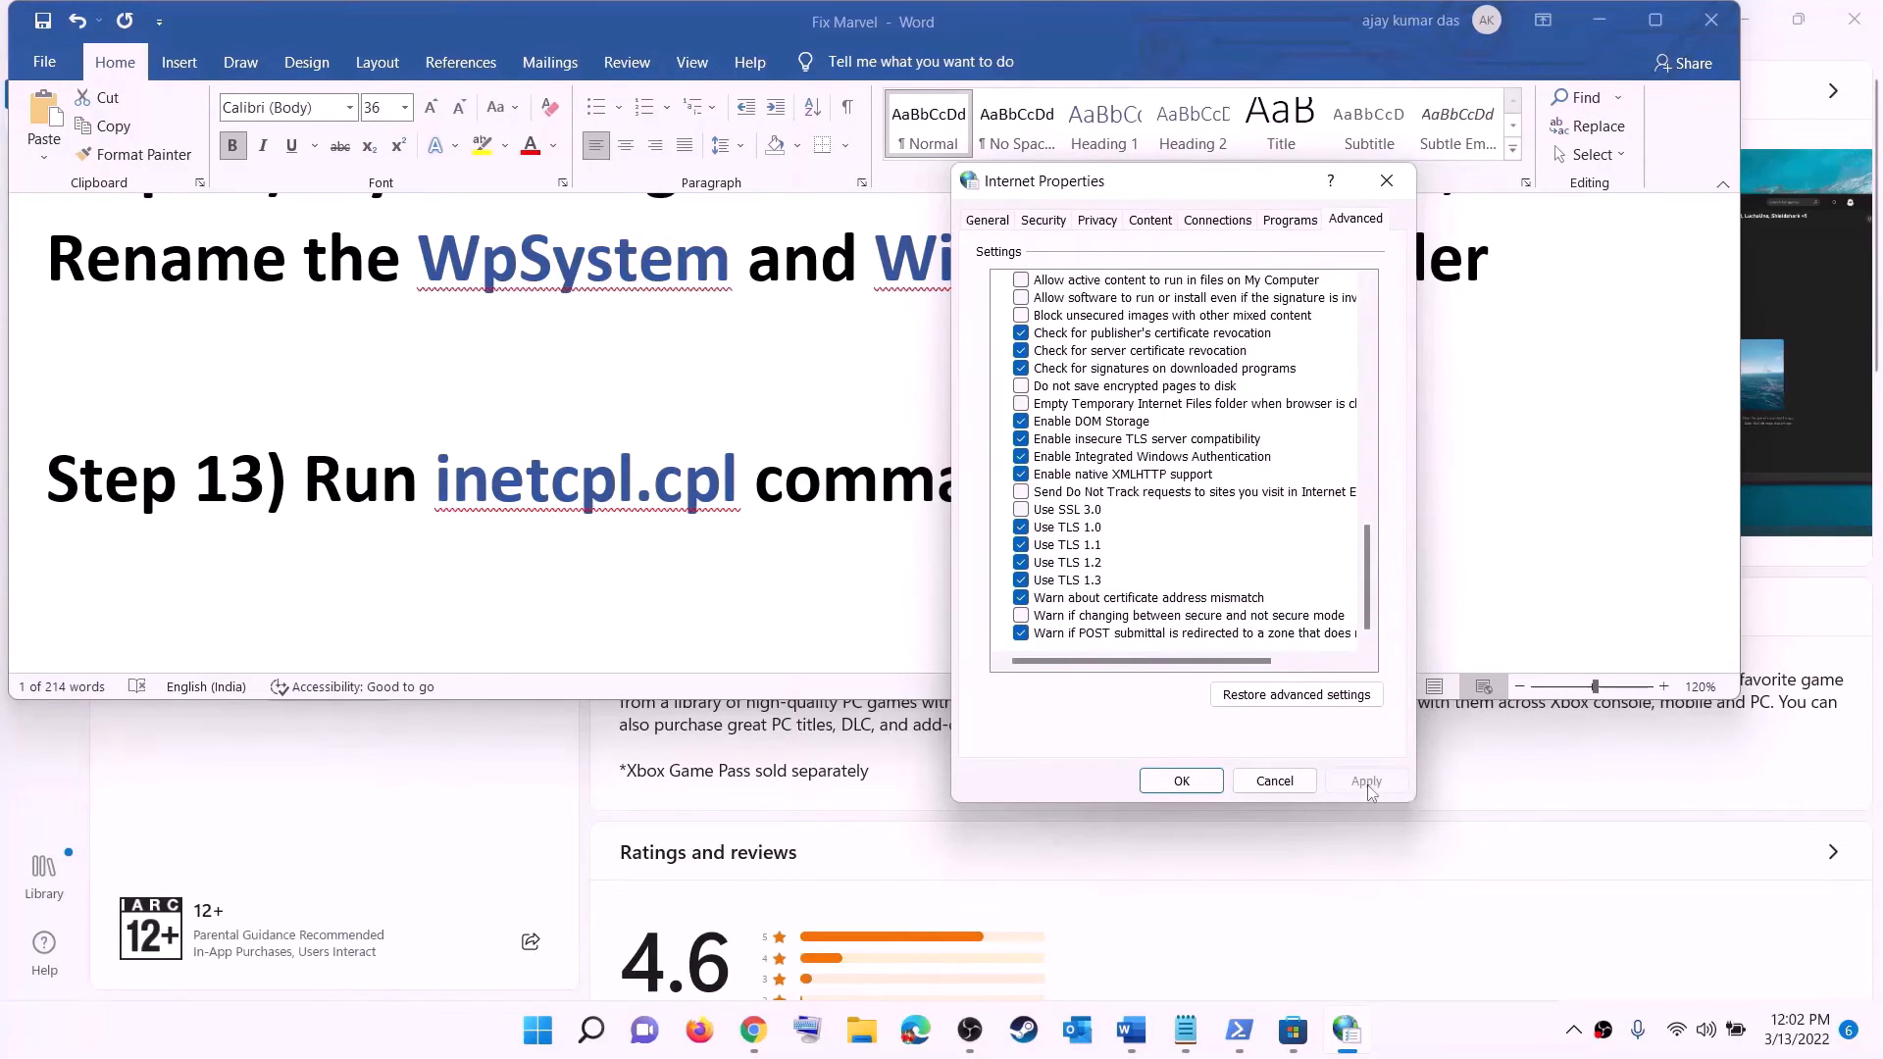
{"action": "left_click", "coordinate": [1182, 781]}
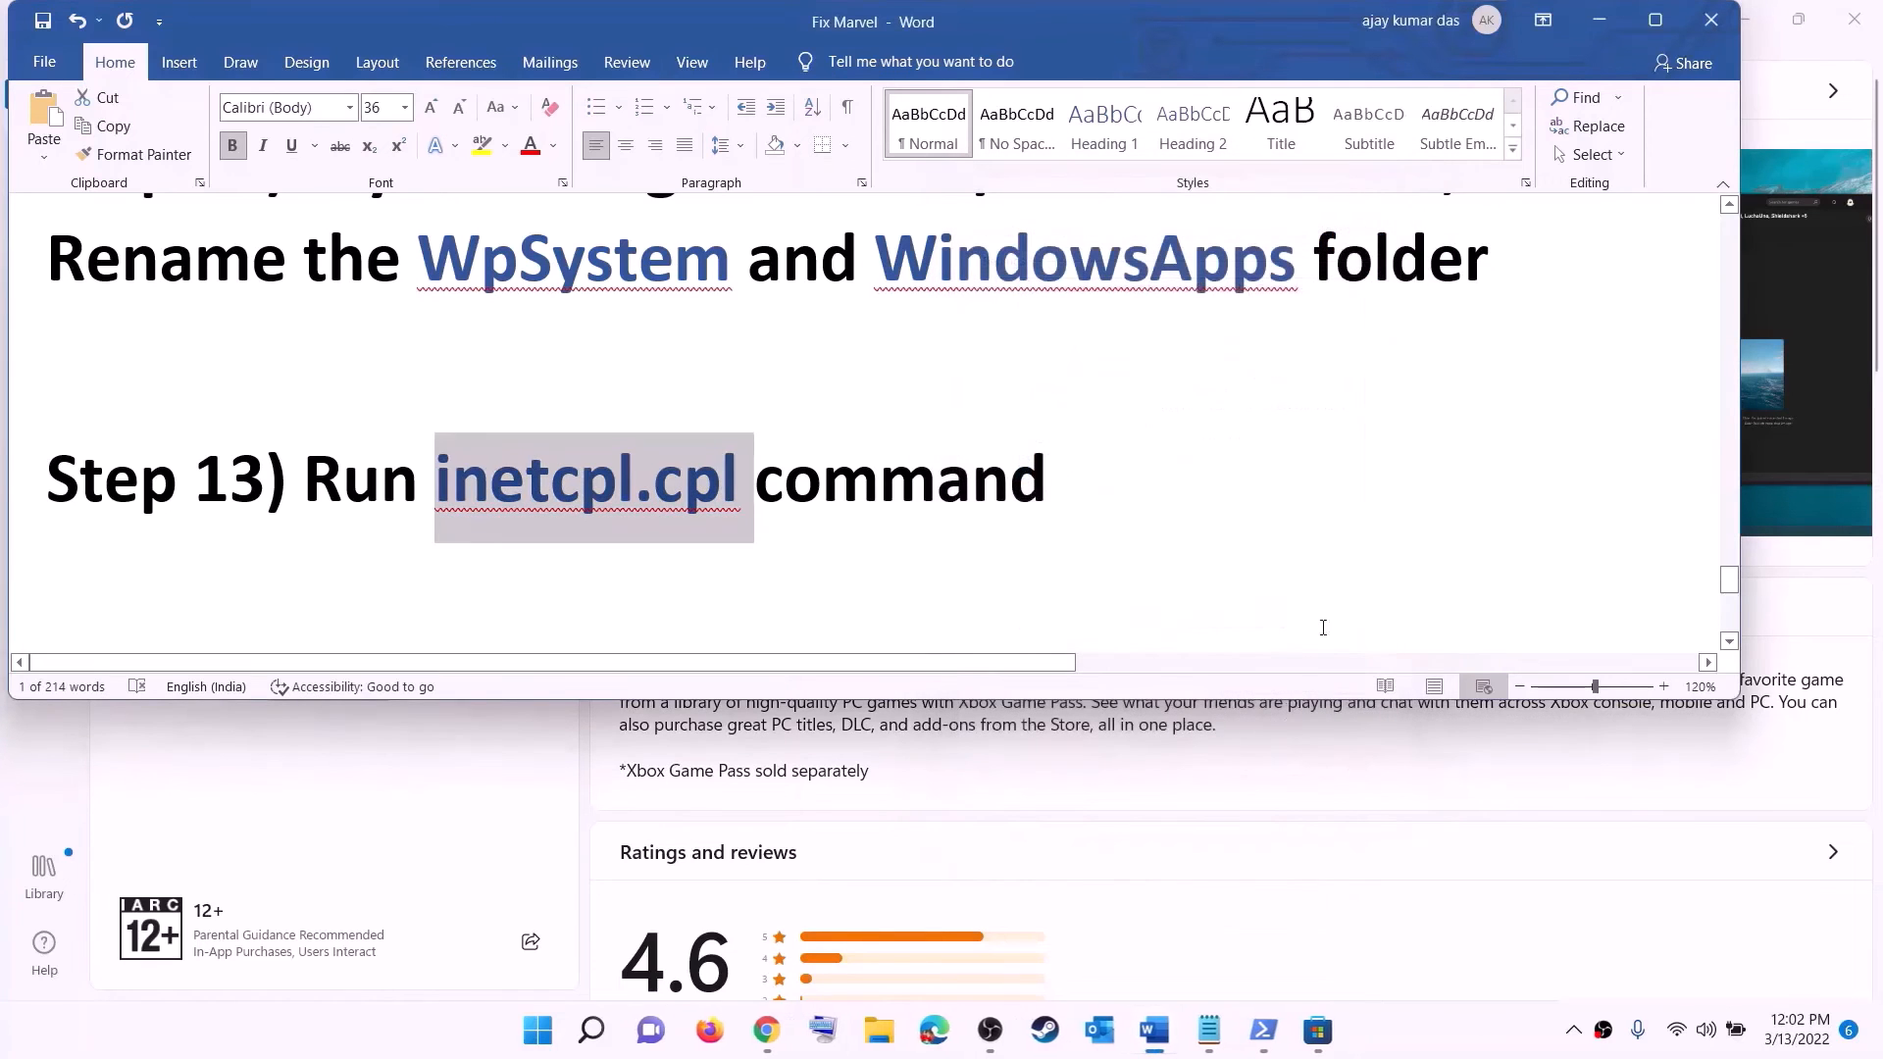
Review the Word instructions for updating Windows with the media creation tool, highlighting the Windows 10 and Windows 11 download links
{"action": "scroll", "coordinate": [402, 500], "scroll_direction": "down", "scroll_amount": 4}
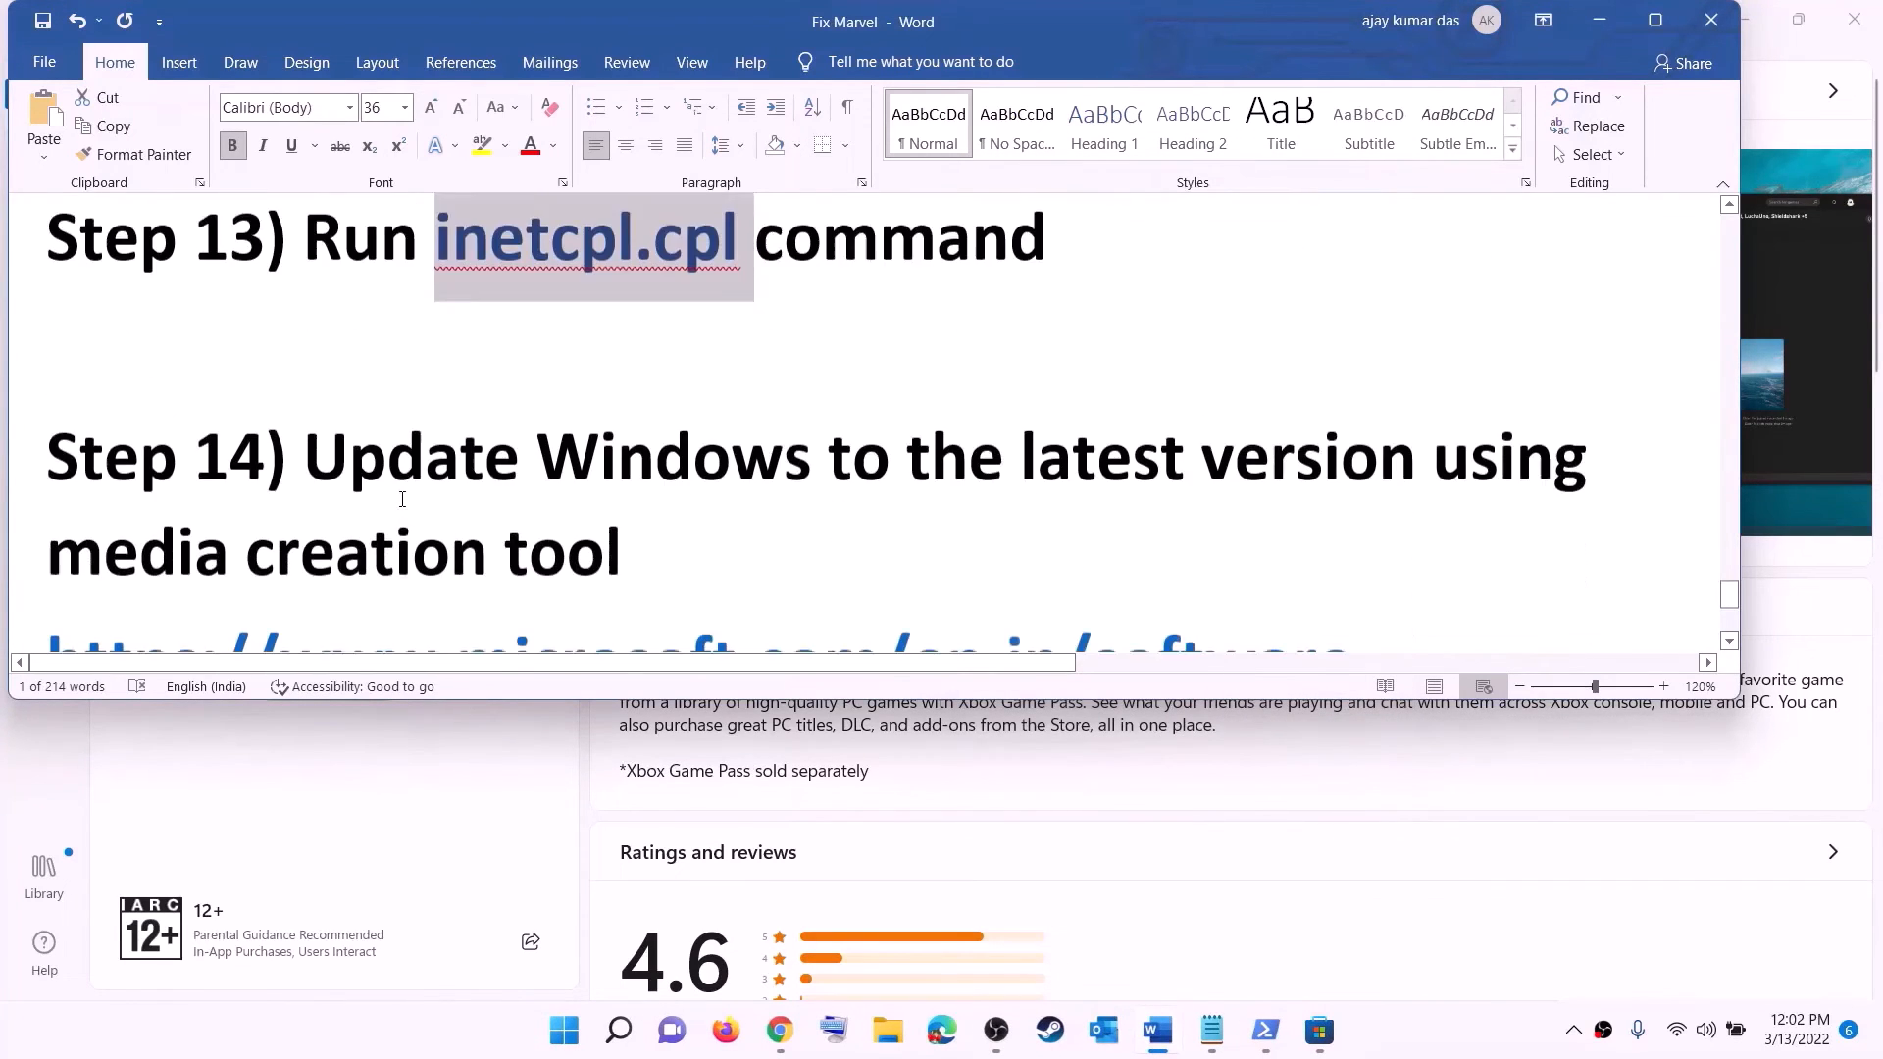
{"action": "left_click_drag", "start_coordinate": [323, 355], "coordinate": [727, 425]}
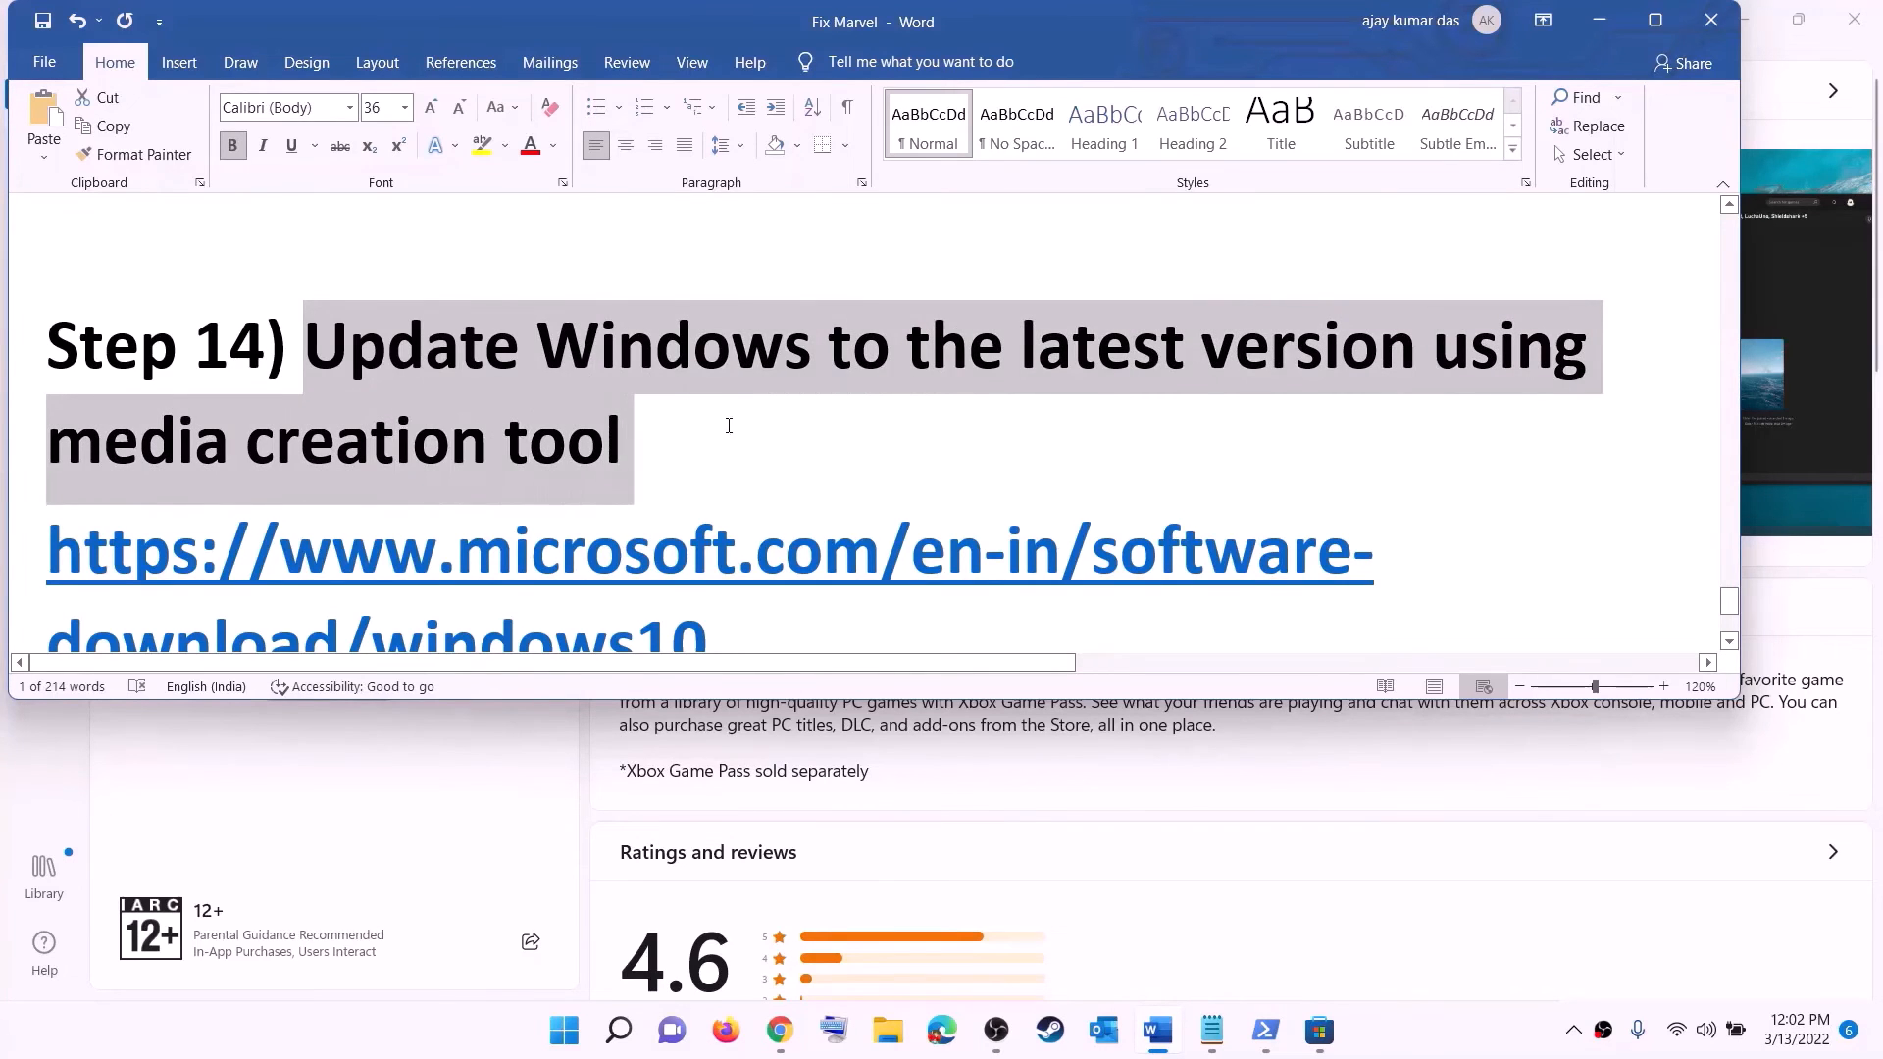
{"action": "scroll", "coordinate": [755, 427], "scroll_direction": "down", "scroll_amount": 2}
{"action": "left_click", "coordinate": [1402, 1054]}
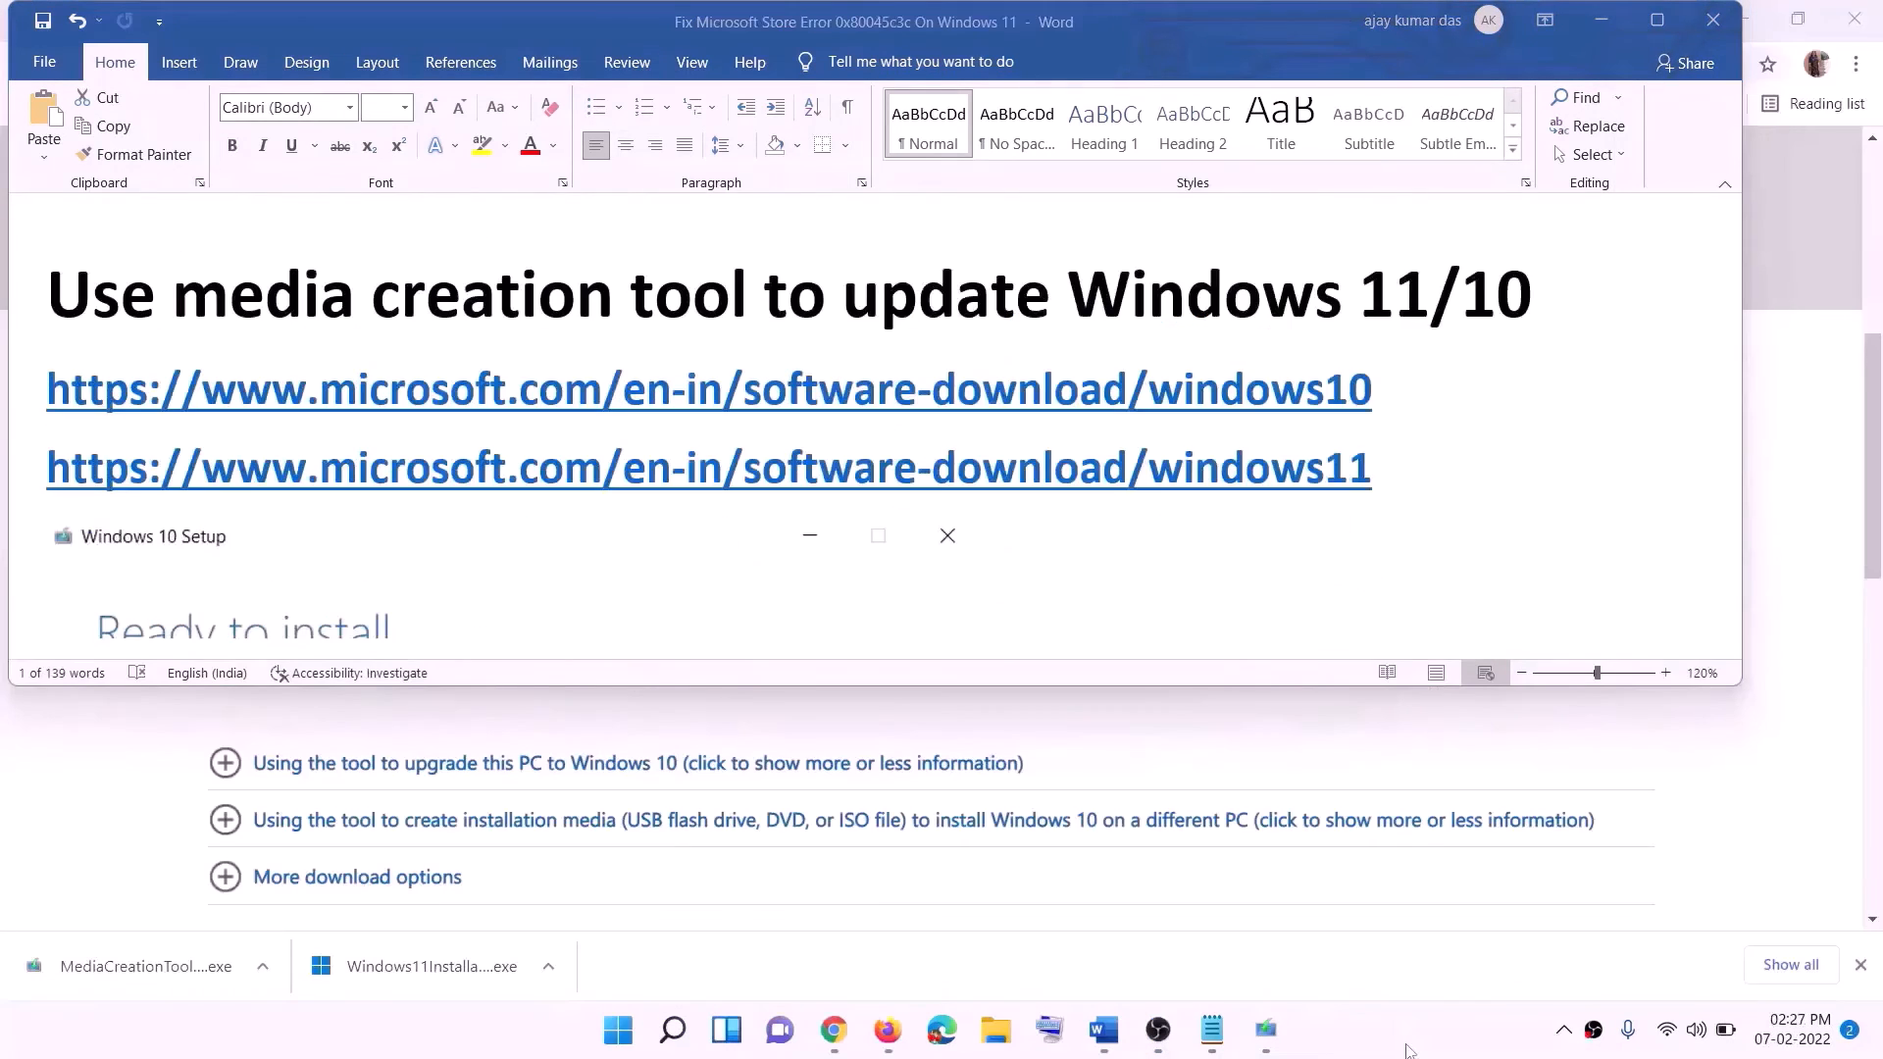
{"action": "left_click", "coordinate": [1385, 399]}
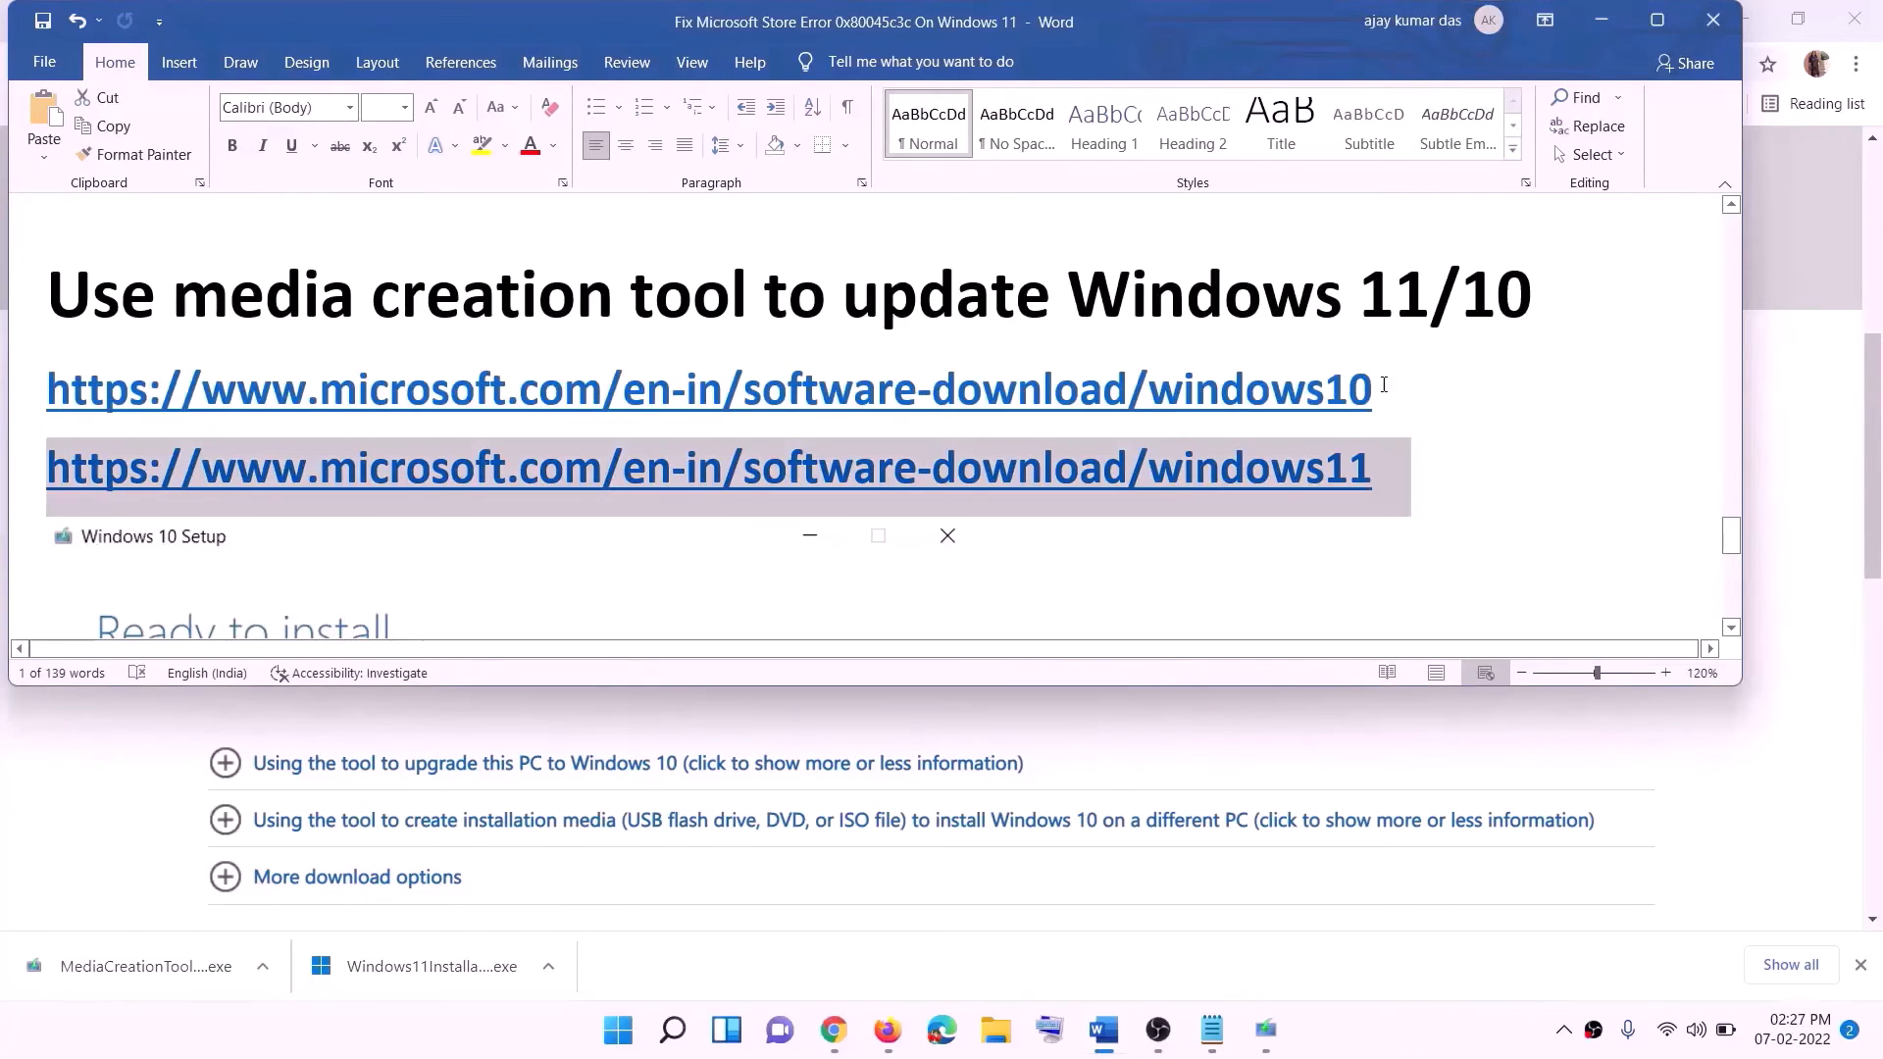
{"action": "triple_click", "coordinate": [553, 376]}
{"action": "triple_click", "coordinate": [1400, 470]}
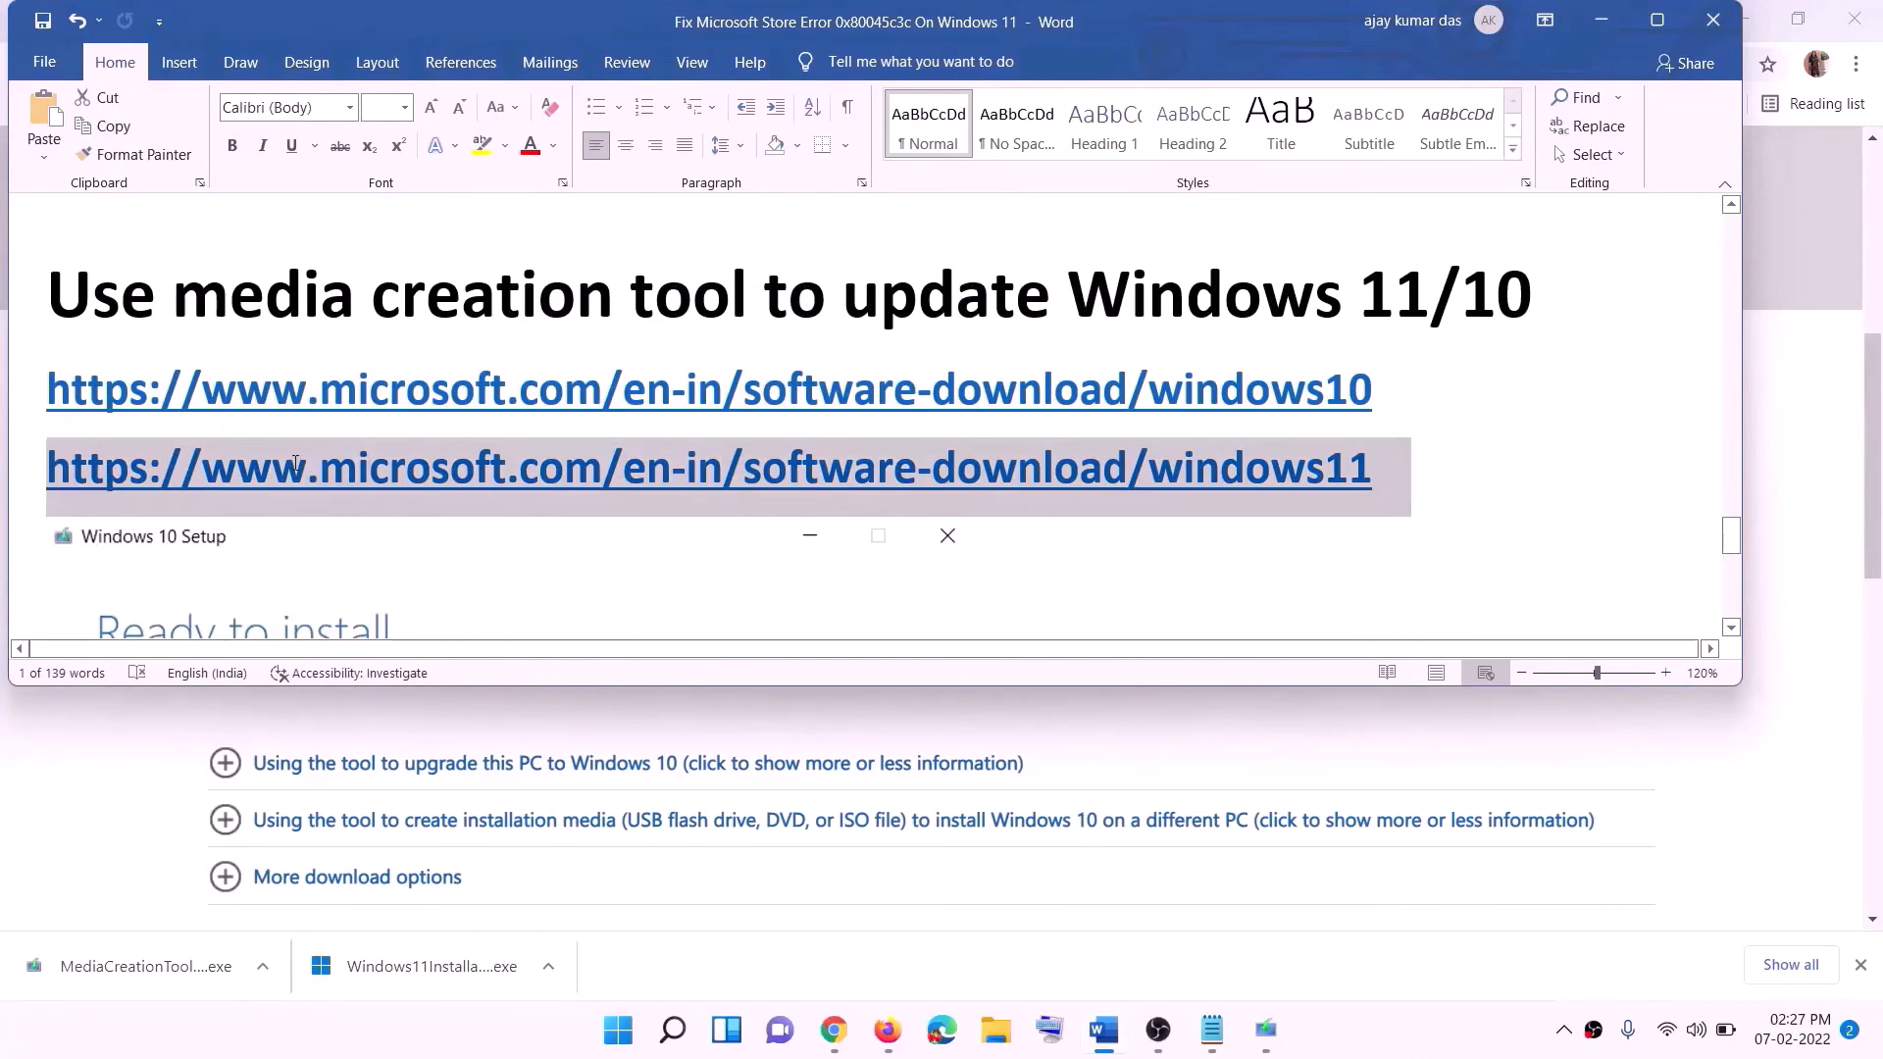
Switch to Chrome and examine the Create Windows 10 installation media section of the Download Windows 10 page
{"action": "left_click", "coordinate": [1609, 22]}
{"action": "scroll", "coordinate": [442, 647], "scroll_direction": "up", "scroll_amount": 6}
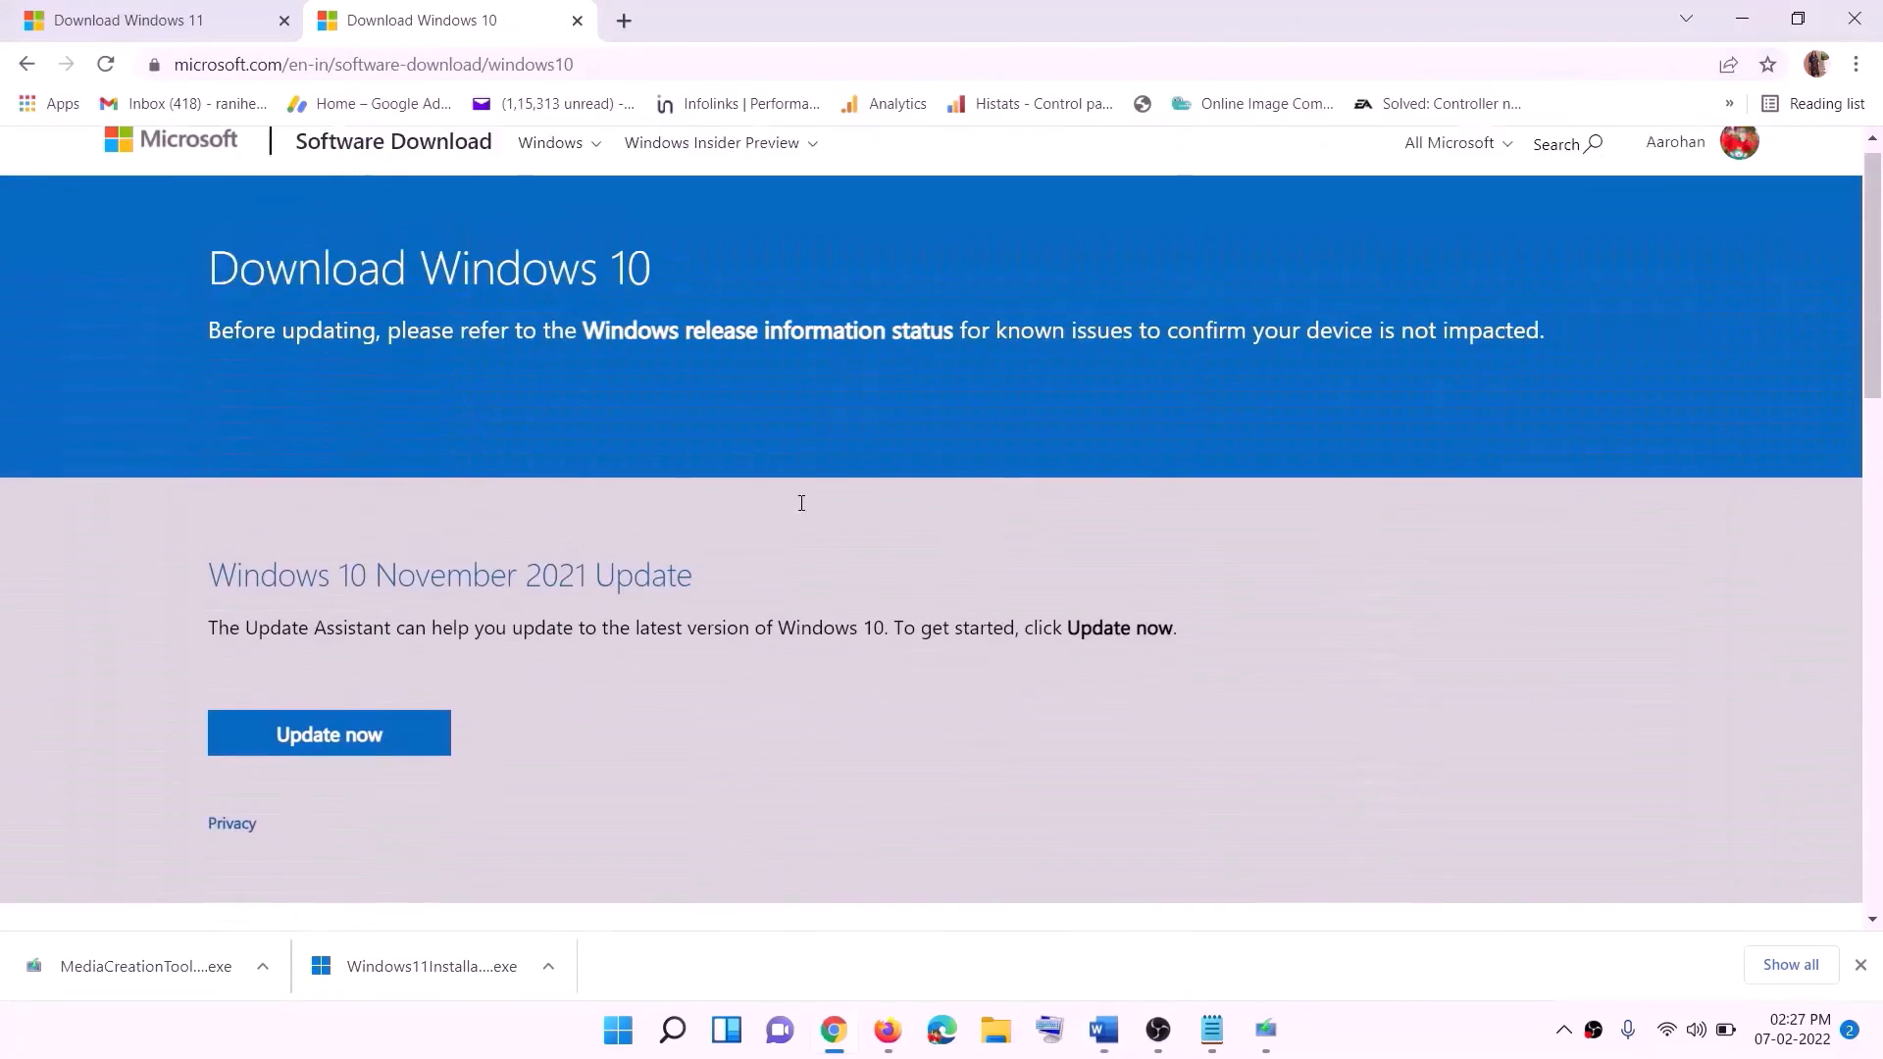
{"action": "scroll", "coordinate": [632, 547], "scroll_direction": "down", "scroll_amount": 5}
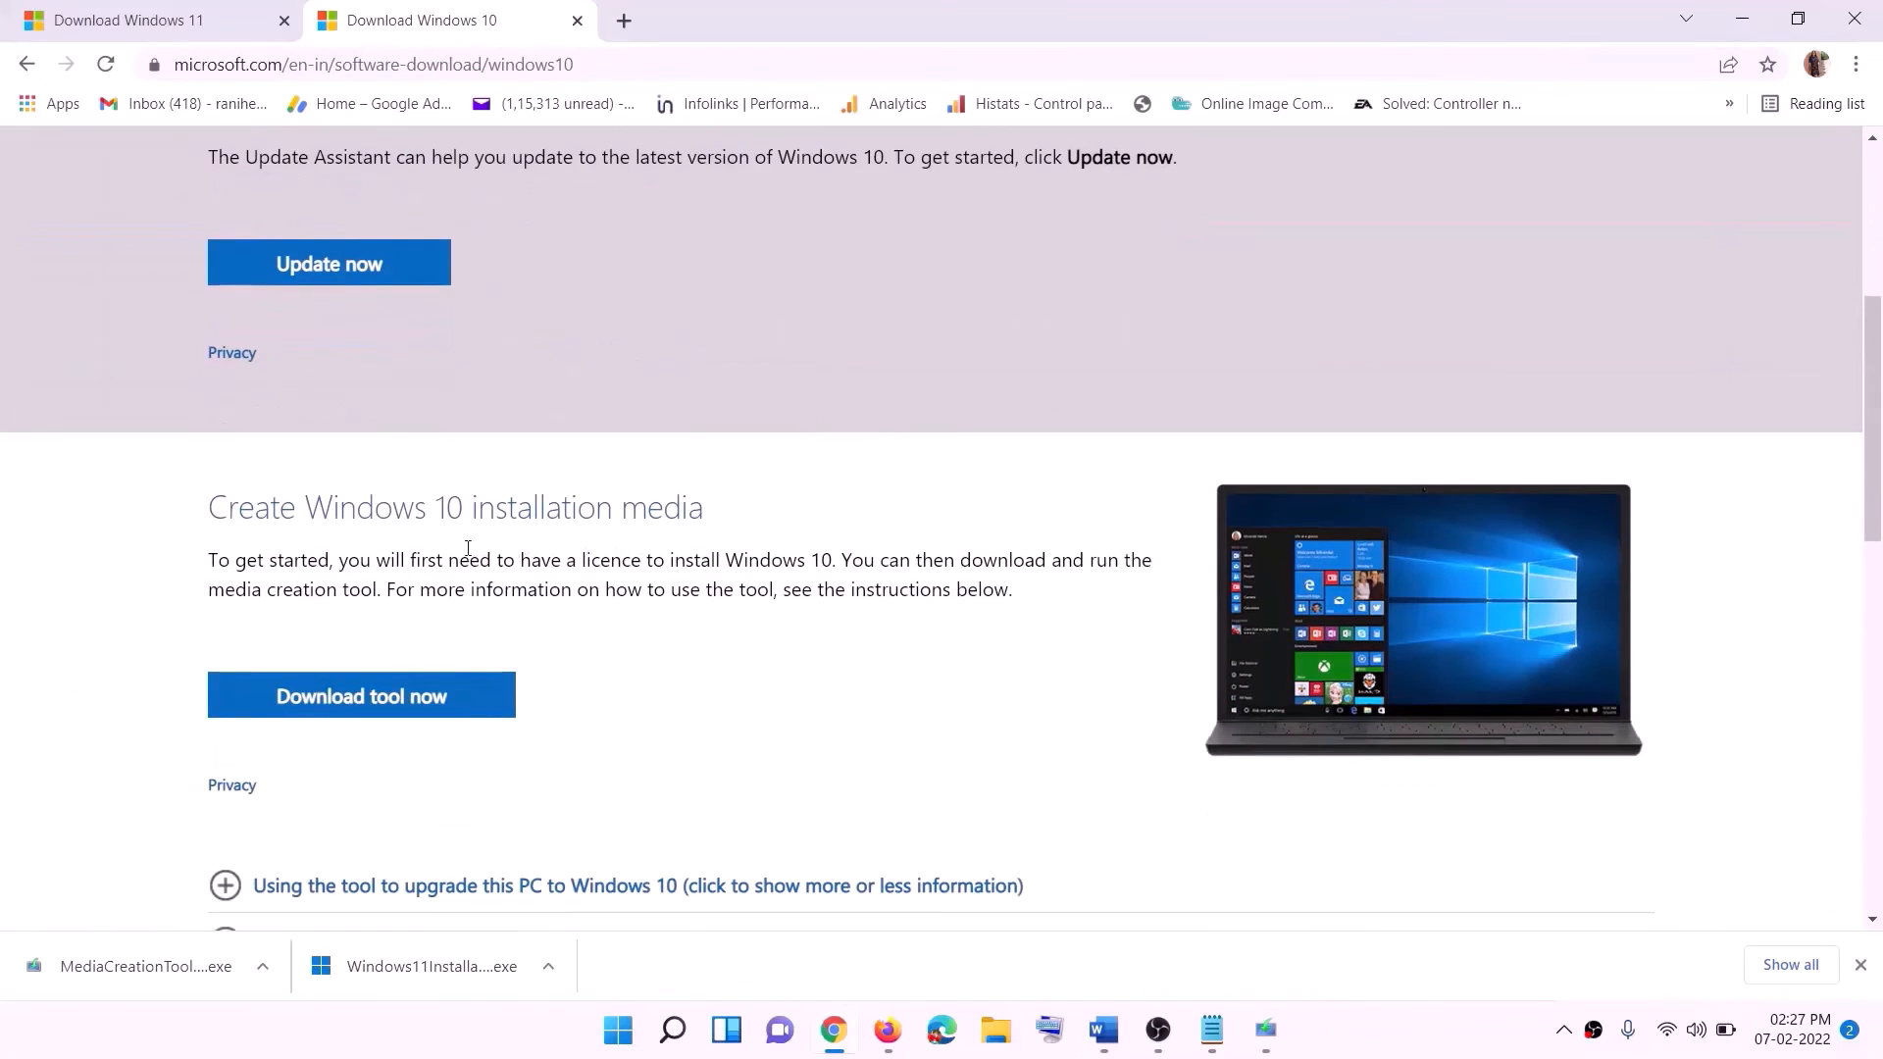
{"action": "left_click_drag", "start_coordinate": [224, 591], "coordinate": [420, 589]}
{"action": "scroll", "coordinate": [420, 588], "scroll_direction": "down", "scroll_amount": 3}
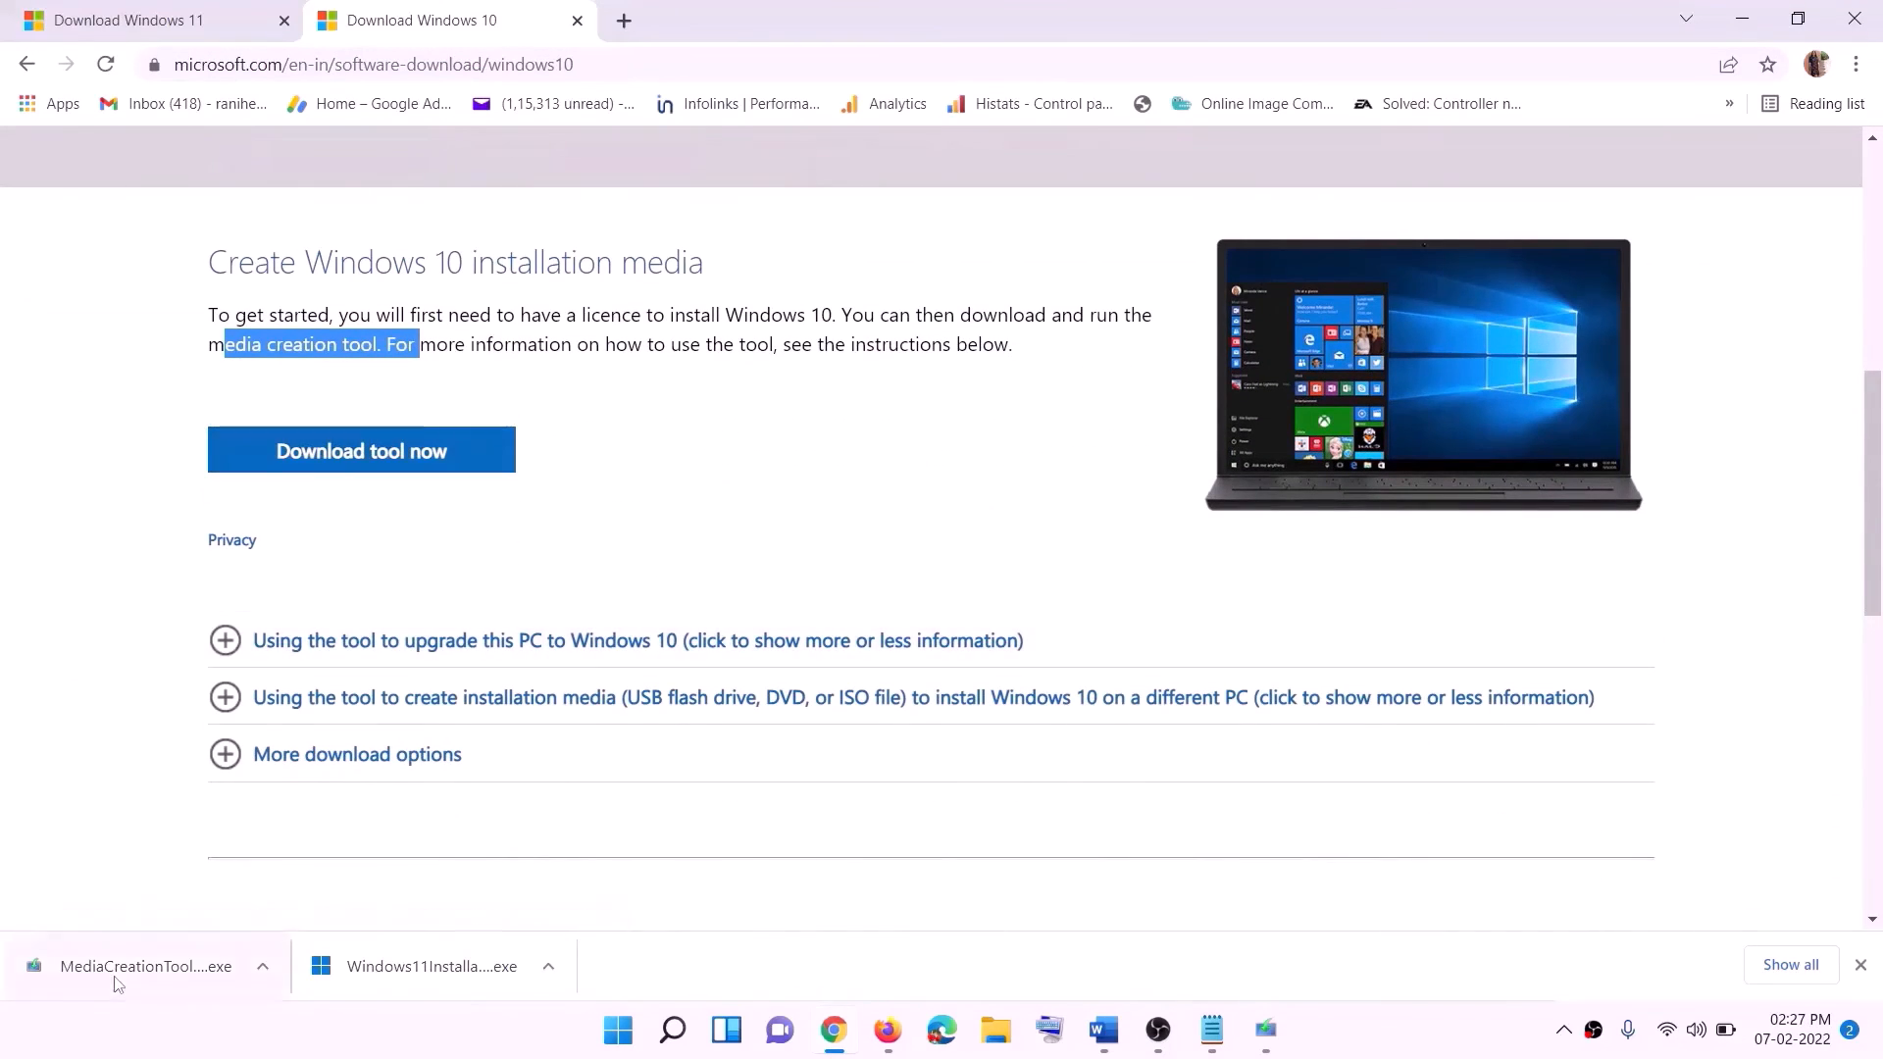
Bring up Windows 10 Setup and proceed with Upgrade this PC now to start the Windows 10 download
{"action": "left_click", "coordinate": [1266, 1032]}
{"action": "left_click", "coordinate": [1228, 799]}
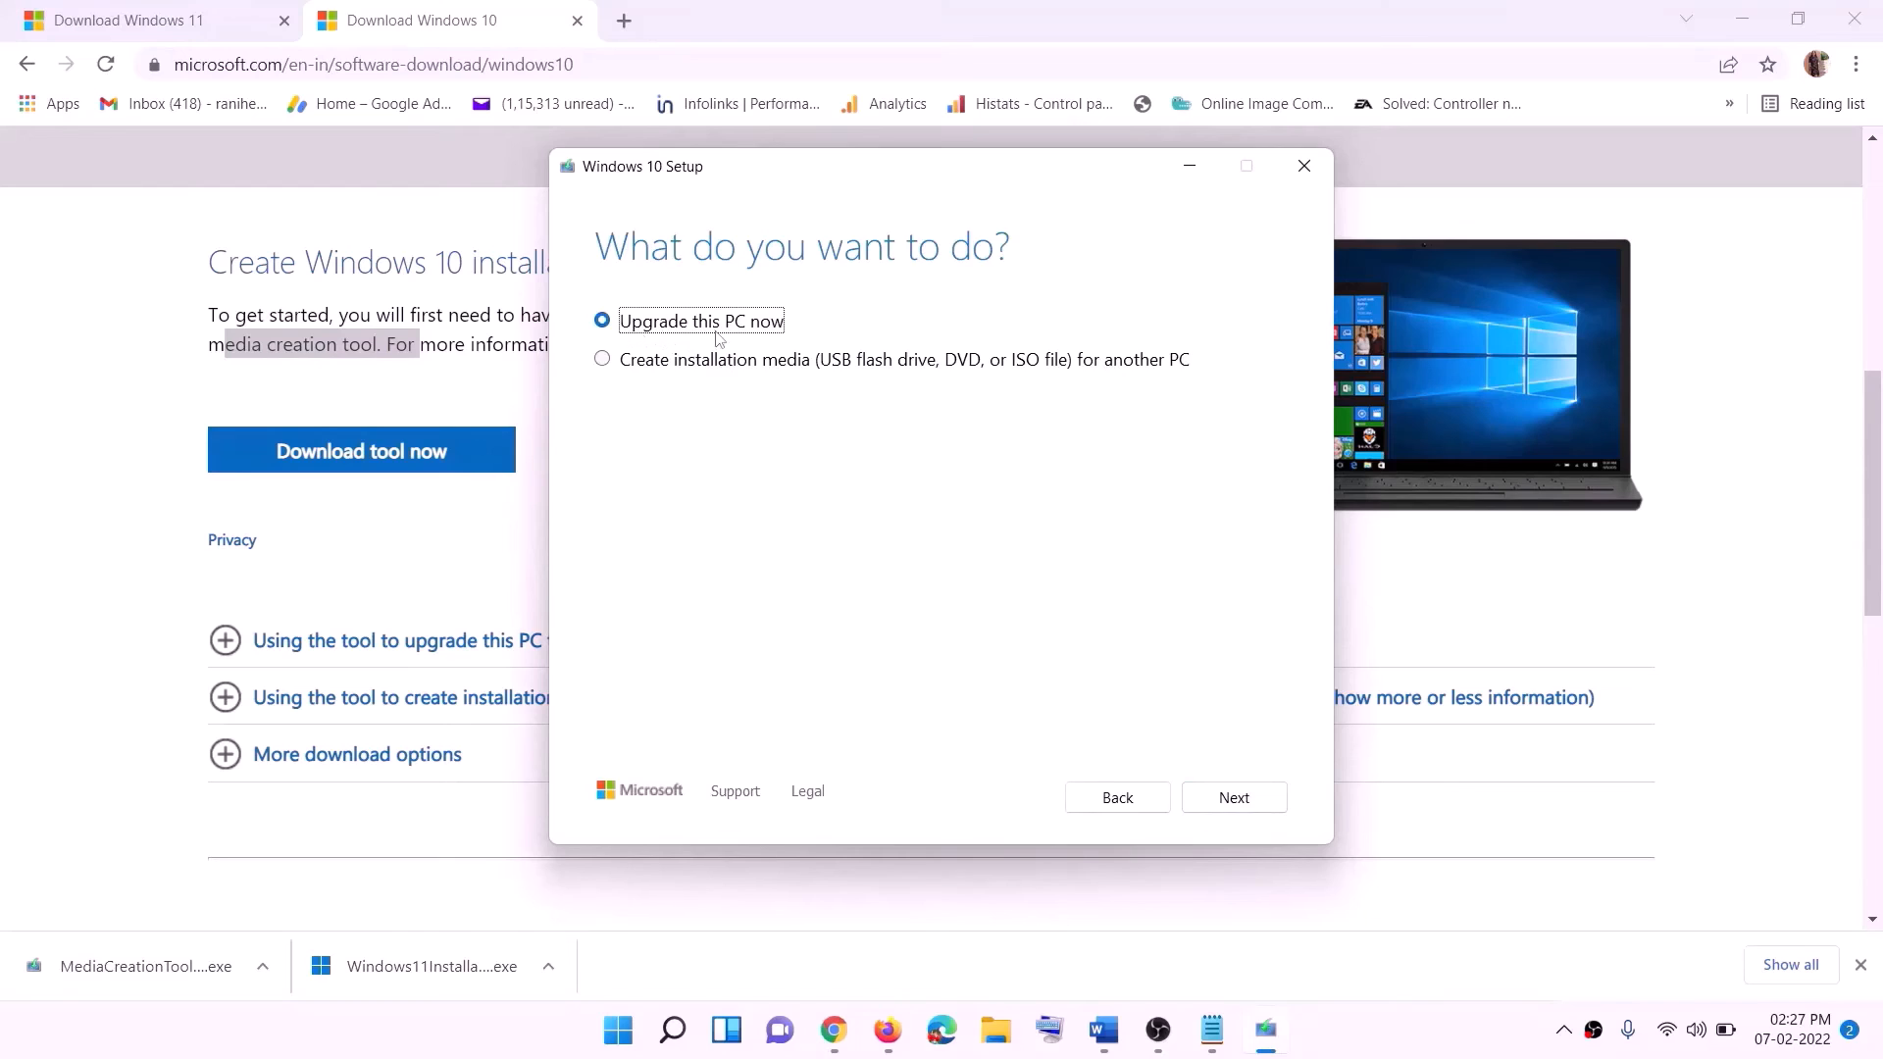
{"action": "left_click", "coordinate": [1234, 799]}
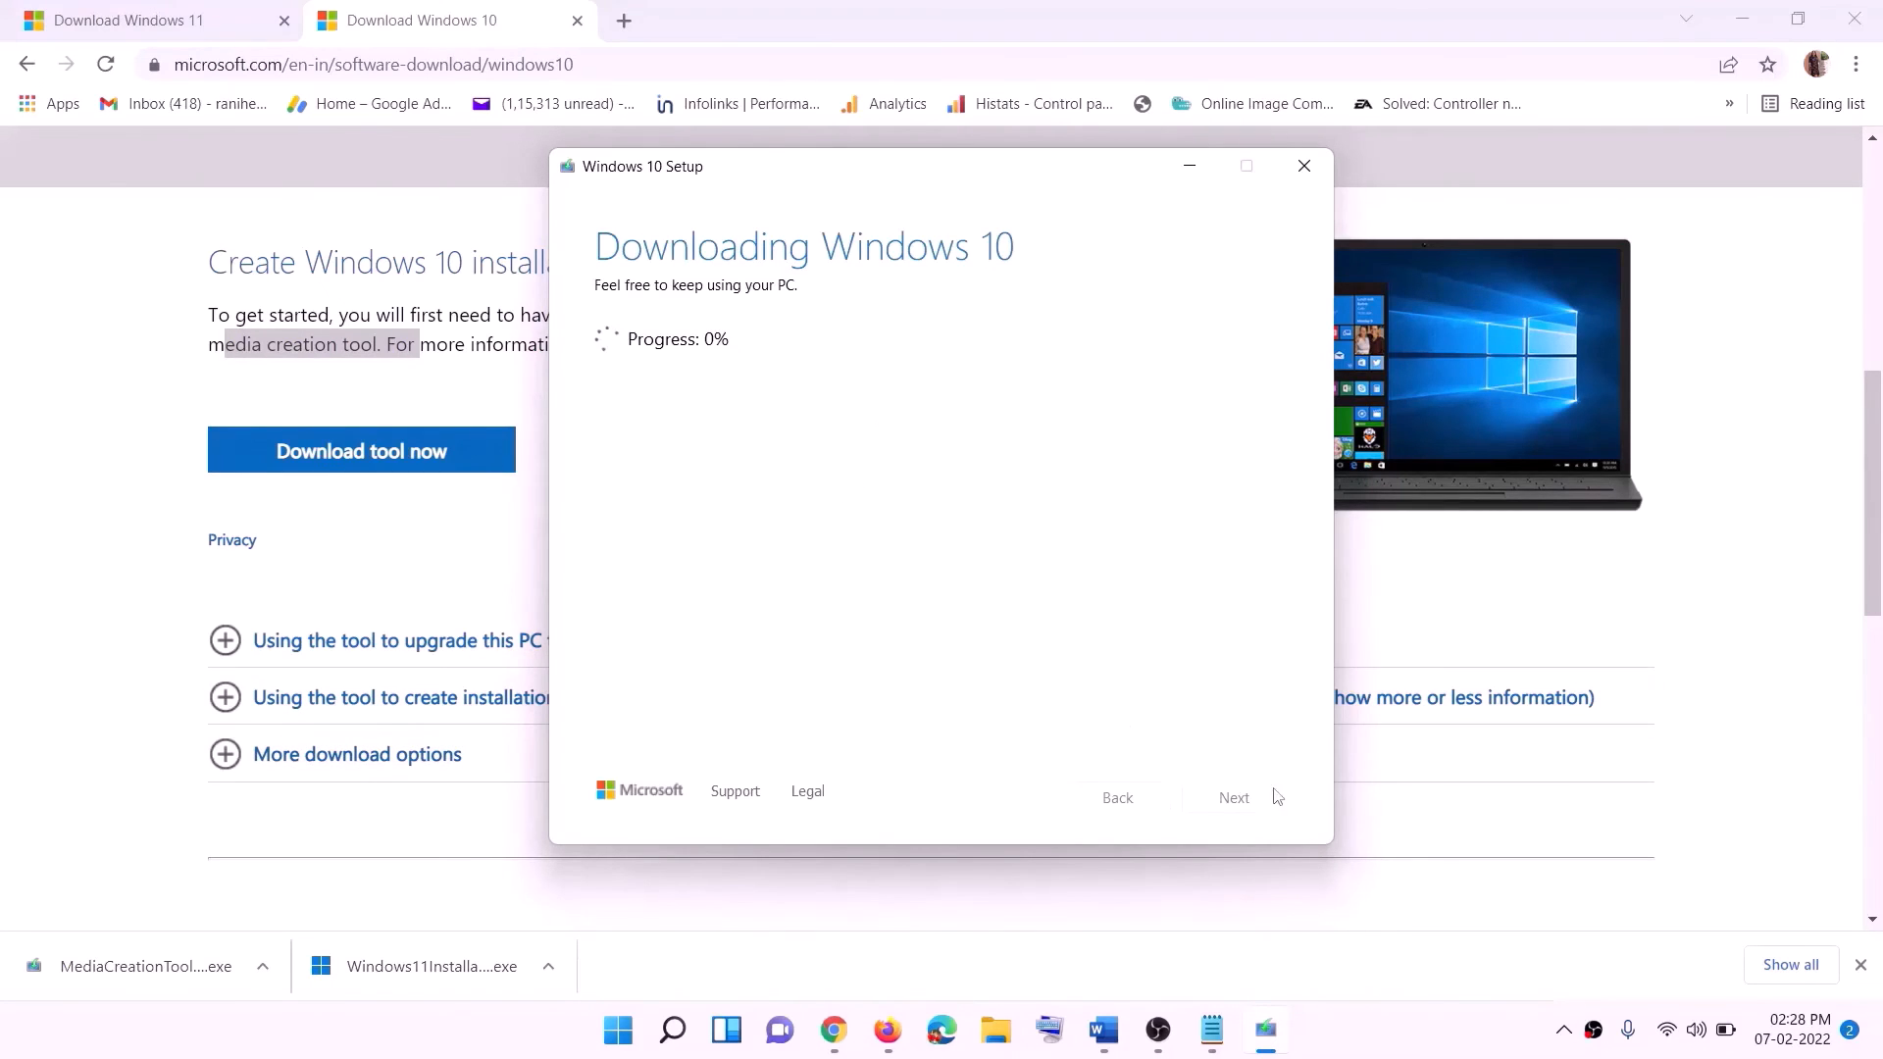
{"action": "left_click", "coordinate": [1392, 1050]}
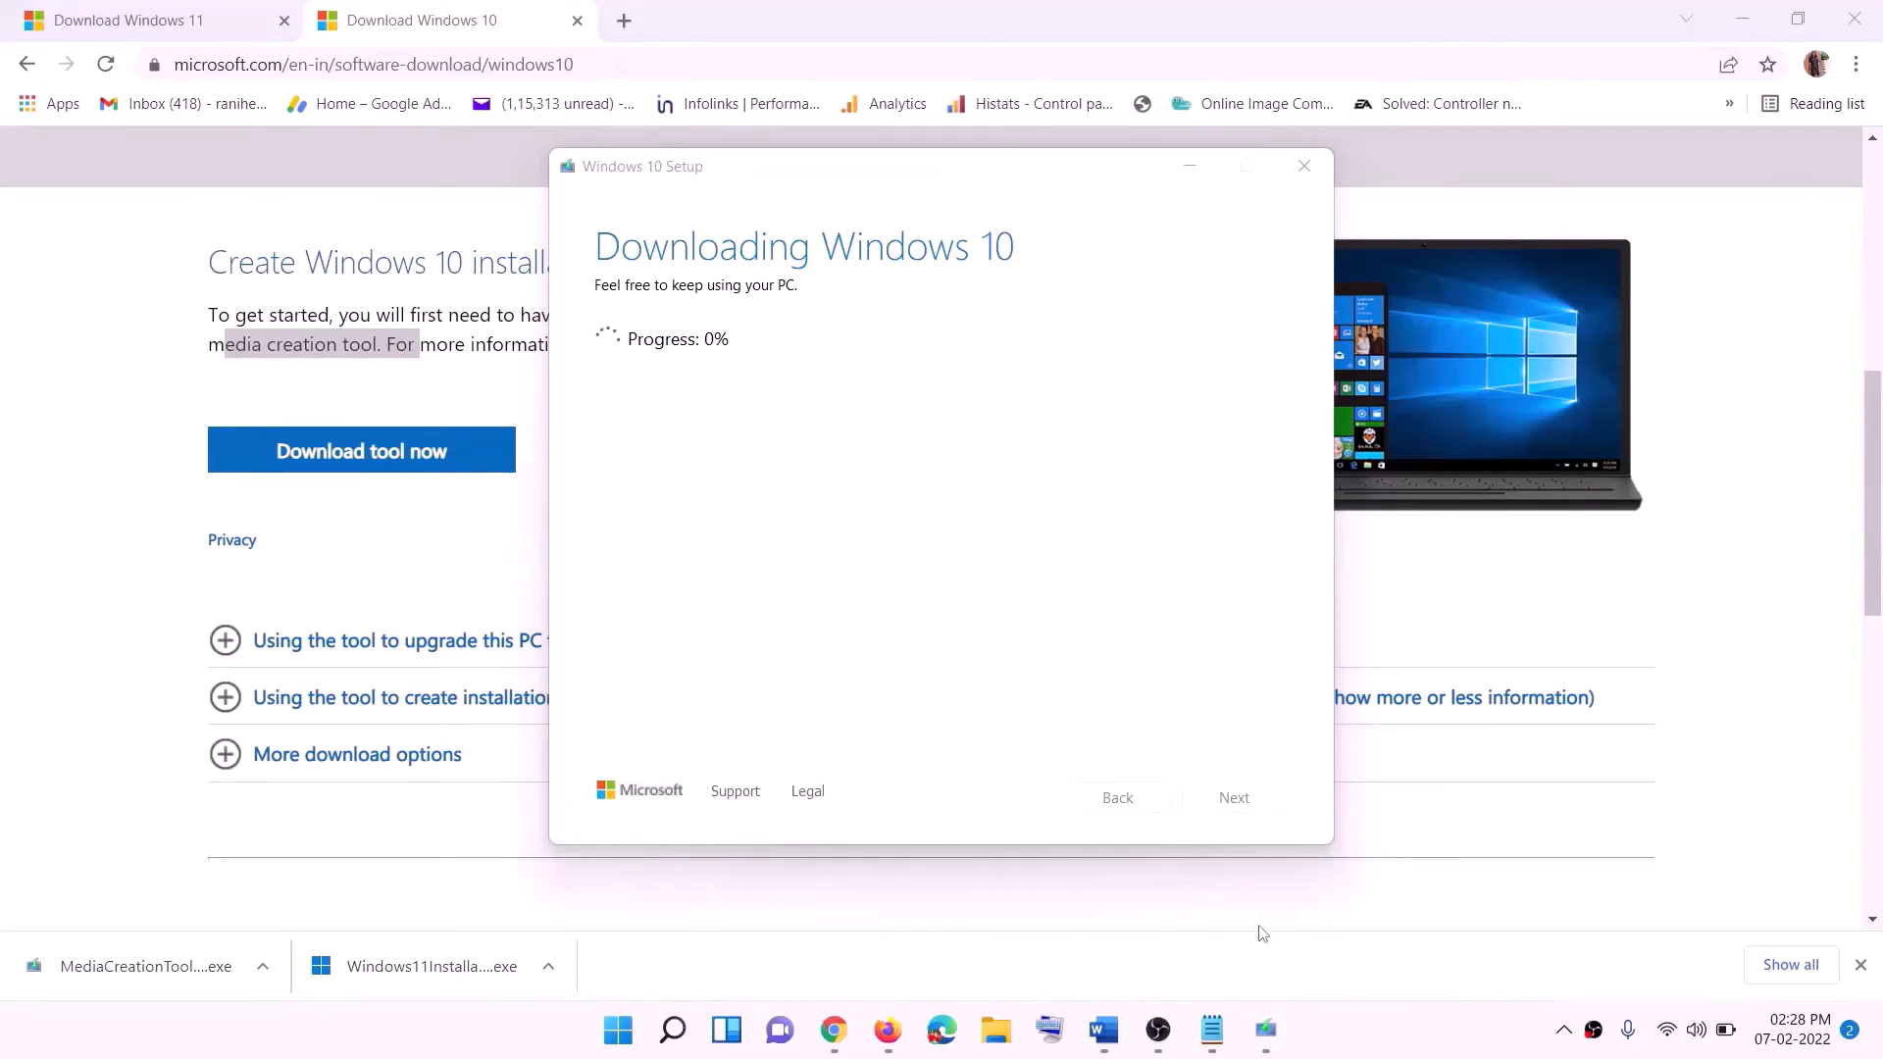
Switch to Word, maximize the document, and examine the Ready to install screenshot, including which files and apps are kept
{"action": "left_click", "coordinate": [1116, 1048]}
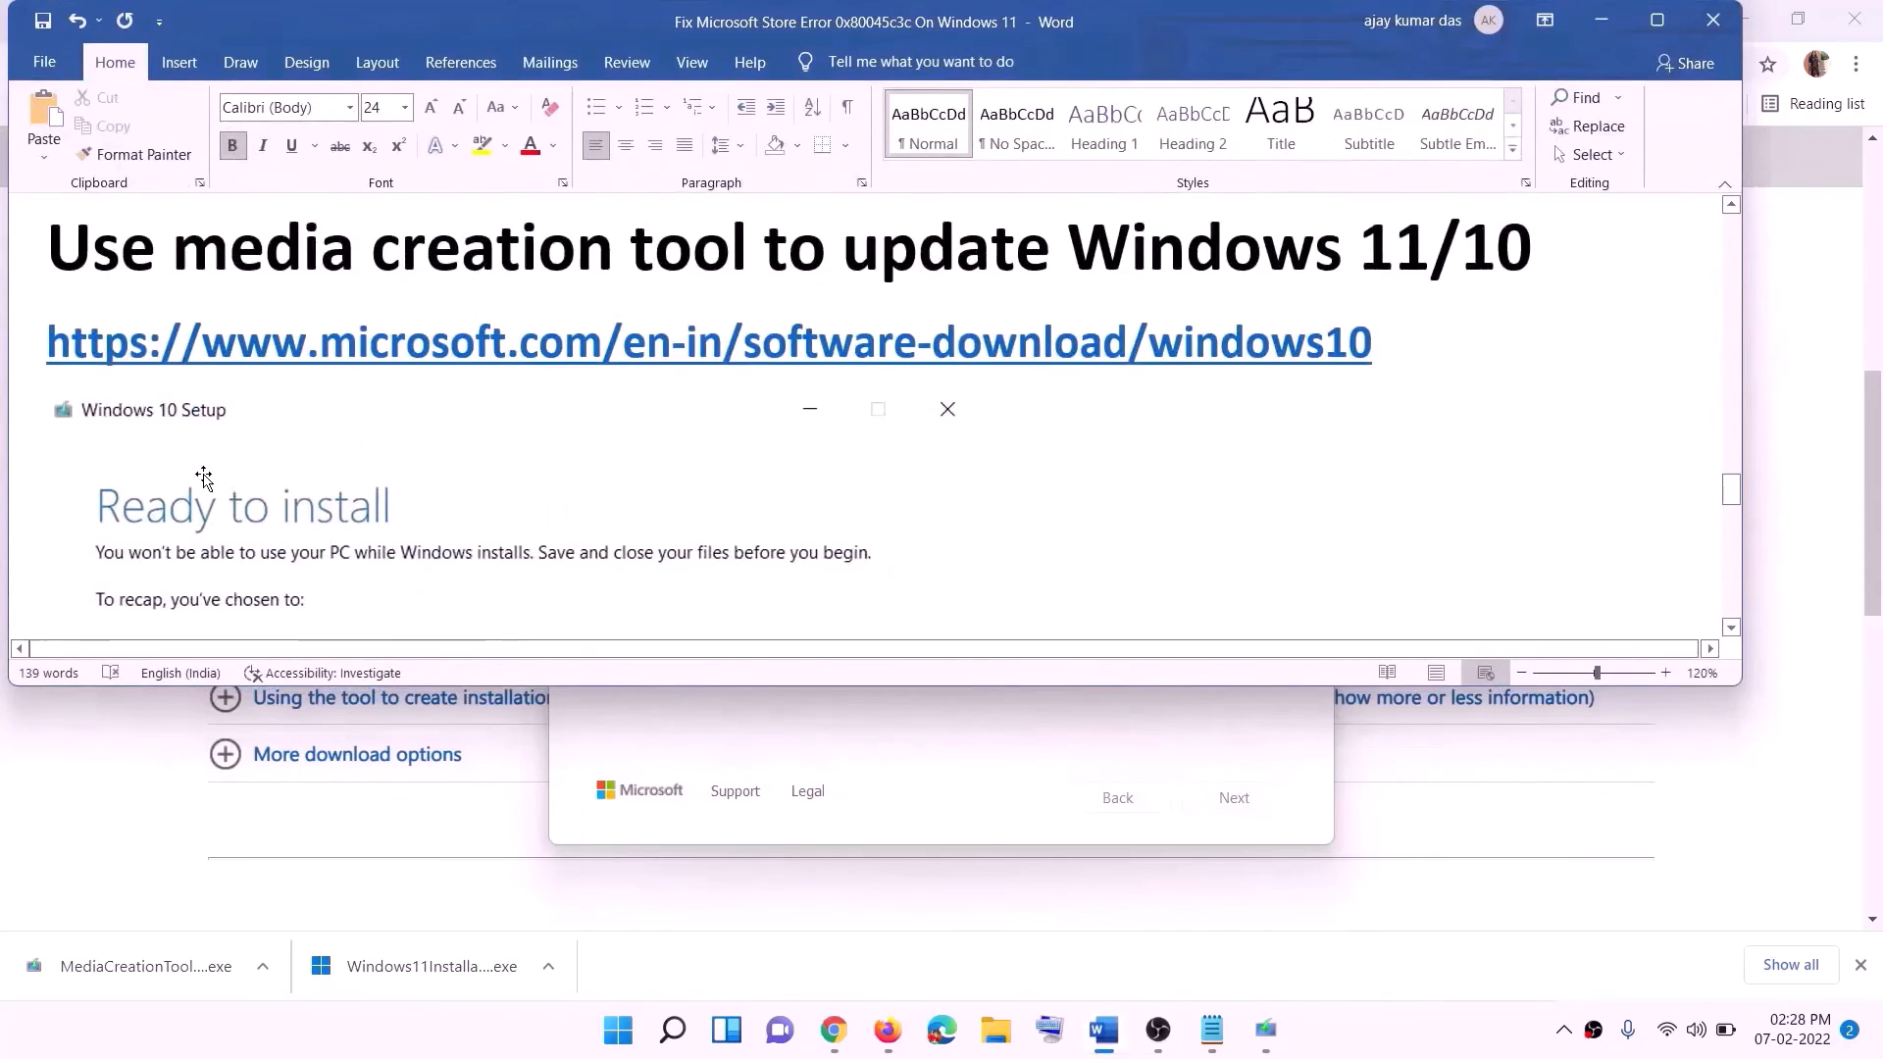
{"action": "scroll", "coordinate": [94, 448], "scroll_direction": "down", "scroll_amount": 1}
{"action": "left_click", "coordinate": [1672, 24]}
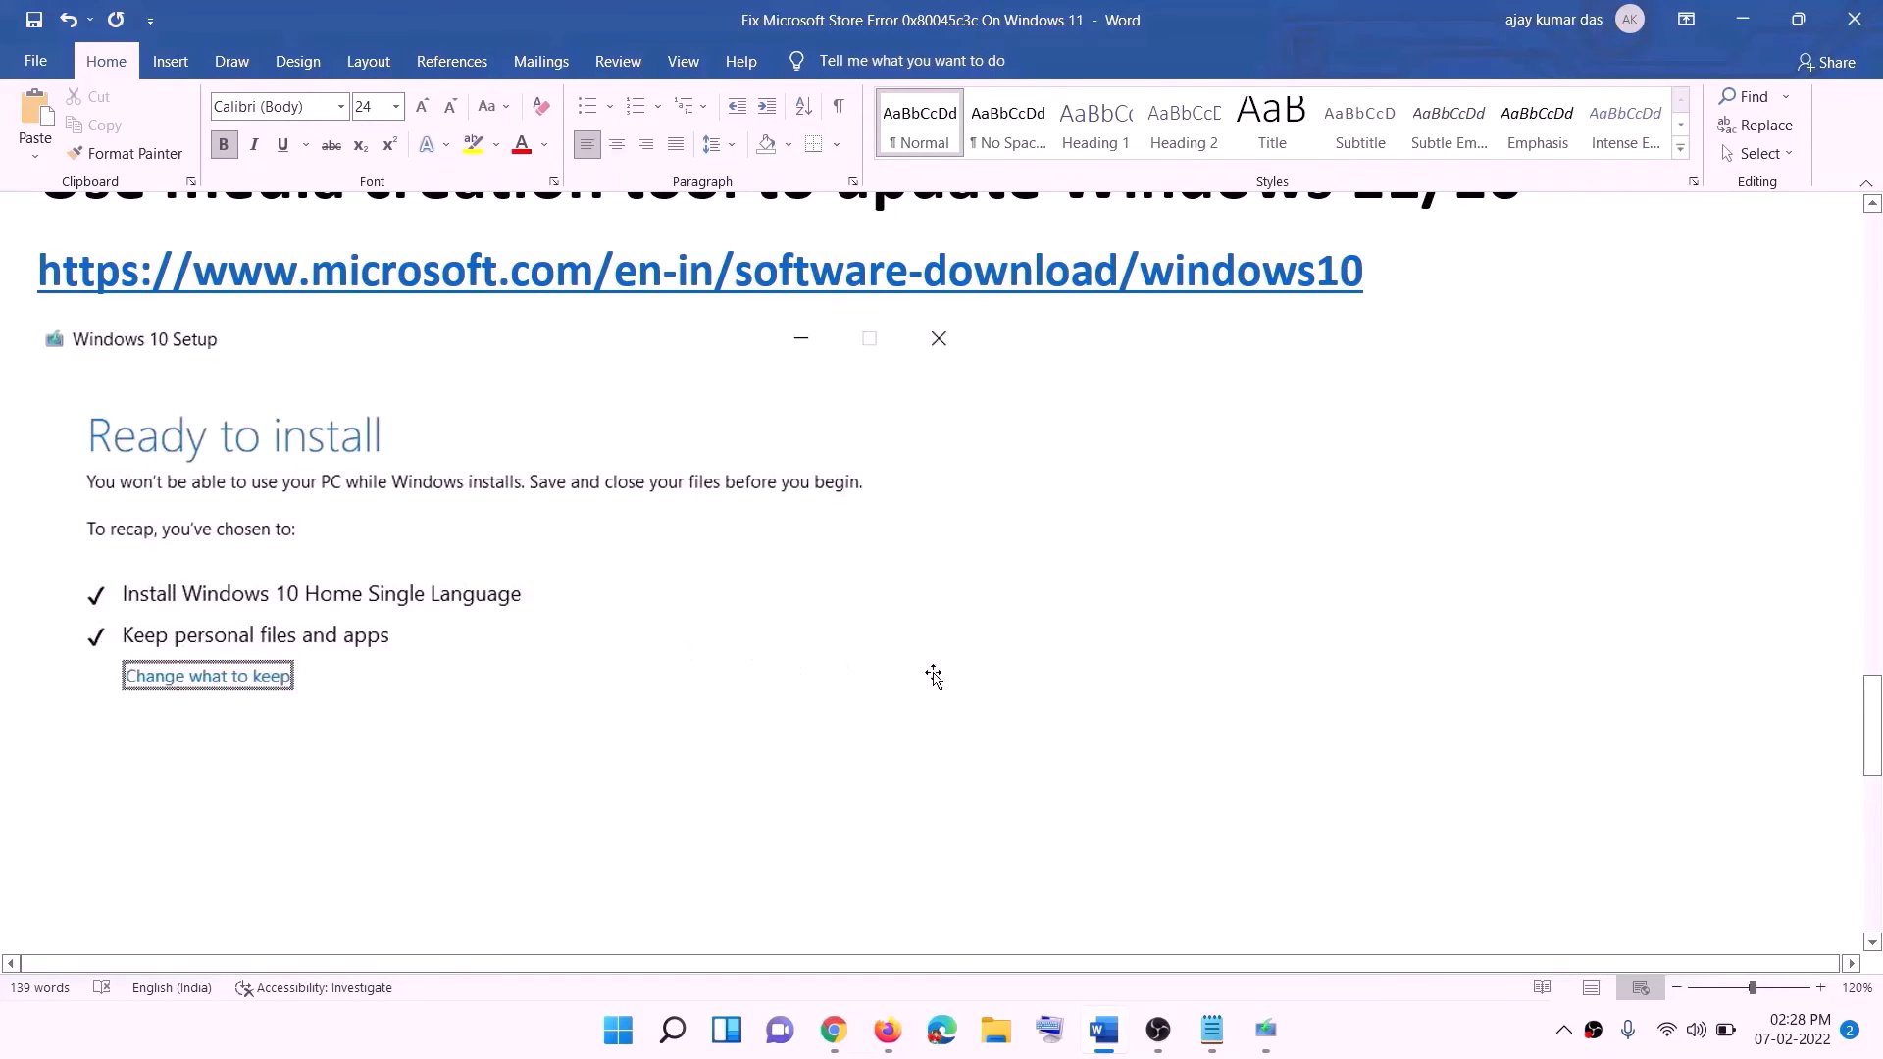
{"action": "scroll", "coordinate": [933, 677], "scroll_direction": "down", "scroll_amount": 3}
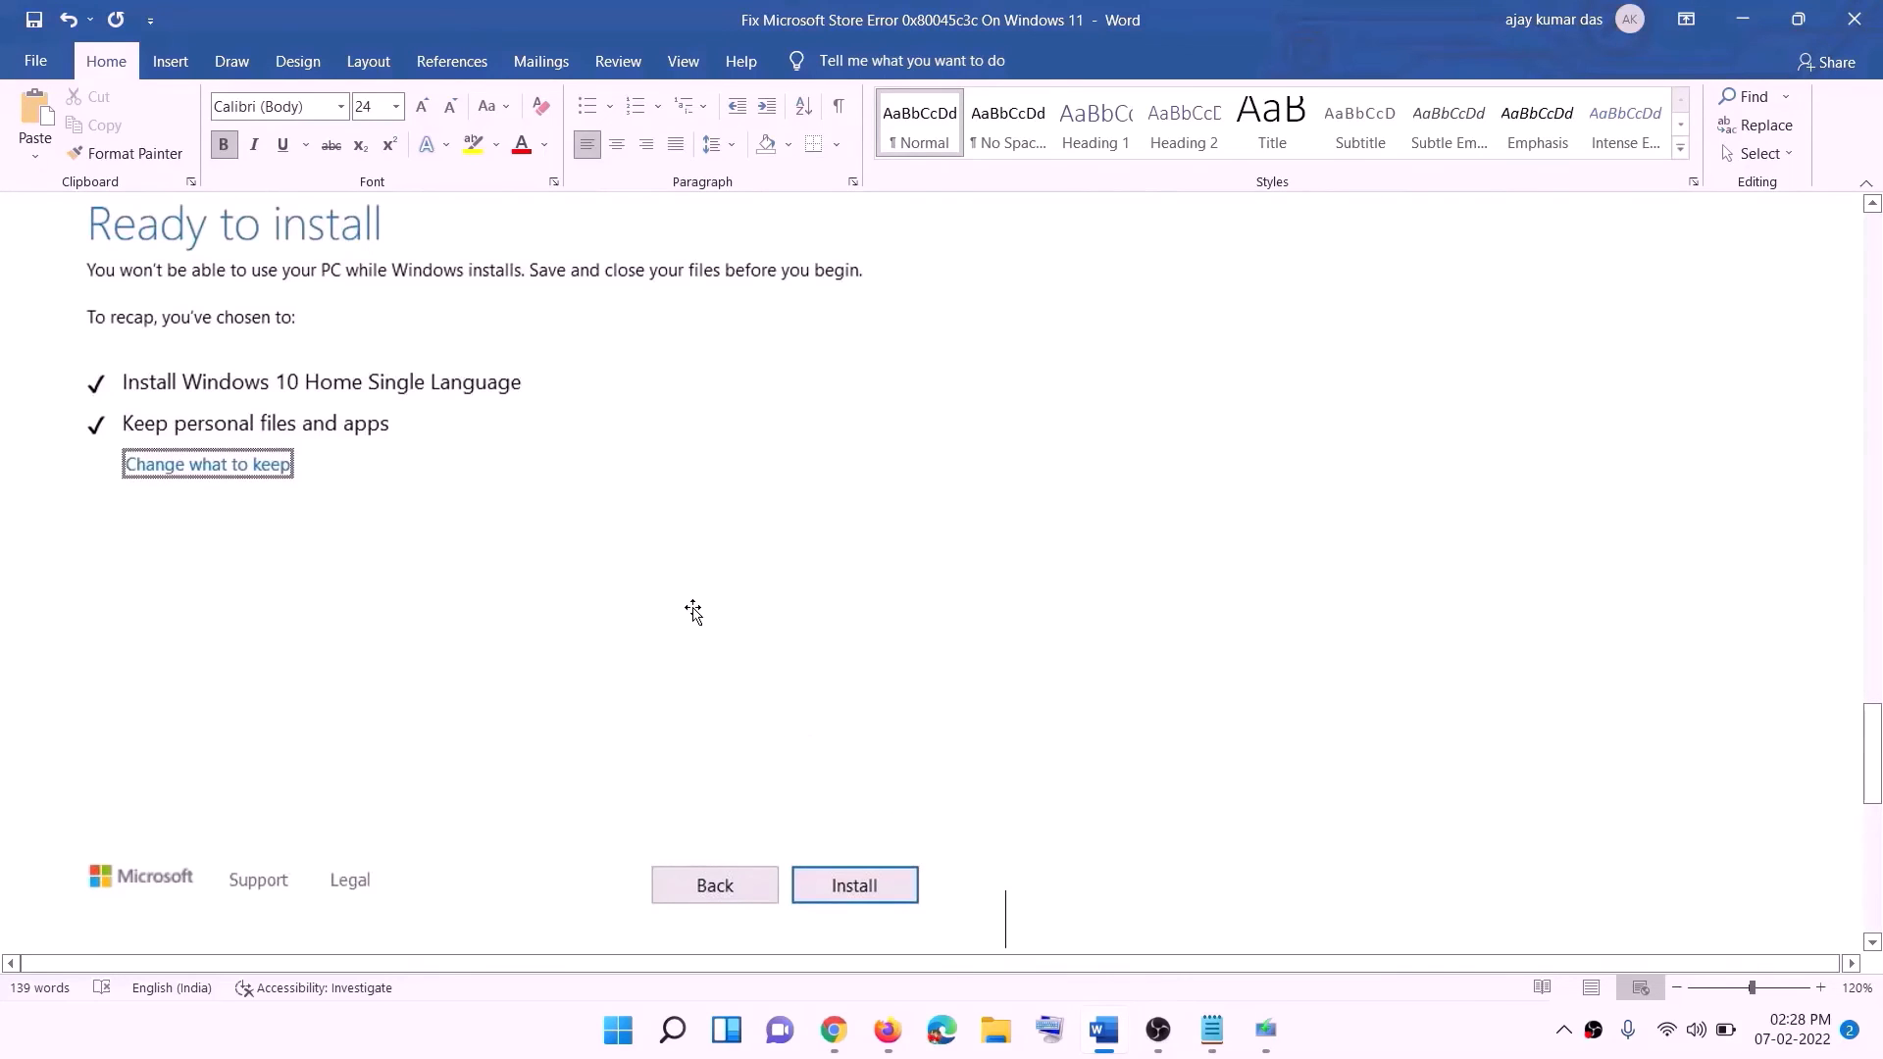
{"action": "scroll", "coordinate": [770, 610], "scroll_direction": "up", "scroll_amount": 1}
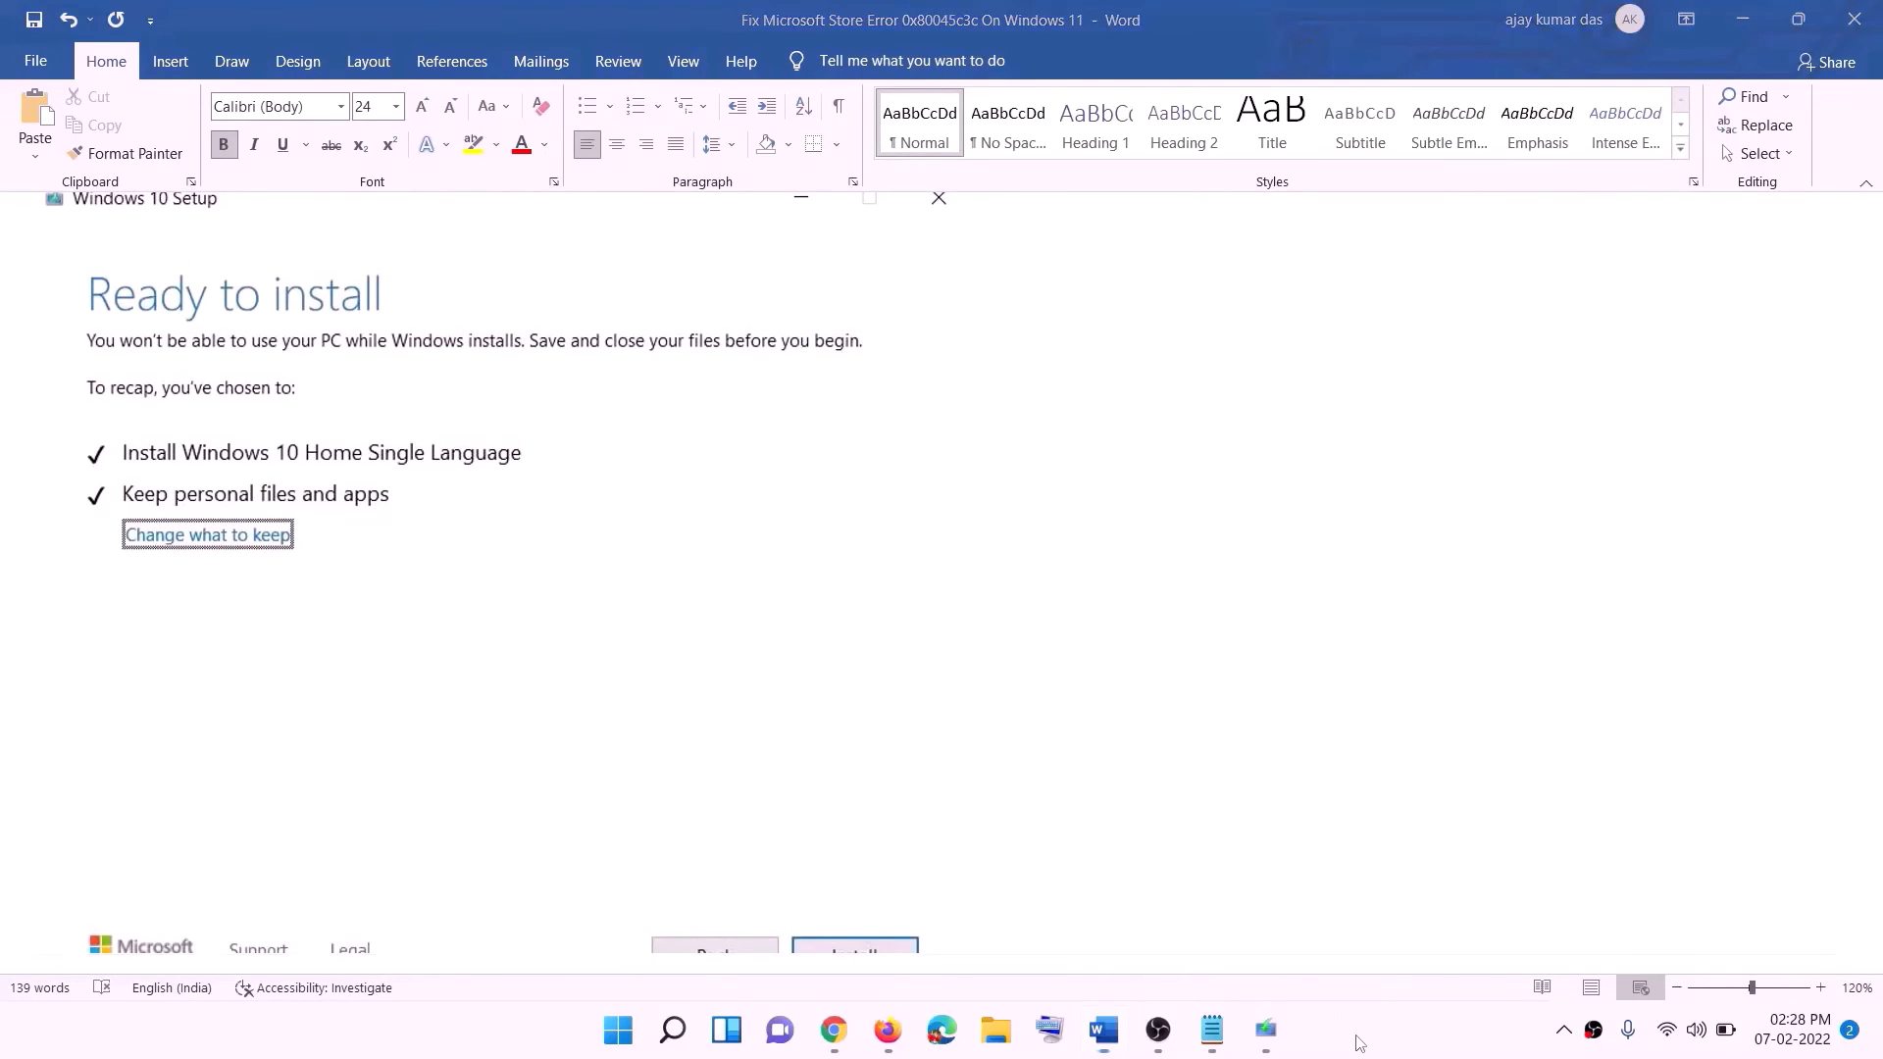
Switch to Chrome and download the media creation tool from the Create Windows 11 Installation Media section
{"action": "left_click", "coordinate": [870, 1037]}
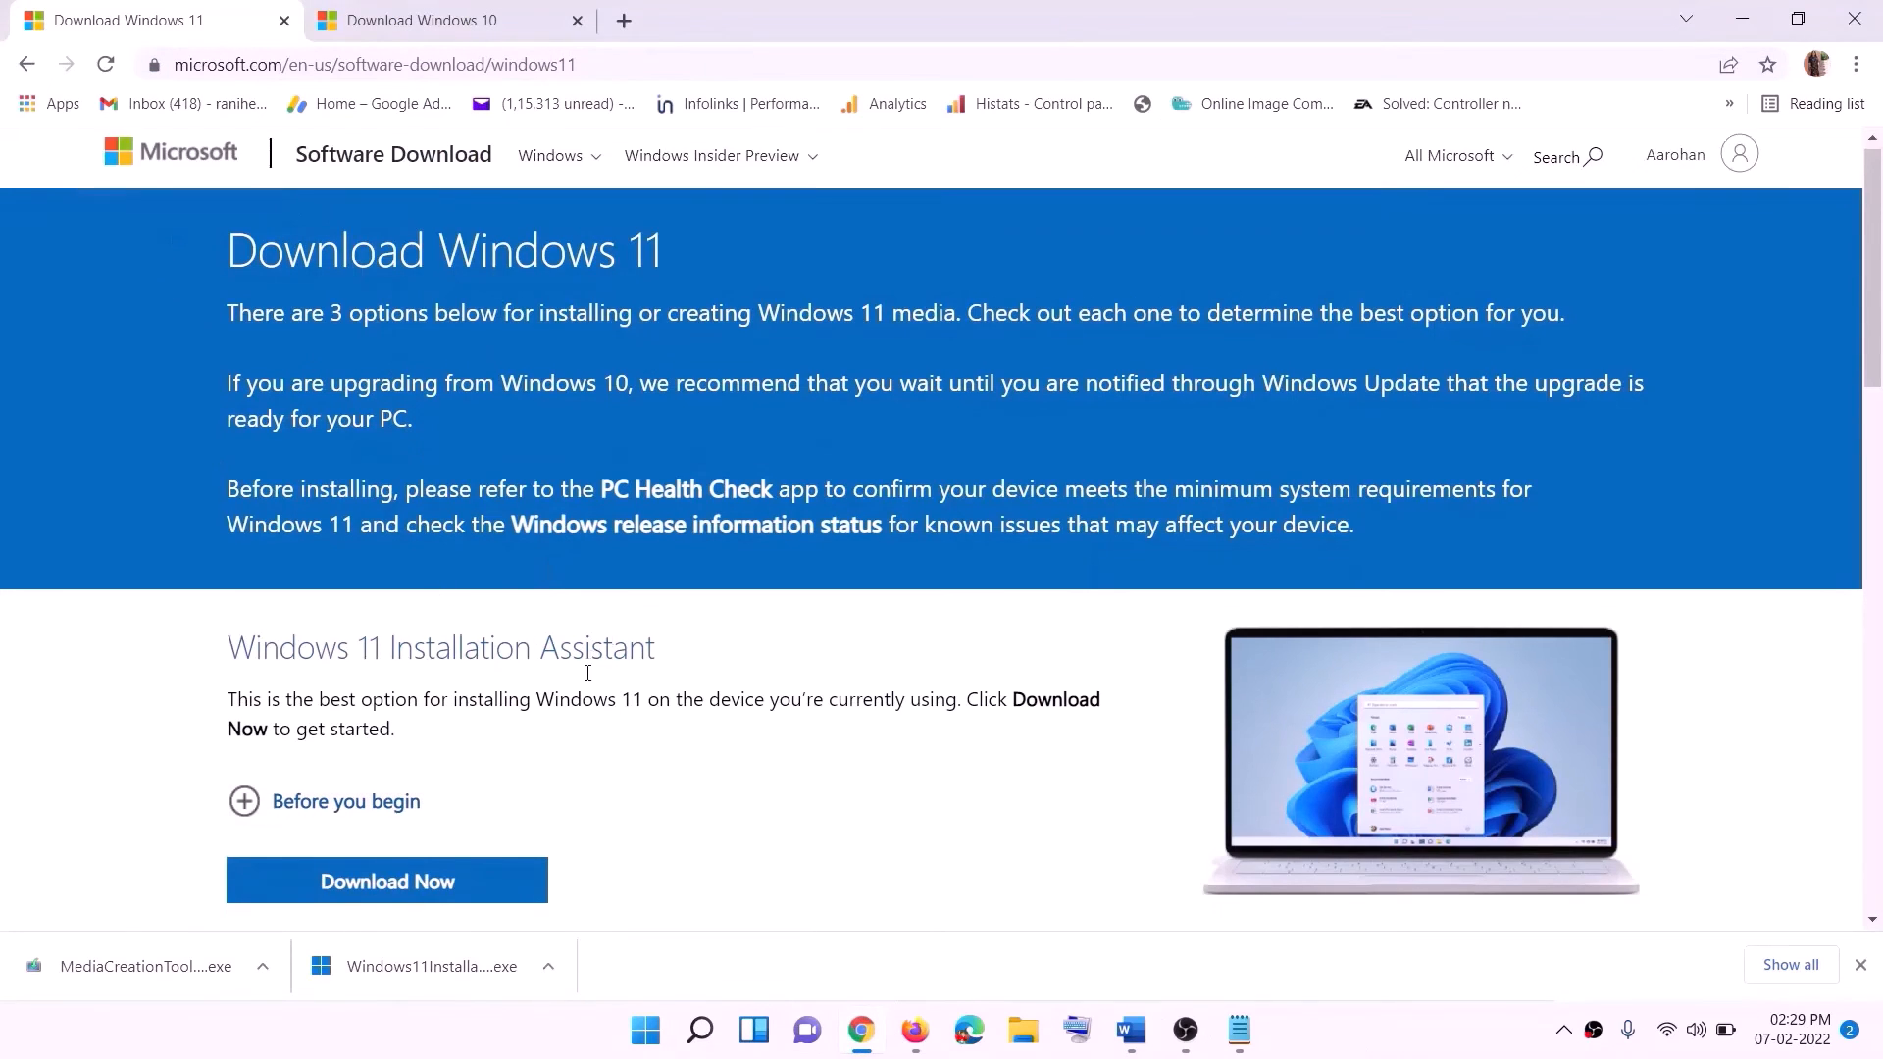
{"action": "scroll", "coordinate": [580, 686], "scroll_direction": "down", "scroll_amount": 5}
{"action": "left_click_drag", "start_coordinate": [351, 582], "coordinate": [544, 583]}
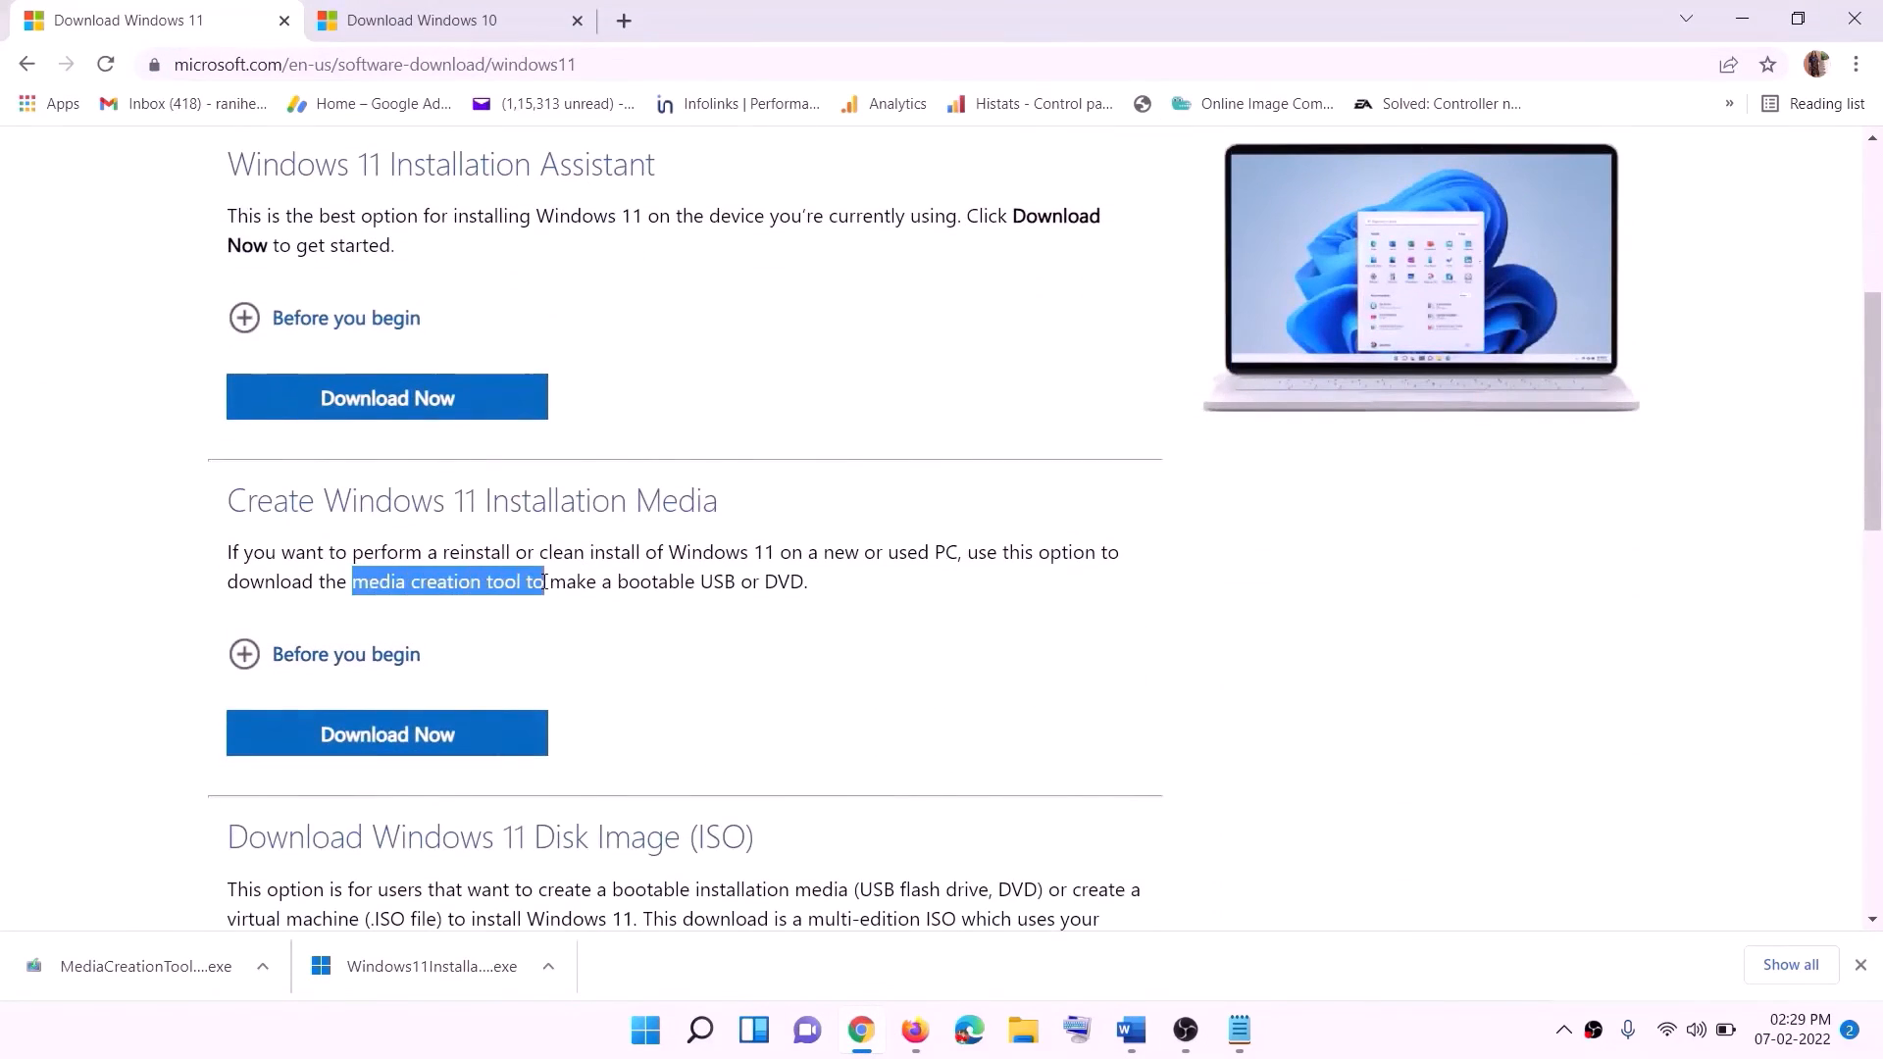
{"action": "left_click", "coordinate": [374, 748]}
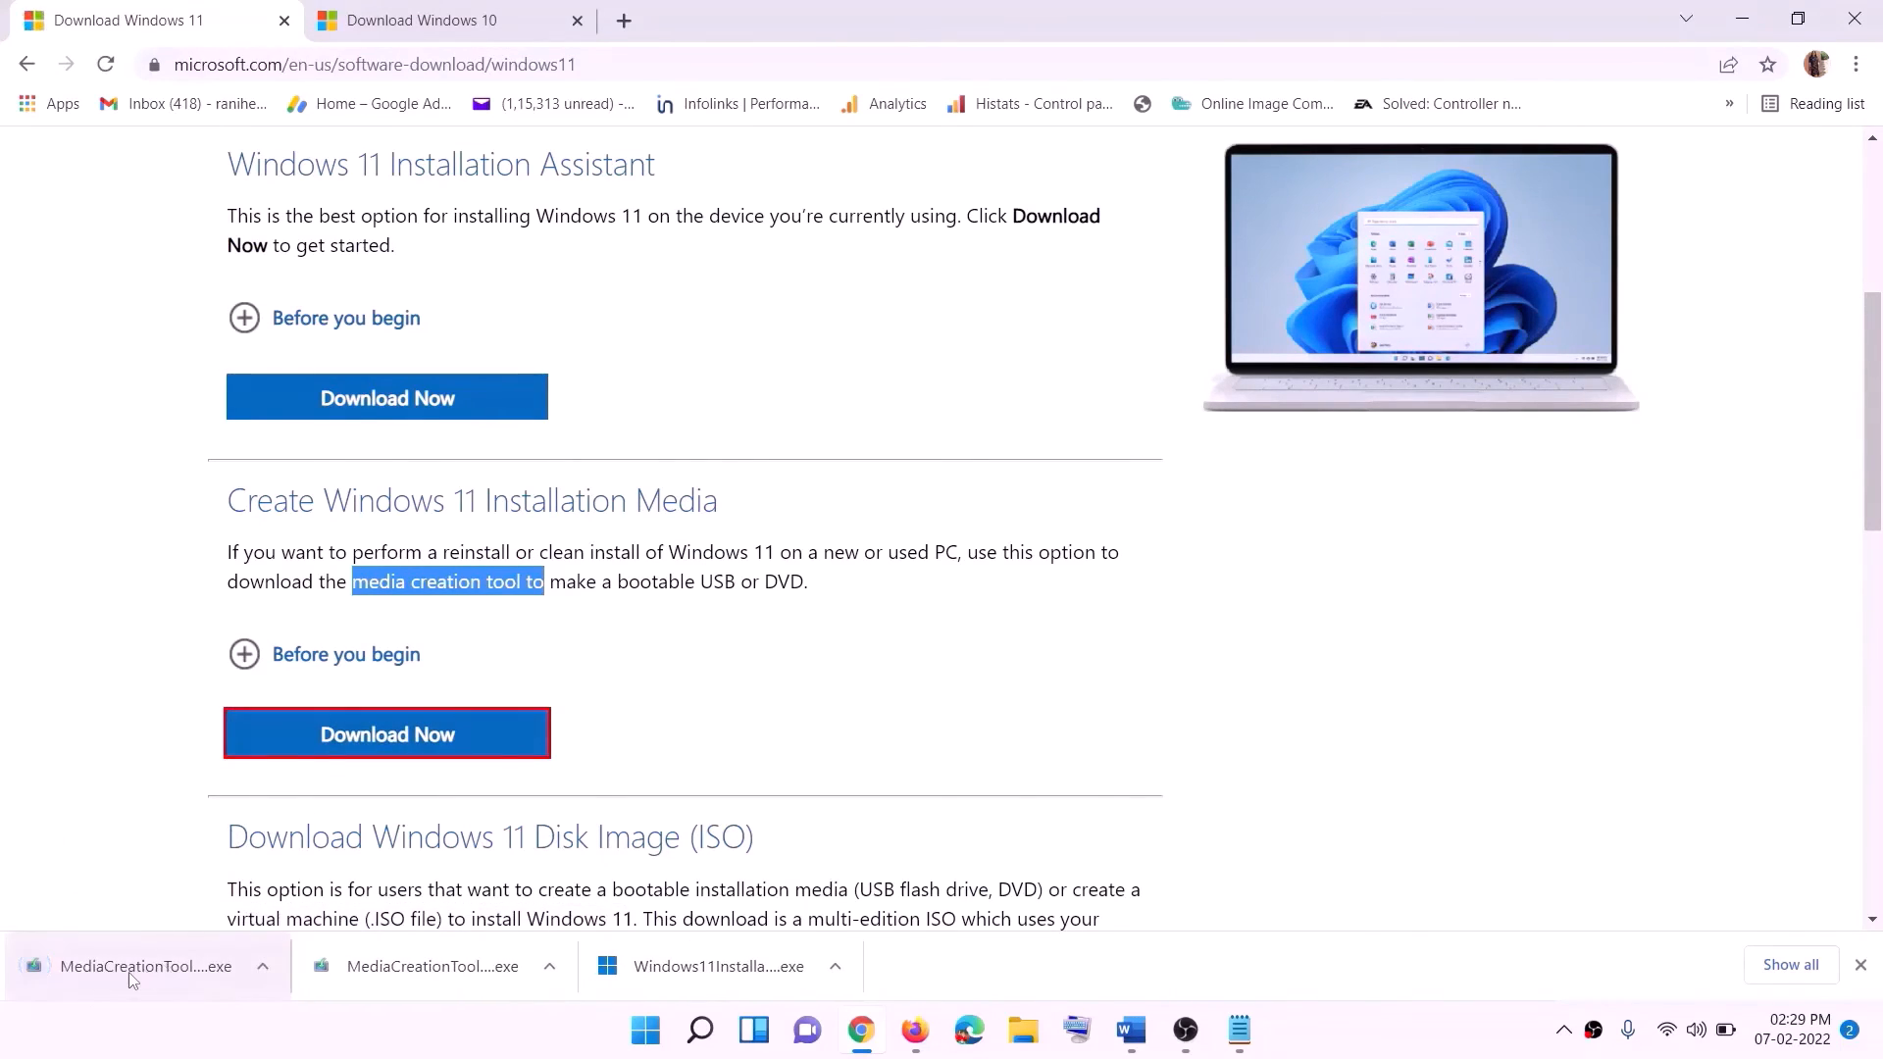
Run the downloaded media creation tool with permission to make changes, and accept the Windows 11 Setup license terms
{"action": "left_click", "coordinate": [40, 966]}
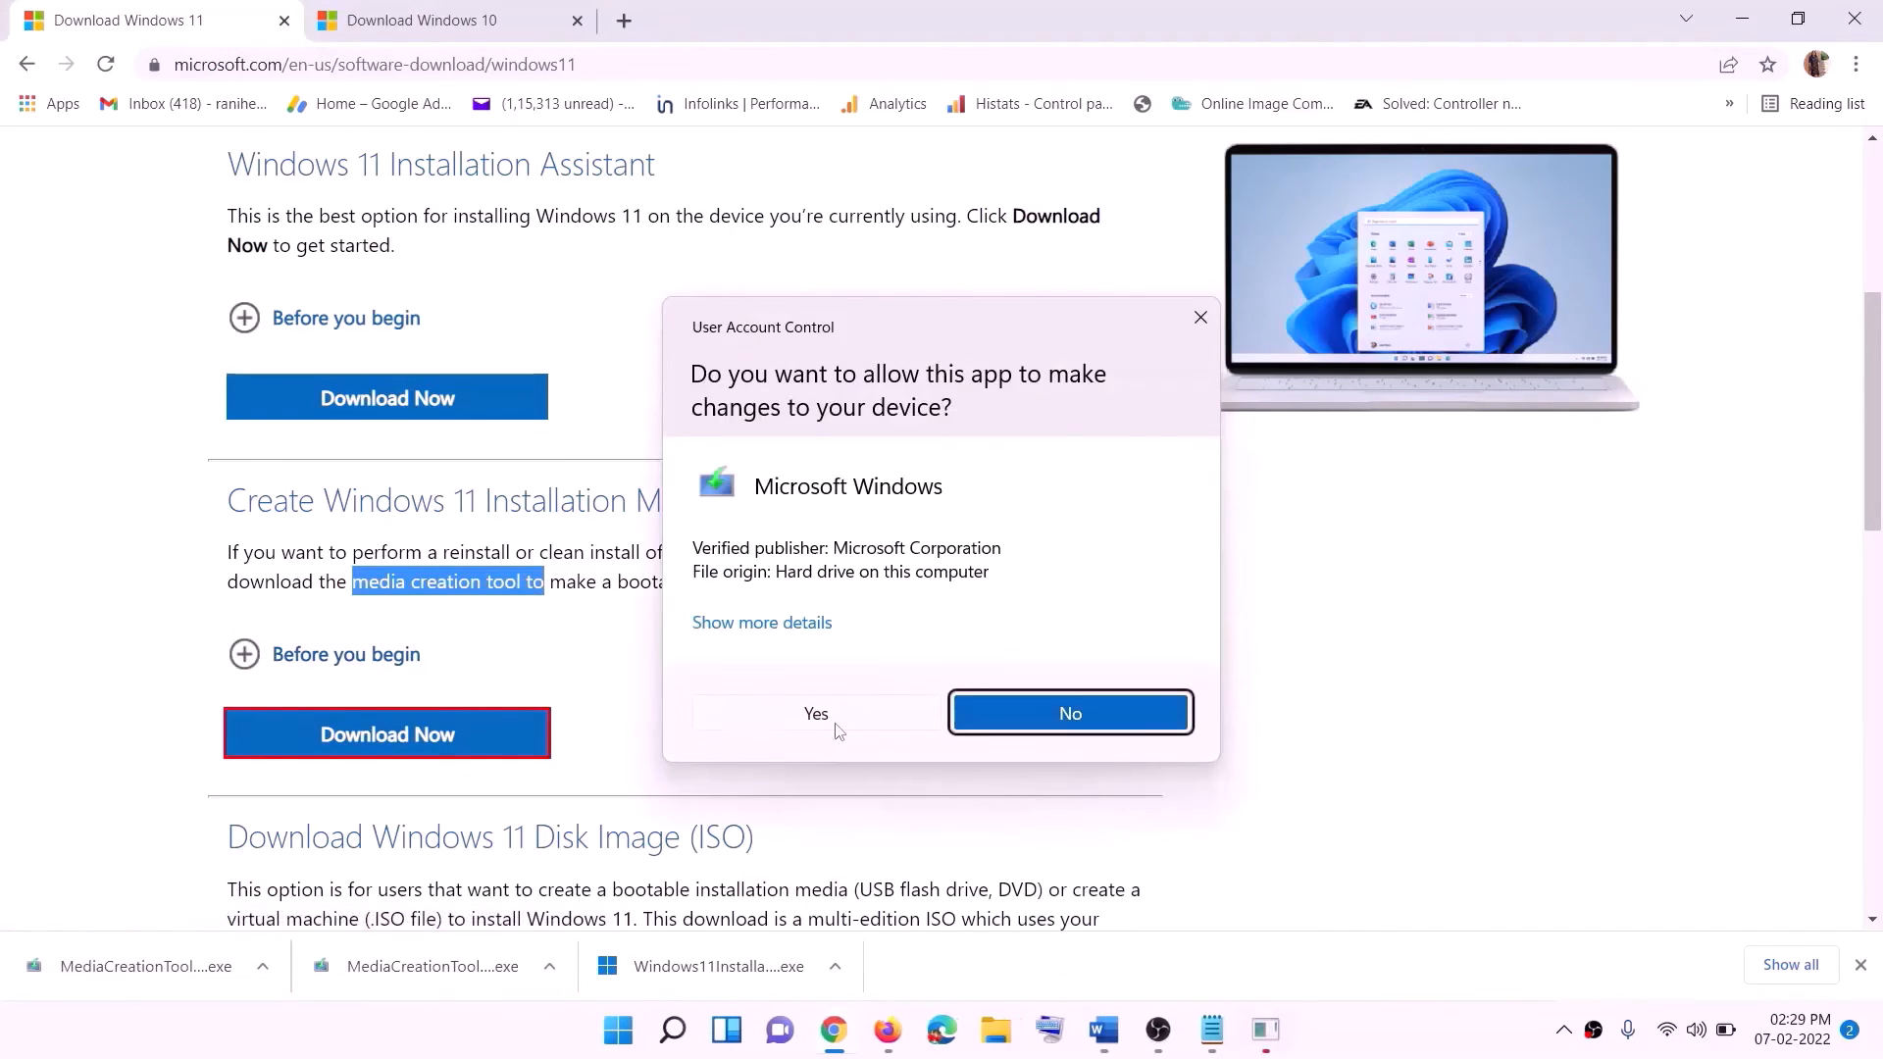
{"action": "left_click", "coordinate": [832, 723]}
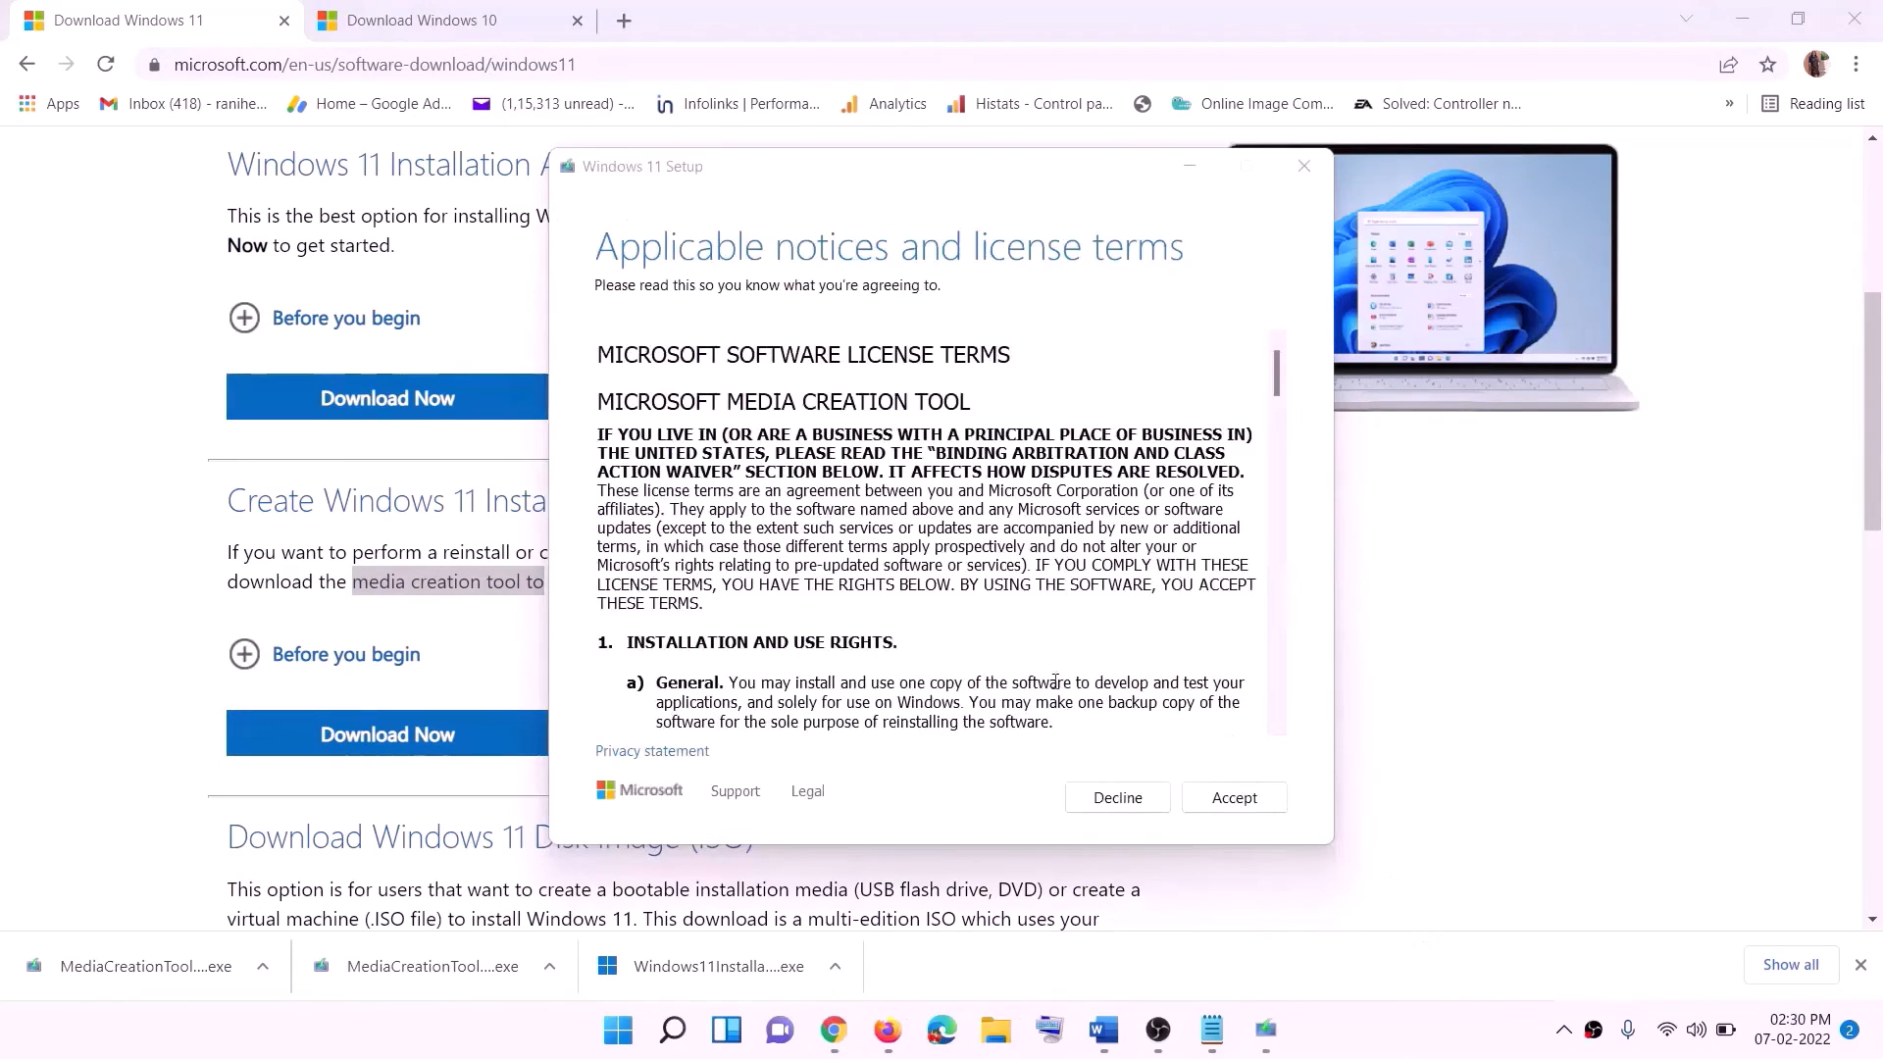
{"action": "left_click", "coordinate": [1218, 798]}
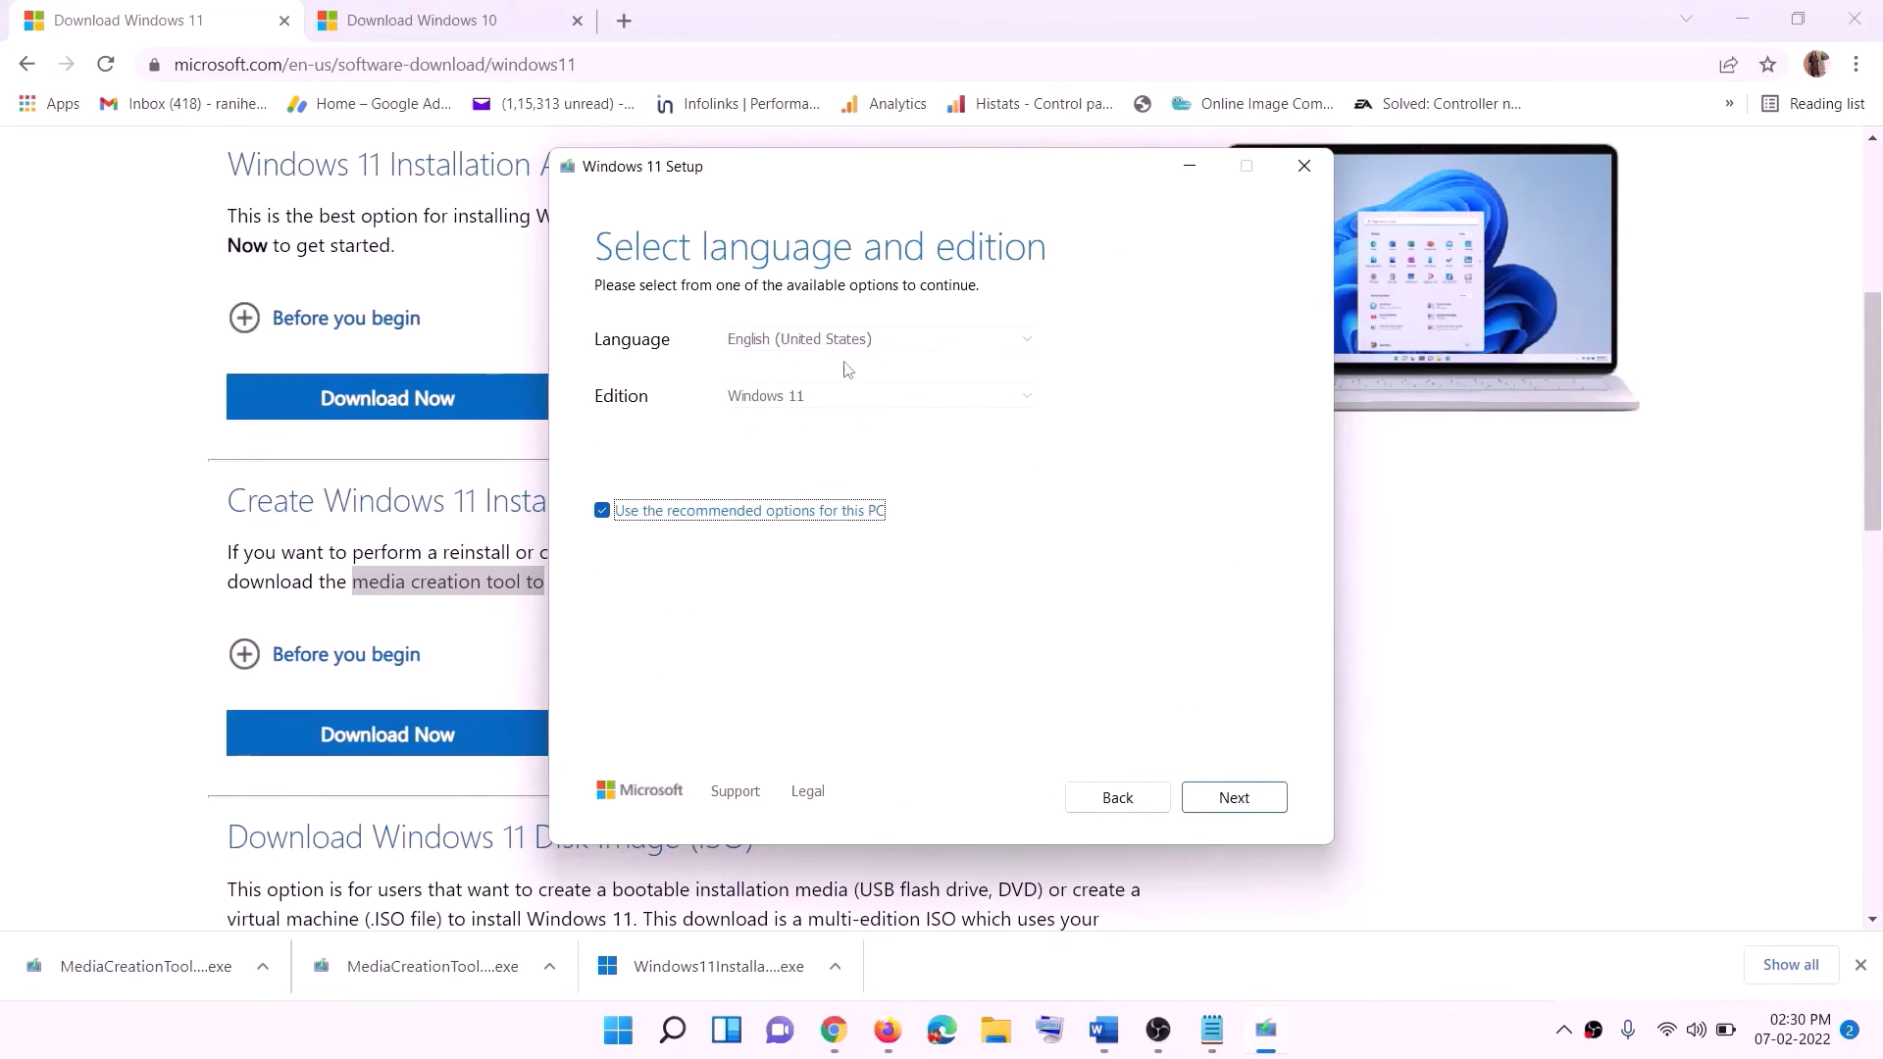
Keep the recommended language and edition, choose ISO file as the media, and save it as Windows on the Desktop
{"action": "left_click", "coordinate": [1220, 797]}
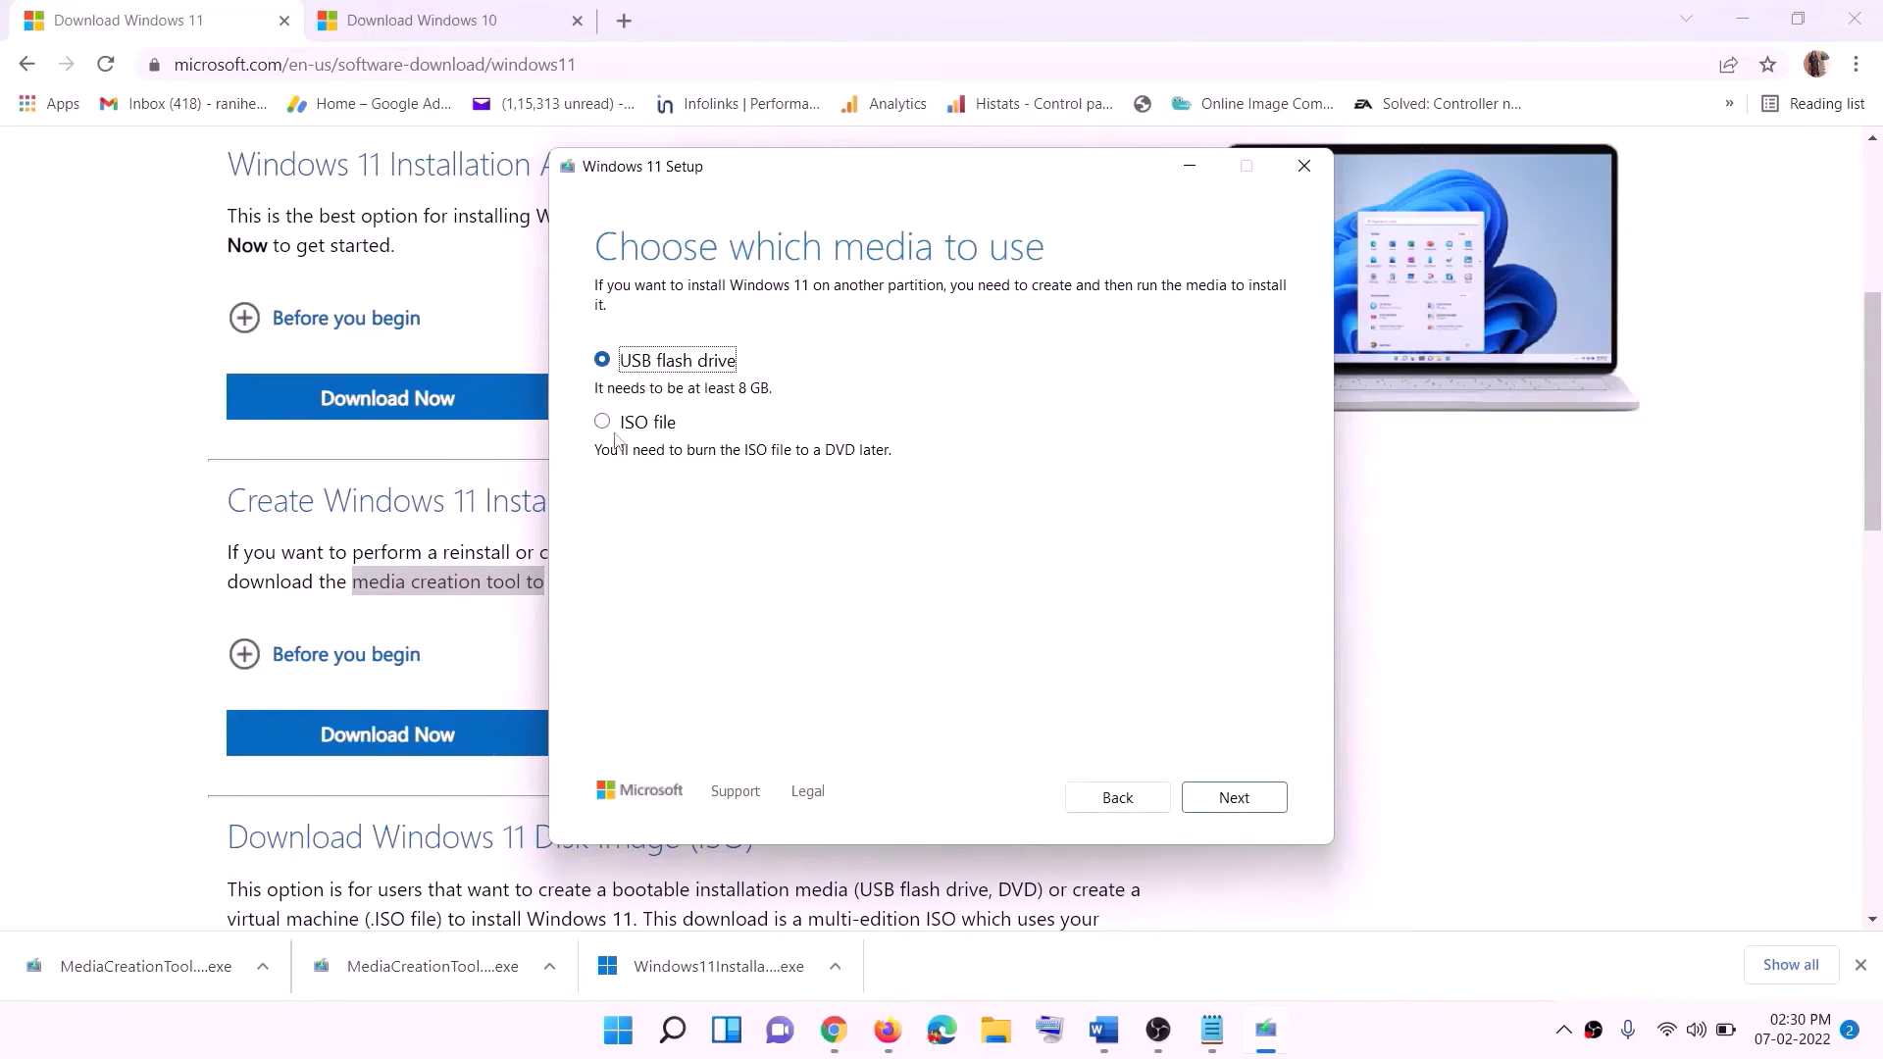
{"action": "left_click", "coordinate": [663, 424]}
{"action": "left_click", "coordinate": [1238, 797]}
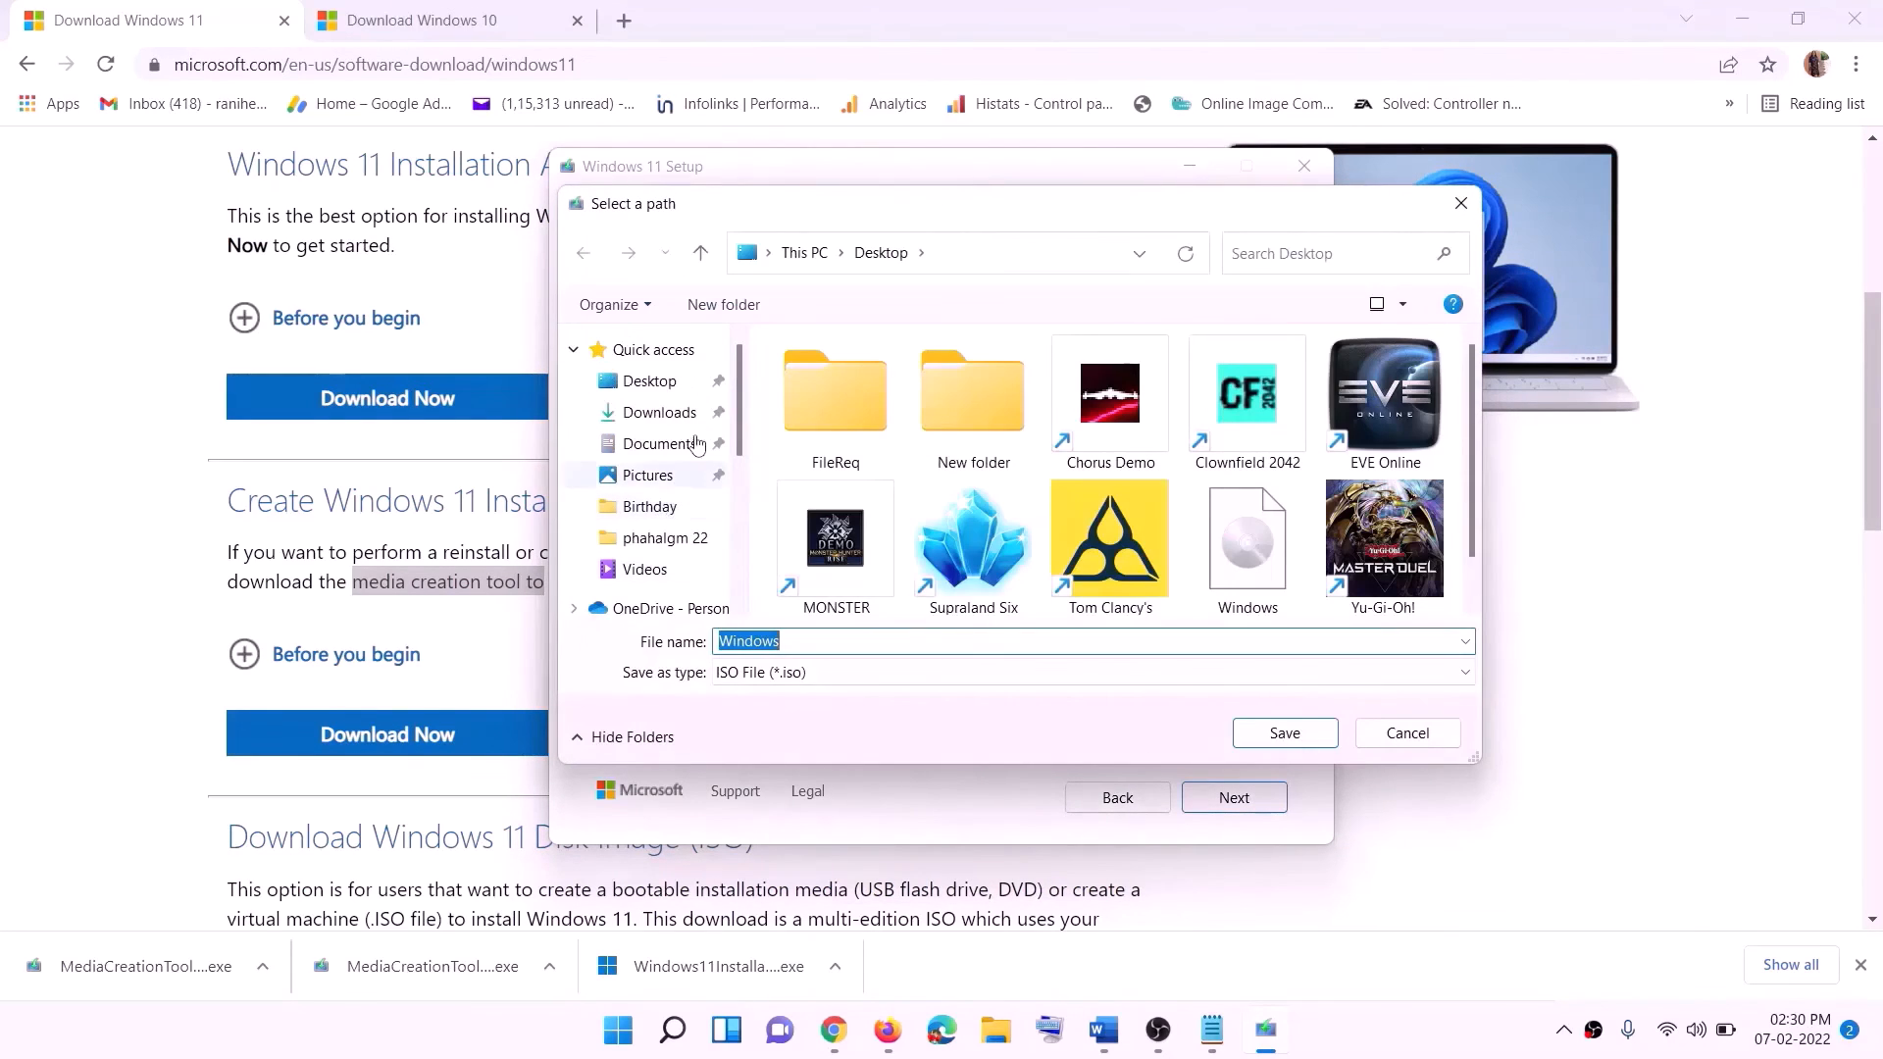
{"action": "left_click", "coordinate": [648, 385]}
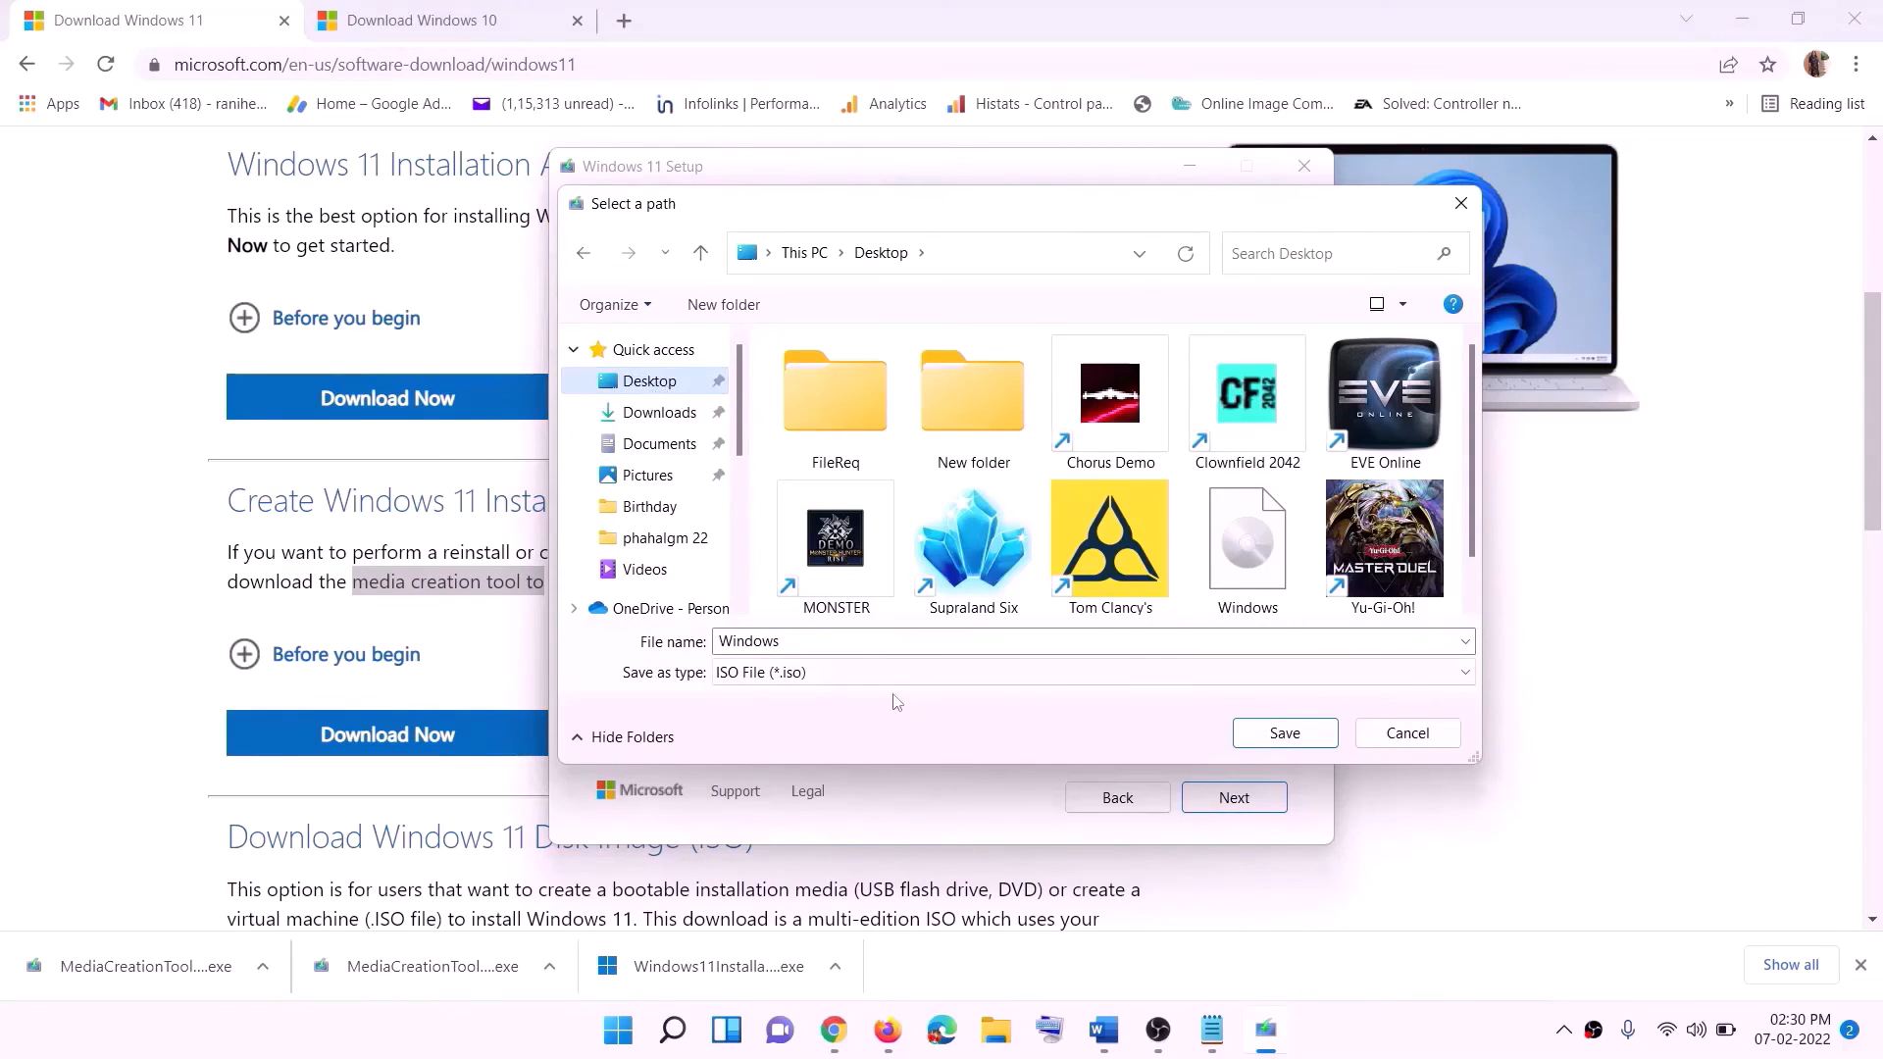
{"action": "left_click", "coordinate": [1284, 734]}
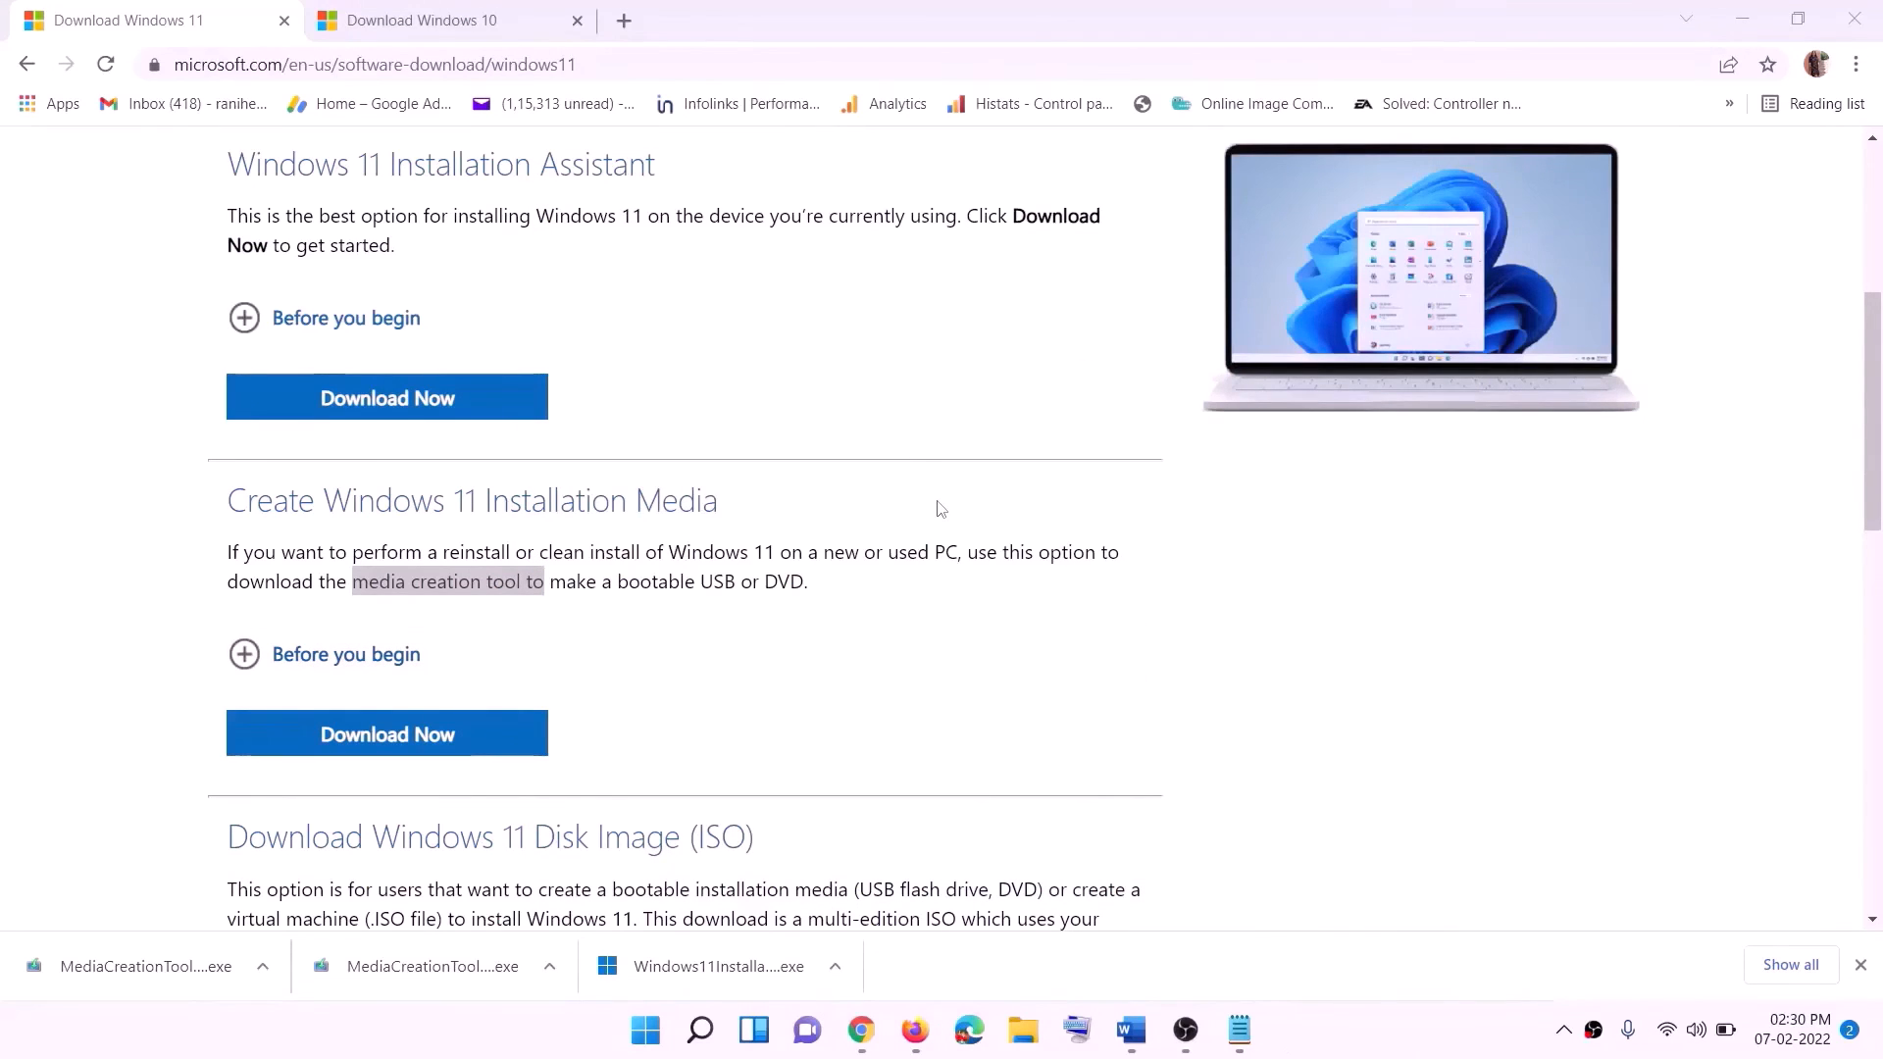
Show the desktop, move the Windows ISO file just above the Firefox shortcut, and open it
{"action": "key", "text": "super+d"}
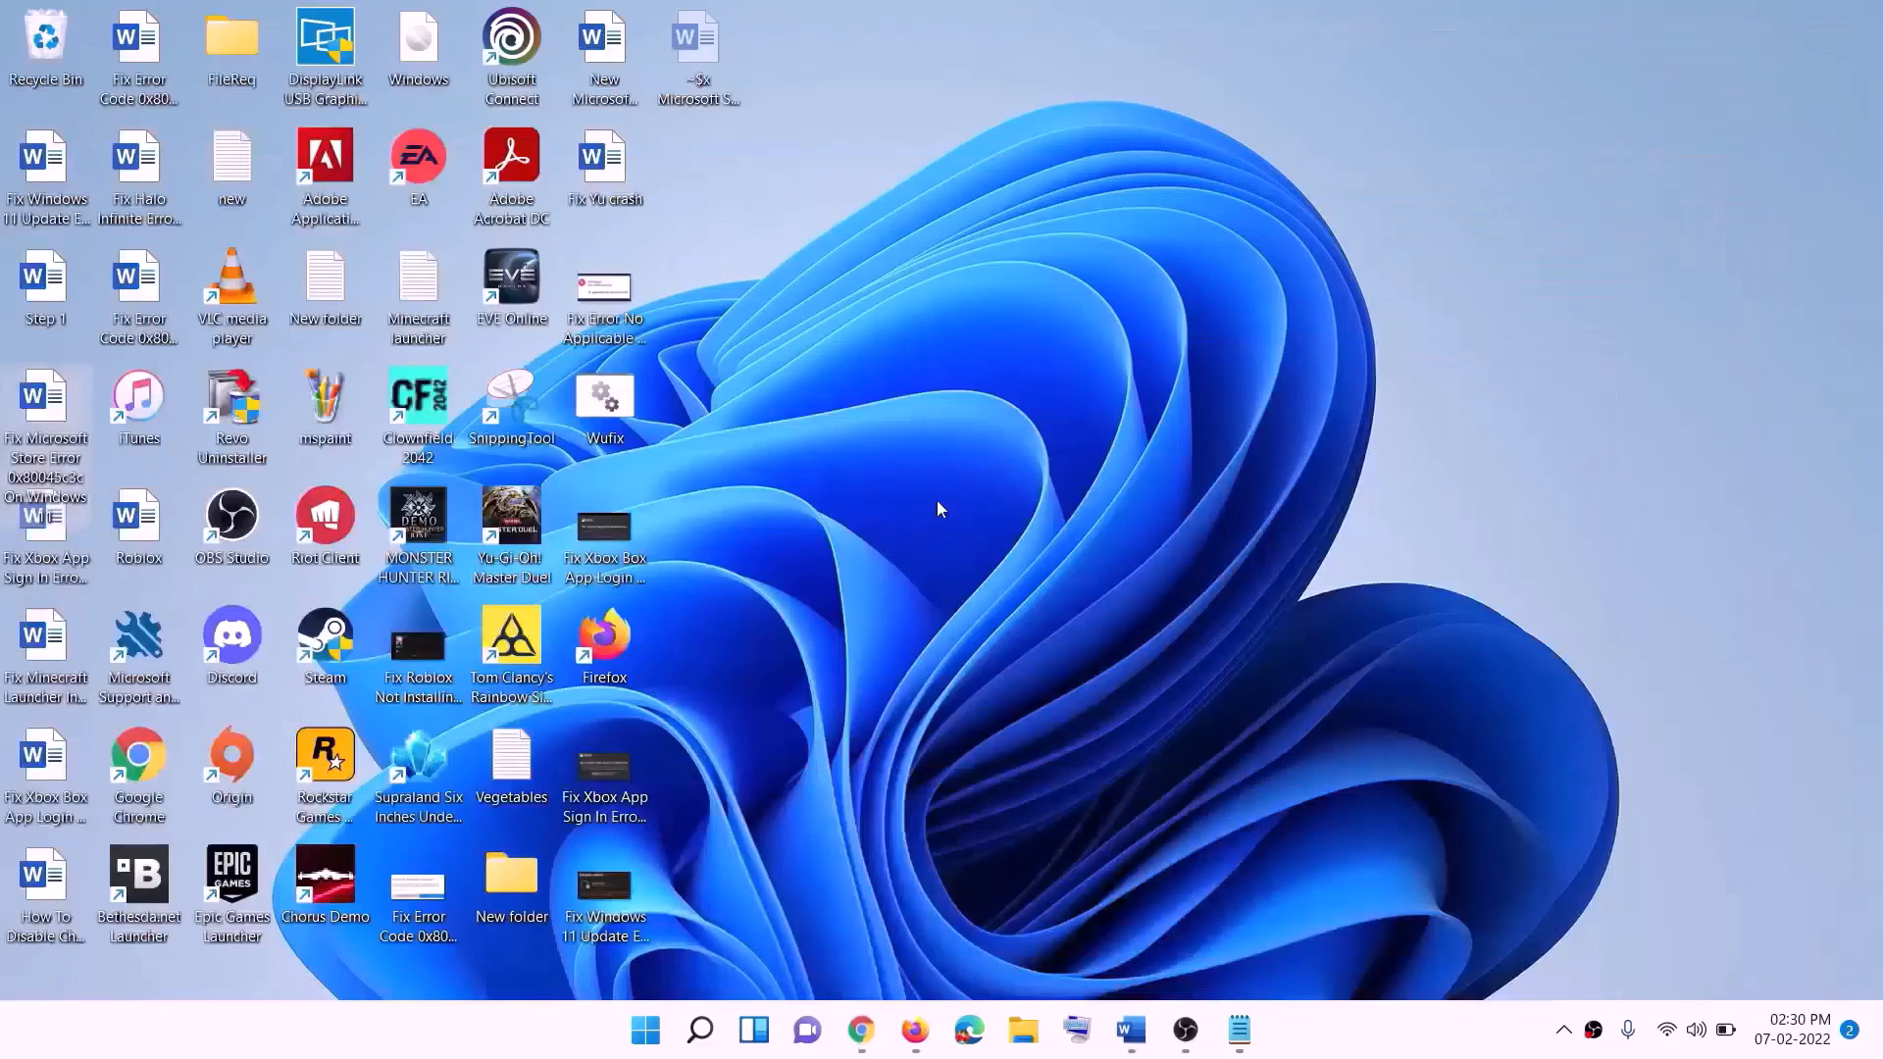
{"action": "left_click_drag", "start_coordinate": [440, 51], "coordinate": [609, 533]}
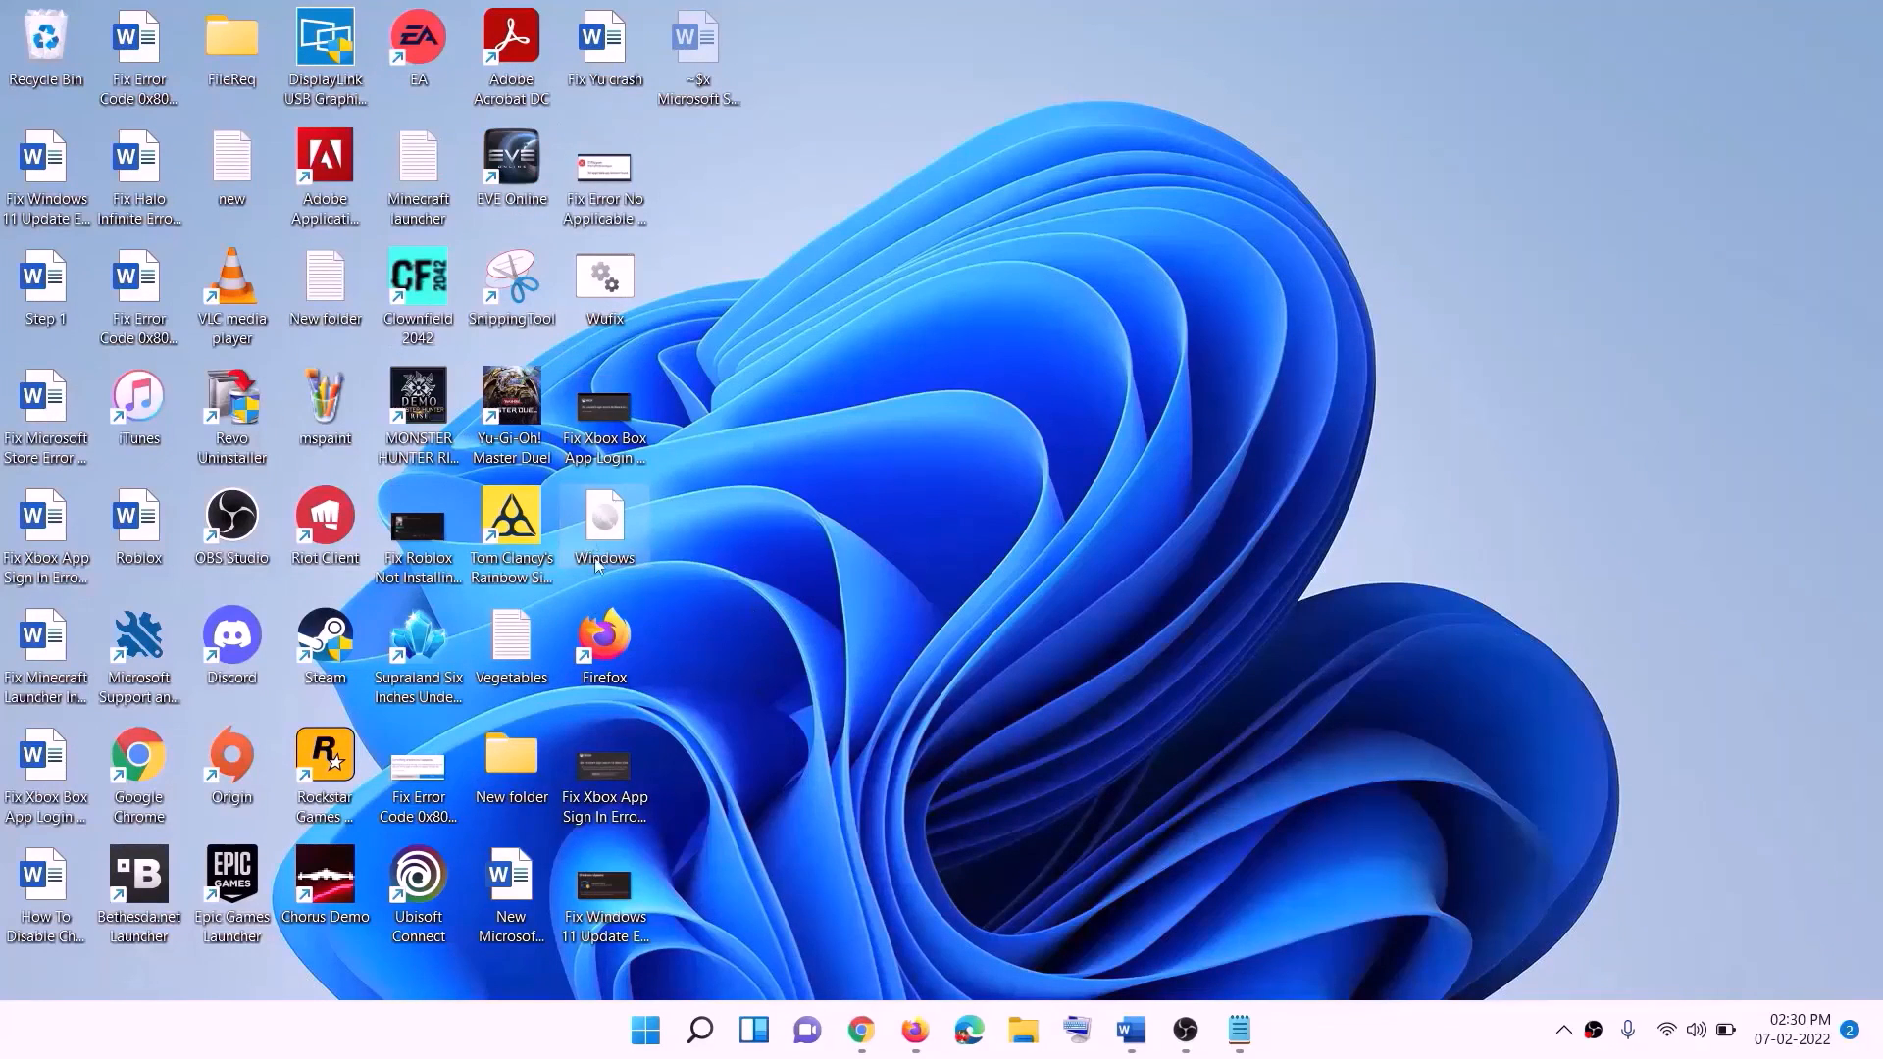
{"action": "double_click", "coordinate": [620, 539]}
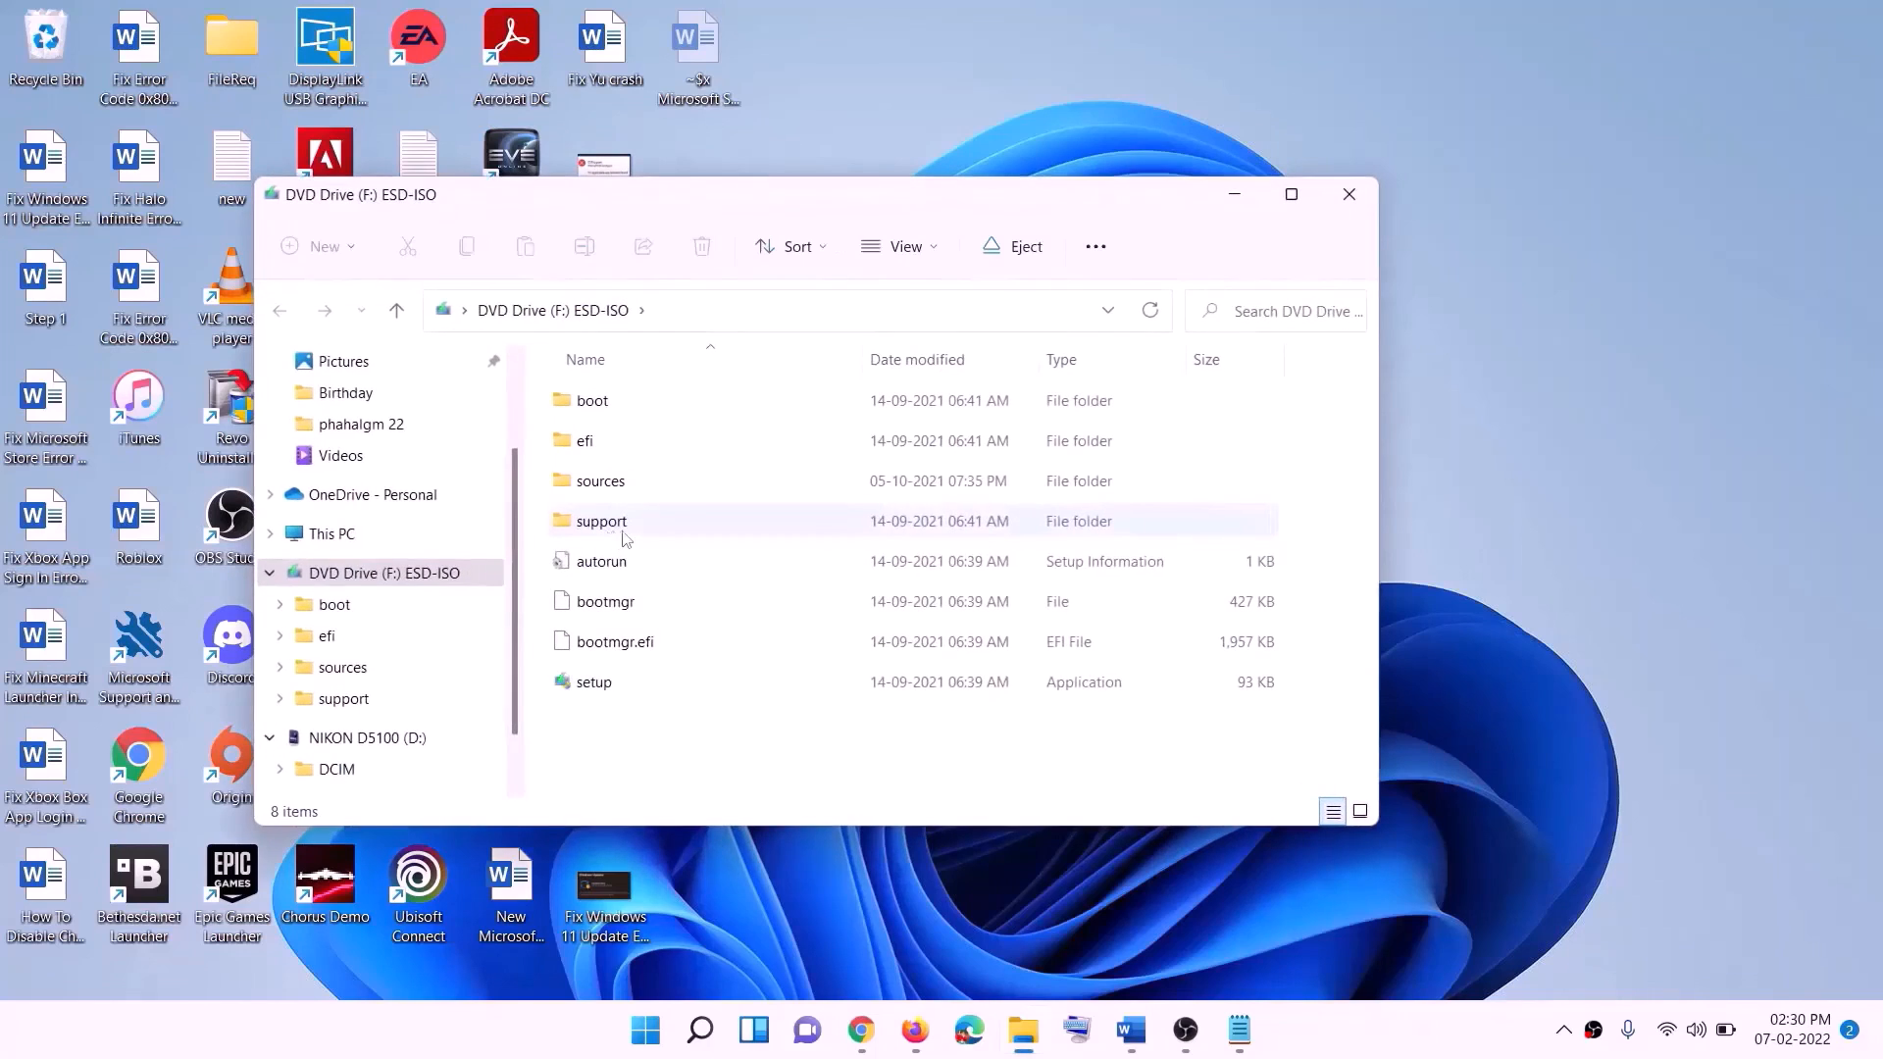
Run setup from the ESD-ISO drive with permission to make changes, and proceed past the Install Windows 11 page
{"action": "left_click", "coordinate": [596, 689]}
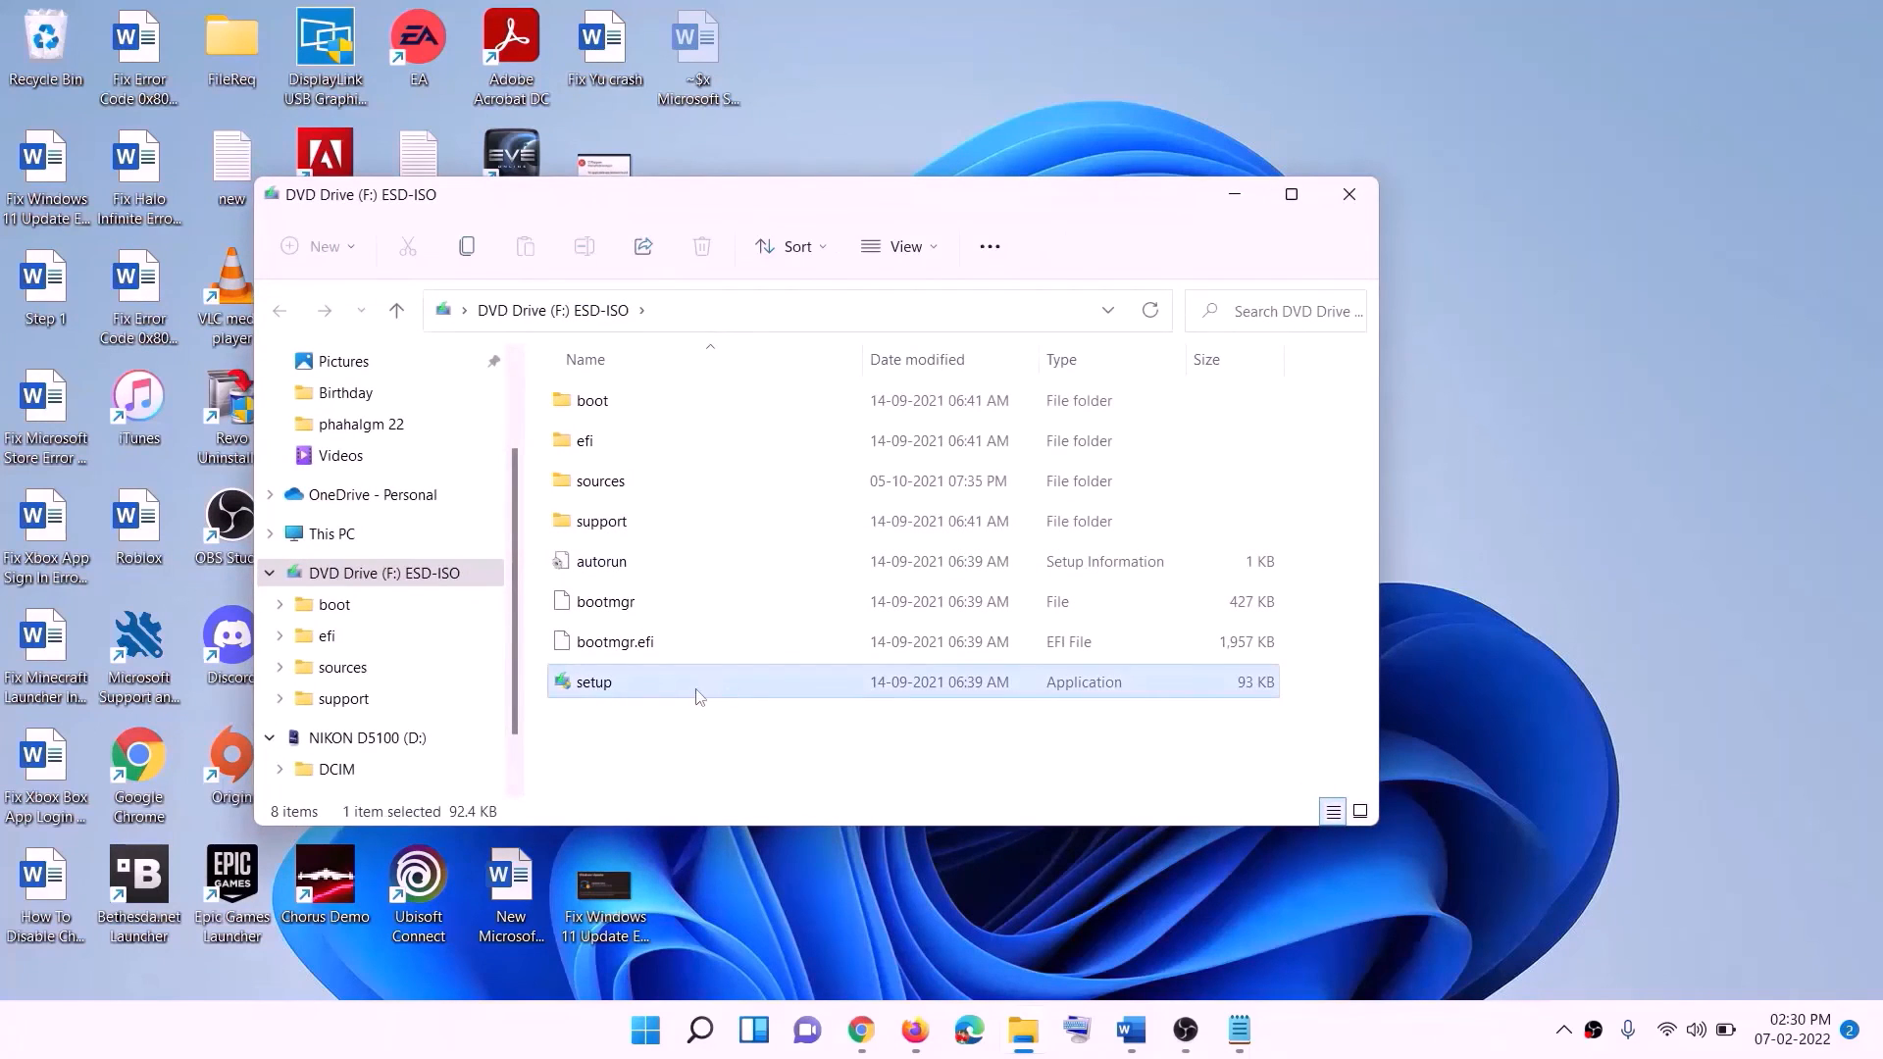
{"action": "double_click", "coordinate": [641, 682]}
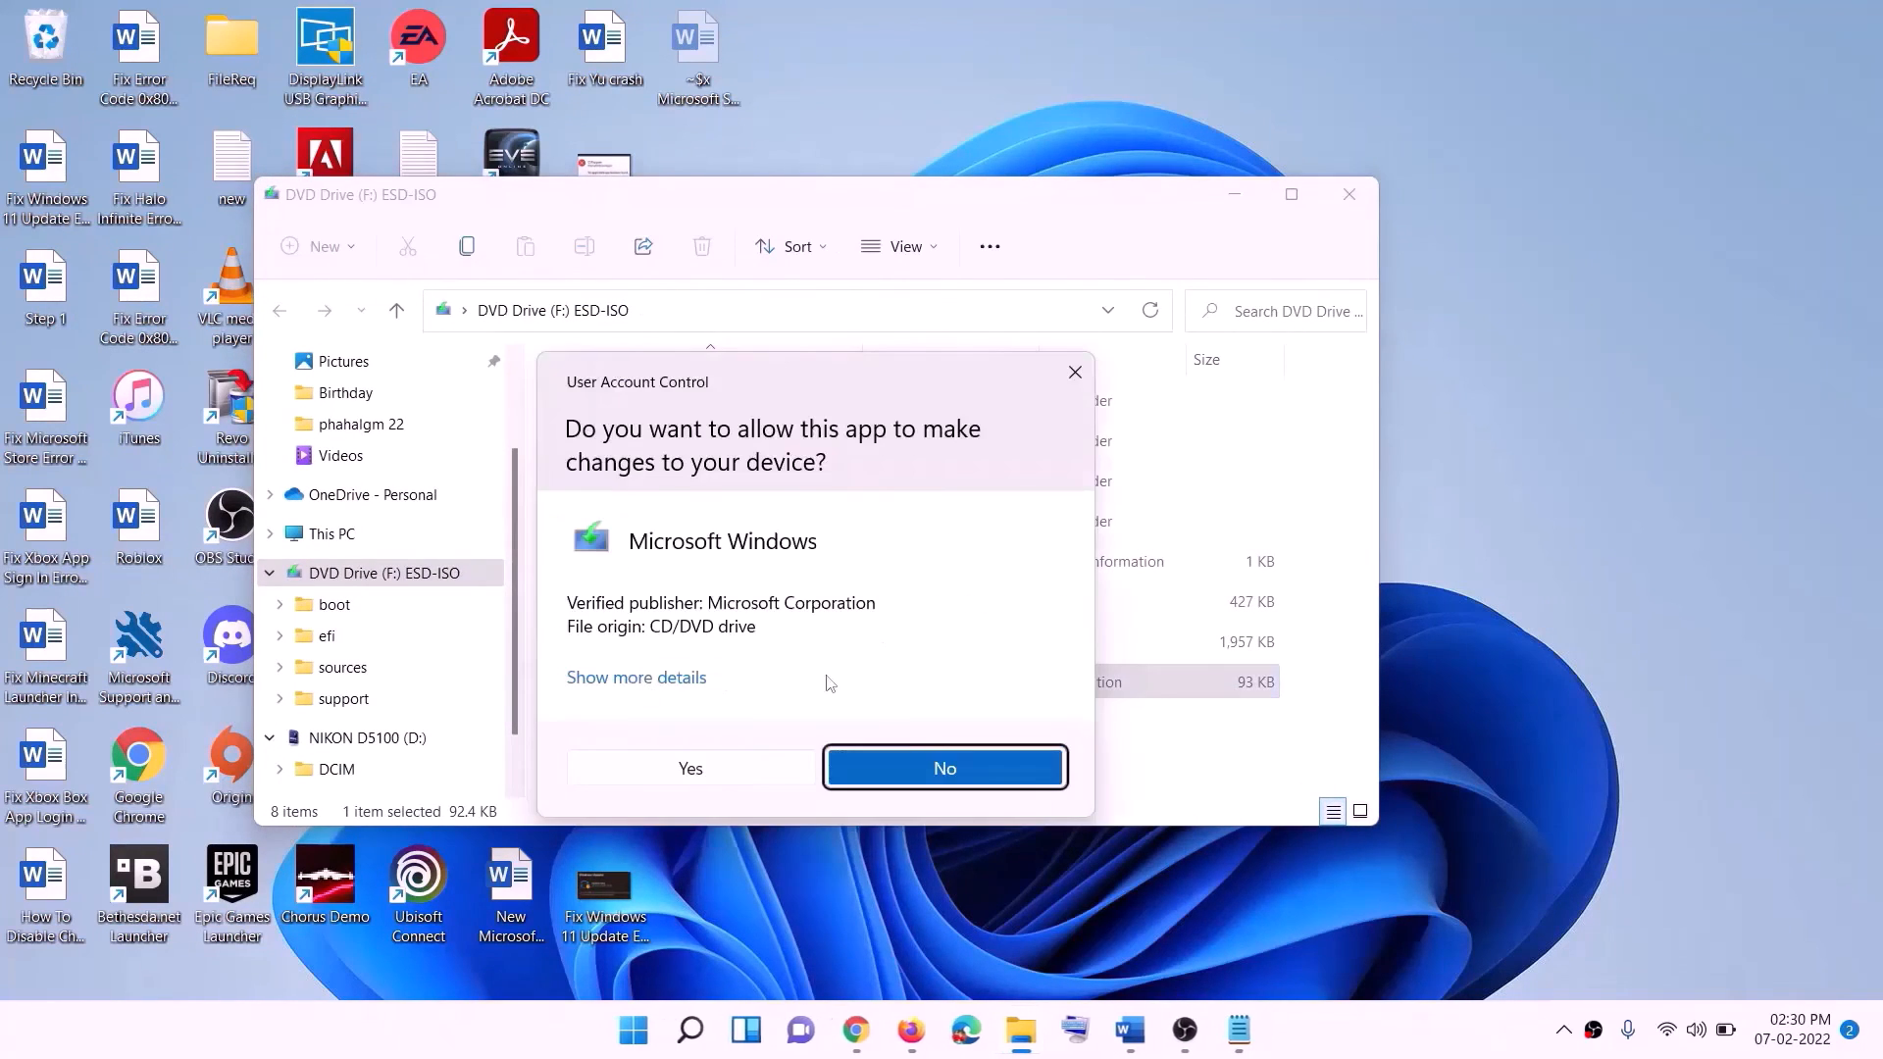
{"action": "left_click", "coordinate": [756, 769]}
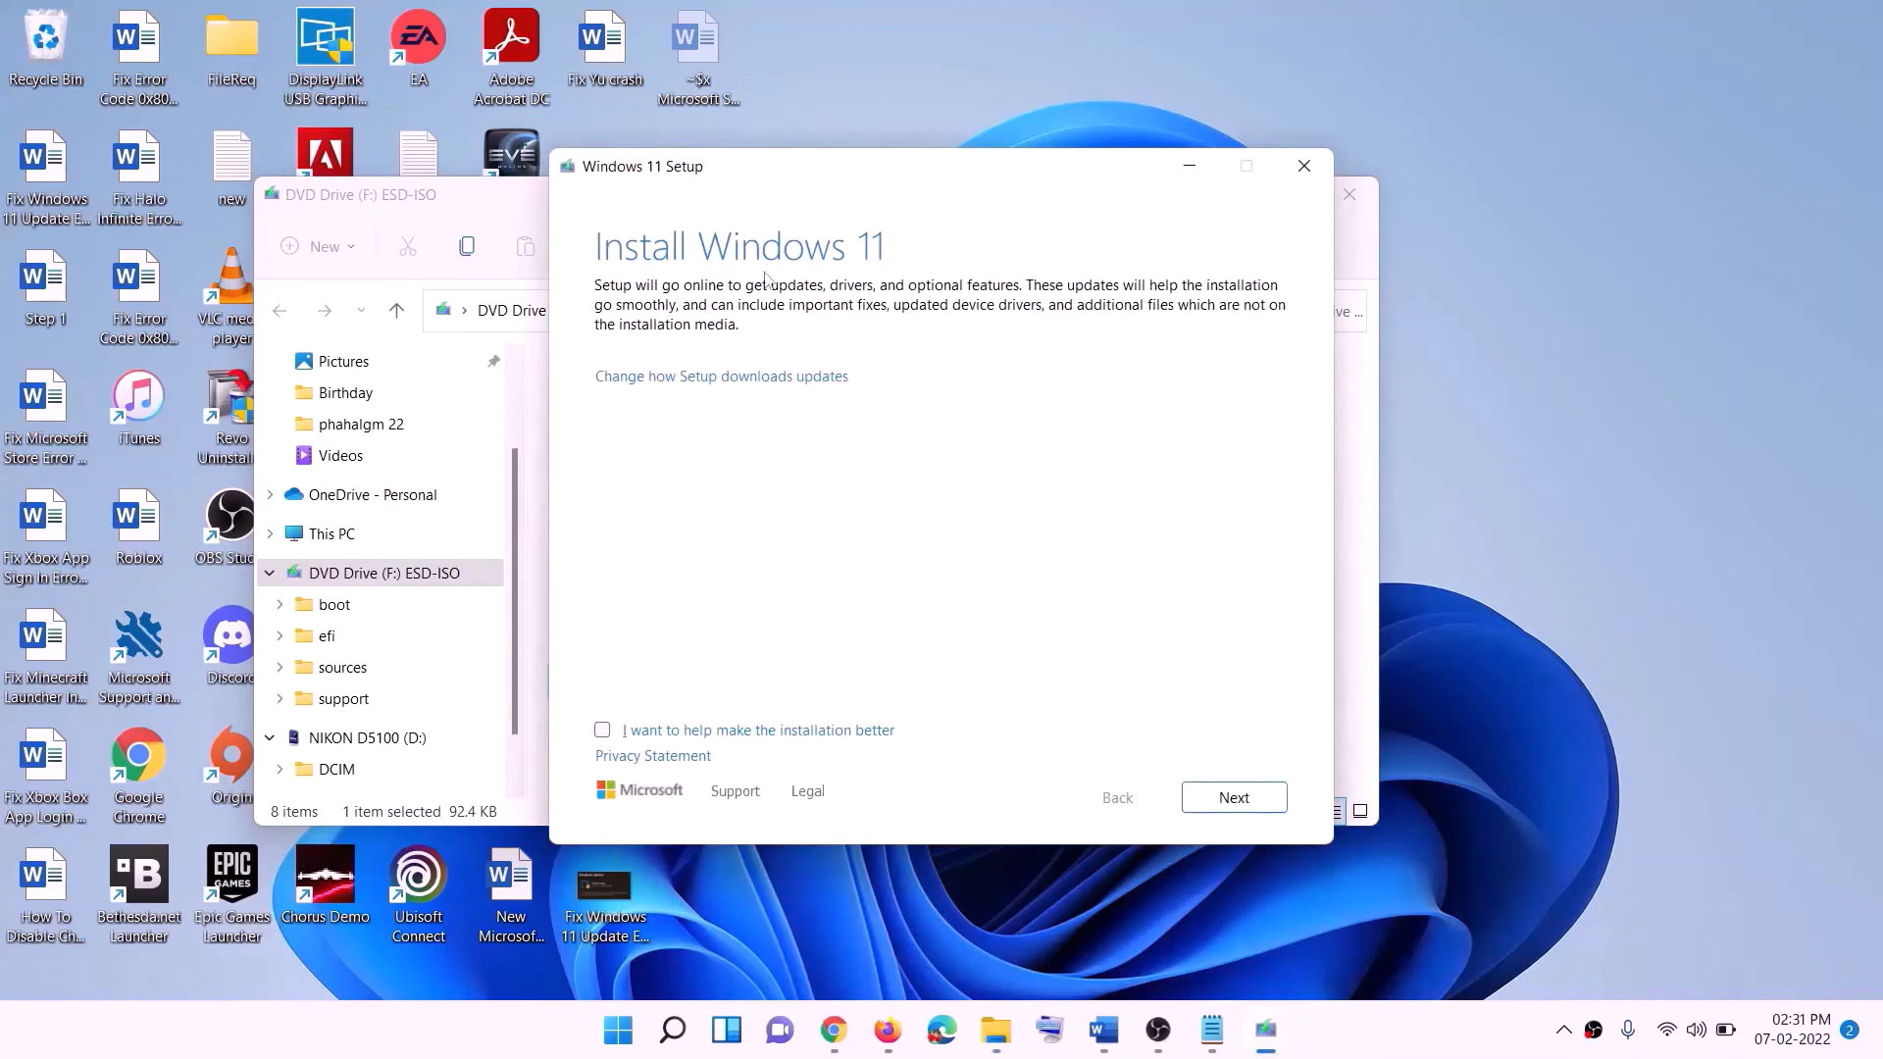
{"action": "left_click", "coordinate": [1240, 798]}
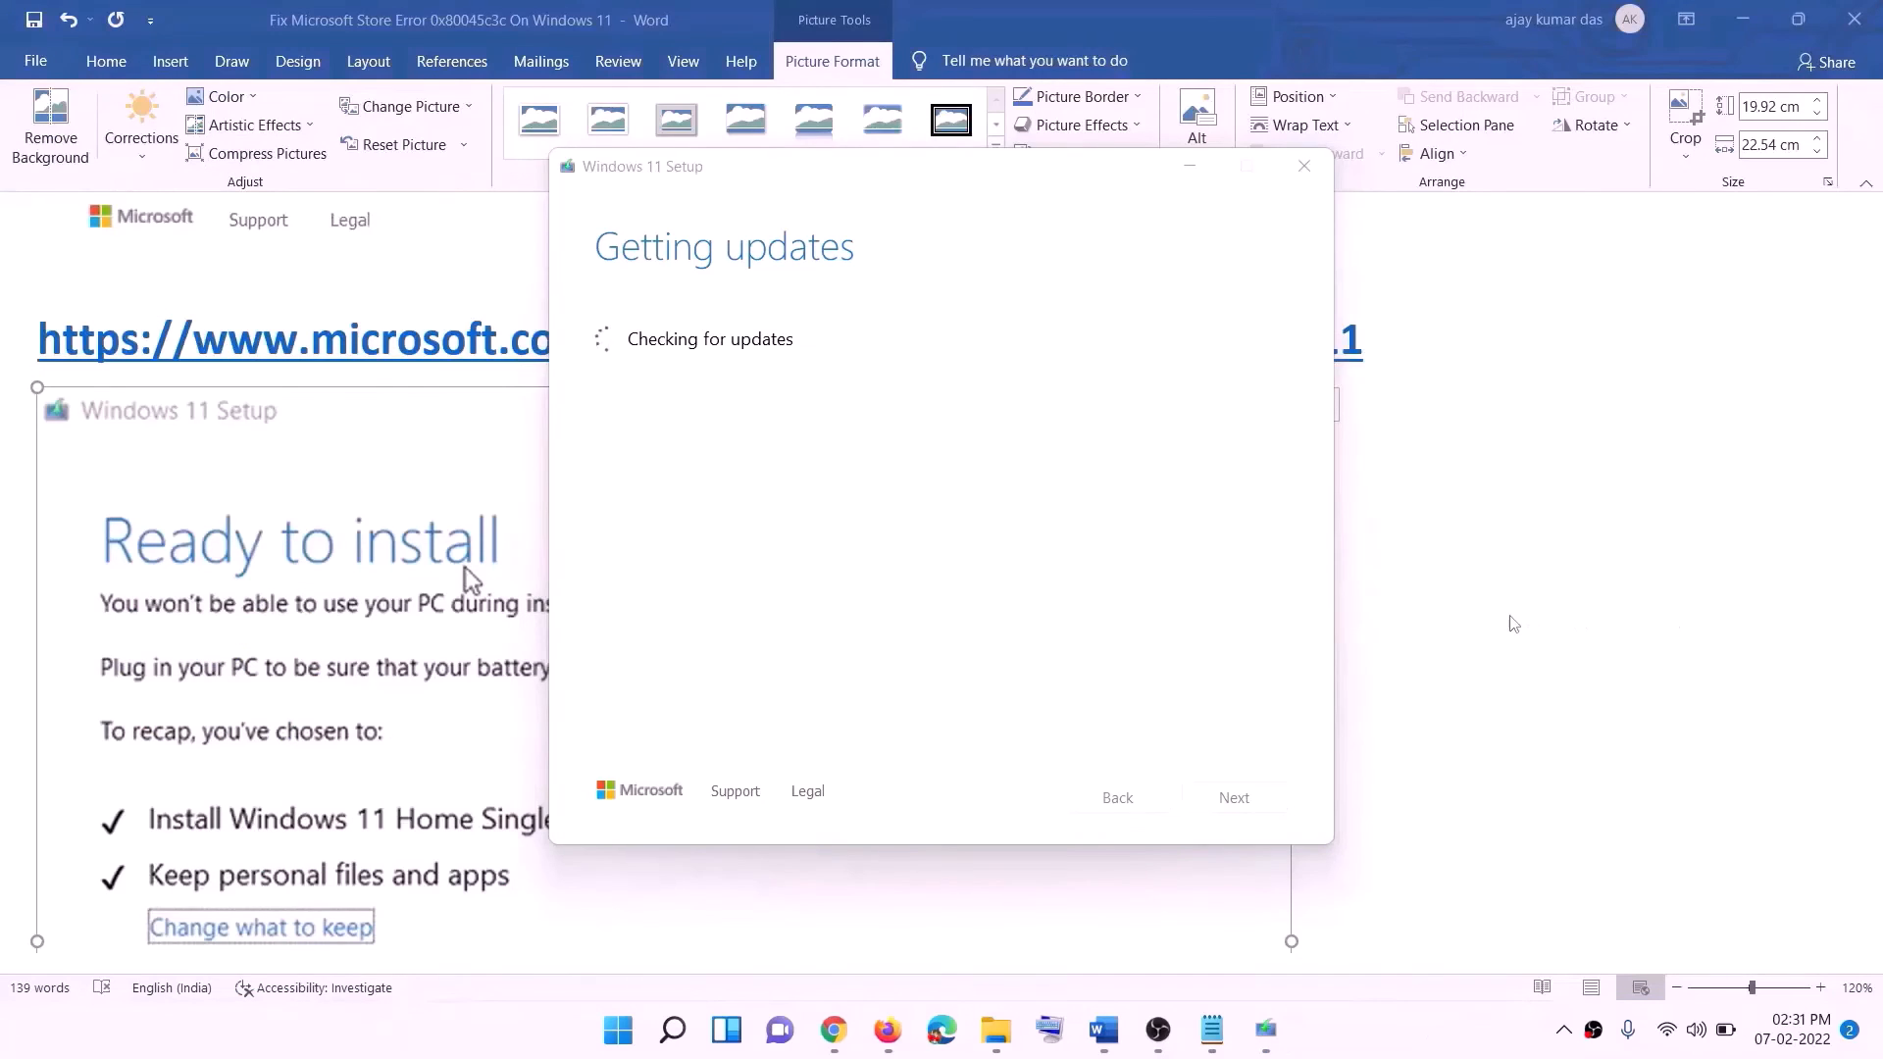
Switch to Word and examine the Windows 11 Ready to install screenshot, including what is kept and the Install option
{"action": "left_click", "coordinate": [1509, 620]}
{"action": "scroll", "coordinate": [521, 444], "scroll_direction": "down", "scroll_amount": 3}
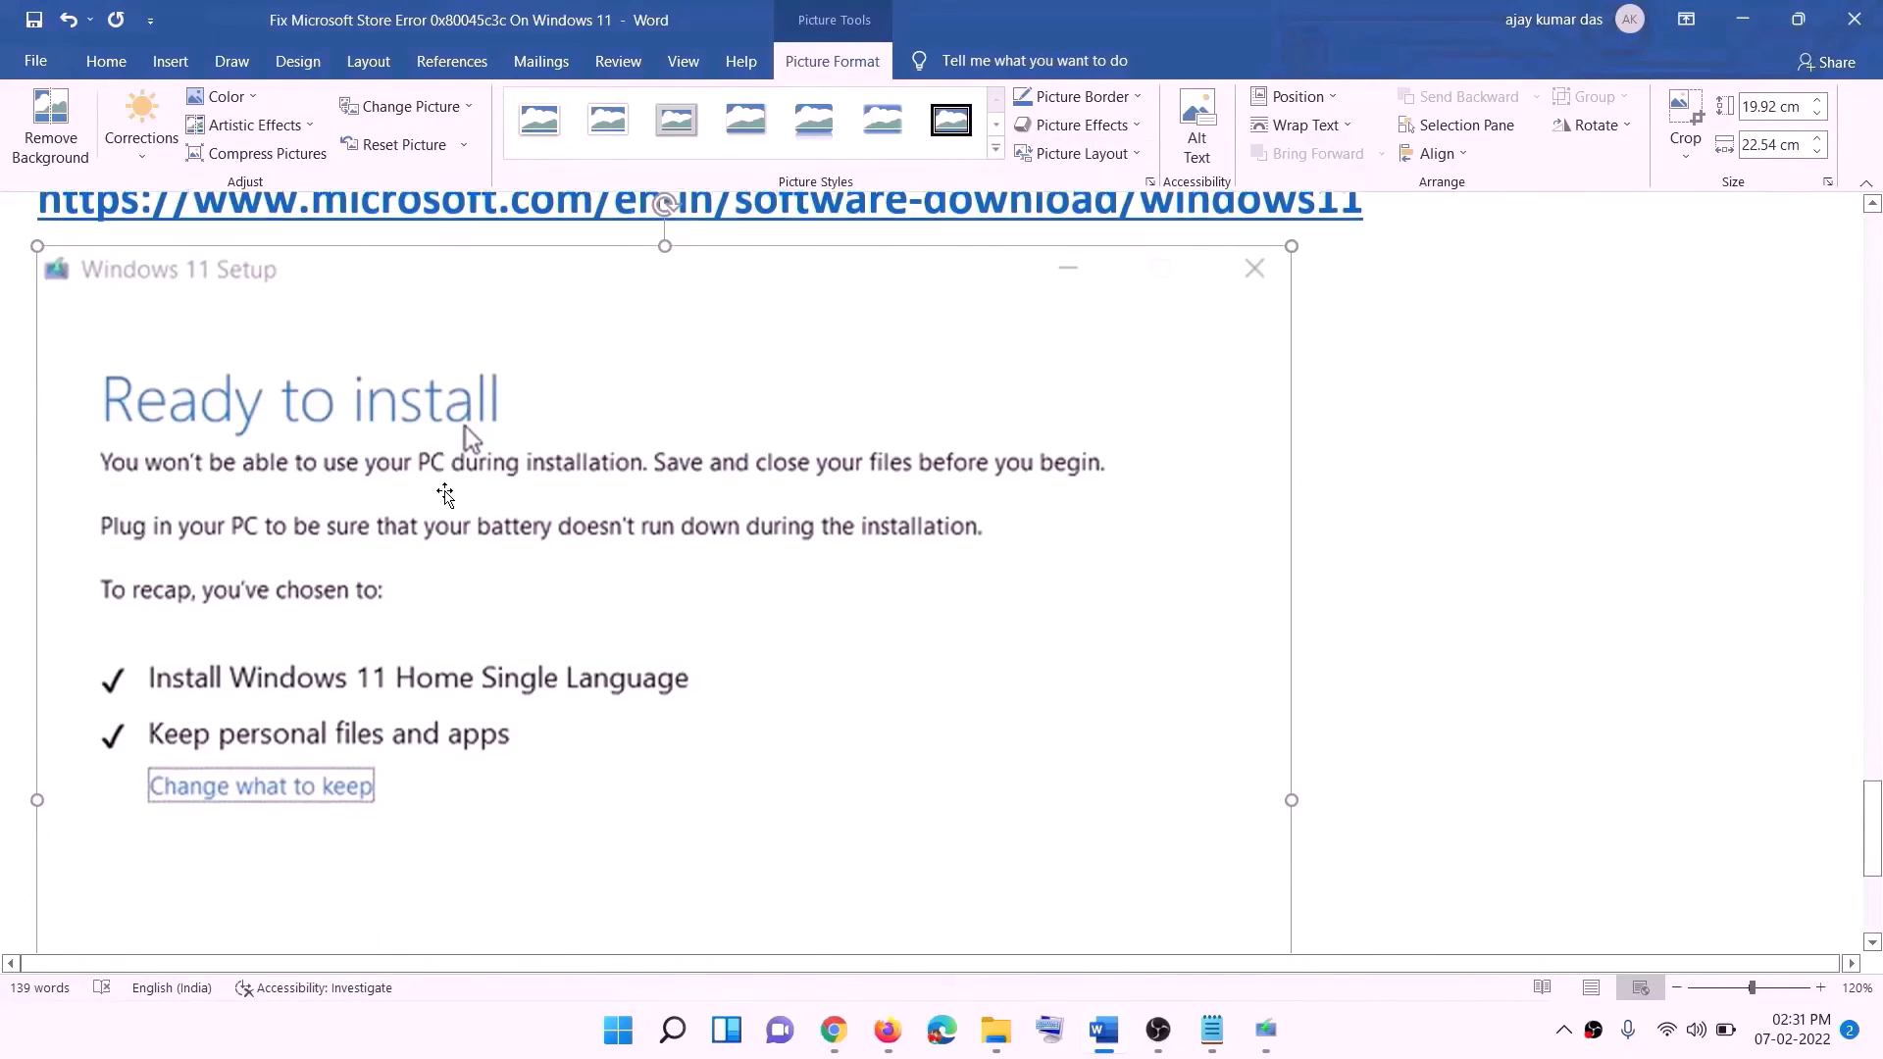
{"action": "scroll", "coordinate": [520, 357], "scroll_direction": "down", "scroll_amount": 1}
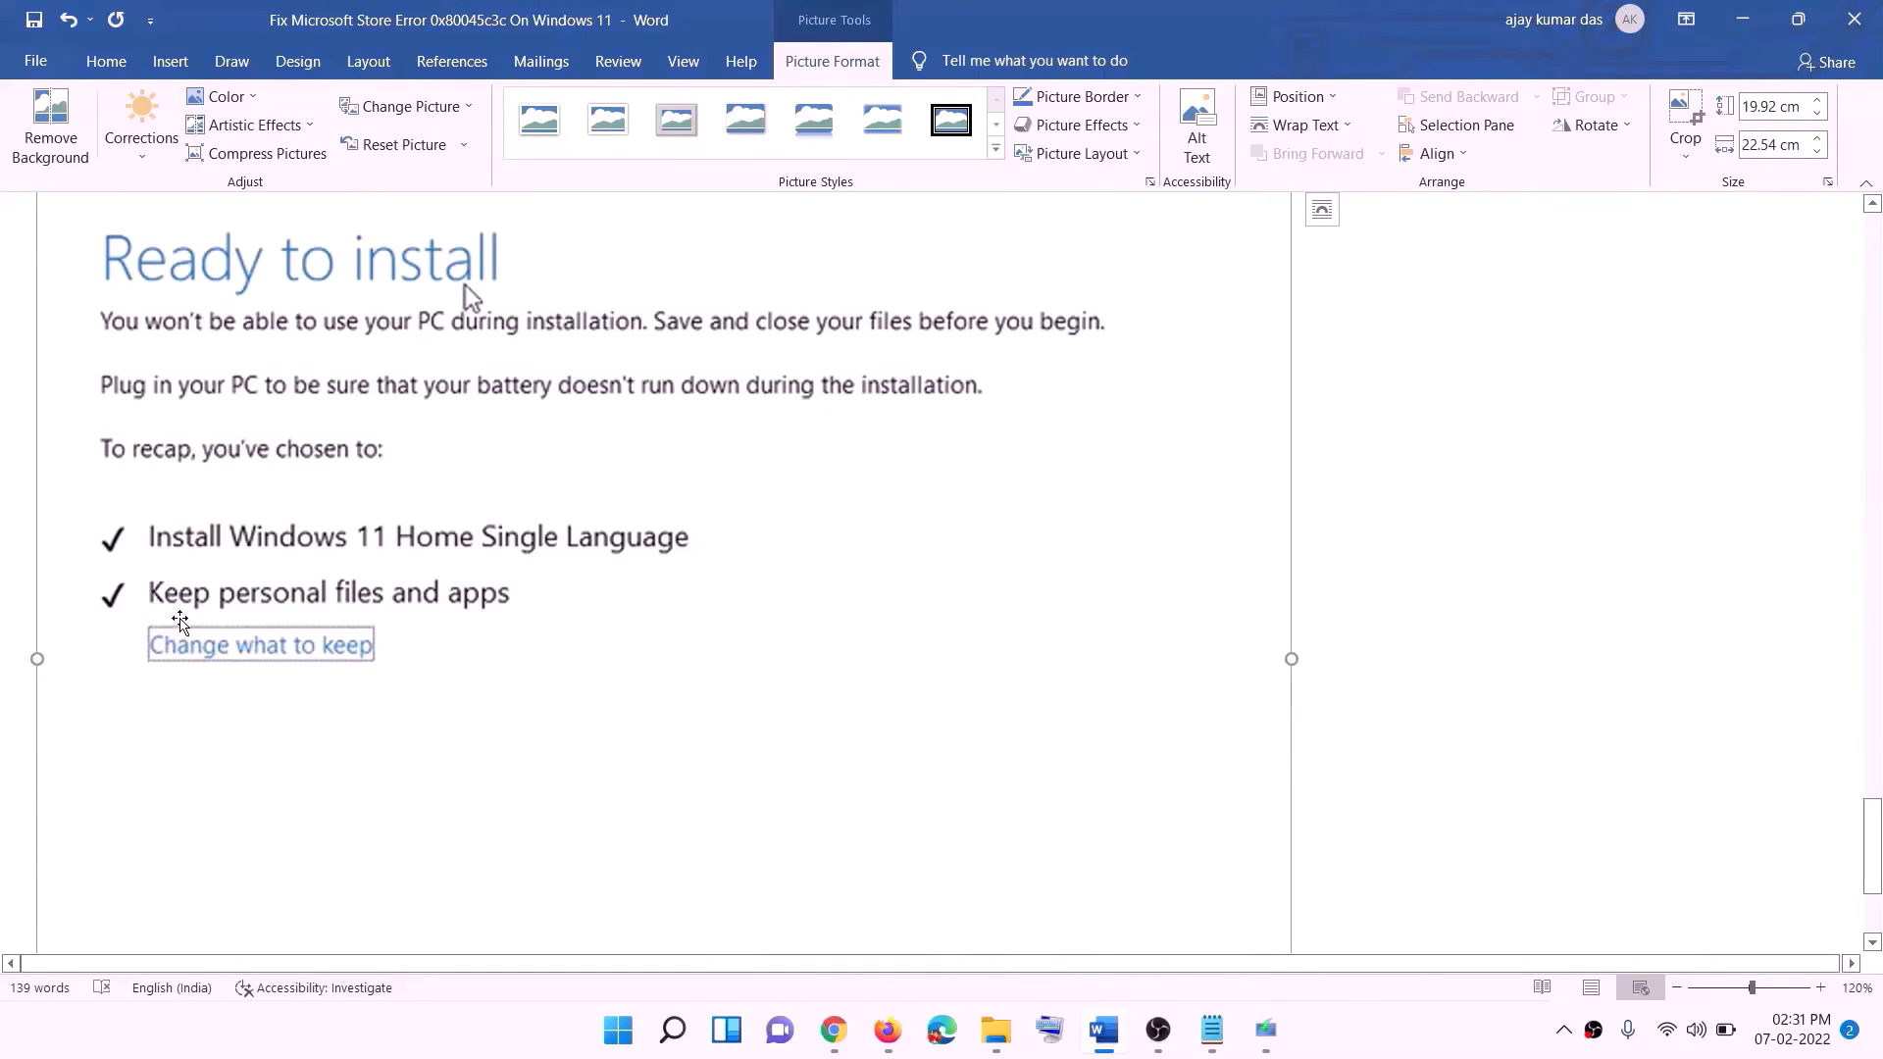
{"action": "scroll", "coordinate": [711, 616], "scroll_direction": "down", "scroll_amount": 2}
{"action": "scroll", "coordinate": [711, 616], "scroll_direction": "down", "scroll_amount": 1}
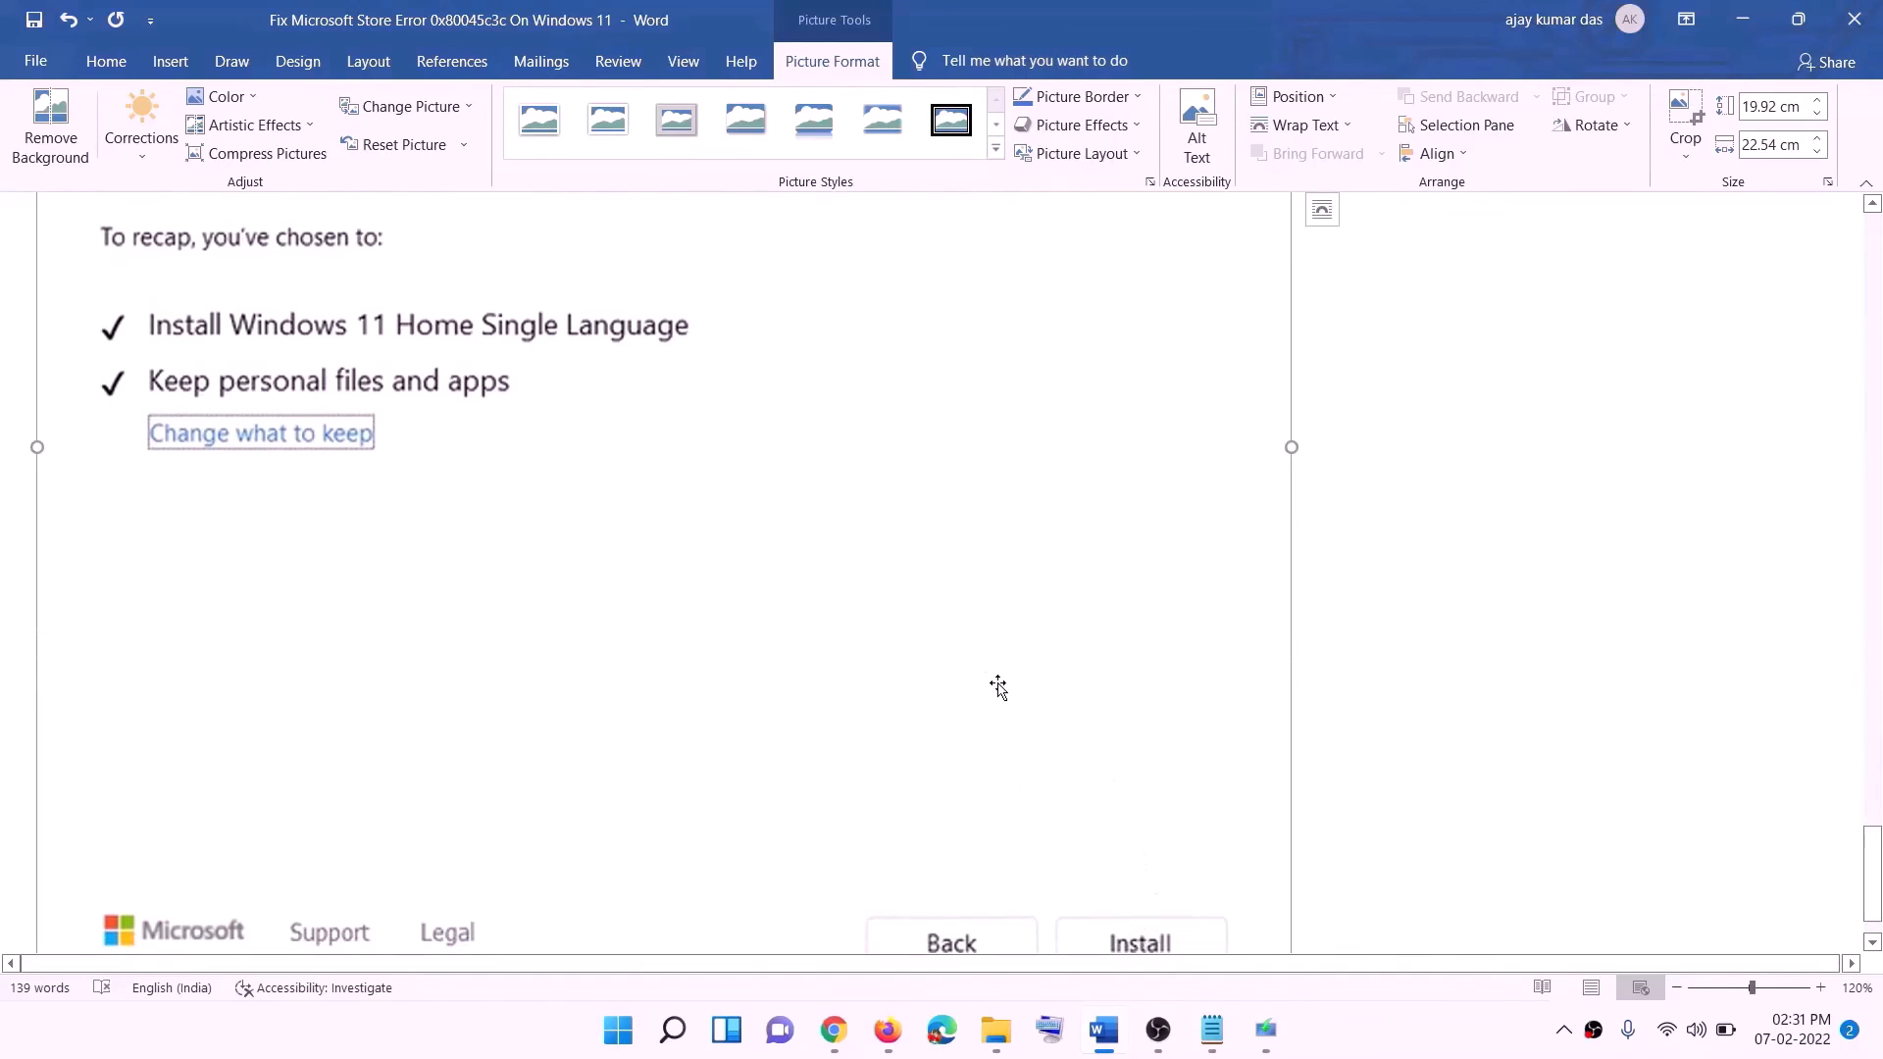
{"action": "scroll", "coordinate": [1001, 736], "scroll_direction": "up", "scroll_amount": 5}
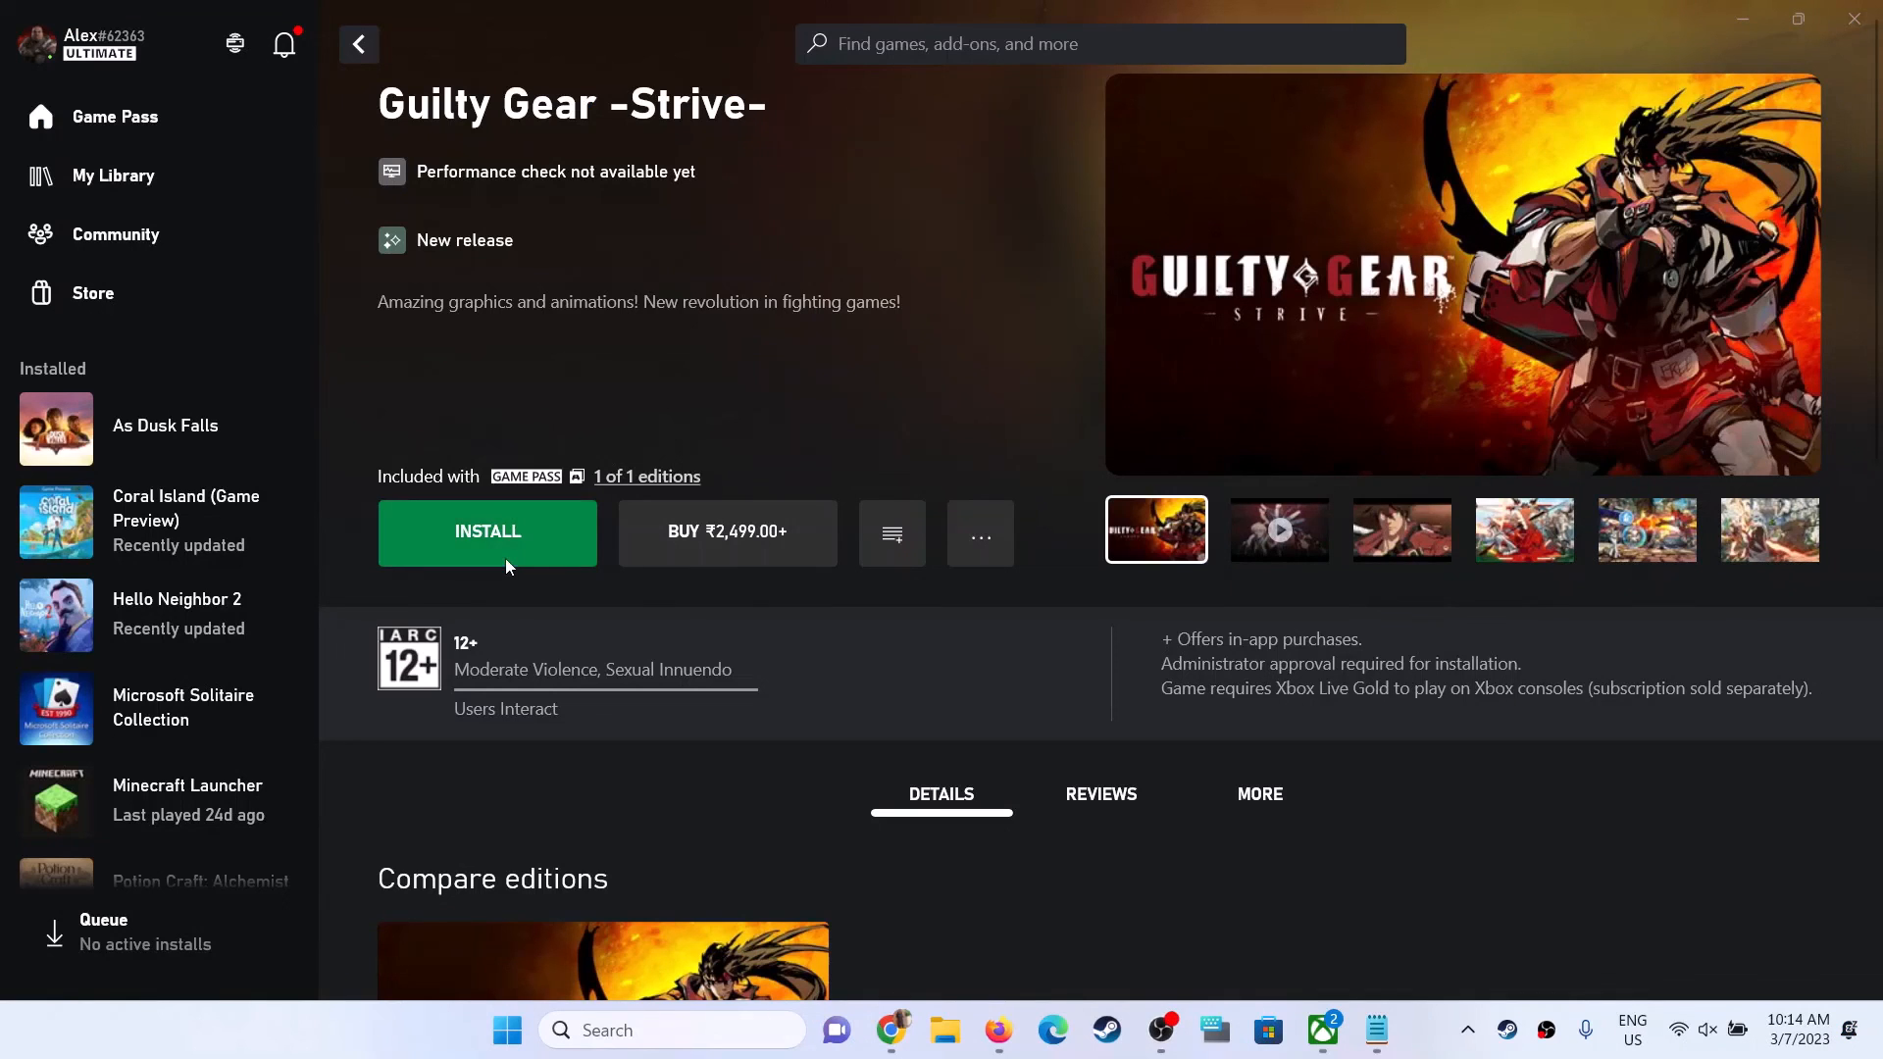
Start installing Guilty Gear -Strive- from the Xbox app to C:\XboxGames
{"action": "left_click", "coordinate": [504, 557]}
{"action": "left_click", "coordinate": [883, 791]}
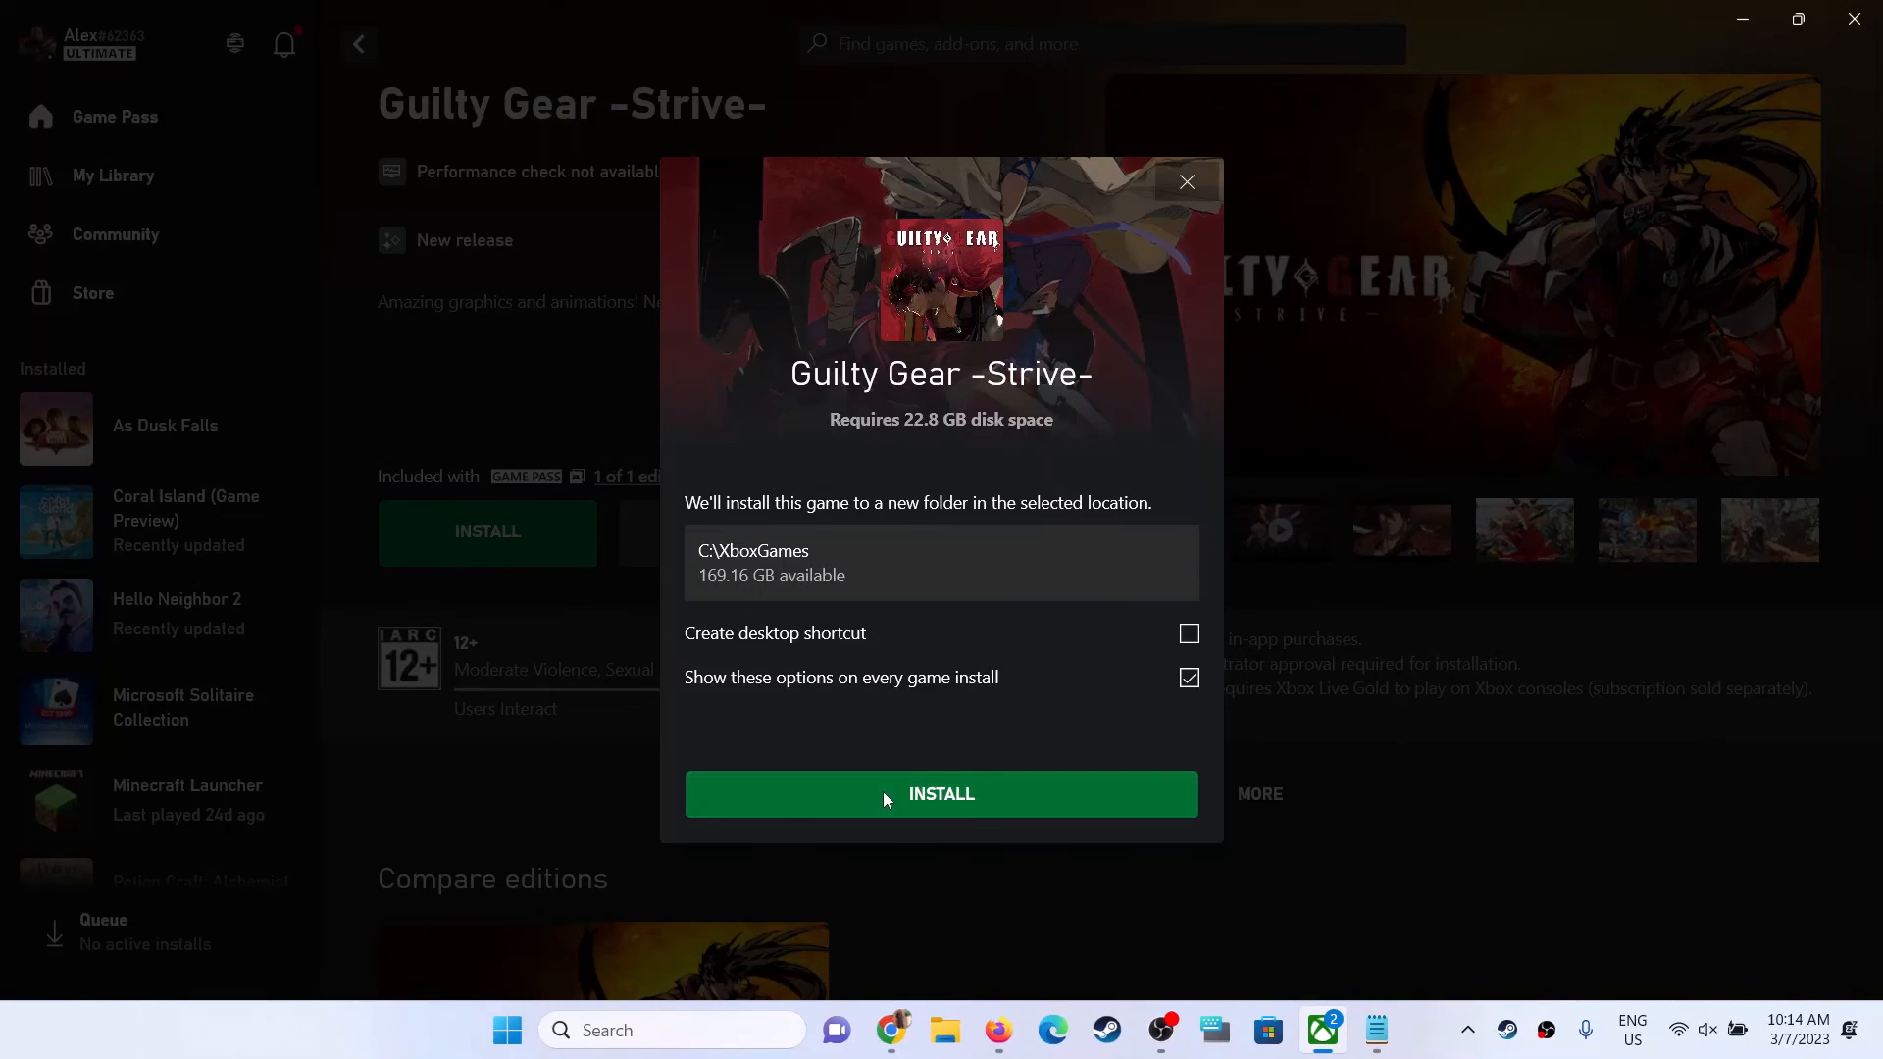